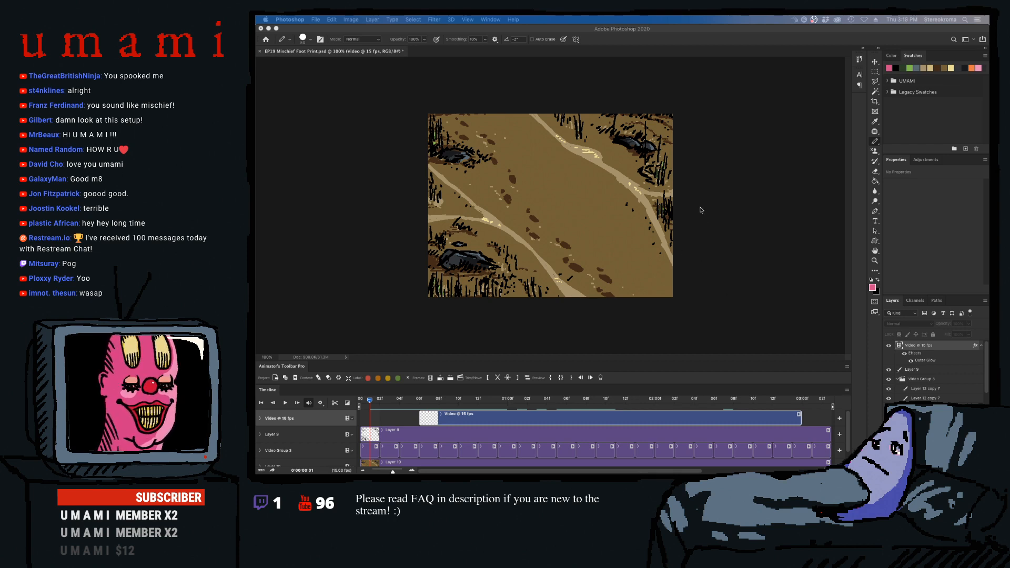
- Reduce the brush size and pick the light pink swatch from the UMAMI swatch group as the painting colour for the foot highlights
left_click_drag(420, 400, 504, 395)
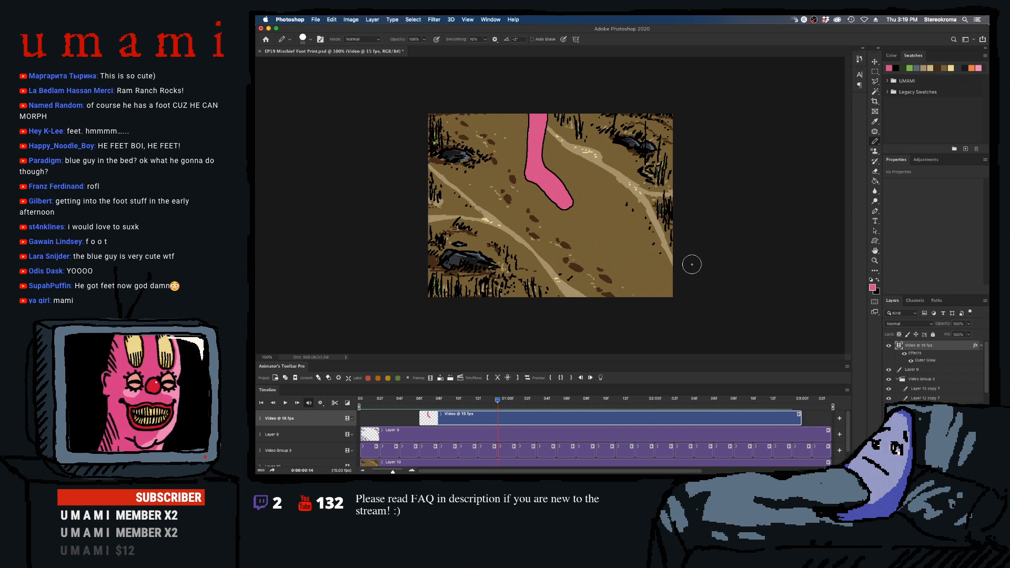
scroll(540, 204, "down", 10)
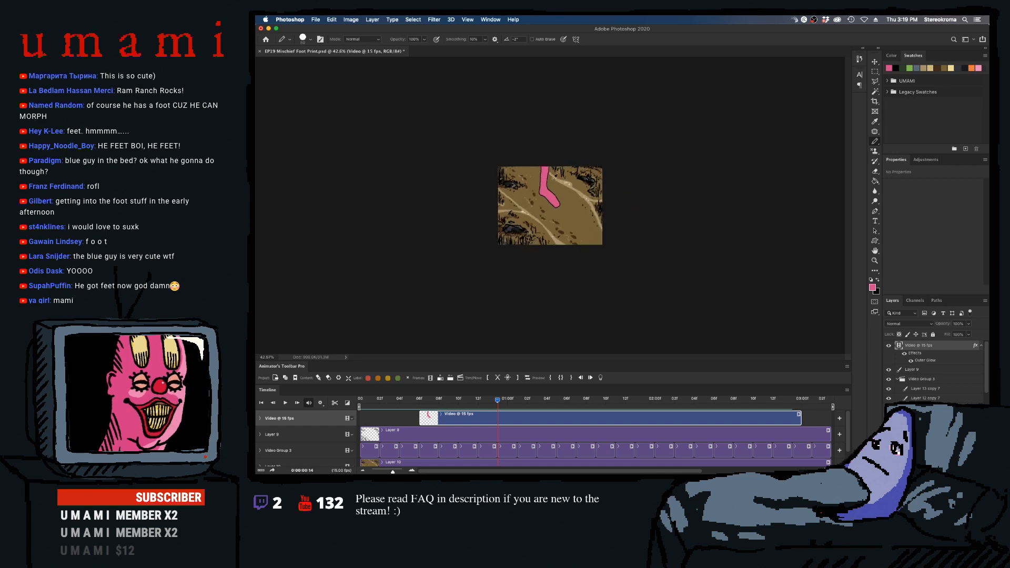
scroll(538, 206, "up", 10)
scroll(541, 203, "up", 5)
scroll(537, 209, "down", 2)
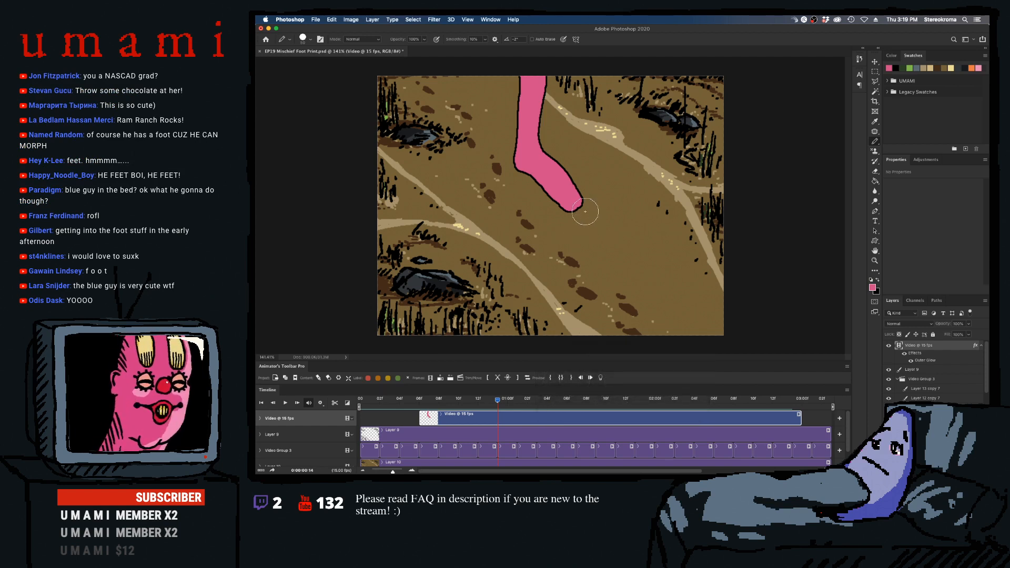
key("[")
key("[")
key("[")
key("[")
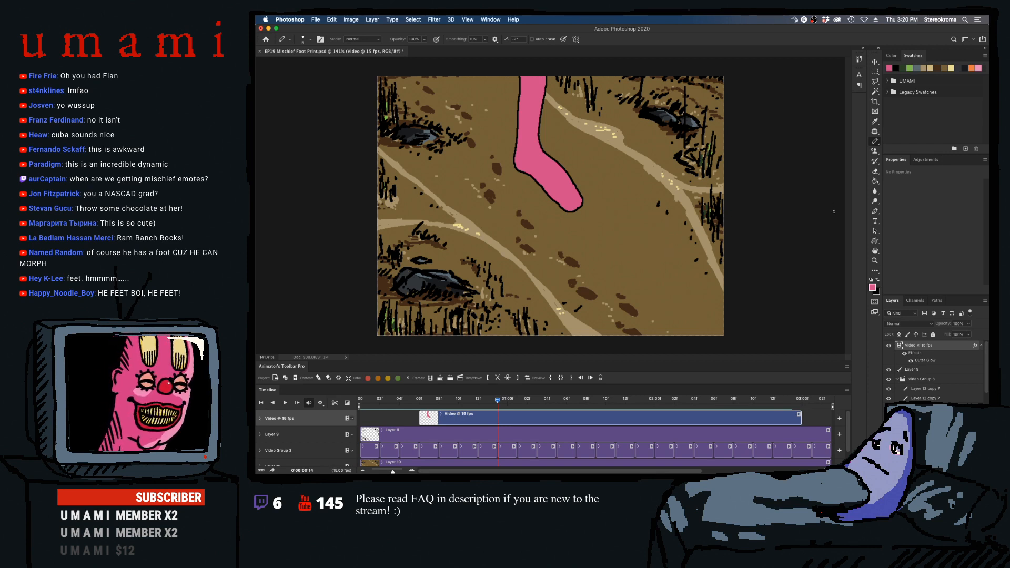
left_click(888, 81)
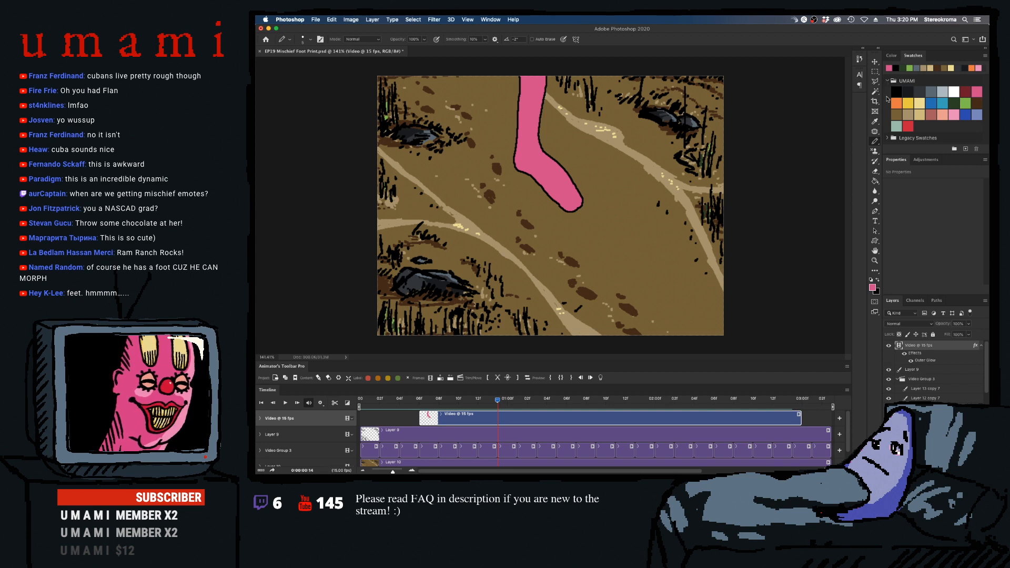
left_click(953, 113)
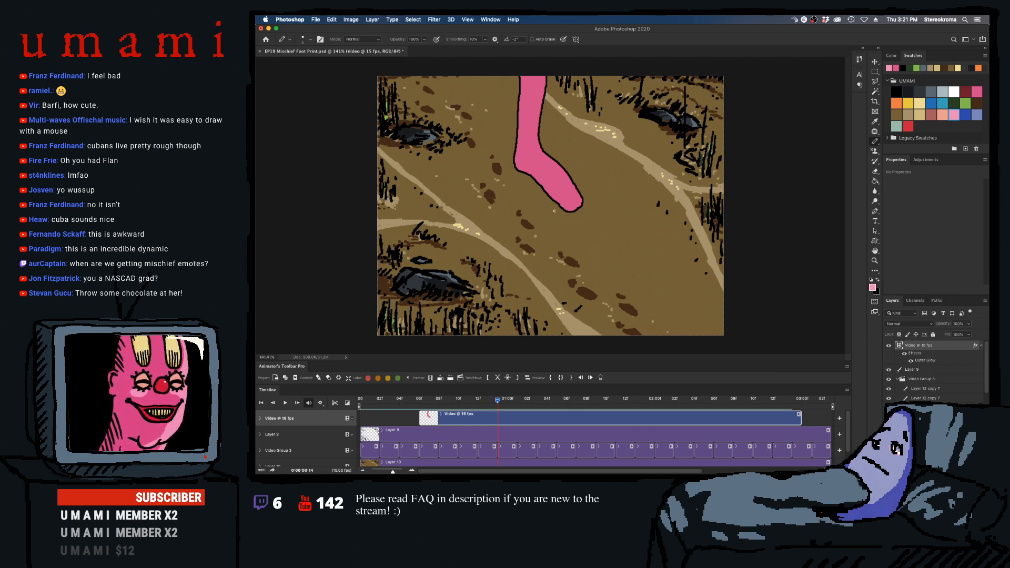
- Try to paint a light pink highlight down the upper leg in frame 0:00:00:14 with a larger brush
key("bracketright")
key("bracketright")
key("bracketright")
key("bracketright")
key("bracketright")
key("bracketright")
mouse_move(537, 79)
left_mouse_down()
mouse_move(530, 149)
mouse_move(536, 81)
mouse_move(529, 114)
left_mouse_up()
key("super+z")
key("super+z")
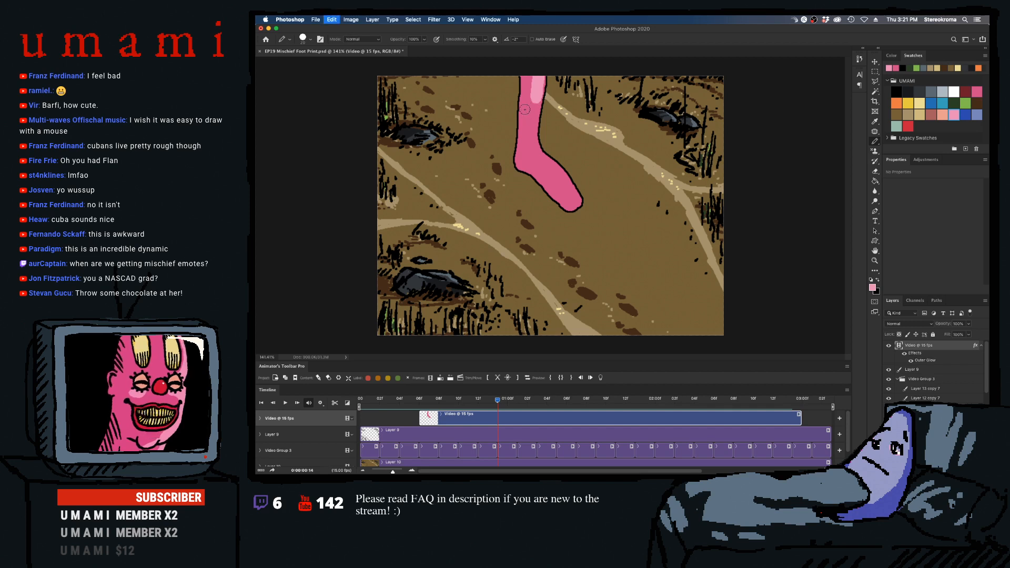
key("super+z")
- Paint a light pink highlight on the tip of the foot in frames 0:00:00:06 and 0:00:00:07, adjusting the brush size
left_click_drag(493, 406, 421, 410)
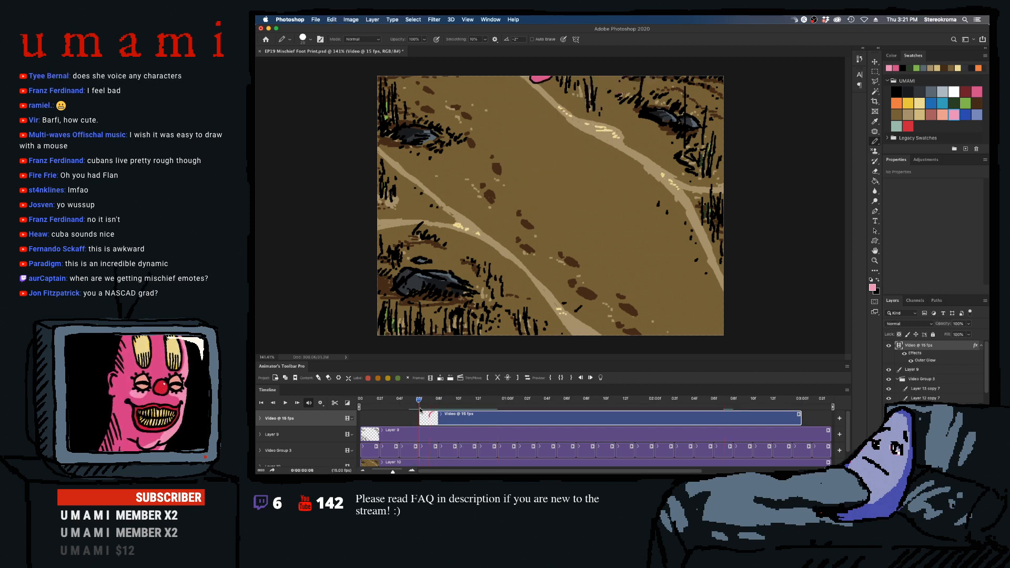
key("bracketleft")
key("bracketleft")
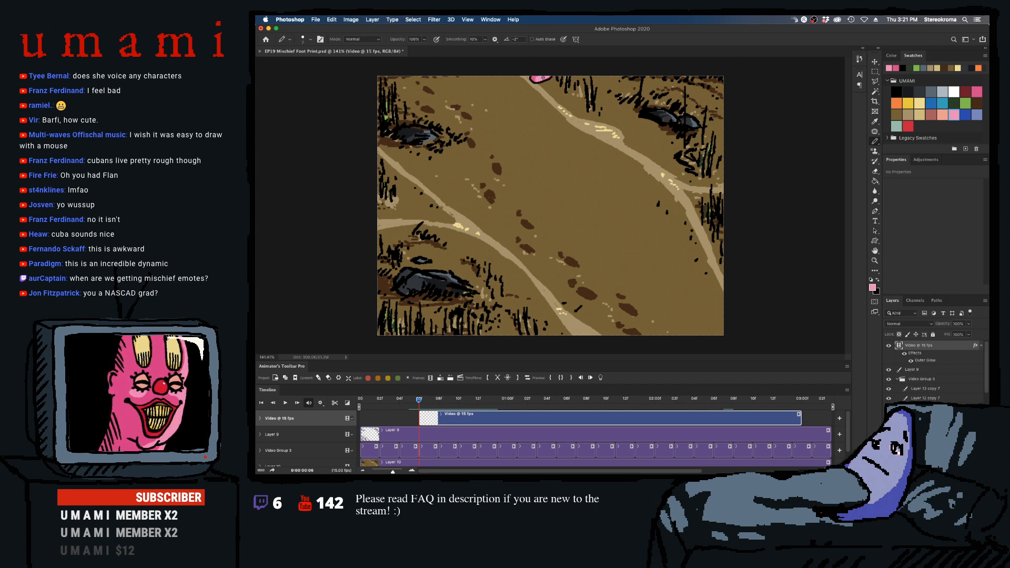
key("Right")
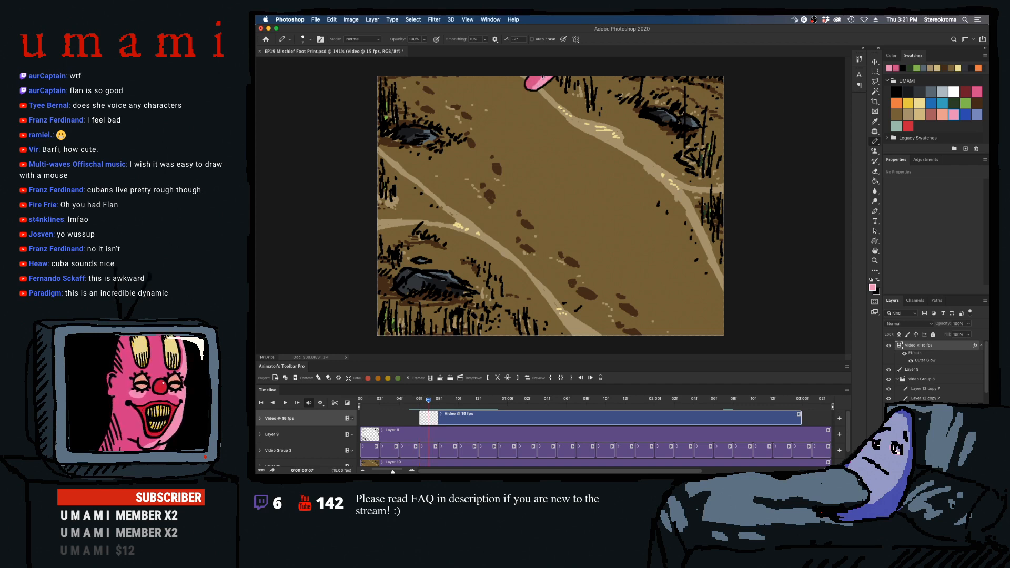
key("bracketright")
key("bracketright")
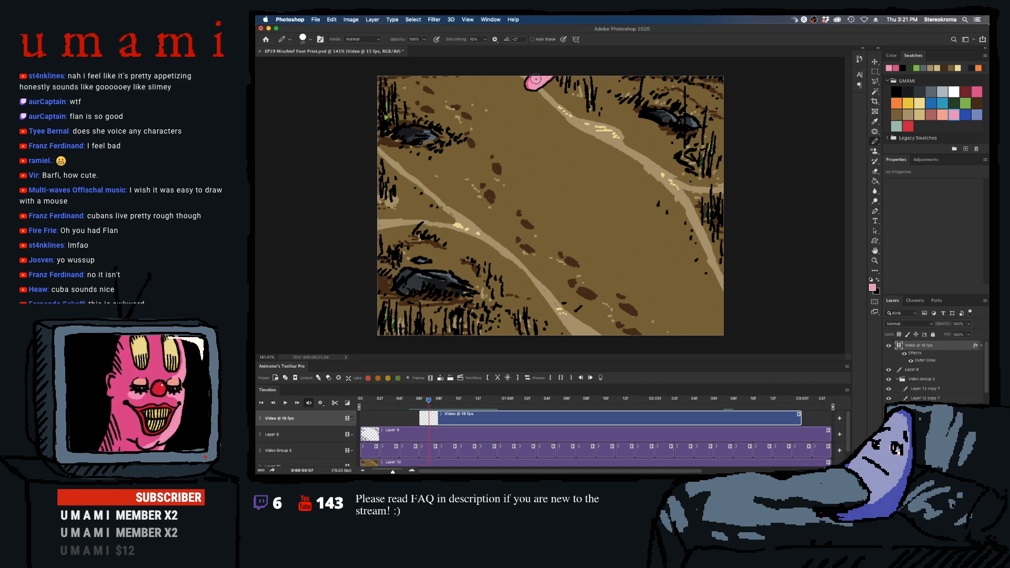
- Paint the light pink highlight on the descending foot in frames 0:00:00:08 through 0:00:00:10, refining the last one with a smaller brush
key("Right")
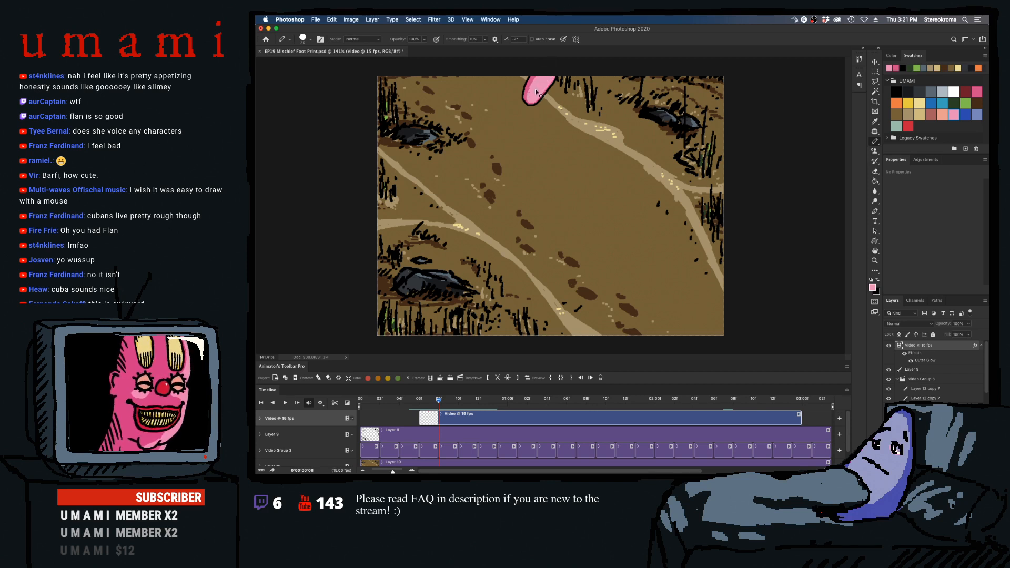
key("Right")
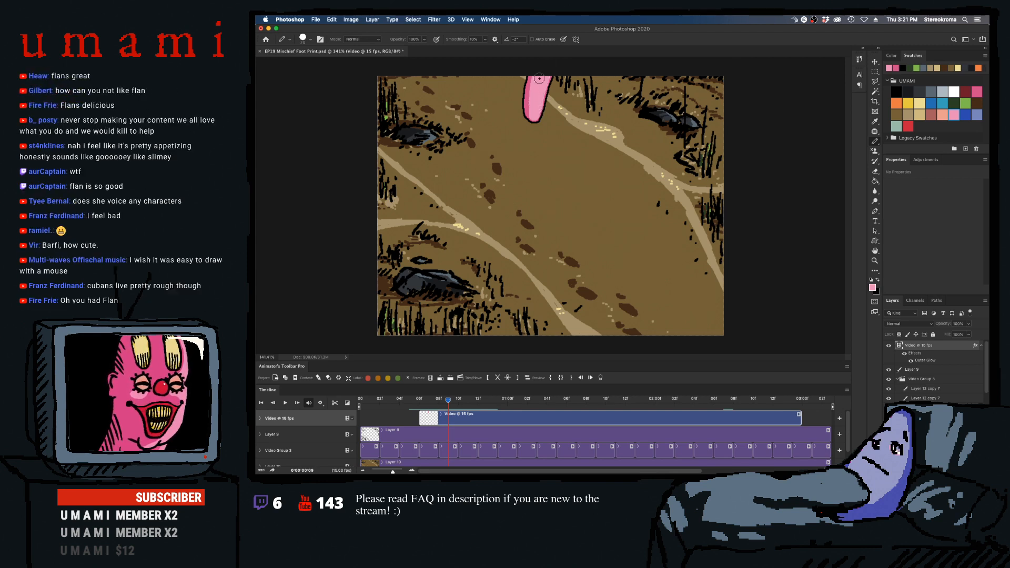
key("Right")
mouse_move(542, 79)
left_mouse_down()
mouse_move(543, 145)
mouse_move(536, 130)
left_mouse_up()
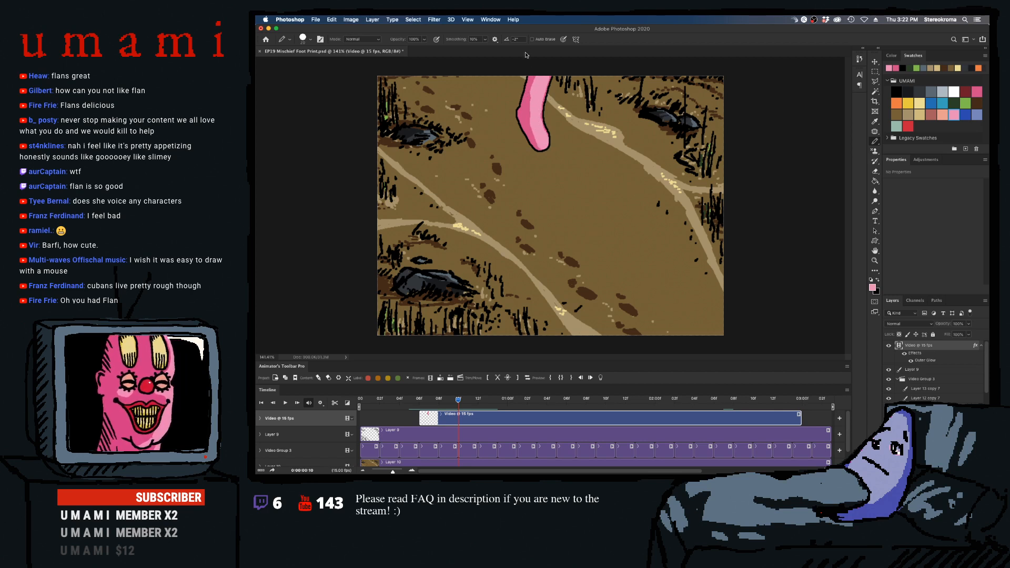
key("[")
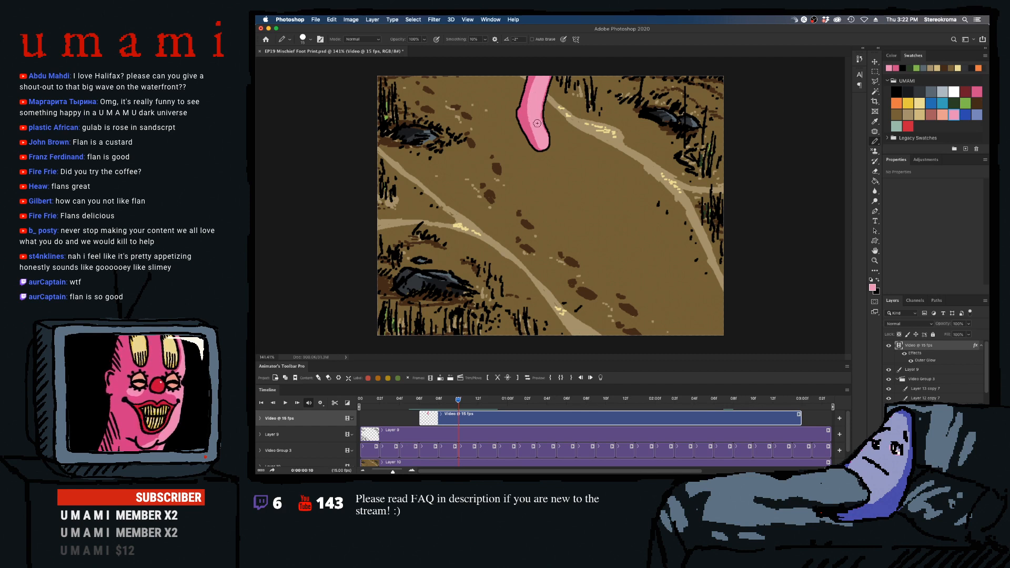
key("bracketleft")
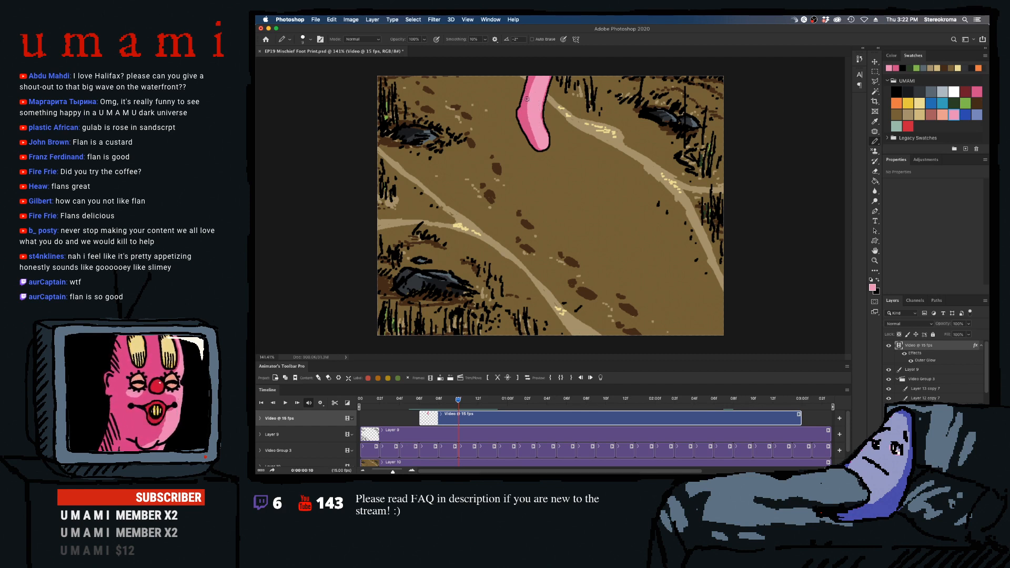
- Paint the light pink highlight from the upper leg down to the toe in frame 0:00:00:11
key("Right")
left_click_drag(539, 77, 534, 115)
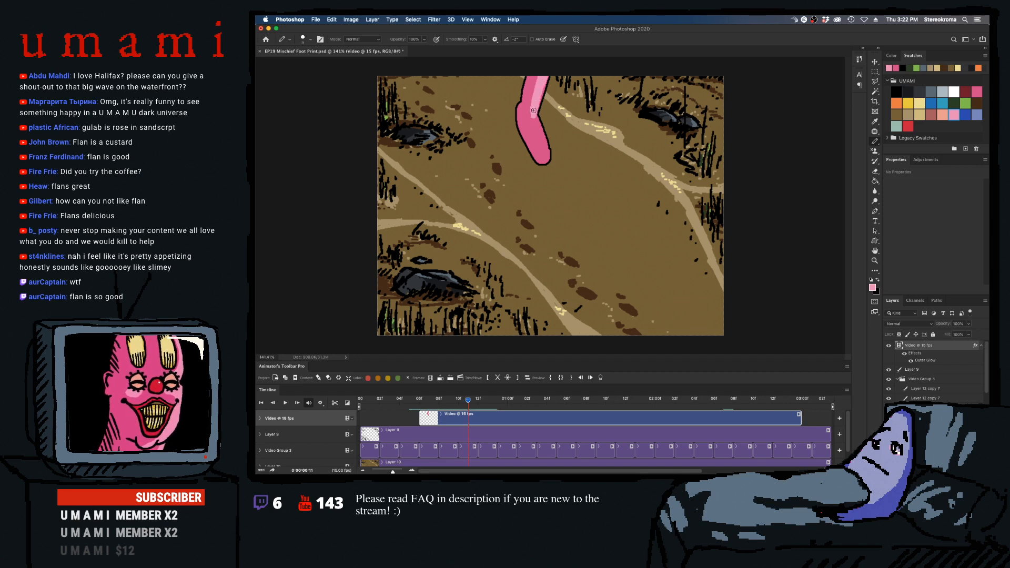
mouse_move(539, 80)
left_mouse_down()
mouse_move(531, 108)
mouse_move(538, 77)
left_mouse_up()
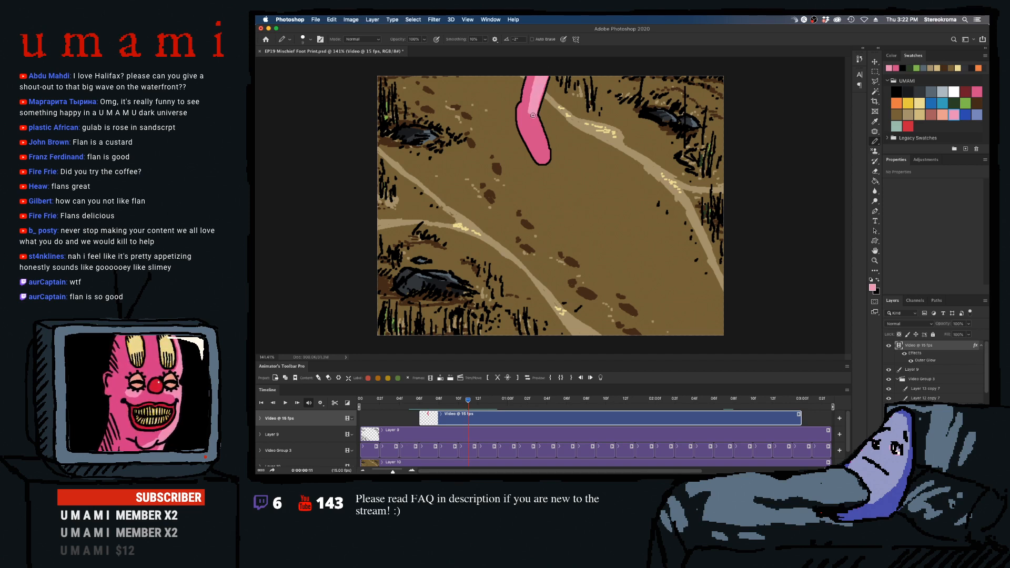
left_click_drag(533, 116, 547, 155)
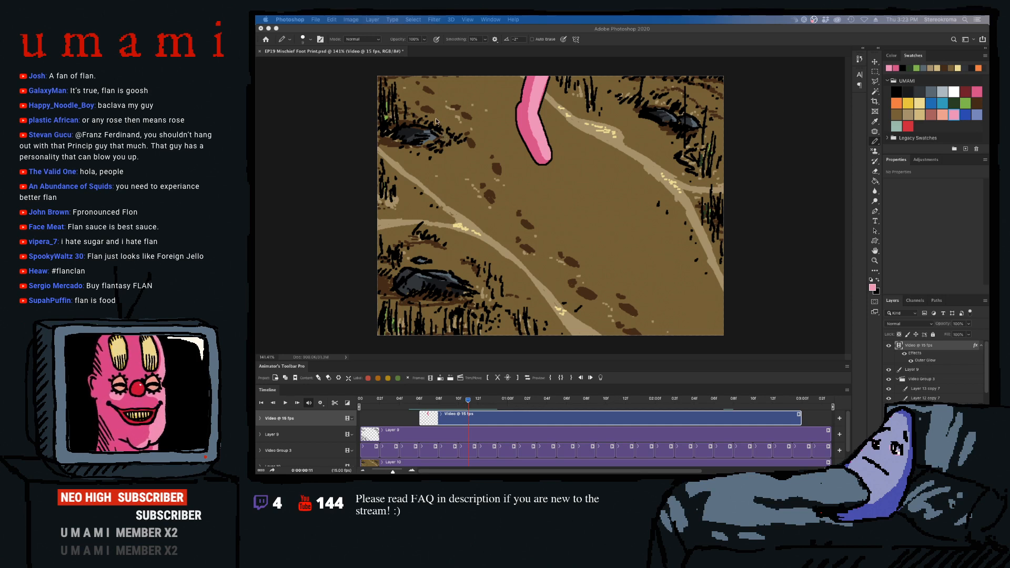
left_click(524, 120)
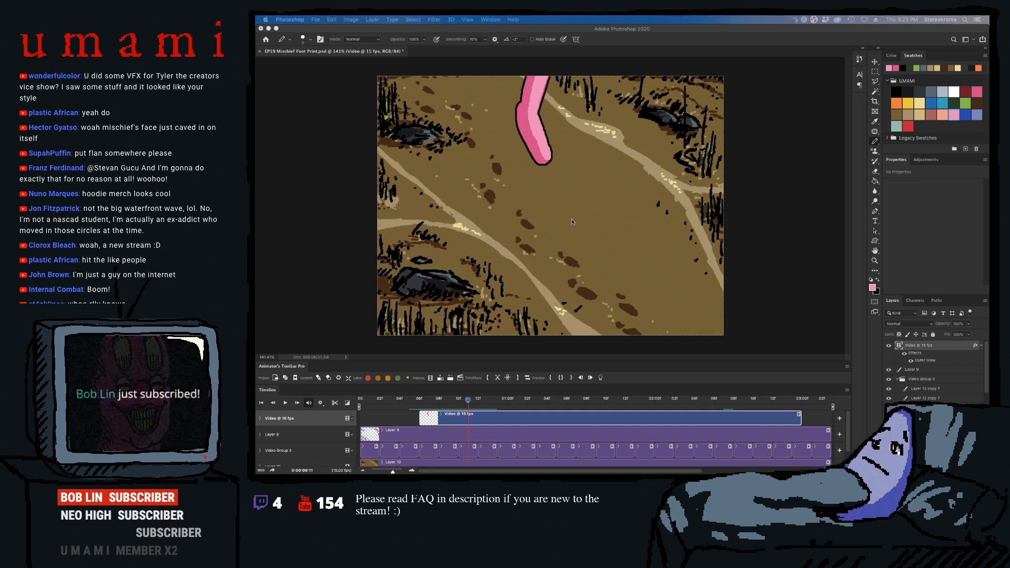
left_click(541, 140)
- Compare the neighbouring frames and reshape the foot in frame 0:00:00:12 with a shorter, smoother toe end
key("Right")
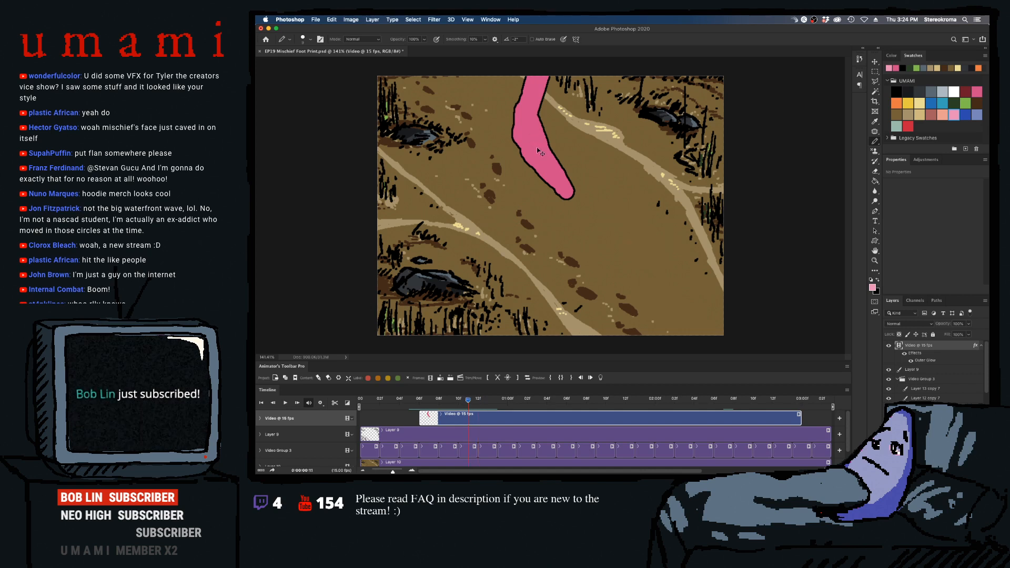
key("Left")
key("Right")
key("Right")
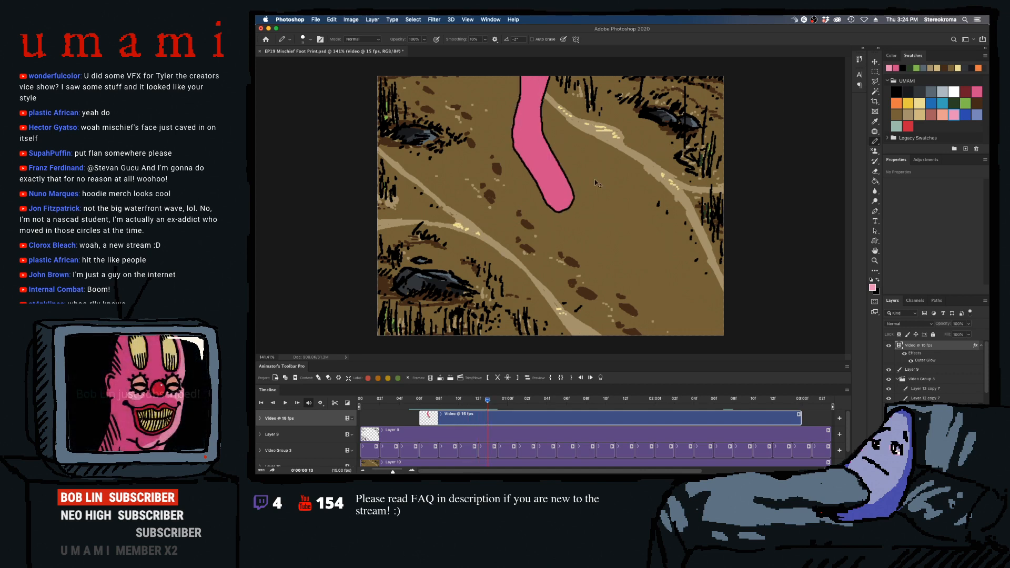
key("Left")
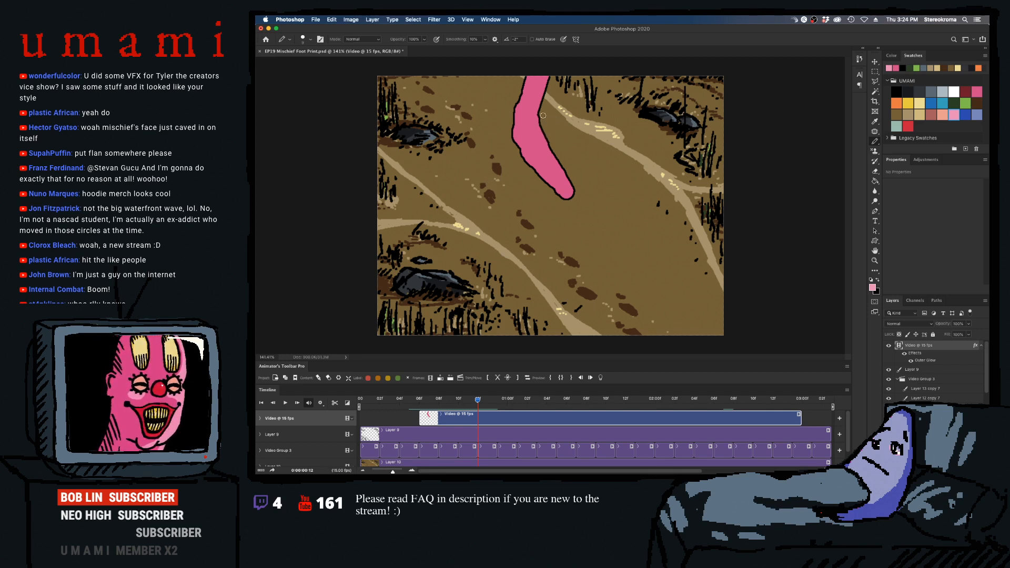
mouse_move(556, 155)
left_mouse_down()
mouse_move(571, 195)
mouse_move(552, 196)
mouse_move(567, 189)
mouse_move(566, 174)
mouse_move(563, 196)
left_mouse_up()
left_click_drag(552, 191, 562, 192)
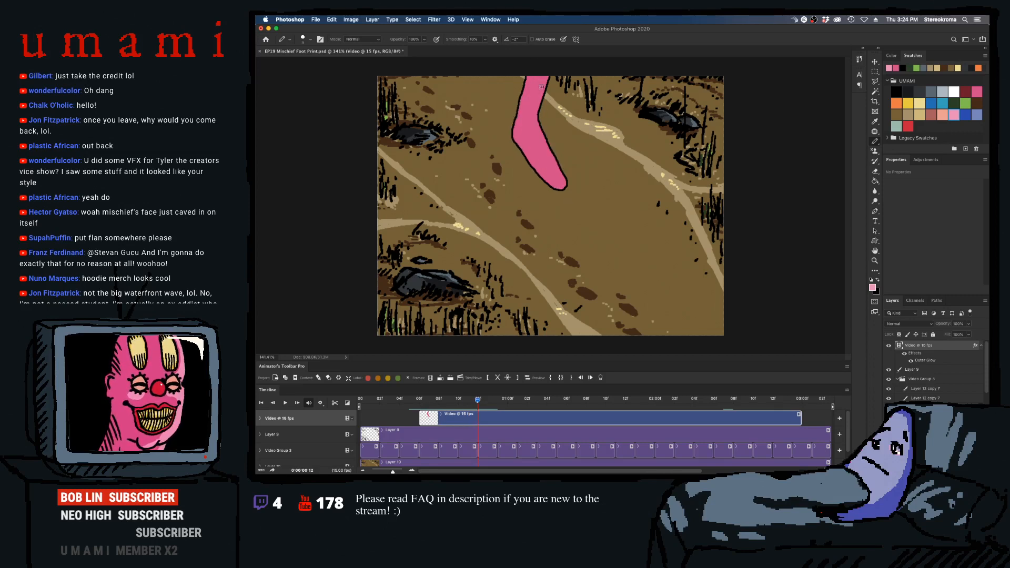
- Paint the light pink highlight along the leg and foot in frames 0:00:00:12 and 0:00:00:13
mouse_move(534, 106)
left_mouse_down()
mouse_move(547, 68)
mouse_move(532, 126)
mouse_move(563, 180)
left_mouse_up()
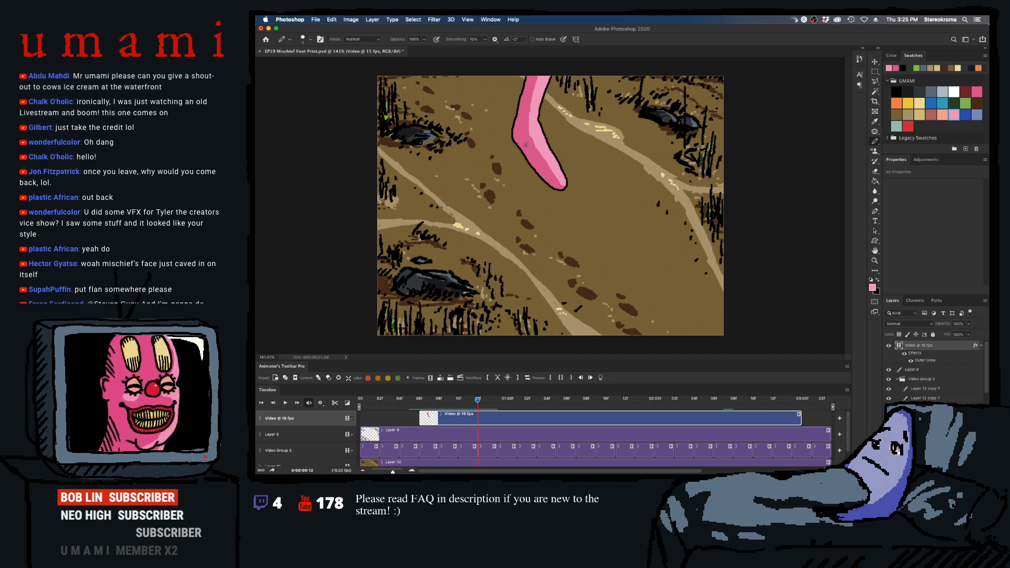
left_click_drag(537, 138, 553, 172)
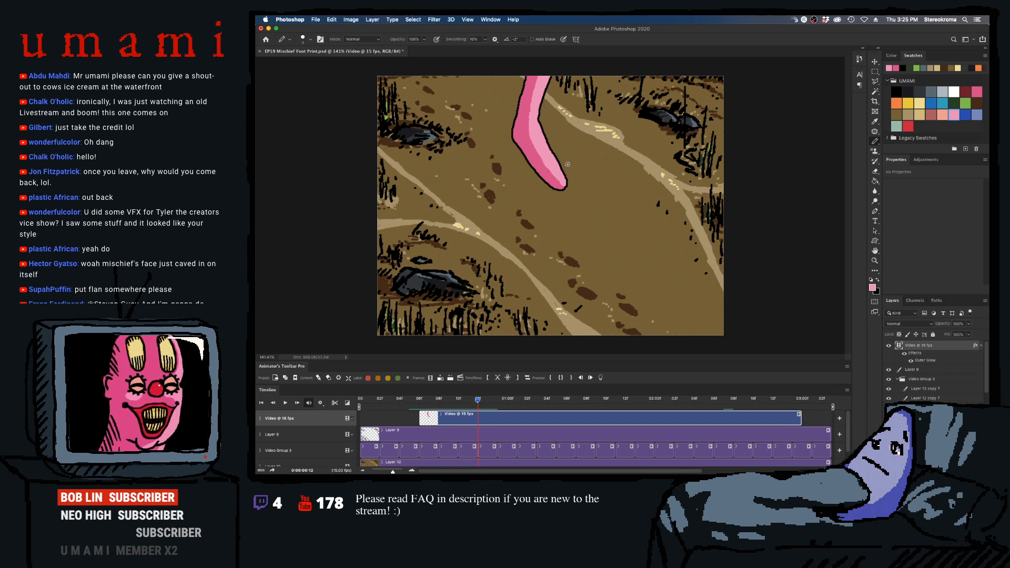
key("Right")
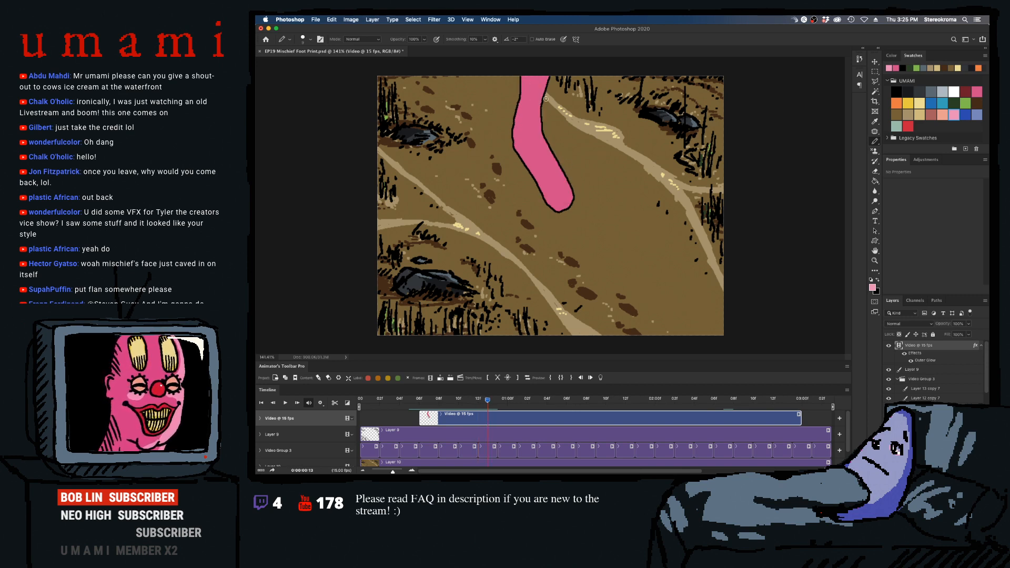
mouse_move(545, 76)
left_mouse_down()
mouse_move(537, 107)
mouse_move(536, 72)
mouse_move(543, 133)
left_mouse_up()
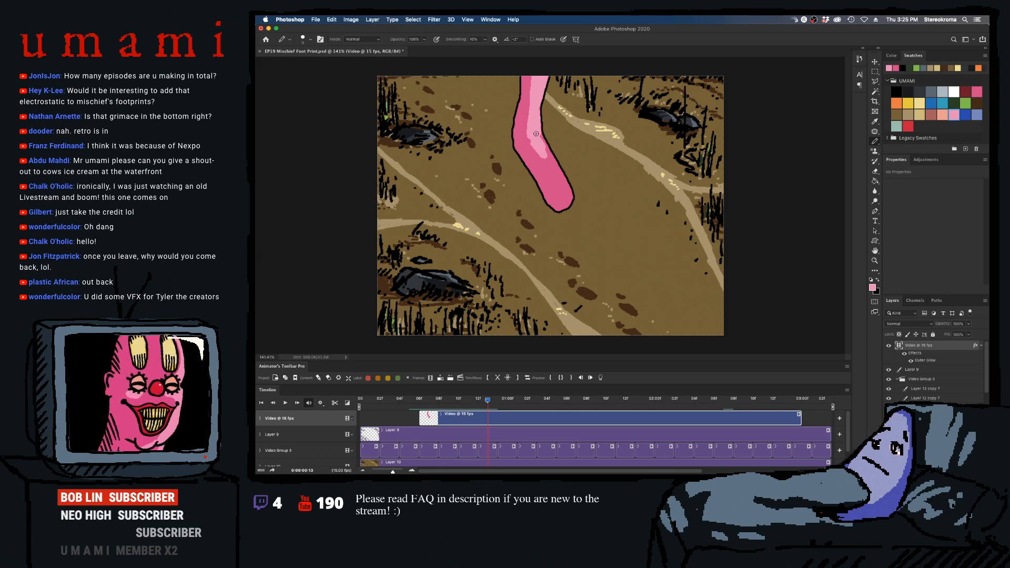
mouse_move(537, 133)
left_mouse_down()
mouse_move(547, 152)
mouse_move(532, 143)
mouse_move(569, 192)
left_mouse_up()
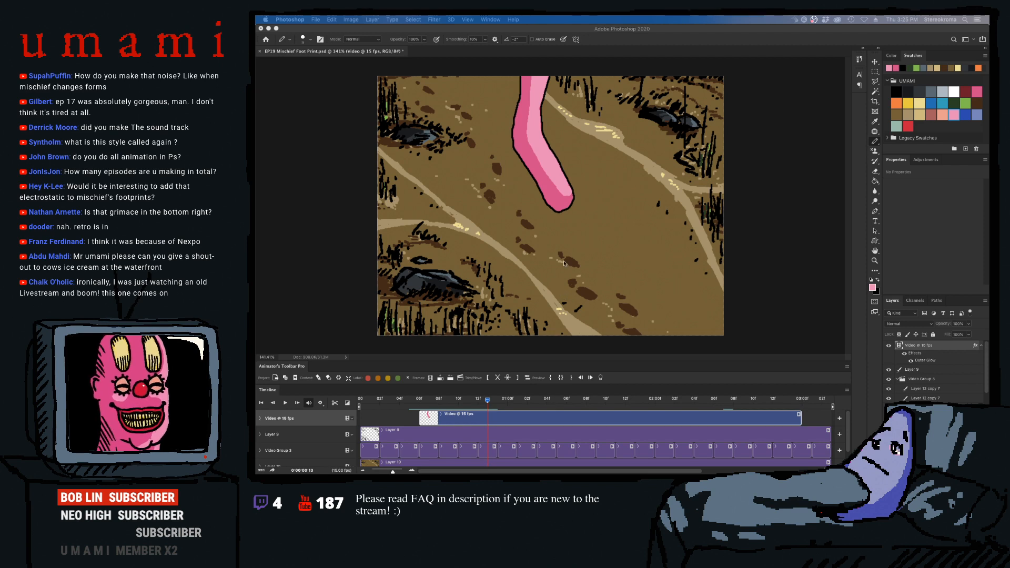
left_click(542, 158)
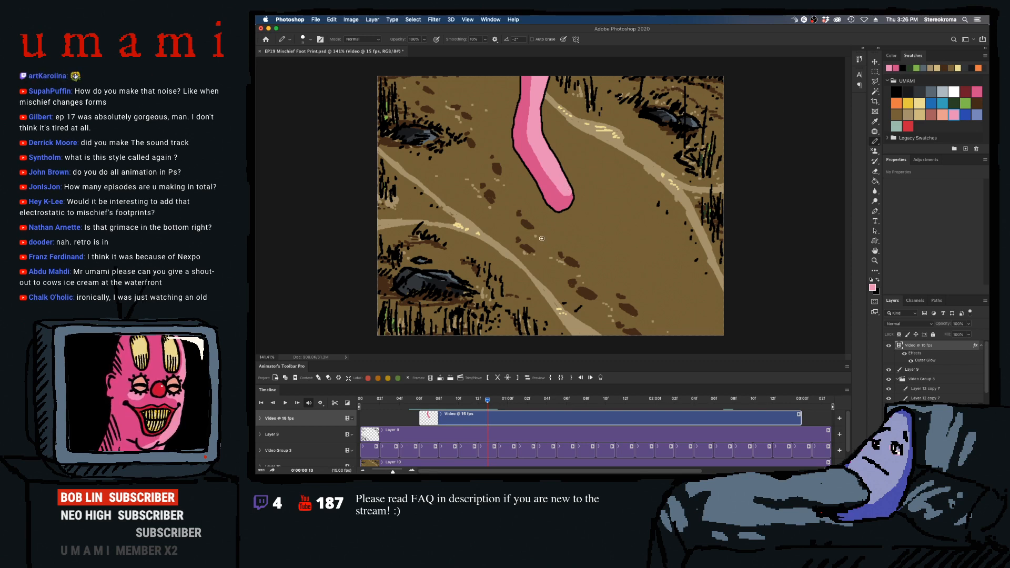
- Try to paint the highlight along the leg and foot in frame 0:00:00:14 with a larger brush
key("Right")
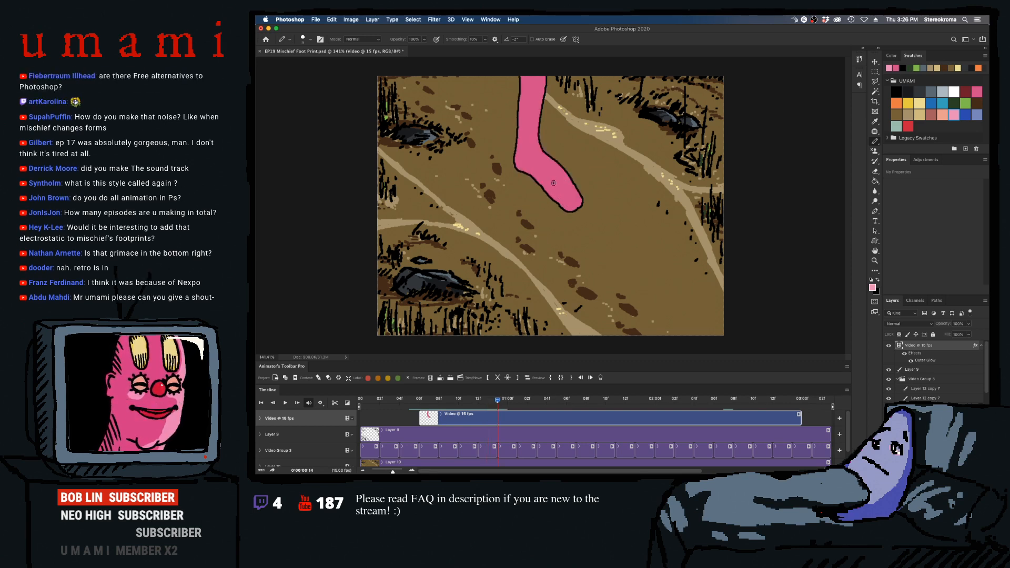
key("bracketright")
key("bracketright")
key("bracketright")
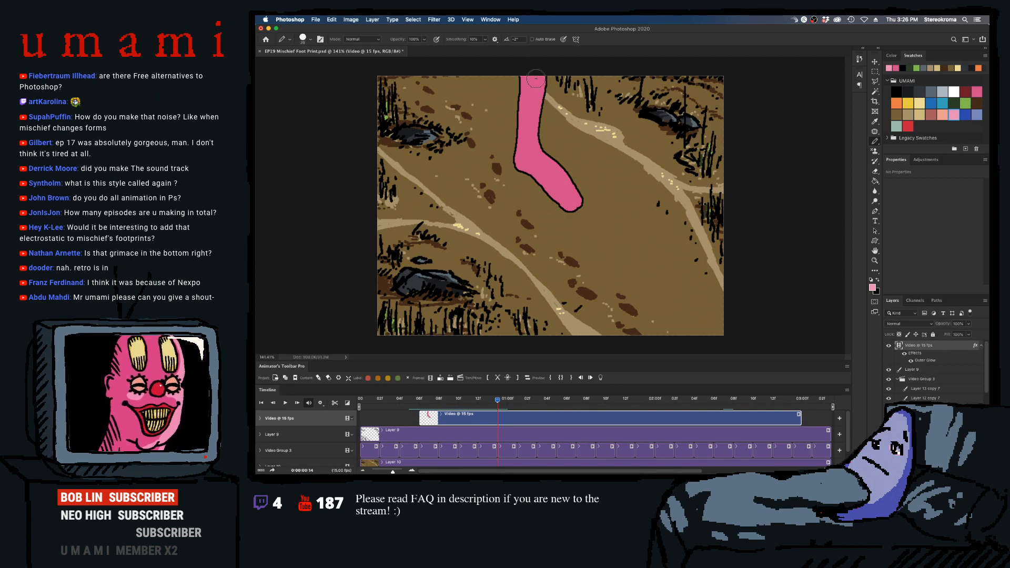
mouse_move(536, 78)
left_mouse_down()
mouse_move(531, 148)
mouse_move(574, 193)
mouse_move(564, 181)
mouse_move(539, 180)
mouse_move(557, 200)
left_mouse_up()
key("super+z")
- Using a slightly smaller brush, paint the light pink highlight down the leg and along the bent foot to the toe
key("bracketleft")
key("Left")
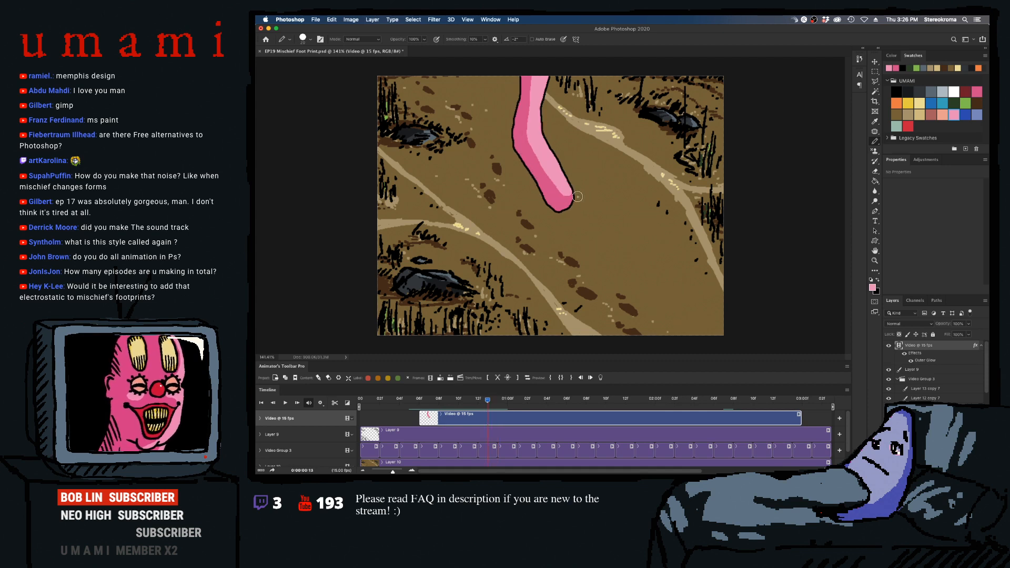
key("Right")
key("Right")
mouse_move(537, 81)
left_mouse_down()
mouse_move(535, 109)
mouse_move(538, 86)
mouse_move(533, 145)
mouse_move(570, 194)
left_mouse_up()
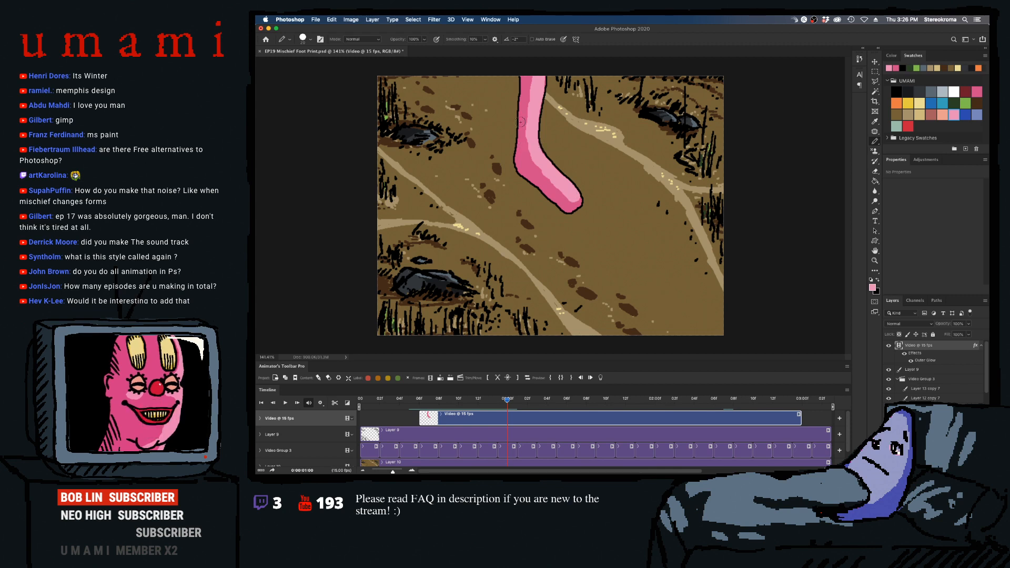
key("Right")
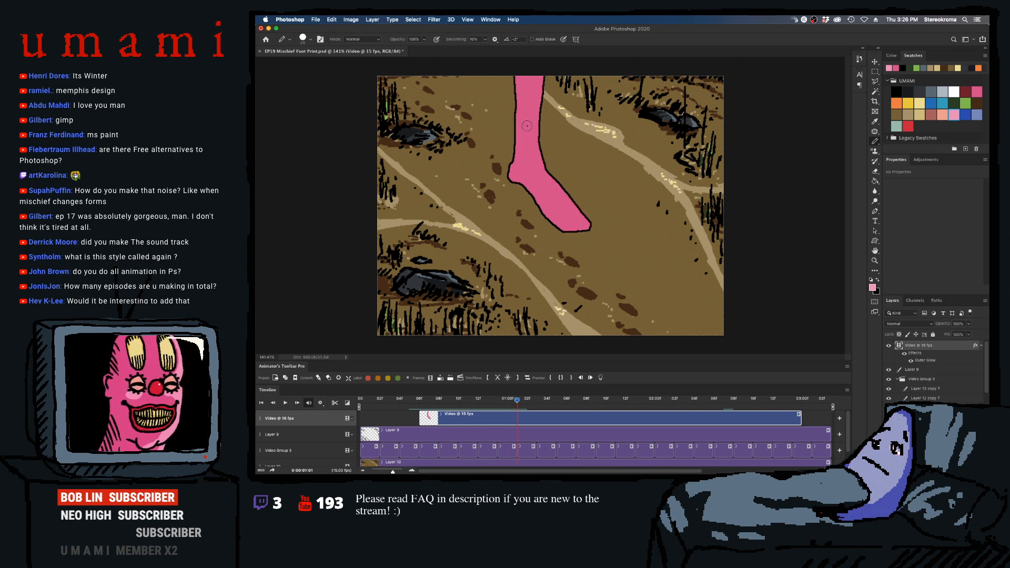
- Paint the light pink highlight down the leg and along the foot to the toe end in frame 0:00:01:01
mouse_move(532, 101)
left_mouse_down()
mouse_move(532, 71)
mouse_move(531, 147)
mouse_move(535, 155)
mouse_move(531, 138)
mouse_move(551, 187)
mouse_move(528, 164)
mouse_move(572, 218)
left_mouse_up()
key("bracketleft")
key("bracketleft")
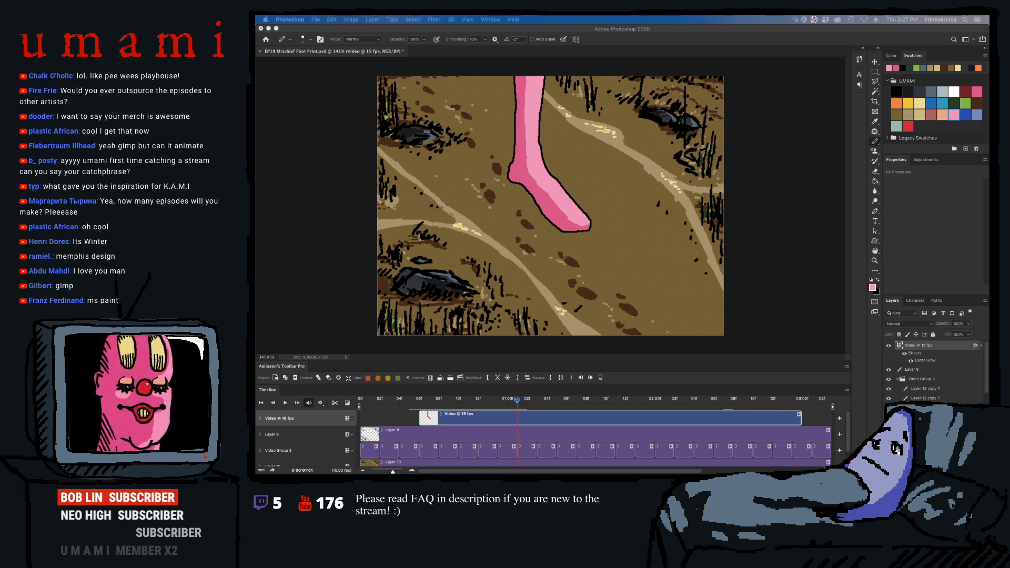
left_click(569, 212)
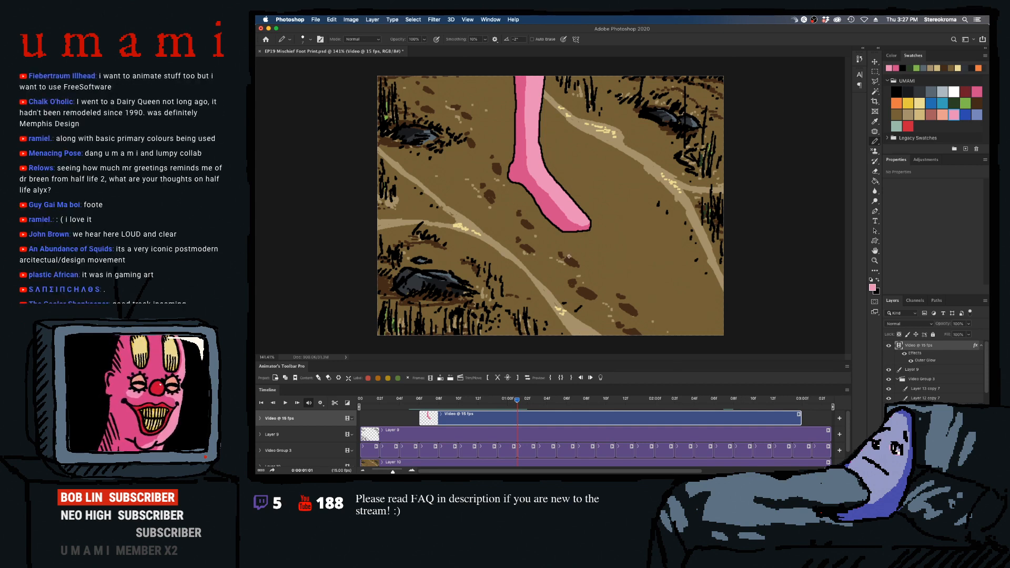
- Compare frames 0:00:01:01 and 0:00:01:02, and start the light pink highlight at the top of the leg in 0:00:01:02 with a larger brush
key("Right")
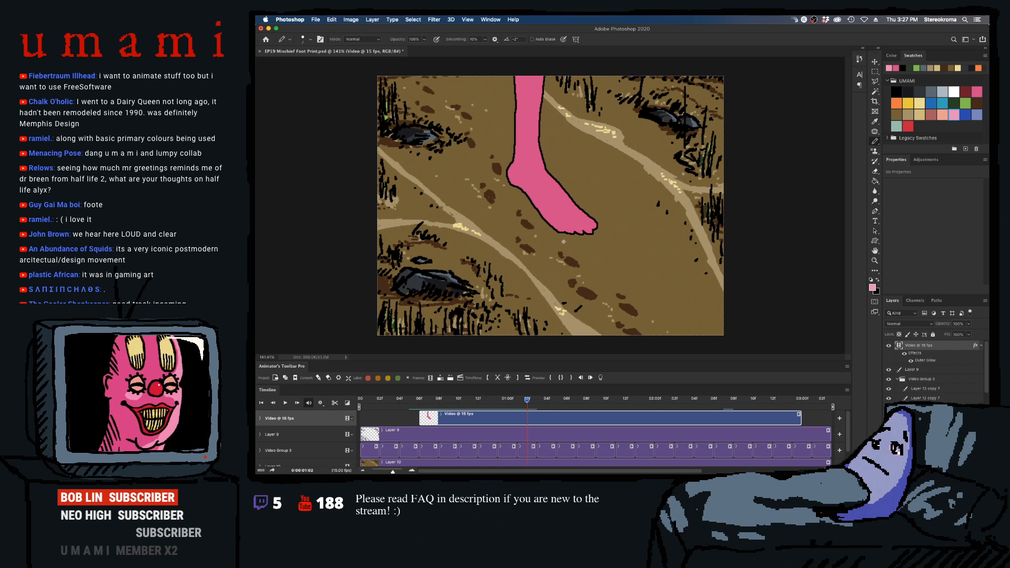
key("Left")
key("Right")
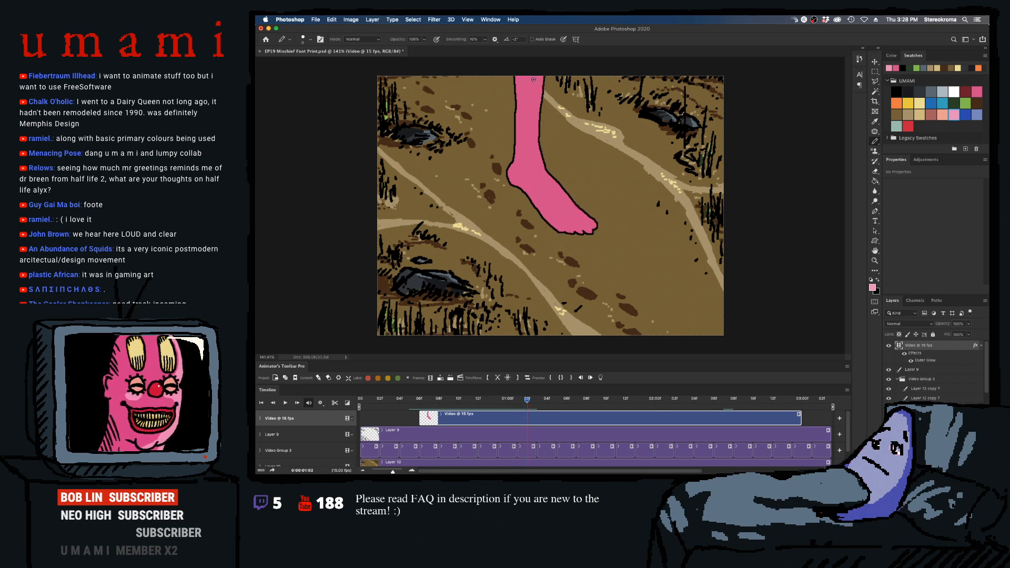
key("bracketright")
key("bracketright")
key("bracketright")
key("bracketright")
key("bracketright")
left_click_drag(533, 80, 533, 100)
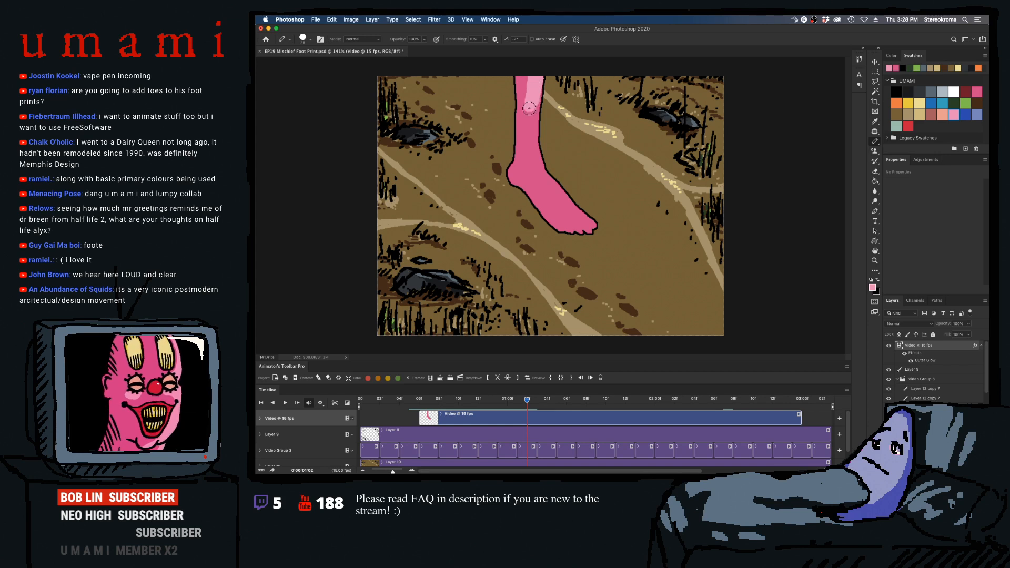
key("super+z")
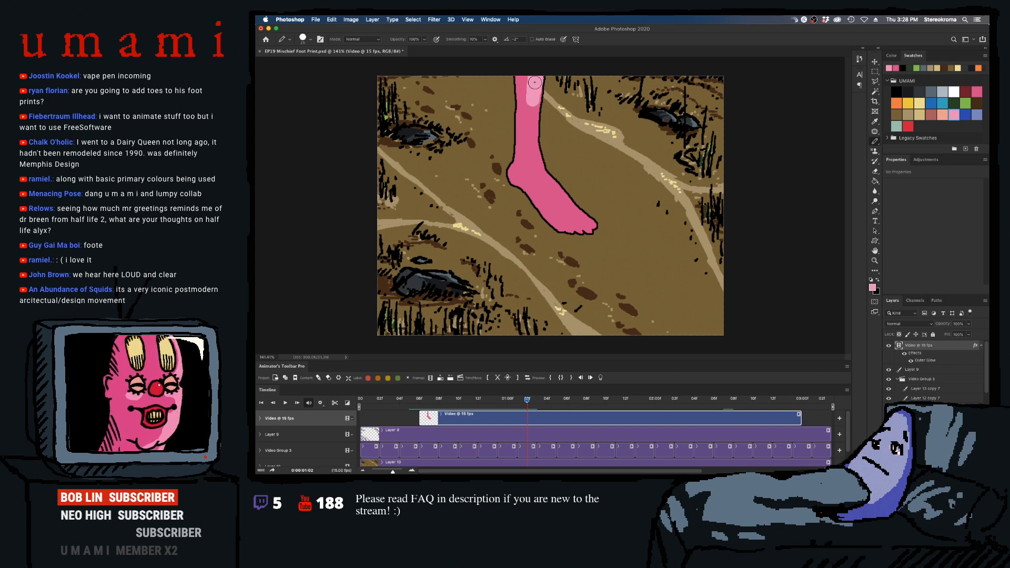
- With a smaller brush, paint the highlight down the leg and along the upper edge of the foot in frame 0:00:01:02
key("bracketleft")
key("bracketleft")
key("bracketleft")
key("bracketleft")
key("bracketleft")
mouse_move(537, 83)
left_mouse_down()
mouse_move(535, 138)
mouse_move(529, 130)
mouse_move(543, 171)
mouse_move(531, 138)
mouse_move(531, 170)
mouse_move(573, 205)
mouse_move(564, 181)
mouse_move(566, 197)
mouse_move(551, 181)
mouse_move(577, 213)
mouse_move(583, 216)
left_mouse_up()
key("super+z")
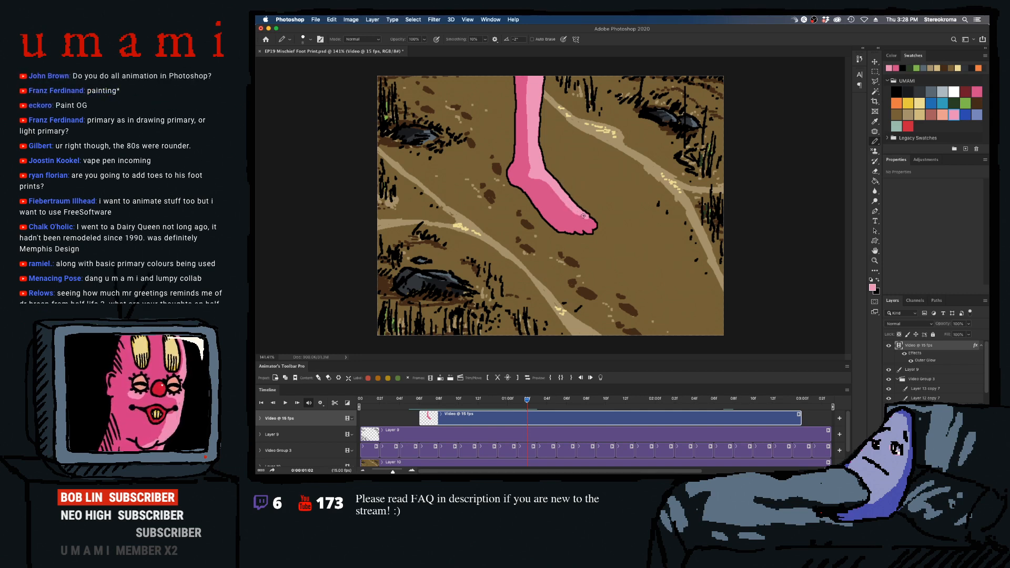
key("super+z")
- Widen the highlight across the foot with a larger brush and extend it onto the toes with a smaller one
key("bracketright")
key("bracketright")
key("bracketright")
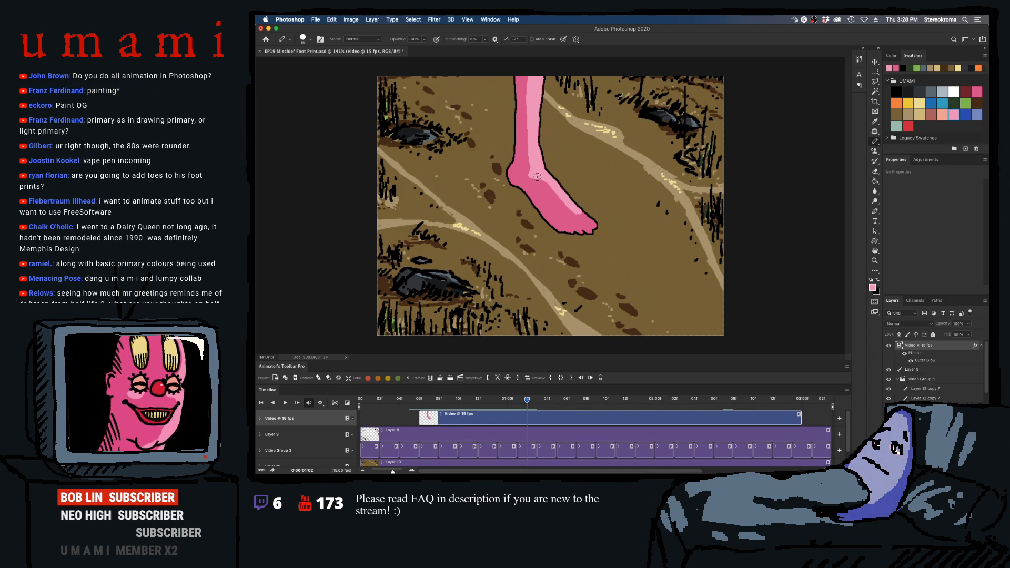
key("bracketright")
key("bracketright")
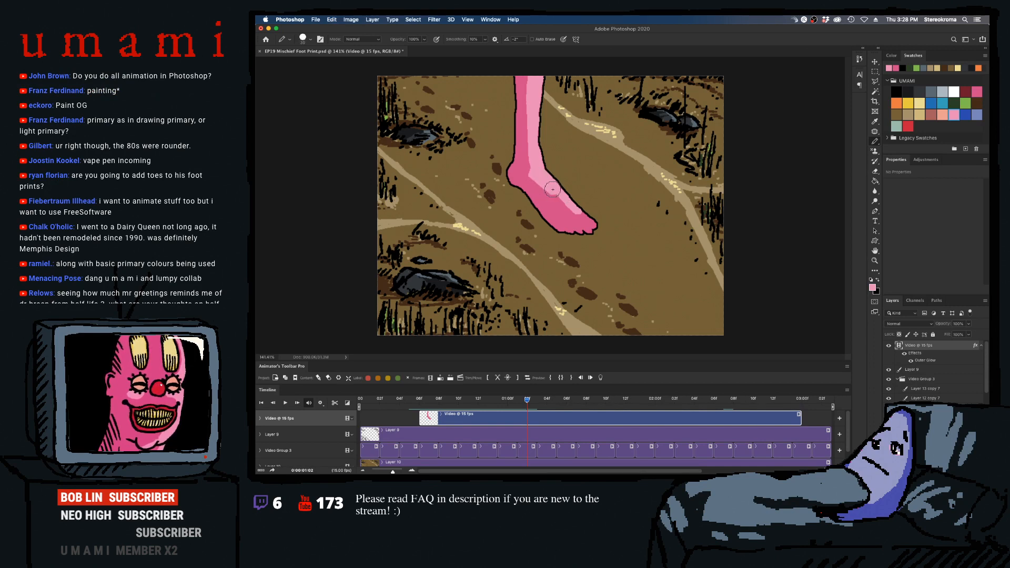
key("bracketleft")
key("bracketleft")
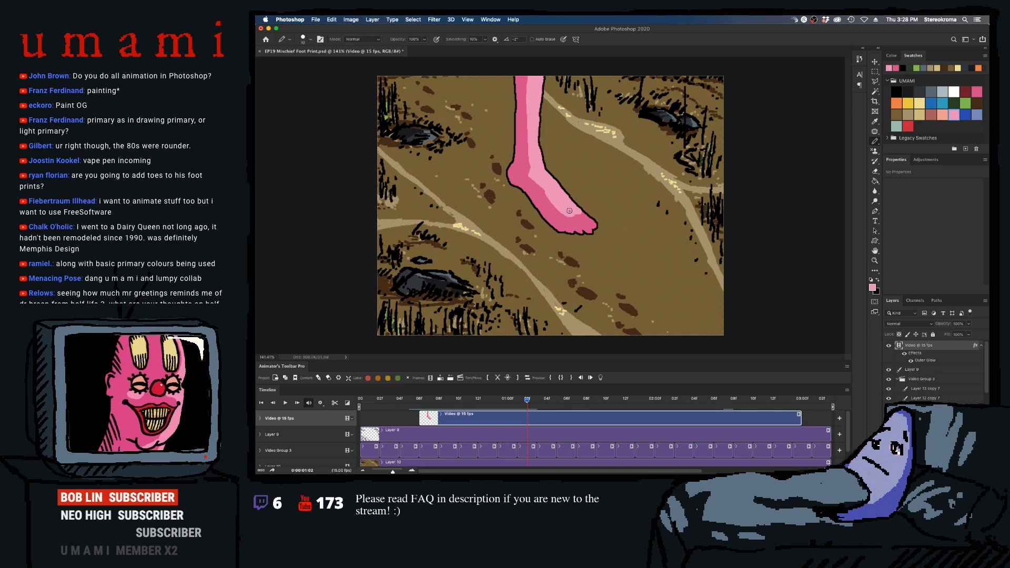
key("bracketleft")
key("bracketleft")
mouse_move(570, 212)
left_mouse_down()
mouse_move(586, 219)
mouse_move(578, 214)
left_mouse_up()
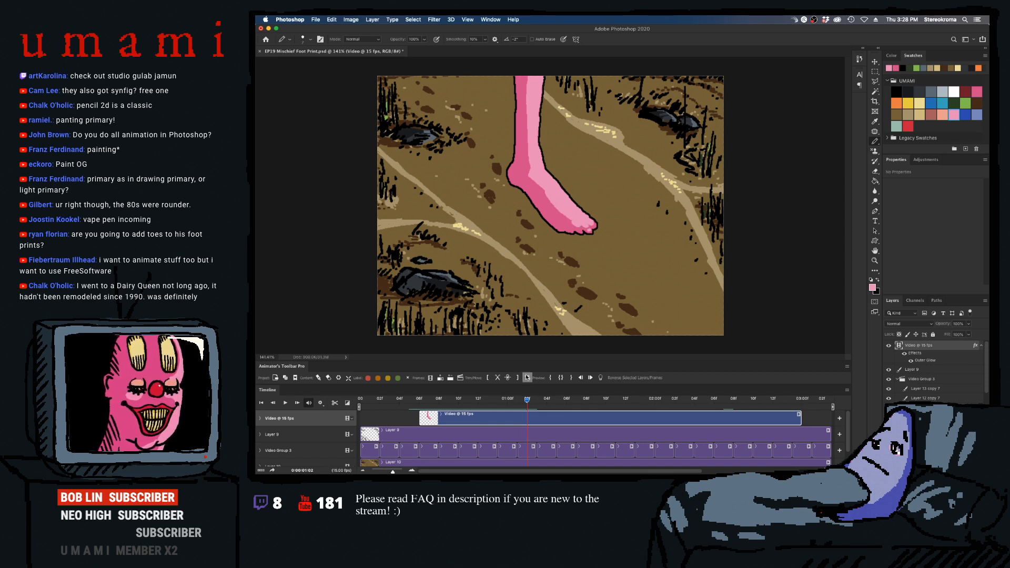
- Compare frame 0:00:01:03 with the previous one and paint its light pink highlight down the leg and foot to the toes
key("Right")
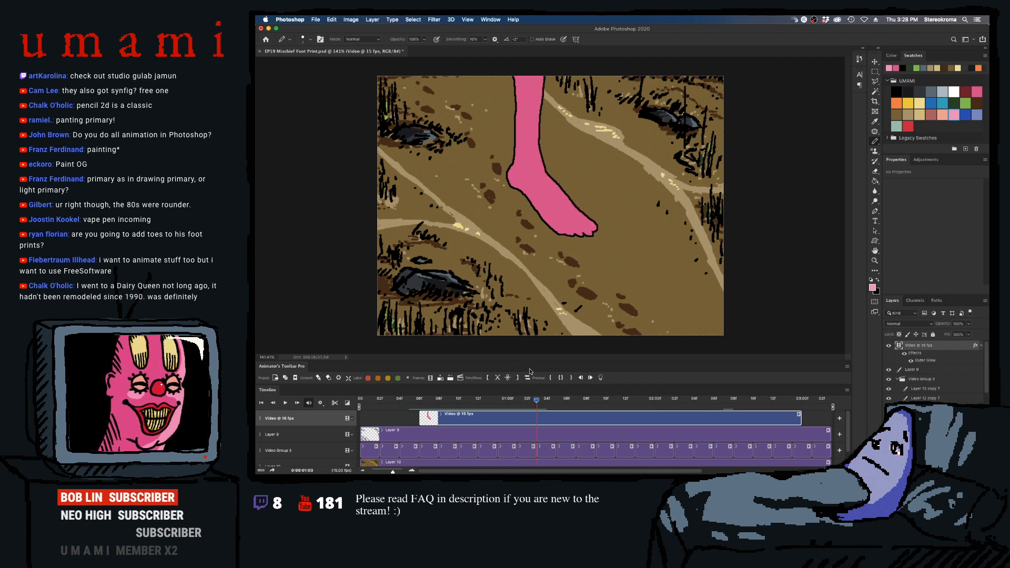
key("Left")
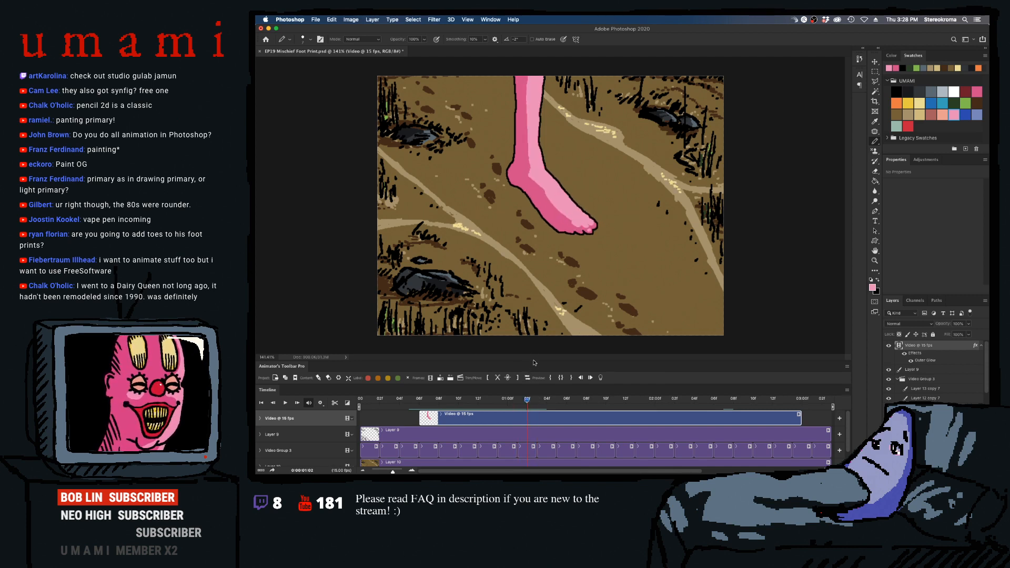
key("Right")
key("bracketright")
key("bracketright")
key("bracketright")
key("bracketright")
key("bracketright")
key("bracketright")
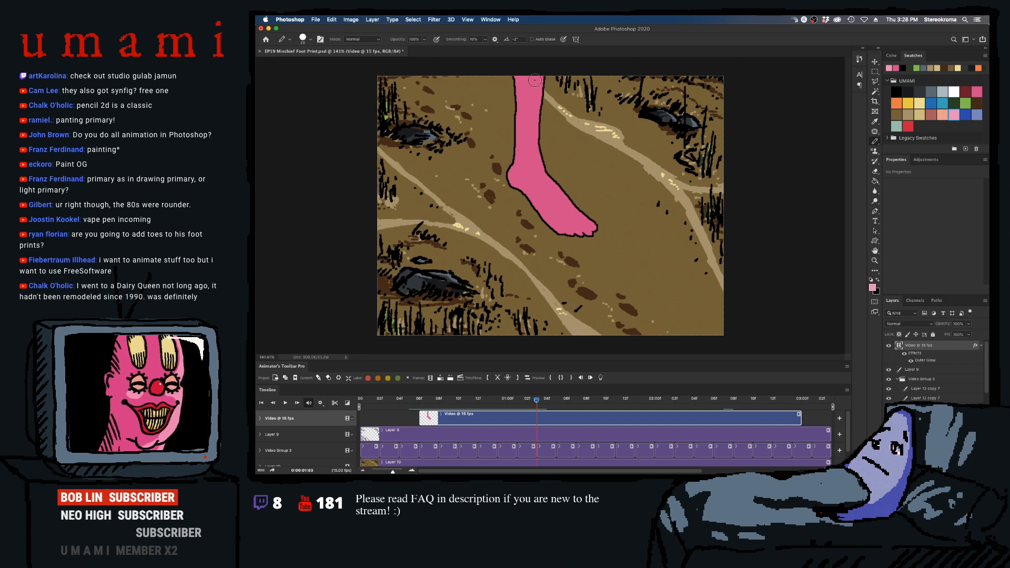
mouse_move(535, 75)
left_mouse_down()
mouse_move(535, 166)
mouse_move(590, 223)
left_mouse_up()
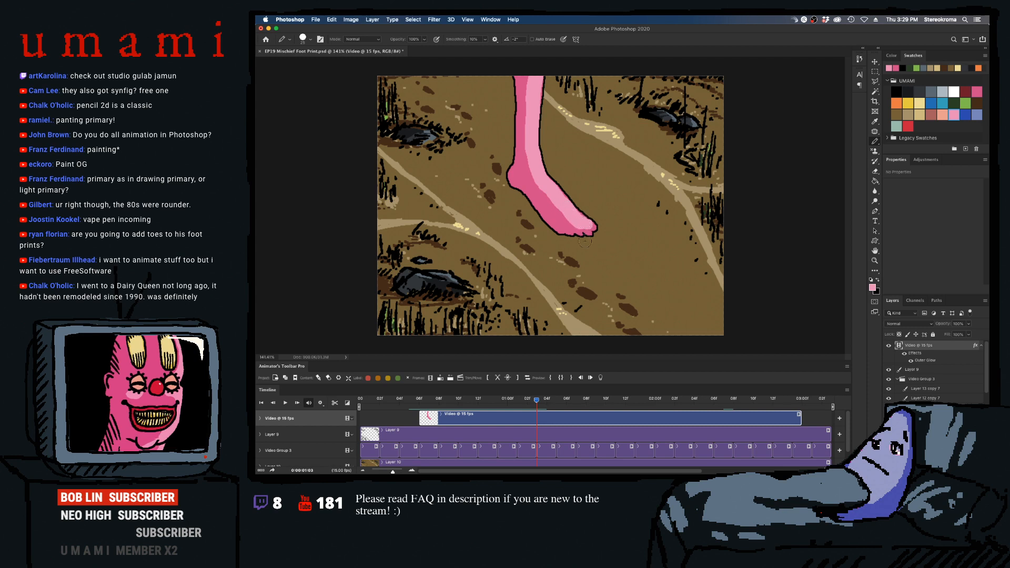
key("bracketleft")
key("bracketleft")
key("bracketleft")
key("bracketleft")
key("bracketleft")
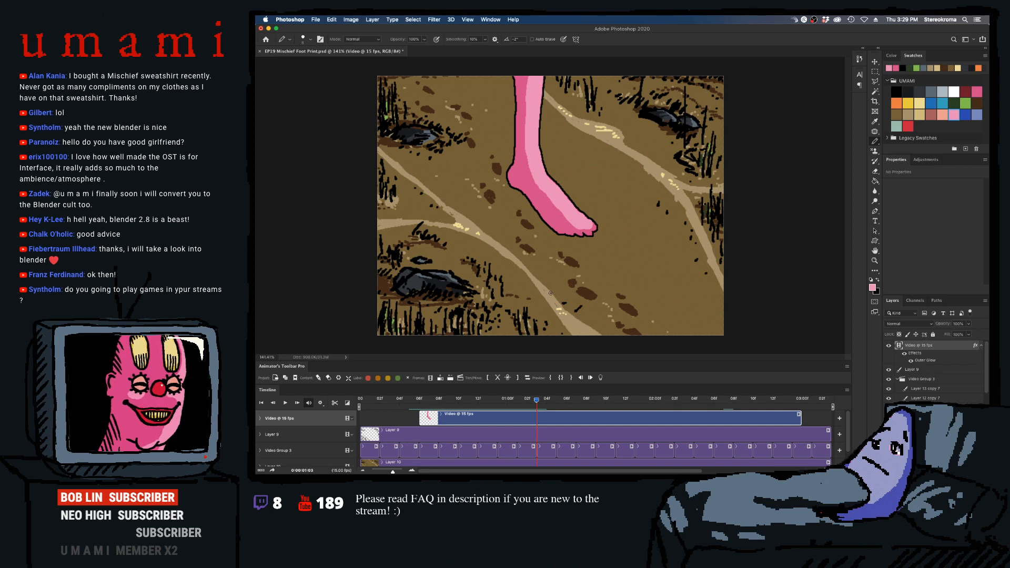
- Paint the light pink highlight down the leg and foot in frame 0:00:01:04 with a larger brush
key("Right")
key("bracketright")
key("bracketright")
key("bracketright")
key("bracketright")
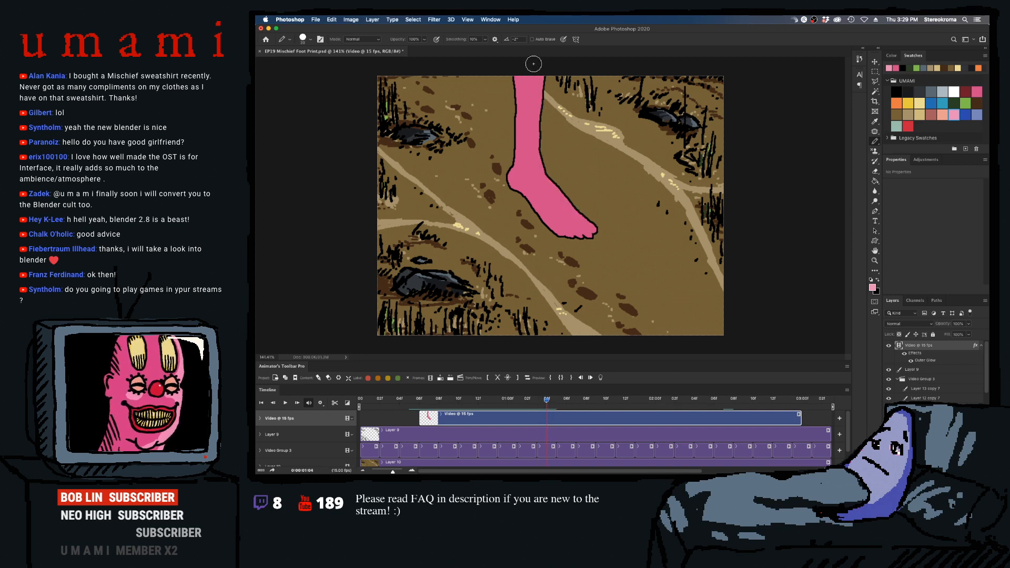
mouse_move(535, 87)
left_mouse_down()
mouse_move(533, 165)
mouse_move(547, 196)
mouse_move(557, 200)
mouse_move(543, 182)
mouse_move(557, 195)
mouse_move(542, 168)
mouse_move(563, 208)
mouse_move(570, 213)
mouse_move(561, 200)
mouse_move(592, 226)
left_mouse_up()
- Using a smaller brush, fill in and smooth the inner edge of the highlight along the foot in frame 0:00:01:04
key("bracketleft")
key("bracketleft")
key("[")
key("[")
key("[")
key("[")
key("[")
key("[")
key("[")
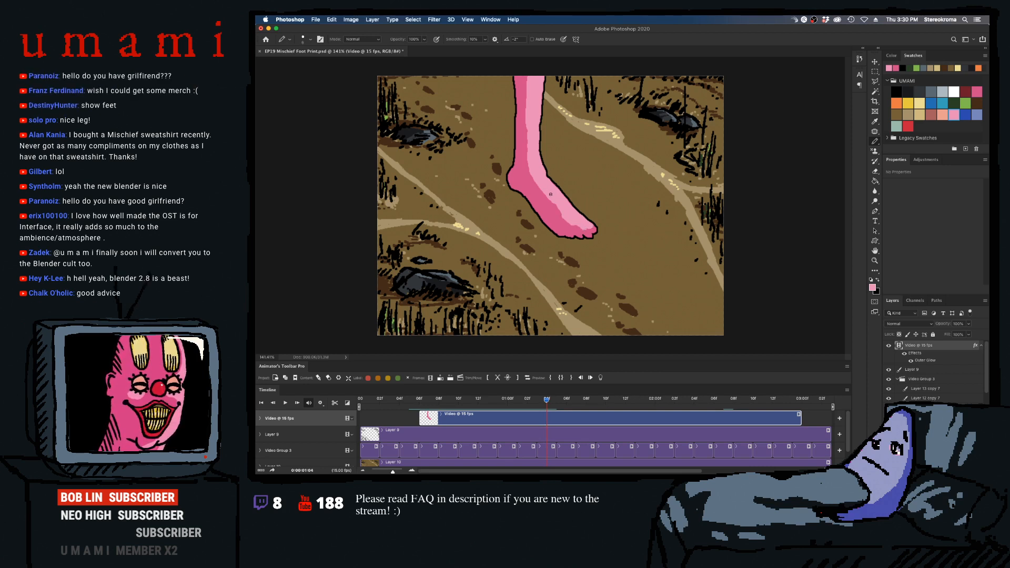
left_click_drag(536, 185, 561, 213)
left_click_drag(529, 173, 563, 216)
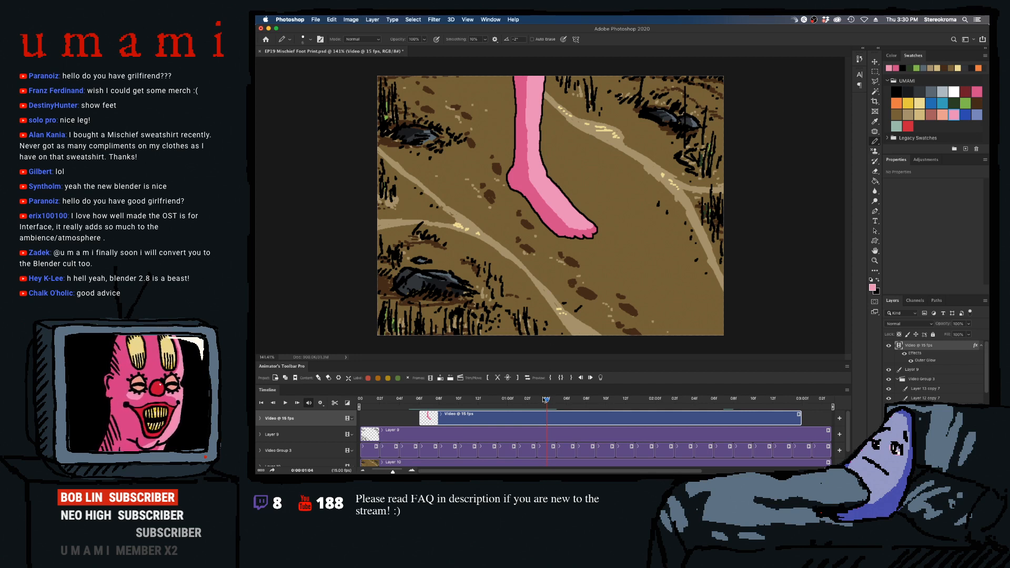
- Return to frame 0:00:01:02 and pick the darker pink swatch
mouse_move(544, 402)
left_mouse_down()
mouse_move(556, 404)
mouse_move(528, 412)
left_mouse_up()
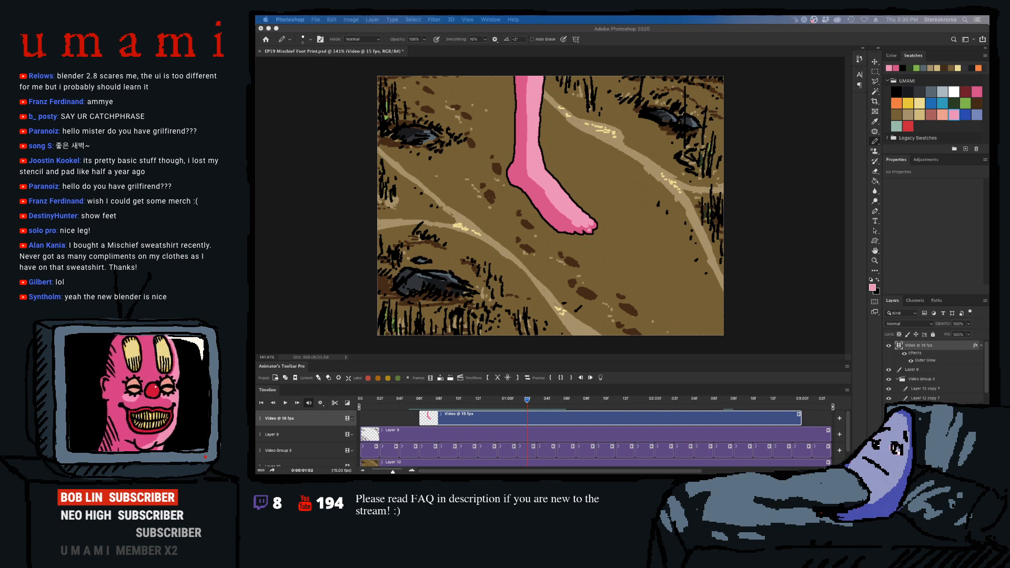
left_click(528, 419)
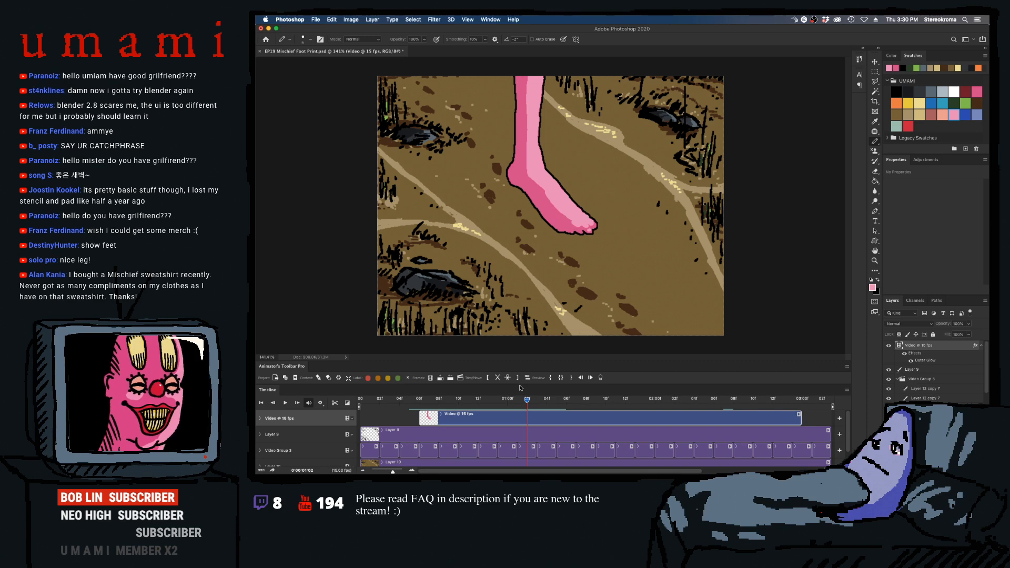
left_click(977, 89)
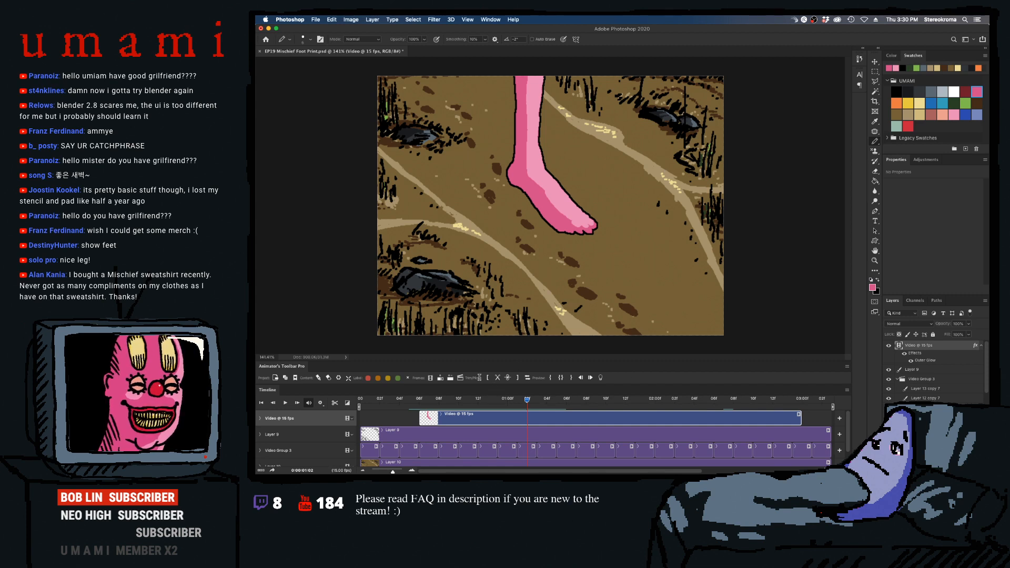
- In frame 0:00:01:05, paint the highlight down the leg and onto the foot with the light pink swatch and a larger brush
key("Right")
key("Right")
key("Right")
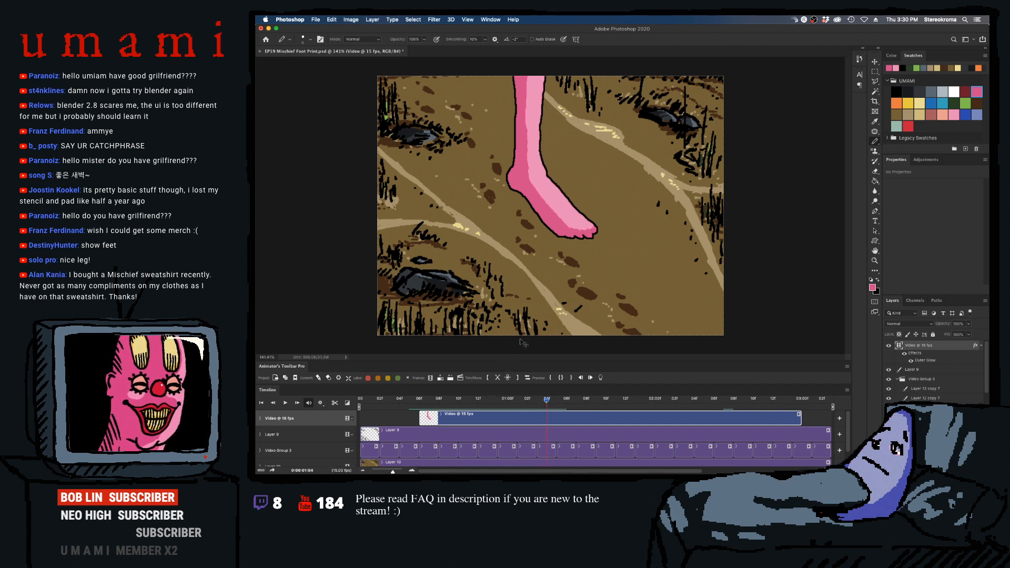
left_click(955, 114)
key("]")
key("]")
key("]")
key("]")
key("]")
key("]")
key("]")
key("]")
mouse_move(533, 76)
left_mouse_down()
mouse_move(529, 152)
mouse_move(532, 142)
mouse_move(535, 171)
mouse_move(532, 134)
mouse_move(536, 175)
mouse_move(534, 164)
mouse_move(561, 213)
mouse_move(545, 182)
mouse_move(560, 204)
left_mouse_up()
key("super+z")
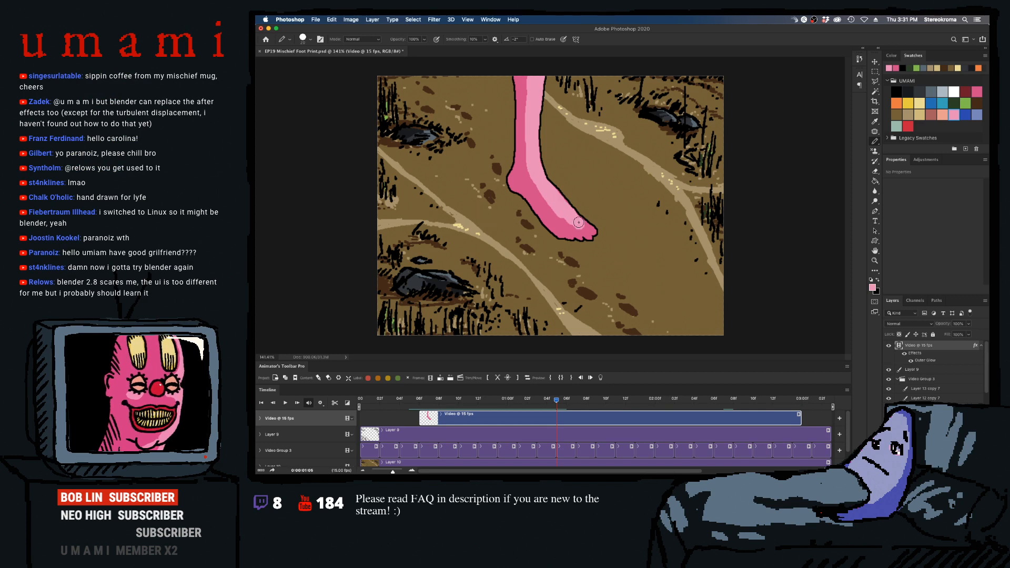
- Extend the highlight over the front of the foot and toes in frame 0:00:01:05 with a smaller brush
key("bracketleft")
key("bracketleft")
key("bracketleft")
key("bracketleft")
left_click_drag(580, 221, 589, 228)
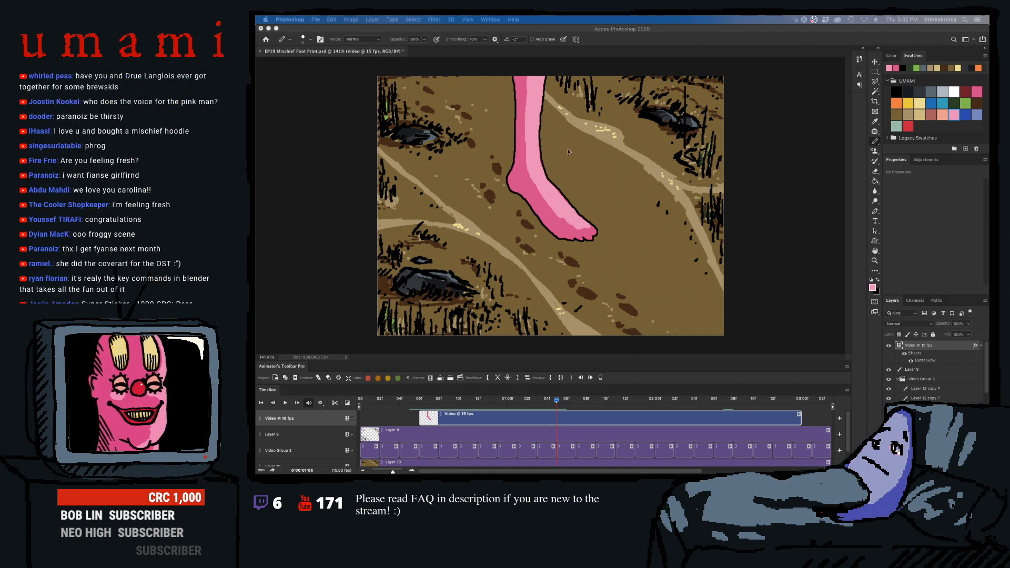
left_click(580, 225)
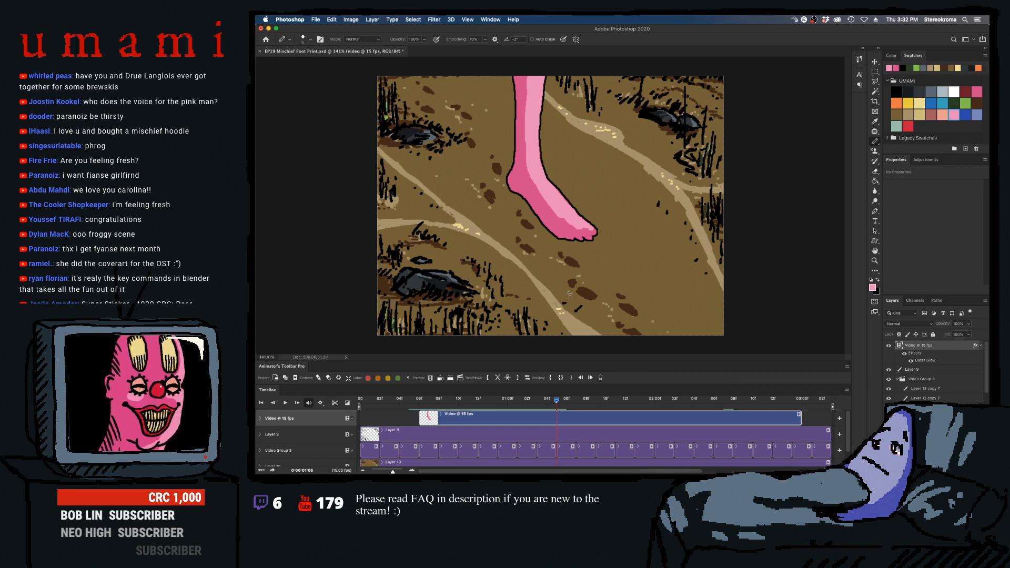
- Paint the light pink highlight down the leg to the ankle in frame 0:00:01:06 with a larger brush
key("Right")
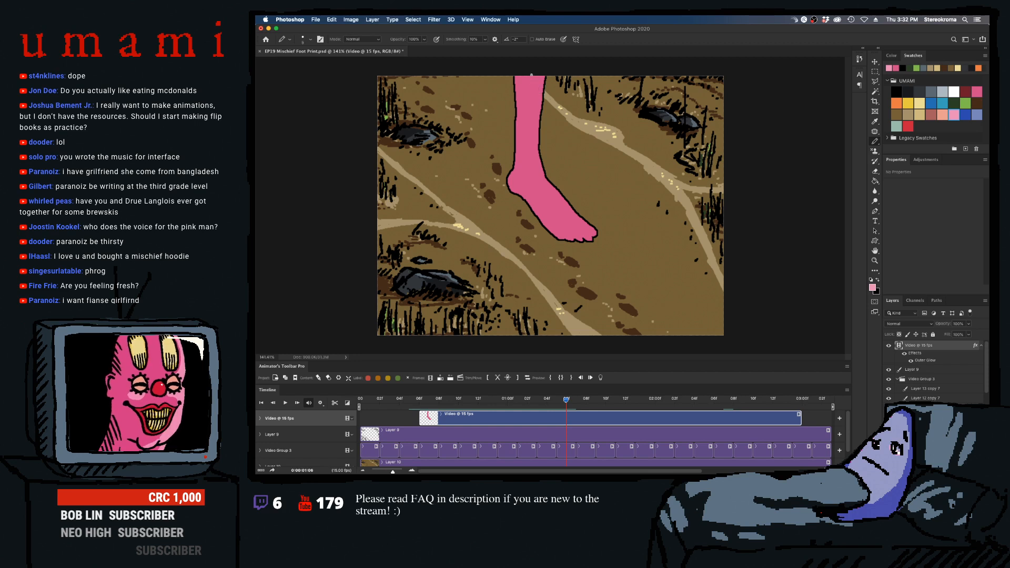
key("bracketright")
key("bracketright")
key("bracketright")
key("bracketright")
key("bracketright")
key("bracketright")
key("bracketright")
key("bracketright")
mouse_move(531, 77)
left_mouse_down()
mouse_move(534, 97)
mouse_move(537, 76)
mouse_move(528, 147)
mouse_move(530, 134)
mouse_move(531, 160)
mouse_move(534, 130)
mouse_move(543, 180)
mouse_move(528, 158)
left_mouse_up()
key("bracketleft")
key("bracketleft")
key("bracketleft")
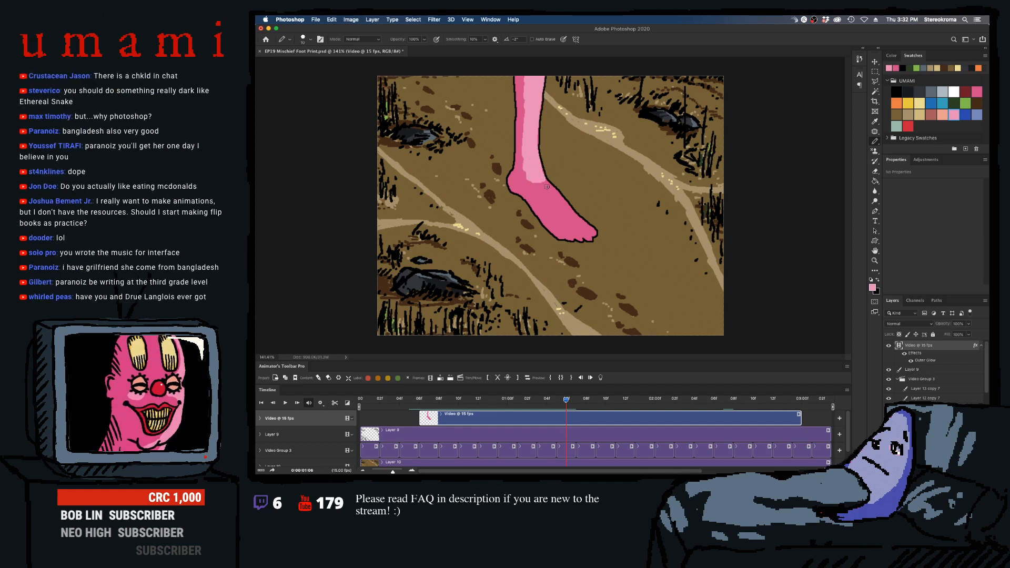
- Enlarge the brush and carry the highlight over the ankle onto the top of the foot
key("bracketright")
key("bracketright")
key("bracketright")
mouse_move(539, 180)
left_mouse_down()
mouse_move(548, 193)
mouse_move(538, 173)
left_mouse_up()
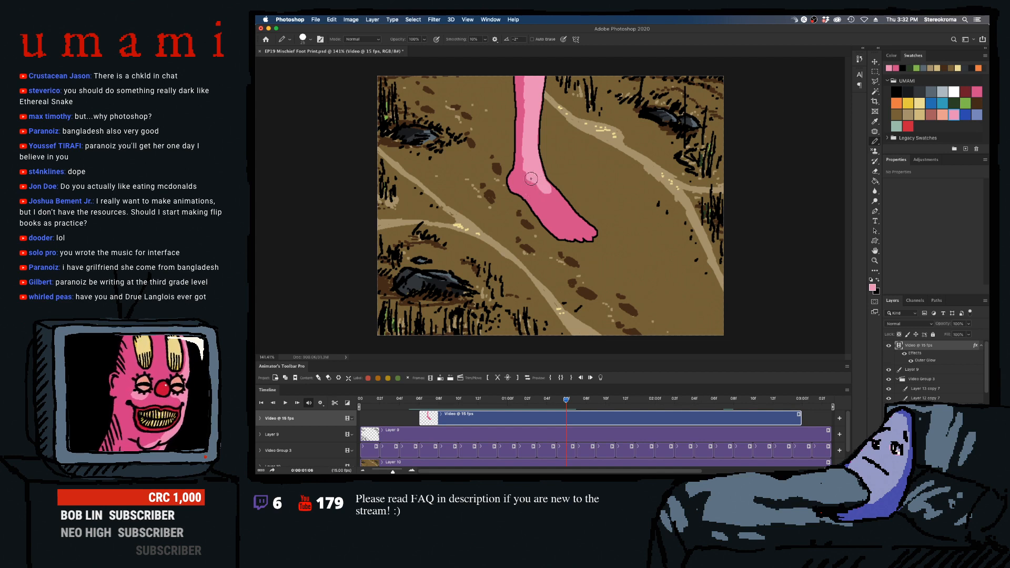
- With a smaller brush, continue the highlight along the foot to the toes in frame 0:00:01:06 and compare it with the earlier frames
key("bracketleft")
key("bracketleft")
key("bracketleft")
key("bracketleft")
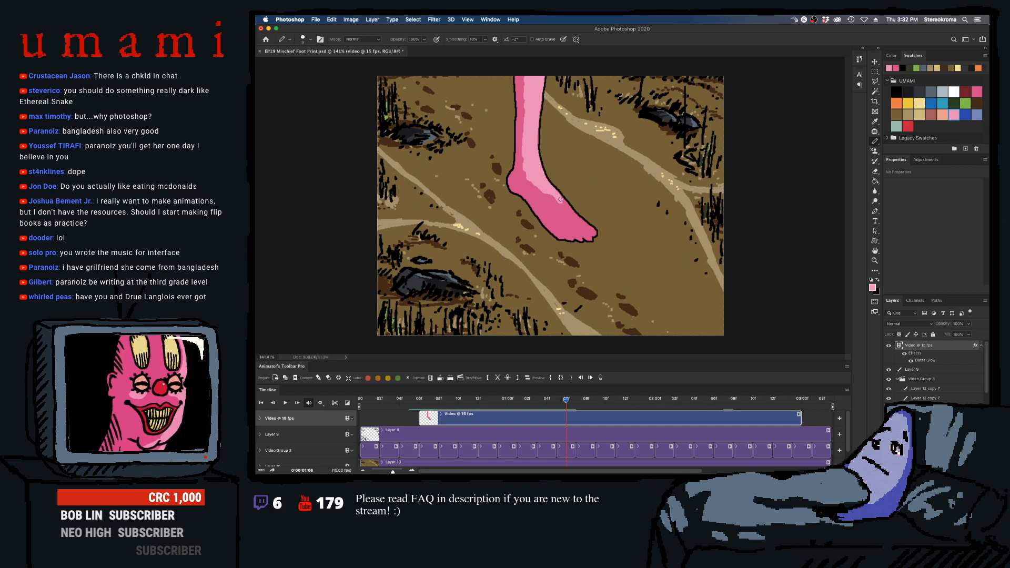
left_click_drag(561, 199, 566, 213)
mouse_move(542, 187)
left_mouse_down()
mouse_move(571, 217)
mouse_move(557, 207)
mouse_move(580, 218)
left_mouse_up()
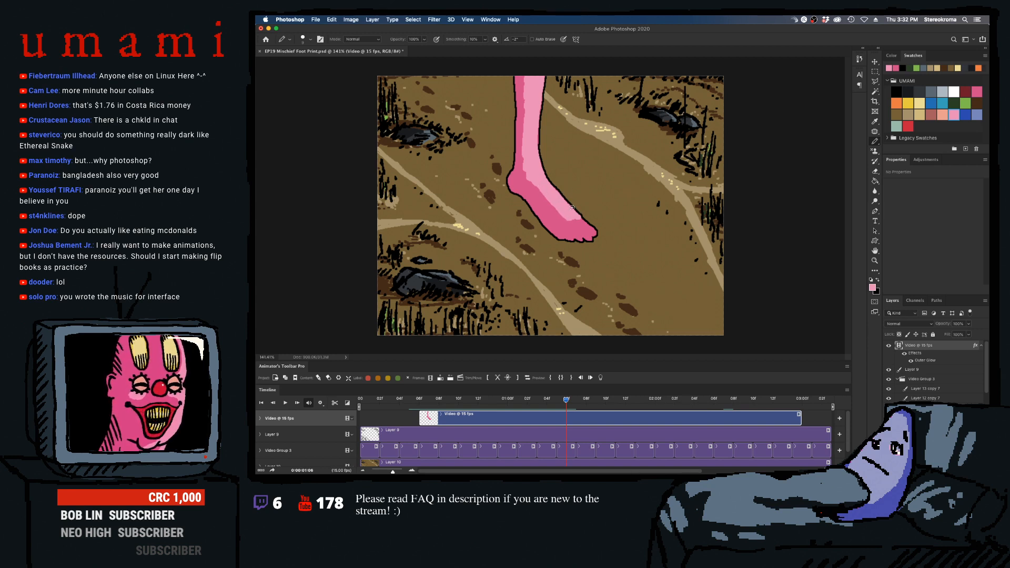
key("super+z")
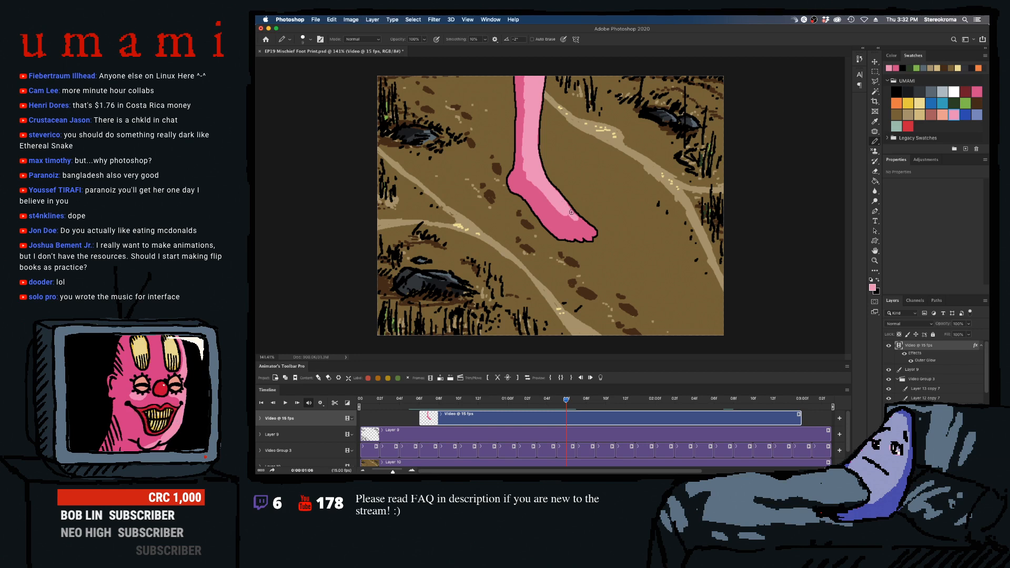
left_click_drag(572, 216, 577, 225)
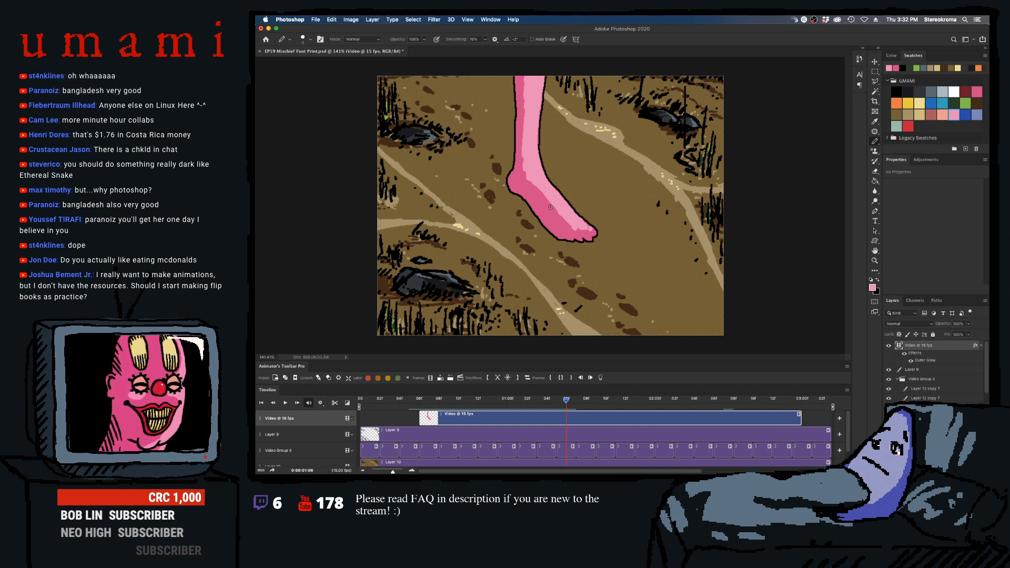
left_click(556, 400)
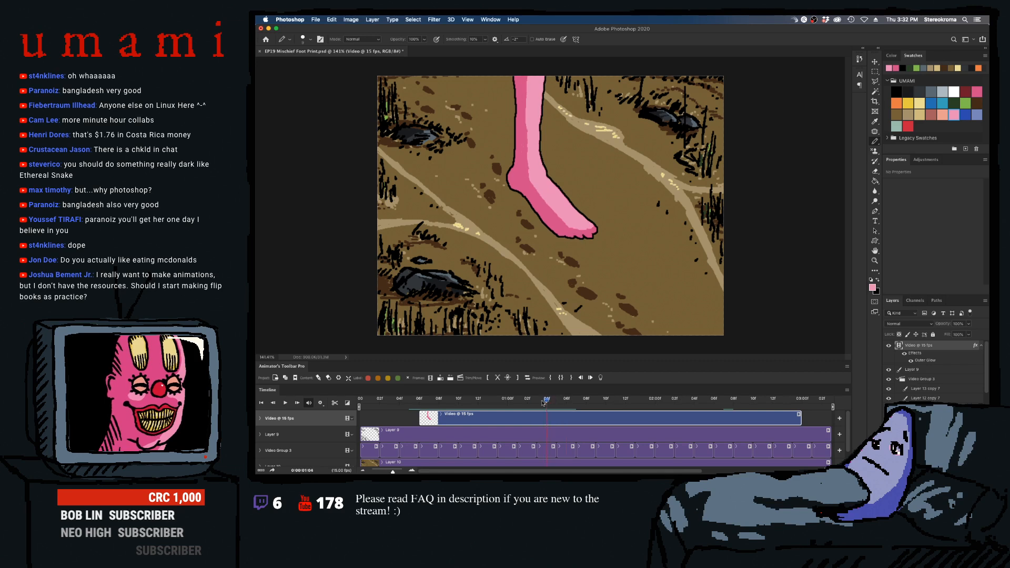
left_click(566, 400)
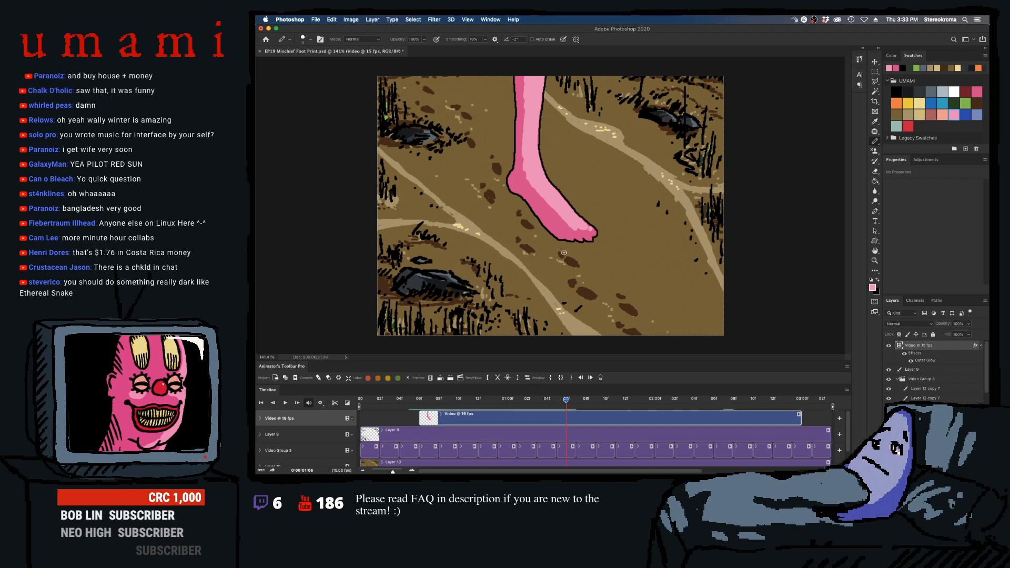
- Paint the light pink highlight down the leg and over the foot to the toes in frame 0:00:01:07, comparing it with the adjacent frames
key("Right")
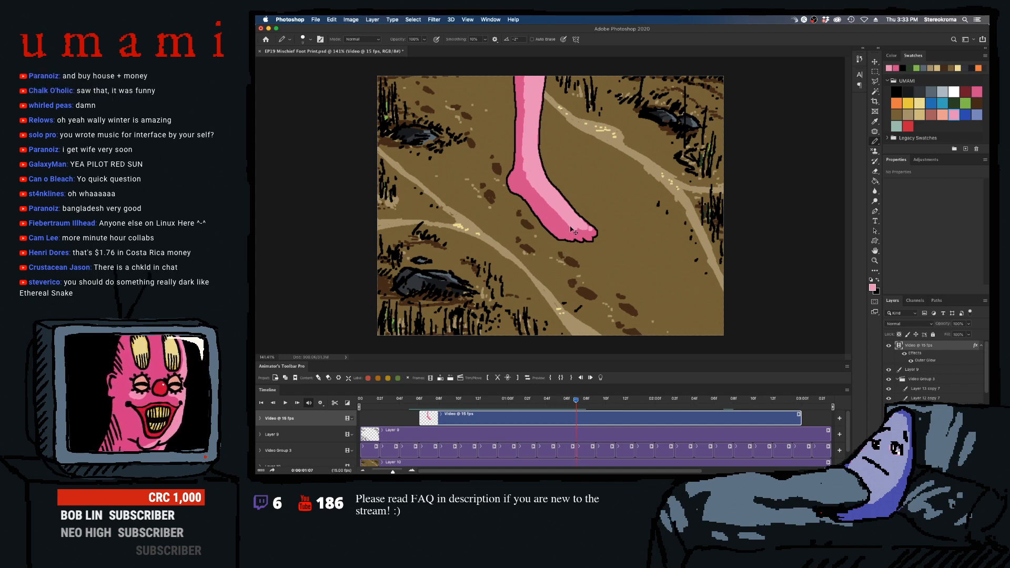
key("Left")
key("Right")
mouse_move(528, 96)
left_mouse_down()
mouse_move(531, 76)
mouse_move(530, 107)
mouse_move(539, 74)
mouse_move(537, 173)
mouse_move(534, 155)
left_mouse_up()
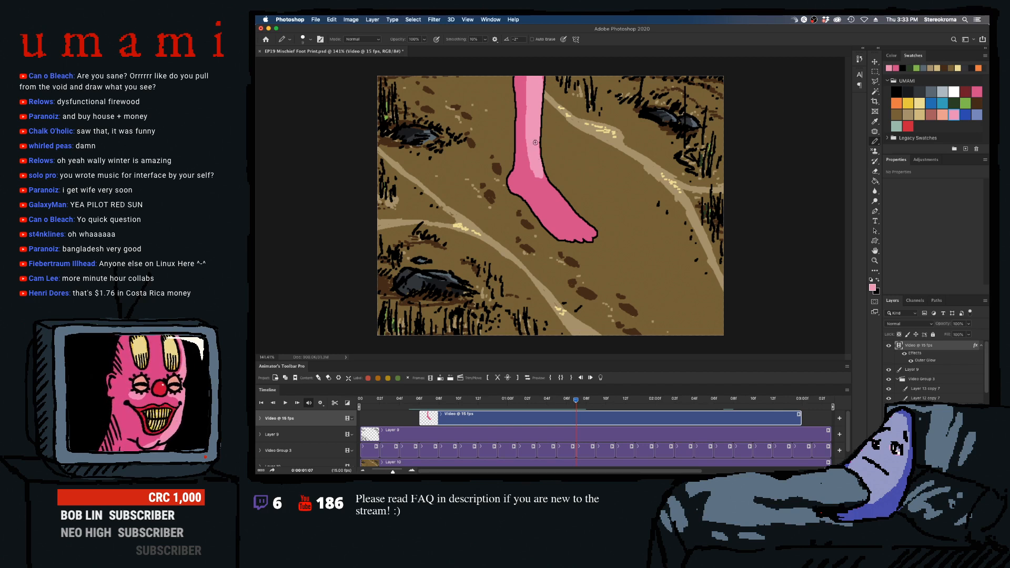
mouse_move(529, 150)
left_mouse_down()
mouse_move(575, 218)
mouse_move(536, 181)
mouse_move(544, 198)
mouse_move(535, 183)
mouse_move(571, 224)
mouse_move(579, 210)
mouse_move(544, 198)
mouse_move(567, 221)
mouse_move(591, 229)
mouse_move(553, 215)
left_mouse_up()
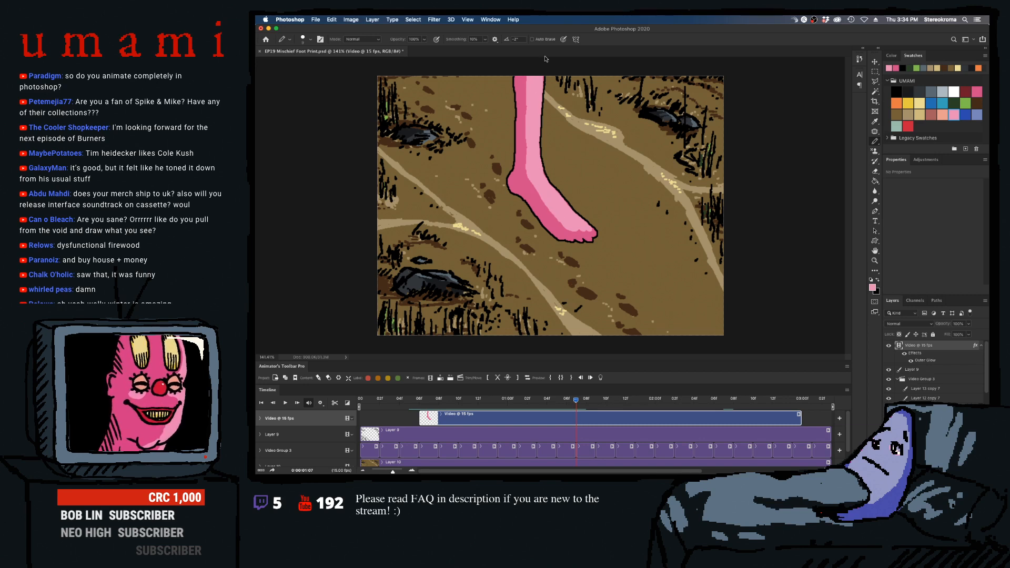
key("Right")
key("Left")
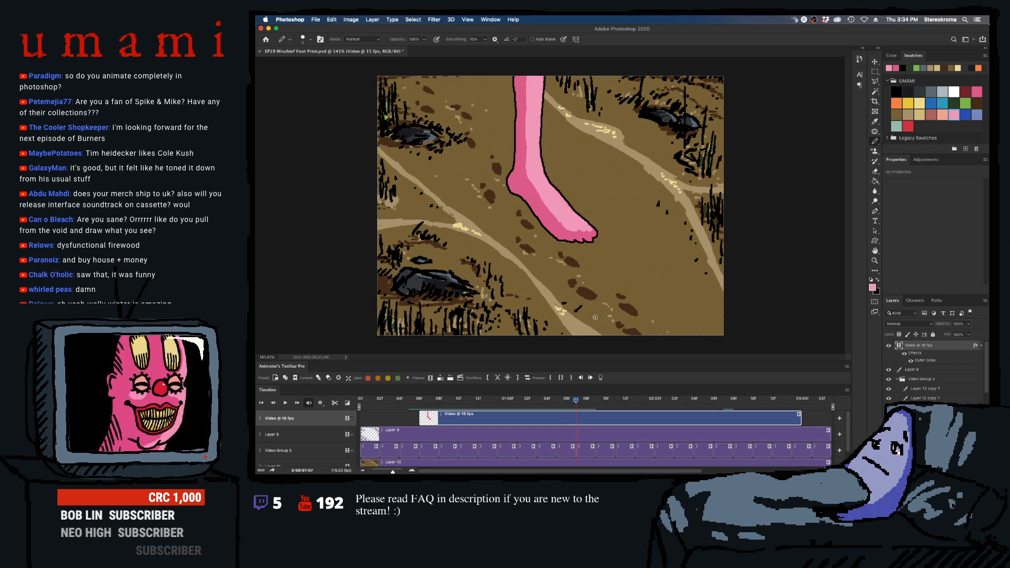
key("Right")
key("Left")
- Select the light pink highlight area in frame 0:00:01:07 with the Magic Wand and fill the same area in frame 0:00:01:08 with light pink
key("w")
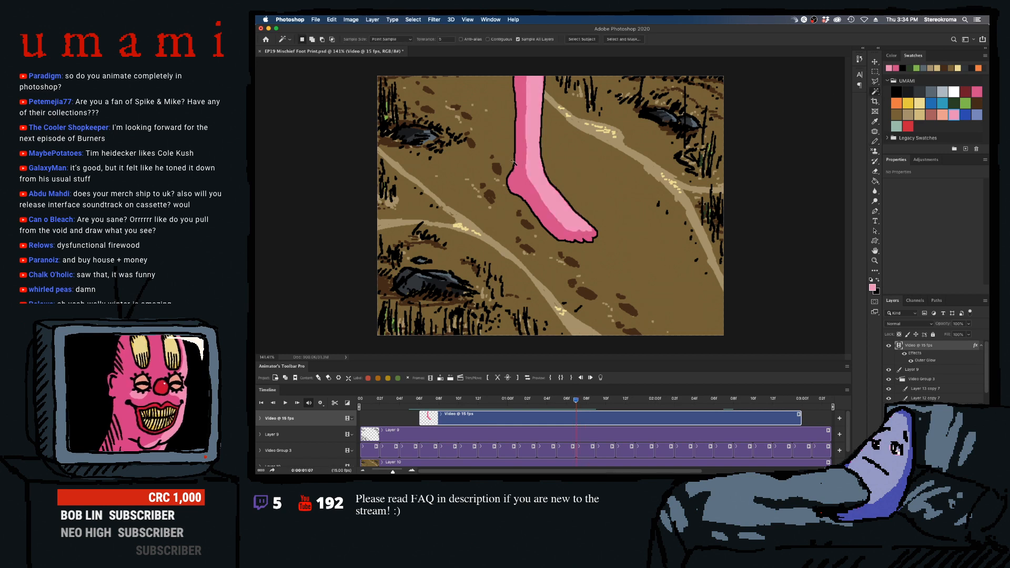
left_click(534, 157)
key("Right")
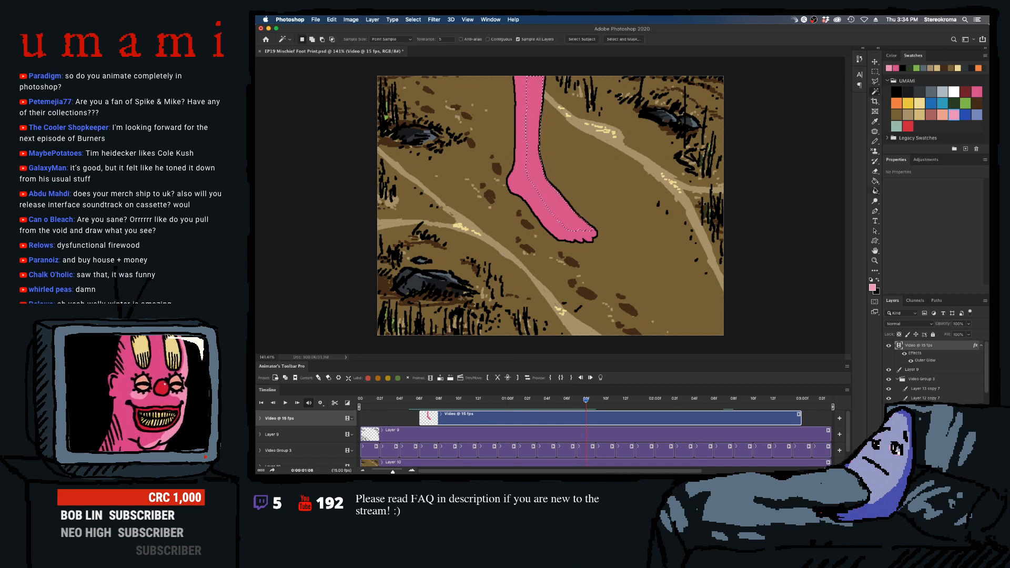
left_click(874, 181)
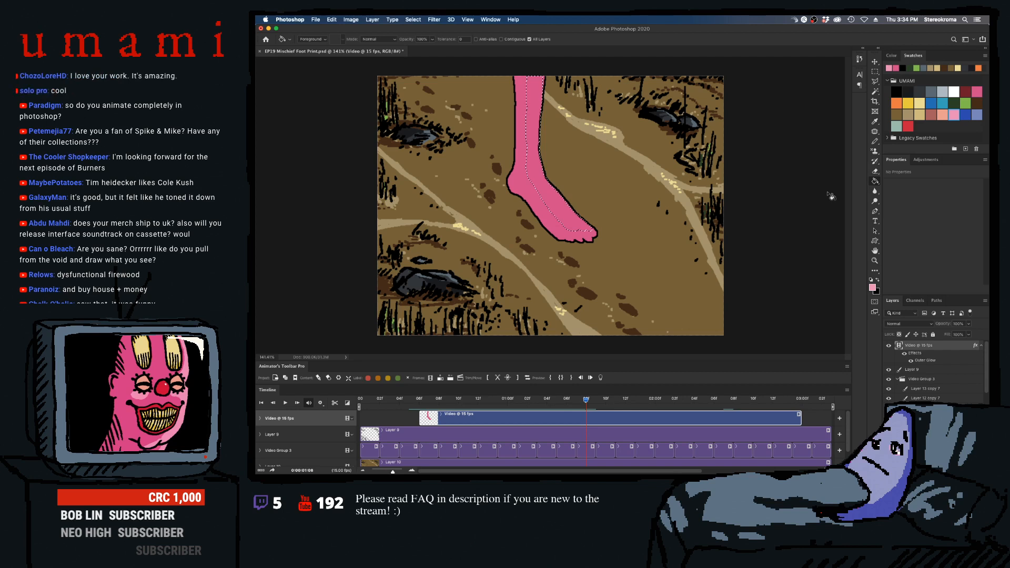
left_click(543, 186)
- Fill the same selected highlight area with light pink frame by frame from 0:00:01:09 to 0:00:02:00
key("Right")
key("Right")
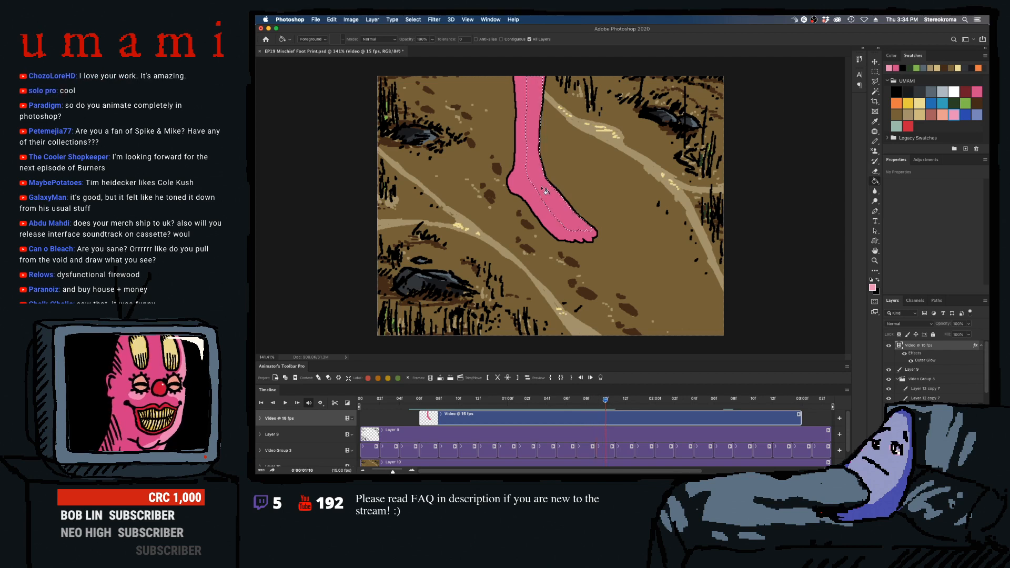
key("Right")
left_click(543, 188)
key("Right")
left_click(543, 190)
key("Right")
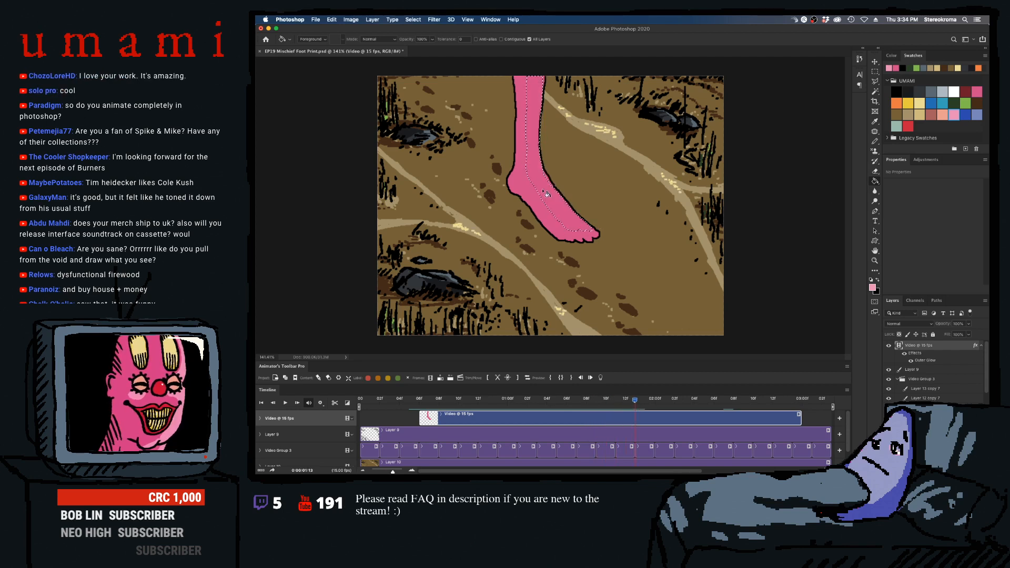
left_click(543, 190)
key("Right")
key("Right")
left_click(544, 190)
key("Right")
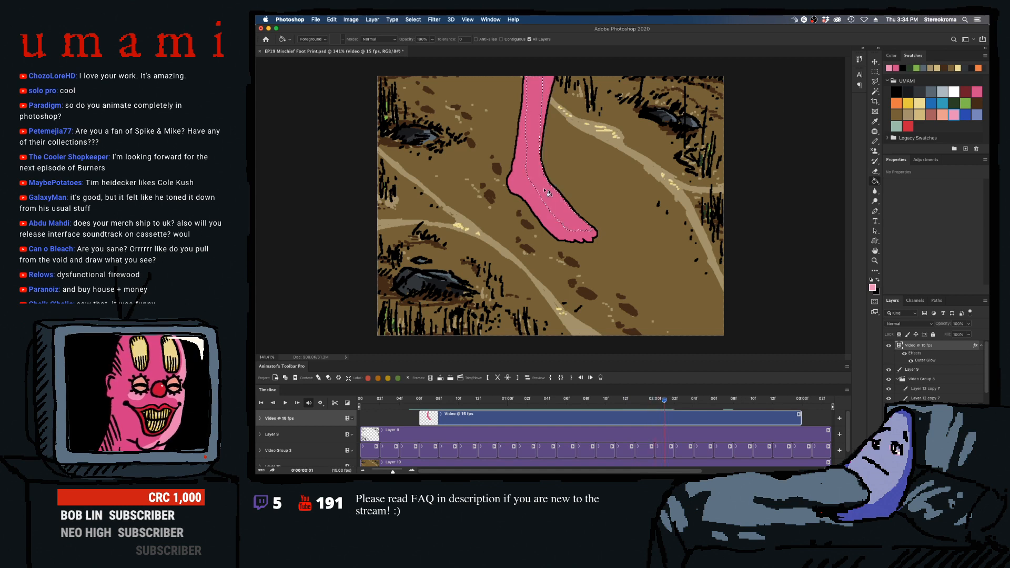
- Compare the leg in frames 0:00:02:00 and 0:00:02:01, clear the selection and return to the Pencil tool
key("Left")
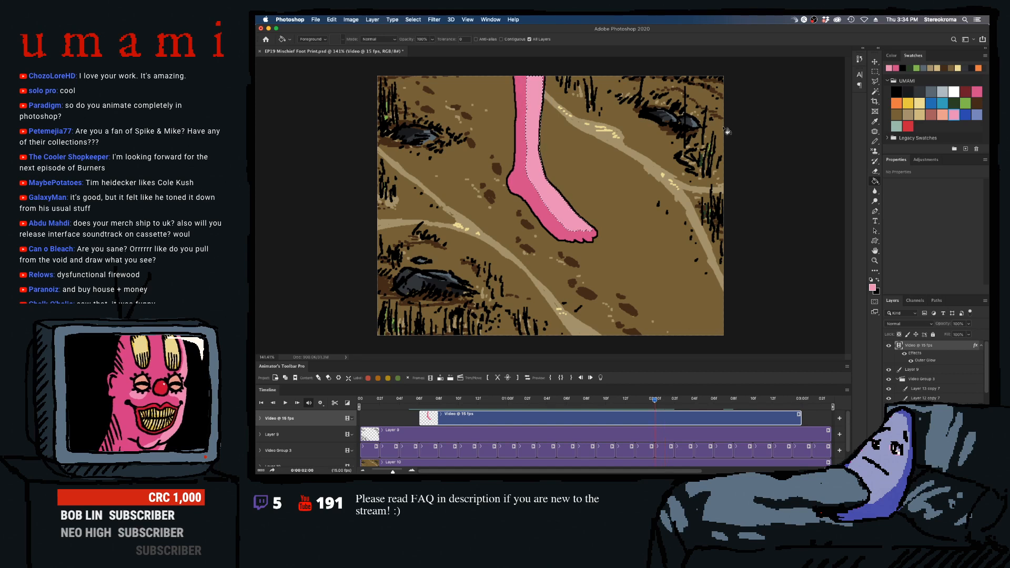
key("Right")
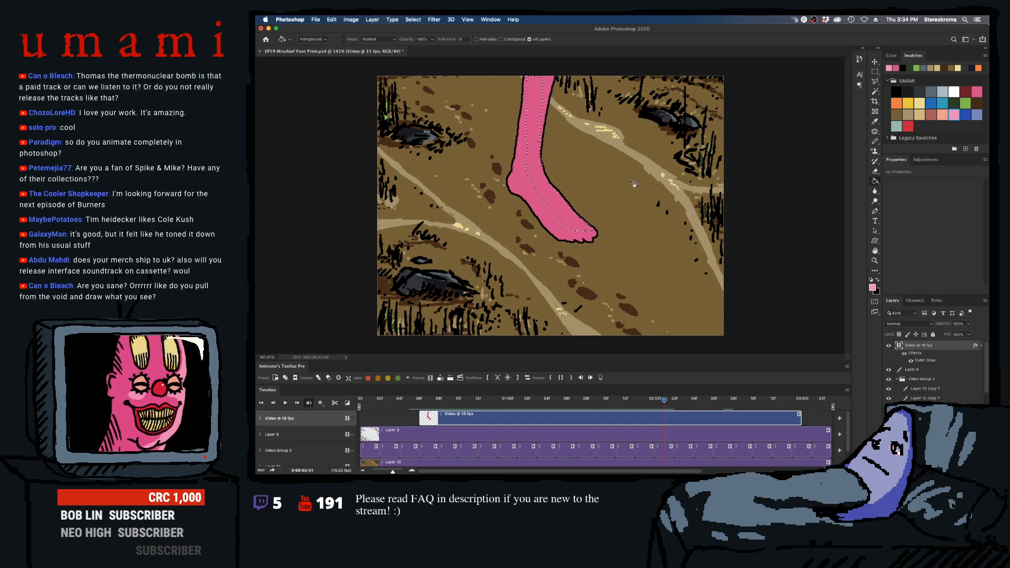
left_click(875, 70)
left_click(809, 101)
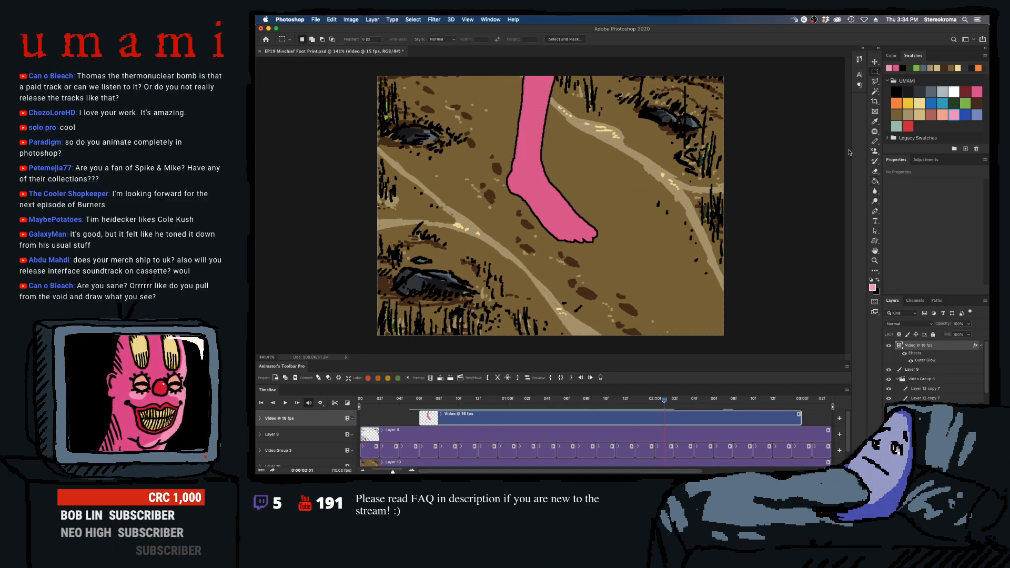
left_click(874, 141)
- Play back the foot animation from frame 0:00:00:06 to check the highlights
key("space")
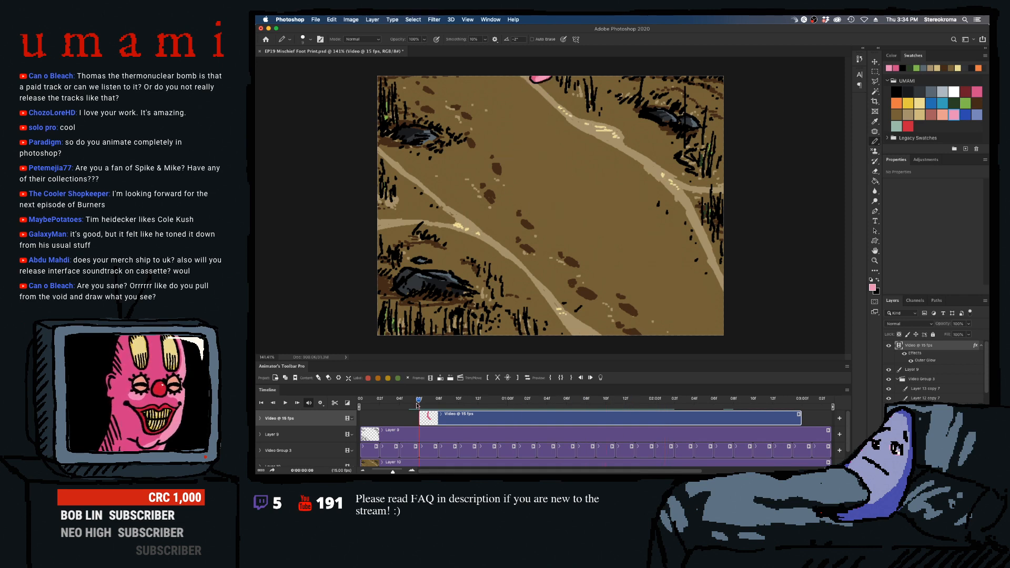
key("space")
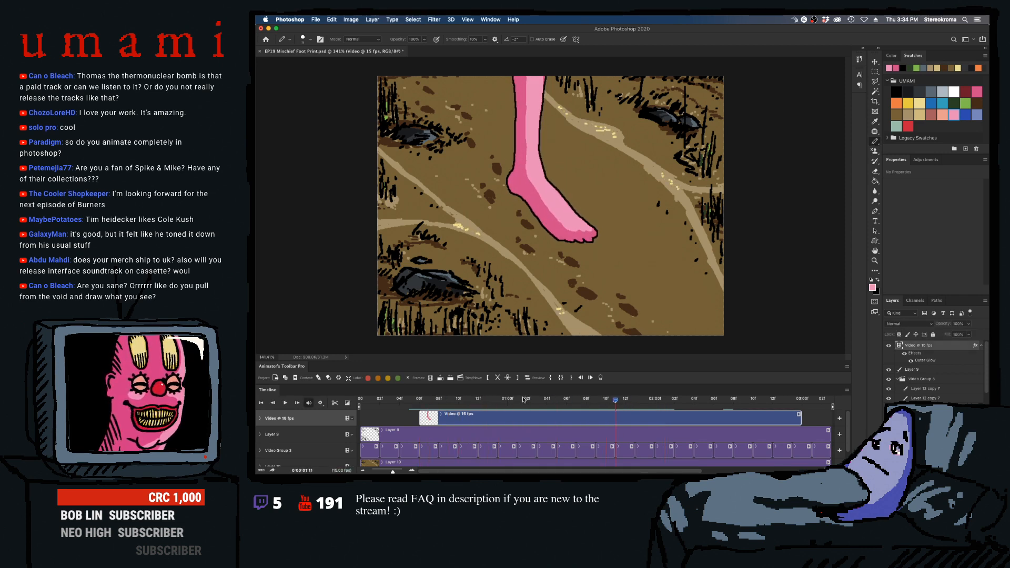
left_click(565, 400)
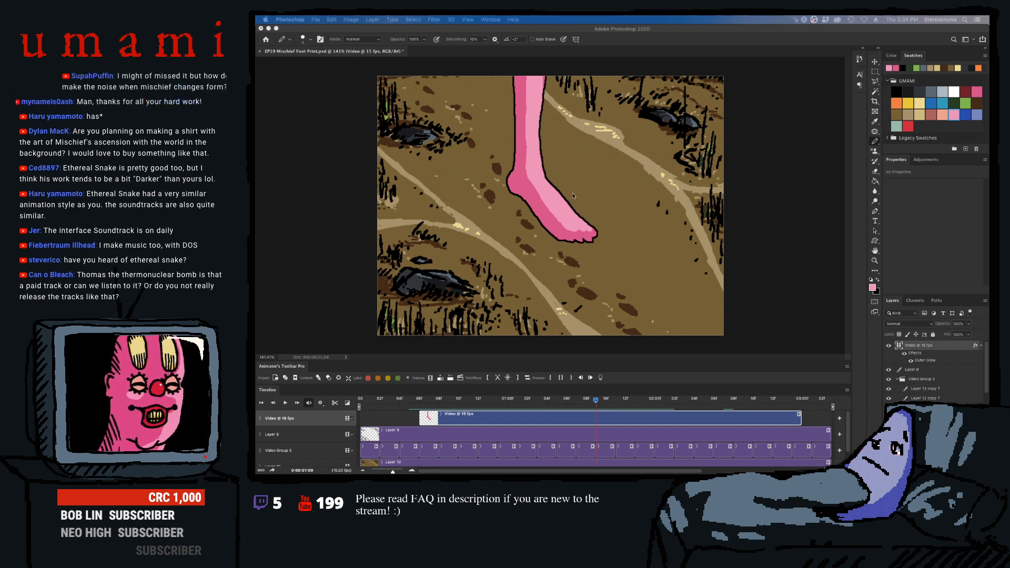
- Touch up the highlight's edge on the leg in frame 0:00:01:09 and check the following frames up to 0:00:02:01
left_click(523, 137)
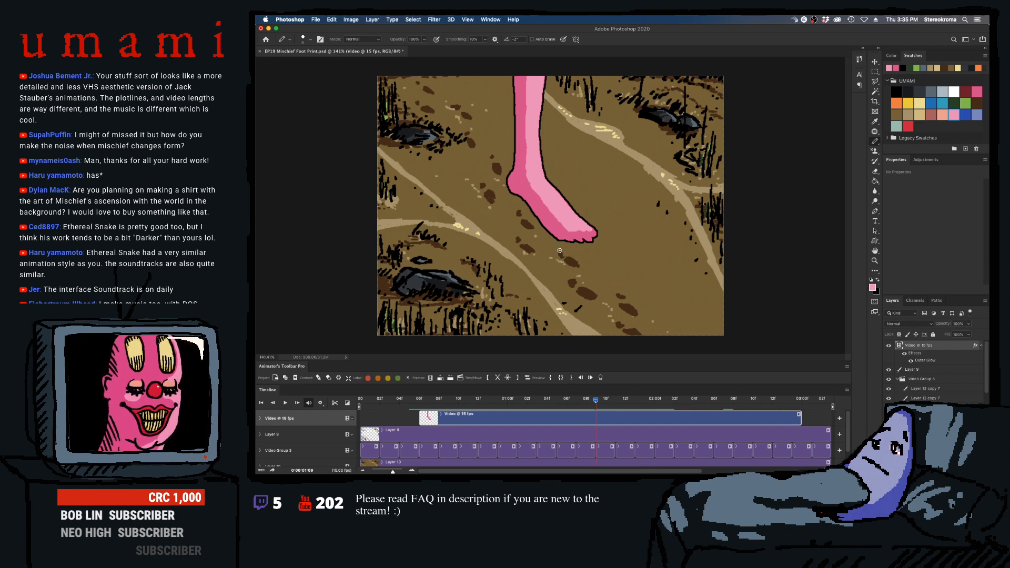
key("Right")
key("Right")
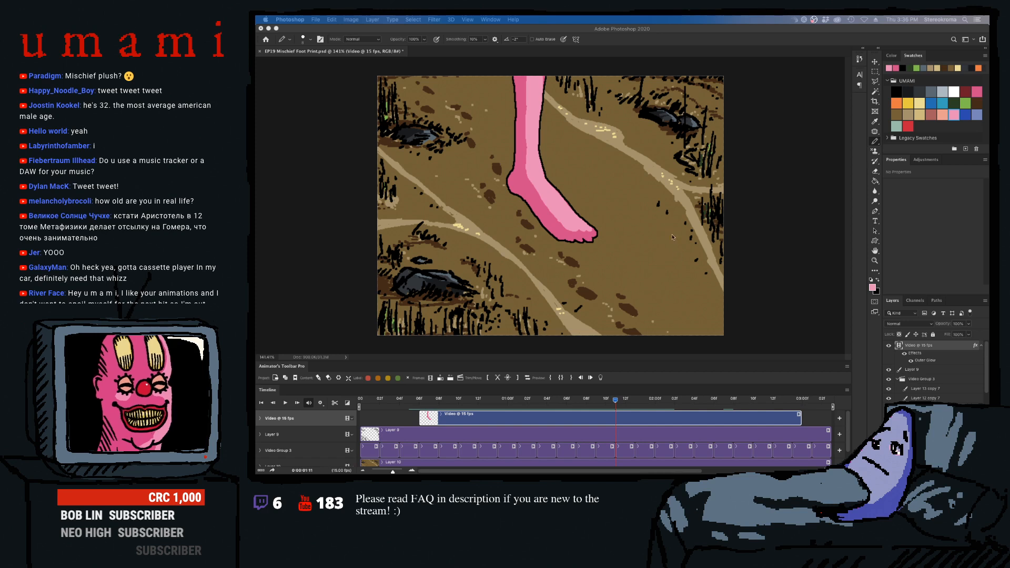
left_click(616, 401)
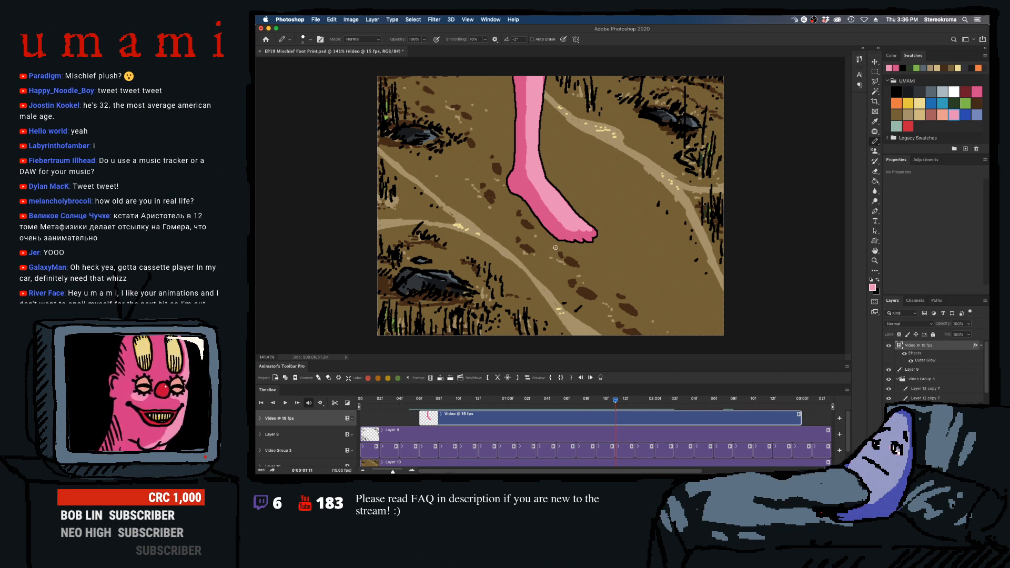
key("Right")
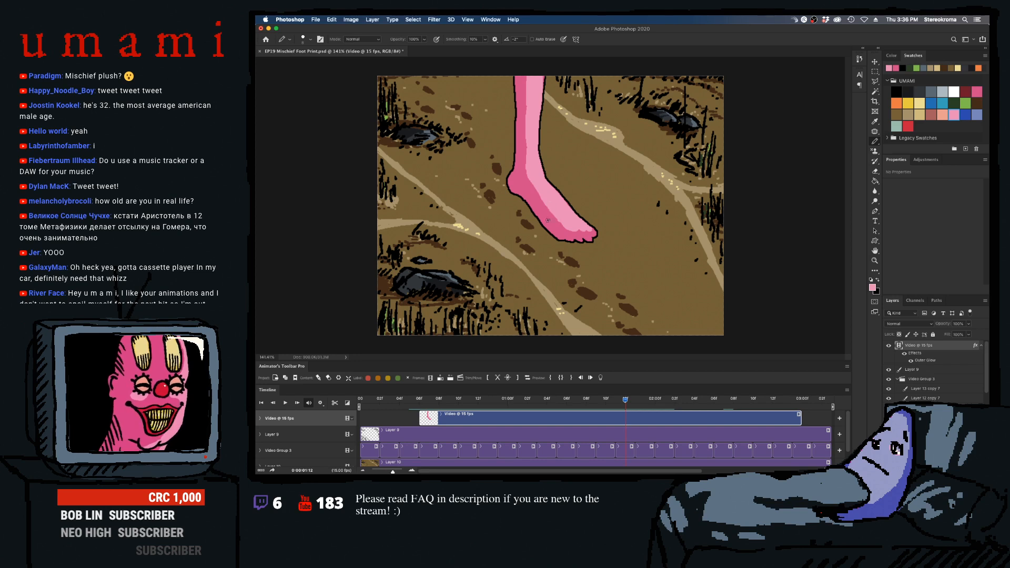
key("Right")
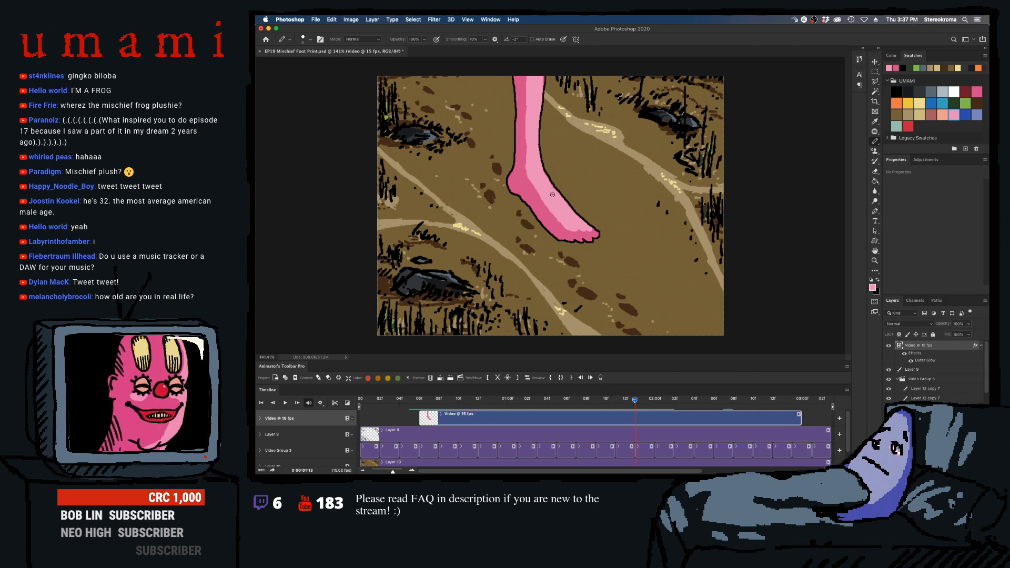
key("Right")
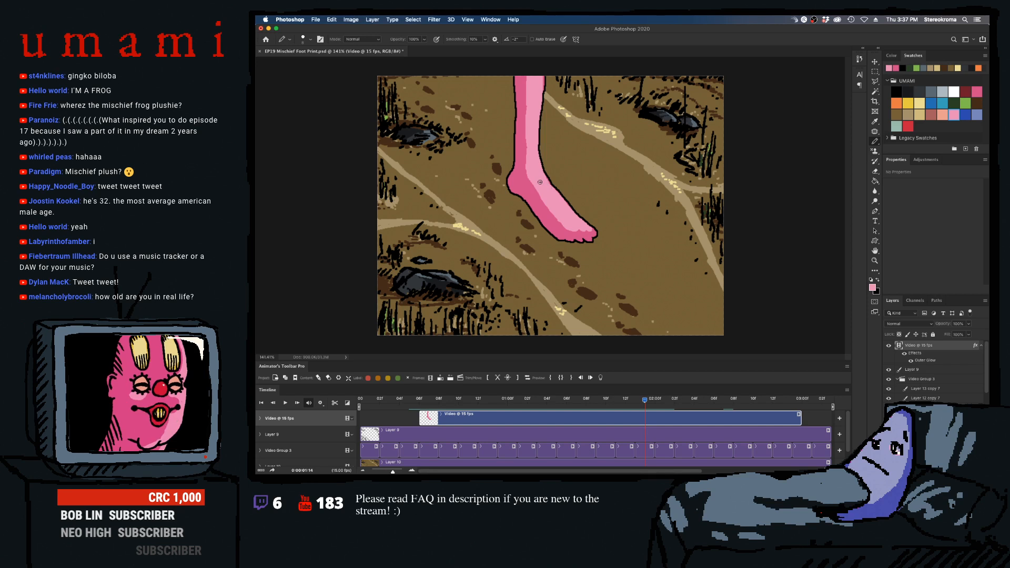
key("Right")
key("Right")
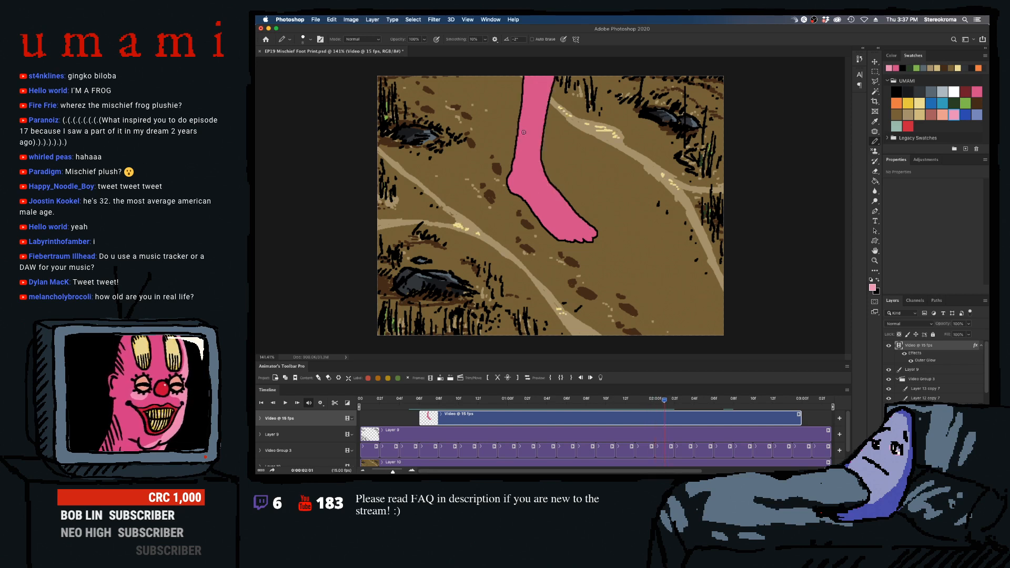
- Paint the light pink highlight down the leg past the ankle in frame 0:00:02:01 with an enlarged pencil, matching the previous frame
key("Left")
key("Right")
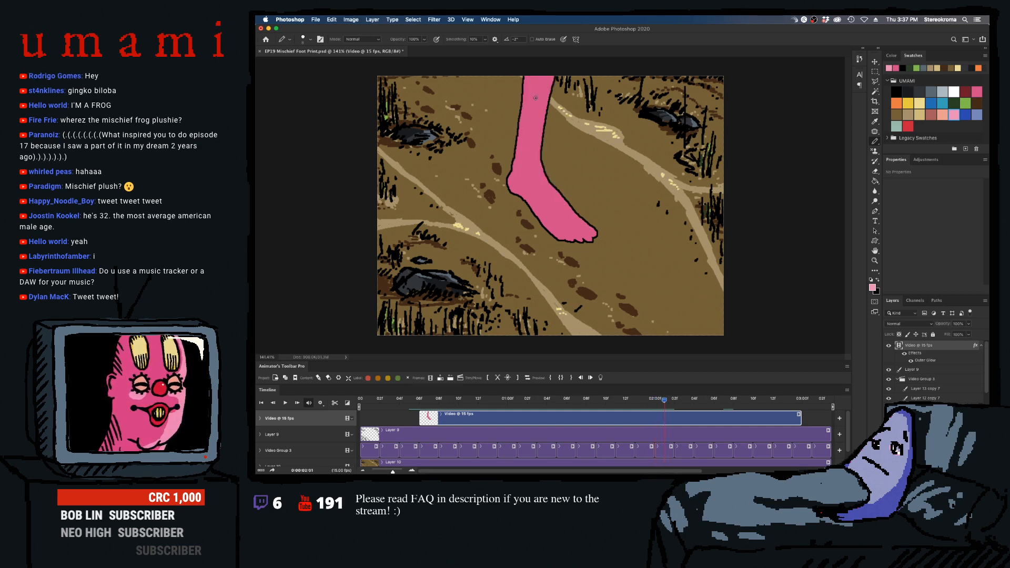
key("bracketright")
key("bracketright")
key("bracketright")
key("bracketright")
key("bracketright")
key("bracketright")
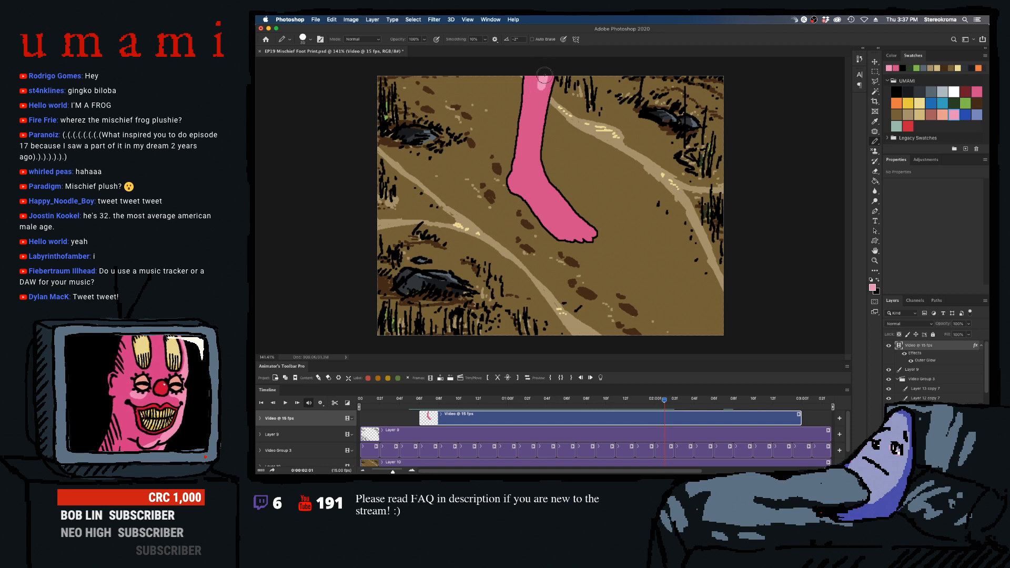
mouse_move(541, 92)
left_mouse_down()
mouse_move(537, 123)
mouse_move(548, 72)
mouse_move(533, 151)
mouse_move(529, 142)
mouse_move(537, 125)
mouse_move(534, 150)
mouse_move(540, 125)
mouse_move(548, 184)
left_mouse_up()
key("bracketleft")
key("bracketleft")
key("bracketleft")
key("bracketleft")
key("bracketright")
key("bracketright")
key("bracketright")
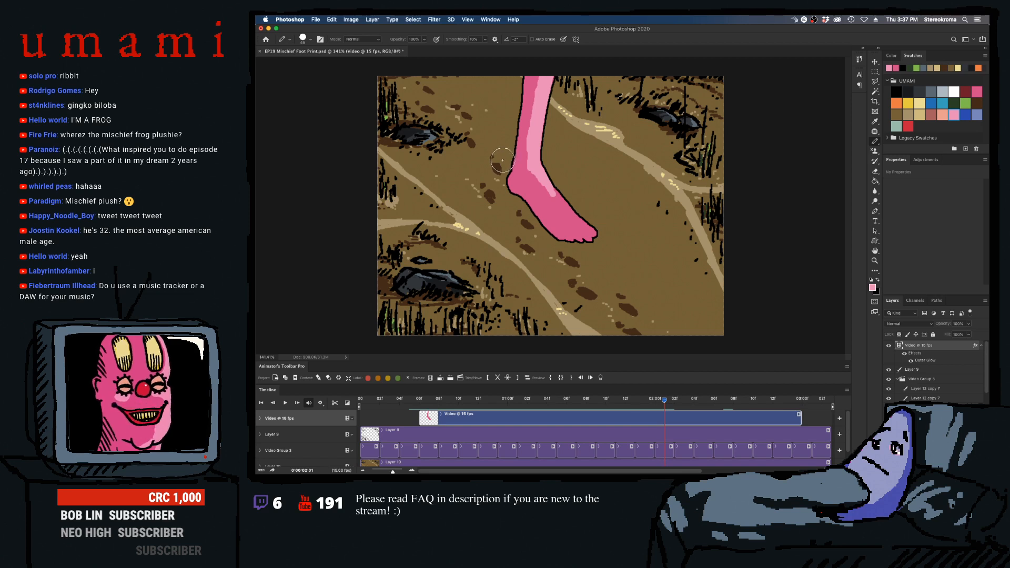
- With a smaller pencil, extend the highlight from the ankle along the top of the foot to the toes in frame 0:00:02:01
key("bracketleft")
- Refine the highlight's edge along the ankle, foot and toes in frame 0:00:02:01 with varying pencil sizes and compare it with the previous frame
key("bracketleft")
key("bracketleft")
key("bracketleft")
key("bracketleft")
key("bracketleft")
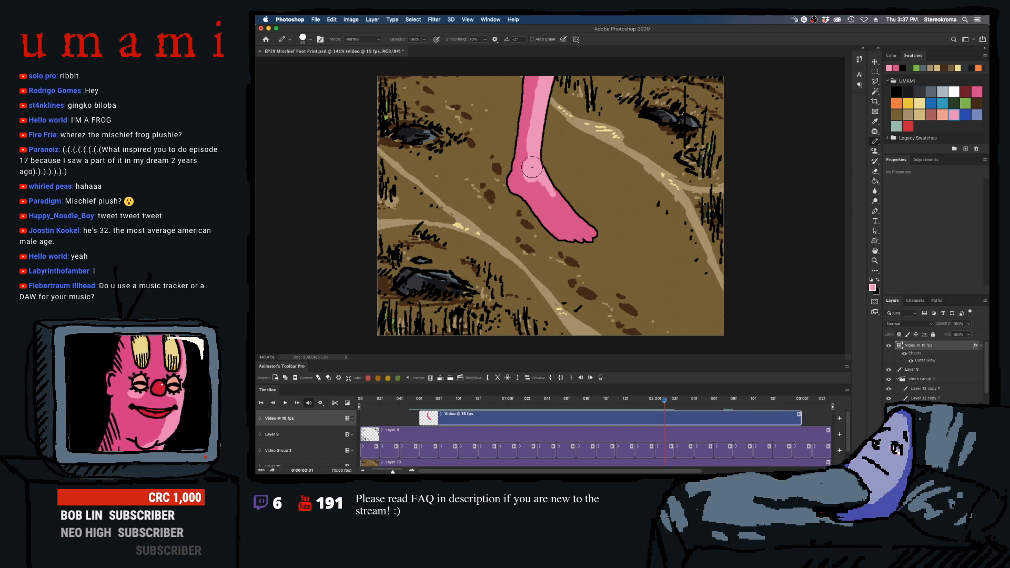
mouse_move(530, 162)
left_mouse_down()
mouse_move(545, 192)
mouse_move(589, 230)
left_mouse_up()
key("bracketleft")
key("bracketleft")
key("bracketleft")
key("bracketleft")
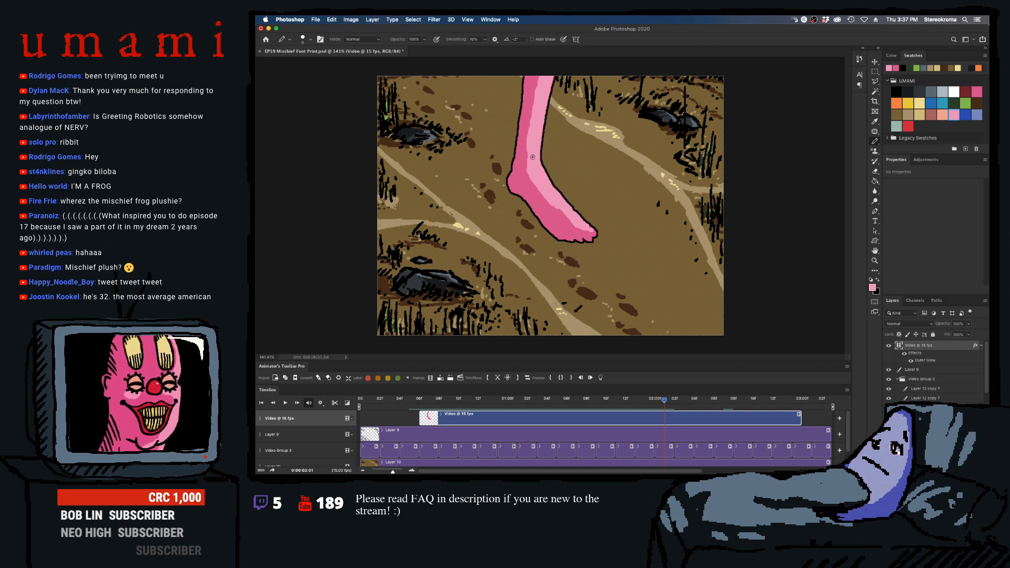
key("bracketright")
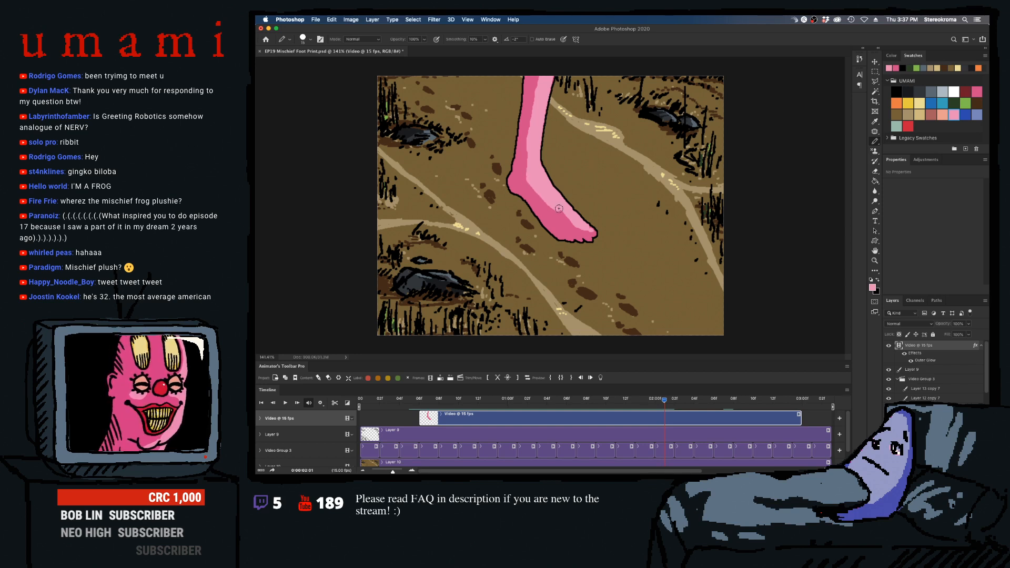
key("bracketleft")
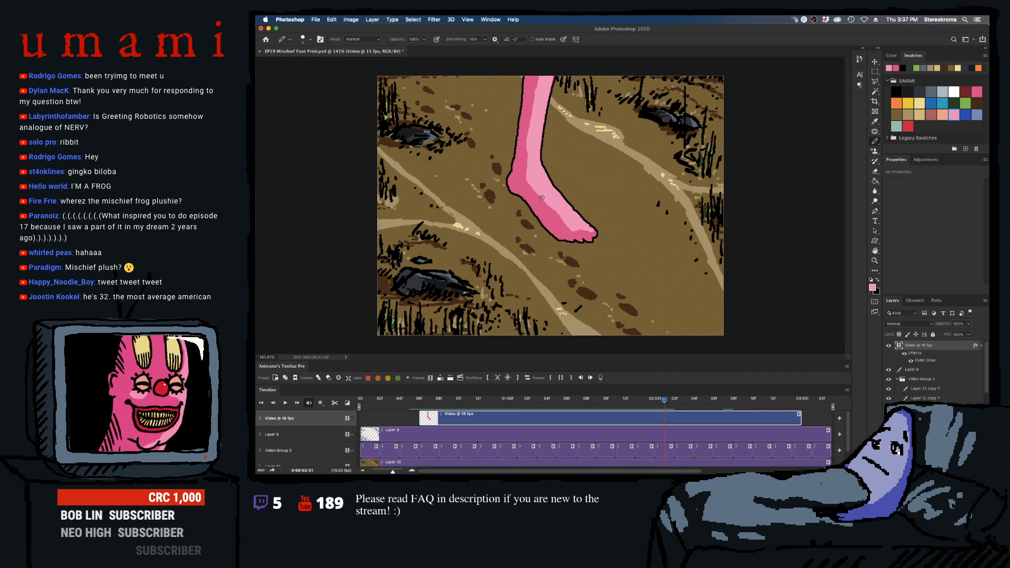
key("bracketright")
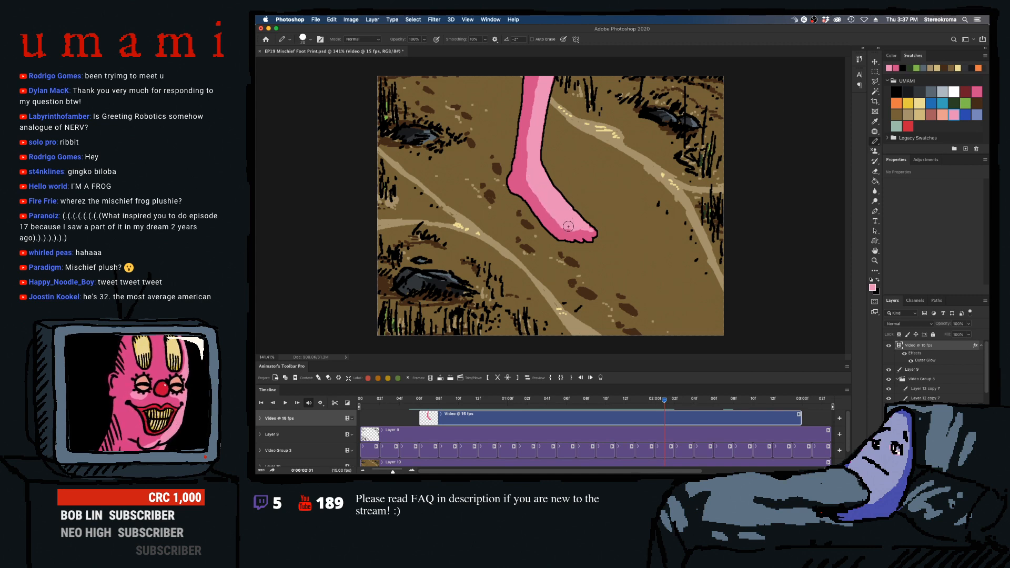
key("bracketleft")
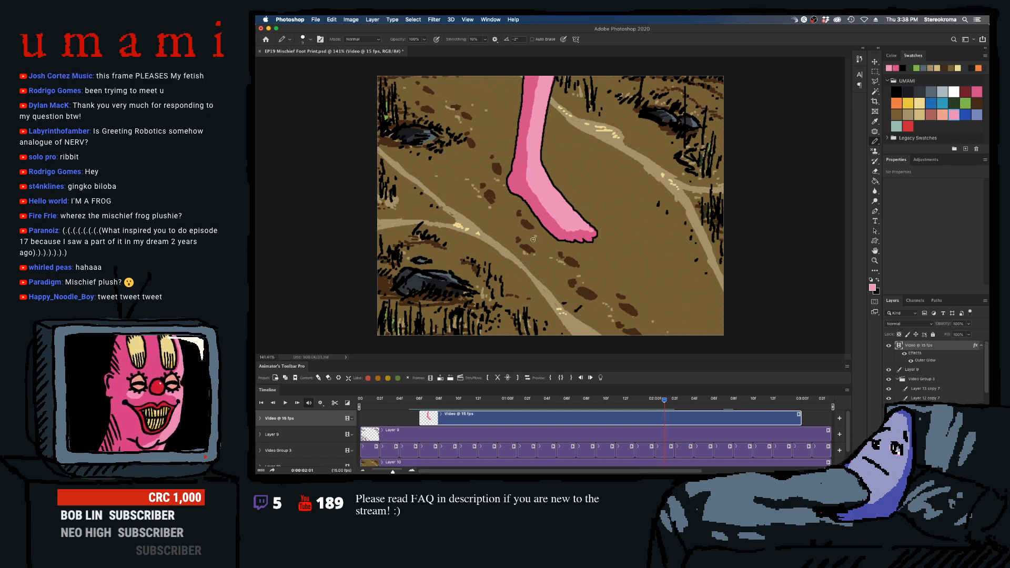
key("super+Left")
key("super+Right")
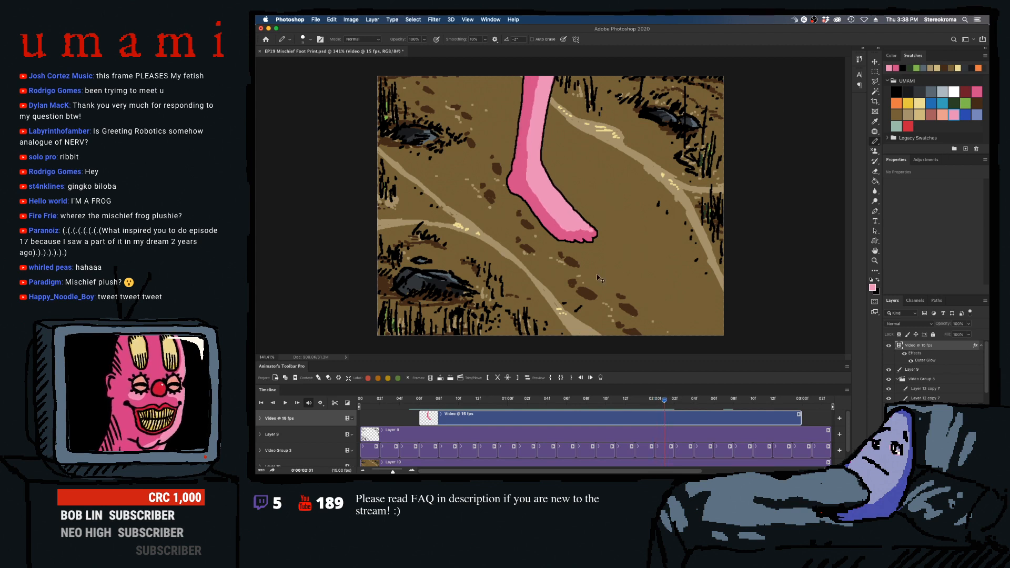
- Paint the light pink highlight down the leg to the ankle in frame 0:00:02:02, enlarging the pencil as needed
key("super+Right")
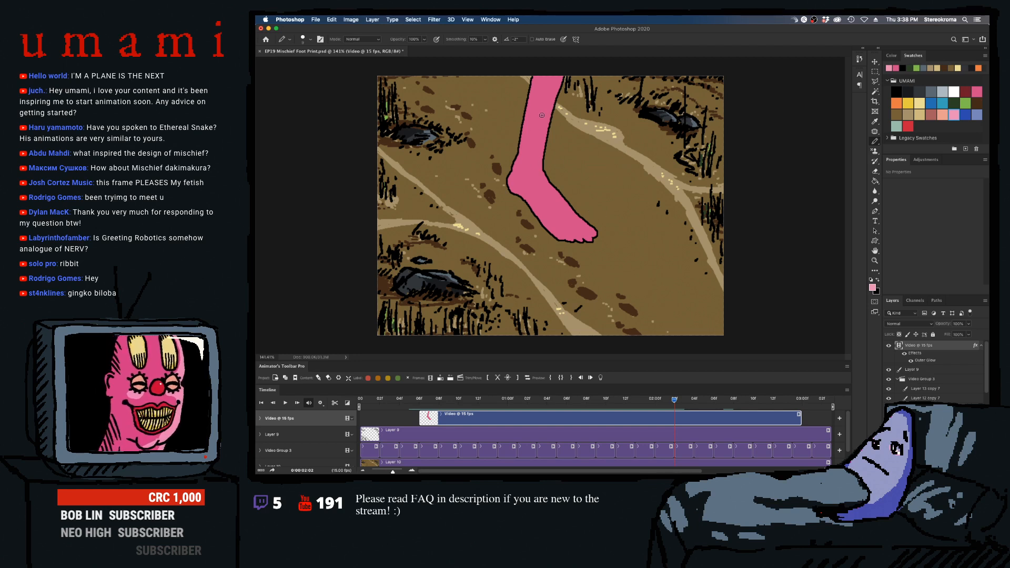
left_click_drag(539, 135, 550, 71)
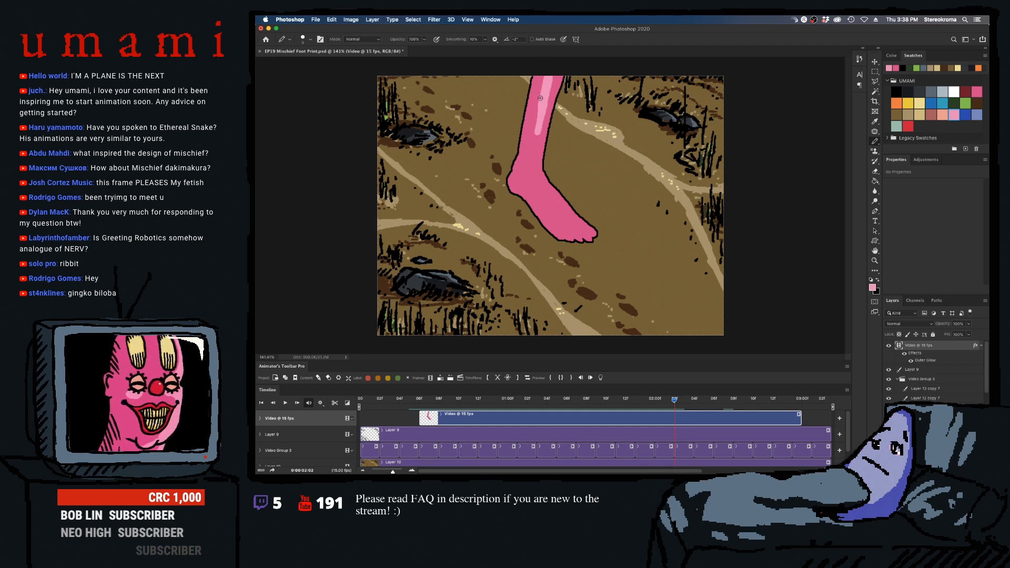
key("bracketright")
key("bracketright")
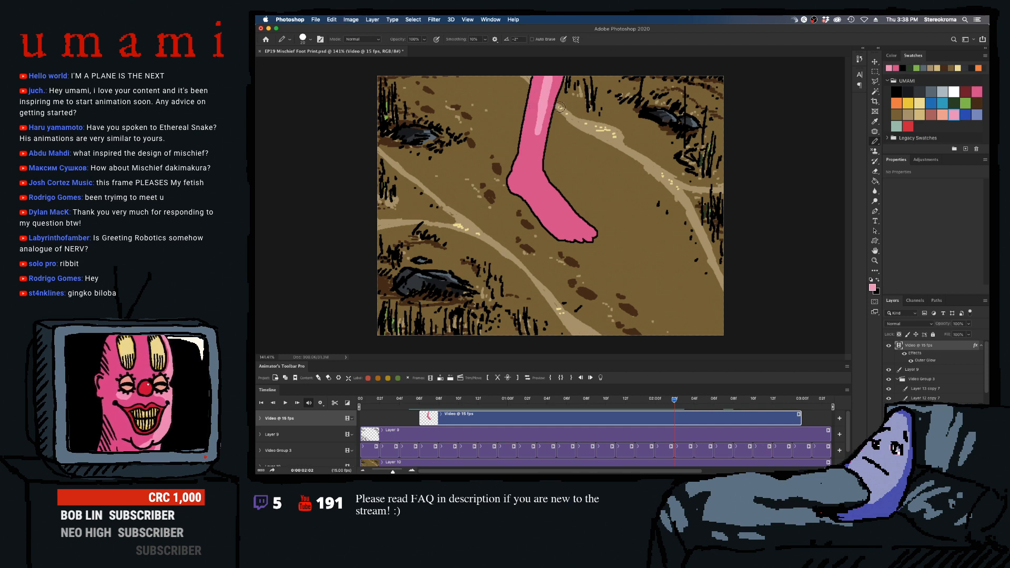
key("bracketleft")
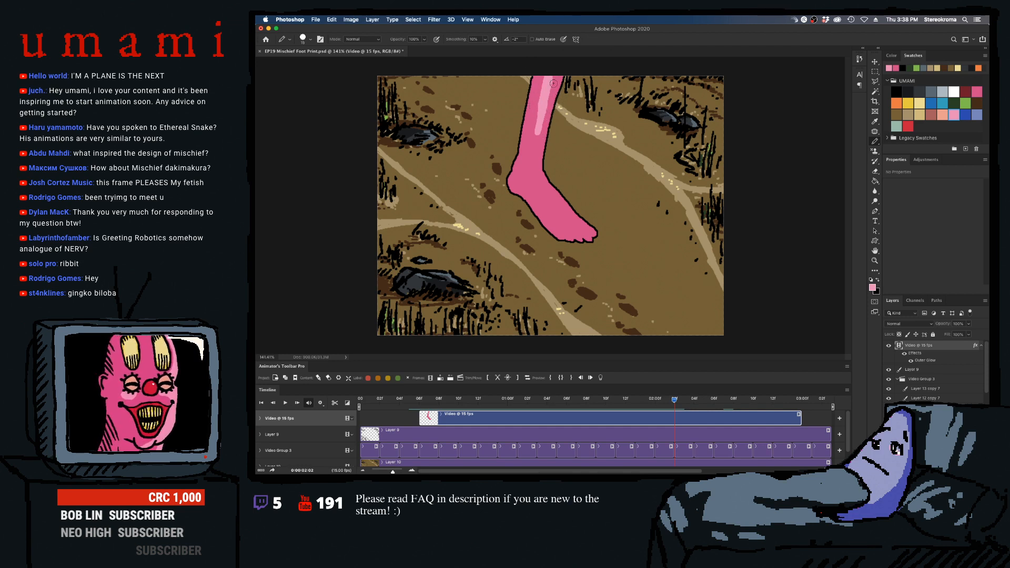
mouse_move(553, 84)
left_mouse_down()
mouse_move(537, 158)
mouse_move(558, 76)
left_mouse_up()
key("super+z")
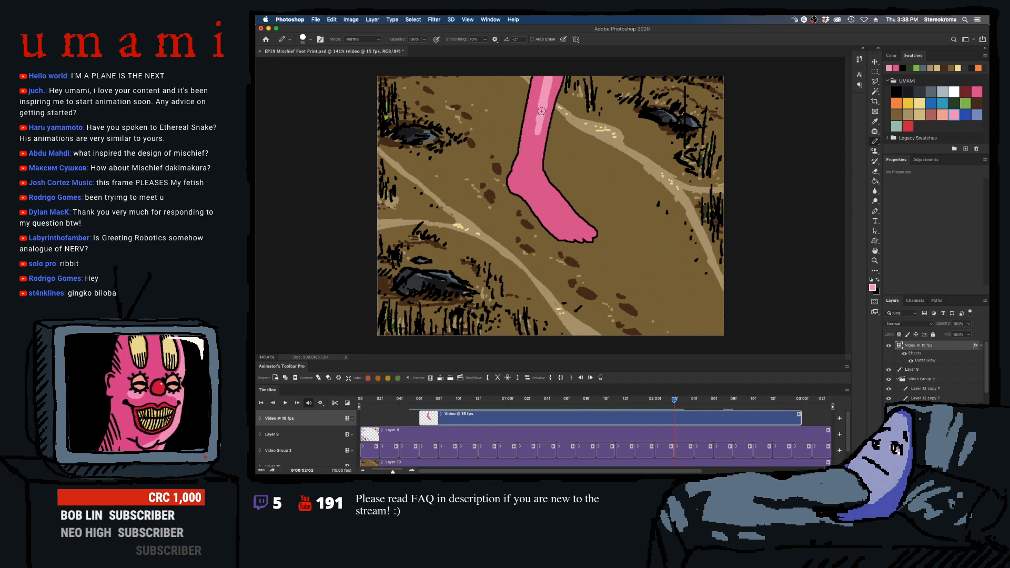
mouse_move(541, 111)
left_mouse_down()
mouse_move(538, 163)
mouse_move(536, 131)
mouse_move(527, 160)
mouse_move(534, 149)
mouse_move(538, 157)
mouse_move(545, 121)
mouse_move(540, 181)
left_mouse_up()
key("super+z")
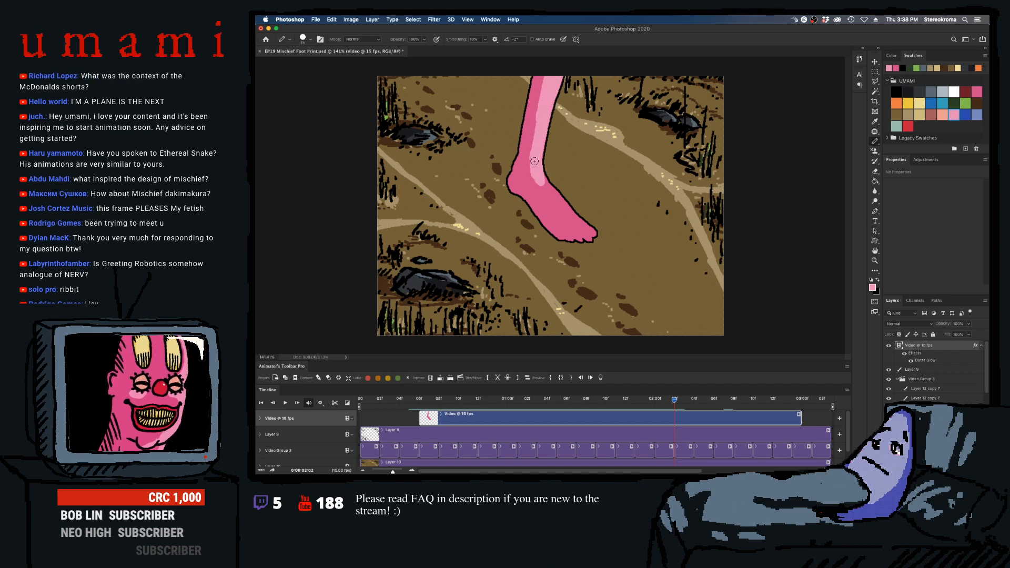
- Extend the highlight around the ankle and along the top of the foot in frame 0:00:02:02, varying the pencil size
mouse_move(535, 153)
left_mouse_down()
mouse_move(534, 162)
mouse_move(548, 199)
mouse_move(535, 183)
mouse_move(563, 215)
mouse_move(539, 185)
left_mouse_up()
key("bracketright")
key("bracketright")
key("bracketright")
key("bracketright")
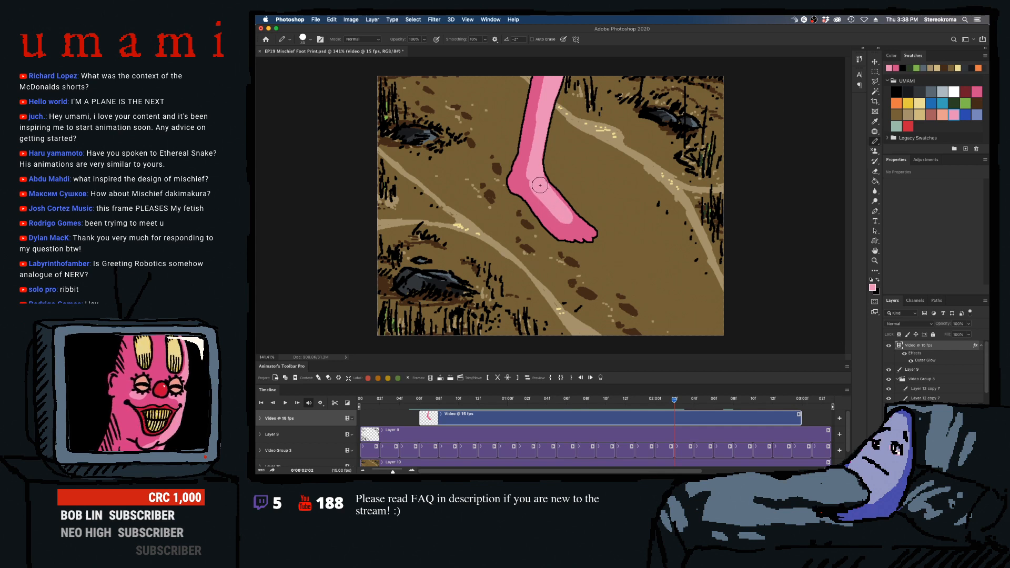
key("bracketleft")
key("bracketleft")
key("bracketleft")
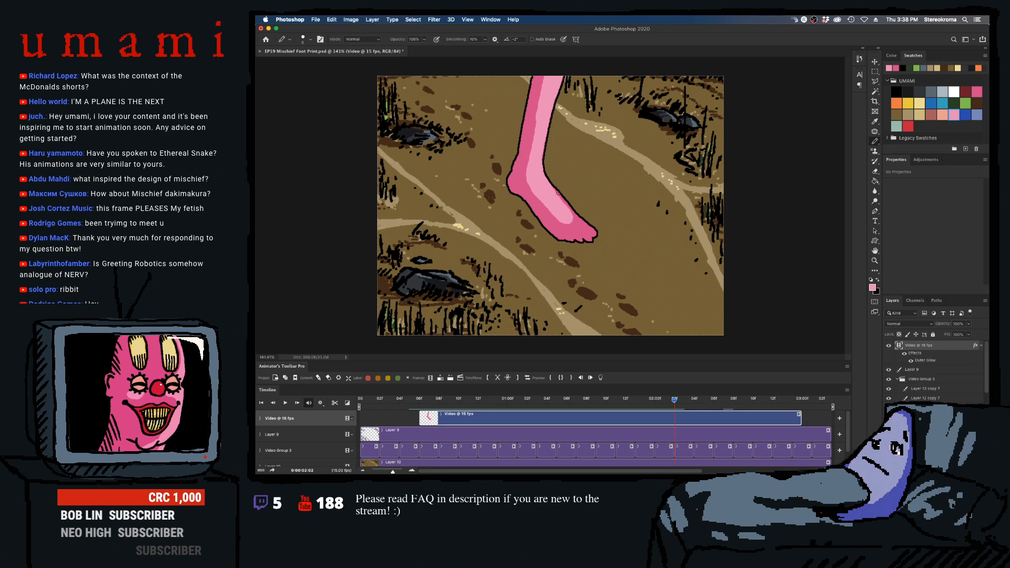
key("bracketright")
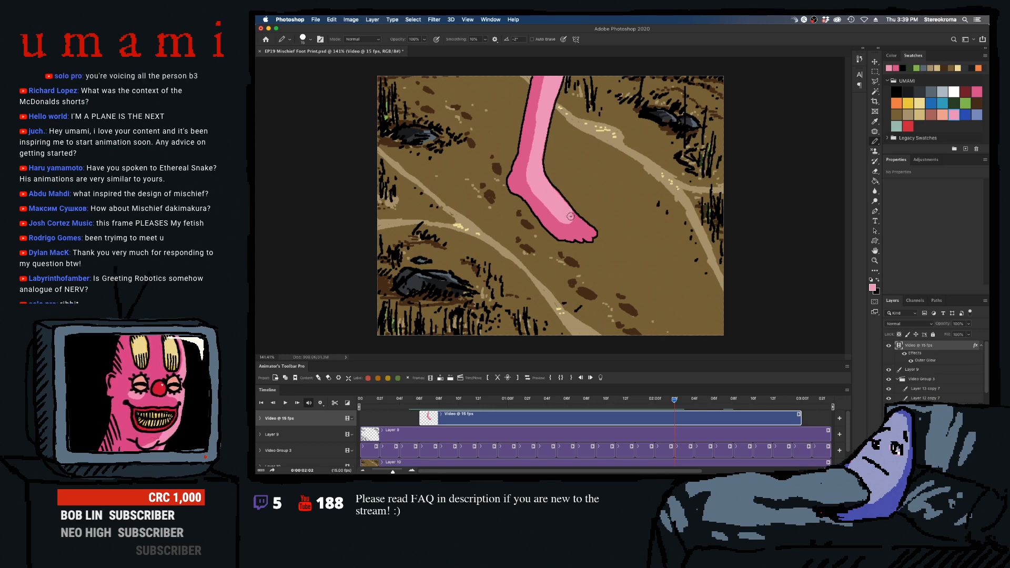
- Add small highlights to the toes and refine the highlight's lower edge on the foot in frame 0:00:02:02
key("bracketleft")
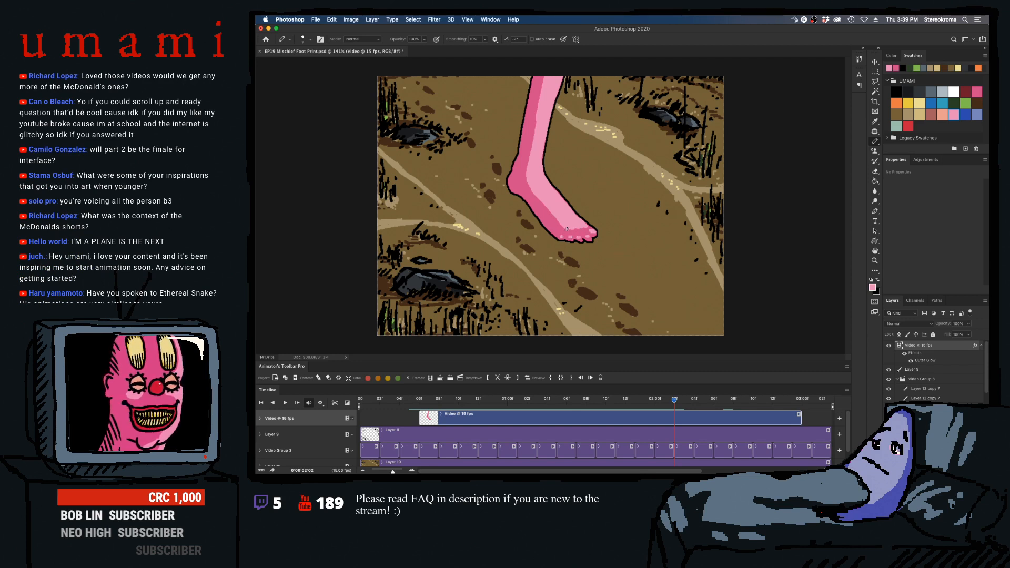
key("bracketright")
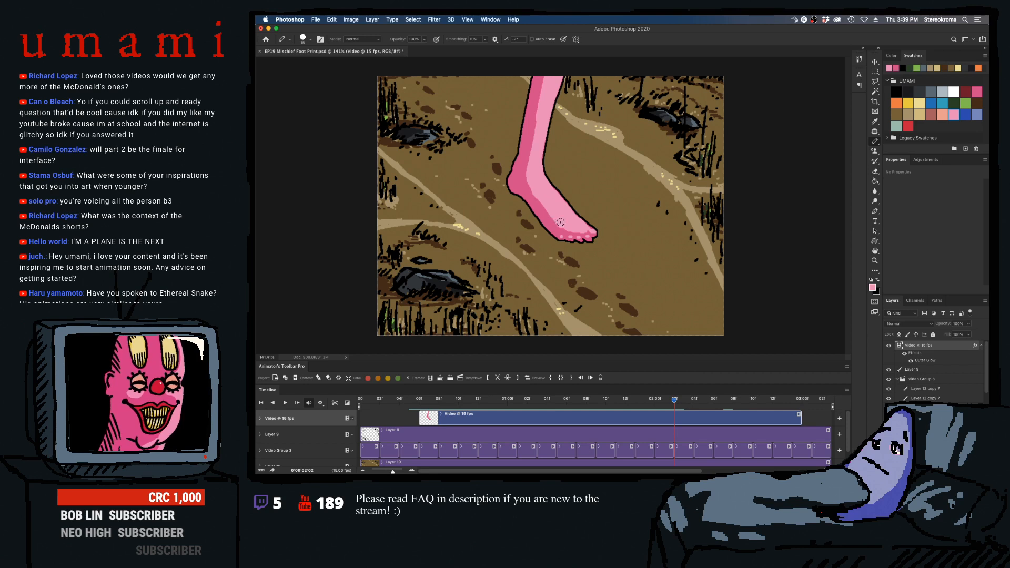
key("bracketleft")
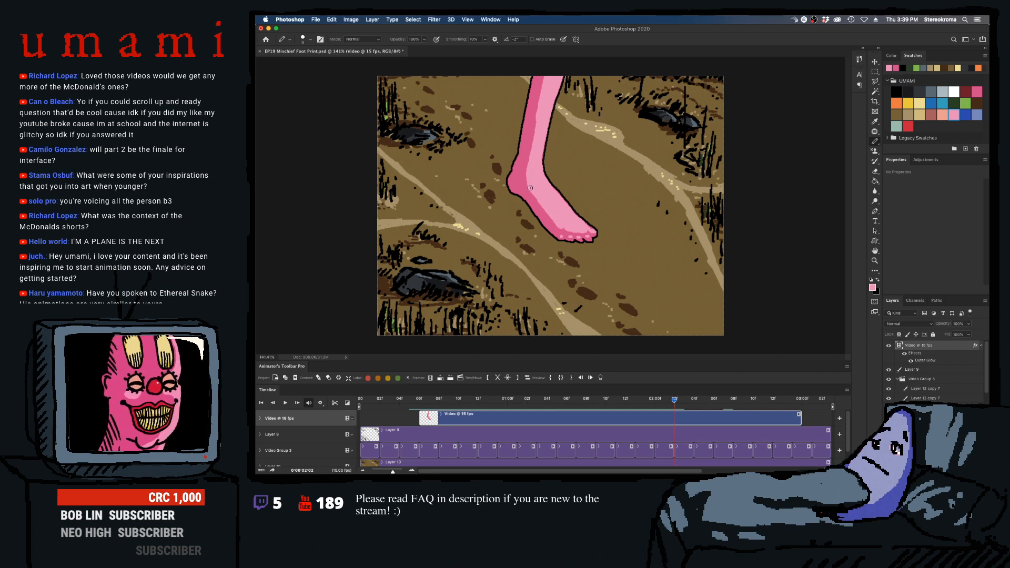
left_click_drag(530, 188, 549, 224)
key("super+z")
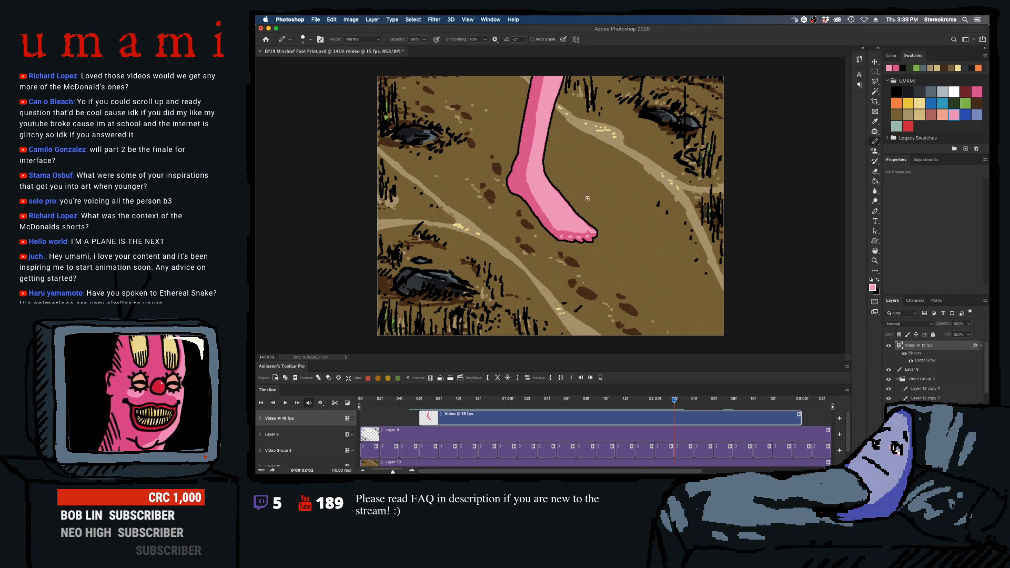
- Return to frame 0:00:02:01 and touch up the highlight on the foot and near the toes with a smaller pencil
key("Left")
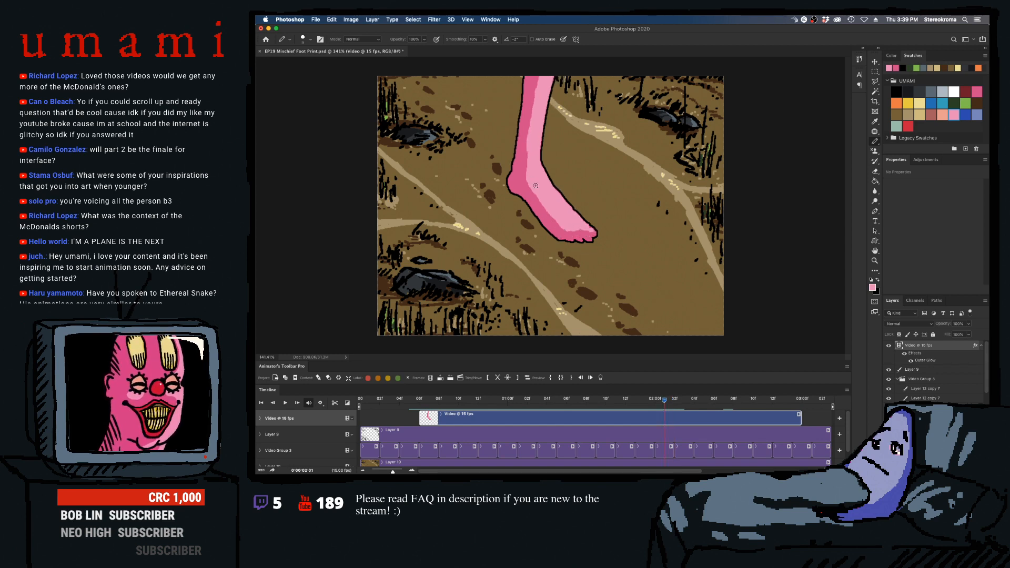
mouse_move(536, 186)
left_mouse_down()
mouse_move(562, 229)
mouse_move(593, 233)
left_mouse_up()
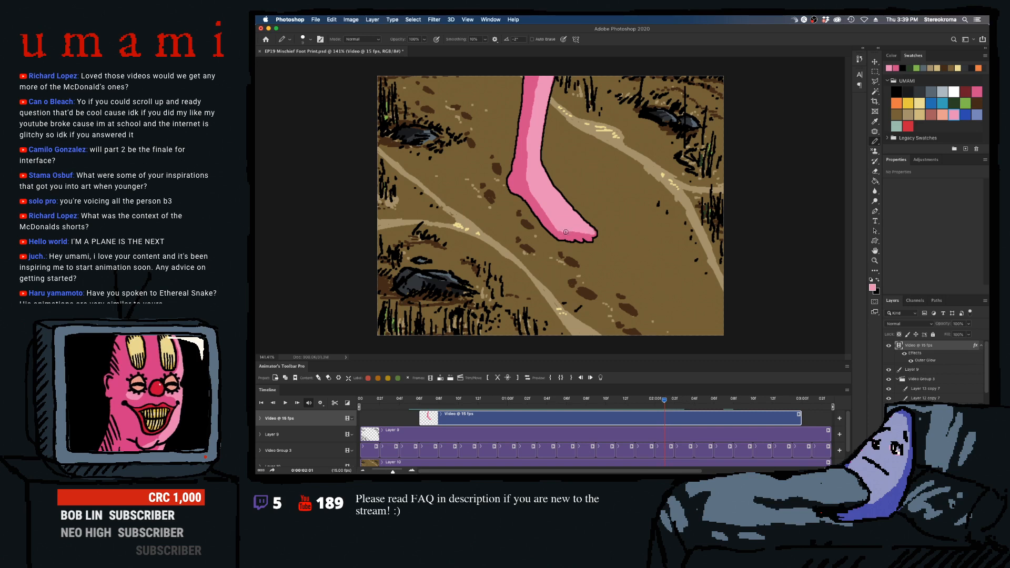
key("bracketleft")
key("bracketleft")
left_click(571, 235)
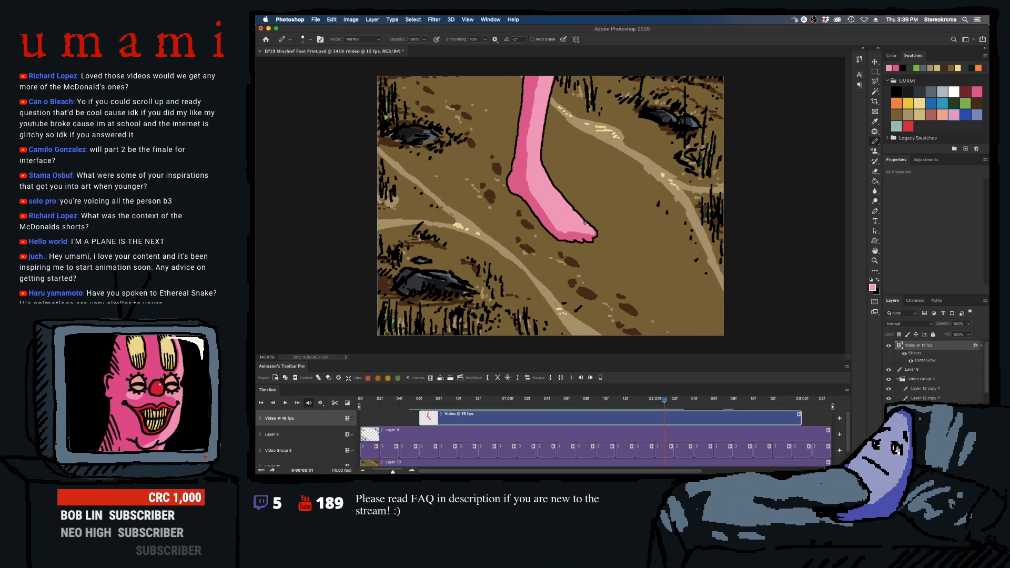
- Add toe highlights in frame 0:00:02:00, and select the light pink highlight area with the Magic Wand
left_click_drag(665, 398, 649, 405)
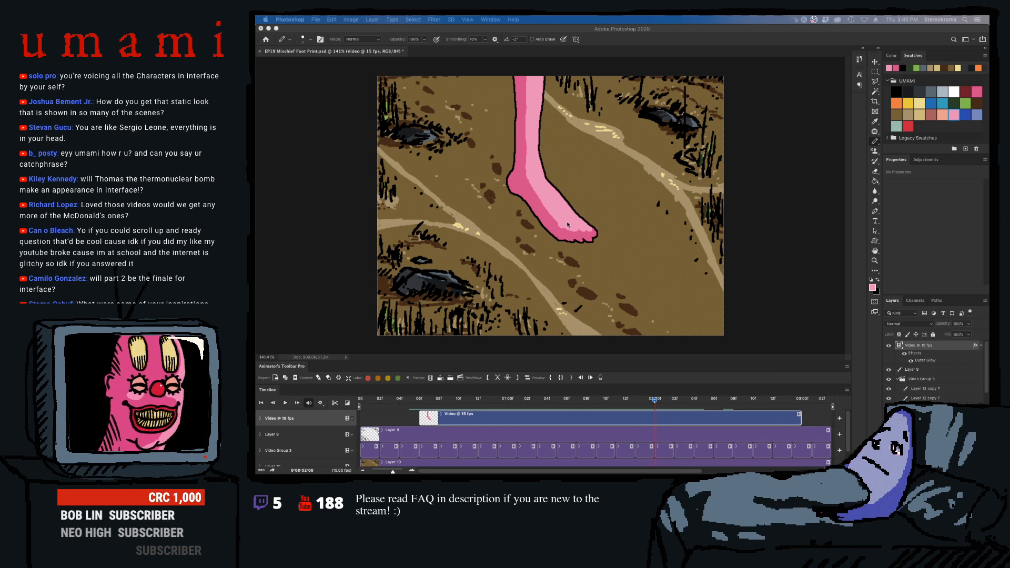
left_click(552, 204)
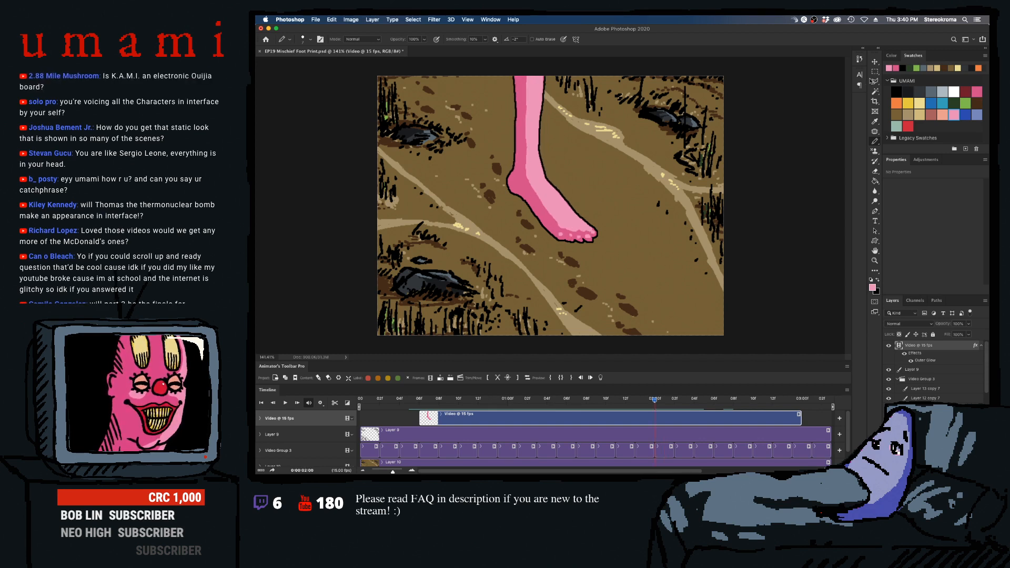
key("w")
left_click(560, 235)
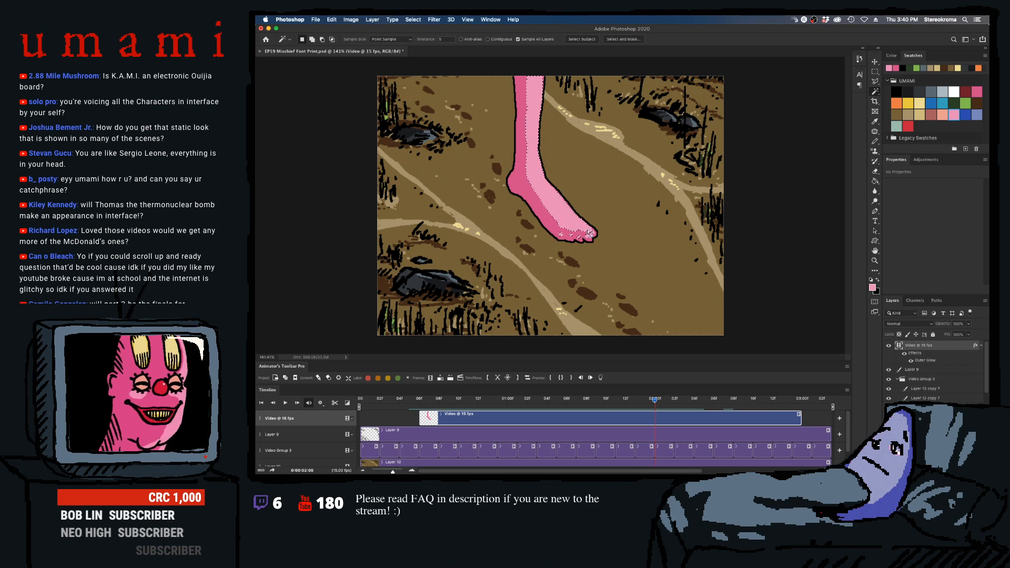
- Using the selection as a mask, pencil matching toe highlights in the neighbouring frames between 0:00:02:01 and 0:00:01:13
key("b")
key("Right")
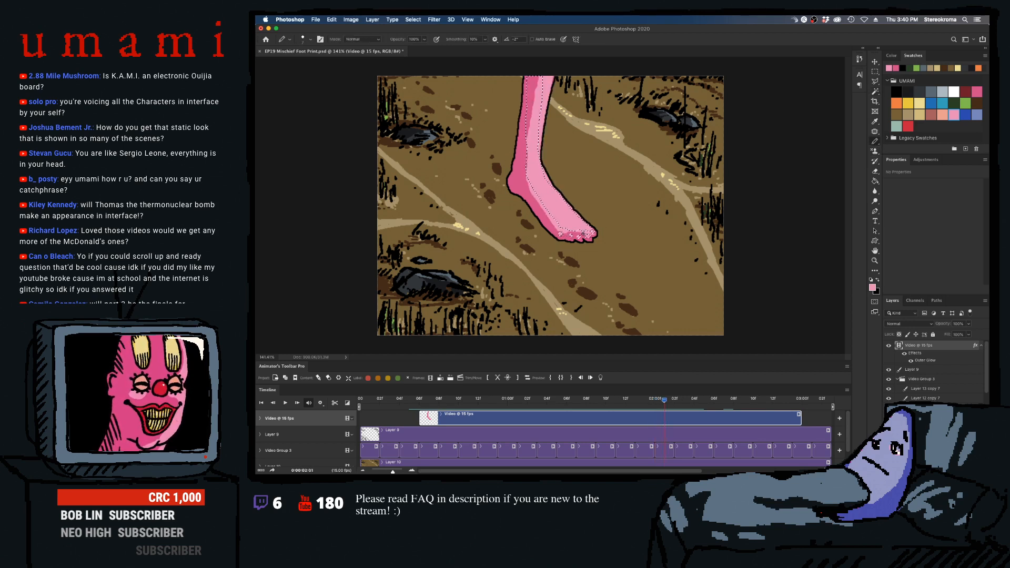
key("Right")
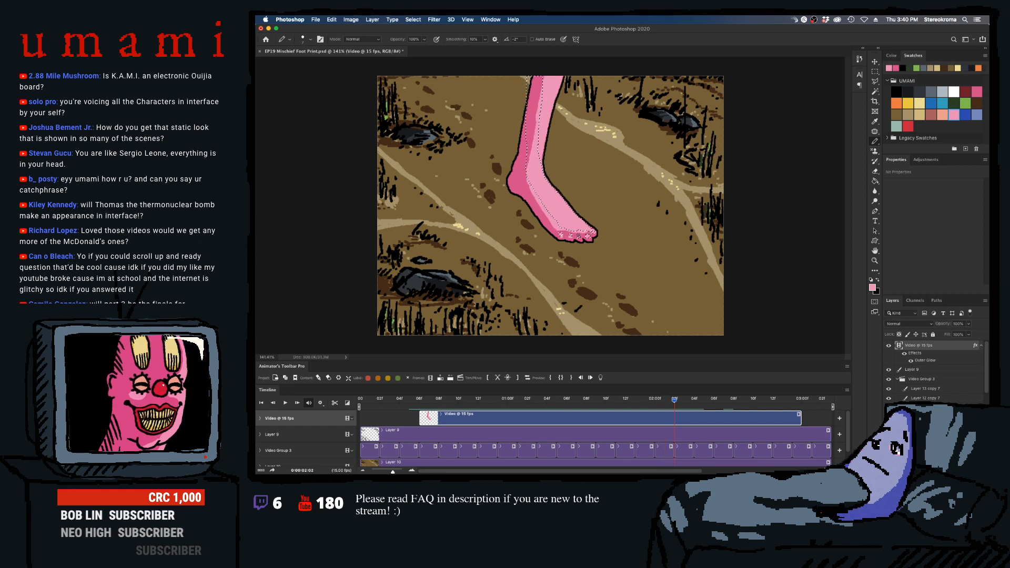
key("Left")
key("Left")
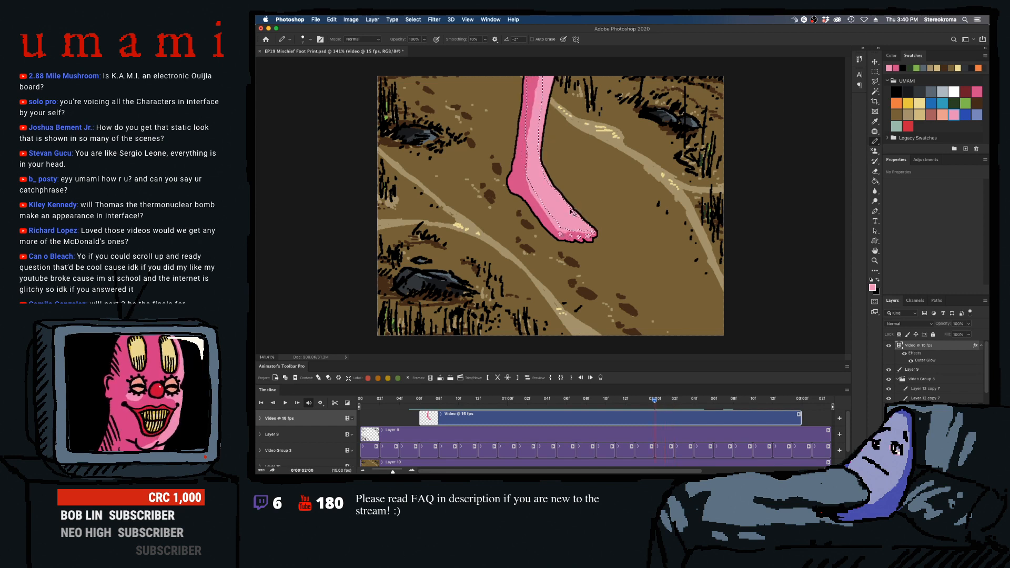
key("Left")
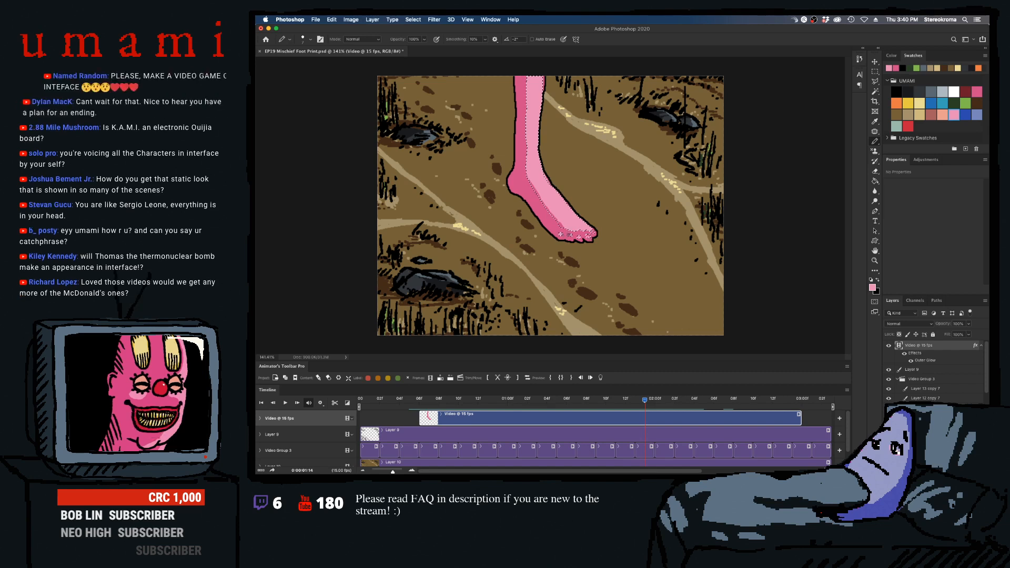
key("Left")
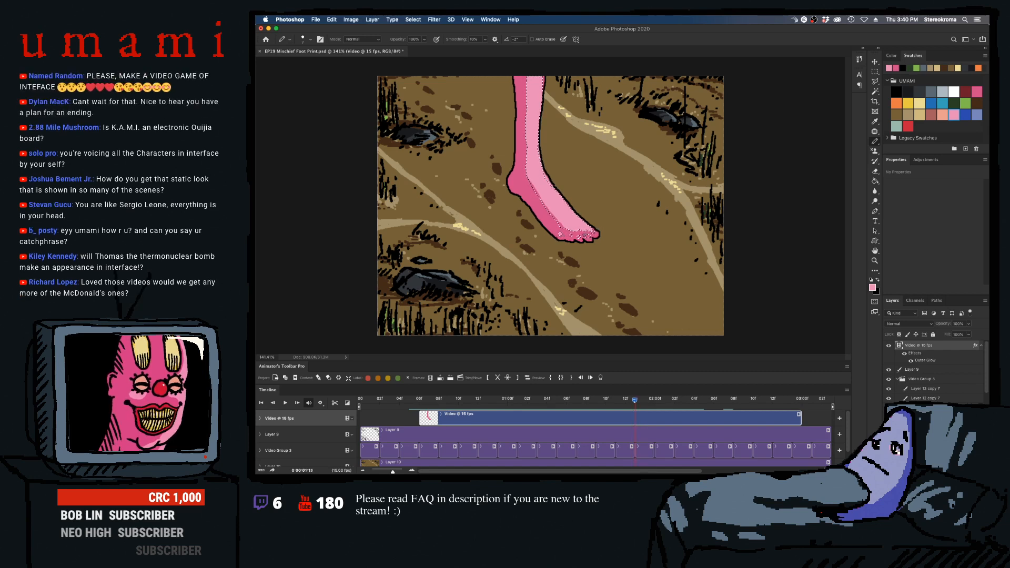
key("bracketright")
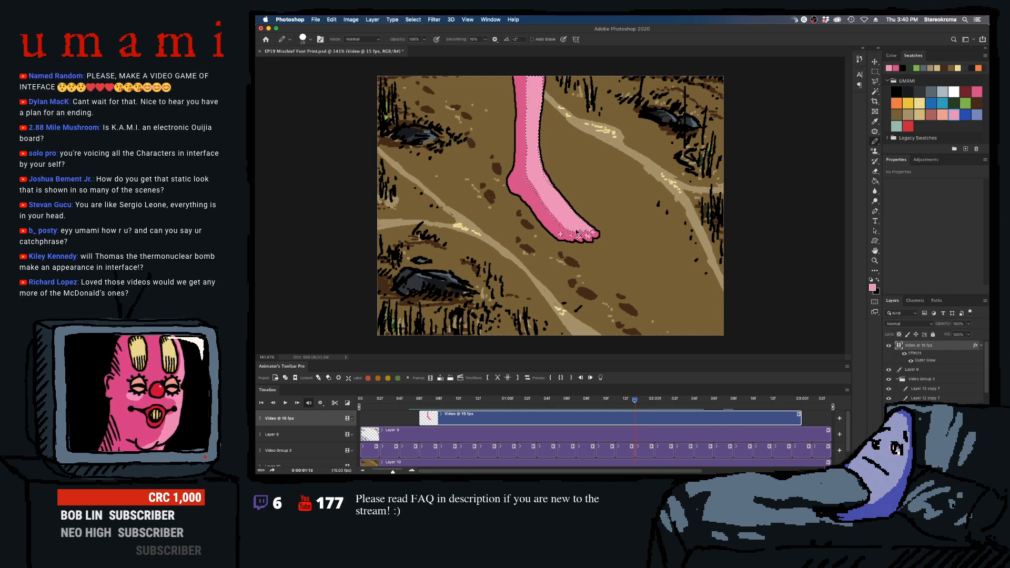
- Continue the masked toe highlights with the larger pencil, working back through the earlier frames to 0:00:01:05
key("Left")
key("Left")
key("Left")
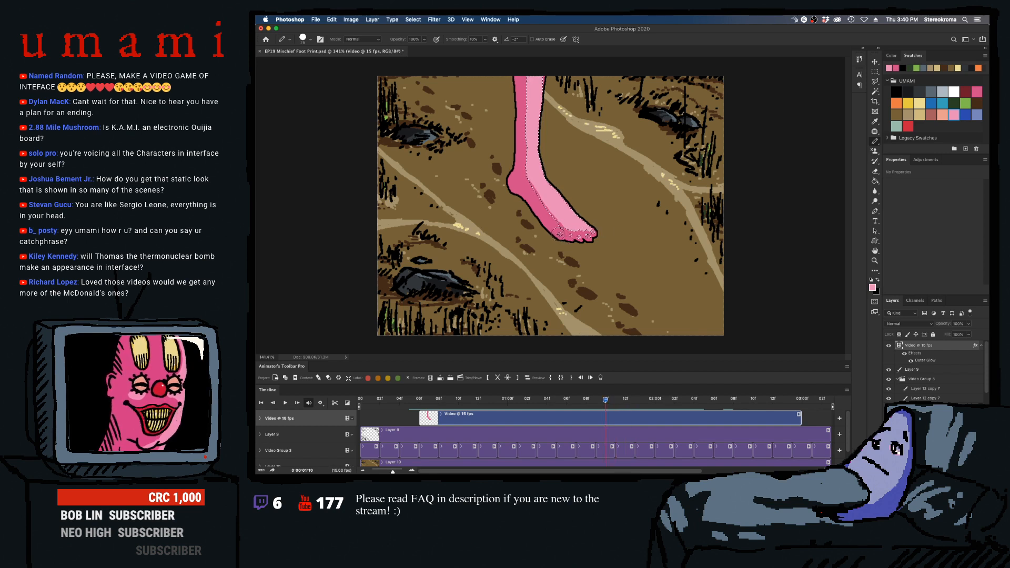
key("Left")
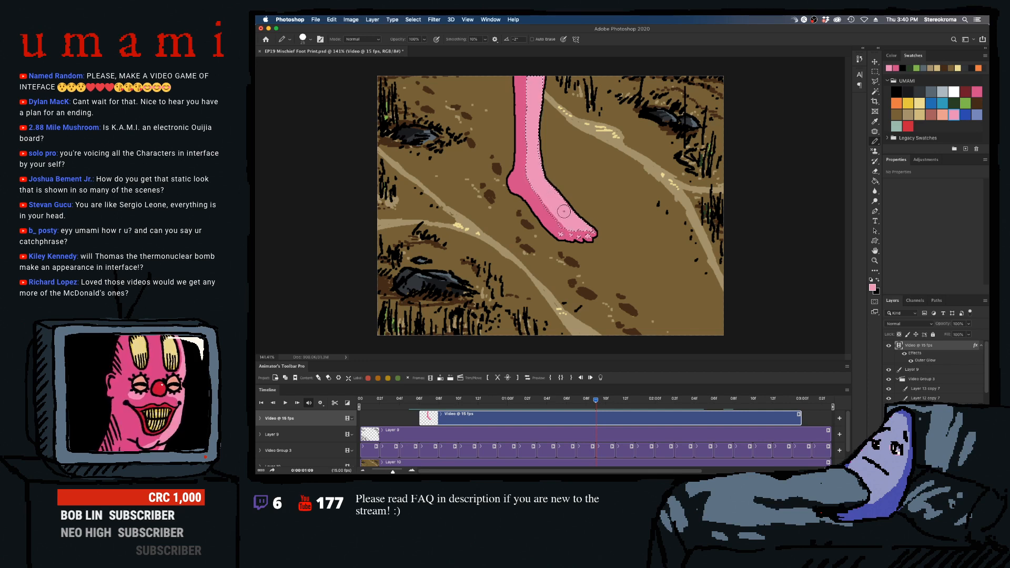
key("Left")
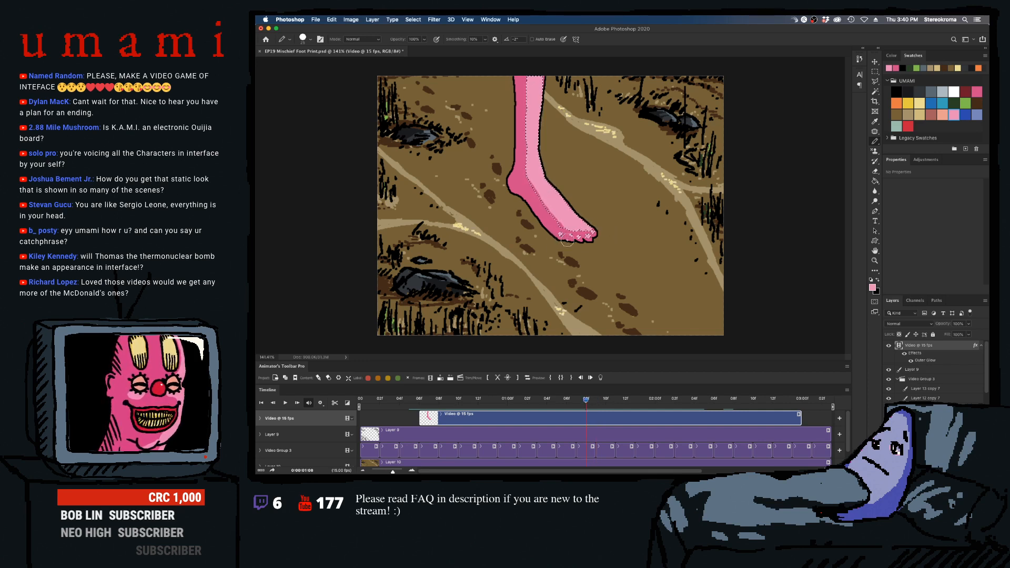
key("Left")
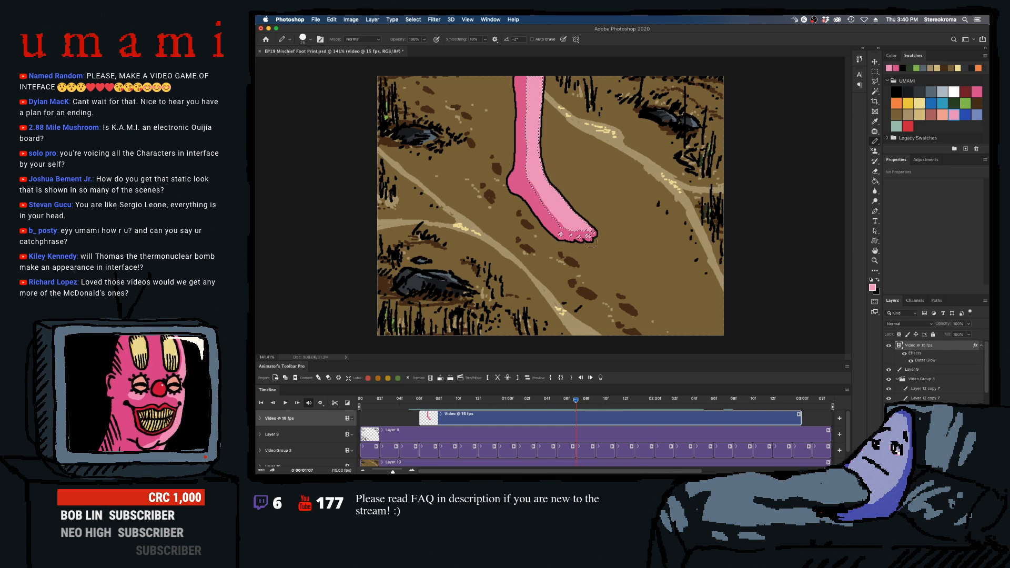
key("Left")
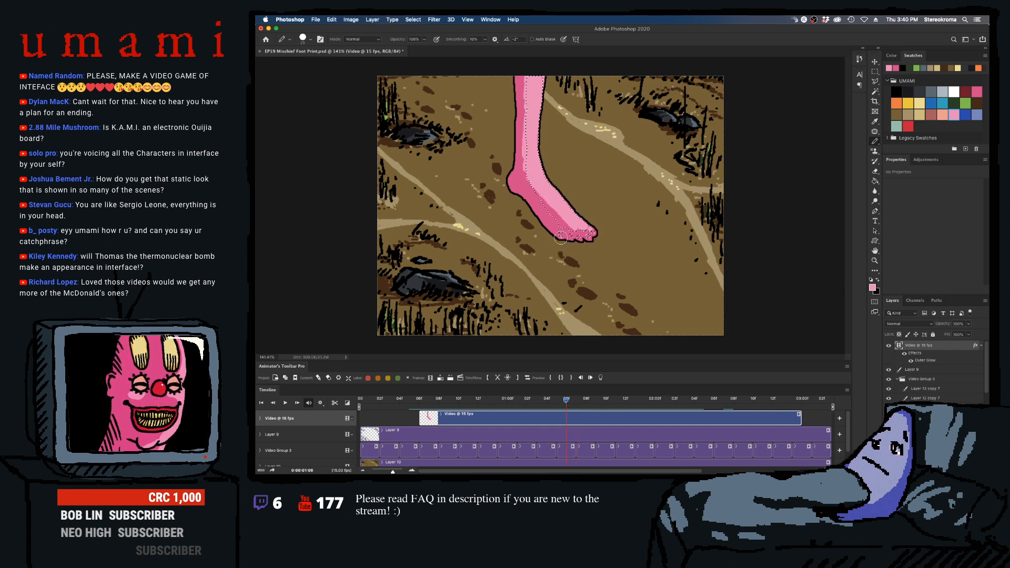
key("Left")
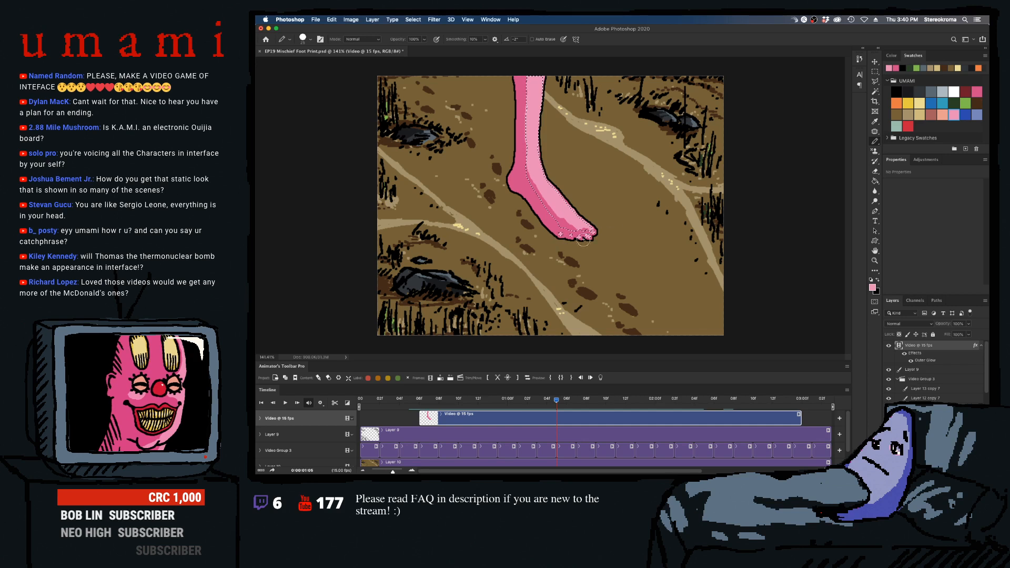
key("Left")
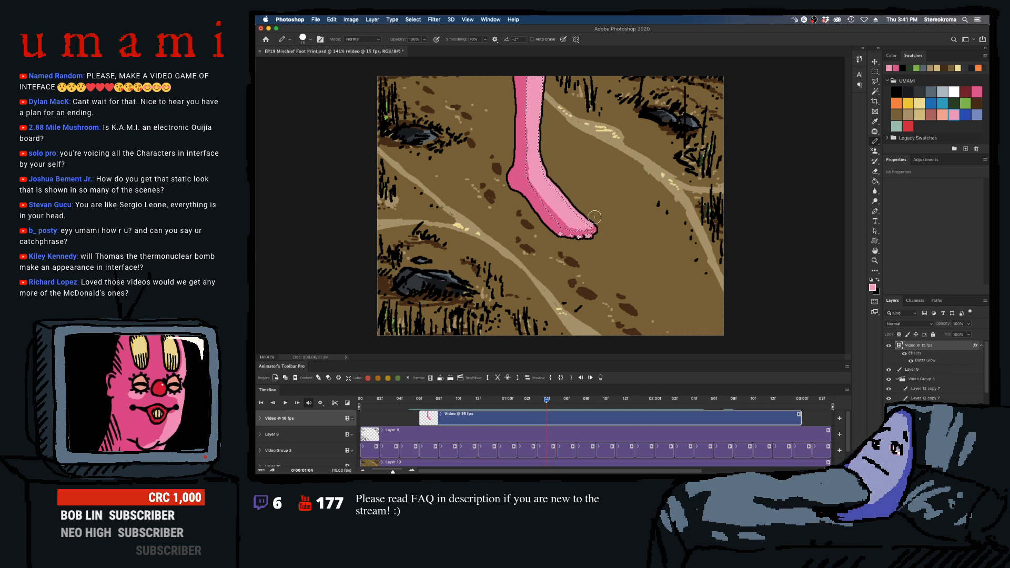
- Clear the highlight selection and play the animation to check the toe highlights in motion
key("Right")
key("m")
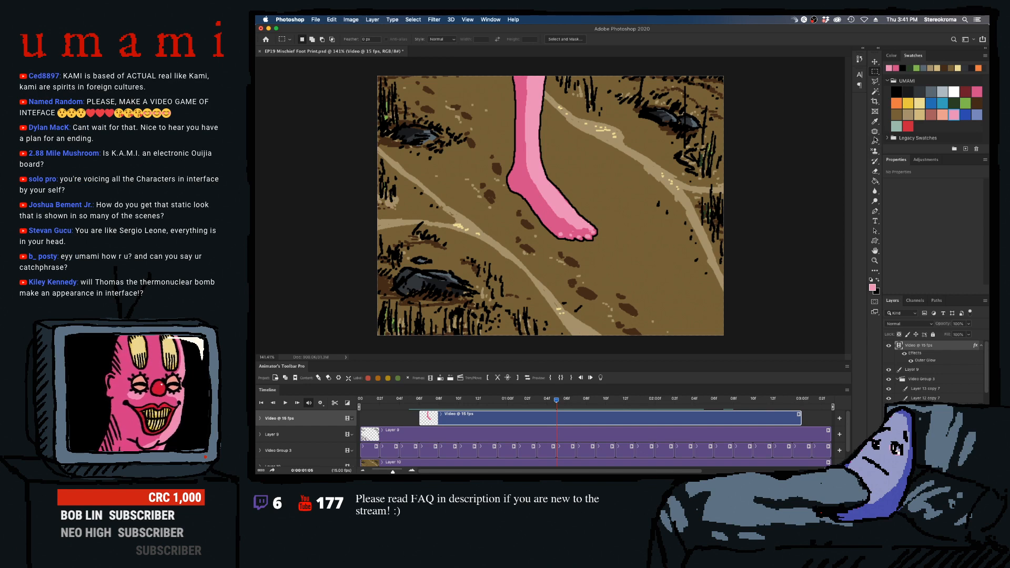
key("b")
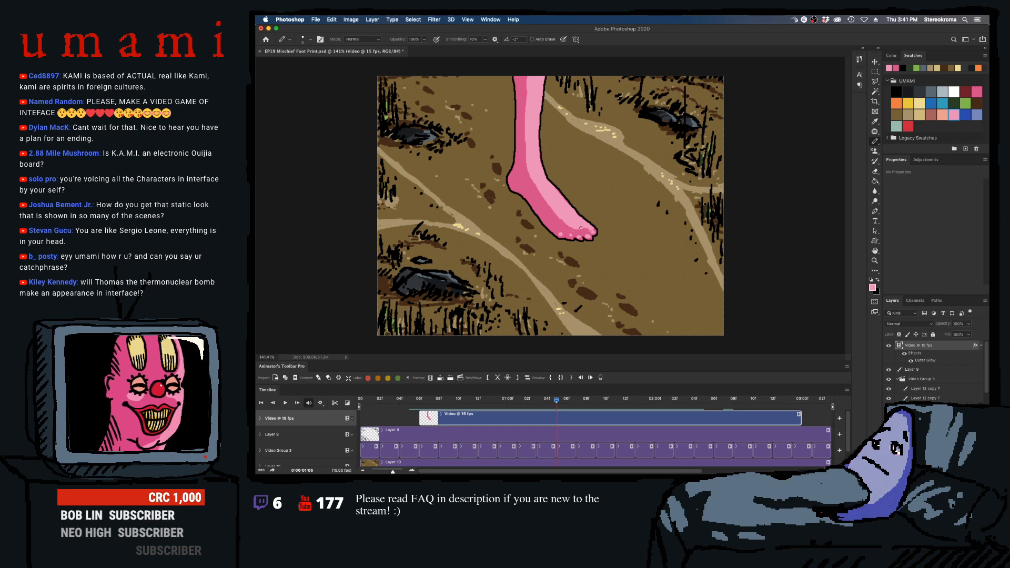
left_click(548, 404)
key("space")
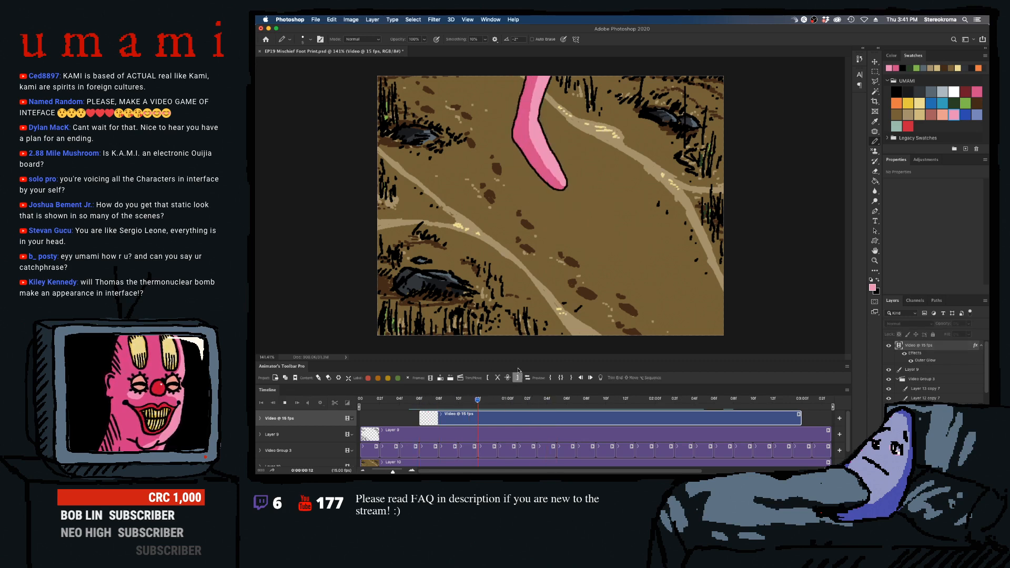
- Play the animation repeatedly from different points on the timeline to check the foot highlights in motion
key("space")
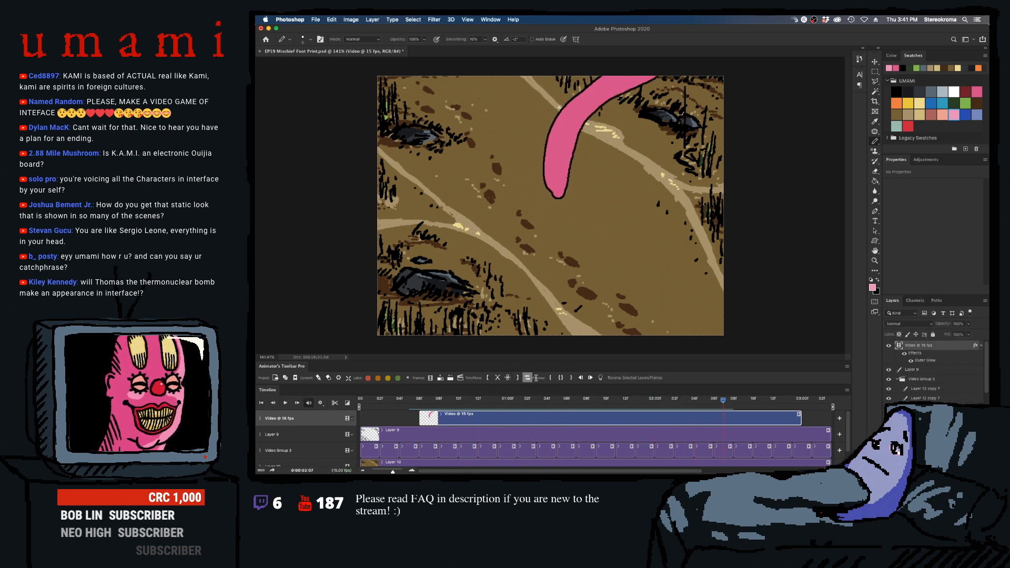
key("space")
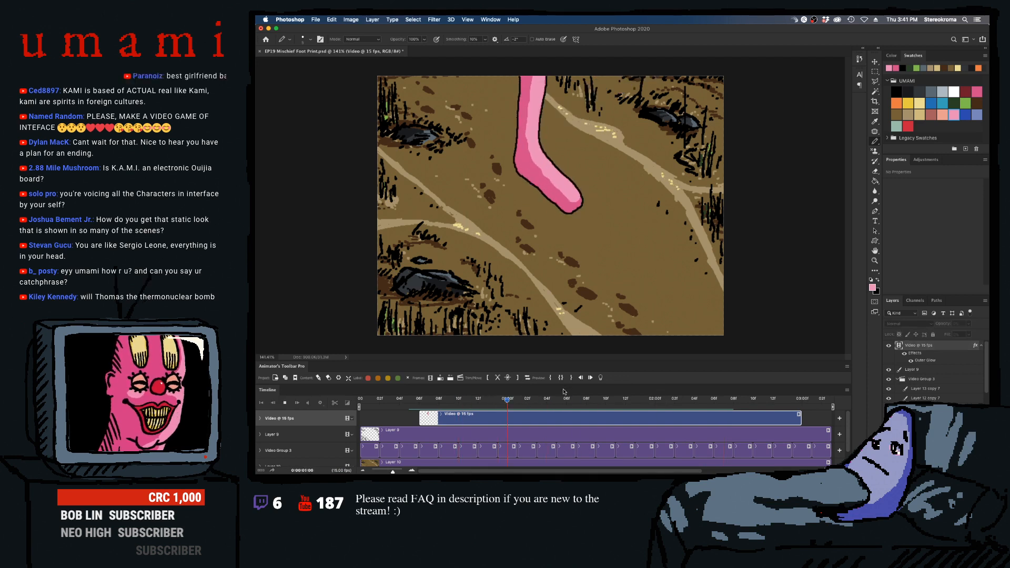
key("space")
left_click_drag(611, 400, 541, 400)
key("space")
key("space")
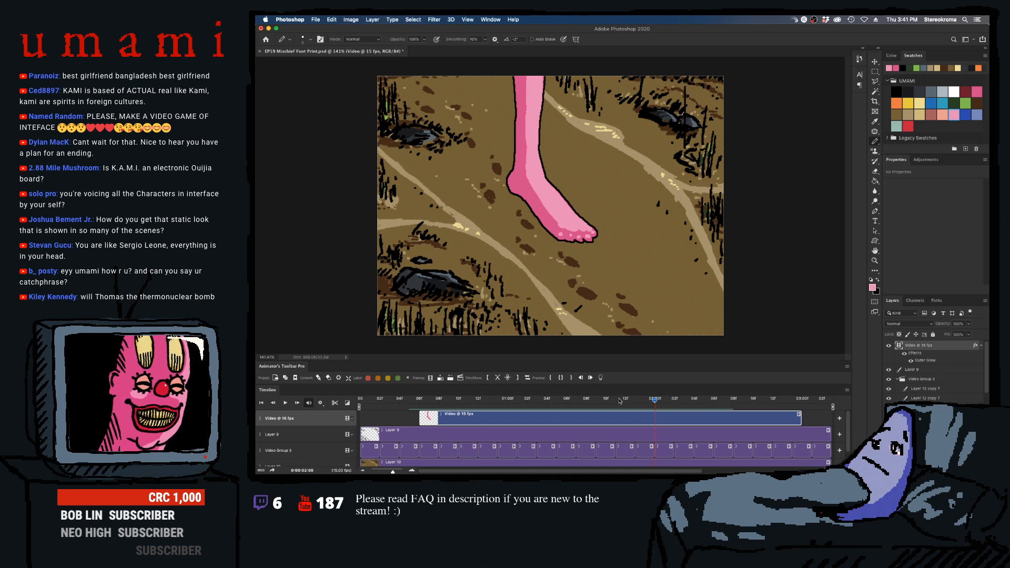
left_click(547, 401)
key("space")
key("space")
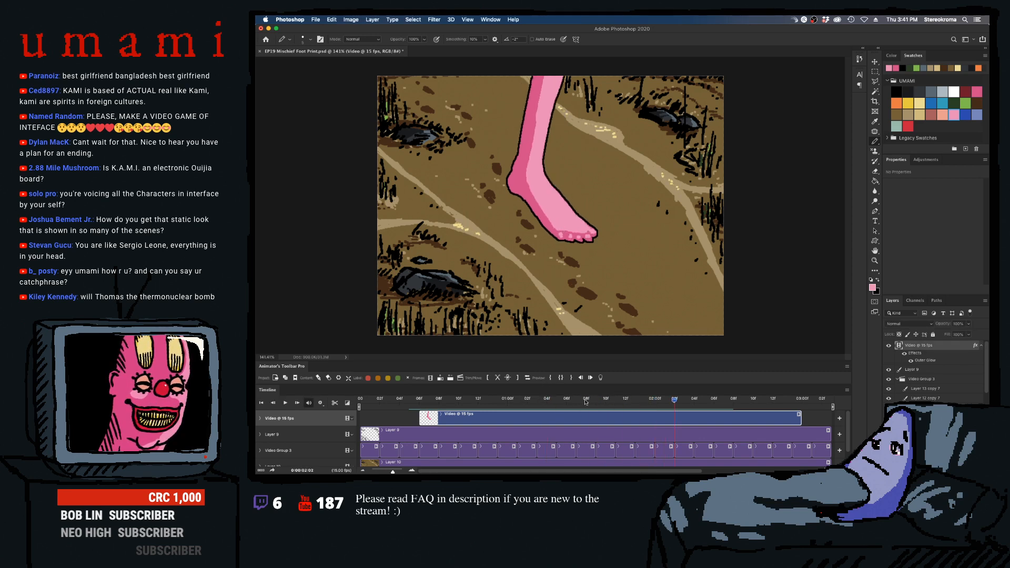
left_click(585, 401)
key("space")
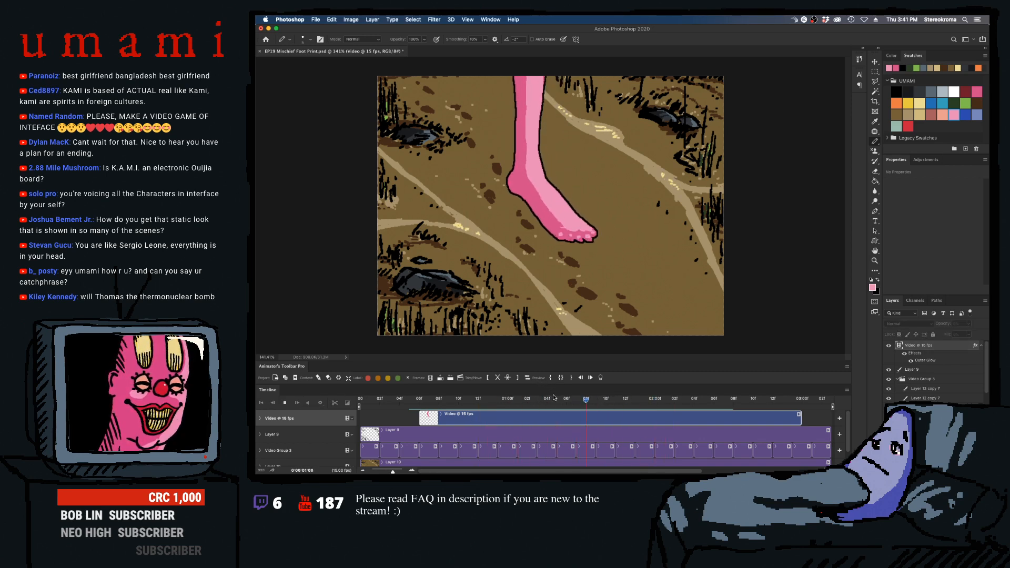
key("space")
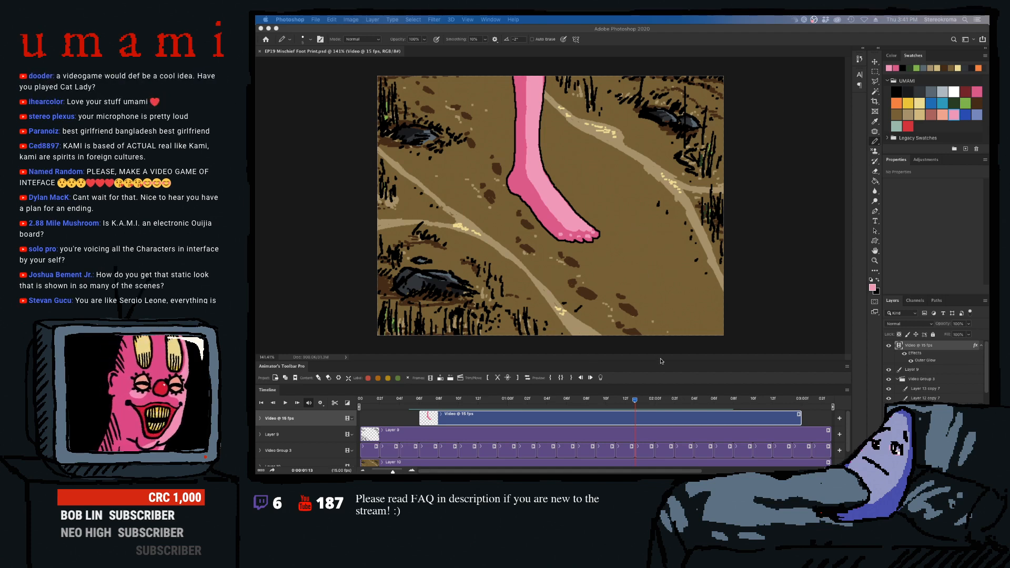
- Pencil a light pink highlight down the leg to the ankle in frame 0:00:02:03, using an enlarged pencil
left_click(635, 400)
key("Right")
key("Right")
key("Right")
key("Right")
key("Right")
key("Right")
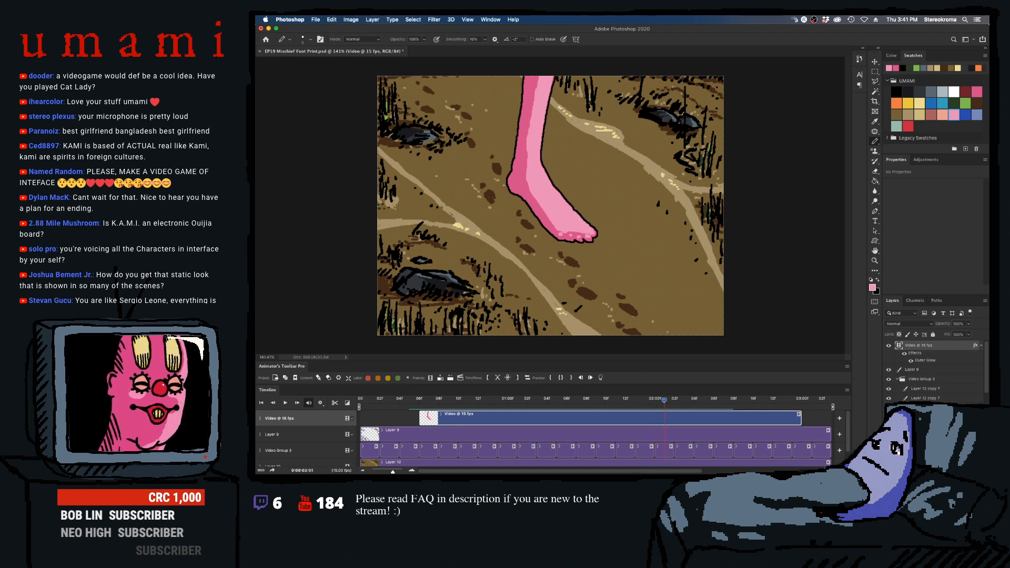
key("Left")
key("Left")
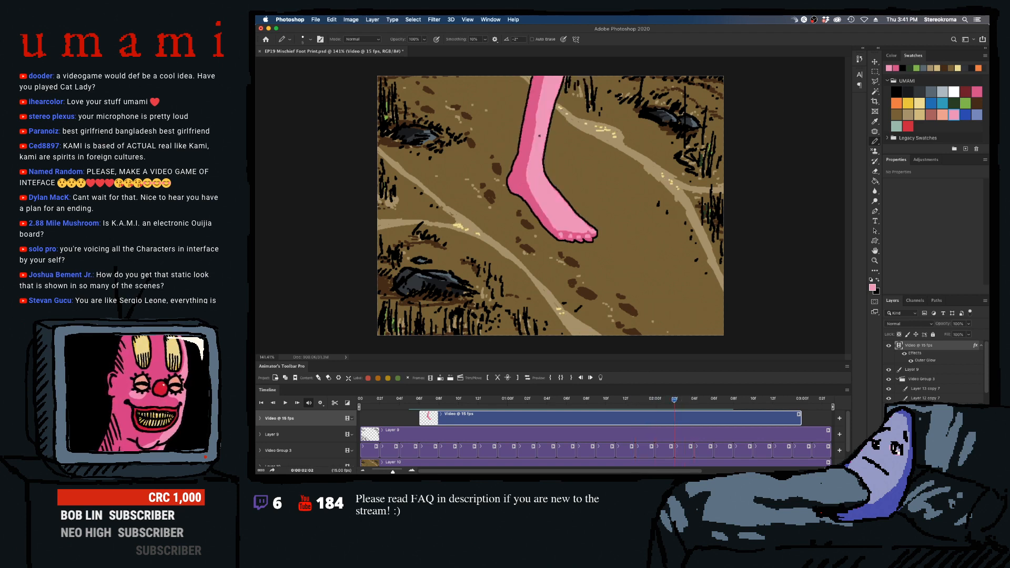
key("Right")
key("bracketright")
key("bracketright")
key("bracketright")
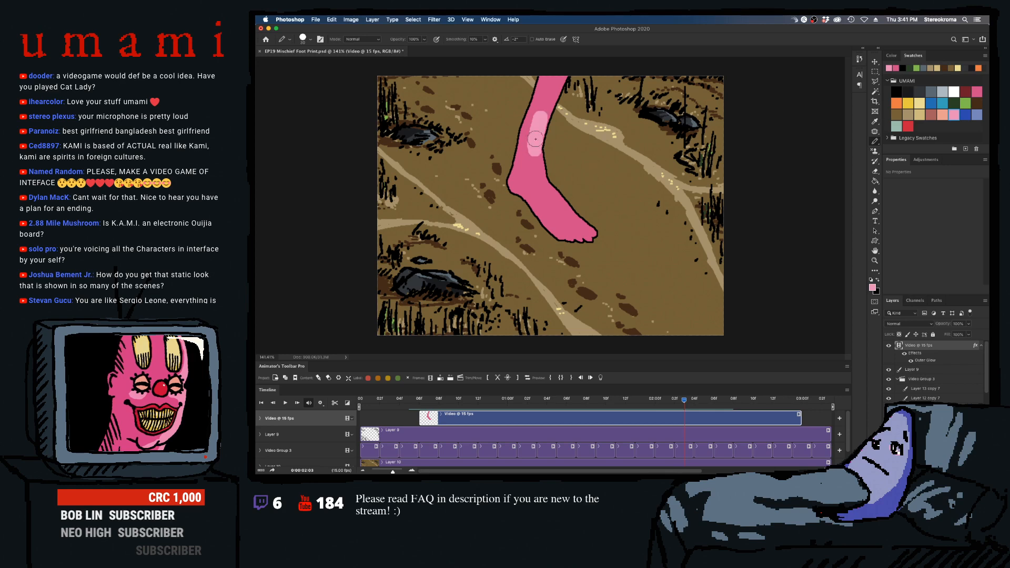
mouse_move(534, 144)
left_mouse_down()
mouse_move(534, 156)
mouse_move(542, 129)
left_mouse_up()
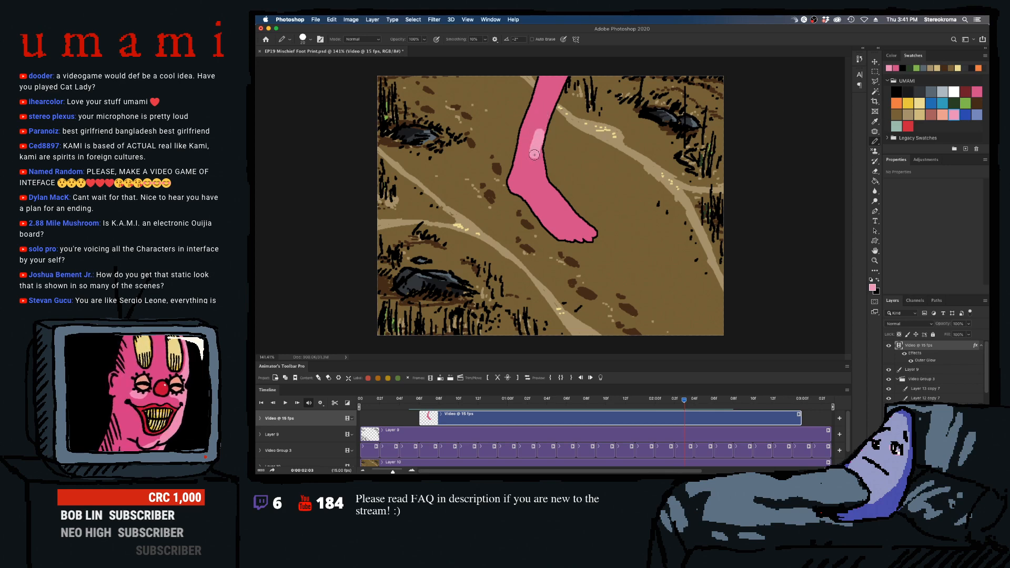
mouse_move(537, 168)
left_mouse_down()
mouse_move(554, 85)
mouse_move(582, 33)
left_mouse_up()
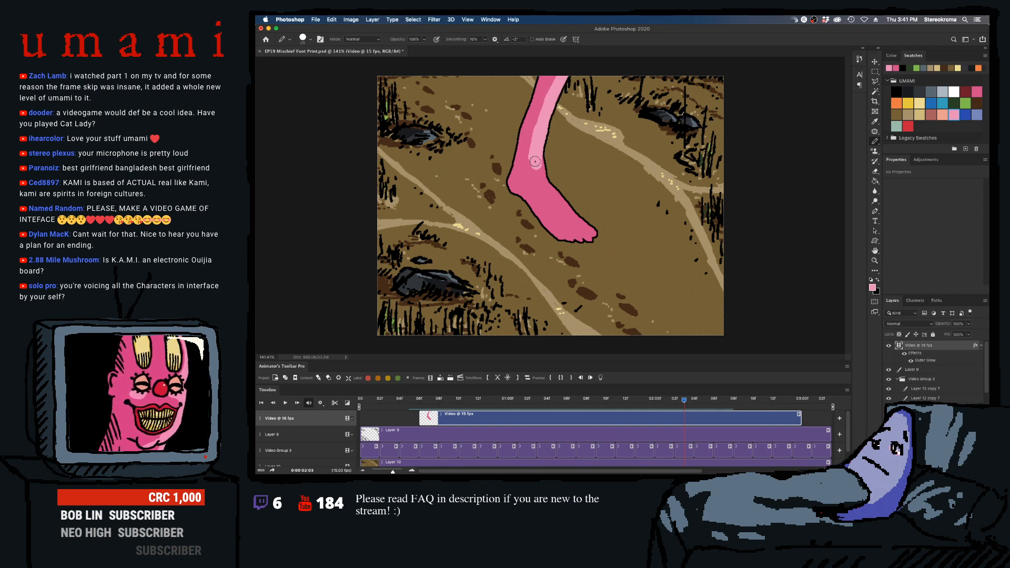
mouse_move(535, 159)
left_mouse_down()
mouse_move(542, 178)
mouse_move(532, 177)
mouse_move(545, 183)
left_mouse_up()
- Continue the light pink highlight across the top of the foot and the toes in frame 0:00:02:03, using a smaller pencil
key("bracketright")
key("bracketright")
key("bracketright")
key("super+z")
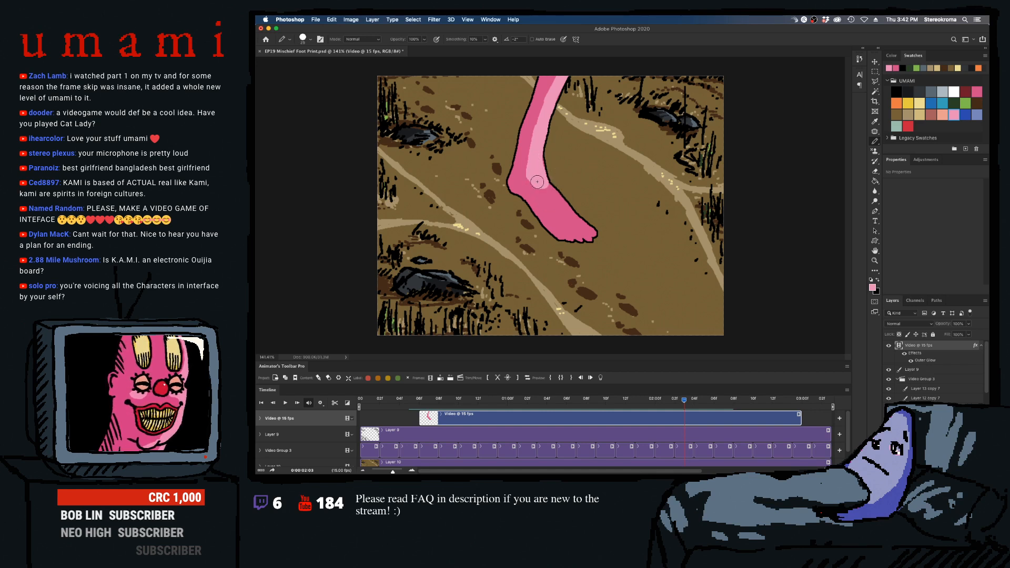
key("bracketleft")
key("bracketleft")
key("bracketleft")
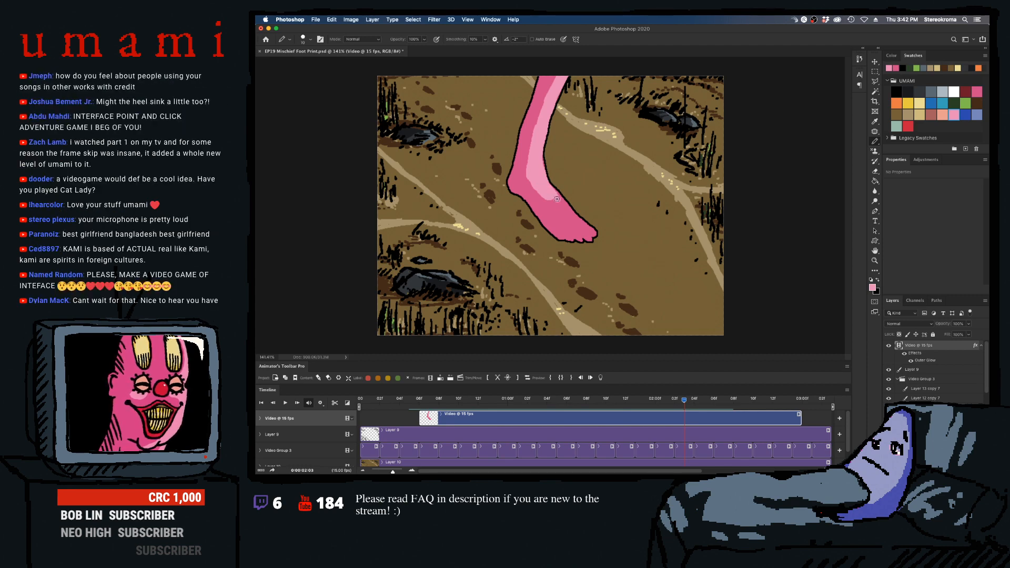
mouse_move(549, 190)
left_mouse_down()
mouse_move(563, 223)
mouse_move(535, 186)
mouse_move(575, 228)
mouse_move(562, 205)
mouse_move(583, 226)
left_mouse_up()
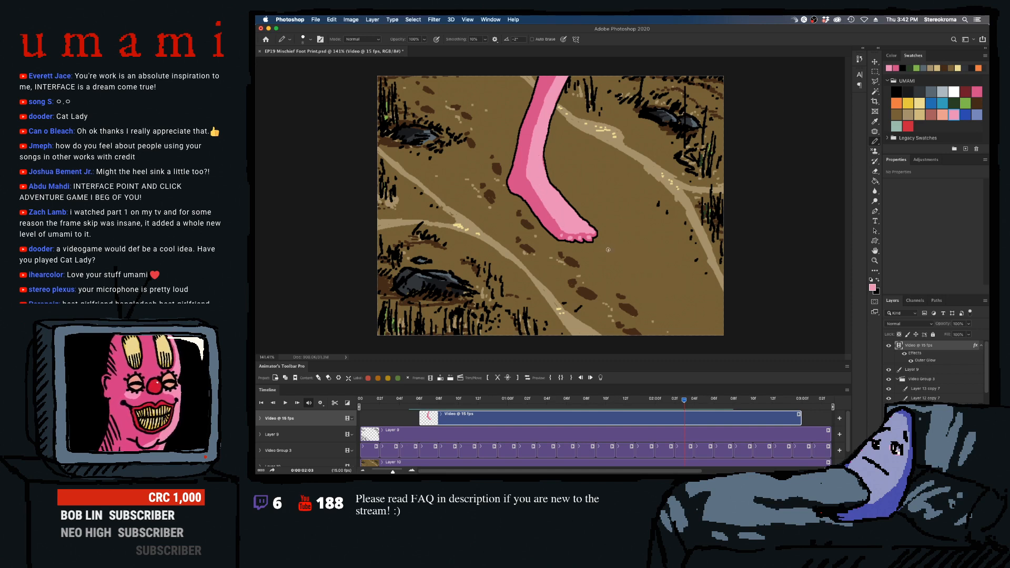
- Move to frame 0:00:02:04 and block in a light pink highlight along the upper leg with an enlarged pencil
key("Right")
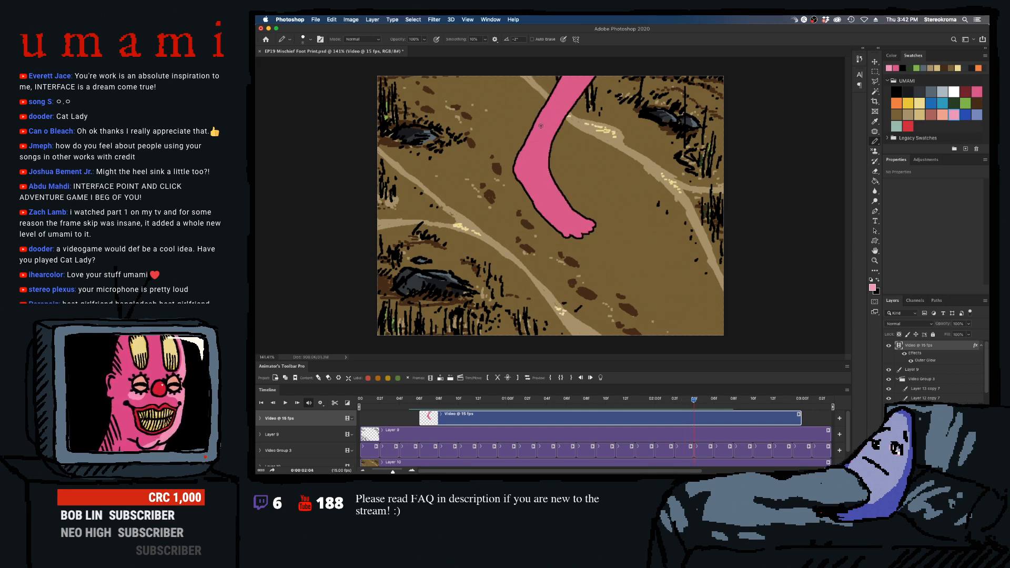
key("]")
key("]")
key("]")
key("]")
left_click_drag(545, 138, 592, 77)
key("[")
key("[")
key("[")
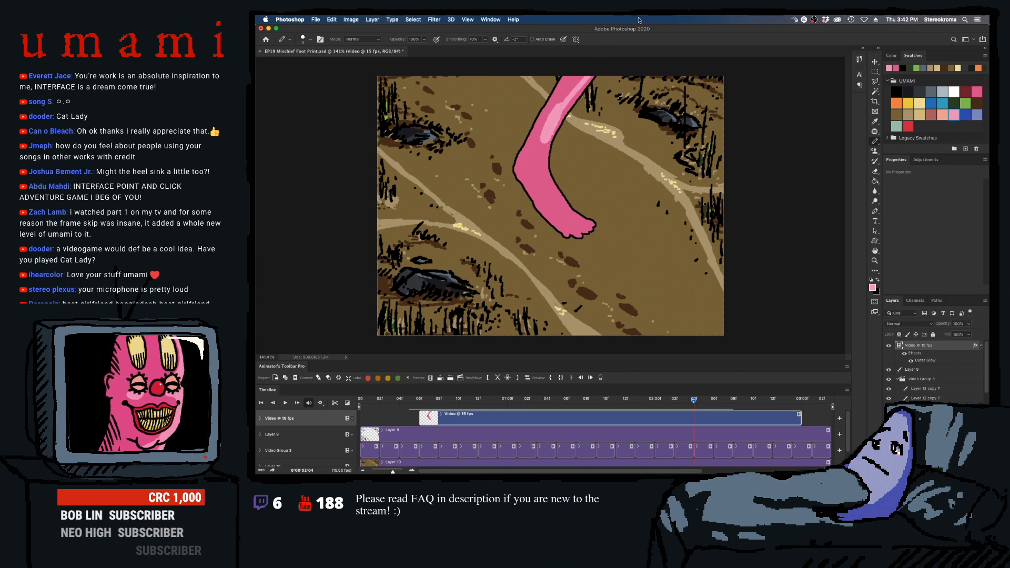
- Fill out the leg highlight in frame 0:00:02:04 with a smaller pencil and extend it over the ankle and foot to the toes
left_click_drag(563, 107, 584, 70)
mouse_move(561, 111)
left_mouse_down()
mouse_move(594, 74)
mouse_move(559, 106)
mouse_move(542, 155)
left_mouse_up()
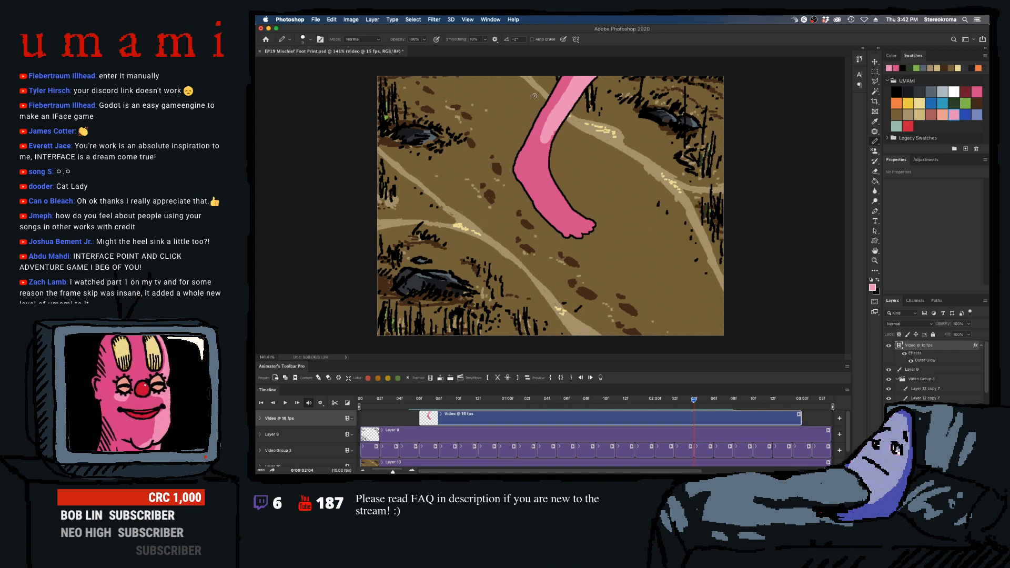
mouse_move(553, 122)
left_mouse_down()
mouse_move(546, 173)
mouse_move(541, 142)
mouse_move(537, 170)
mouse_move(567, 209)
mouse_move(535, 179)
mouse_move(556, 209)
left_mouse_up()
mouse_move(533, 165)
left_mouse_down()
mouse_move(569, 223)
mouse_move(562, 209)
mouse_move(588, 225)
left_mouse_up()
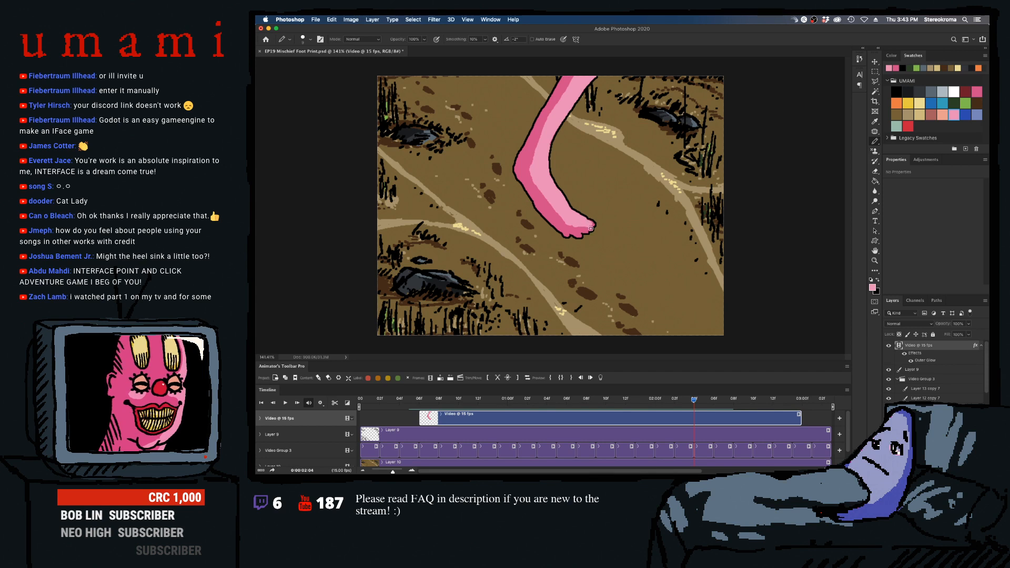
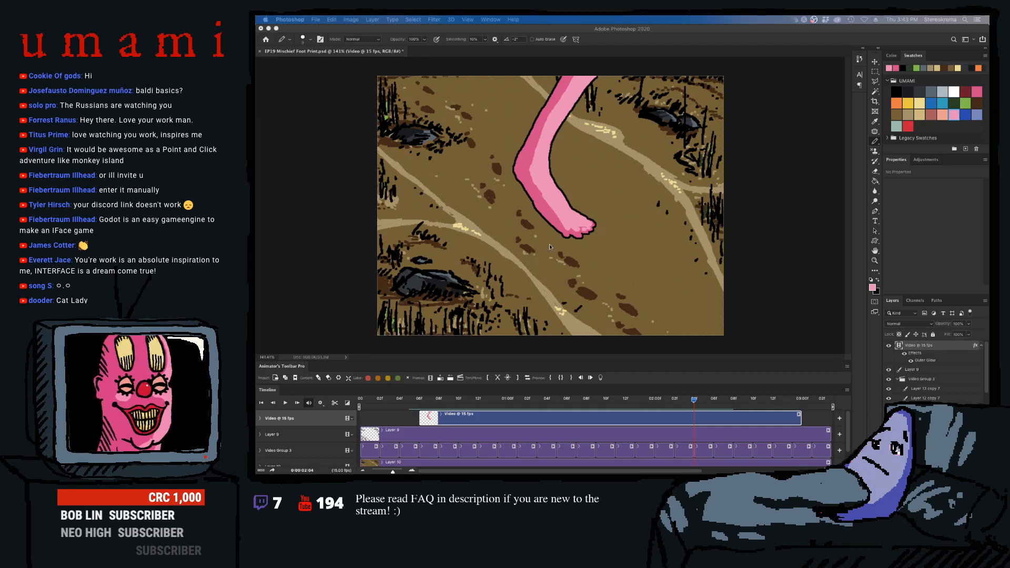
- Move to frame 0:00:02:05 and pencil a light pink highlight along the upper leg with an enlarged pencil
left_click(571, 221)
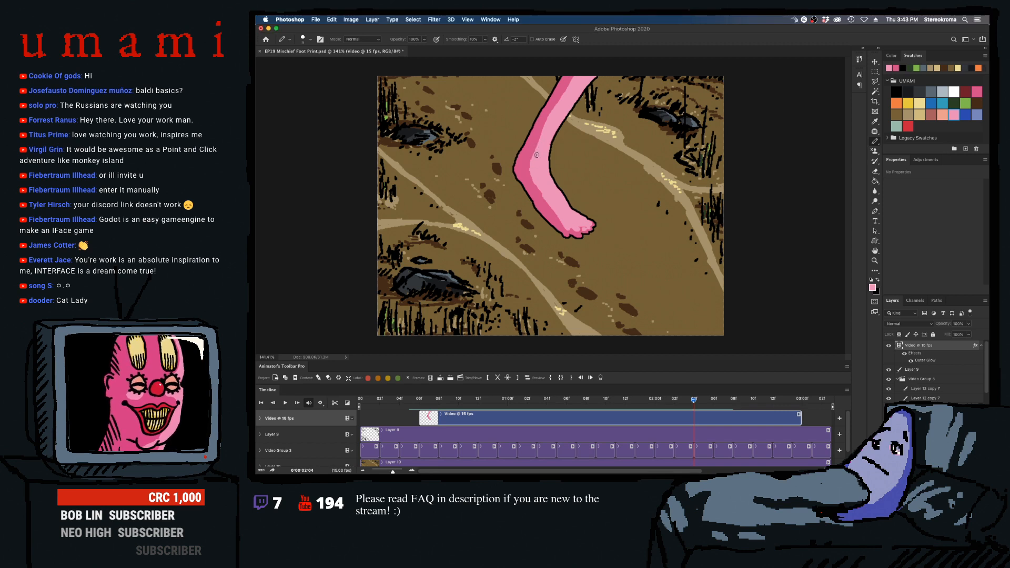
key("Right")
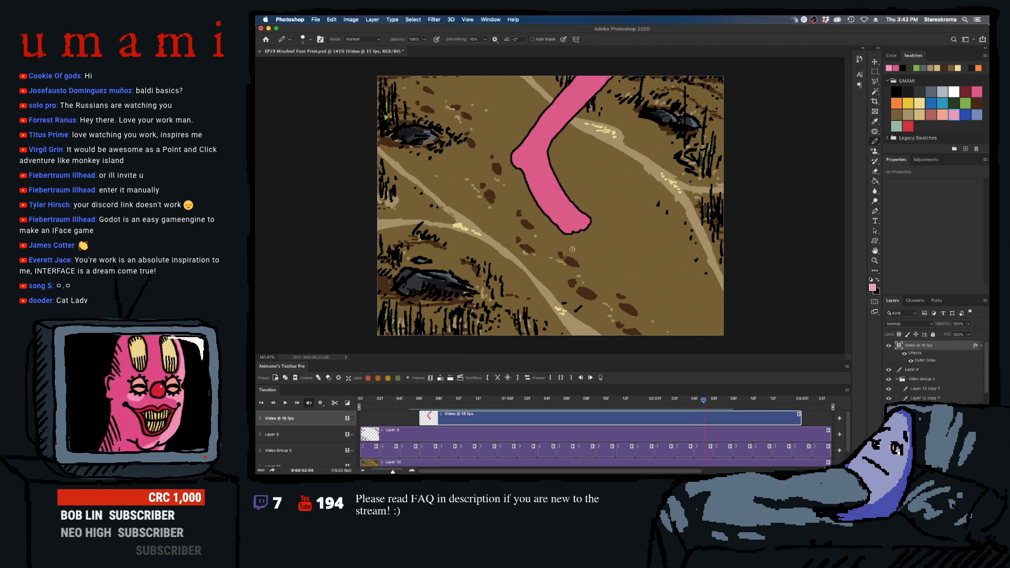
key("bracketright")
key("bracketright")
key("bracketright")
key("bracketright")
left_click_drag(542, 139, 623, 35)
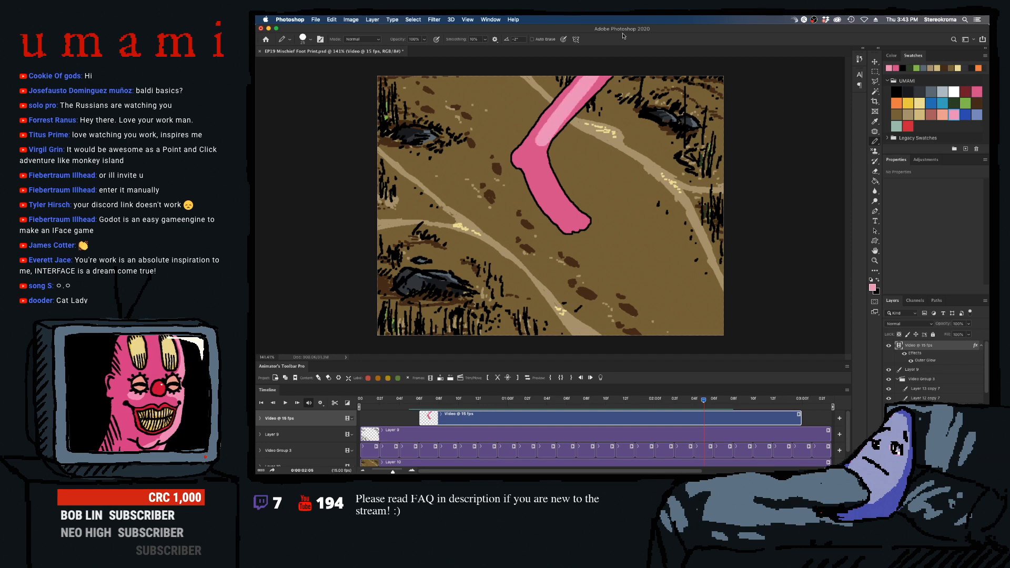
key("super+z")
left_click_drag(544, 139, 607, 68)
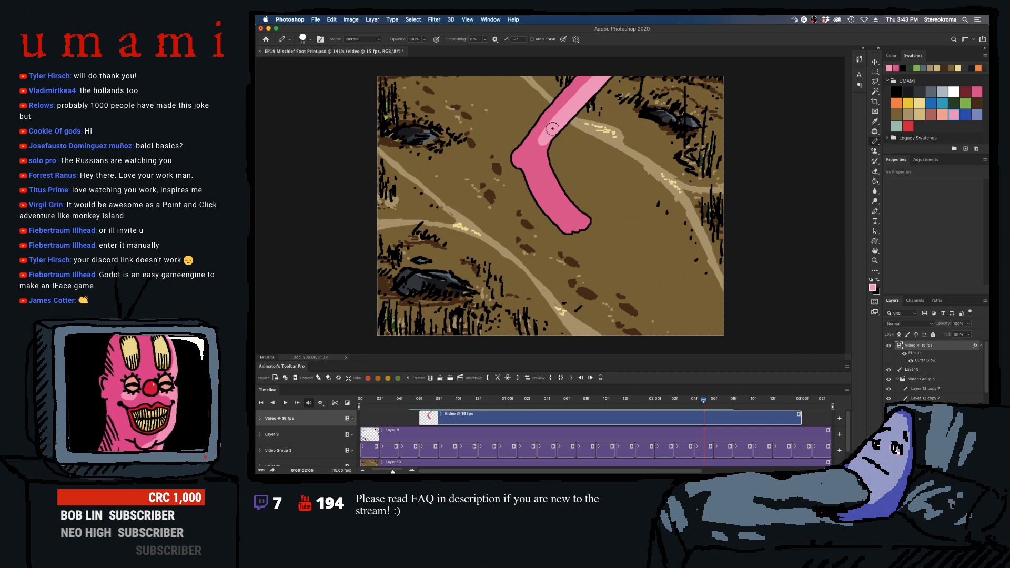
- Continue the light pink highlight over the ankle and foot to the toes in frame 0:00:02:05, using a smaller pencil
key("bracketleft")
key("bracketleft")
key("bracketleft")
key("bracketleft")
key("bracketleft")
mouse_move(541, 137)
left_mouse_down()
mouse_move(544, 187)
mouse_move(557, 204)
left_mouse_up()
mouse_move(543, 169)
left_mouse_down()
mouse_move(565, 219)
mouse_move(575, 217)
mouse_move(565, 204)
mouse_move(583, 214)
left_mouse_up()
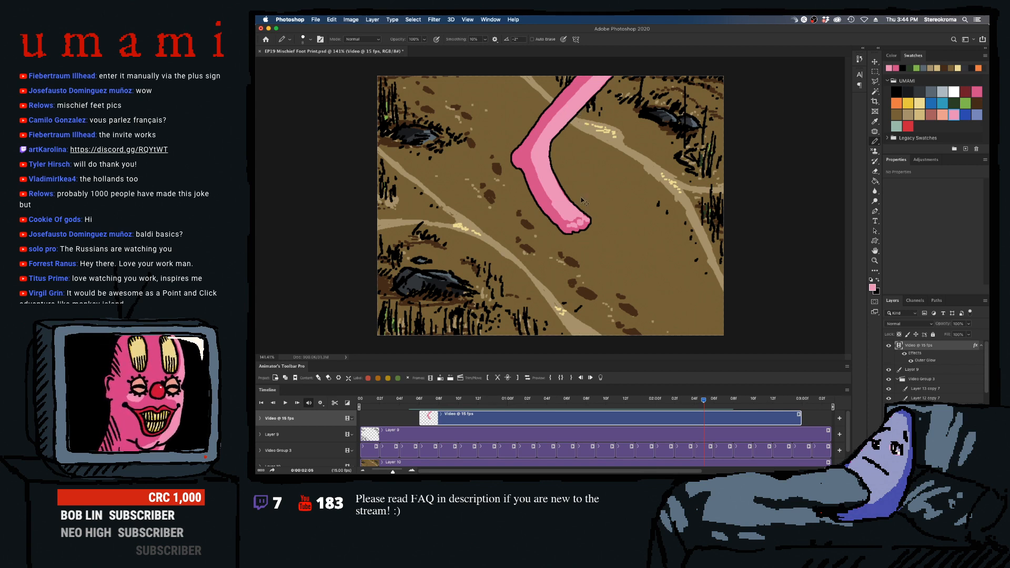
- Move to frame 0:00:02:06 and pencil a light pink highlight along the foot, over the ankle and up the leg
key("Right")
key("bracketright")
key("bracketright")
key("bracketright")
key("bracketright")
left_click_drag(547, 160, 546, 155)
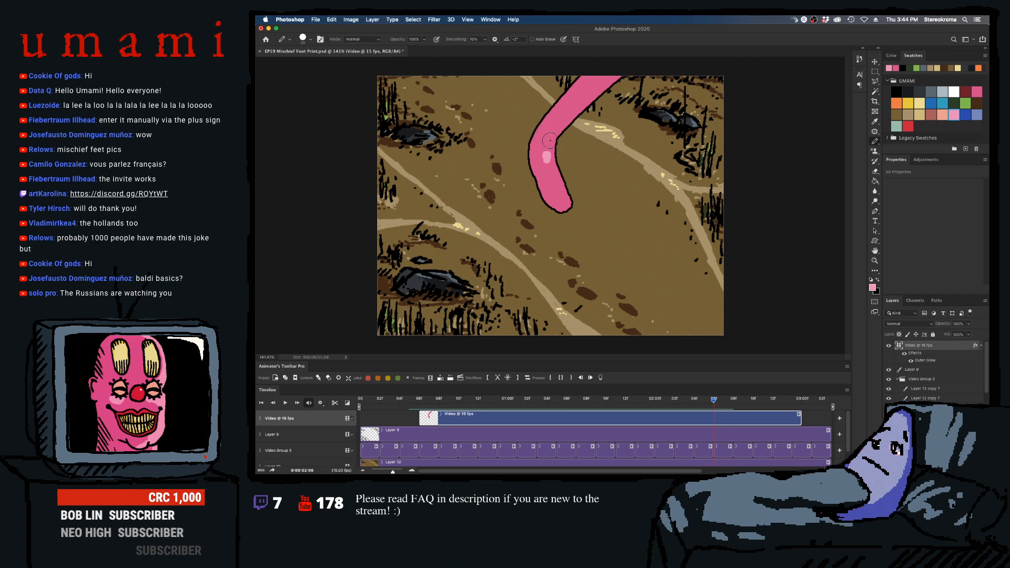
mouse_move(546, 153)
left_mouse_down()
mouse_move(556, 186)
mouse_move(549, 159)
mouse_move(566, 202)
mouse_move(547, 168)
mouse_move(554, 203)
left_mouse_up()
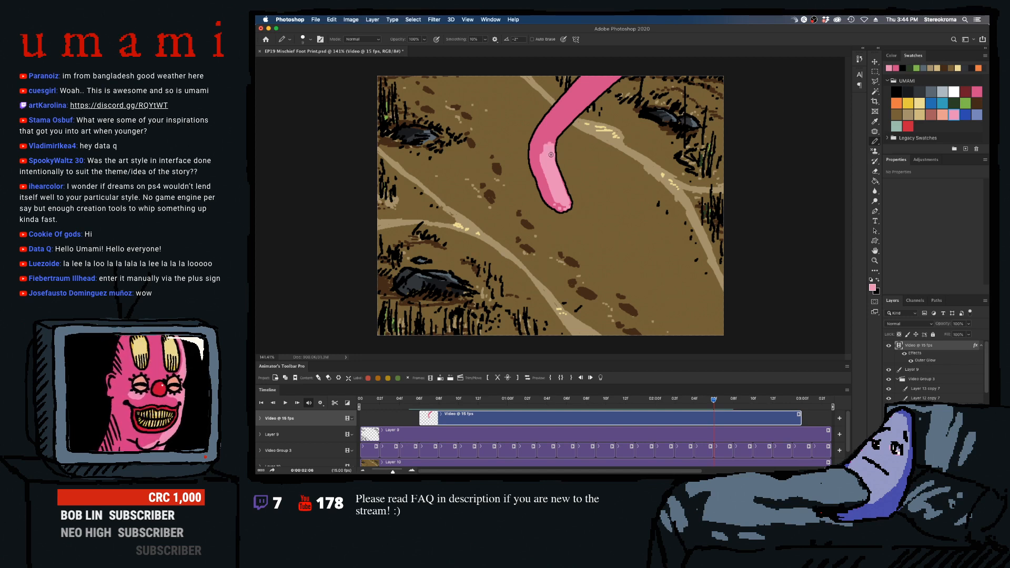
mouse_move(551, 155)
left_mouse_down()
mouse_move(541, 131)
mouse_move(574, 104)
mouse_move(557, 141)
mouse_move(596, 80)
left_mouse_up()
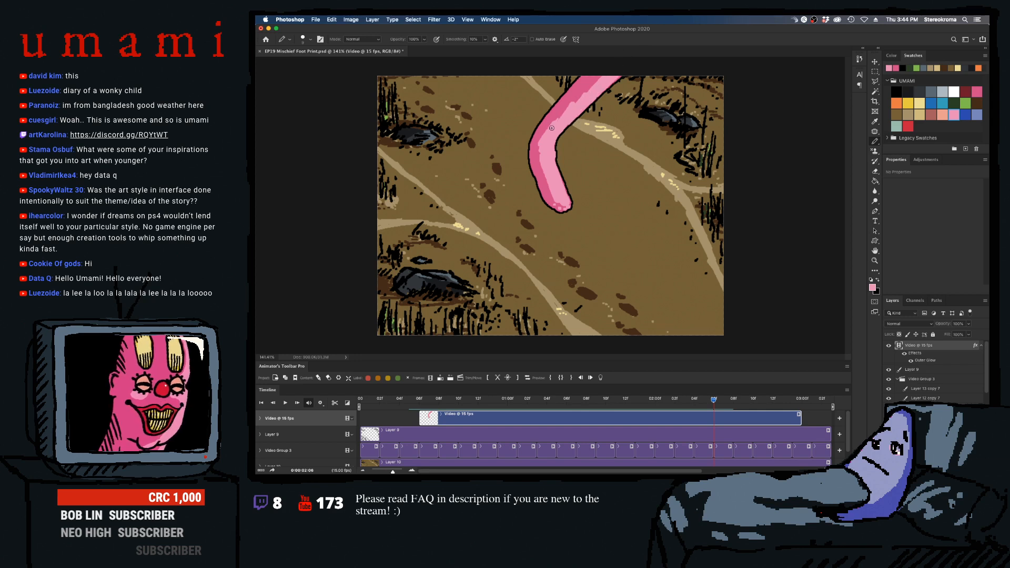
left_click_drag(552, 128, 606, 74)
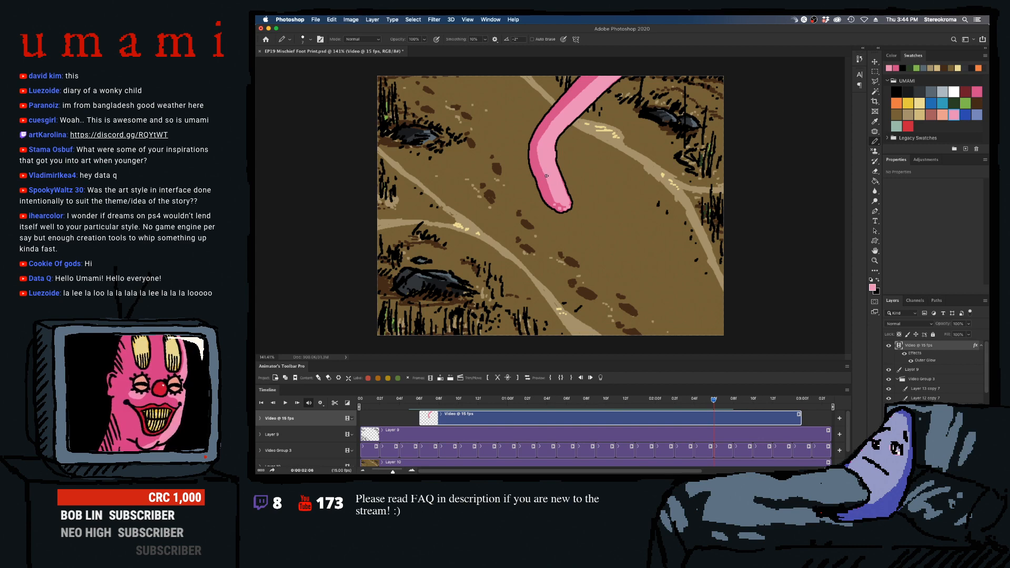
- Move to frame 0:00:02:07 and pencil a light pink highlight along the foot, filling in its tip with a smaller pencil
key("Right")
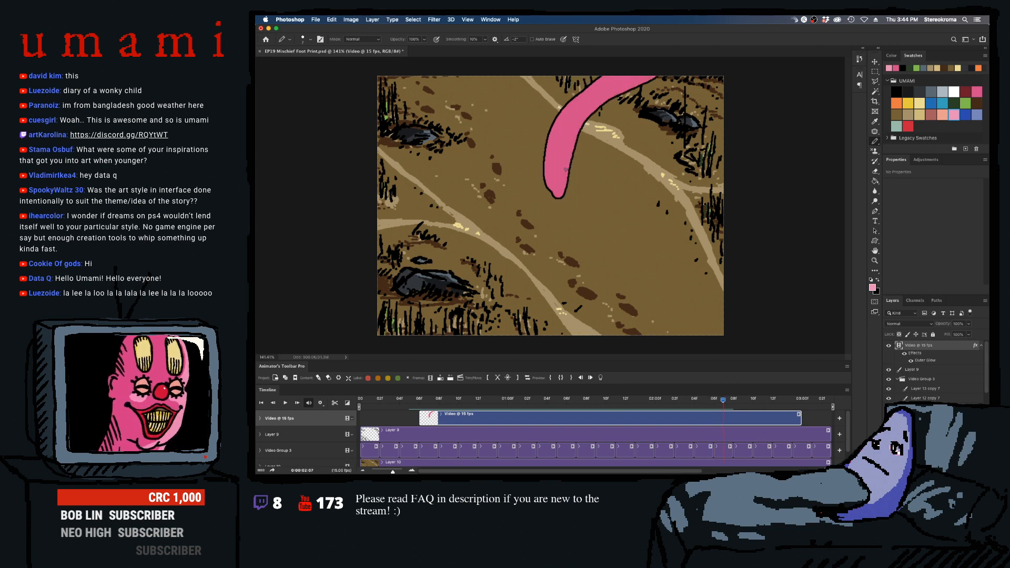
key("]")
mouse_move(556, 171)
left_mouse_down()
mouse_move(568, 133)
mouse_move(561, 174)
left_mouse_up()
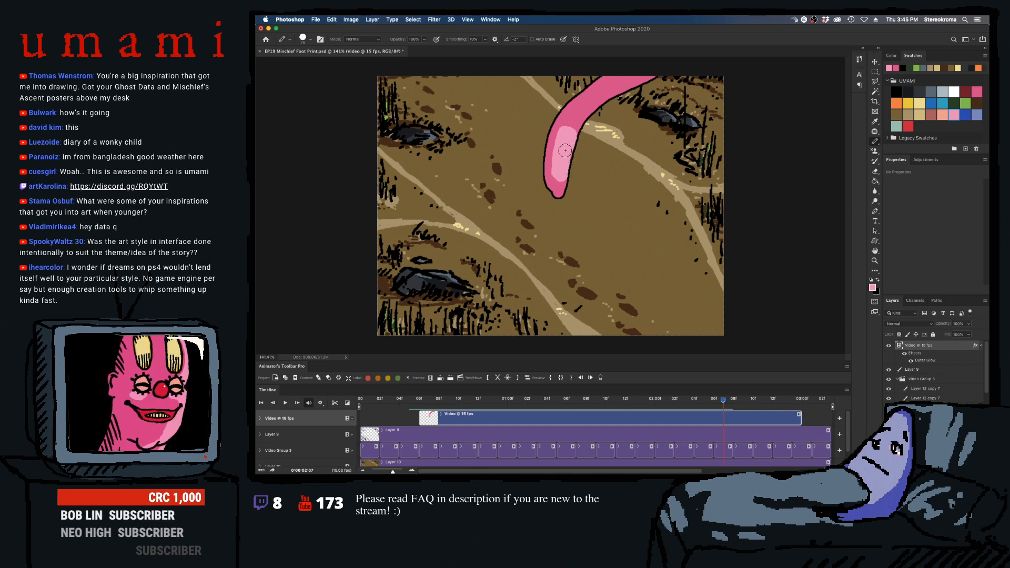
key("[")
key("[")
key("[")
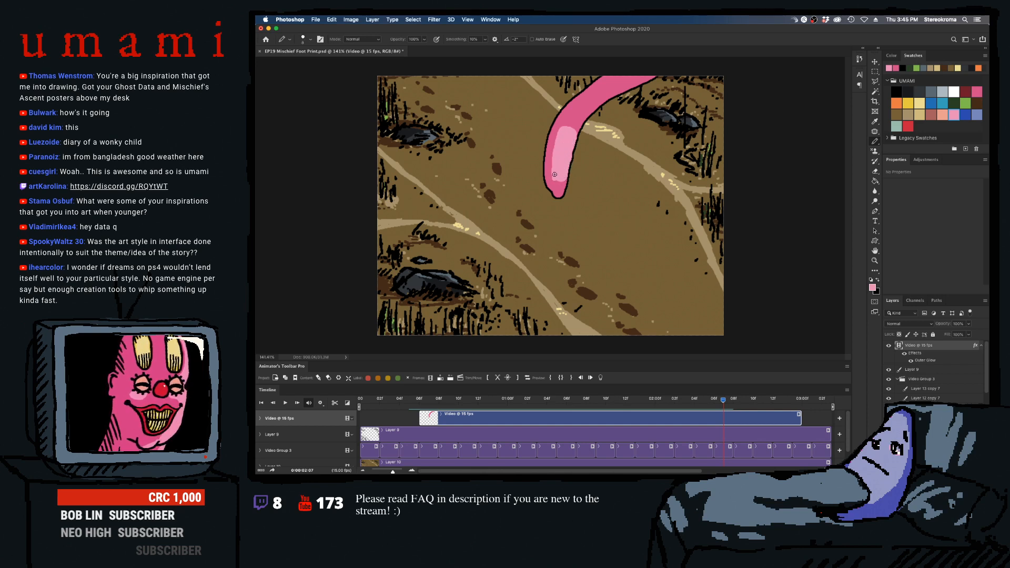
left_click_drag(556, 183, 565, 178)
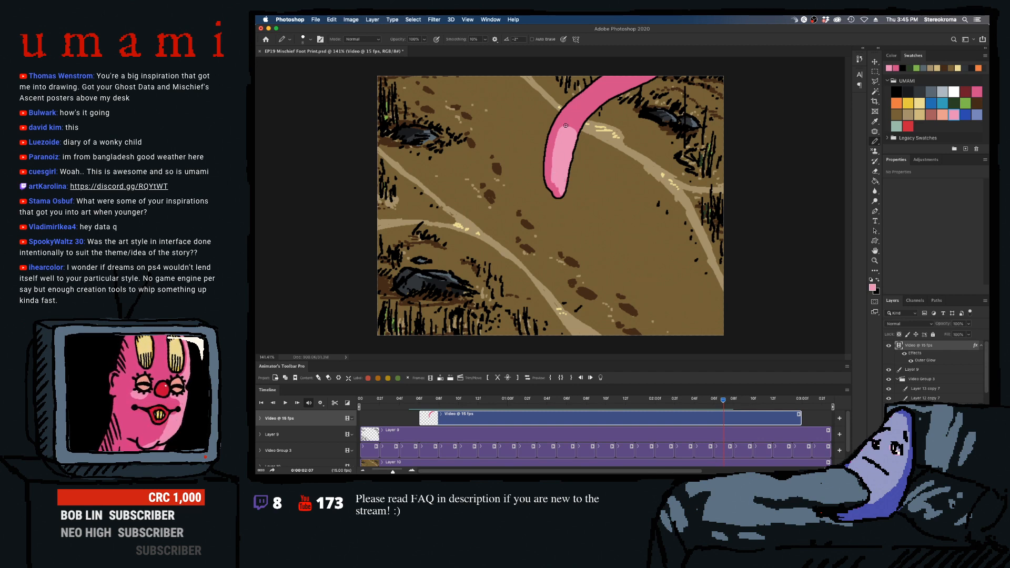
- Extend the light pink highlight up the leg to the canvas edge in frame 0:00:02:07 with an enlarged pencil
key("]")
key("]")
mouse_move(566, 128)
left_mouse_down()
mouse_move(626, 72)
mouse_move(592, 104)
mouse_move(625, 71)
left_mouse_up()
left_click_drag(587, 107, 653, 71)
left_click_drag(582, 113, 642, 74)
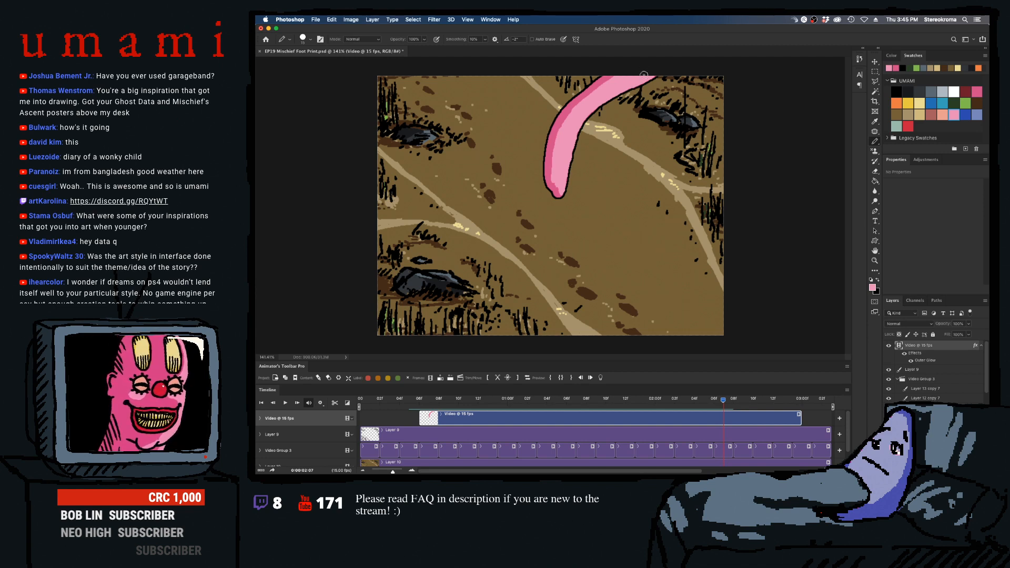
key("bracketleft")
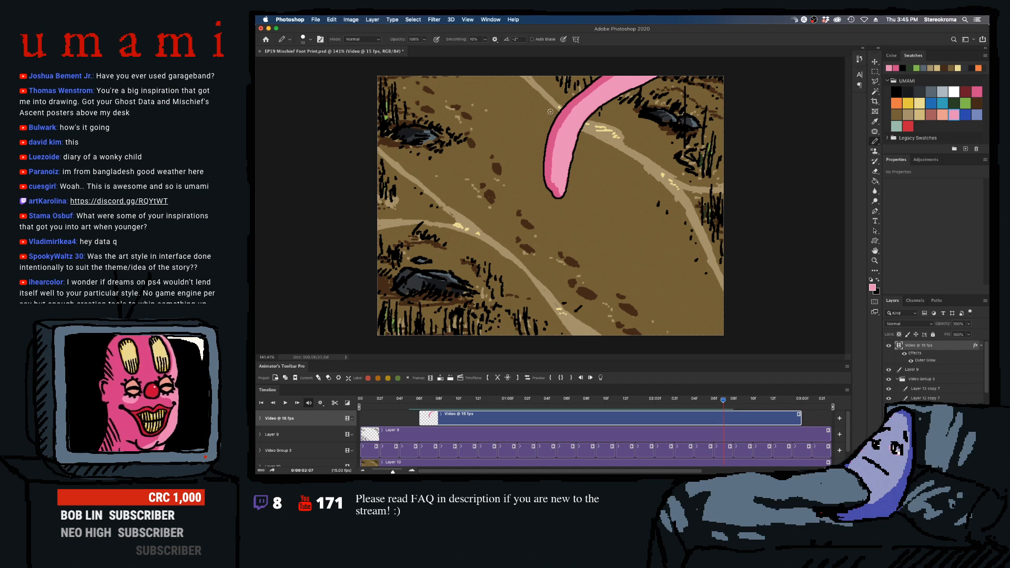
- Move to frame 0:00:02:08 and pencil a light pink highlight from the foot's tip to the lower leg, switching to a smaller pencil
key("Right")
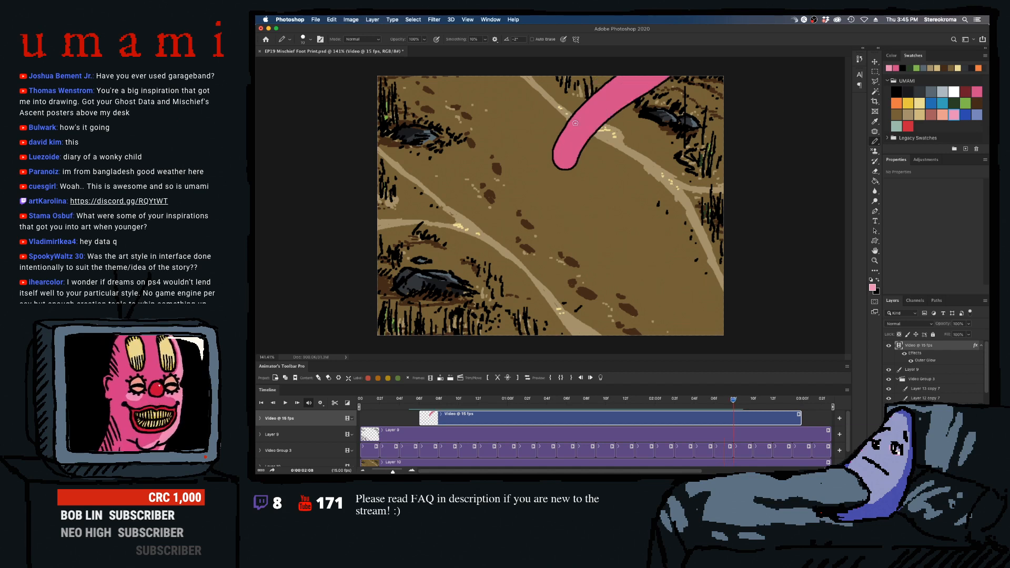
key("bracketright")
key("bracketright")
key("bracketright")
key("bracketright")
key("bracketright")
key("bracketleft")
key("bracketleft")
left_click_drag(571, 145, 569, 154)
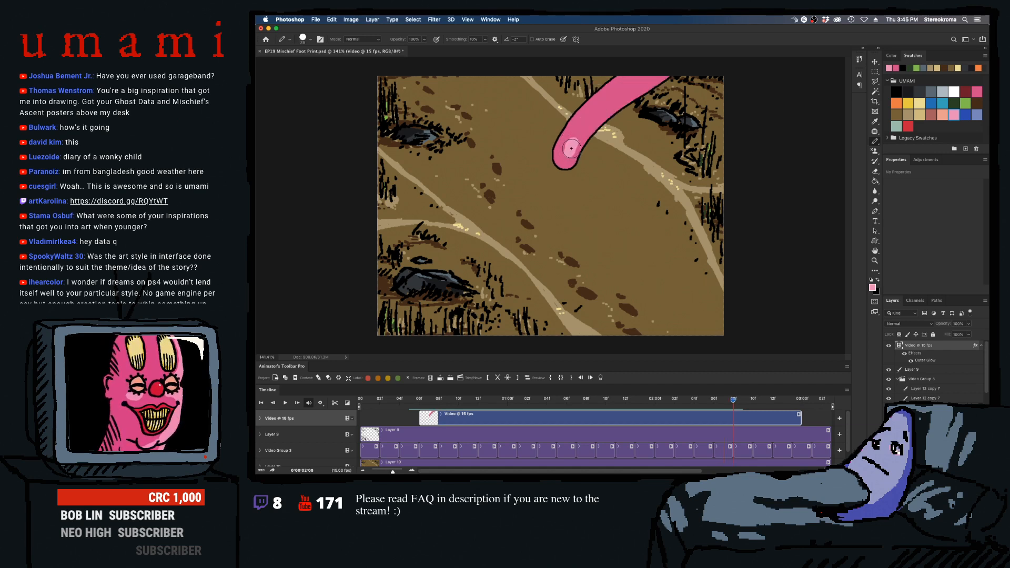
key("bracketleft")
key("bracketleft")
key("bracketleft")
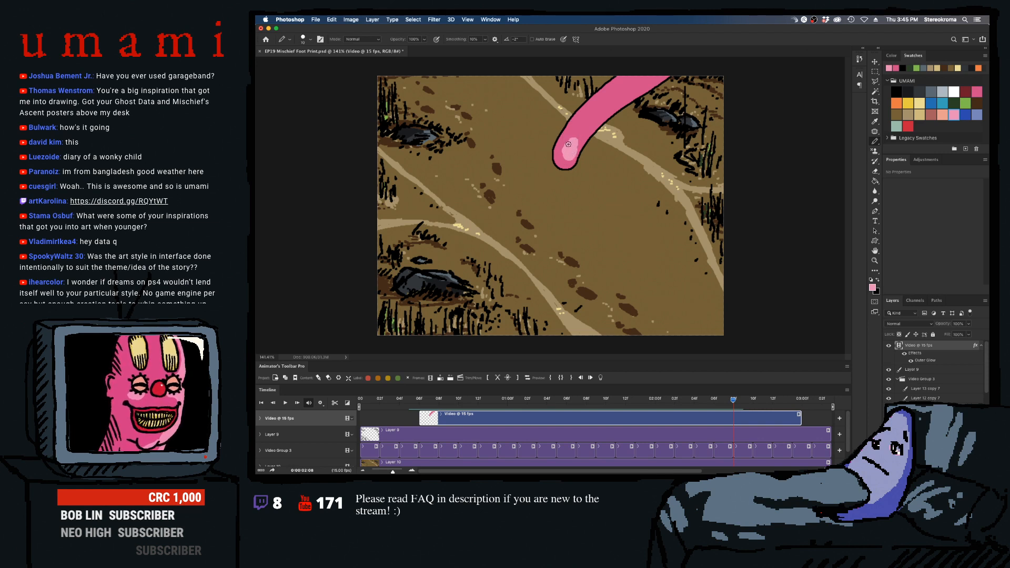
mouse_move(568, 144)
left_mouse_down()
mouse_move(567, 161)
mouse_move(597, 113)
left_mouse_up()
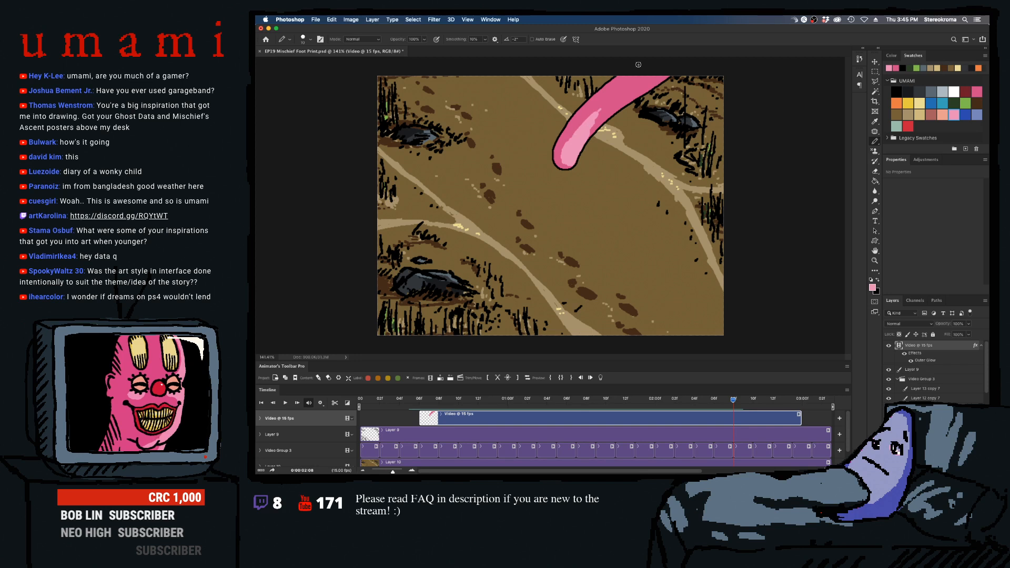
- Extend the light pink highlight up the leg past the canvas edge in frame 0:00:02:08 with an enlarged pencil, redoing the first stroke
key("bracketright")
key("bracketright")
key("bracketright")
left_click_drag(572, 144, 649, 56)
key("super+z")
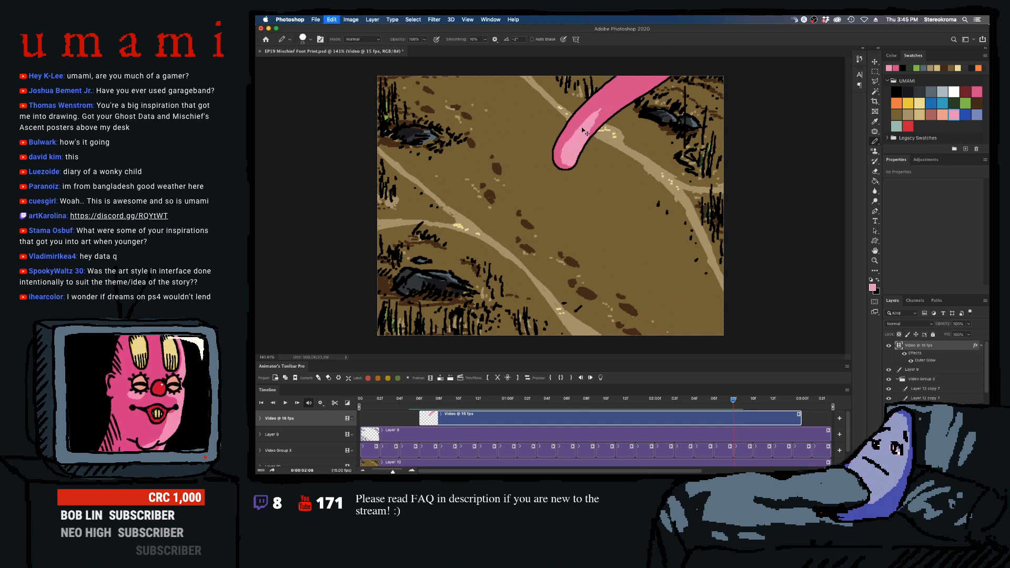
key("super+shift+z")
key("super+z")
mouse_move(570, 145)
left_mouse_down()
mouse_move(642, 66)
mouse_move(578, 138)
mouse_move(662, 64)
left_mouse_up()
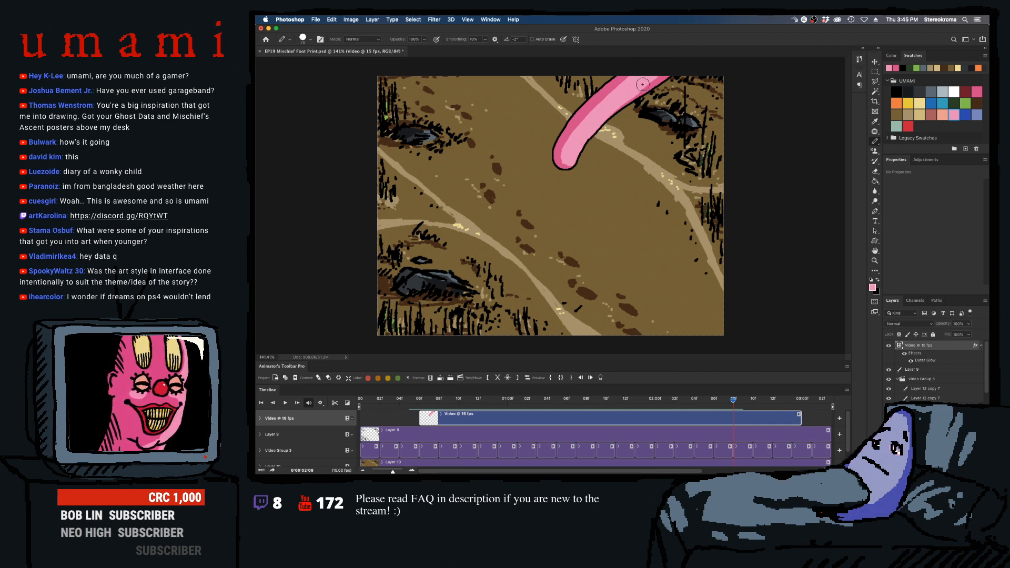
mouse_move(656, 75)
left_mouse_down()
mouse_move(626, 95)
mouse_move(639, 95)
mouse_move(680, 57)
left_mouse_up()
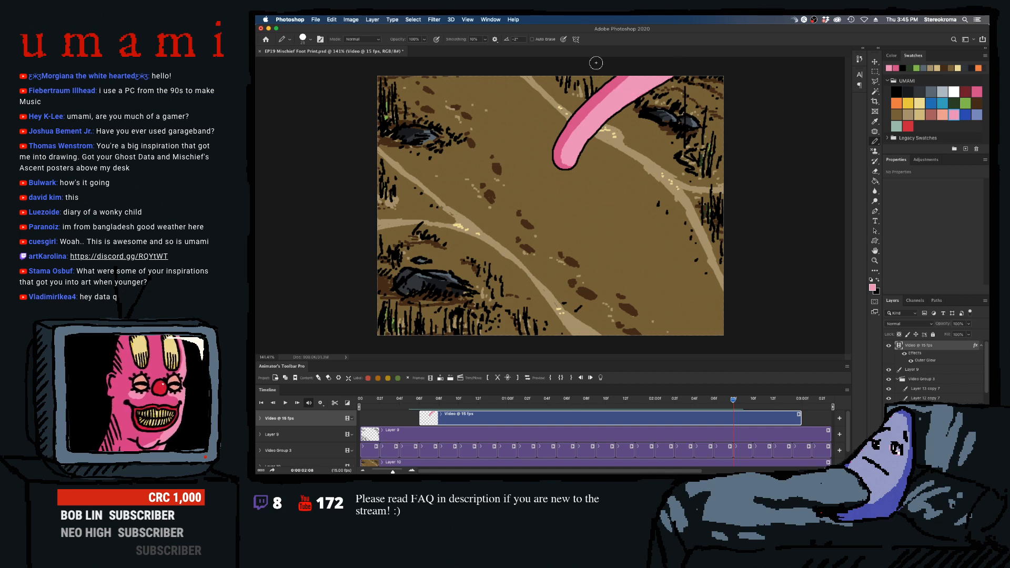
- Move to frame 0:00:02:09 and block in a light pink highlight at the foot's tip, trying several pencil sizes and undoing unwanted strokes
key("Right")
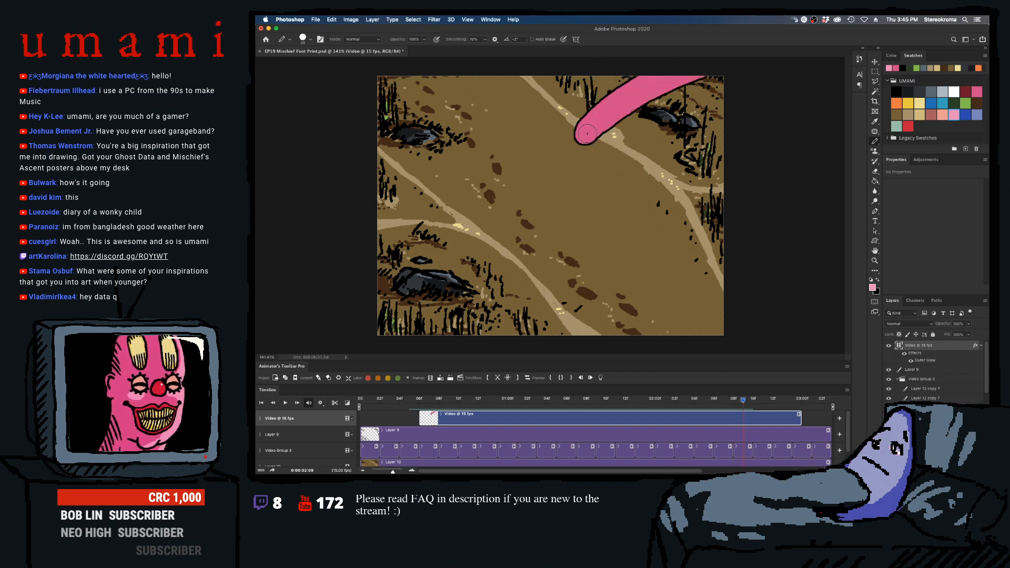
left_click_drag(587, 134, 639, 89)
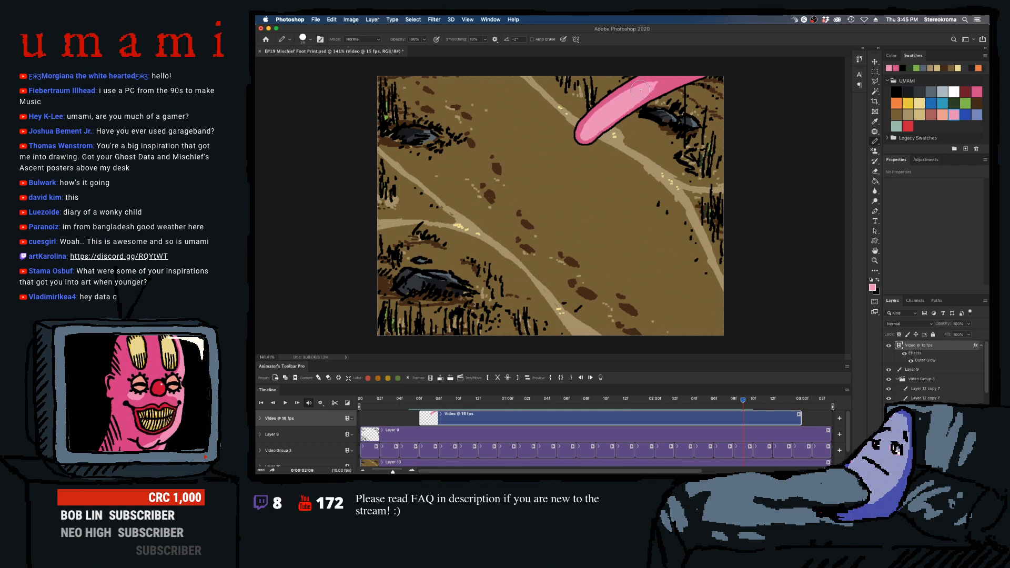
key("super+z")
key("bracketleft")
key("bracketleft")
key("bracketleft")
key("bracketleft")
key("bracketleft")
left_click_drag(593, 128, 664, 79)
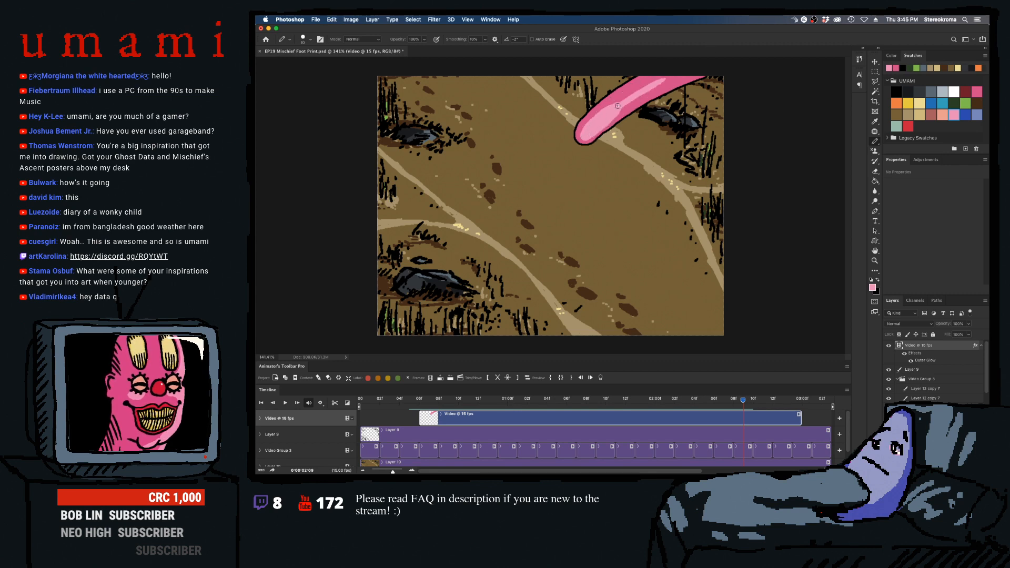
key("super+z")
key("bracketright")
key("bracketright")
left_click_drag(611, 117, 679, 67)
key("super+z")
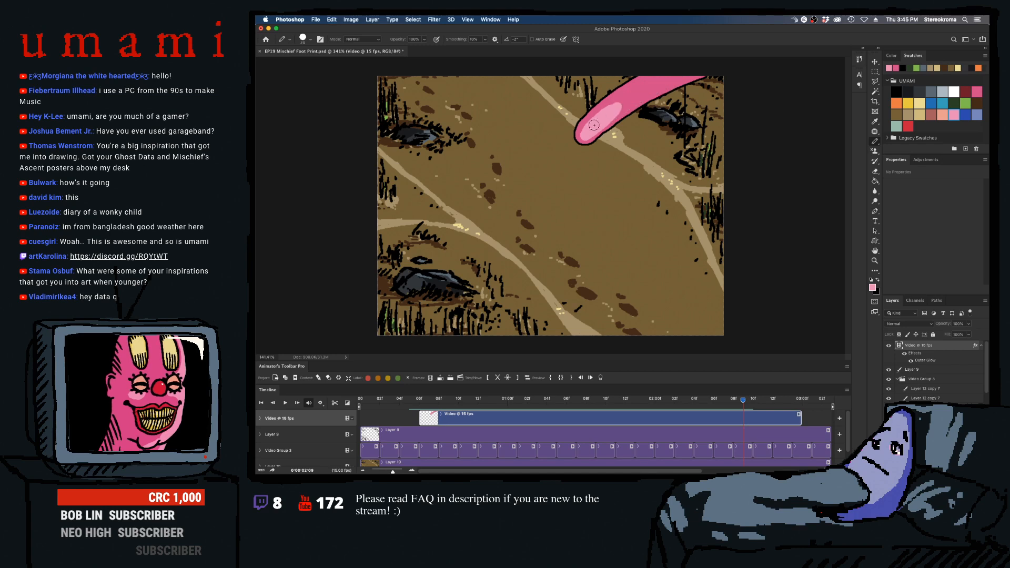
- Extend the highlight along the leg to the canvas edge in frame 0:00:02:09 with an enlarged pencil and refine it with a smaller one
key("bracketright")
key("bracketright")
key("bracketright")
key("bracketright")
left_click_drag(610, 112, 699, 62)
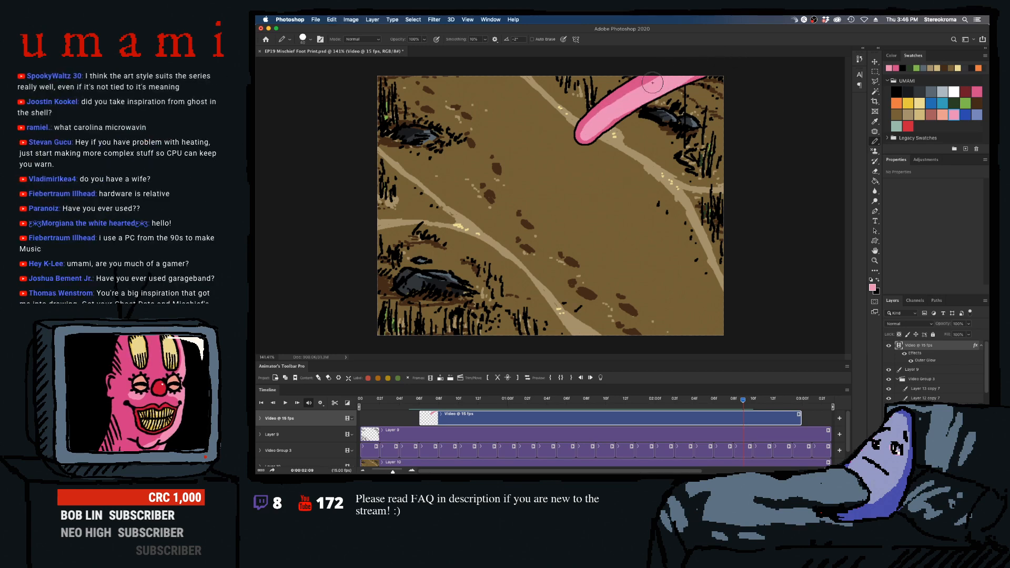
key("bracketleft")
key("bracketleft")
key("bracketleft")
key("bracketleft")
key("bracketleft")
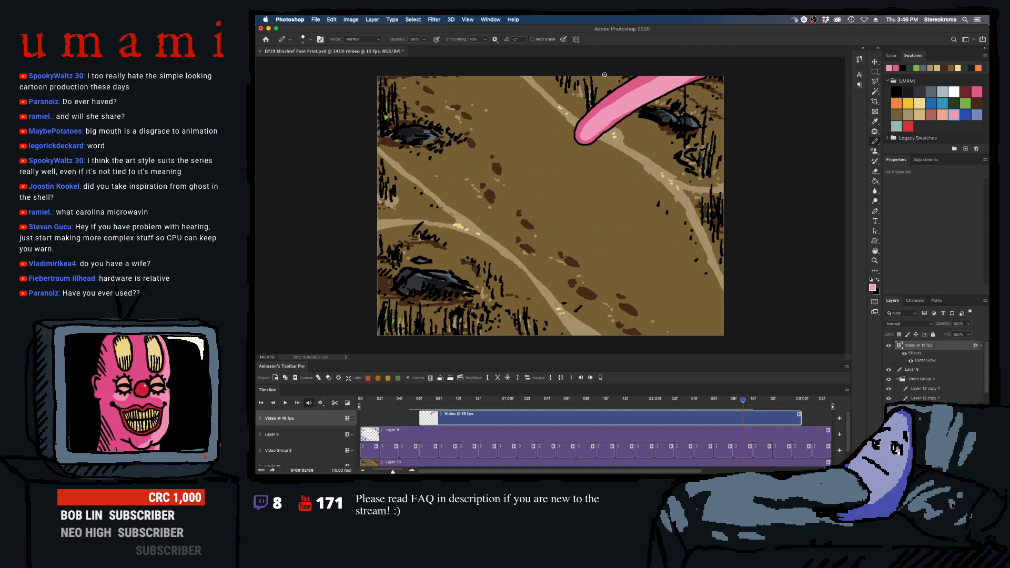
key("bracketright")
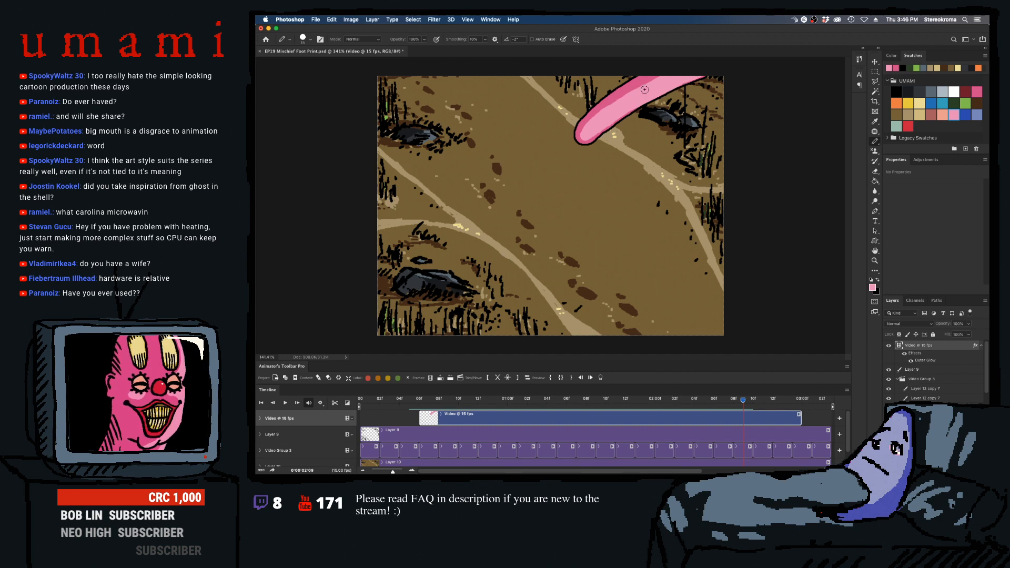
- Move to frame 0:00:02:10 and pencil a light pink highlight along the leg with an enlarged pencil, refining it with a smaller one
key("Right")
key("bracketright")
key("bracketright")
key("bracketright")
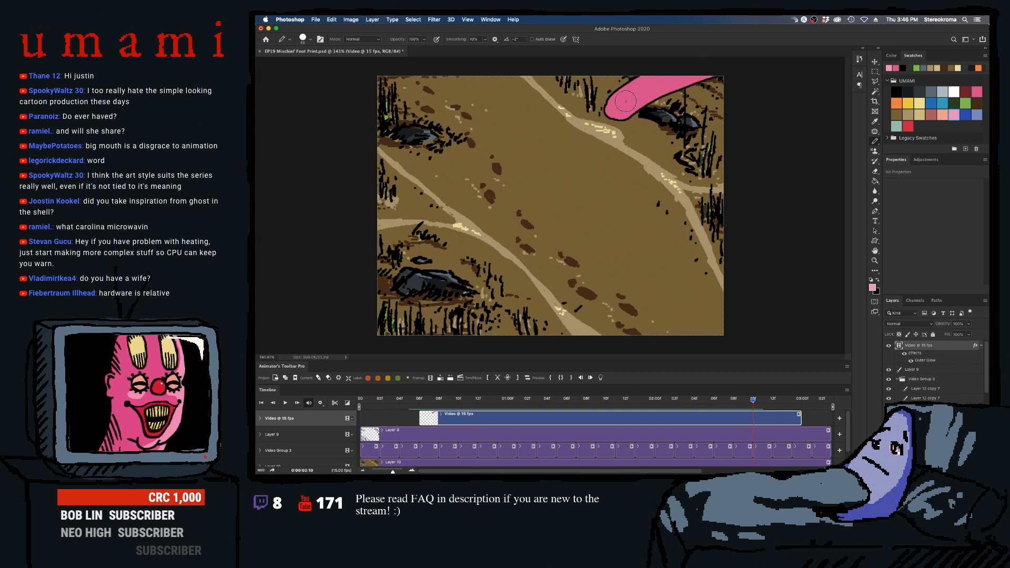
left_click_drag(623, 108, 717, 67)
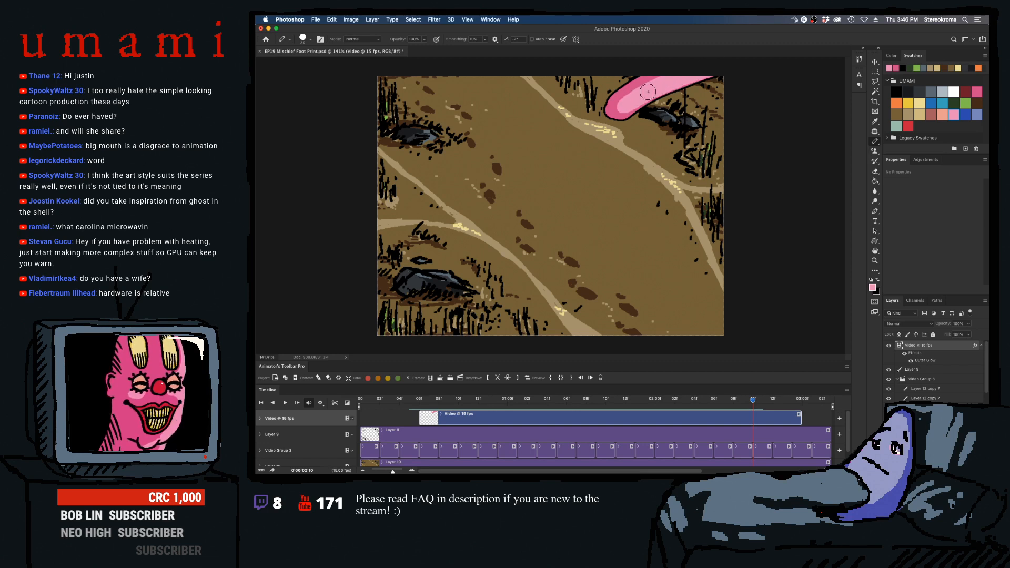
key("bracketleft")
key("bracketleft")
key("bracketleft")
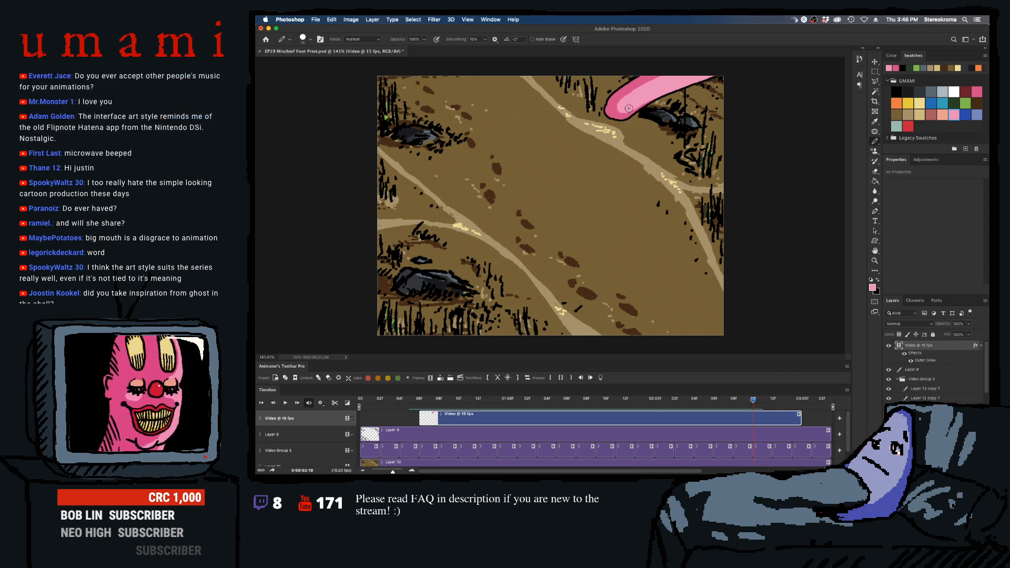
- Move to frame 0:00:02:11 and lay a light pink highlight along the leg to the canvas edge with an enlarged pencil, undoing unwanted strokes
key("Right")
key("bracketright")
key("bracketright")
key("bracketright")
key("bracketright")
mouse_move(653, 88)
left_mouse_down()
mouse_move(718, 70)
mouse_move(680, 73)
mouse_move(663, 81)
mouse_move(729, 68)
left_mouse_up()
key("super+z")
key("super+z")
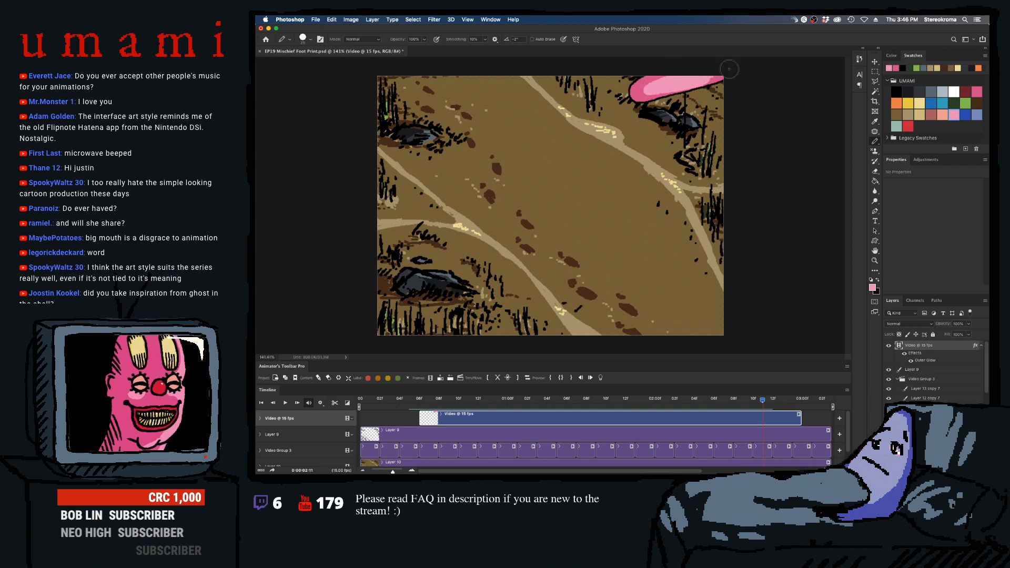
left_click_drag(652, 89, 736, 68)
key("super+z")
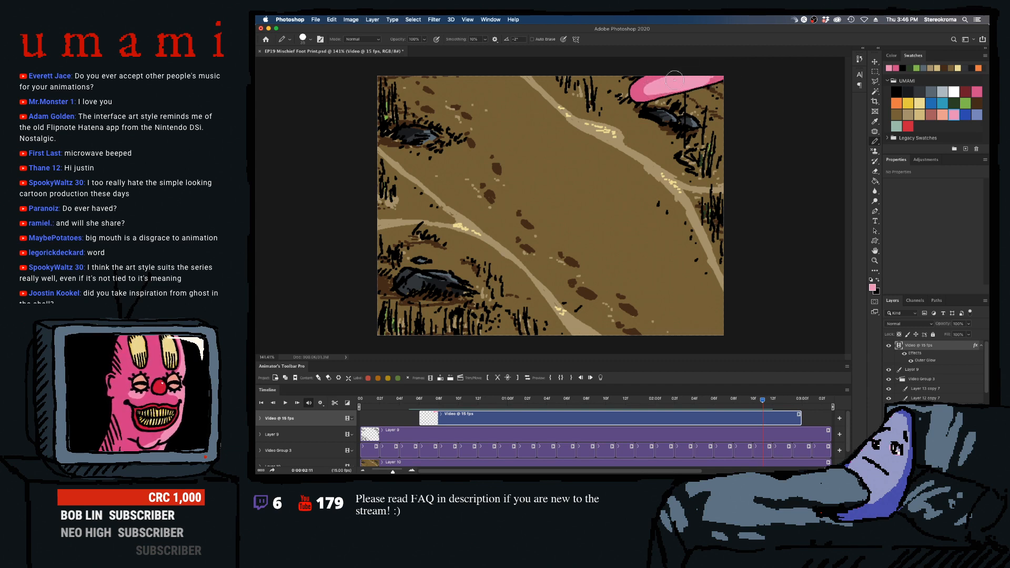
- Refine the highlight near the canvas edge in frame 0:00:02:11 with a smaller pencil
key("bracketleft")
key("bracketleft")
key("bracketleft")
key("bracketleft")
key("bracketleft")
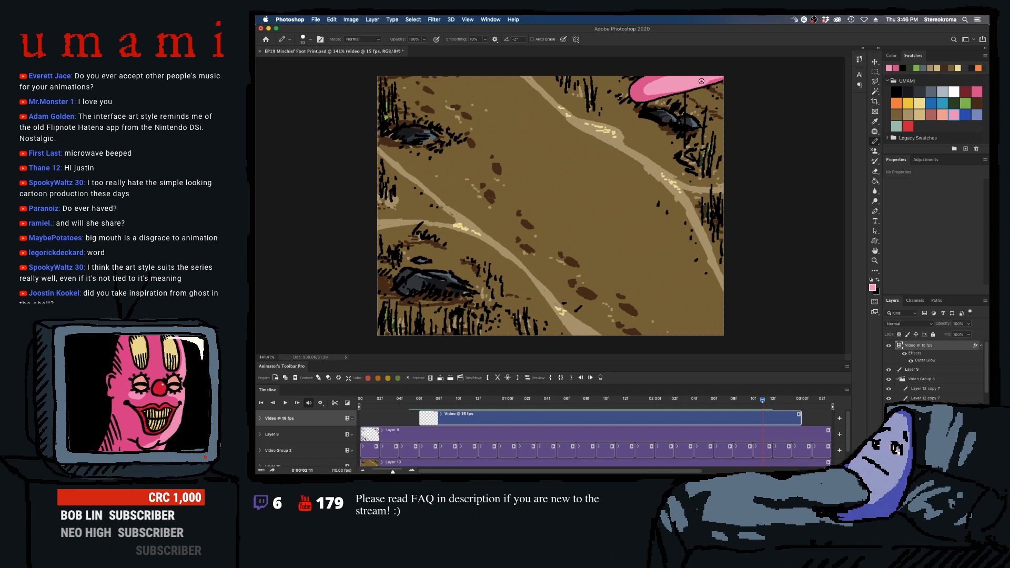
left_click_drag(699, 82, 721, 78)
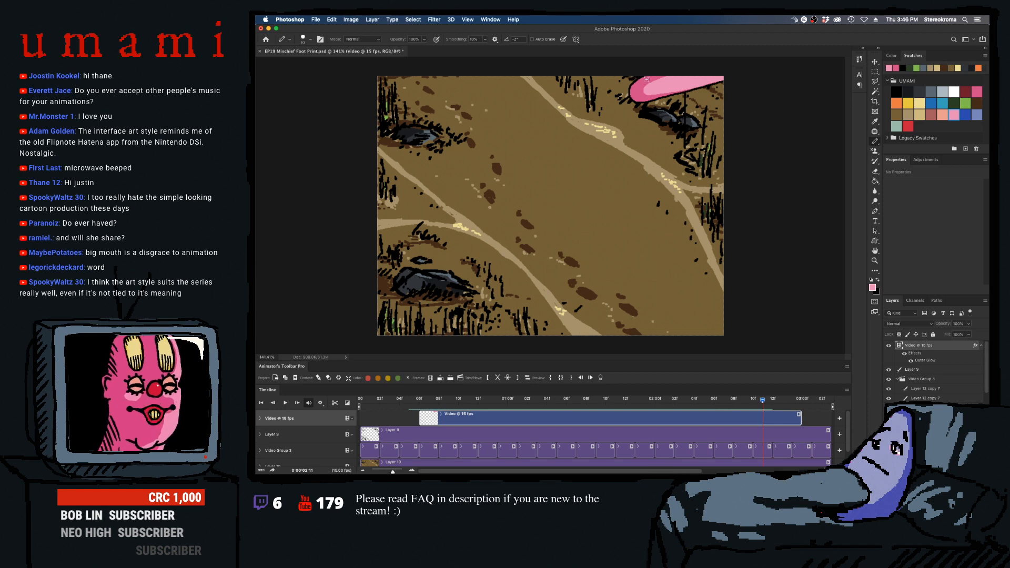
- Move to frame 0:00:02:12, compare it with the following frame, and redraw the pink foot smaller against the canvas's upper edge
key("Right")
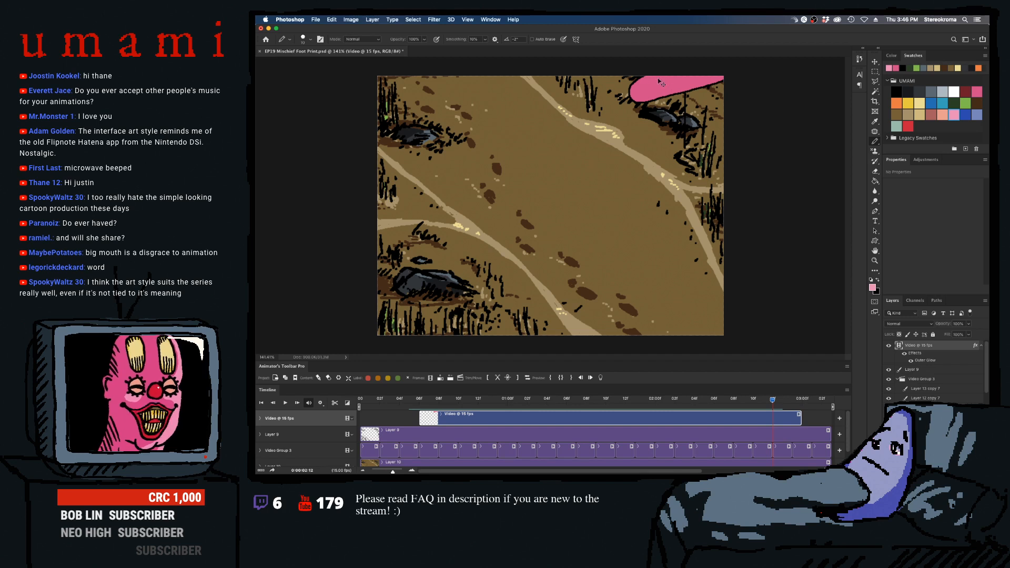
key("Right")
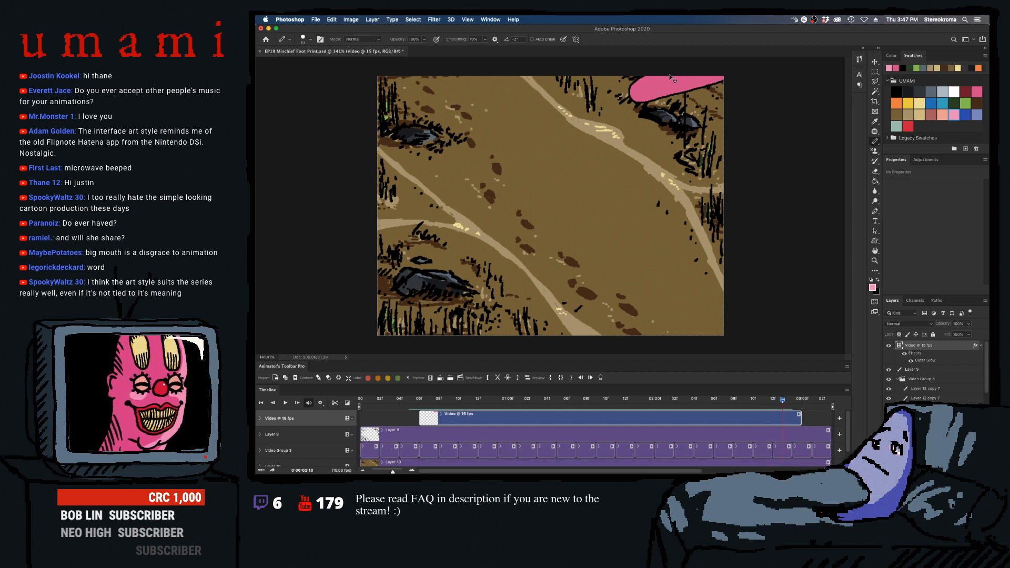
key("Left")
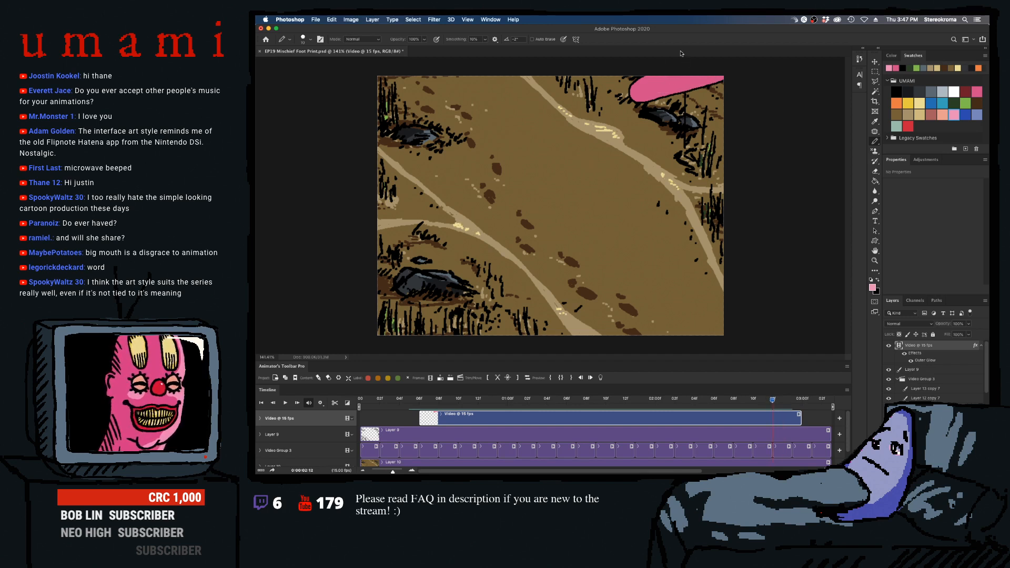
mouse_move(644, 74)
left_mouse_down()
mouse_move(644, 101)
mouse_move(648, 70)
left_mouse_up()
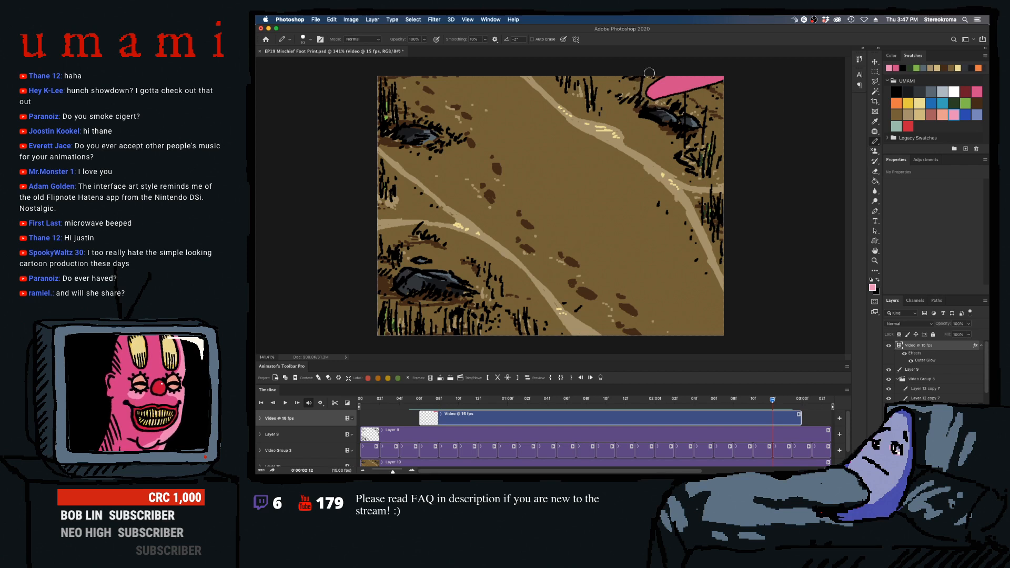
mouse_move(653, 75)
left_mouse_down()
mouse_move(647, 101)
mouse_move(726, 82)
left_mouse_up()
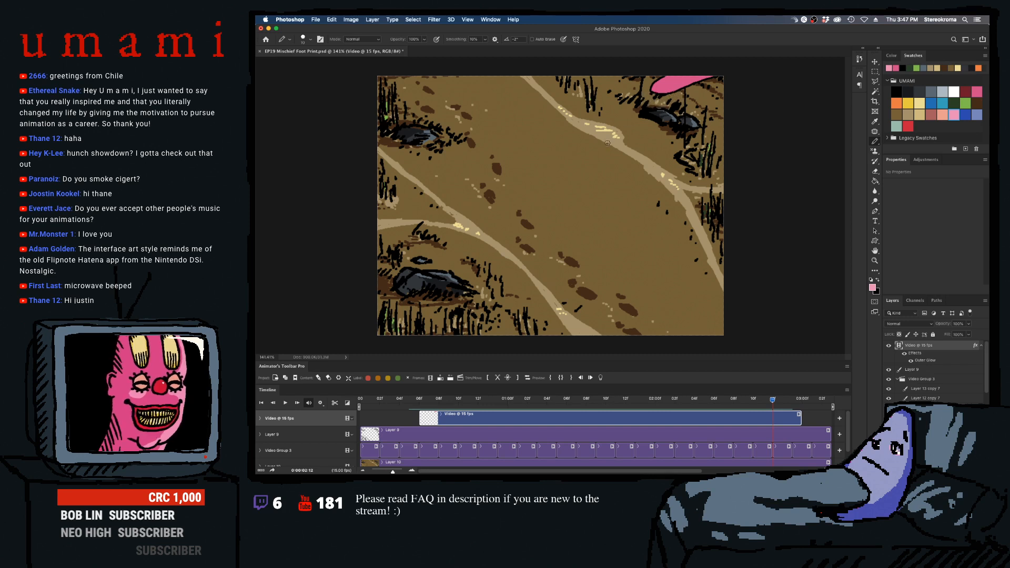
- Pencil a light pink highlight on the foot in frame 0:00:02:12 with an enlarged pencil, undoing unwanted strokes
key("bracketright")
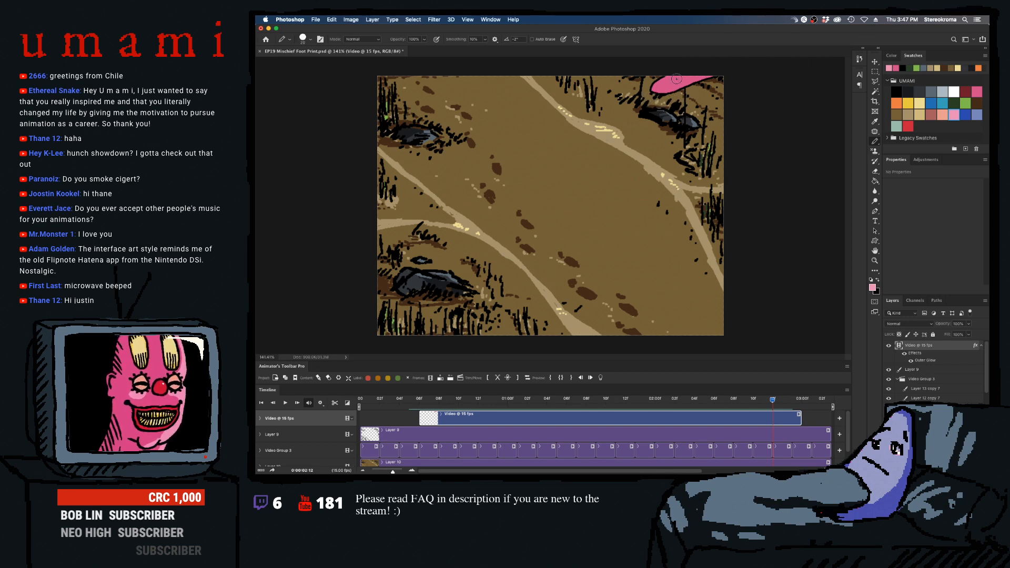
key("super+z")
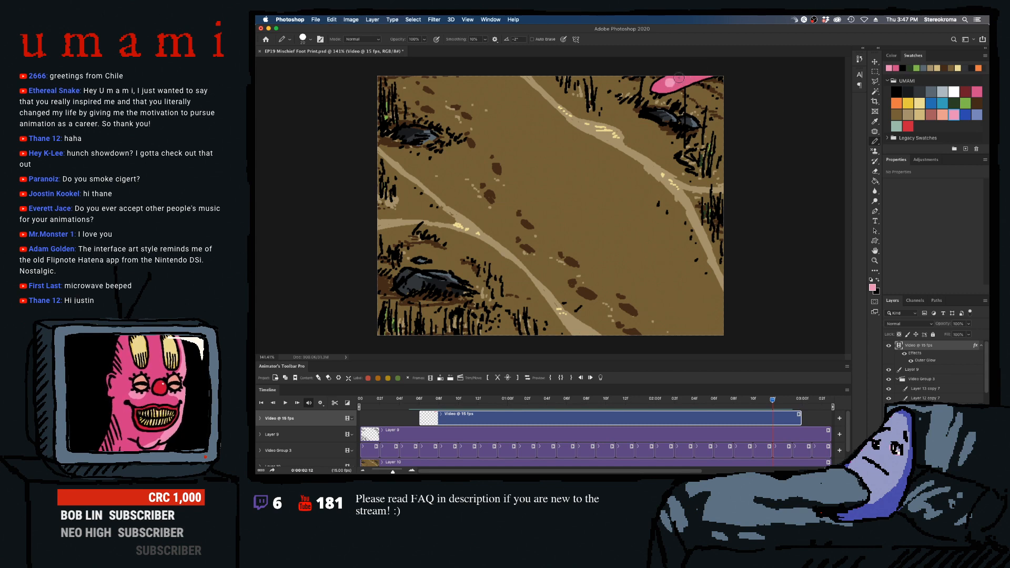
left_click_drag(671, 82, 719, 66)
key("super+z")
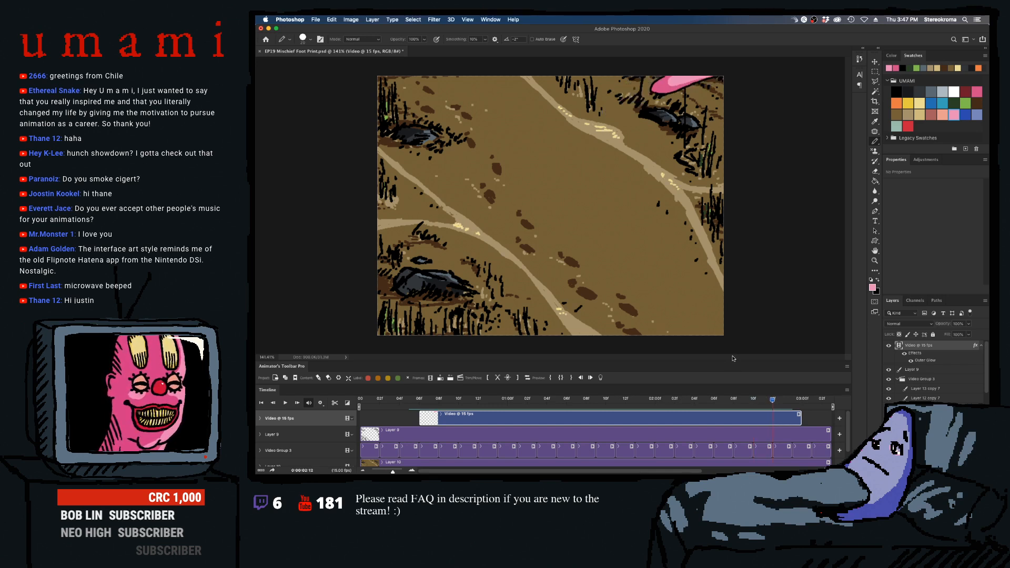
- Retouch the foot's shading in frame 0:00:02:12 with dark pink and its highlight with light pink
left_click(977, 91)
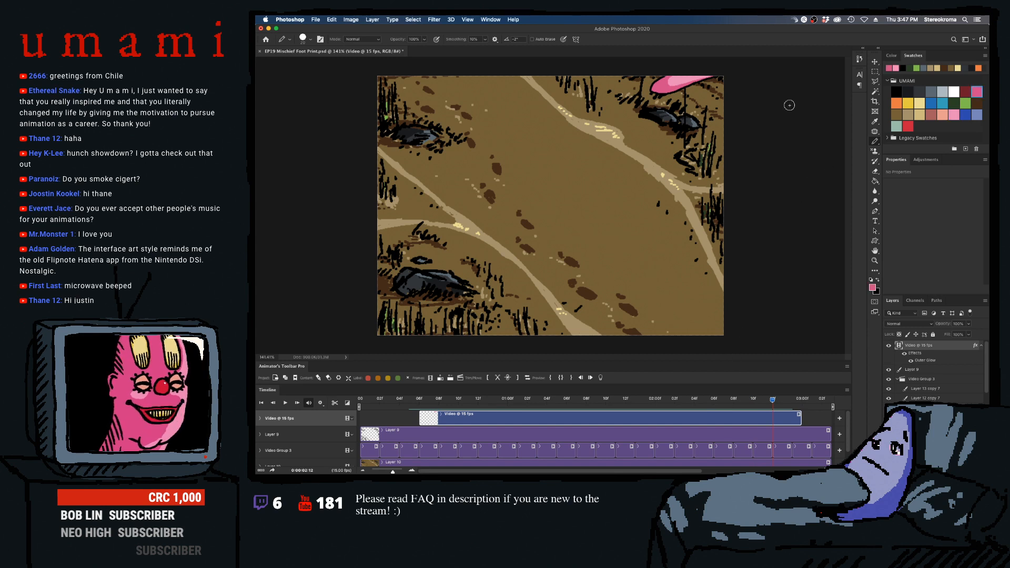
left_click_drag(672, 89, 695, 77)
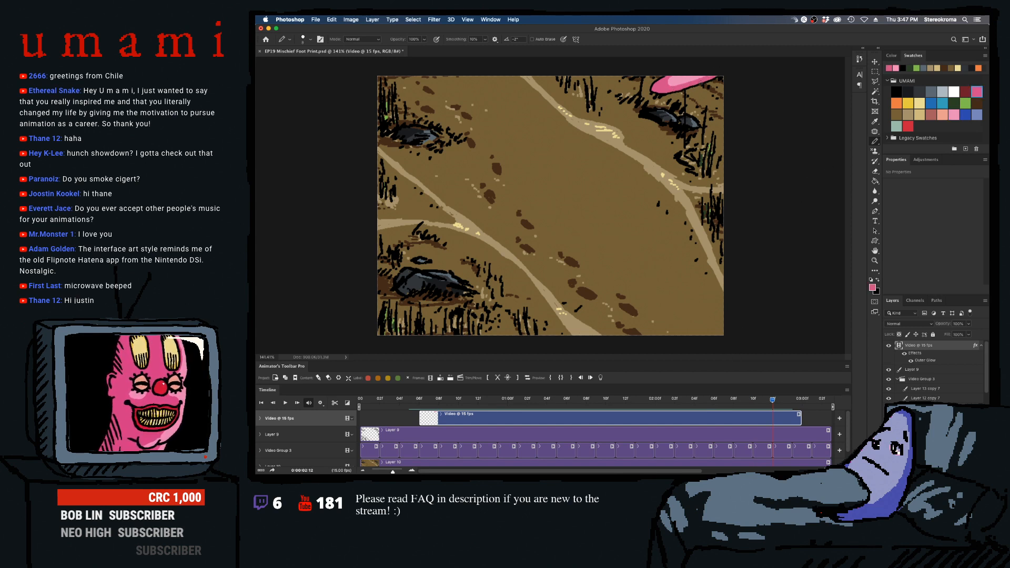
left_click(954, 114)
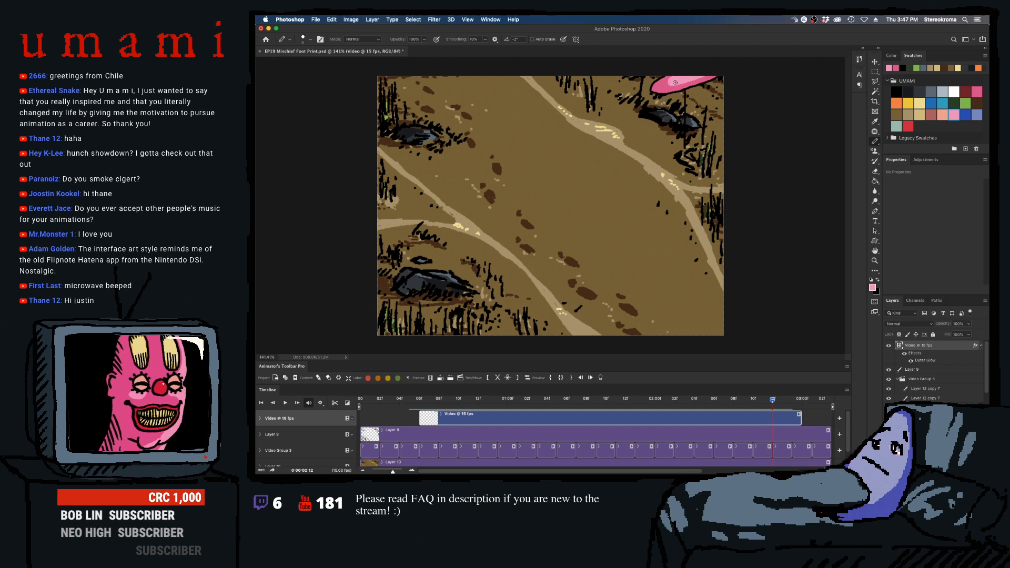
left_click_drag(675, 83, 708, 77)
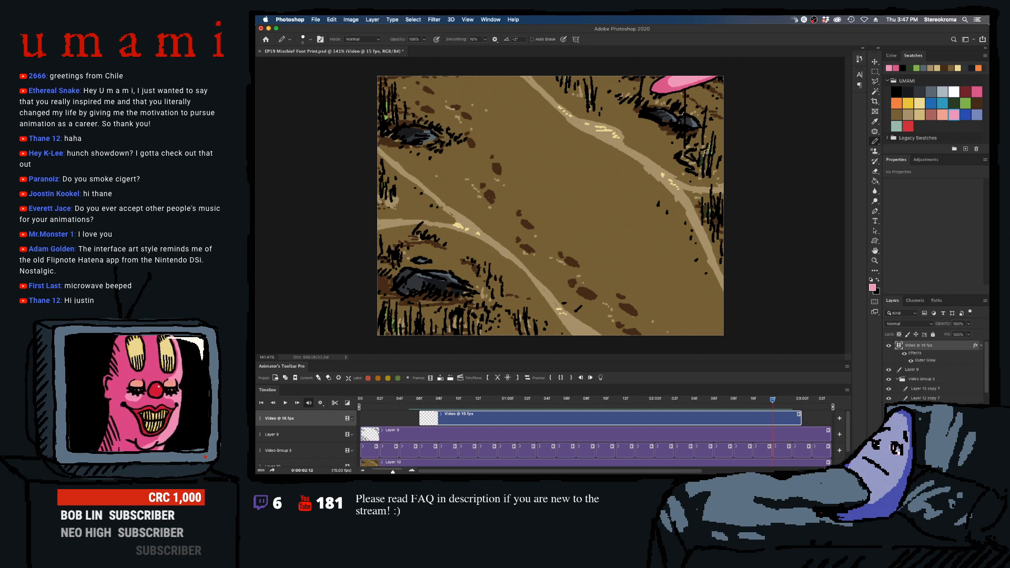
- Move to frame 0:00:02:13, cut the foot down to a small sliver at the canvas's upper edge, and add a light pink highlight
key("Right")
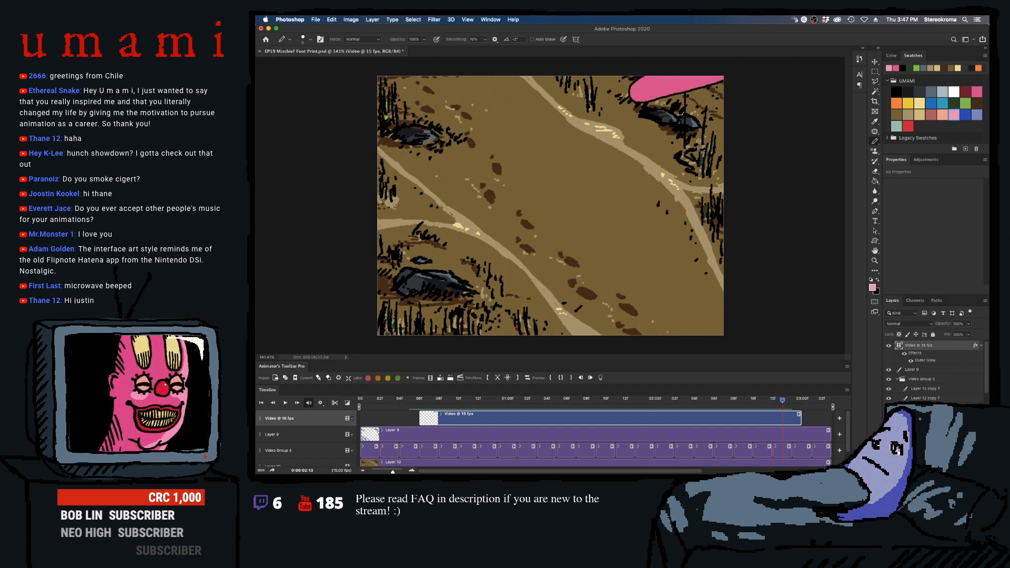
mouse_move(655, 83)
left_mouse_down()
mouse_move(628, 93)
mouse_move(675, 59)
mouse_move(630, 96)
mouse_move(642, 114)
mouse_move(645, 93)
mouse_move(658, 108)
mouse_move(662, 66)
mouse_move(673, 102)
mouse_move(660, 71)
mouse_move(682, 97)
left_mouse_up()
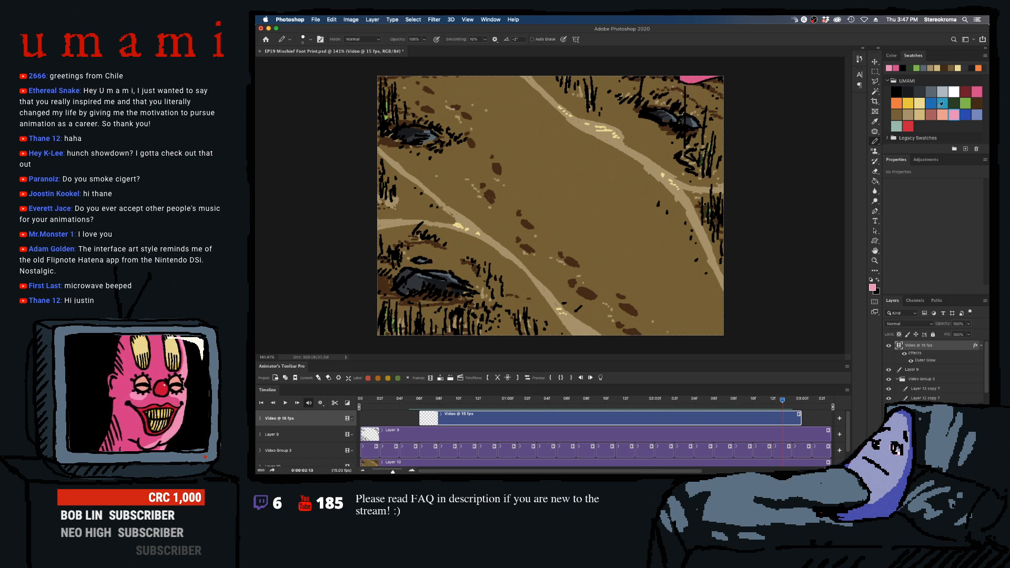
key("]")
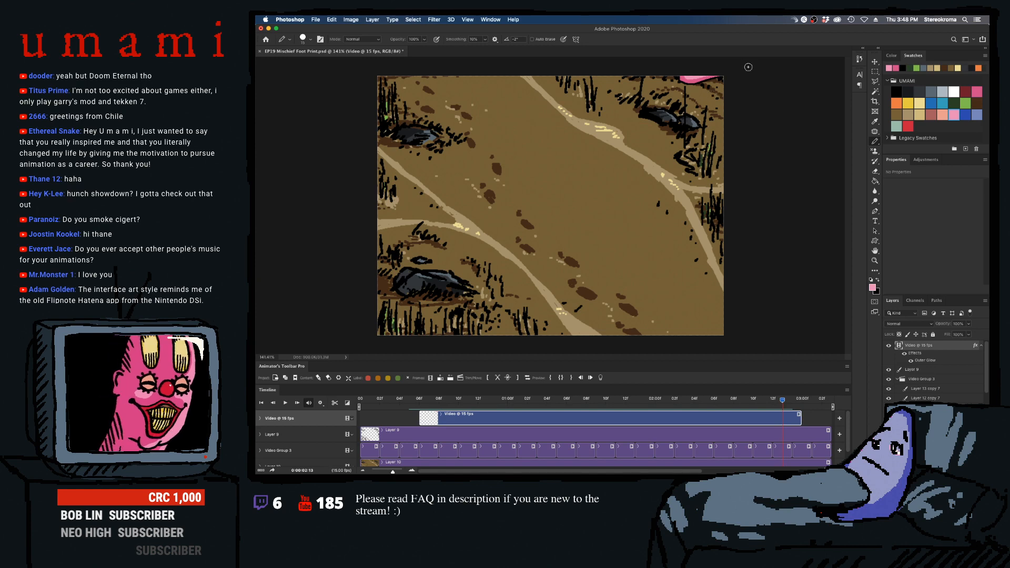
- Remove the foot completely from frame 0:00:02:14 and compare it with the neighbouring frames
key("Right")
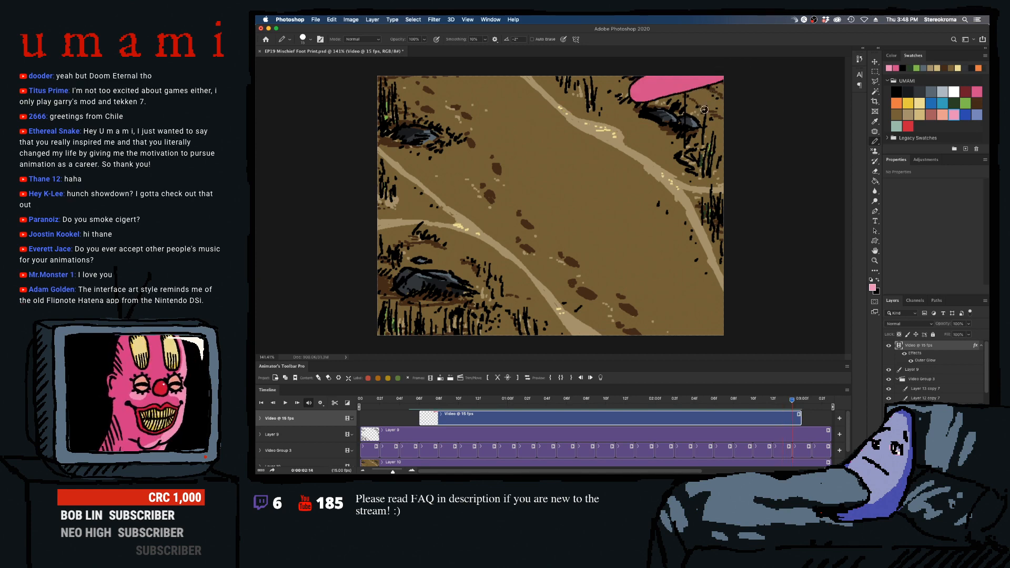
mouse_move(664, 71)
left_mouse_down()
mouse_move(629, 89)
mouse_move(718, 58)
mouse_move(748, 66)
left_mouse_up()
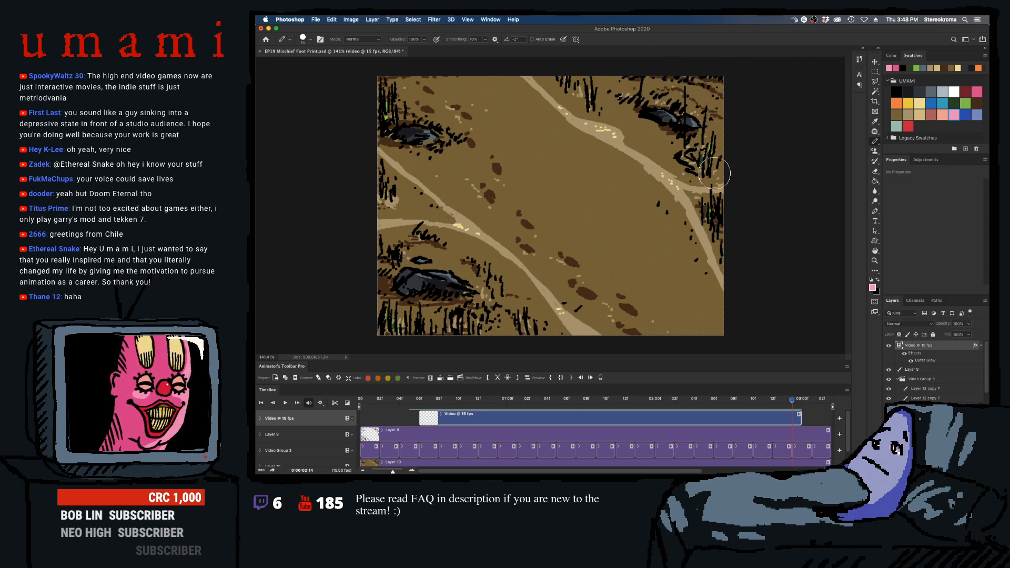
key("Right")
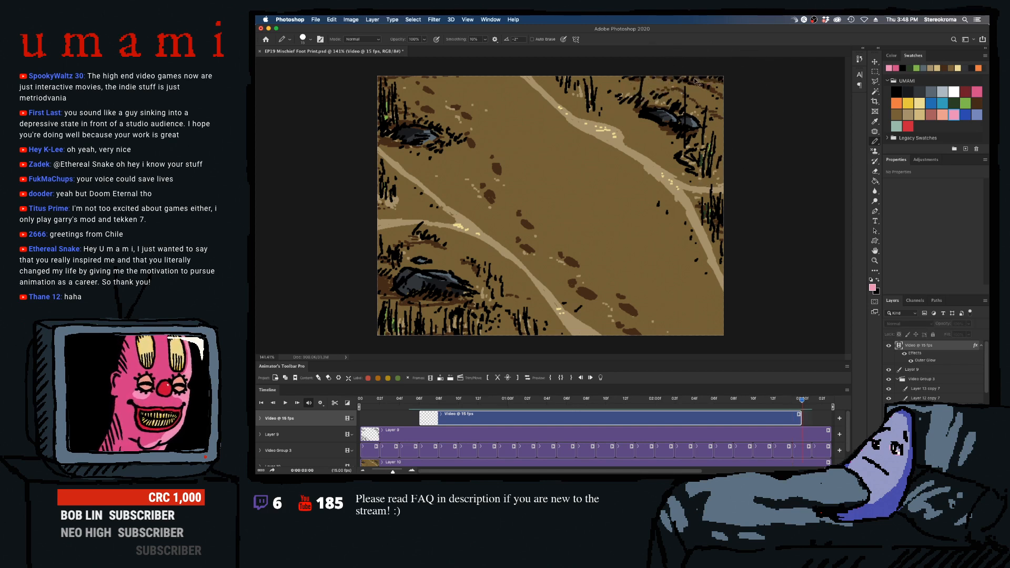
key("Left")
key("Left")
key("Right")
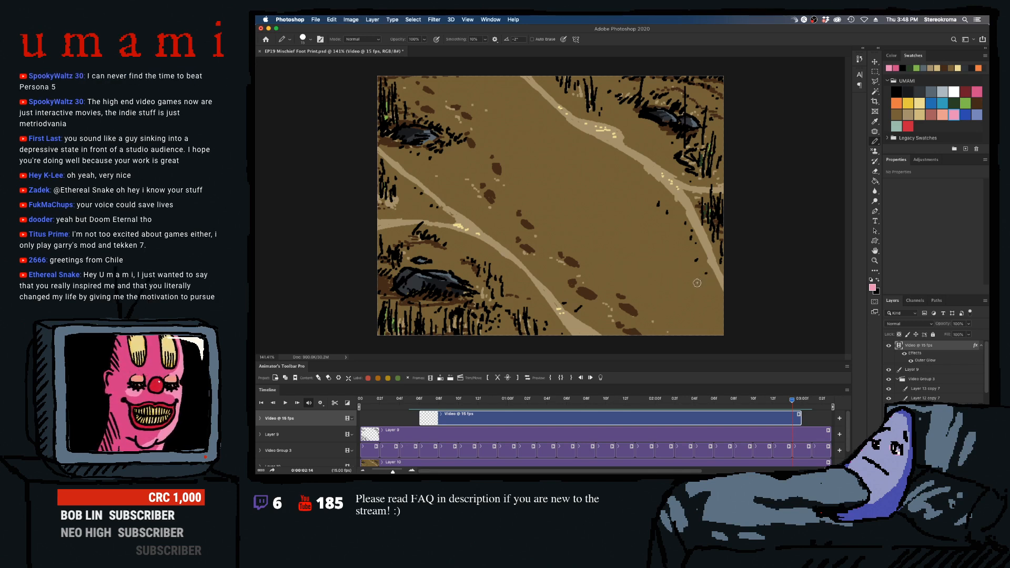
- Scrub back to frame 0:00:01:10 and retouch the planted foot's shading with dark pink before switching back to light pink
left_click_drag(695, 400, 525, 360)
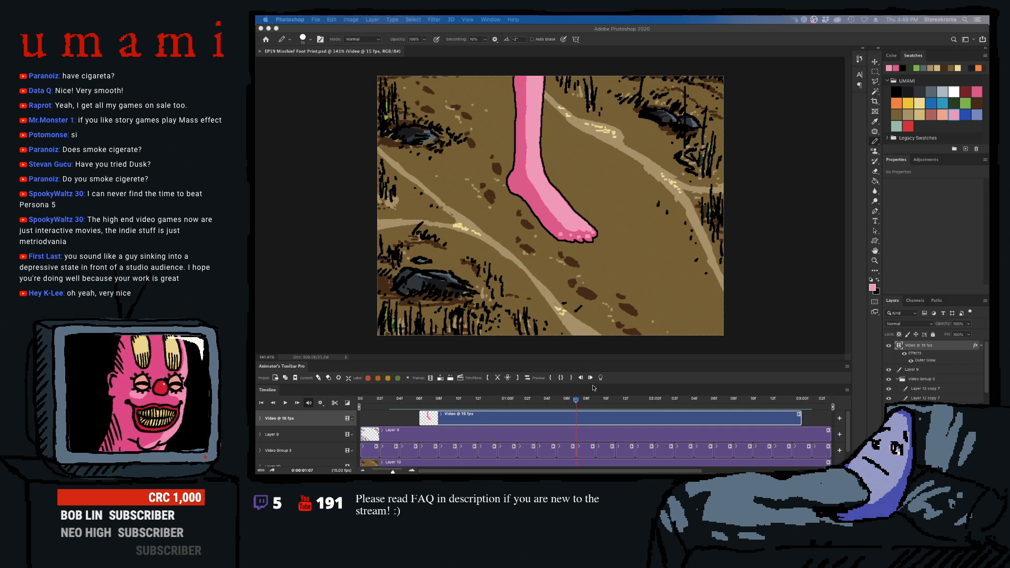
left_click_drag(576, 400, 609, 405)
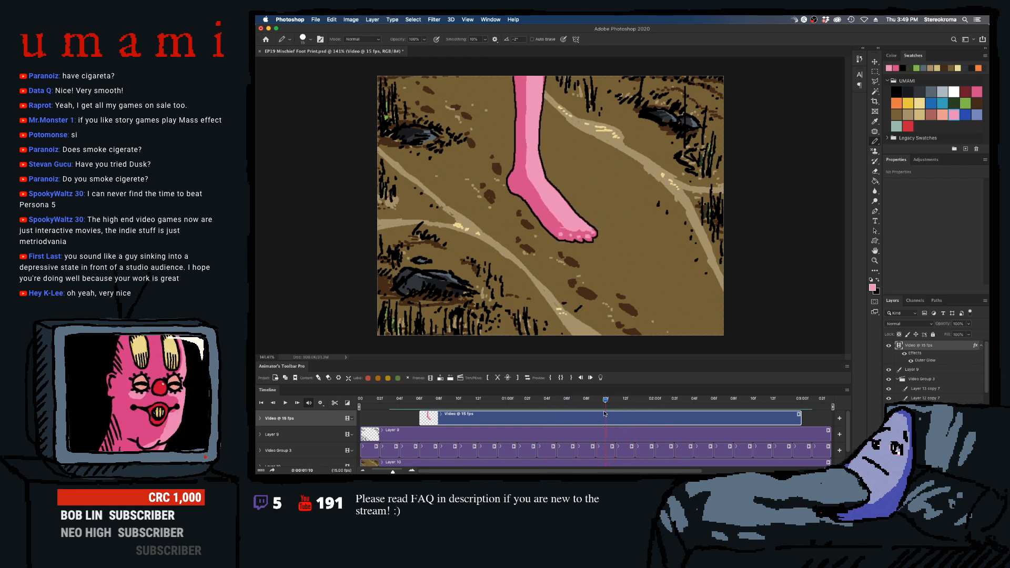
left_click(978, 90)
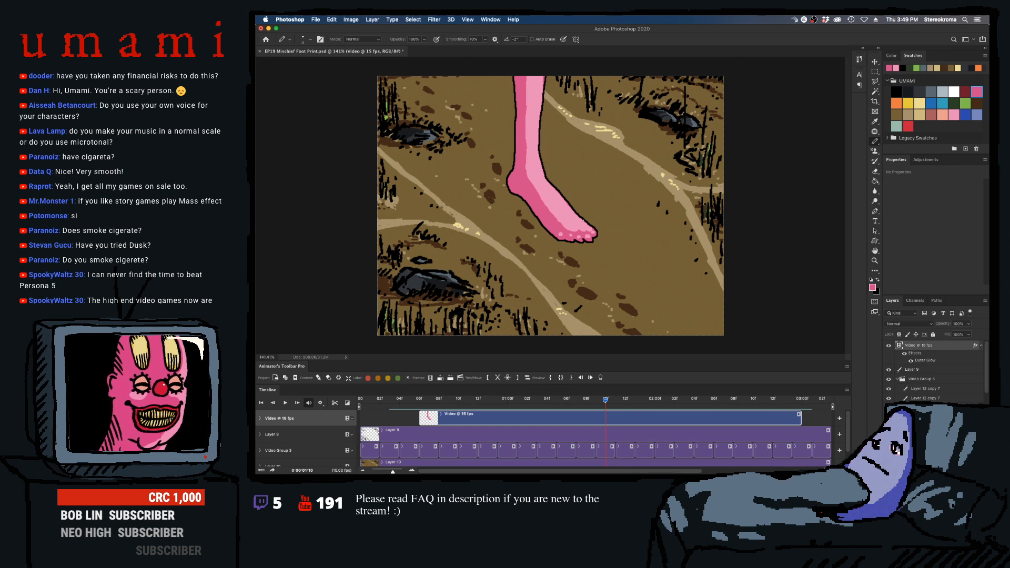
left_click(950, 115)
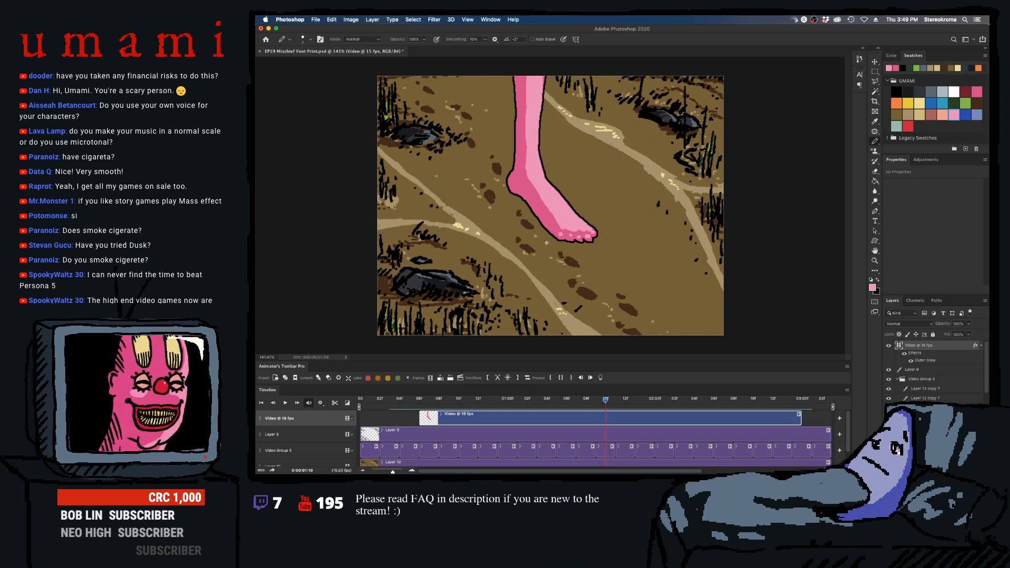
- Refine the edge of the light pink highlight along the foot and heel in frame 0:00:01:10, varying the pencil size
key("bracketright")
key("bracketright")
key("bracketright")
key("bracketright")
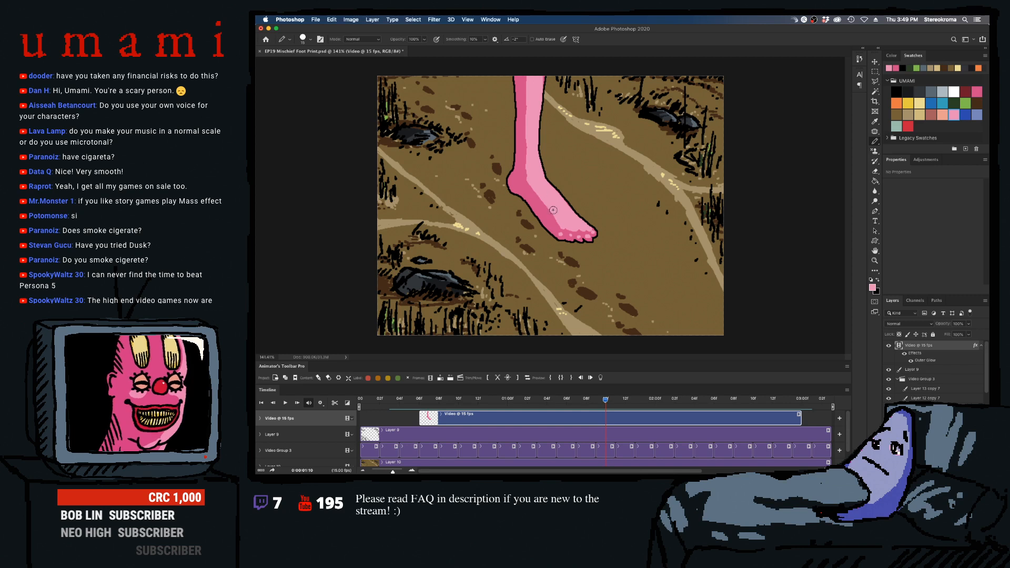
key("bracketleft")
key("bracketleft")
key("bracketleft")
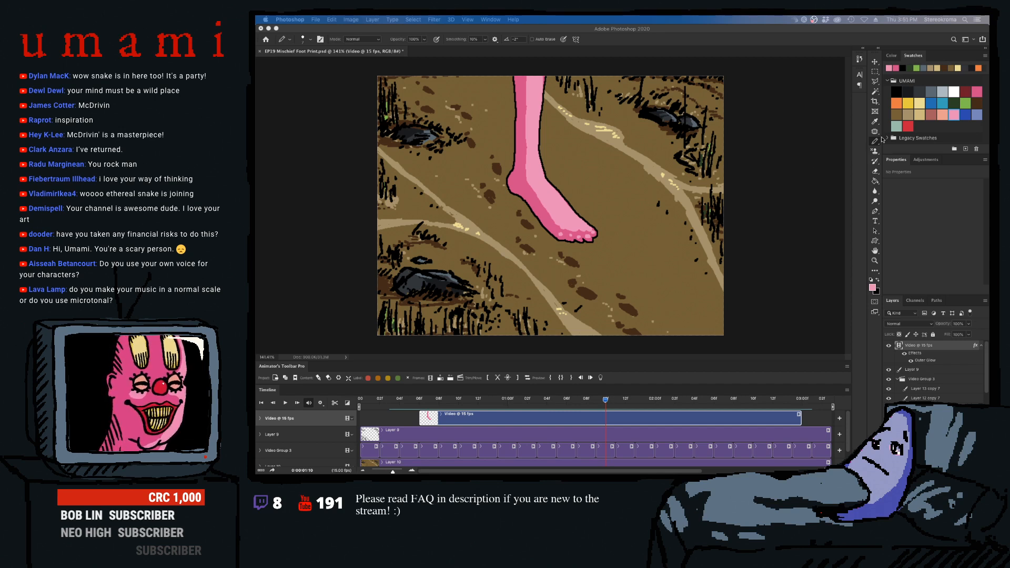
left_click(544, 212)
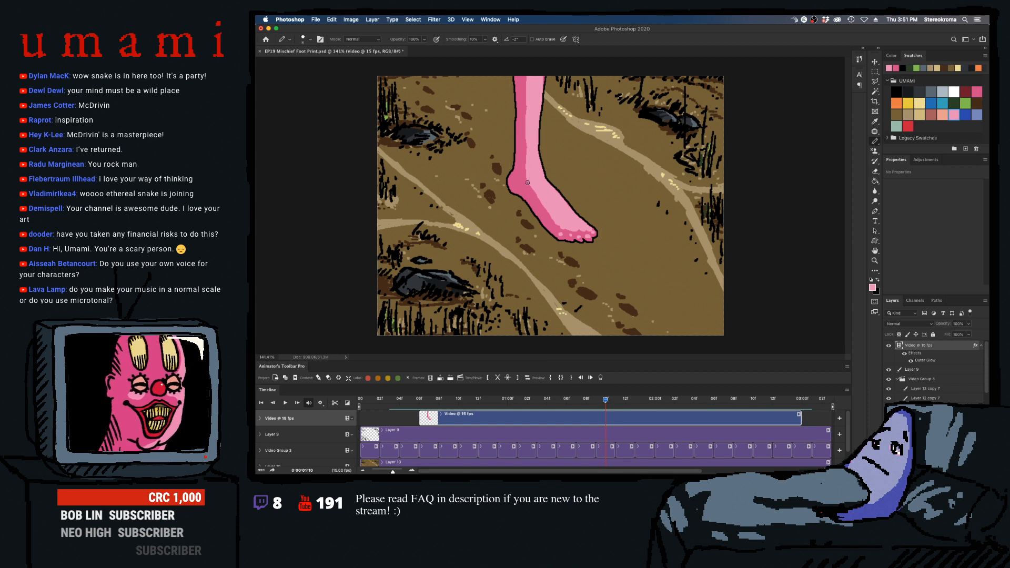
key("bracketright")
key("bracketright")
key("bracketright")
key("bracketright")
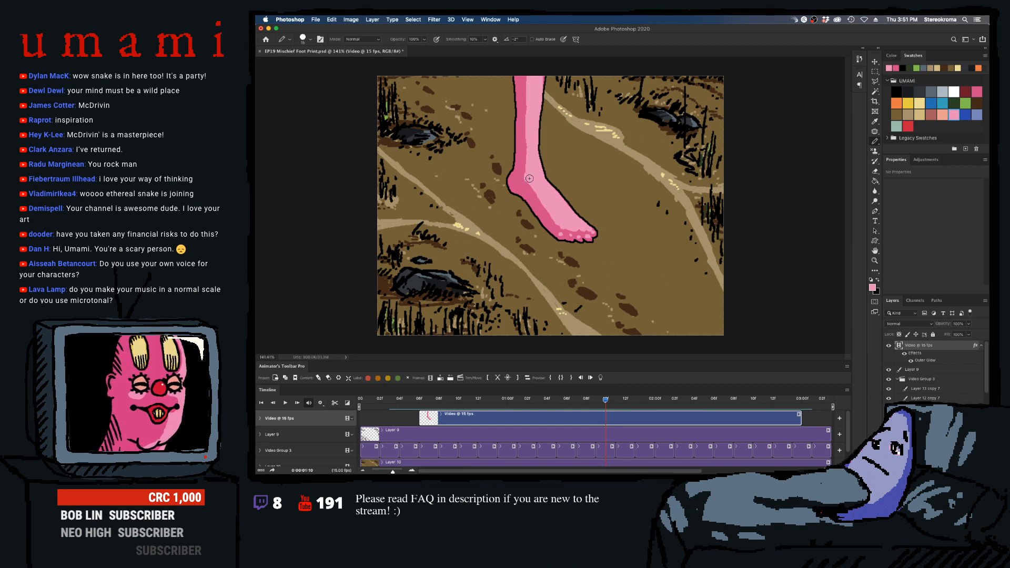
key("bracketleft")
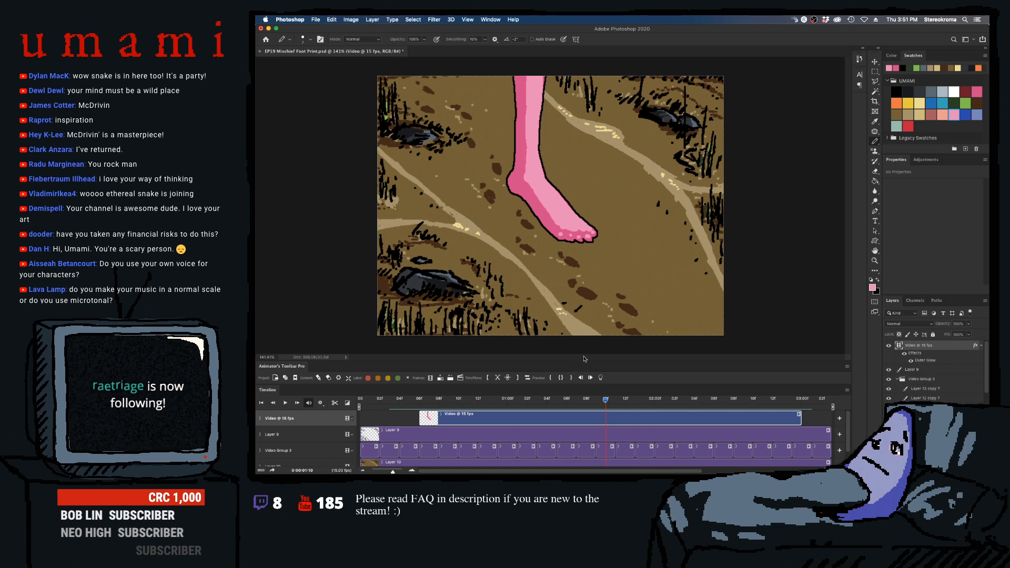
- Scrub through frames 0:00:01:09 to 0:00:01:12 to check the planted foot's shading
mouse_move(606, 401)
left_mouse_down()
mouse_move(583, 403)
mouse_move(614, 405)
mouse_move(598, 406)
left_mouse_up()
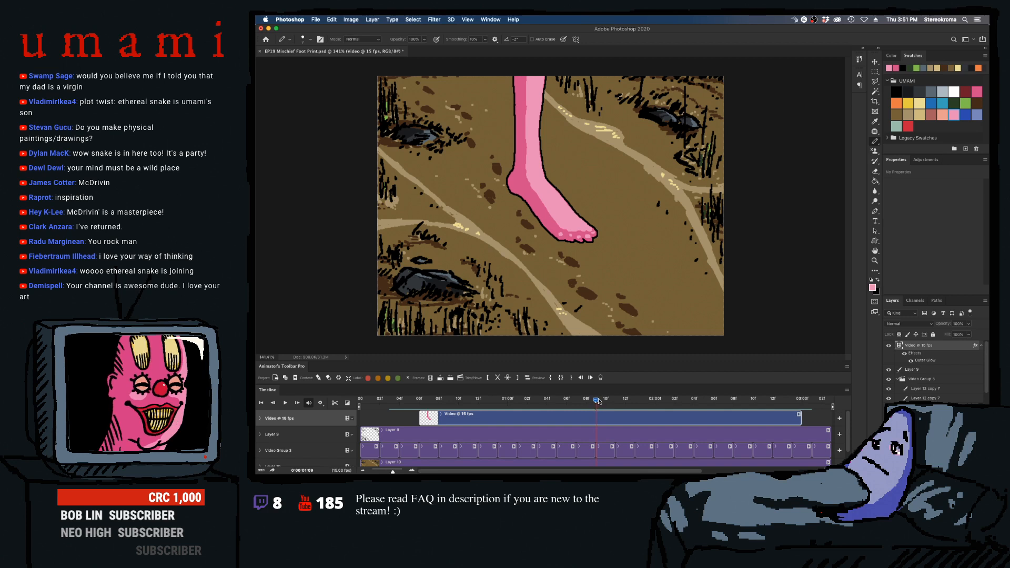
mouse_move(598, 402)
left_mouse_down()
mouse_move(589, 404)
mouse_move(624, 402)
mouse_move(613, 401)
left_mouse_up()
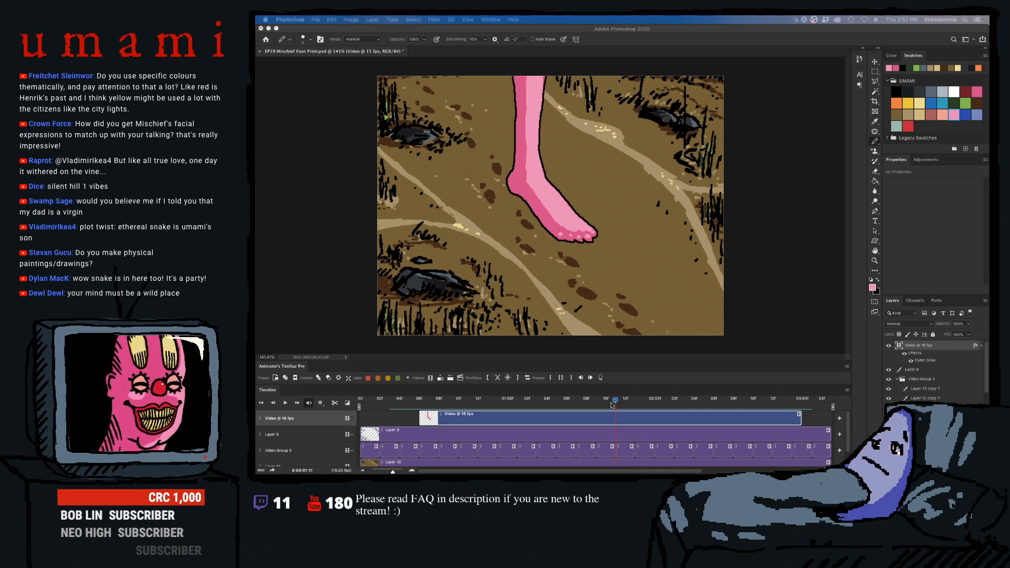
mouse_move(615, 401)
left_mouse_down()
mouse_move(578, 408)
mouse_move(625, 404)
mouse_move(573, 413)
mouse_move(635, 411)
mouse_move(621, 412)
left_mouse_up()
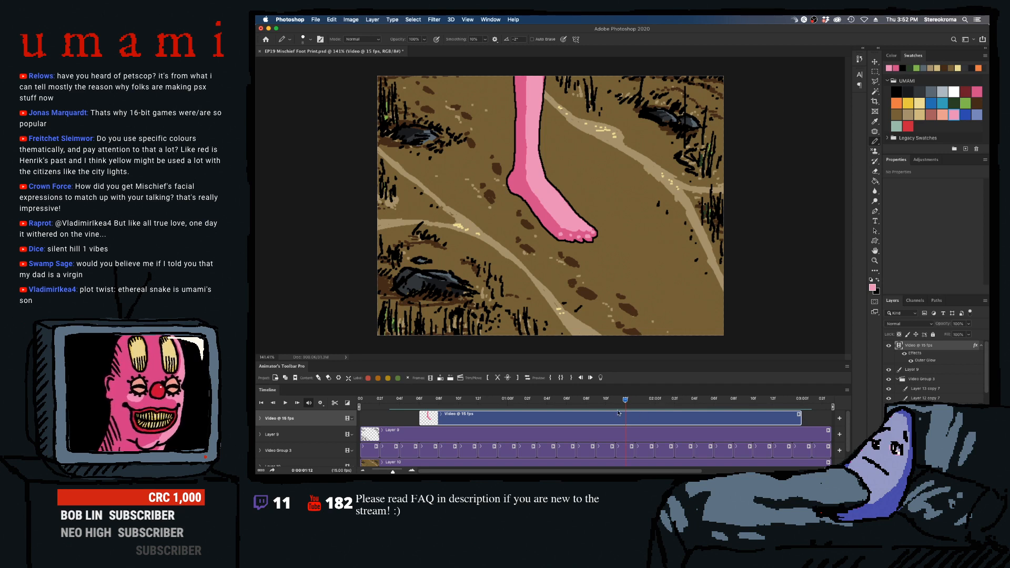
- Examine the planted foot's shading frame by frame from 0:00:01:13 to 0:00:02:04
left_click_drag(626, 401, 636, 399)
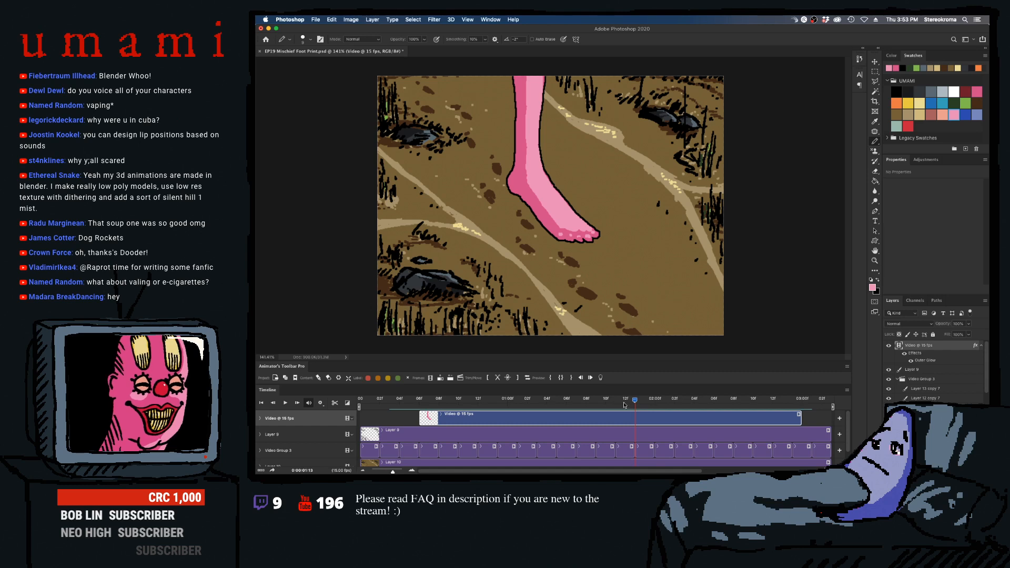
left_click(643, 401)
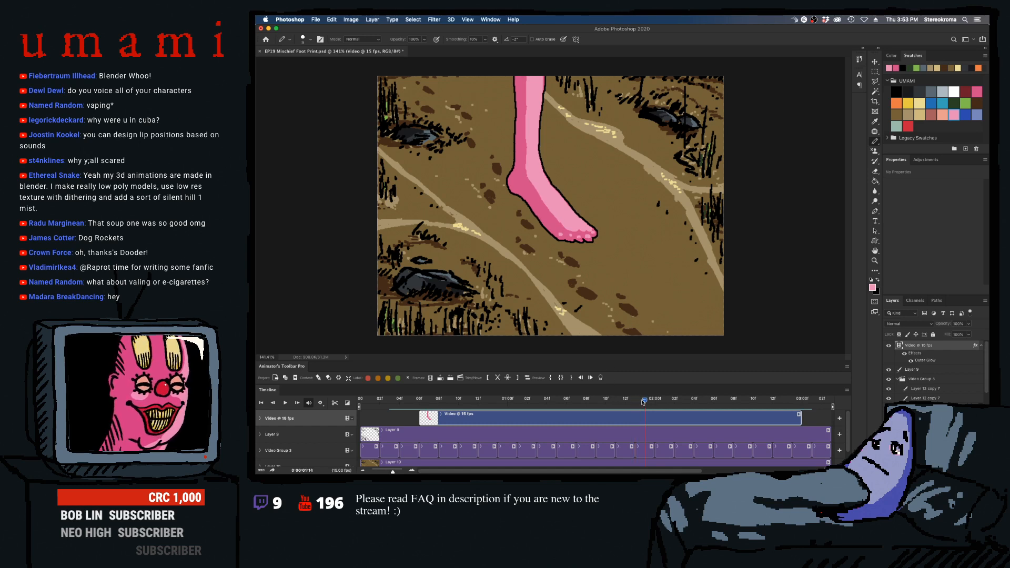
left_click_drag(643, 402, 635, 405)
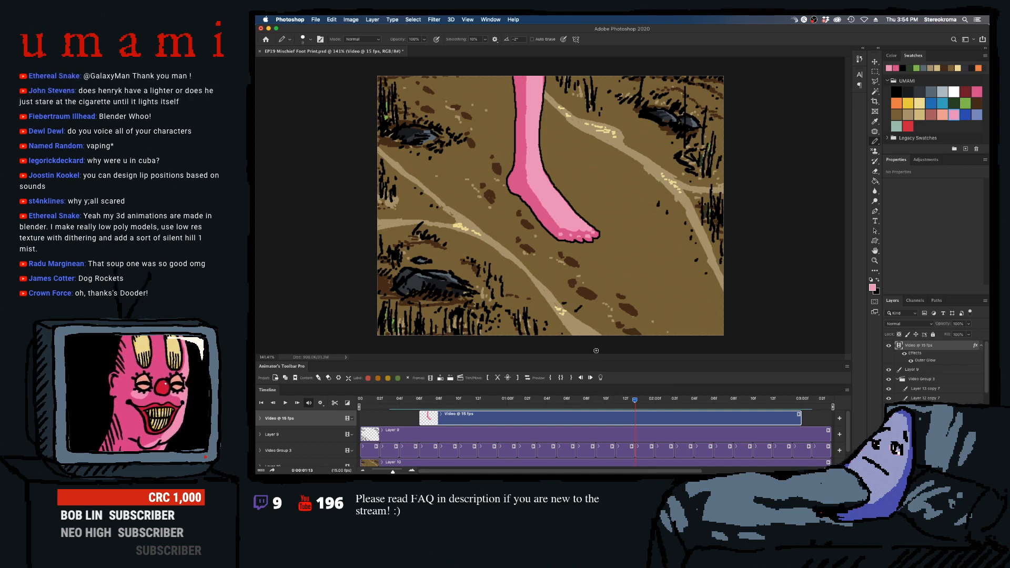
key("Right")
key("Right")
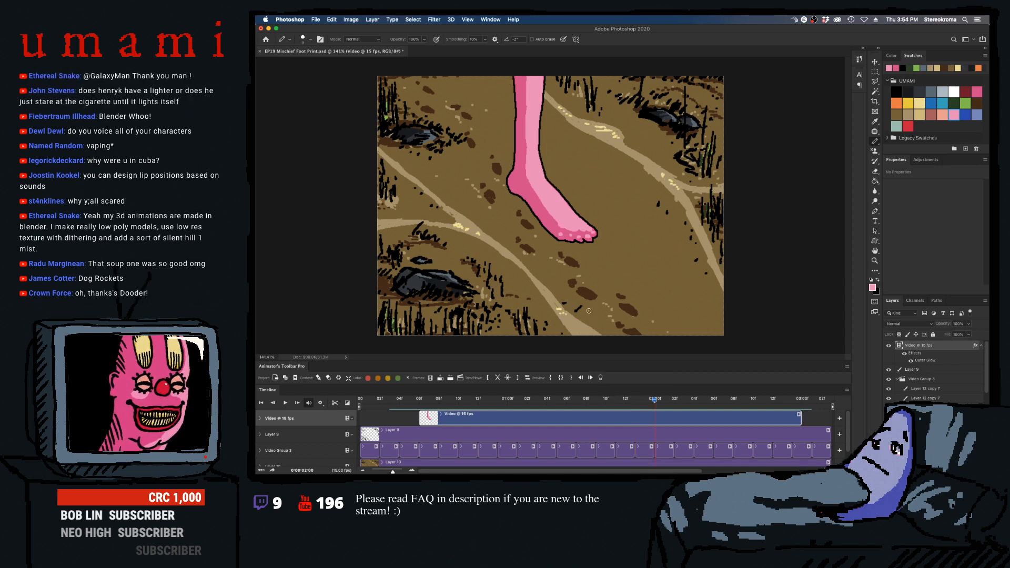
key("Right")
key("Left")
key("Right")
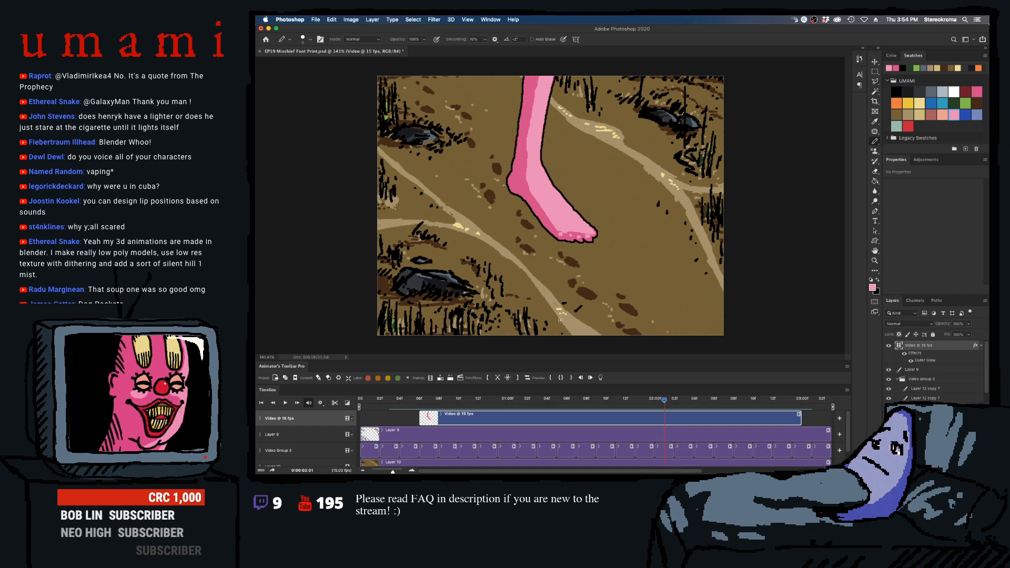
key("Right")
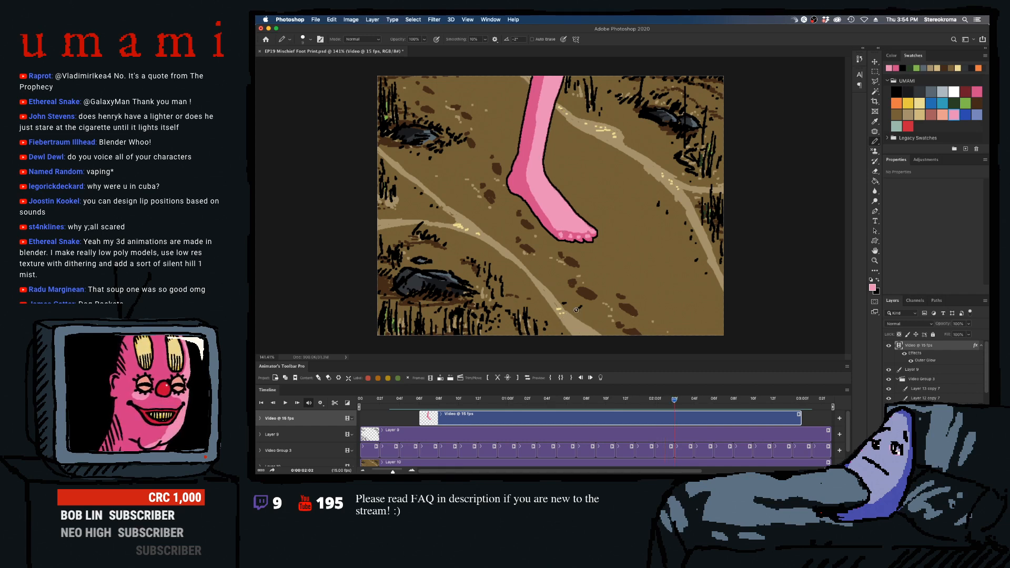
key("Right")
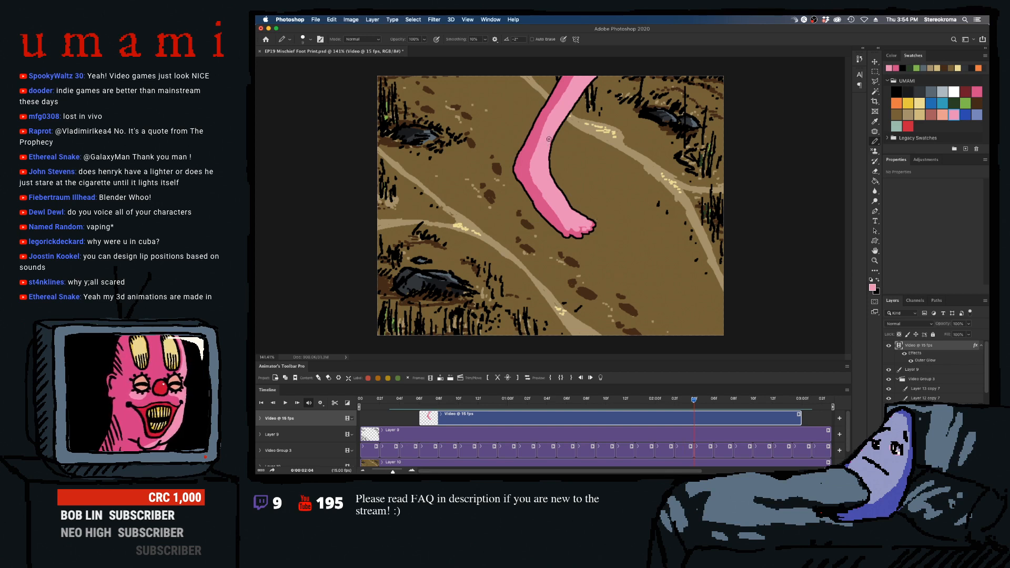
- Compare the lifting foot's frames around 0:00:02:05 with the earlier ones, then return to frame 0:00:02:00
key("Right")
key("Right")
key("Right")
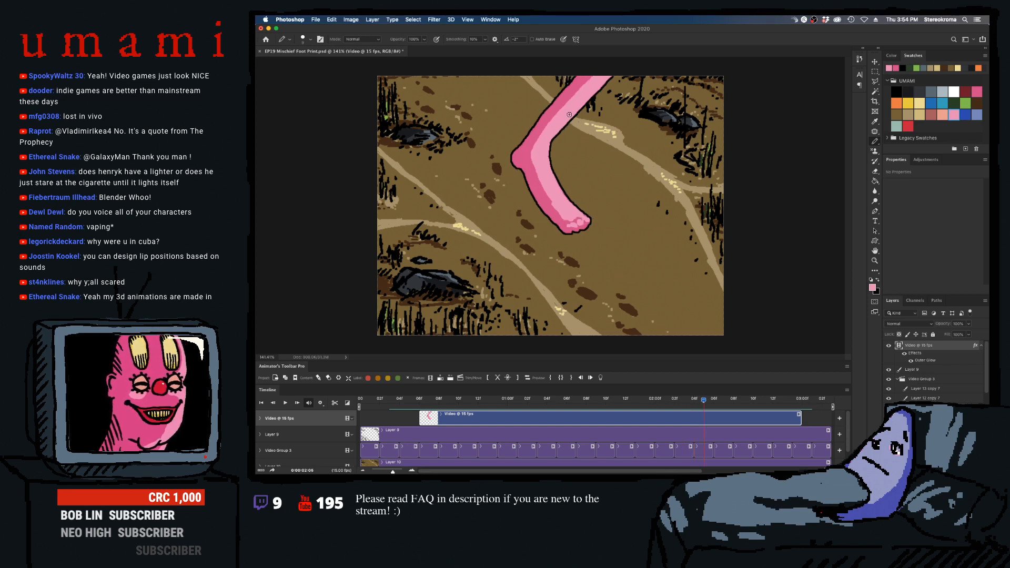
key("Left")
key("Left")
key("Left")
key("Left")
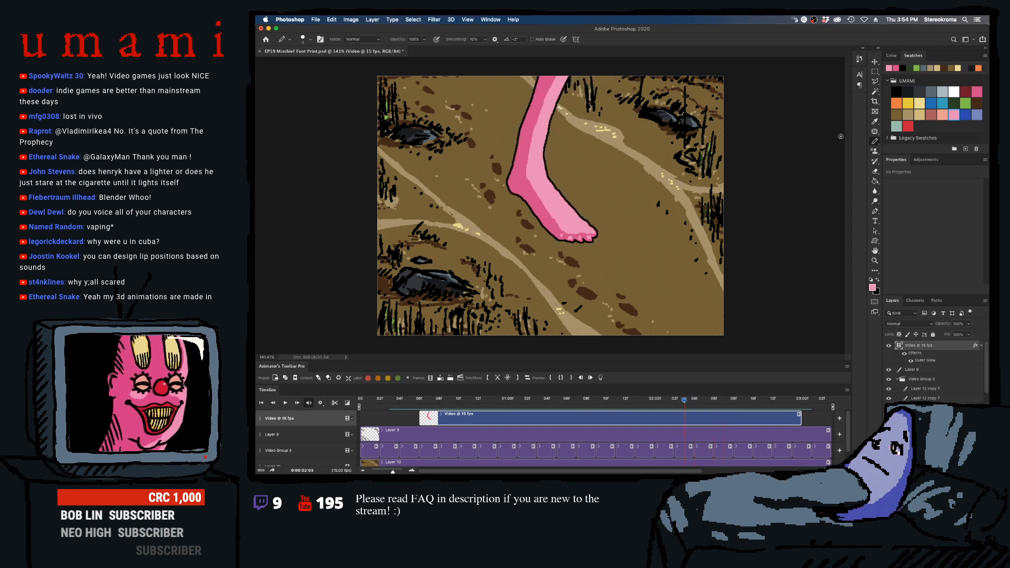
key("Left")
key("x")
key("Left")
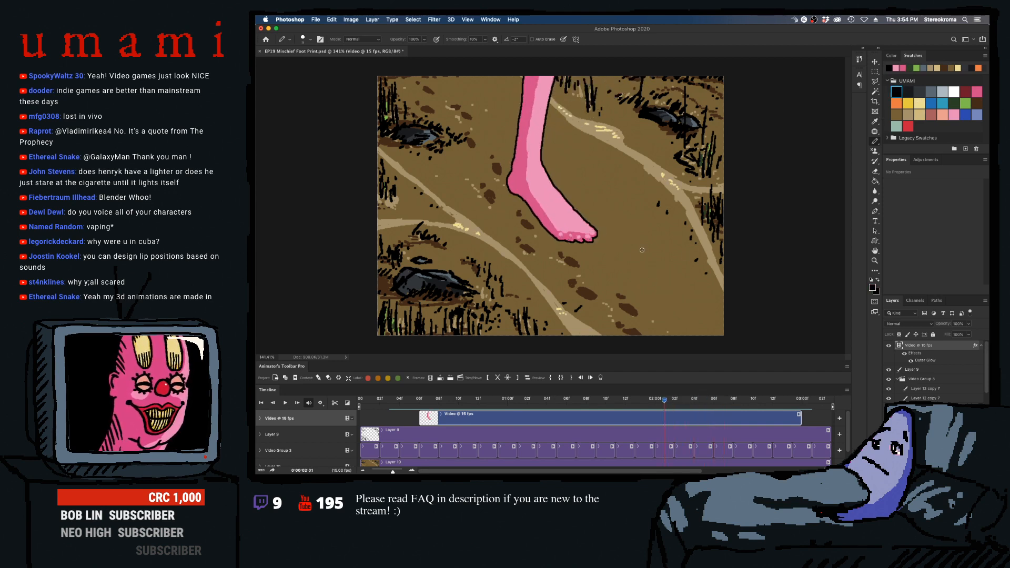
key("Left")
key("Left")
key("Right")
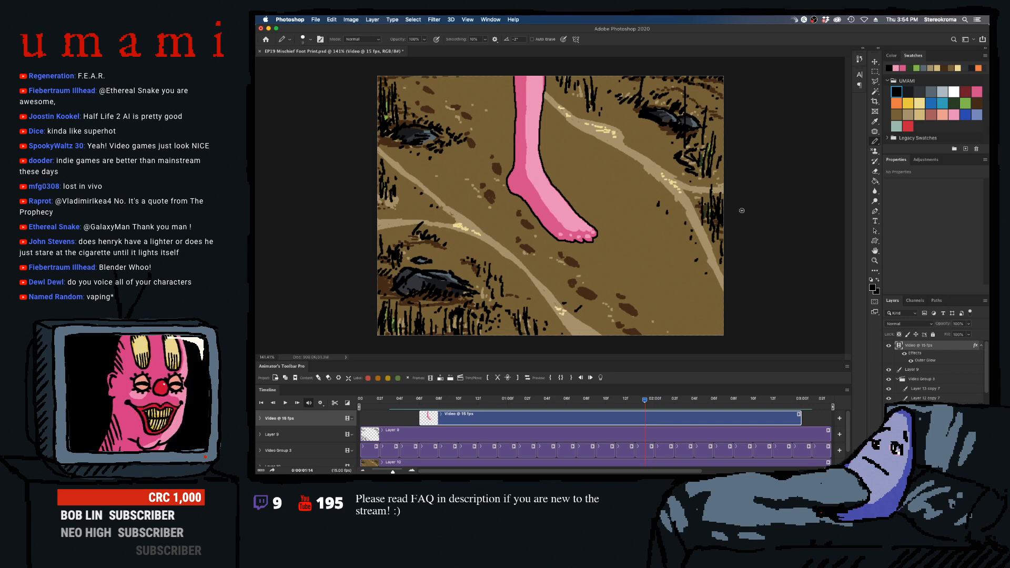
- Add an Inner Shadow effect to the foot's video layer and set its colour to the dark red swatch
double_click(953, 348)
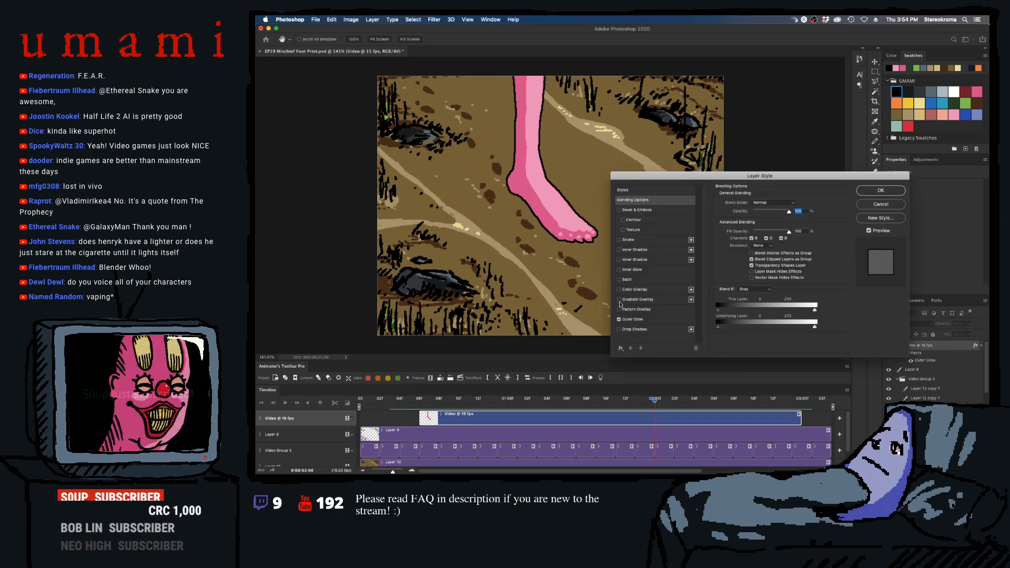
left_click(619, 259)
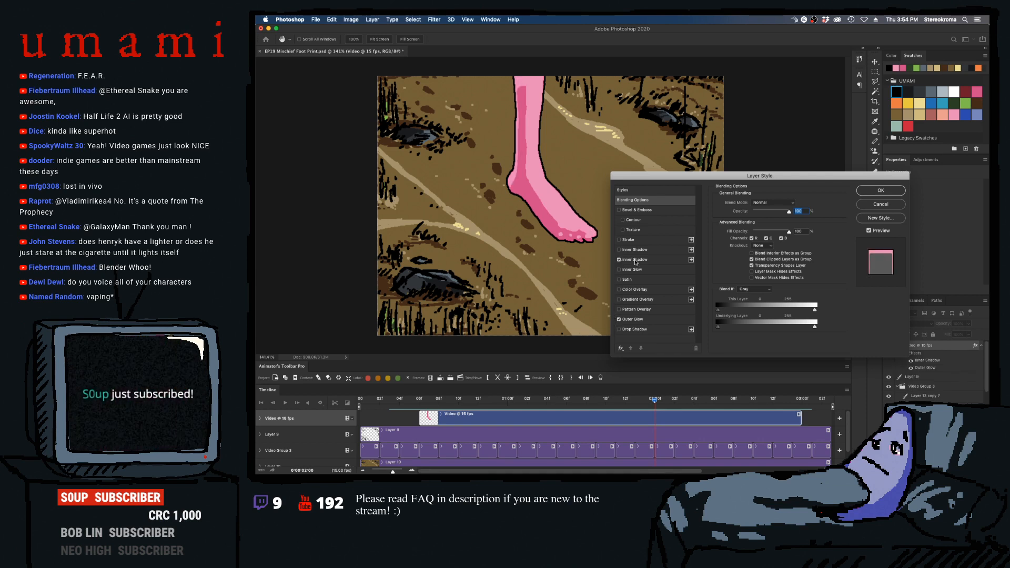
left_click(635, 260)
left_click(793, 203)
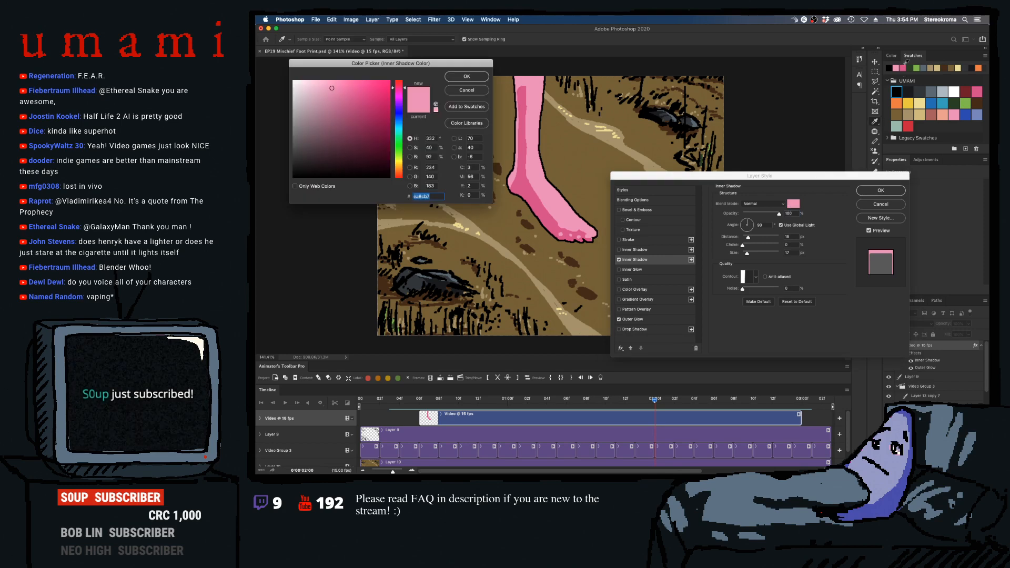
left_click(965, 92)
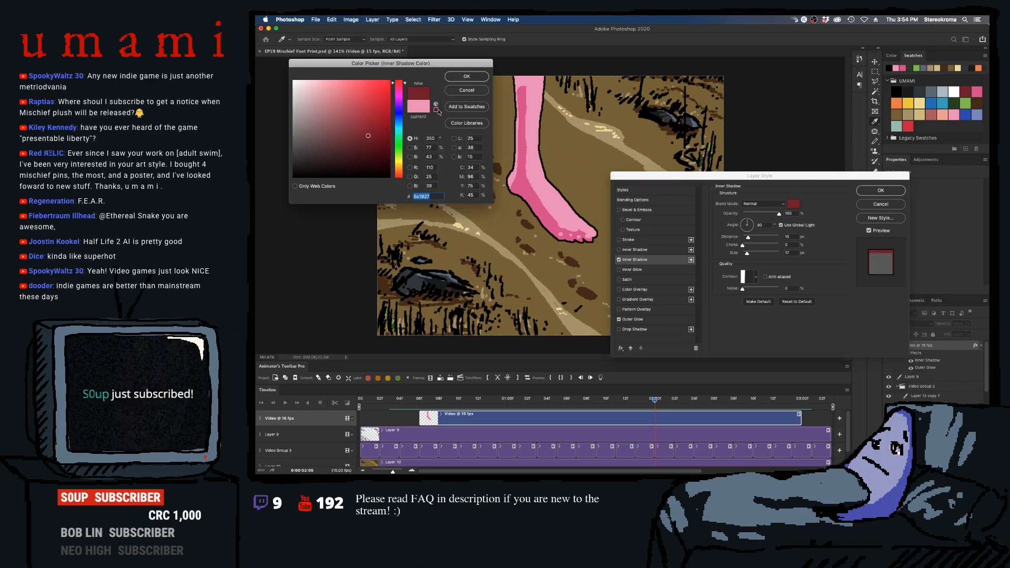
key("Return")
- Set the inner shadow's angle to -170° and size to 0 px, shorten its distance, and apply the layer style
mouse_move(747, 230)
left_mouse_down()
mouse_move(736, 235)
mouse_move(746, 234)
mouse_move(750, 256)
mouse_move(746, 238)
mouse_move(739, 255)
mouse_move(744, 227)
mouse_move(733, 231)
left_mouse_up()
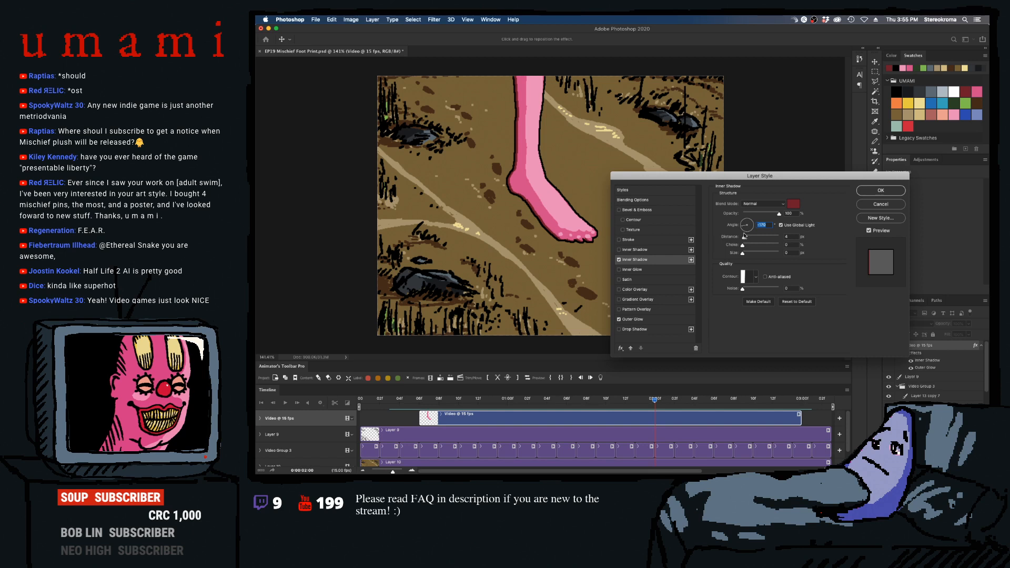
left_click_drag(743, 254, 746, 239)
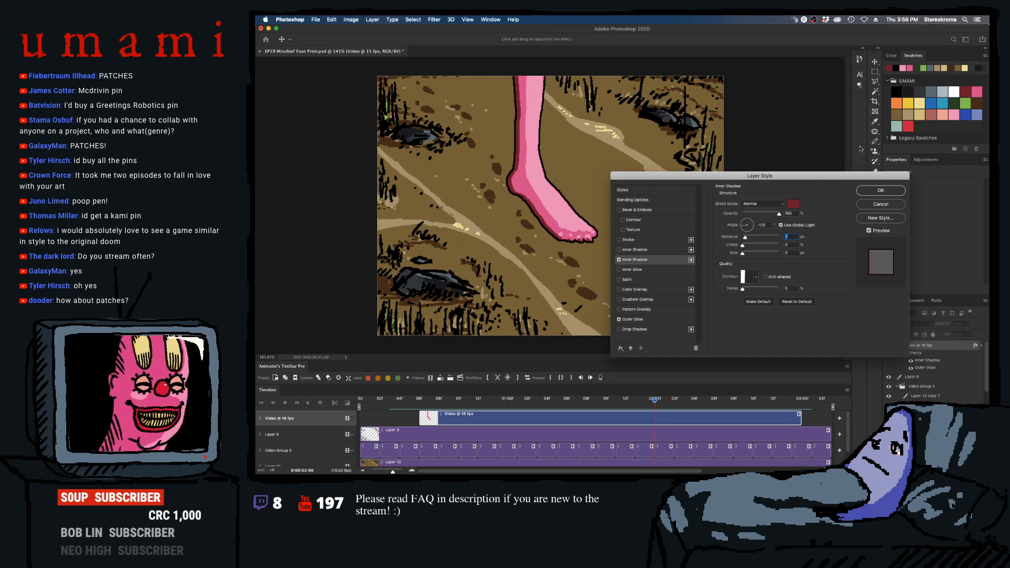
left_click(881, 190)
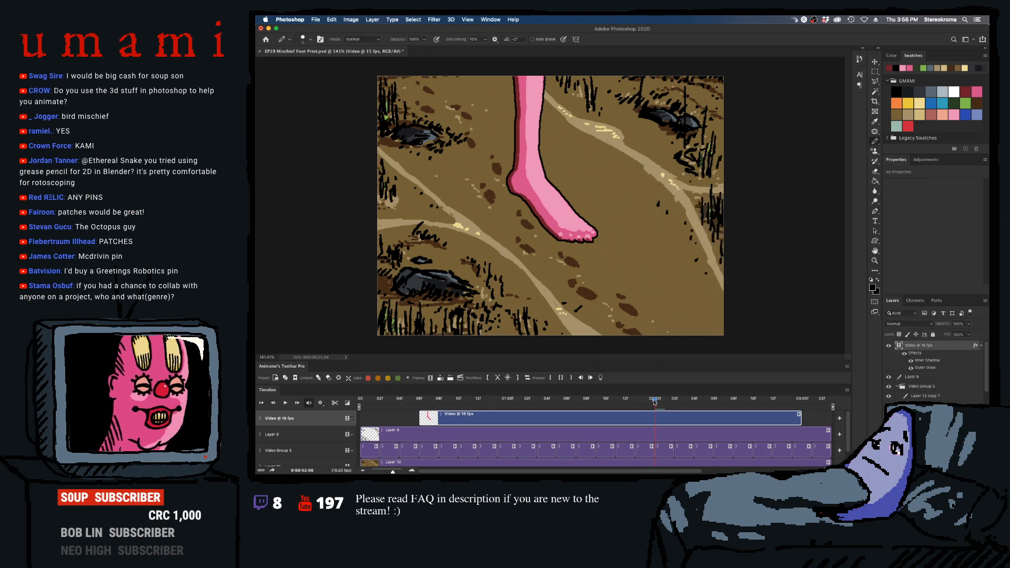
- Play the animation from 0:00:00:04 to review the inner shadow, and scrub through the foot's landing to frame 0:00:01:05
left_click_drag(654, 399, 422, 375)
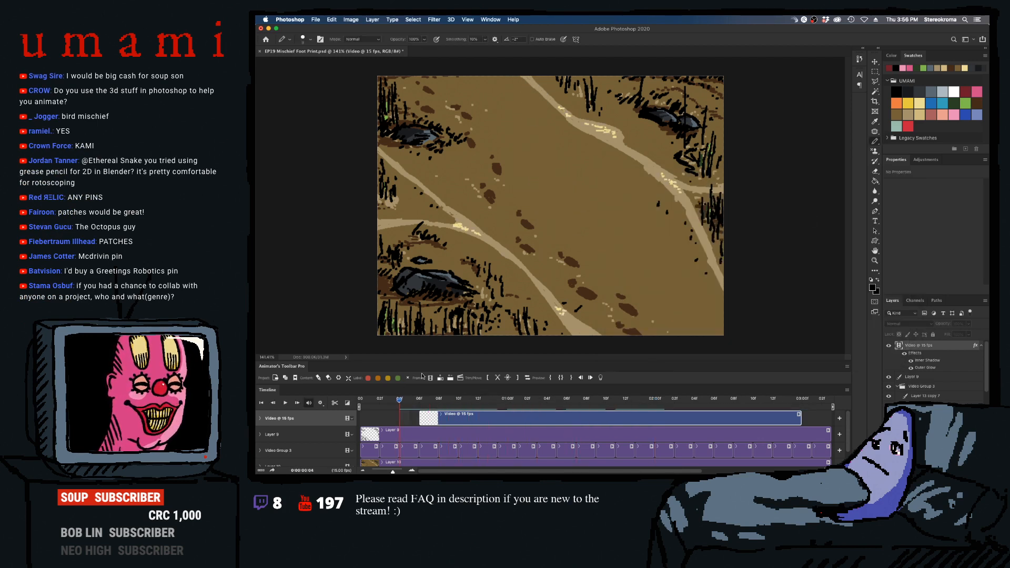
key("space")
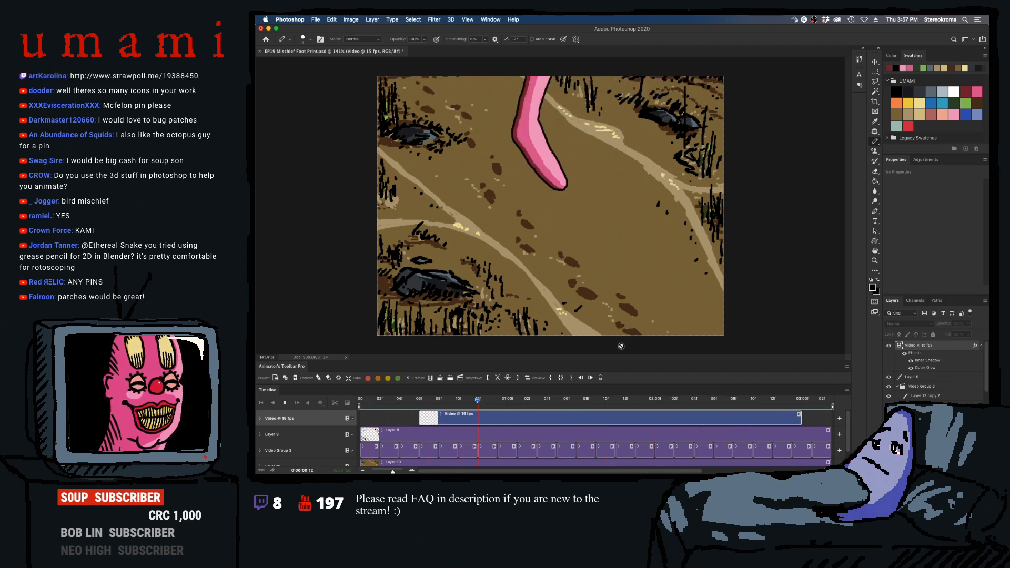
key("space")
left_click_drag(546, 405, 518, 405)
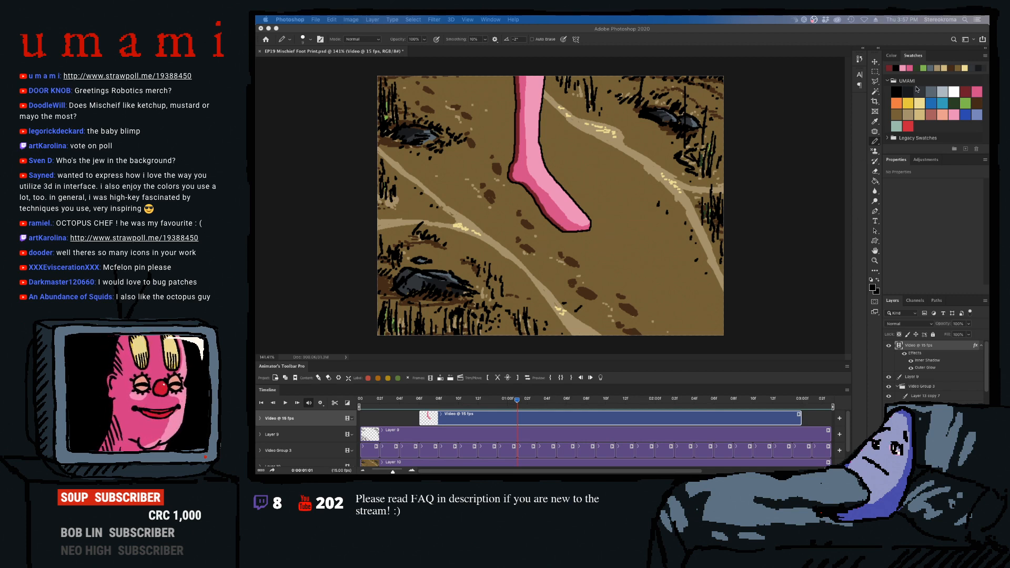
left_click(898, 93)
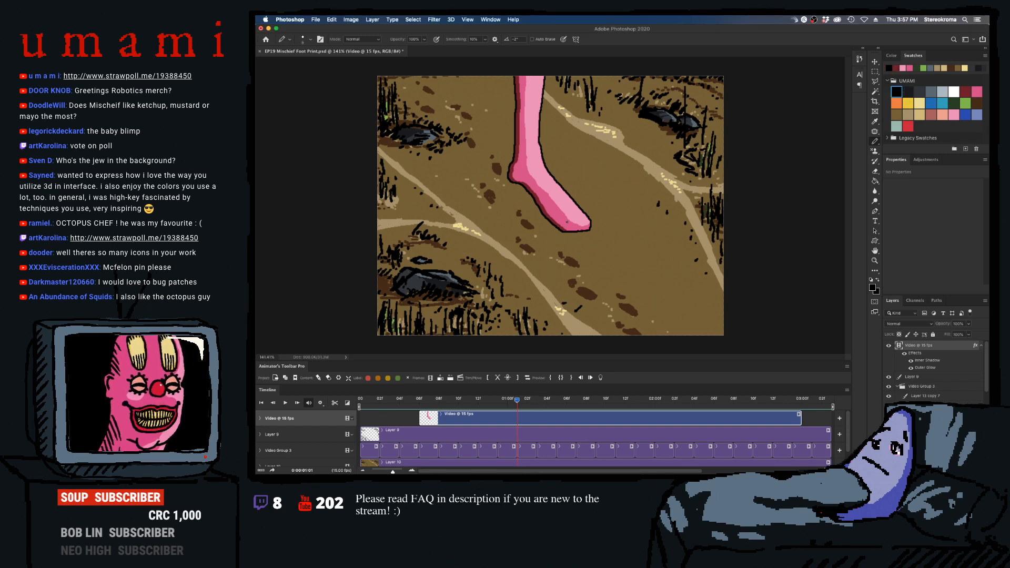
left_click_drag(517, 400, 557, 394)
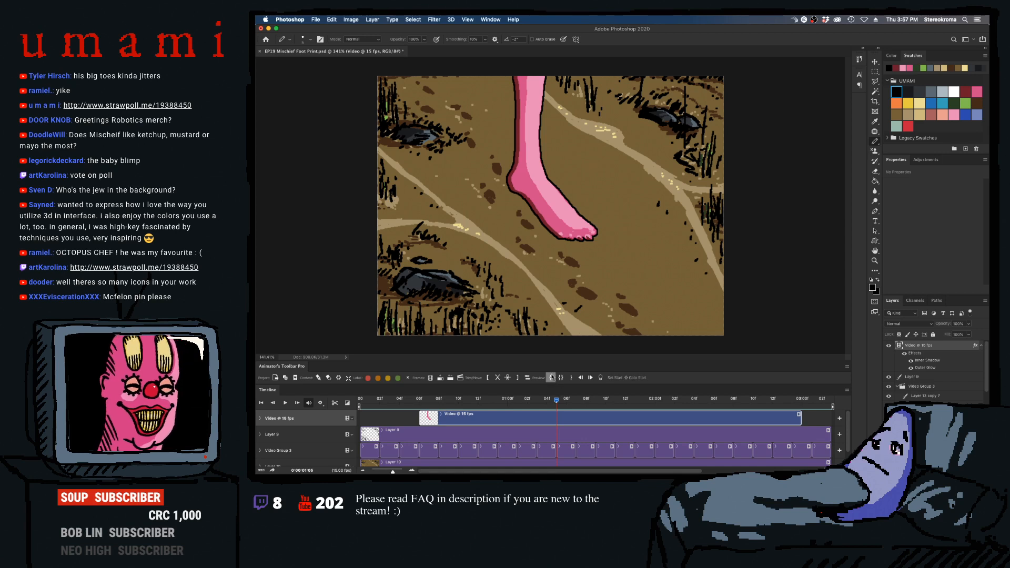
- Save the document, add a new animation layer above the foot's video layer, and stretch its clip from the video's start to 0:00:02:00
key("super+s")
left_click(543, 428)
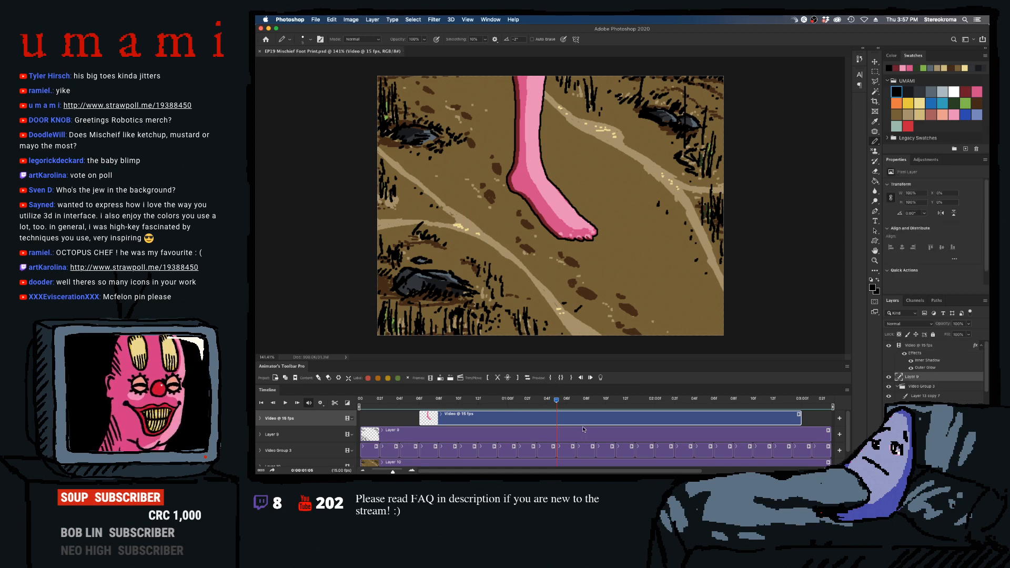
left_click(440, 377)
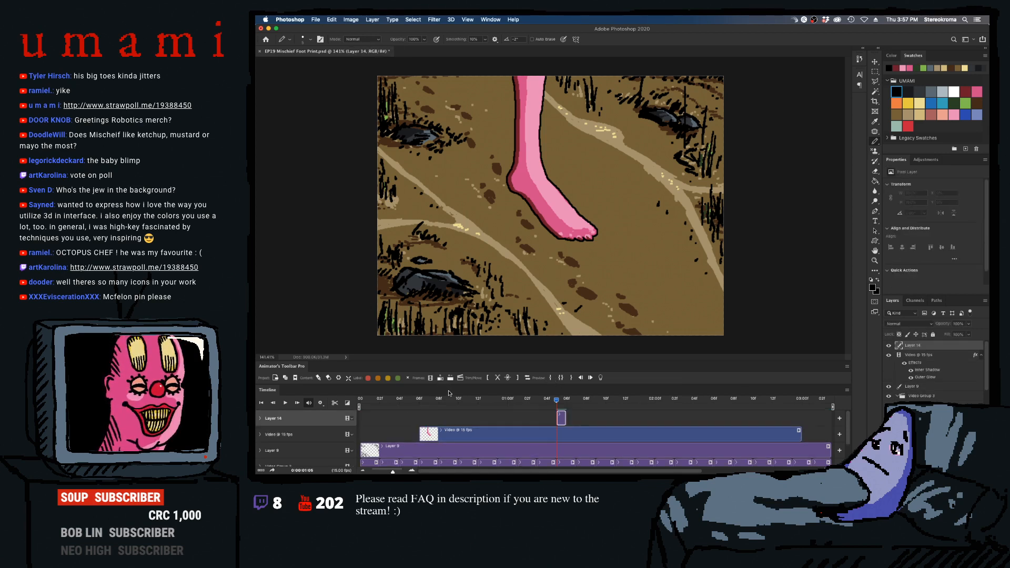
left_click_drag(565, 418, 789, 417)
left_click_drag(597, 418, 460, 411)
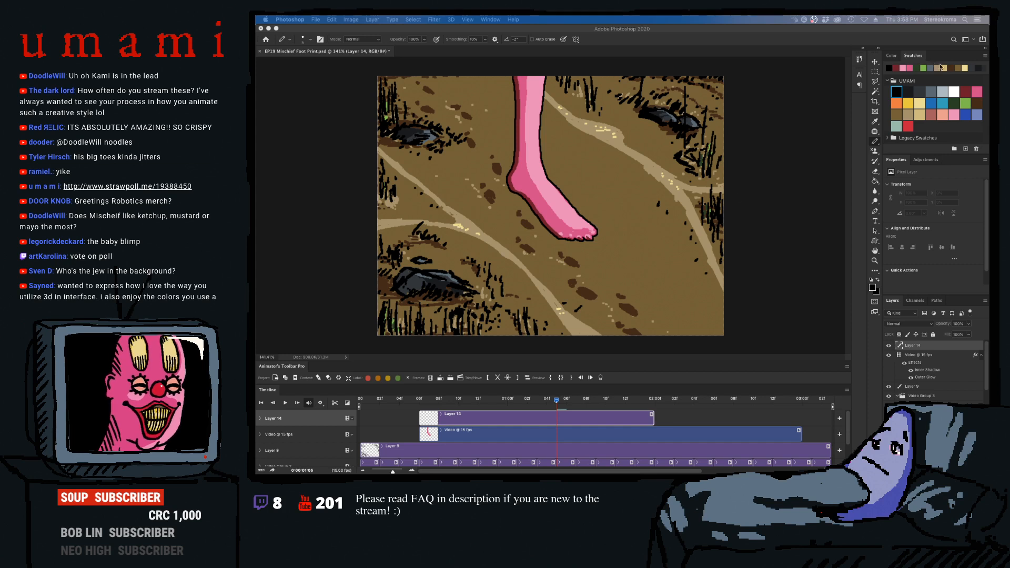
- Paint the ground's brown over the planted foot's lower outline from heel to toes on the new layer, undoing a test stroke first
left_click(962, 94)
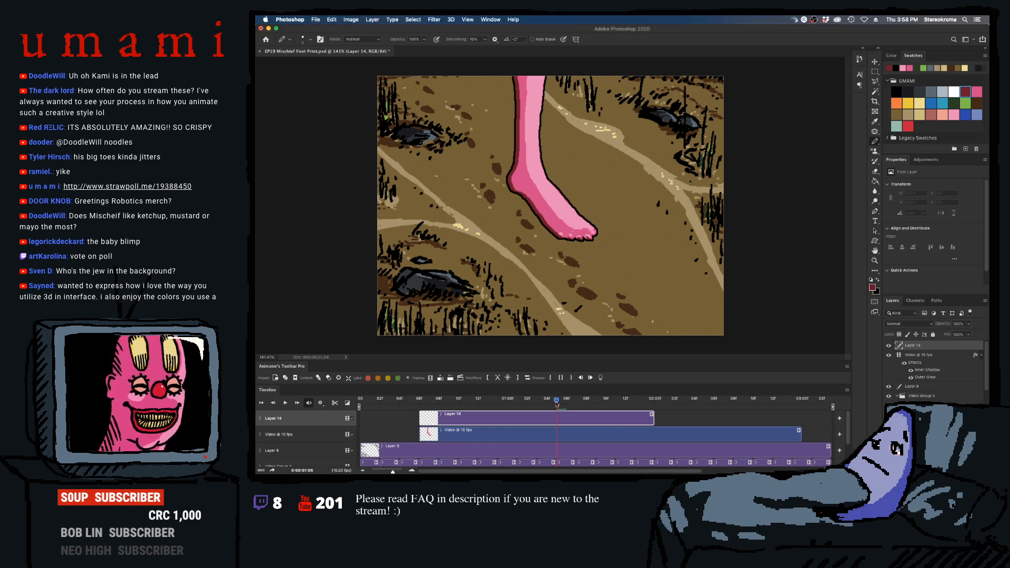
left_click(907, 114)
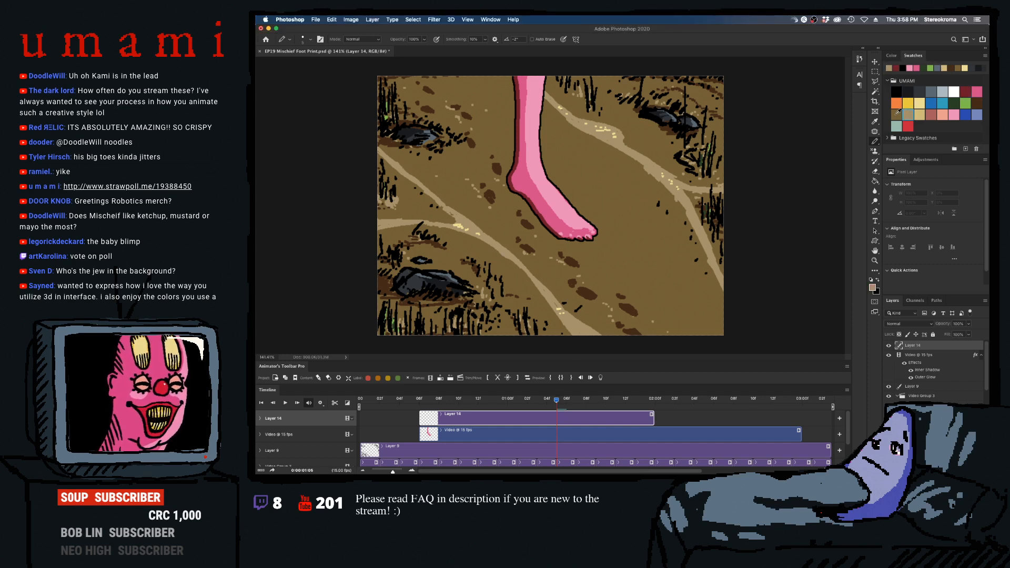
left_click(895, 114)
left_click_drag(599, 230, 570, 239)
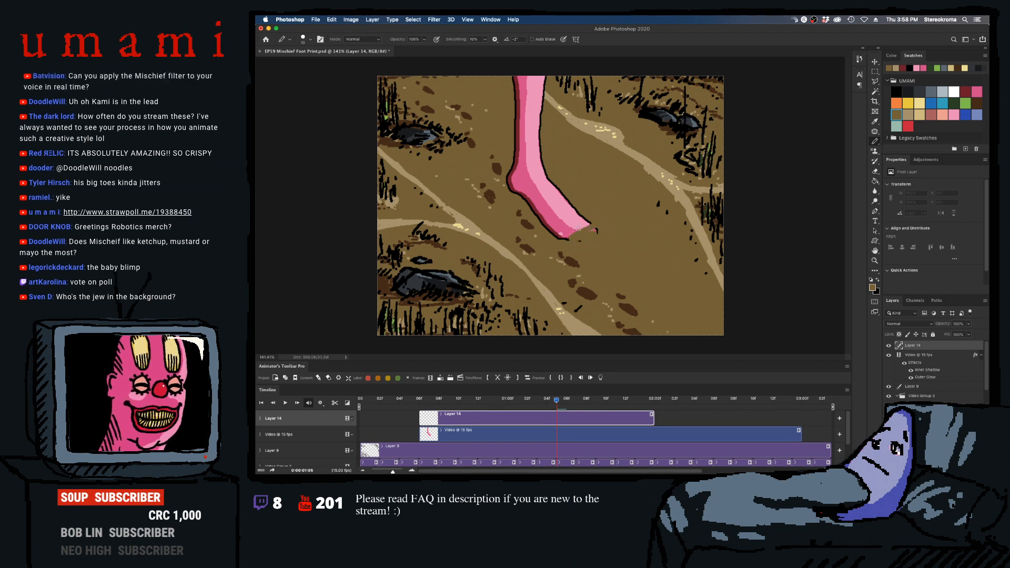
key("super+z")
key("bracketright")
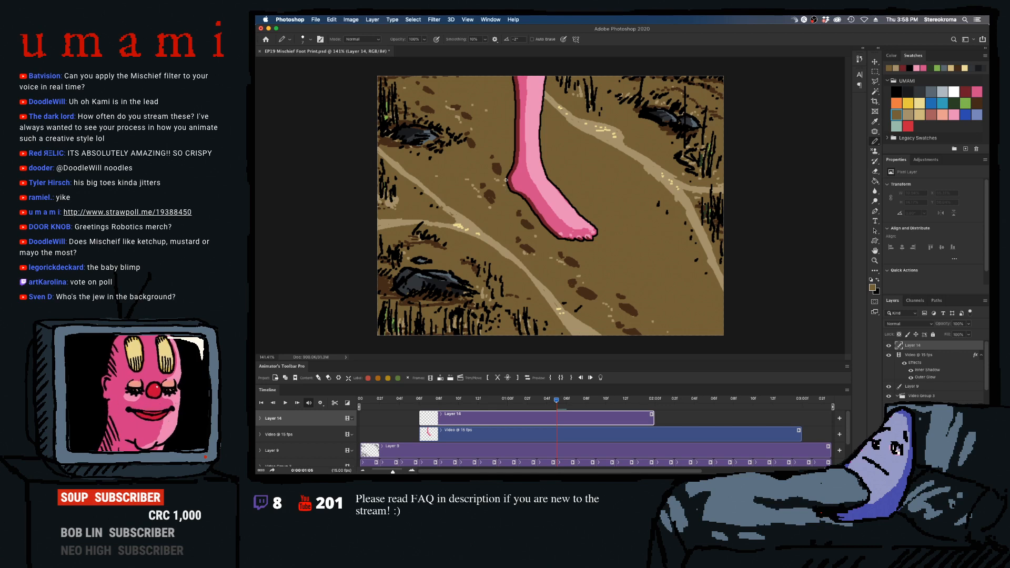
left_click_drag(557, 395, 585, 408)
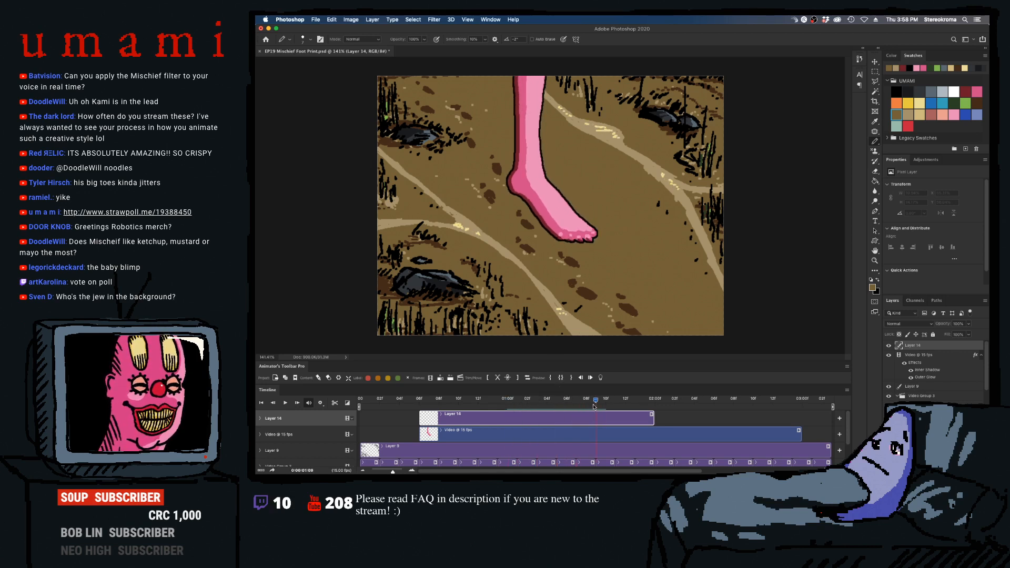
mouse_move(507, 183)
left_mouse_down()
mouse_move(557, 242)
mouse_move(541, 229)
mouse_move(564, 245)
mouse_move(550, 229)
mouse_move(594, 240)
left_mouse_up()
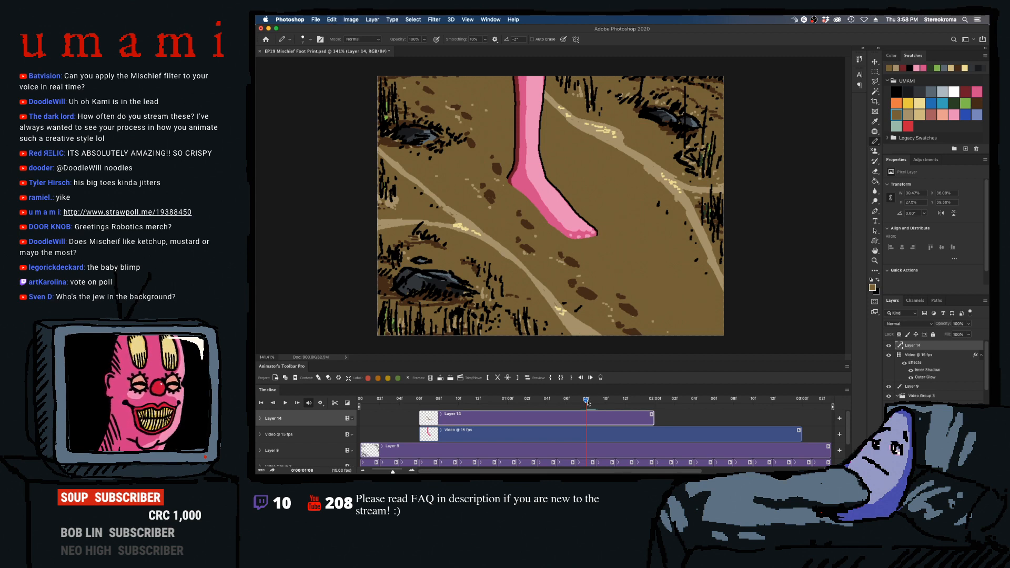
- Play the animation to check the brown cover-up, and extend the new layer's clip beyond frame 0:00:02:07
left_click_drag(585, 400, 410, 409)
key("space")
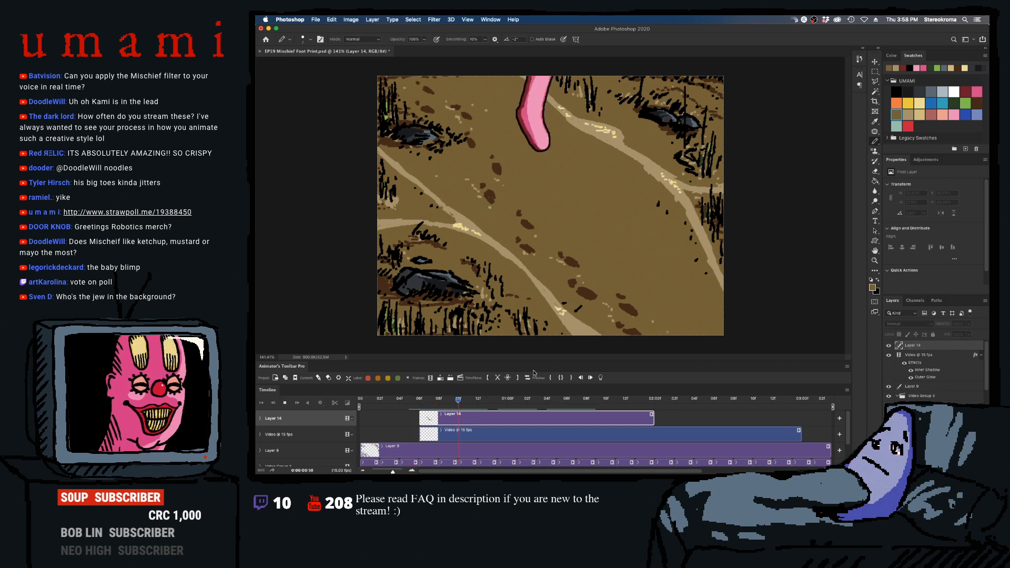
key("space")
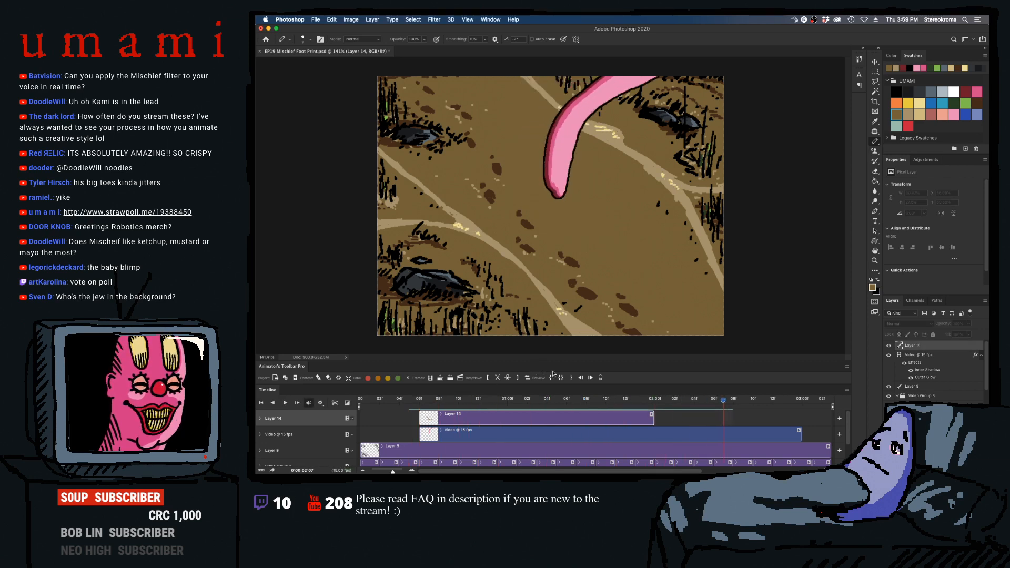
left_click_drag(653, 418, 748, 413)
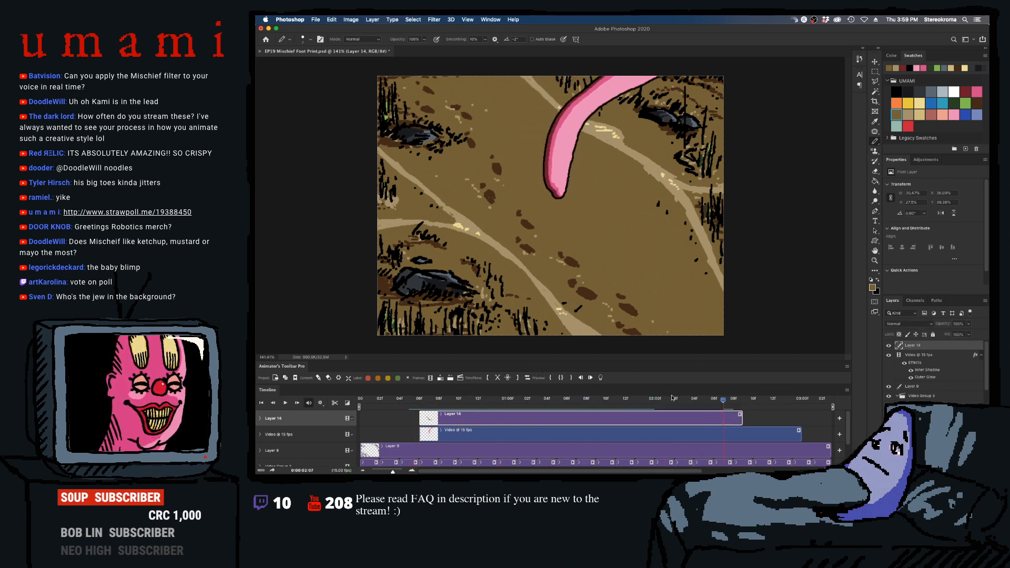
- Play the animation to check the cover-up, and extend the overlay layer's clip to the end of the foot's video clip
key("space")
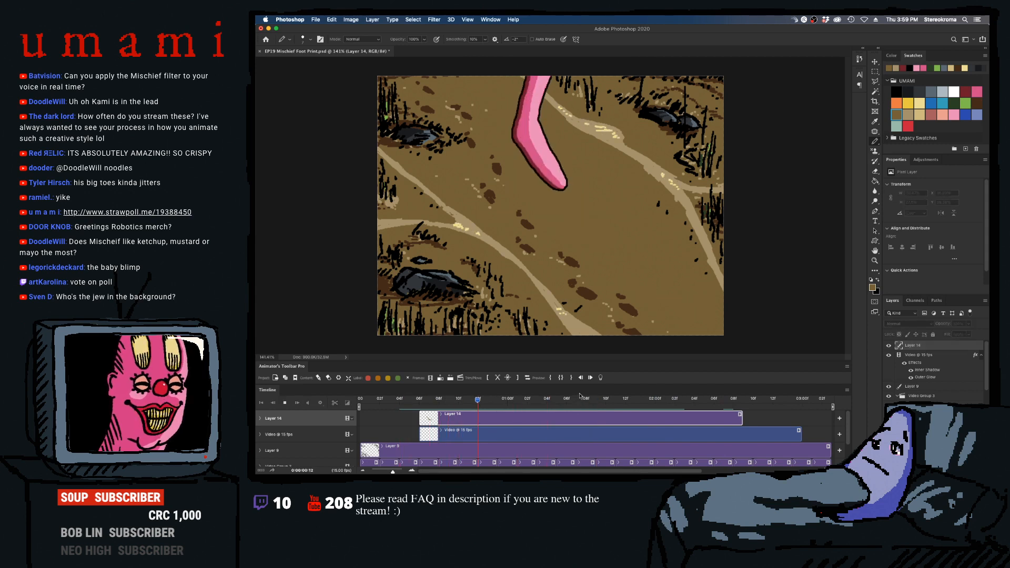
key("space")
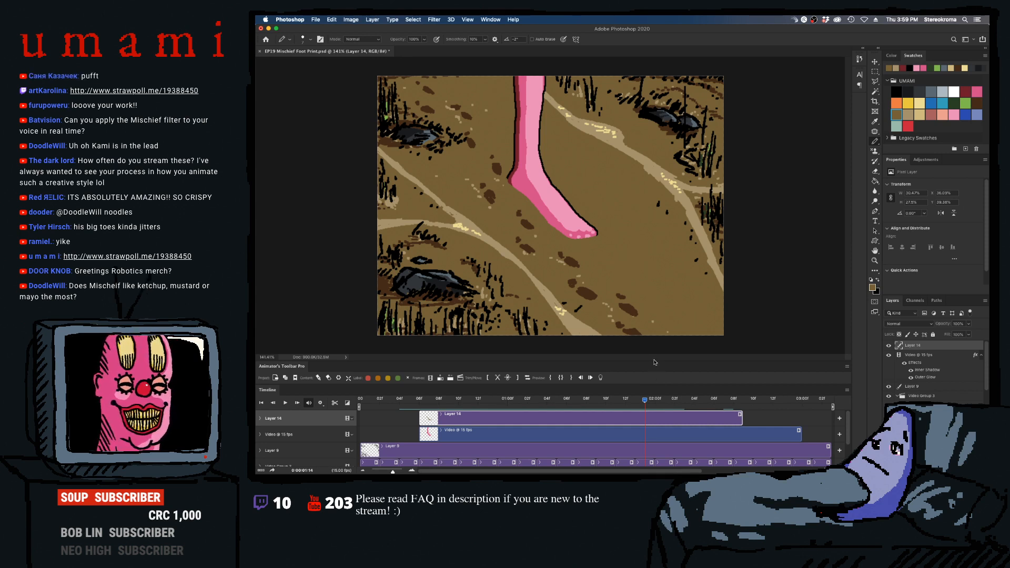
left_click_drag(741, 417, 800, 420)
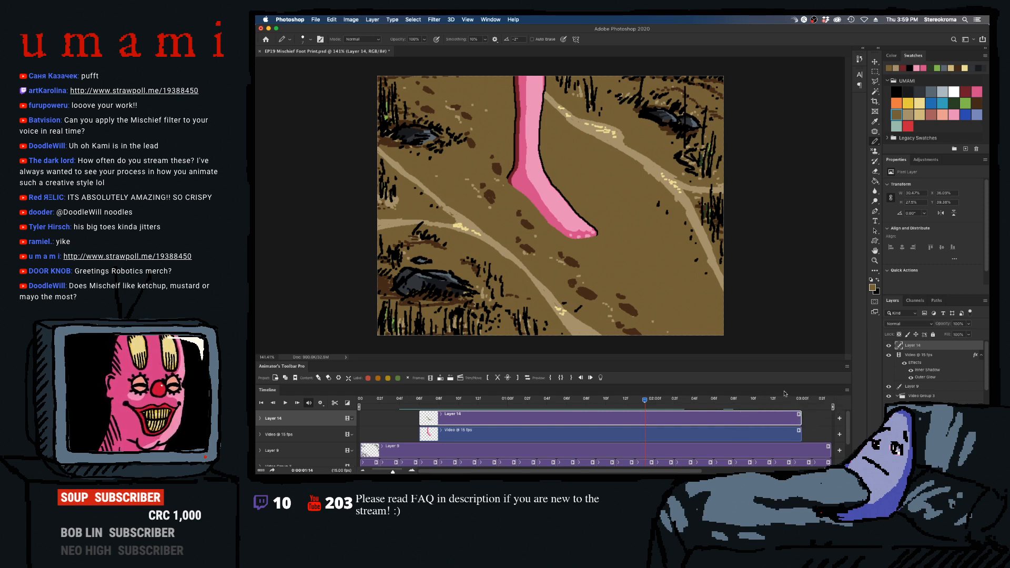
- Split the overlay clip at frame 0:00:01:02 and pick the black swatch for drawing the planted foot's lower outline
left_click(547, 400)
mouse_move(537, 402)
left_mouse_down()
mouse_move(439, 404)
mouse_move(566, 413)
mouse_move(525, 418)
left_mouse_up()
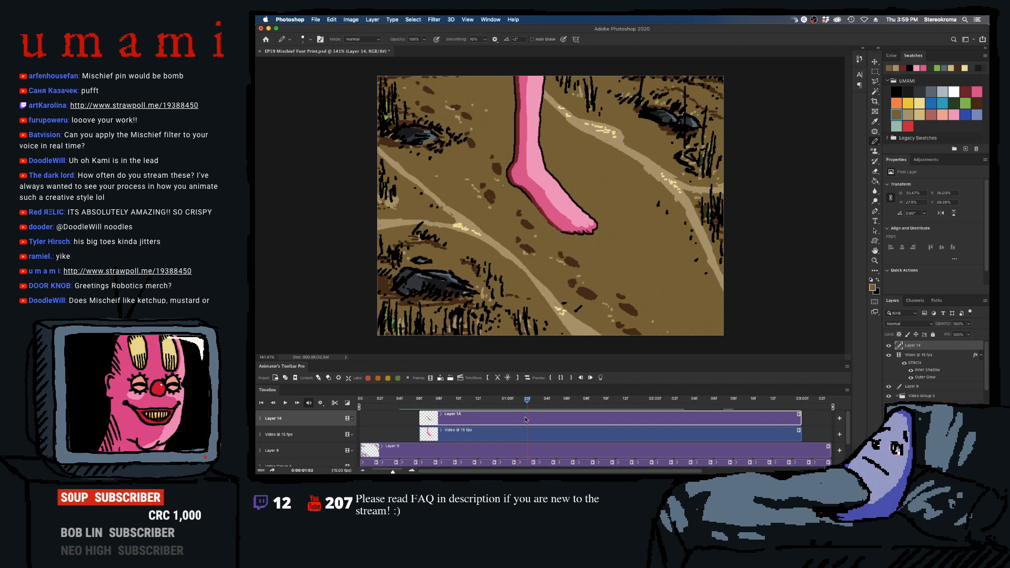
left_click(507, 377)
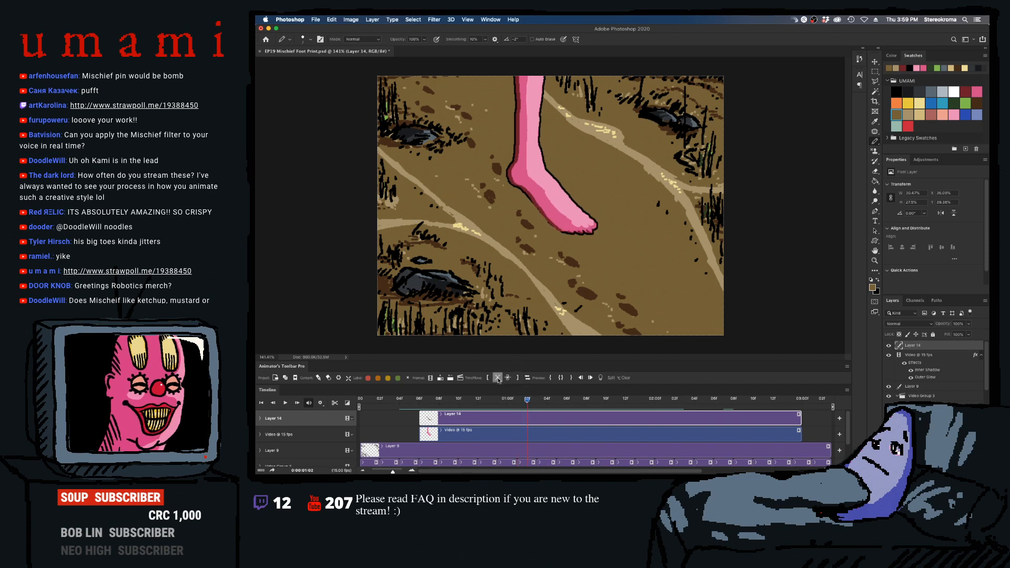
left_click(898, 93)
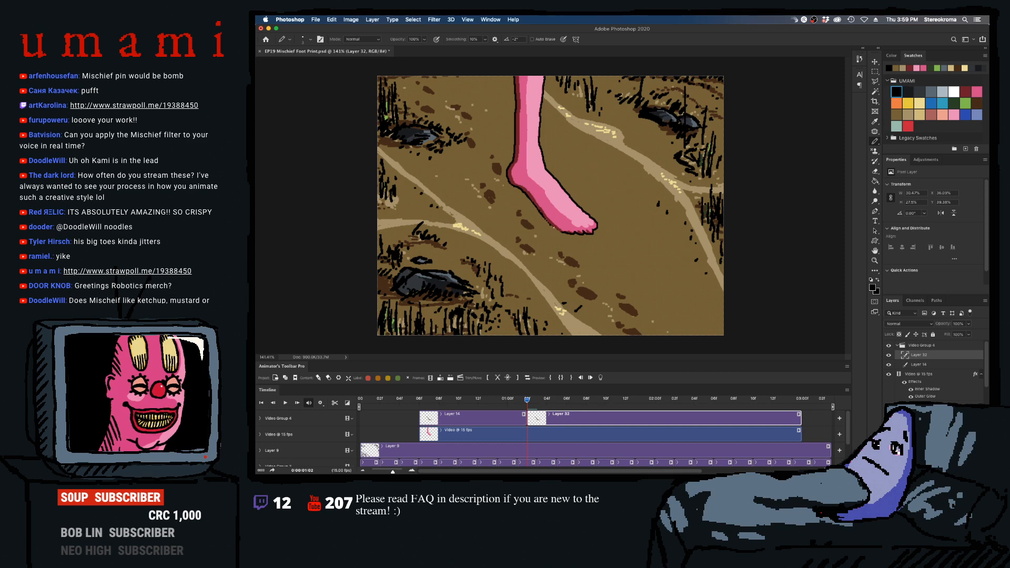
- Split the overlay clip at frame 0:00:01:03 and draw black contour marks under the planted foot
key("Right")
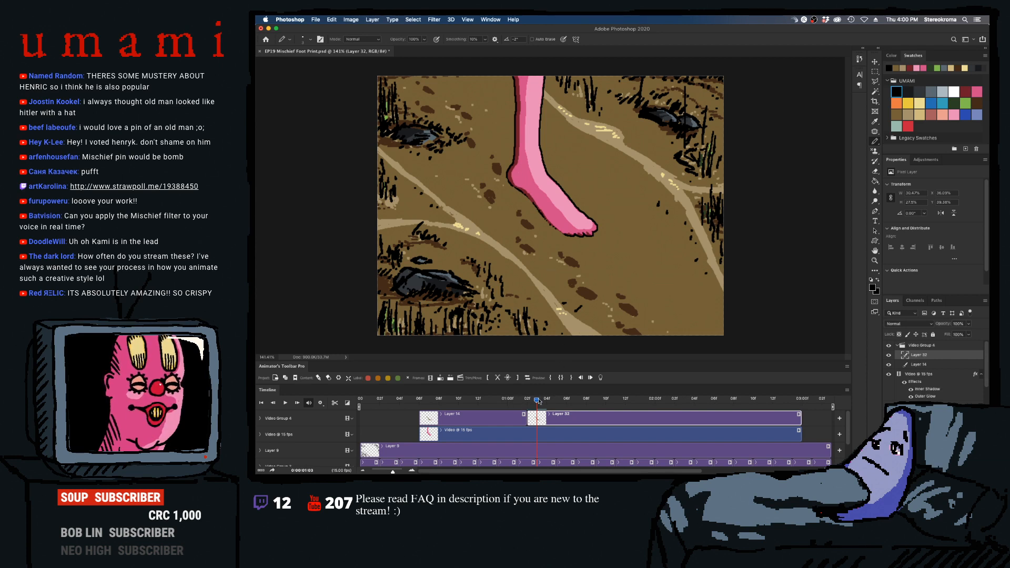
mouse_move(537, 401)
left_mouse_down()
mouse_move(518, 401)
mouse_move(538, 402)
left_mouse_up()
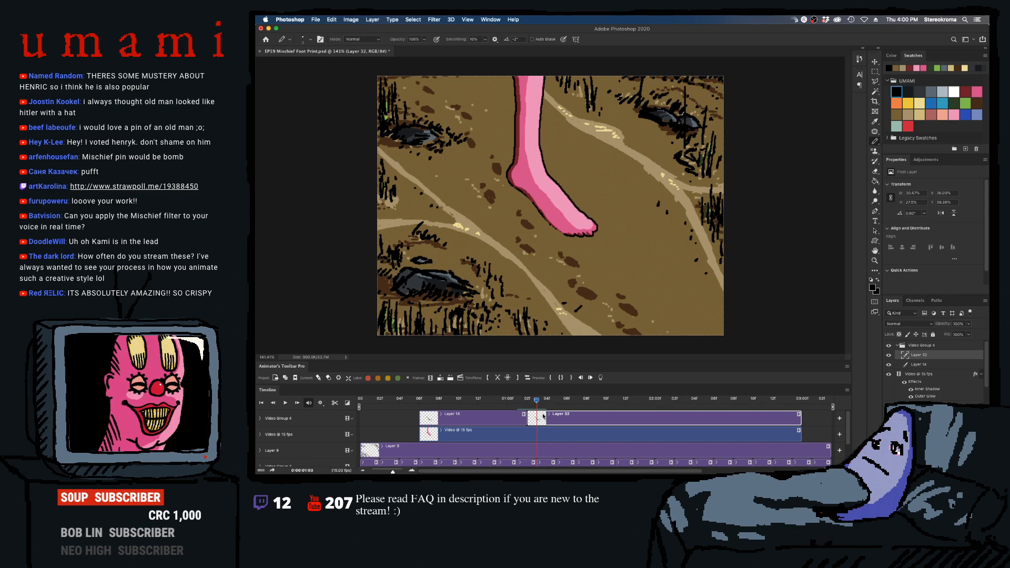
left_click(508, 378)
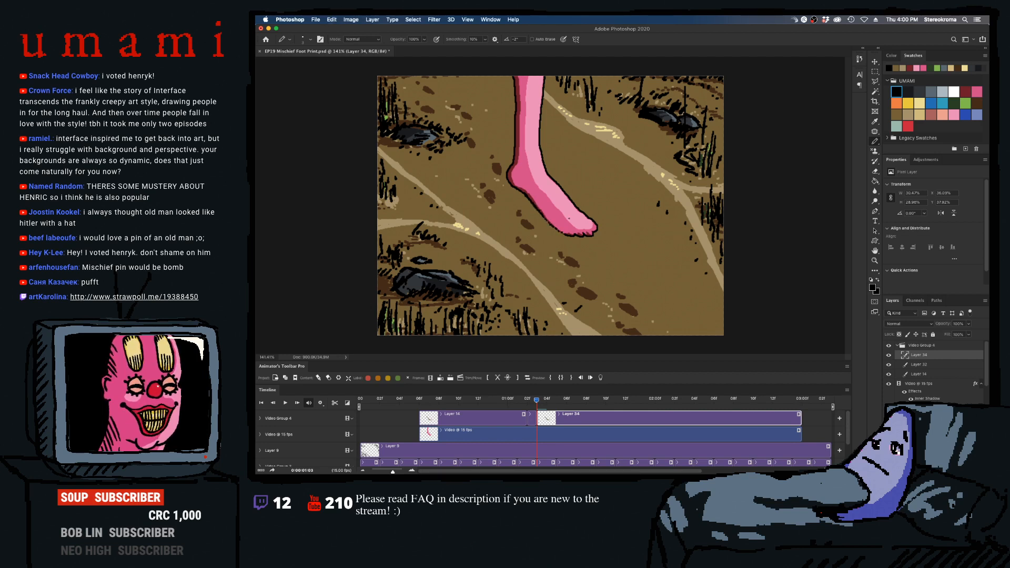
- Split the overlay clip at frame 0:00:01:04, comparing the contour under the foot with the neighbouring frames
key("Left")
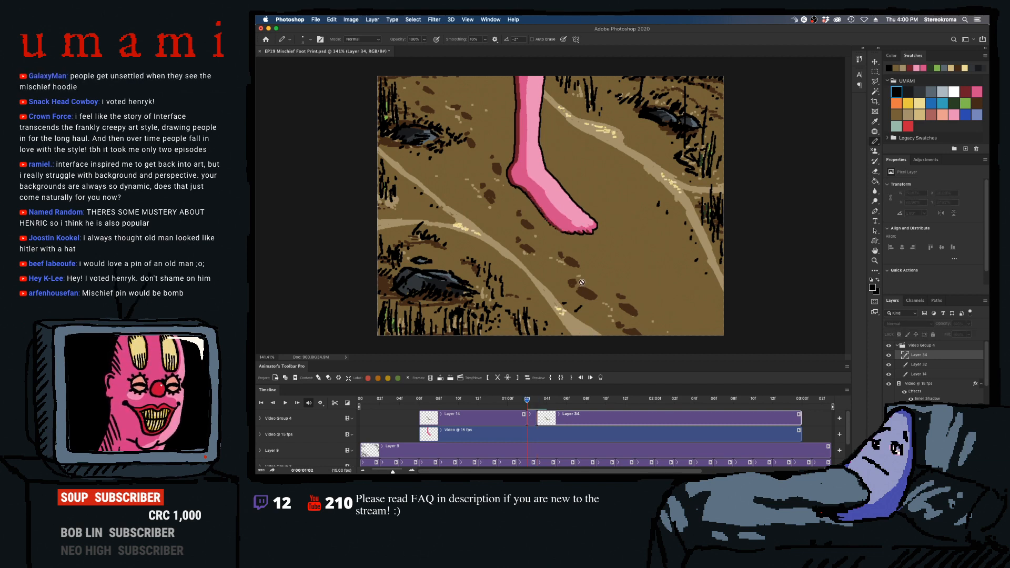
key("Right")
key("Right")
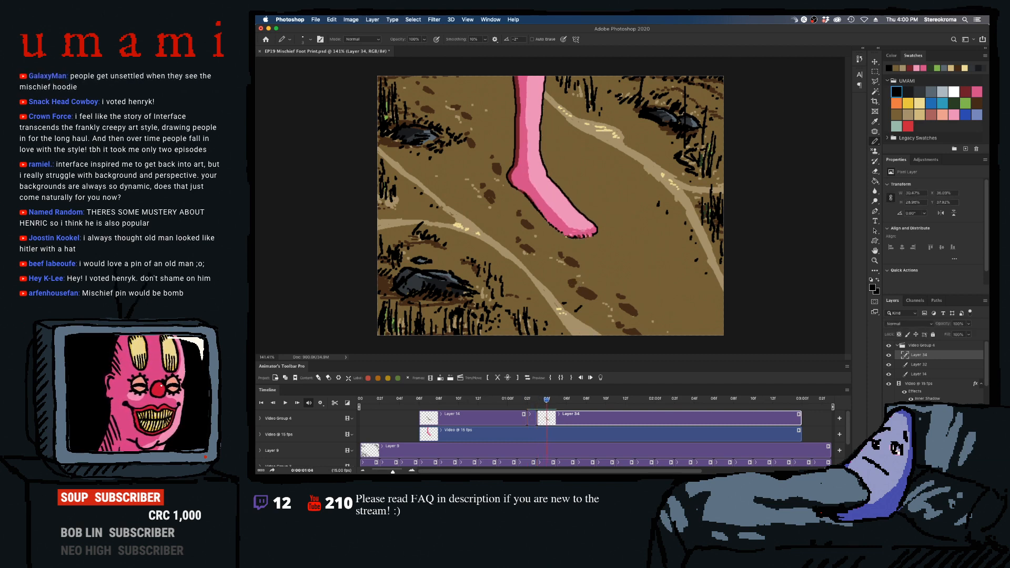
left_click(498, 378)
key("Right")
key("Right")
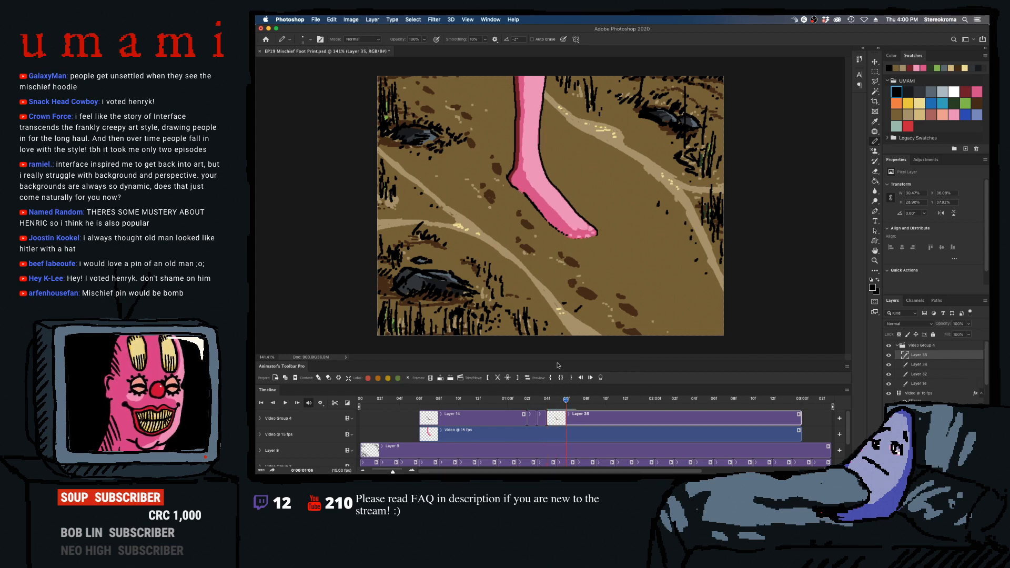
key("Left")
key("Left")
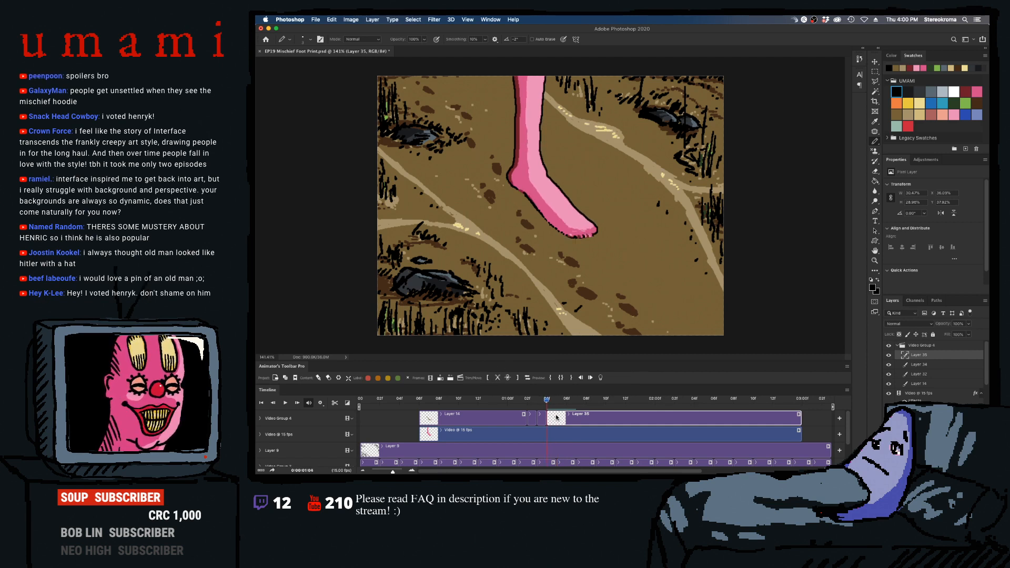
- Split the overlay clip at frames 0:00:01:05 and 0:00:01:06, extending the black contour under the foot and undoing one stroke
key("Right")
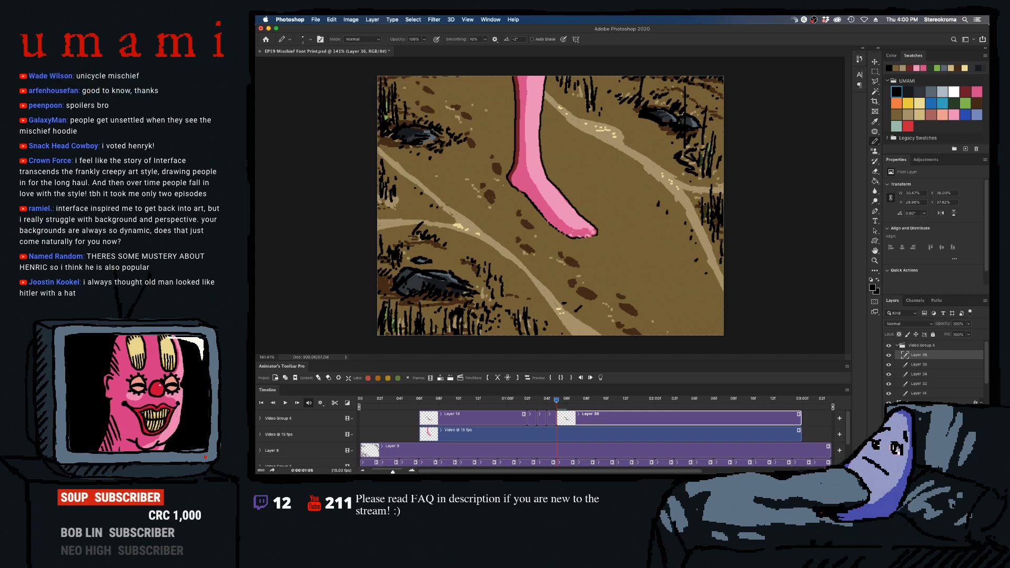
key("super+z")
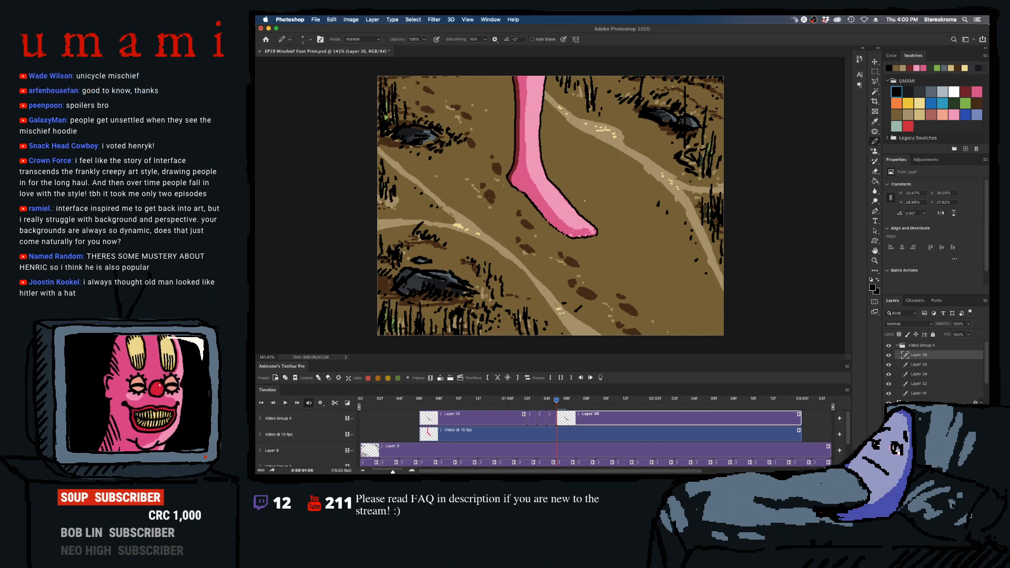
key("Right")
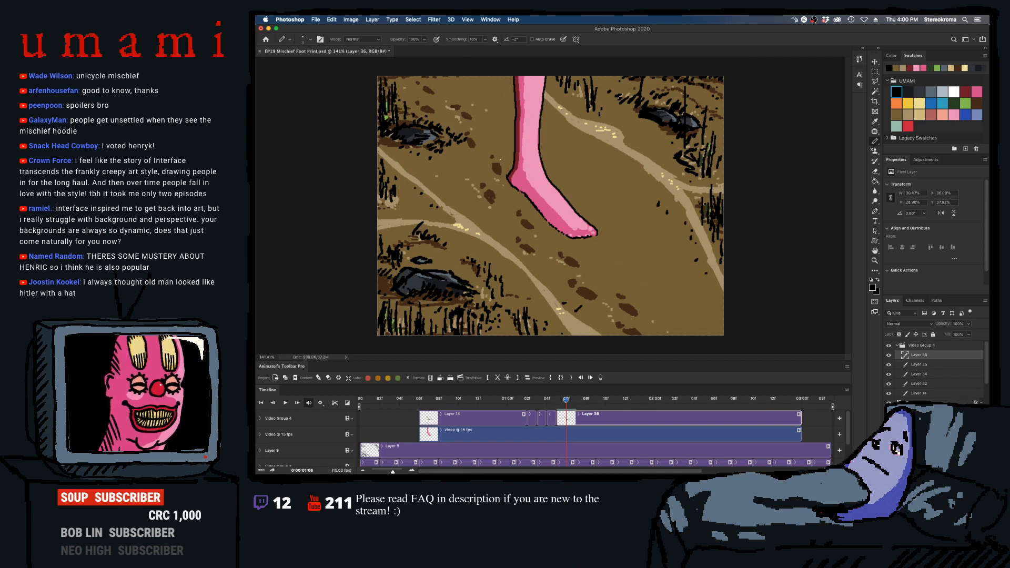
left_click(498, 378)
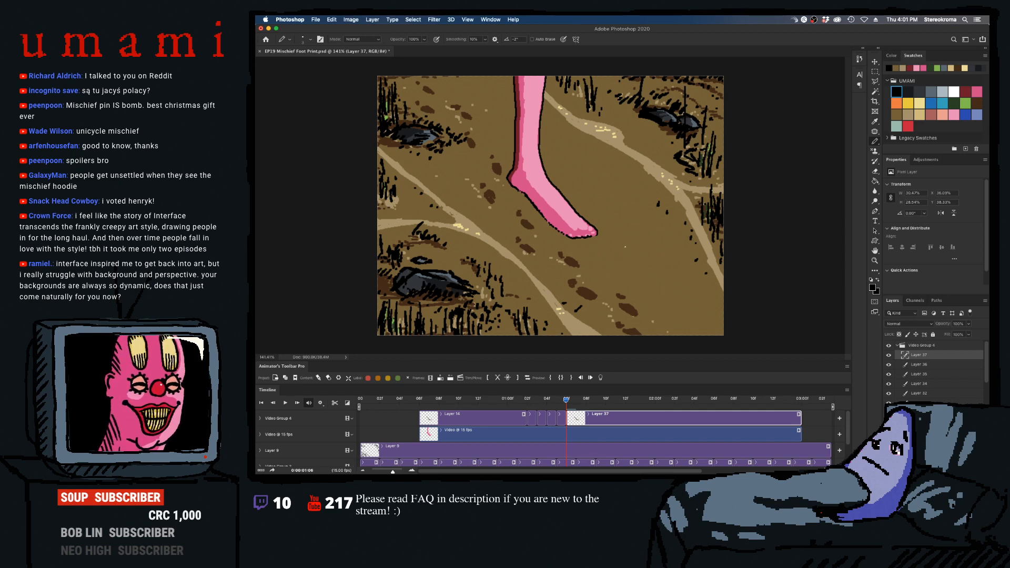
mouse_move(494, 267)
left_mouse_down()
mouse_move(642, 174)
mouse_move(534, 283)
left_mouse_up()
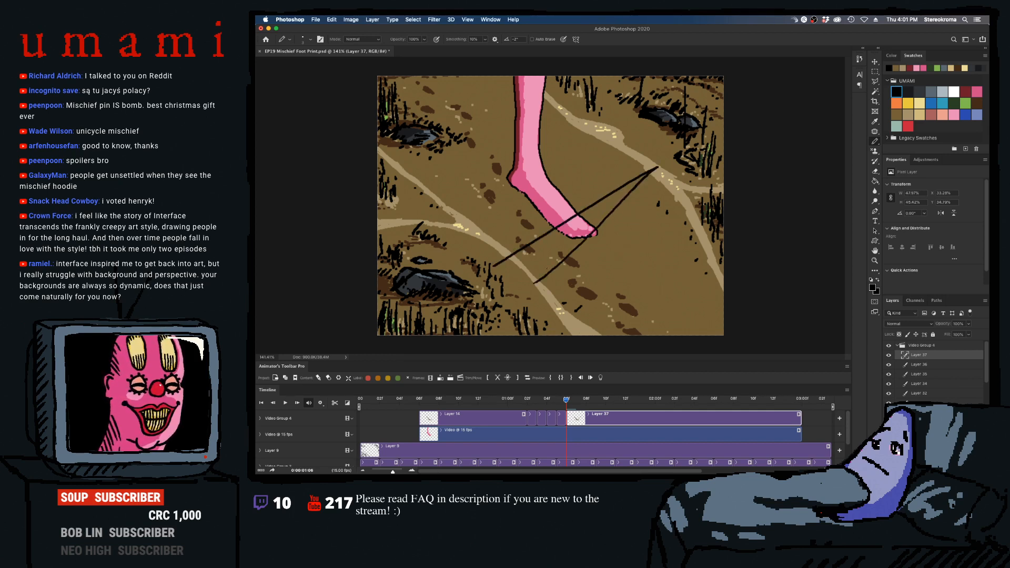
key("super+z")
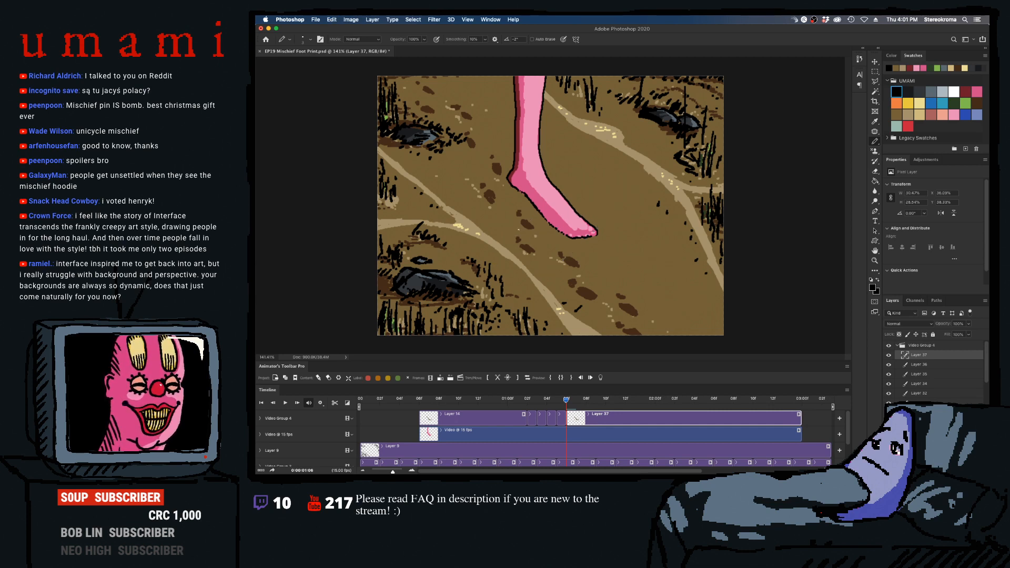
left_click_drag(520, 226, 724, 143)
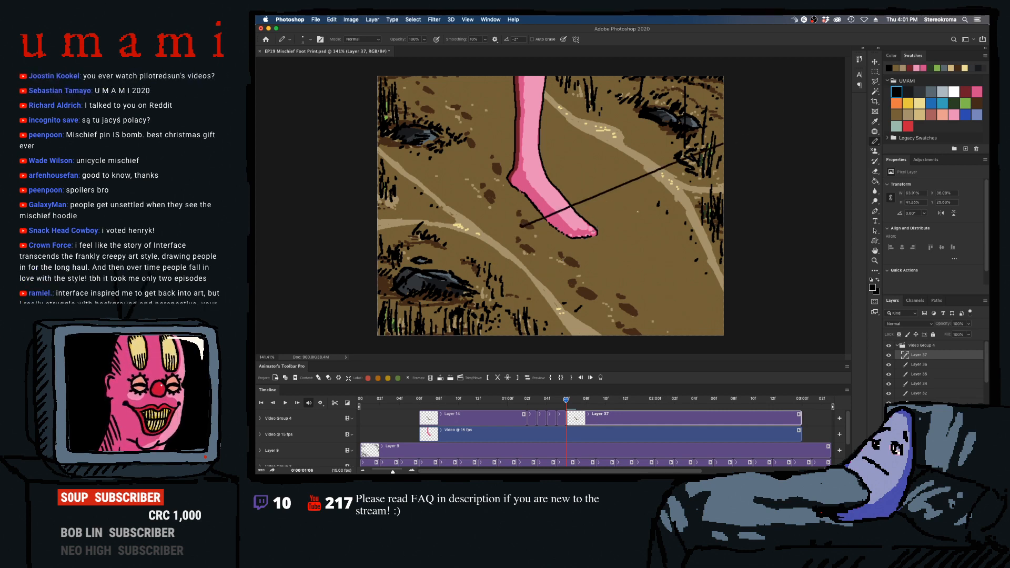
left_click_drag(522, 225, 817, 277)
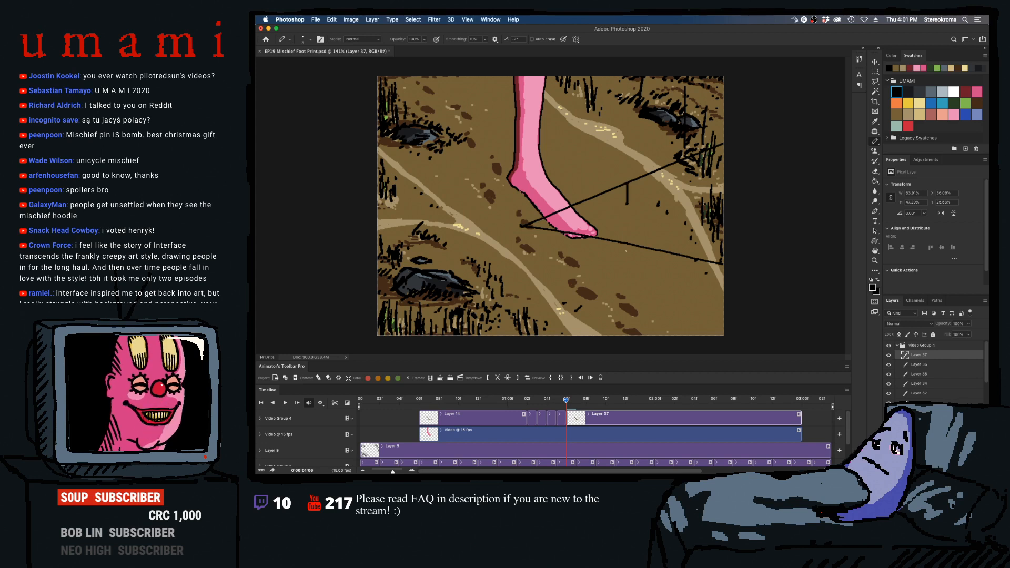
key("super+z")
key("super+z")
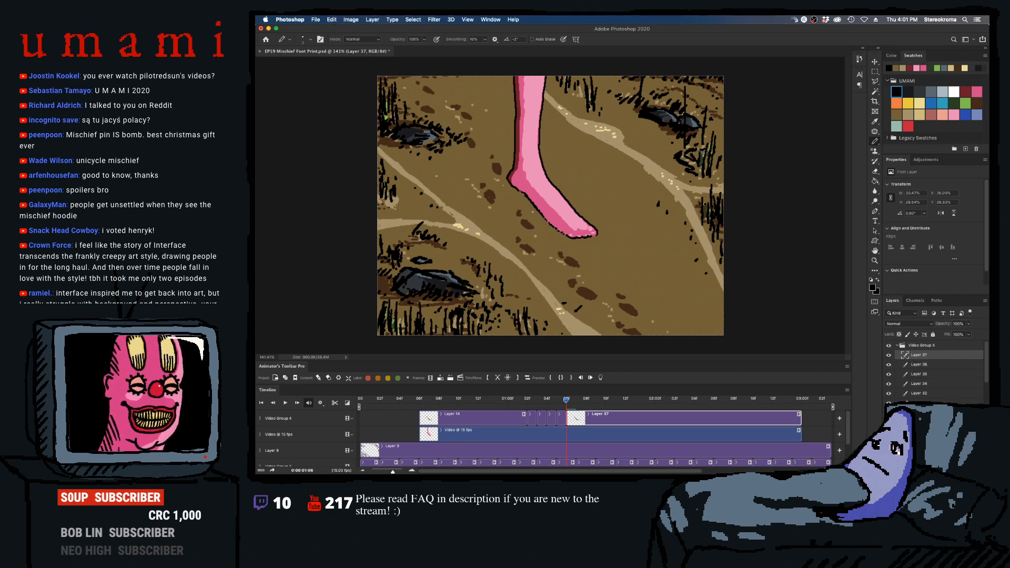
- Compare the frames up to 0:00:01:08 and split the overlay clip at frame 0:00:01:07
key("Right")
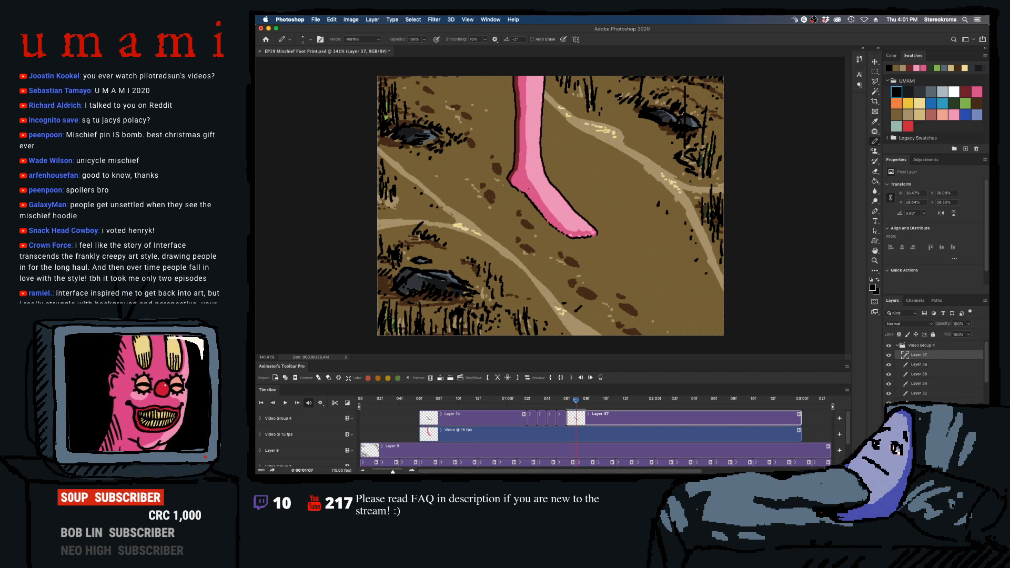
key("Right")
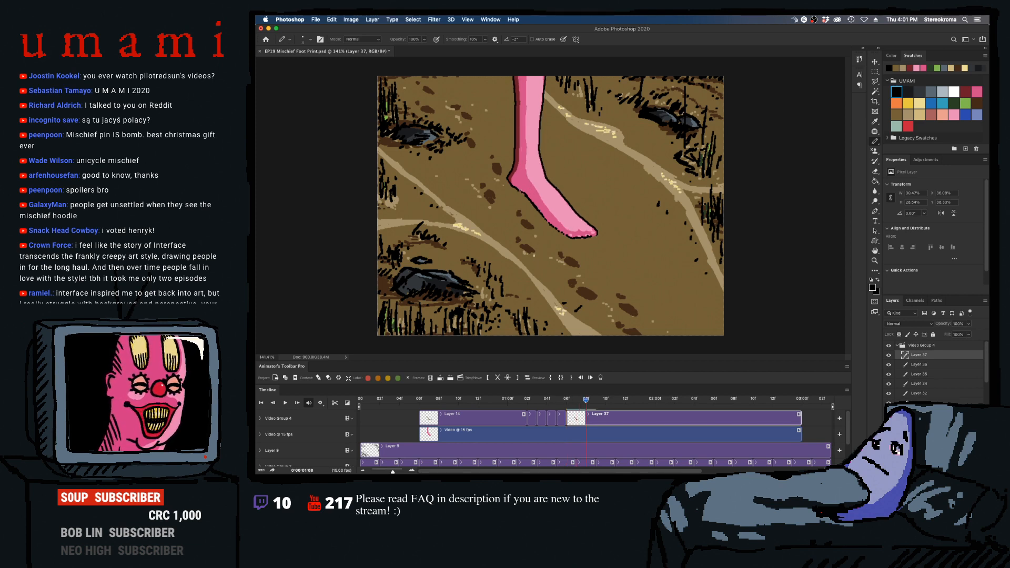
key("Left")
key("Left")
key("Right")
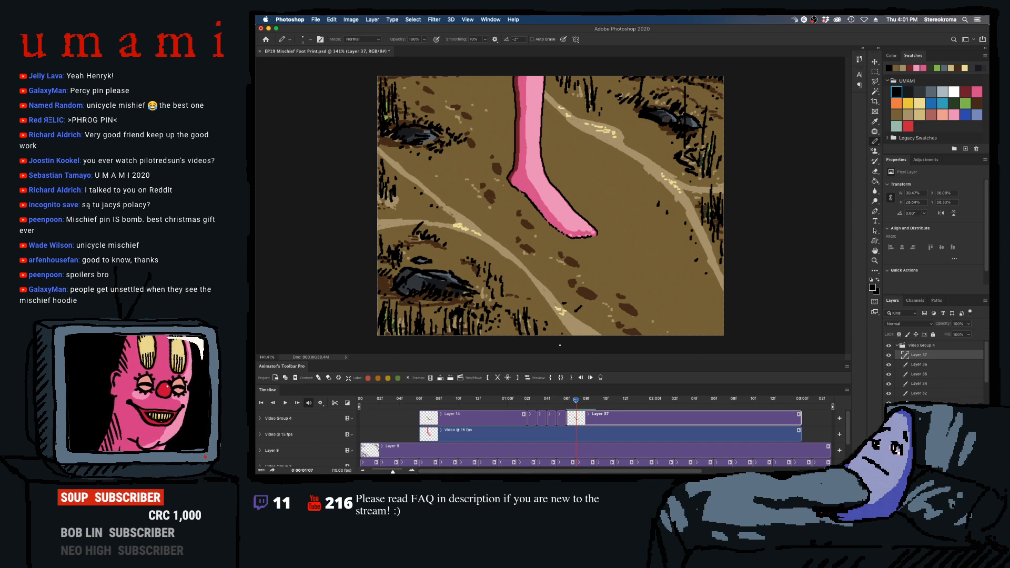
left_click(497, 377)
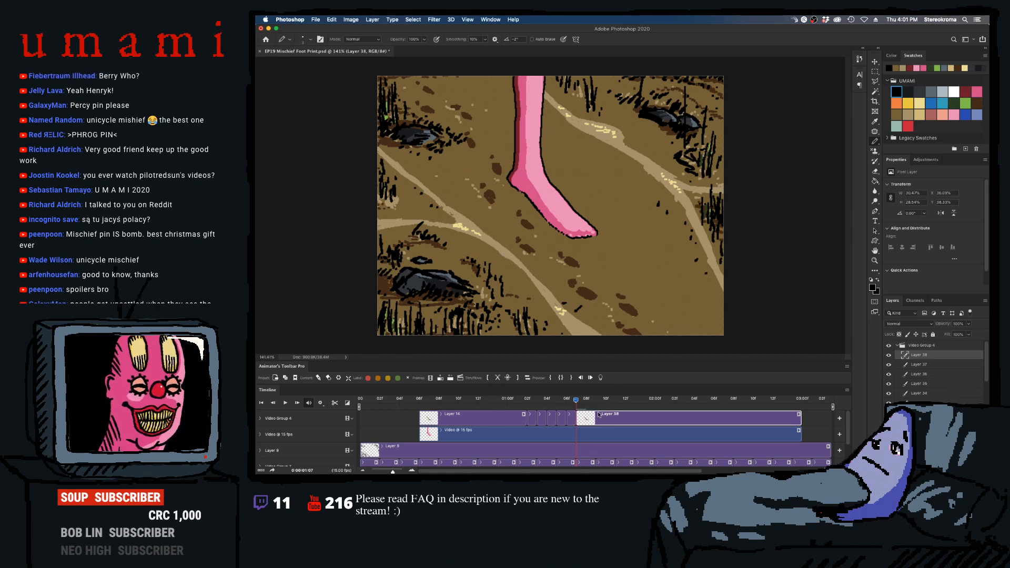
- Scrub back to before the foot lands and play the animation to review the black contour under it
mouse_move(577, 400)
left_mouse_down()
mouse_move(514, 411)
mouse_move(586, 403)
left_mouse_up()
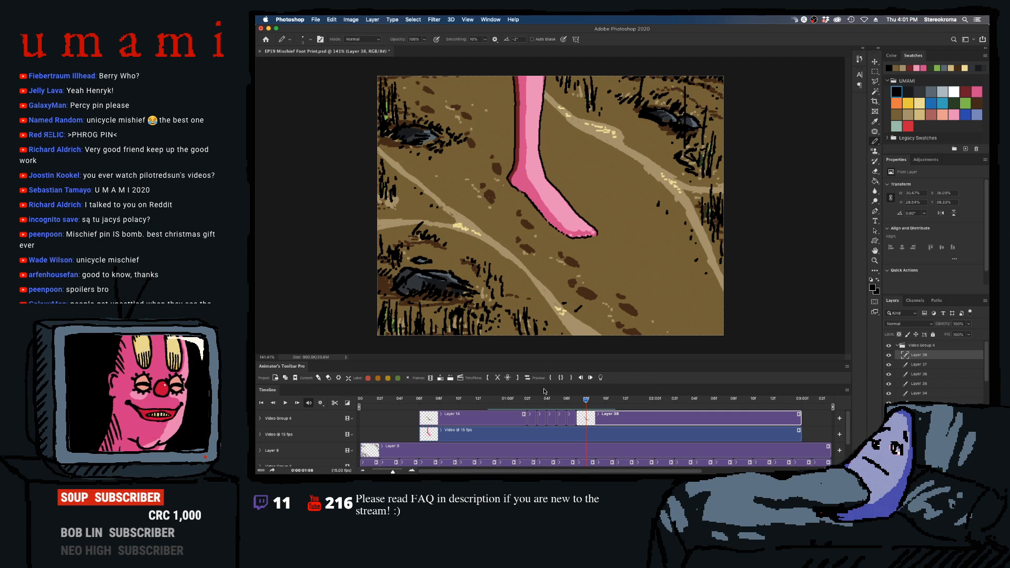
mouse_move(578, 399)
left_mouse_down()
mouse_move(494, 401)
mouse_move(626, 395)
mouse_move(463, 393)
left_mouse_up()
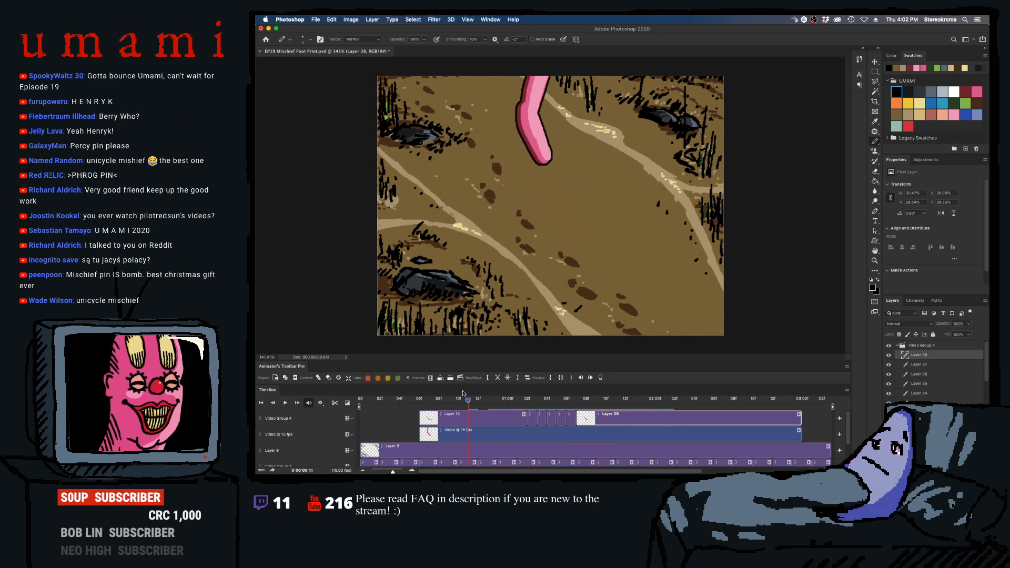
left_click(585, 378)
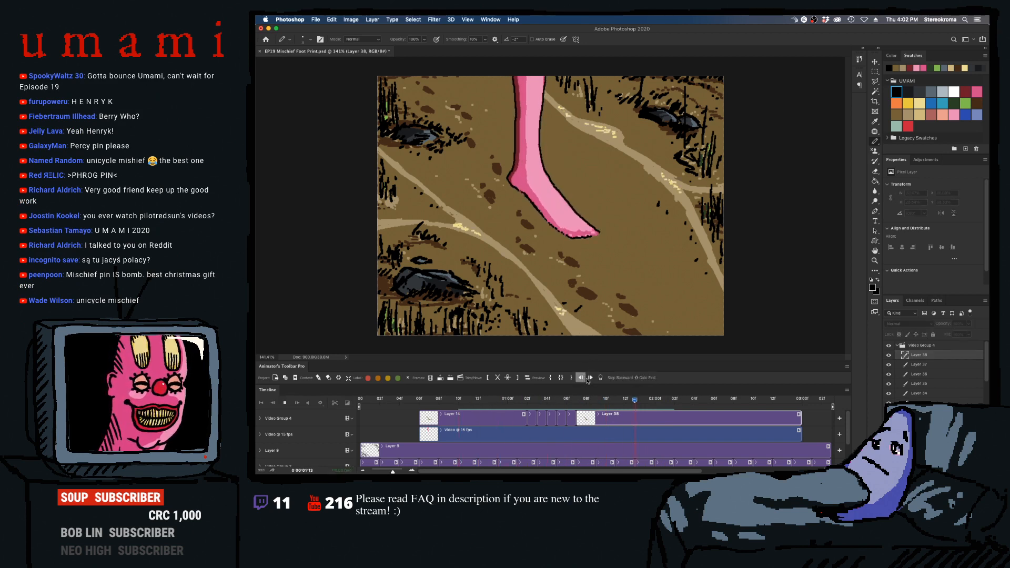
left_click(589, 378)
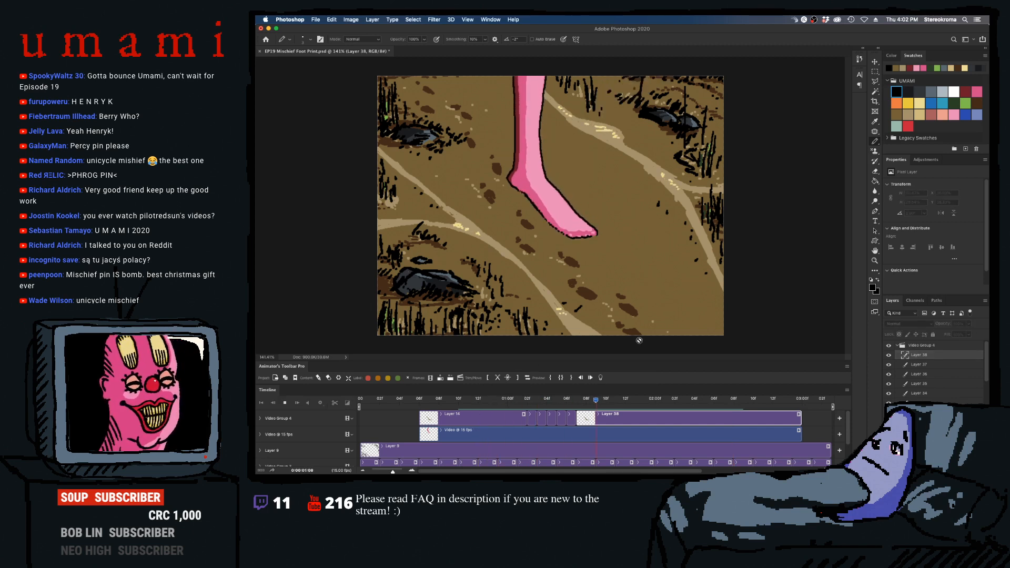
key("space")
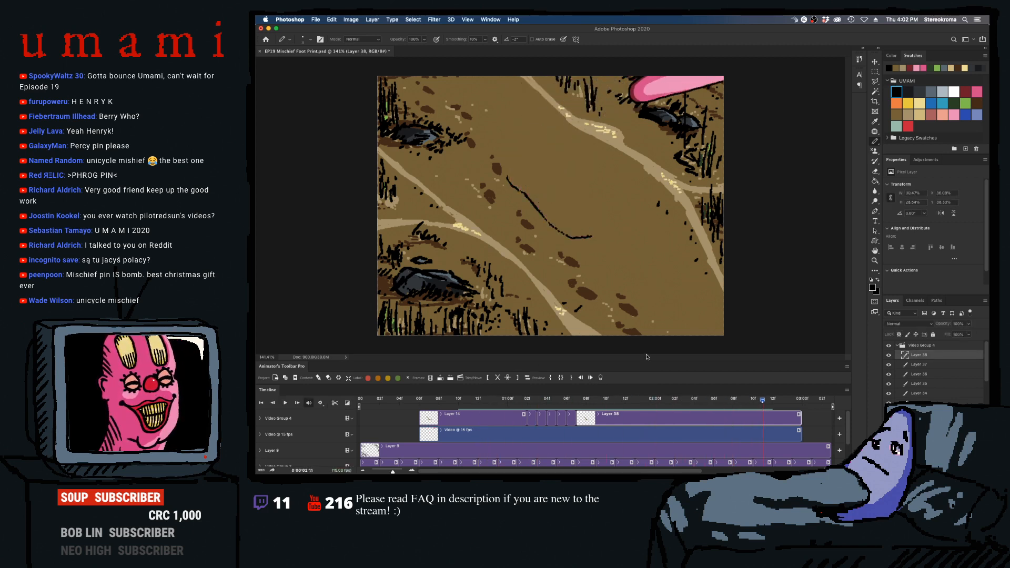
- Move to frame 0:00:02:04, where the foot lifts off, clear the layer selection, and add a new animation layer above all others
left_click_drag(653, 401, 694, 408)
left_click(634, 431)
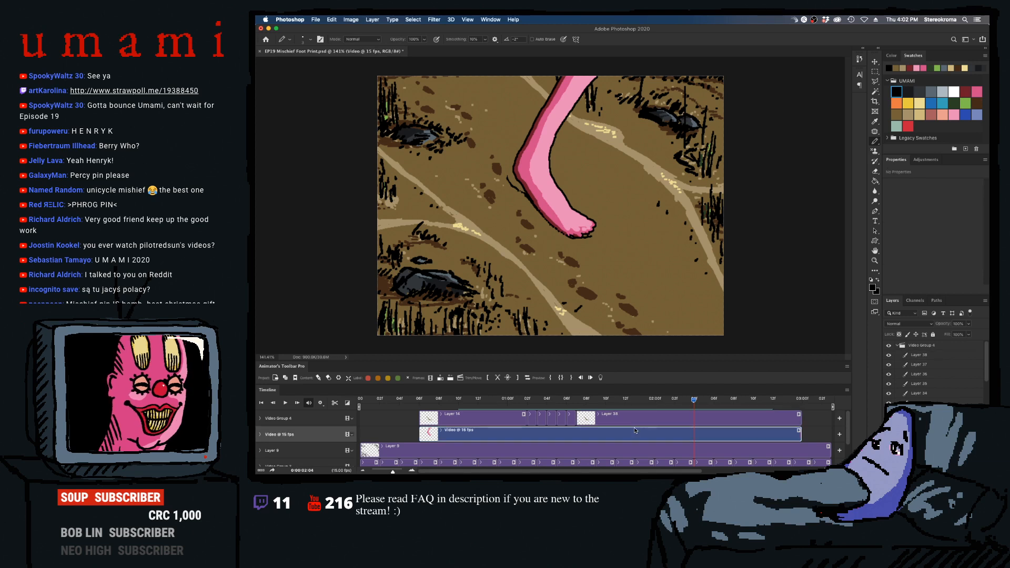
left_click(697, 448)
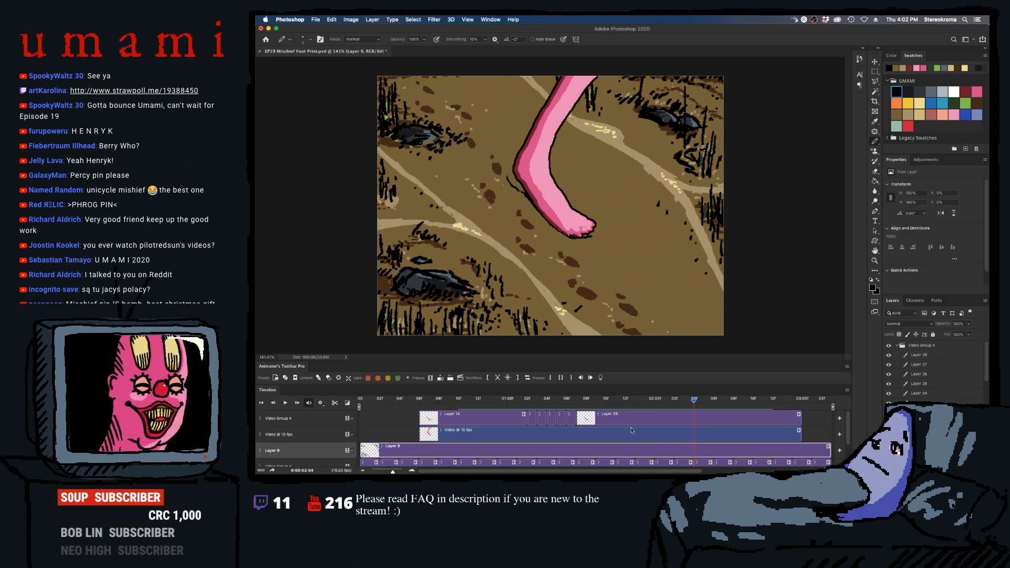
left_click(812, 434)
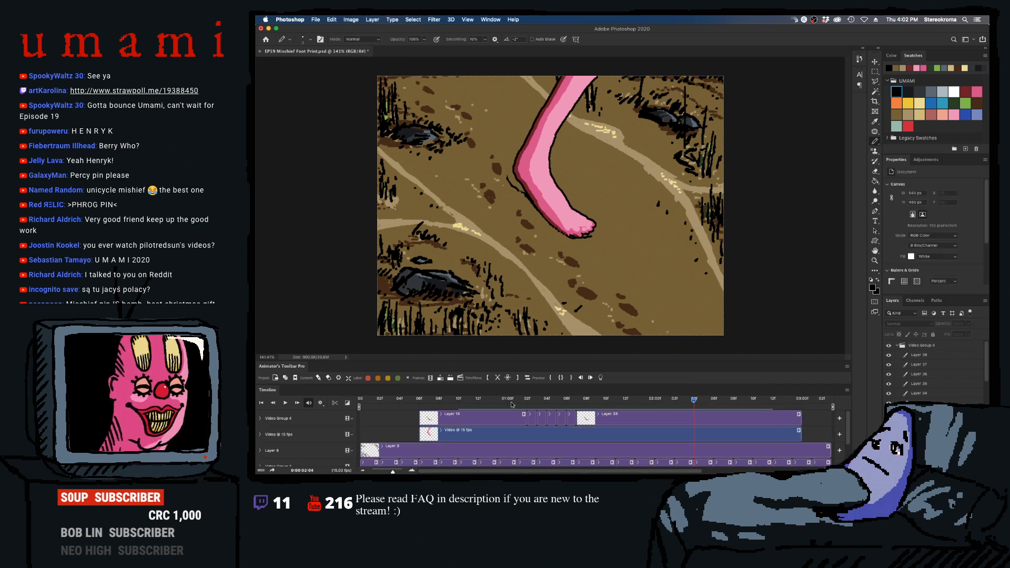
left_click(444, 378)
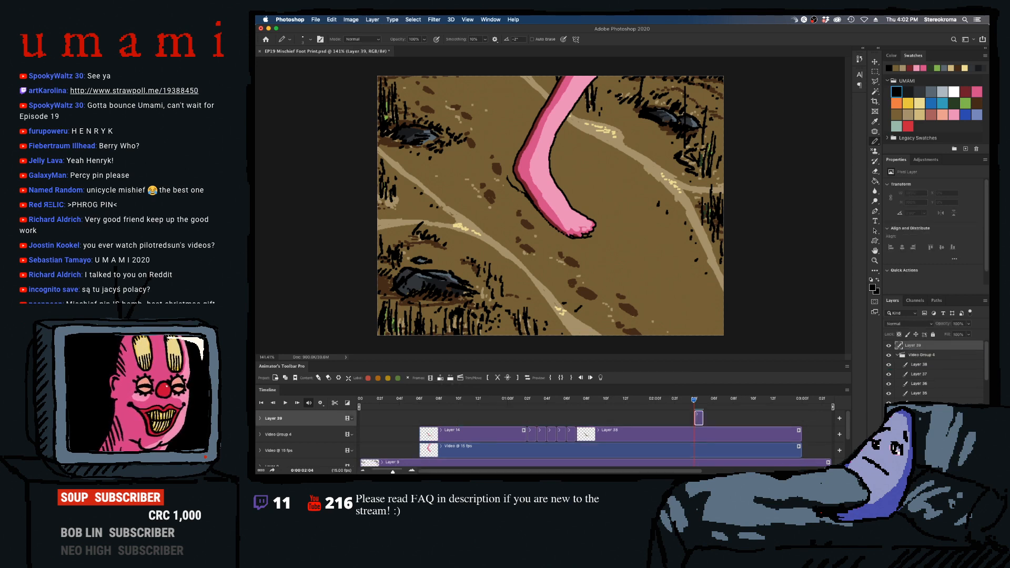
- Move the new layer beneath the foot video, extend its clip to 0:00:03:00, and go to frame 0:00:02:08, where the foot has lifted
left_click_drag(699, 419, 800, 450)
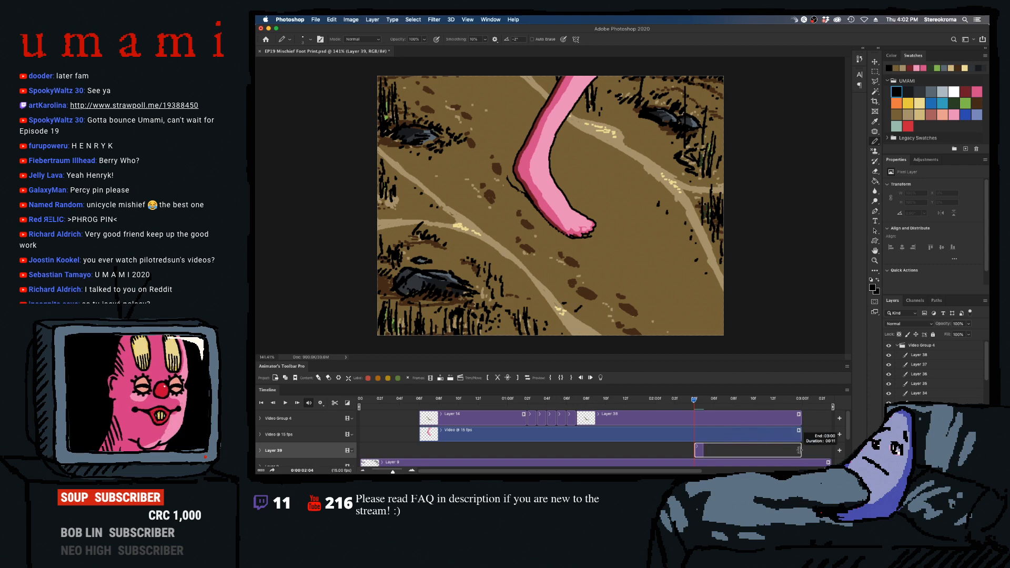
left_click_drag(695, 400, 733, 400)
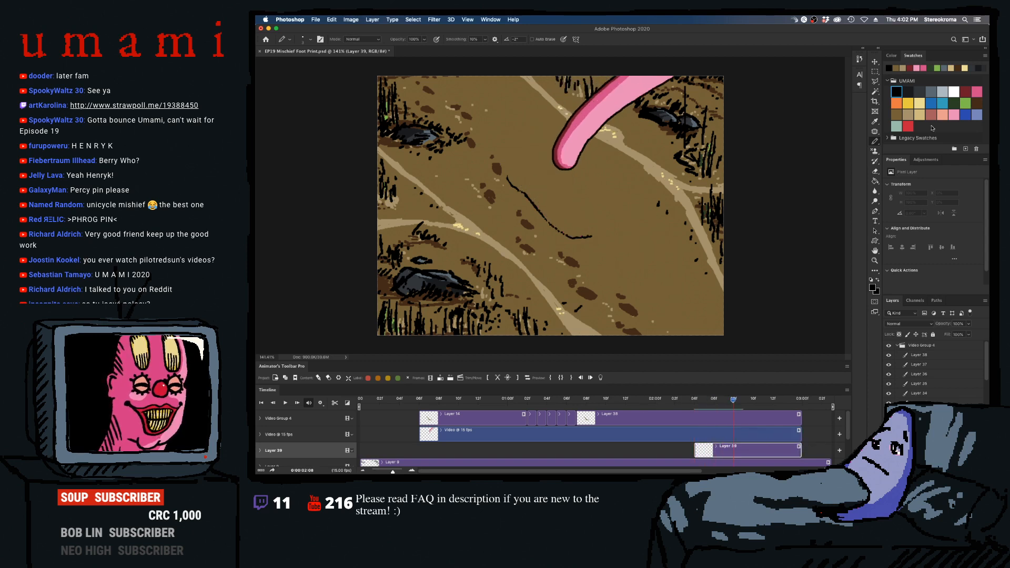
- Paint a long dark brown footprint along the black contour on the ground, adjusting the brush size and undoing stray strokes
left_click(978, 103)
key("]")
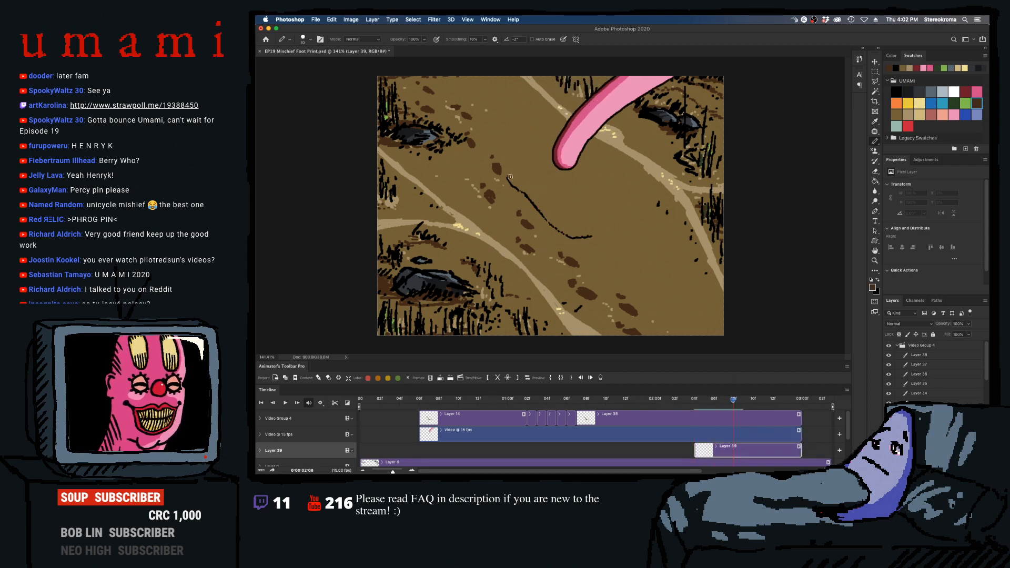
mouse_move(510, 178)
left_mouse_down()
mouse_move(558, 227)
mouse_move(569, 232)
mouse_move(570, 222)
left_mouse_up()
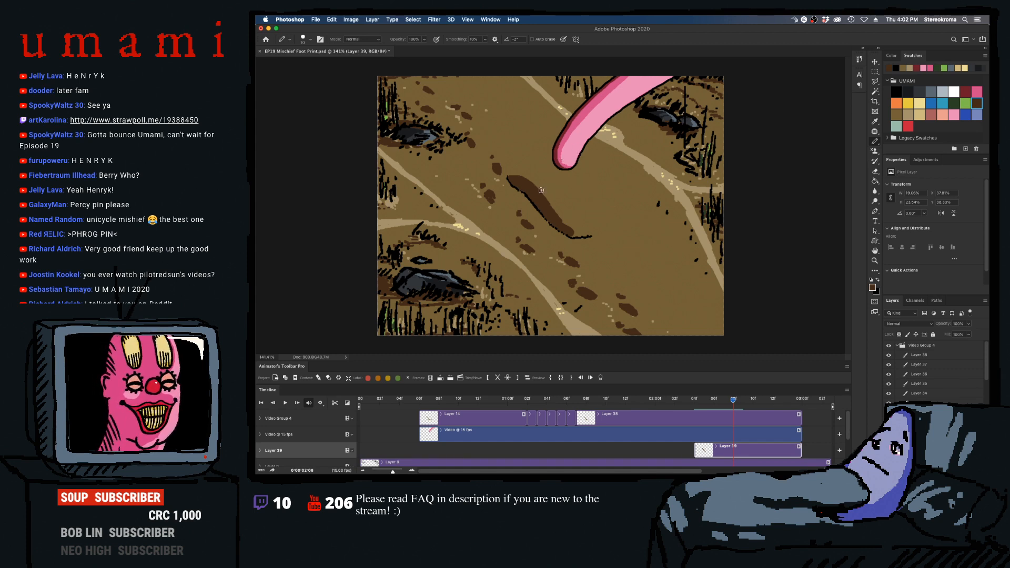
key("bracketright")
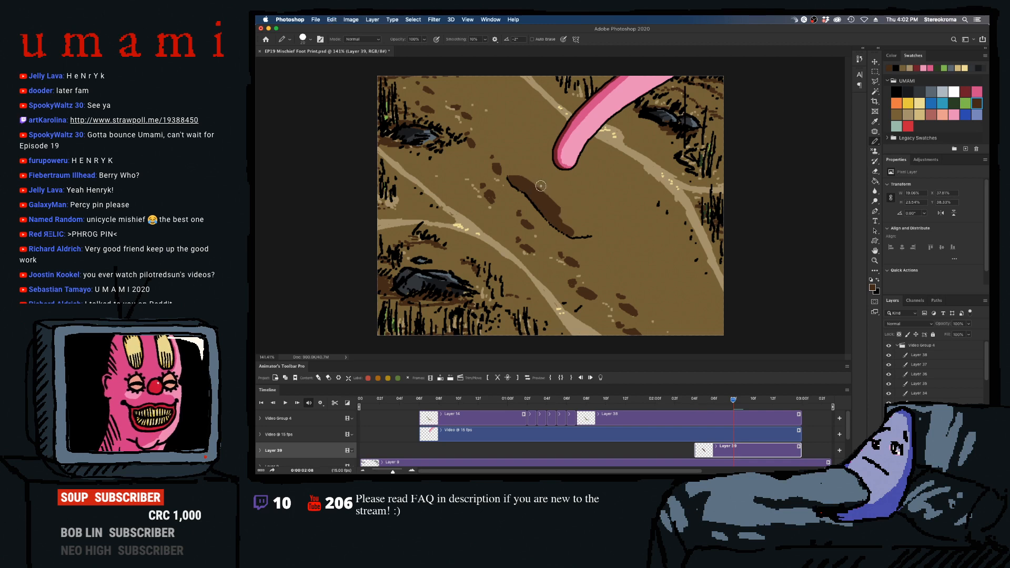
mouse_move(565, 218)
left_mouse_down()
mouse_move(532, 182)
mouse_move(583, 237)
left_mouse_up()
key("super+z")
key("super+z")
key("bracketleft")
key("bracketleft")
key("bracketleft")
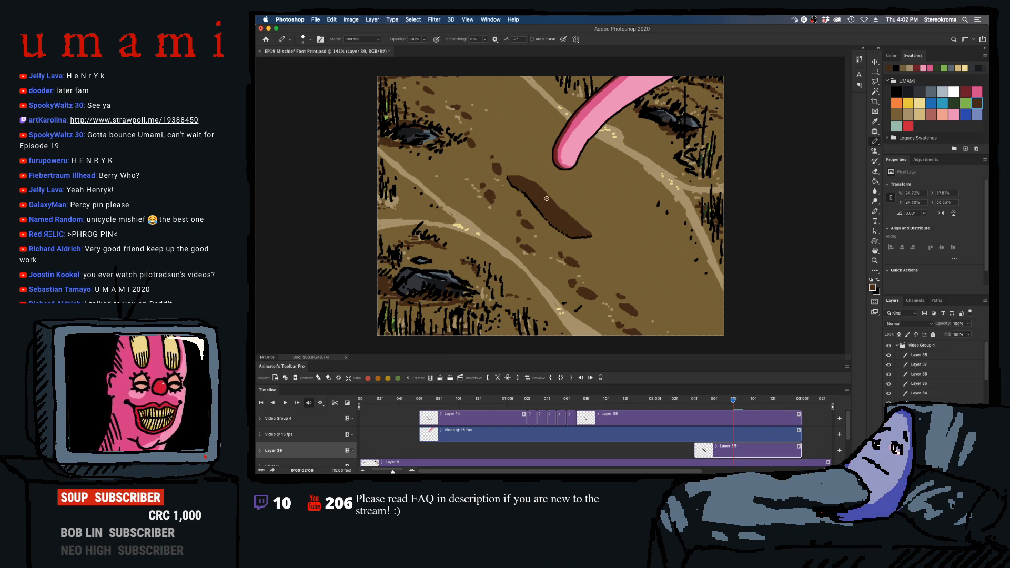
left_click_drag(512, 179, 523, 186)
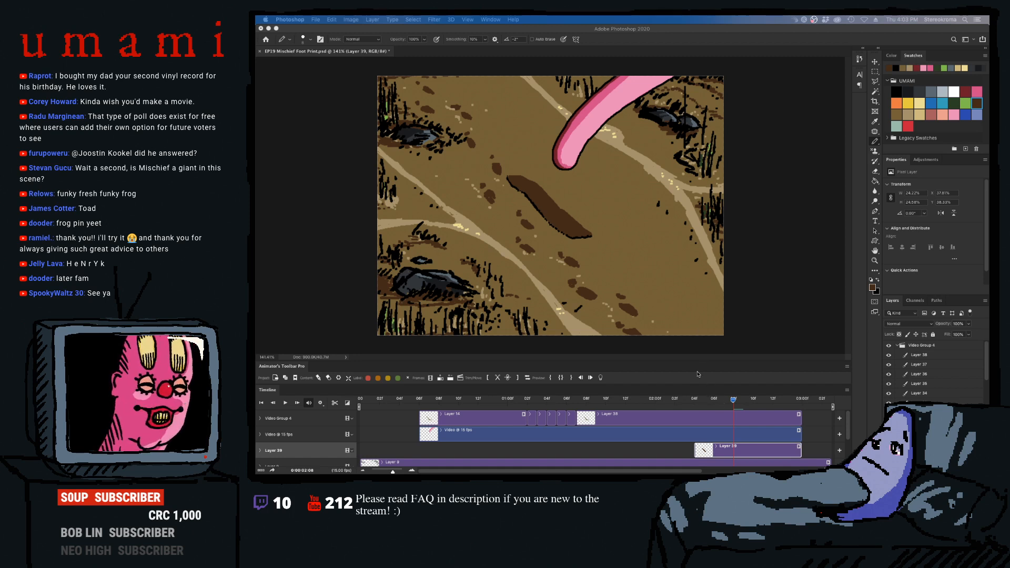
- Scrub back through the planted-foot frames to compare the sole with the brown footprint, keeping the Pencil tool active
left_click(725, 399)
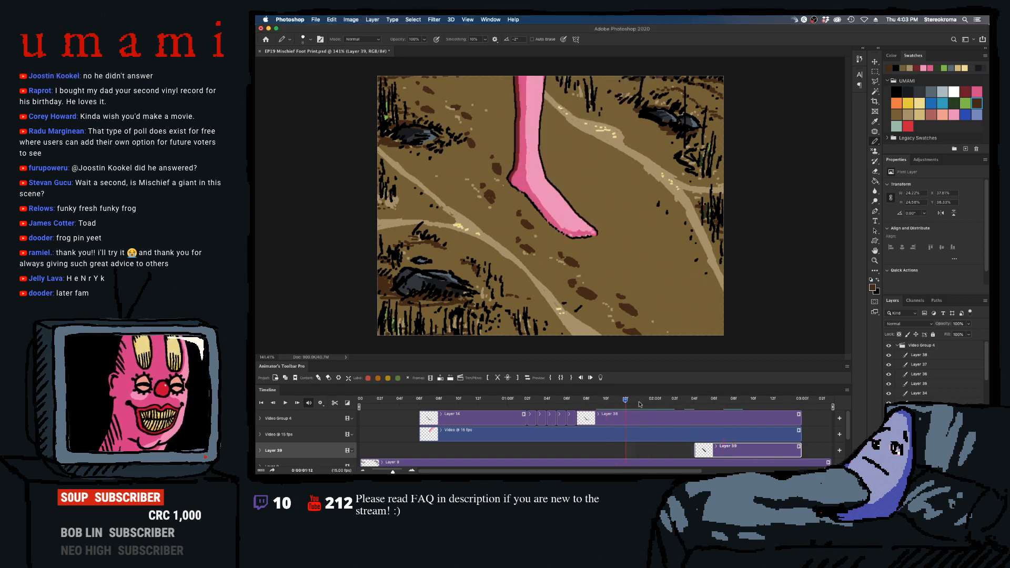
left_click_drag(724, 400, 660, 411)
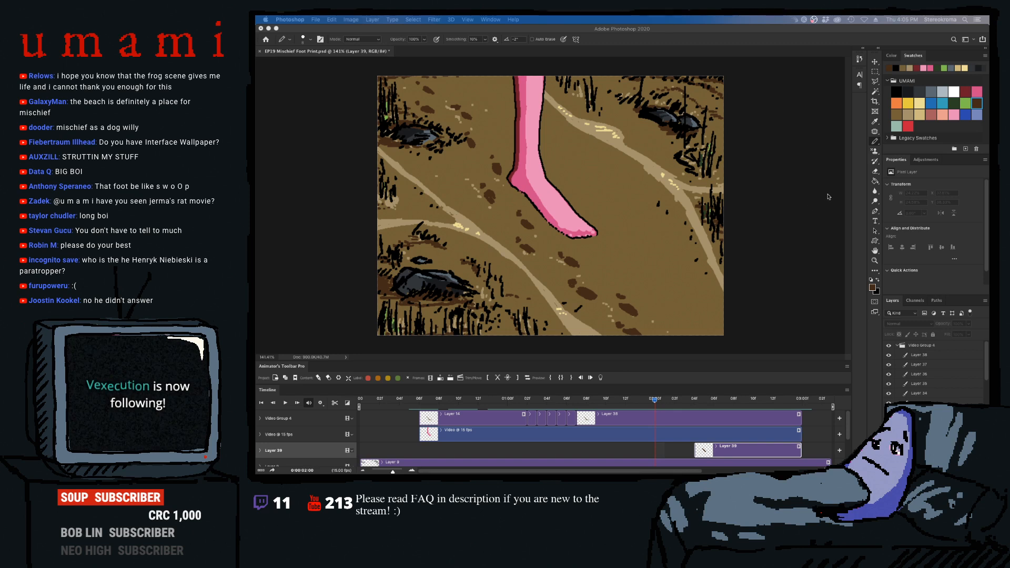
left_click(875, 140)
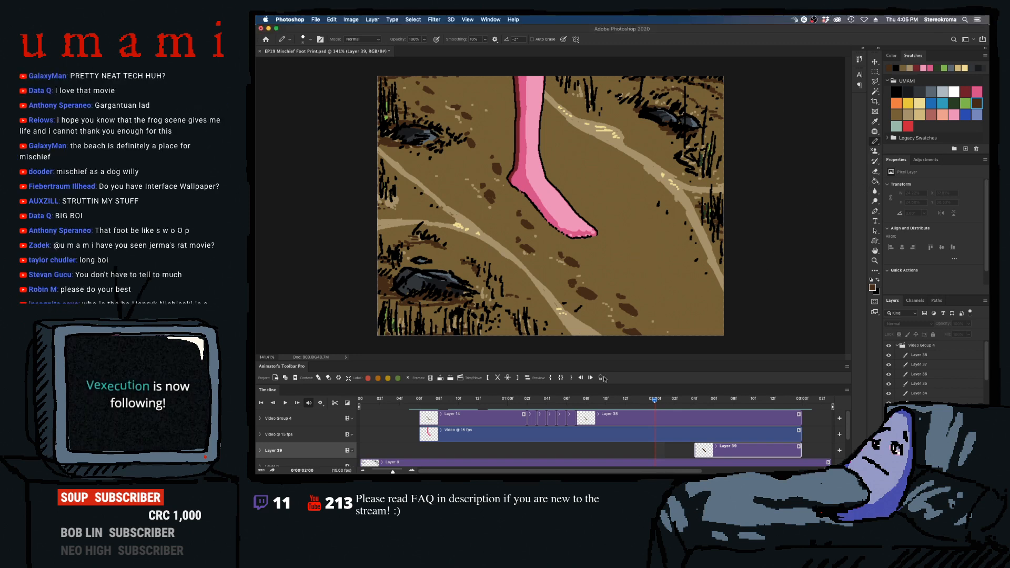
- Move to frame 0:00:02:09 and shade the footprint's inner lower side with near-black, leaving a brown rim along its upper edge
left_click_drag(655, 401, 747, 414)
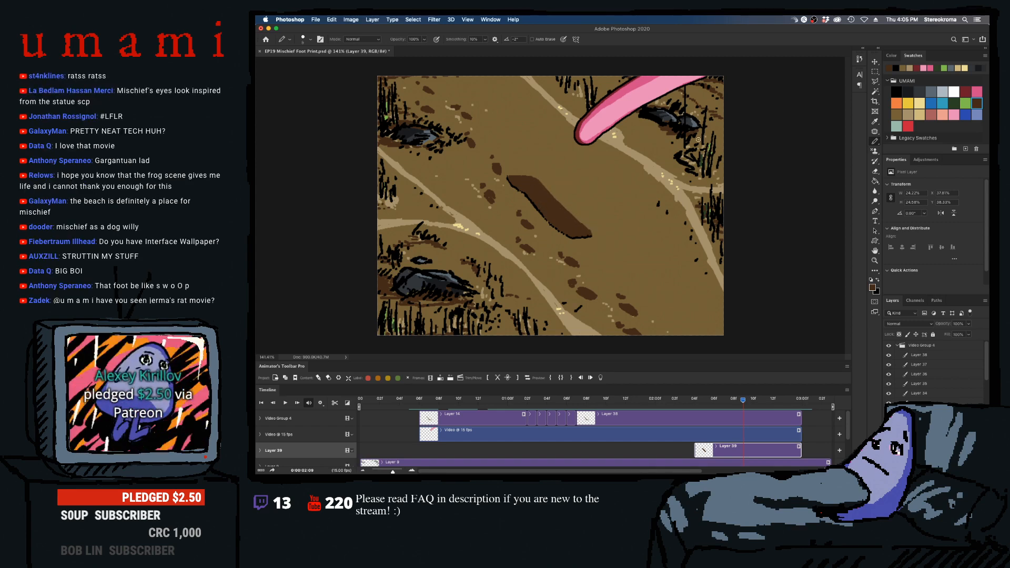
left_click(908, 91)
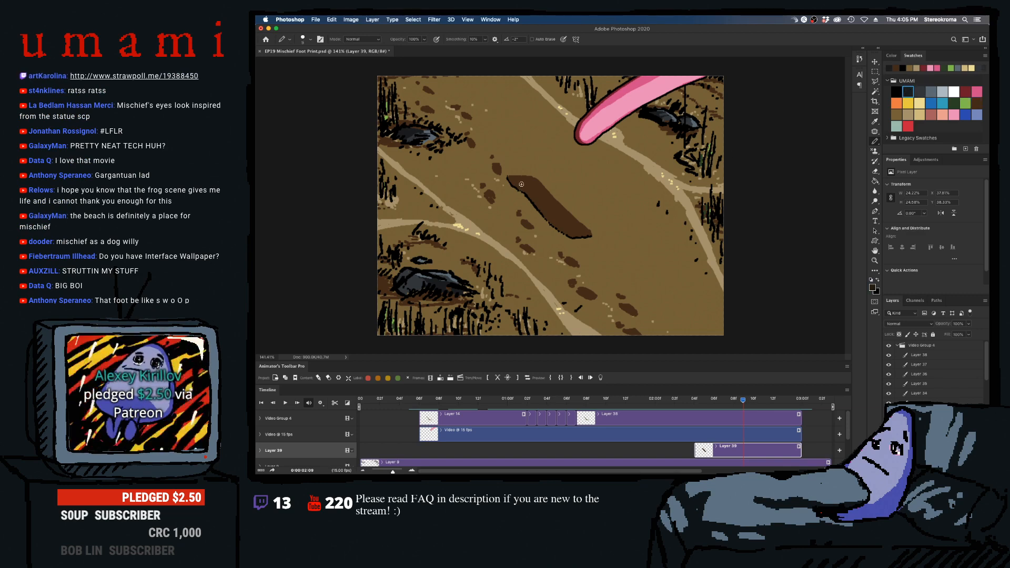
mouse_move(521, 184)
left_mouse_down()
mouse_move(551, 219)
mouse_move(535, 195)
mouse_move(564, 218)
mouse_move(542, 199)
mouse_move(560, 220)
mouse_move(548, 217)
mouse_move(582, 233)
mouse_move(547, 218)
mouse_move(584, 233)
left_mouse_up()
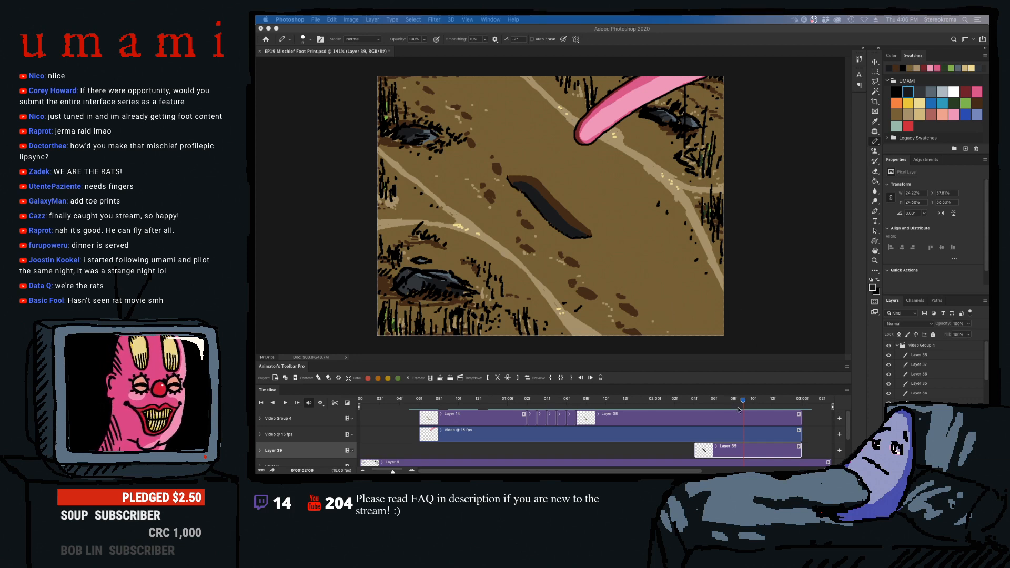
- Play the lift-off section twice to review how the foot reveals the shaded footprint
left_click(624, 401)
key("space")
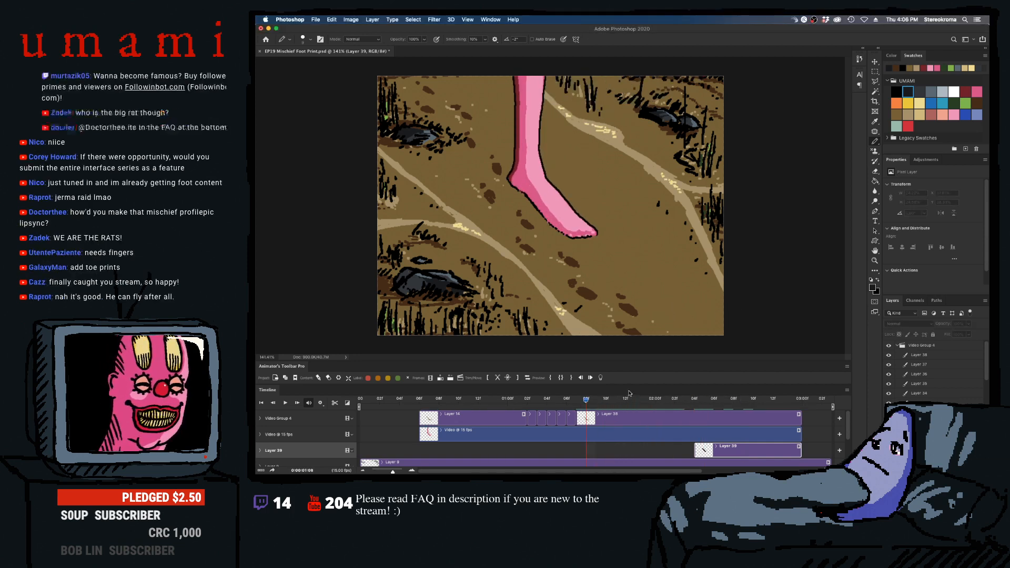
key("space")
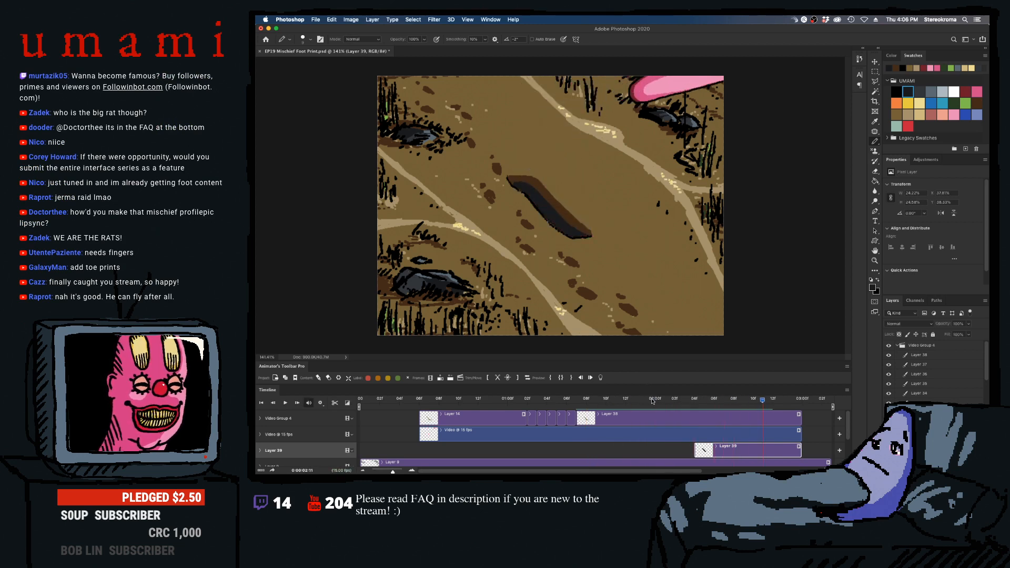
mouse_move(676, 401)
left_mouse_down()
mouse_move(656, 401)
mouse_move(673, 401)
left_mouse_up()
key("space")
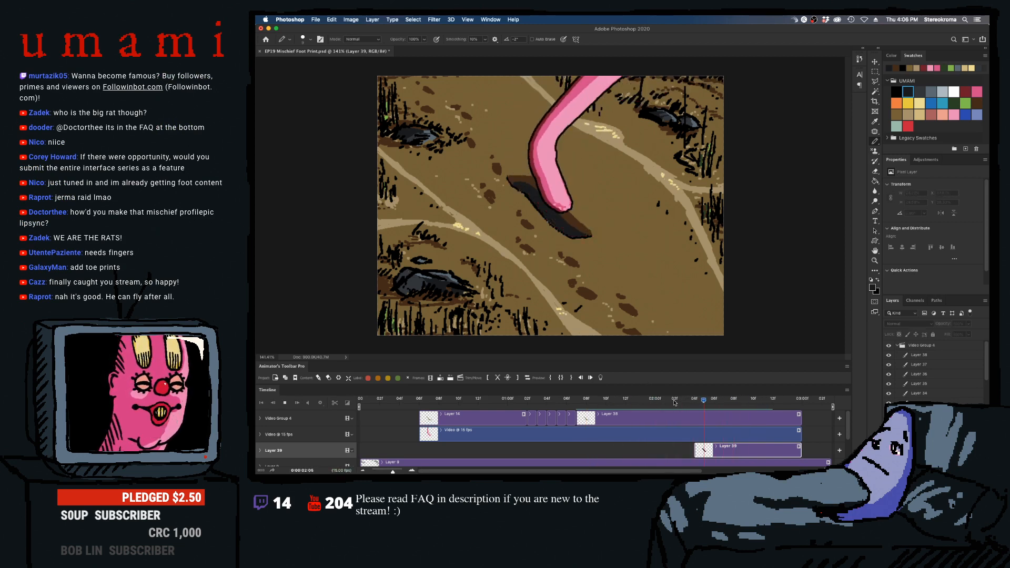
key("space")
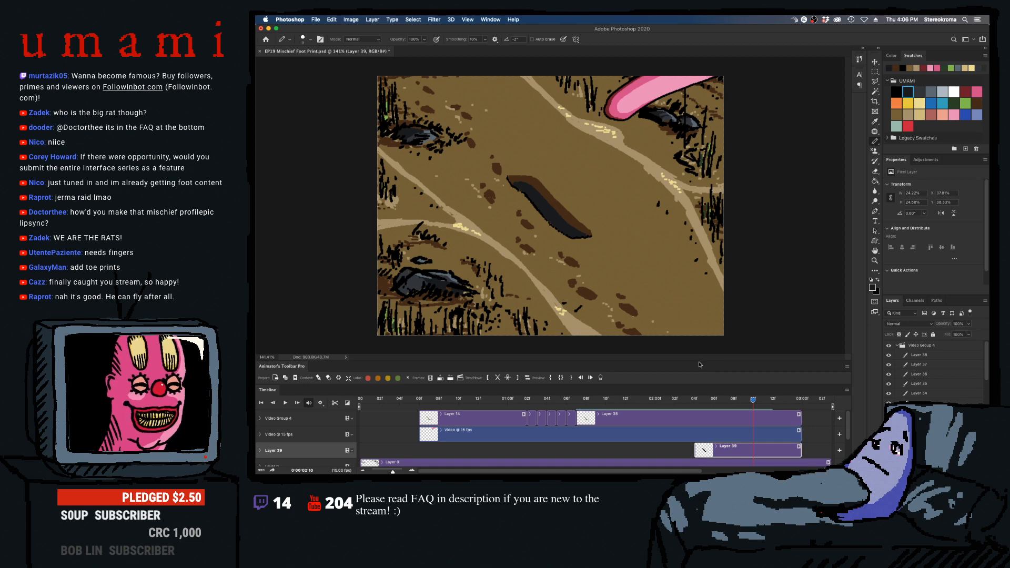
- Add fine black hatching inside the shaded footprint, undoing the stray strokes along its upper rim
left_click(896, 92)
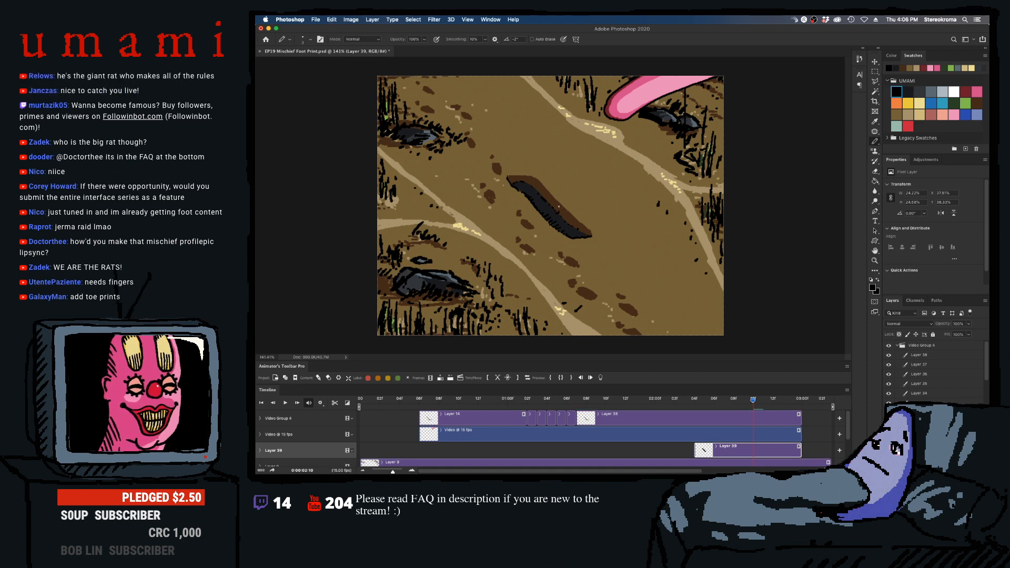
left_click_drag(560, 215, 582, 226)
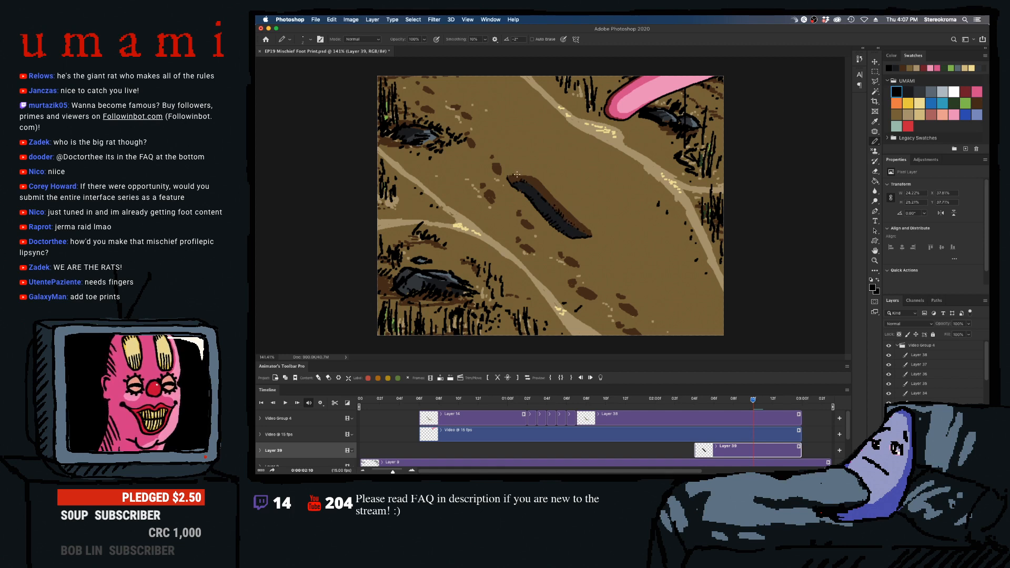
key("super+z")
left_click_drag(519, 178, 527, 178)
key("super+z")
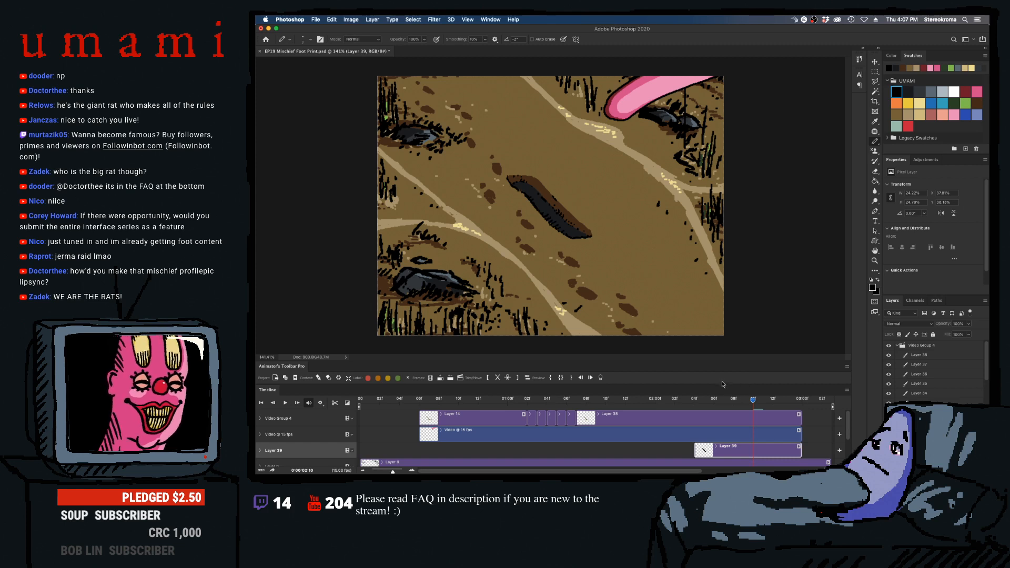
key("super+z")
key("super+z")
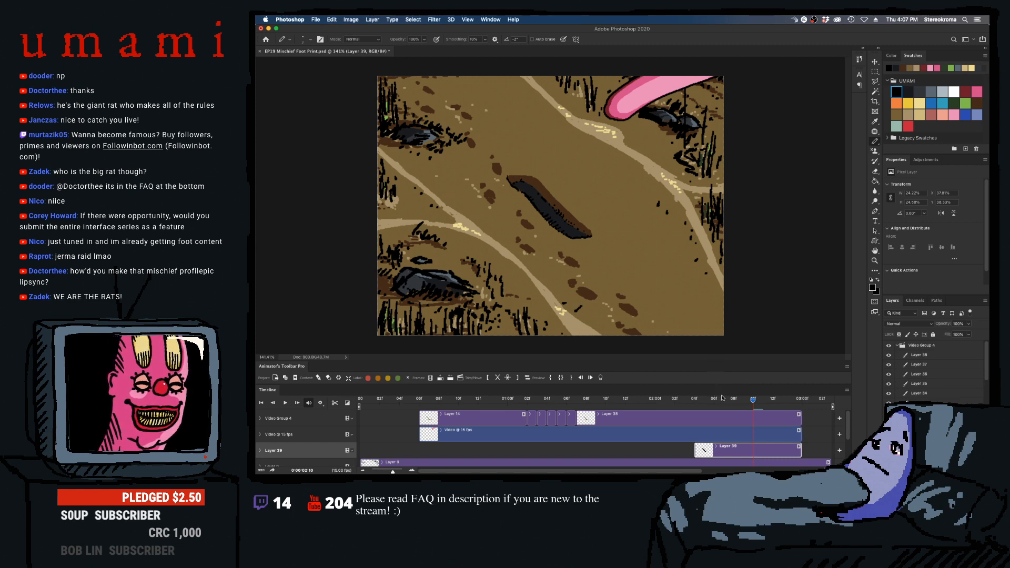
- Play the animation from the start and again from the planted foot to review the hatched footprint
left_click_drag(722, 398, 376, 394)
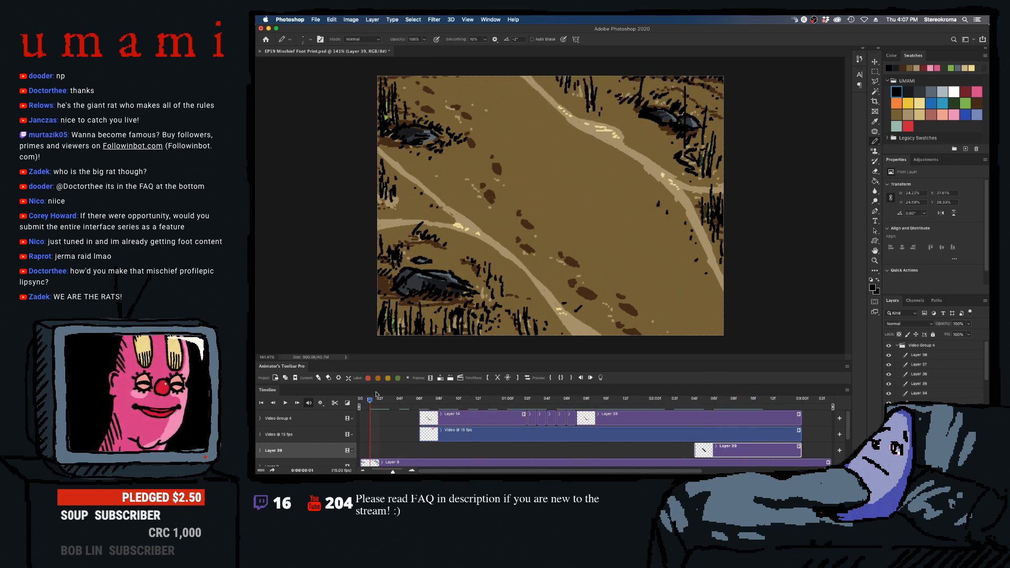
key("space")
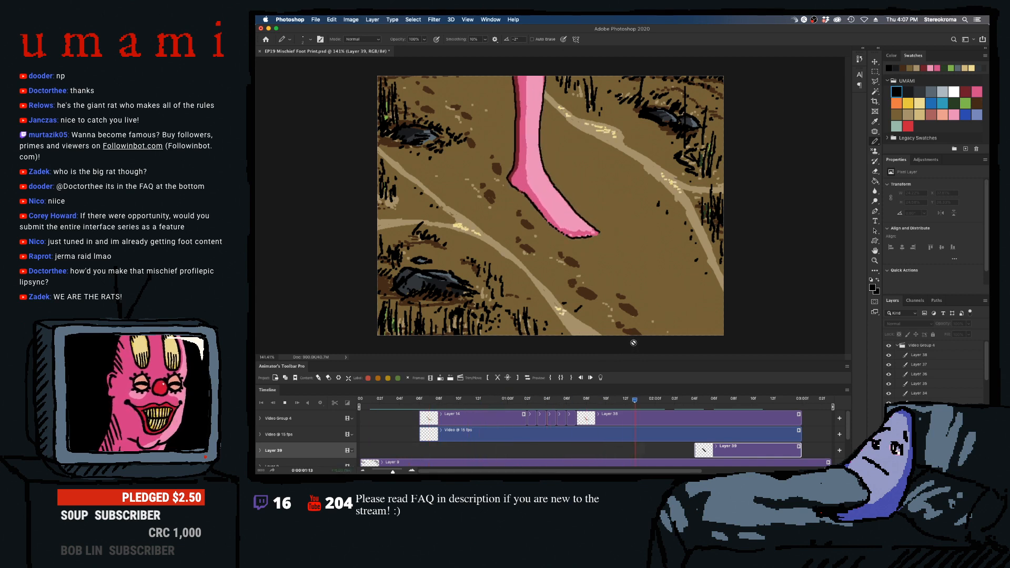
key("space")
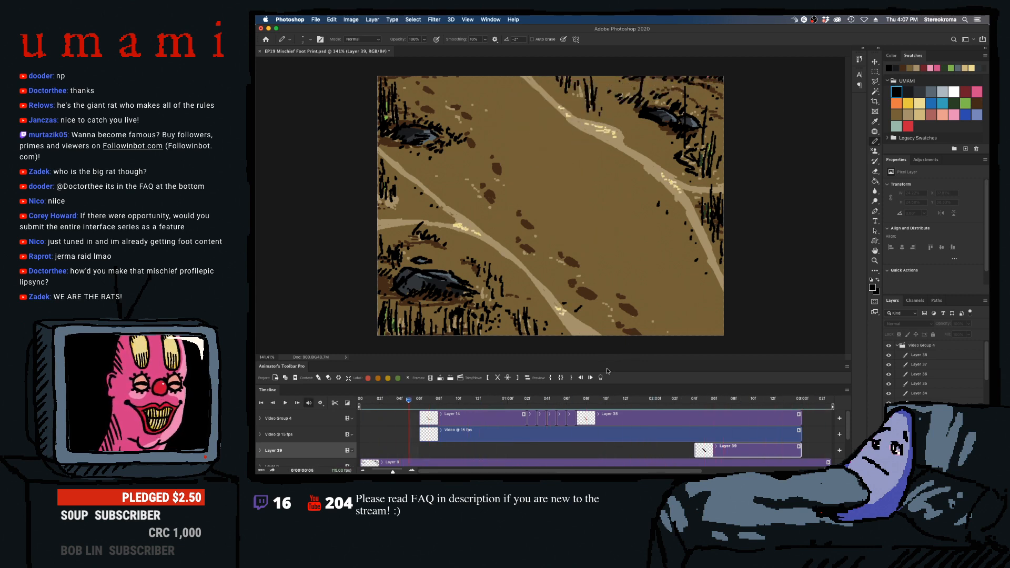
key("space")
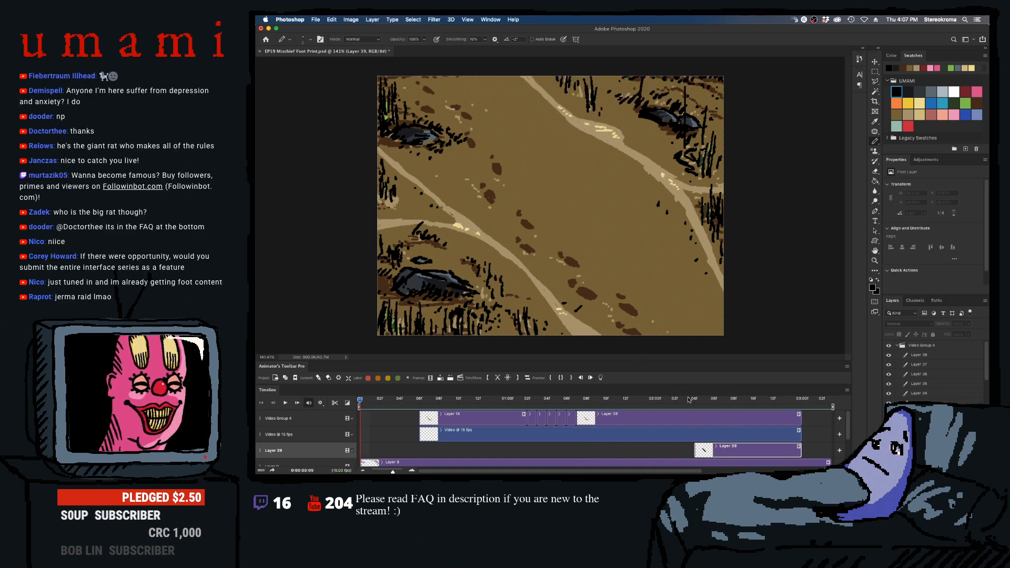
left_click_drag(688, 400, 617, 388)
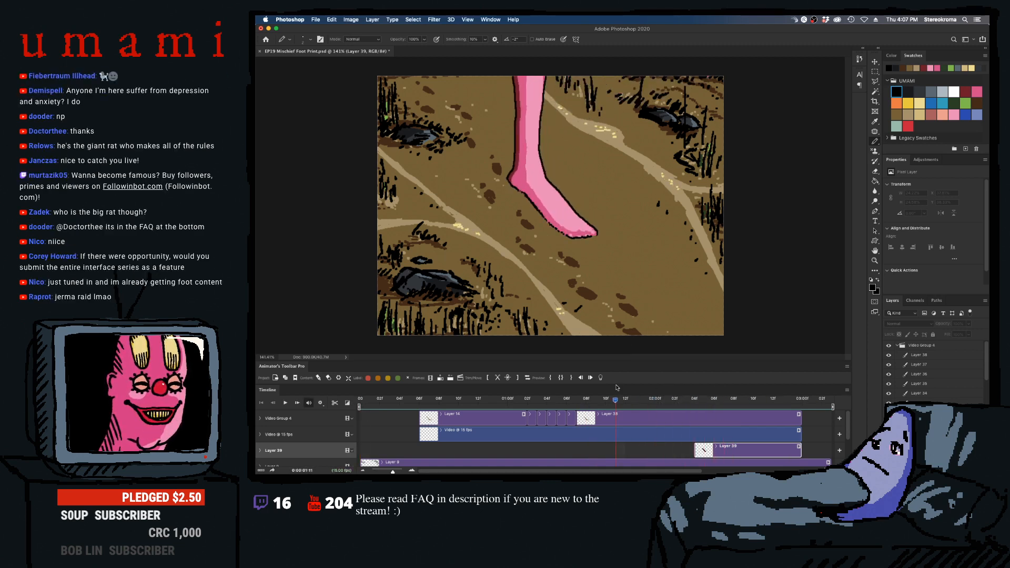
key("space")
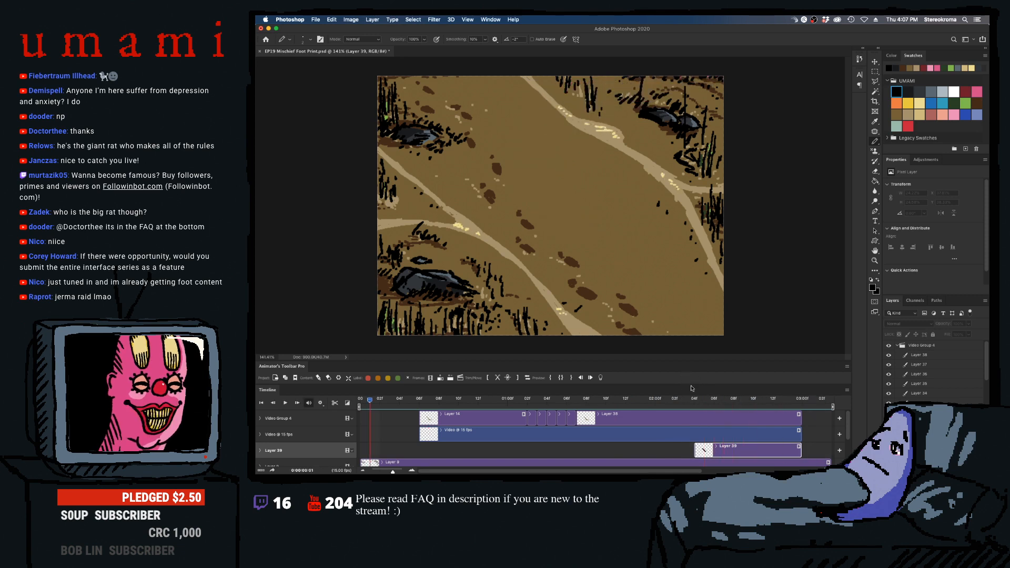
- Extend the overlay group's last clip and the footprint clip to the end of the background clip
left_click(791, 399)
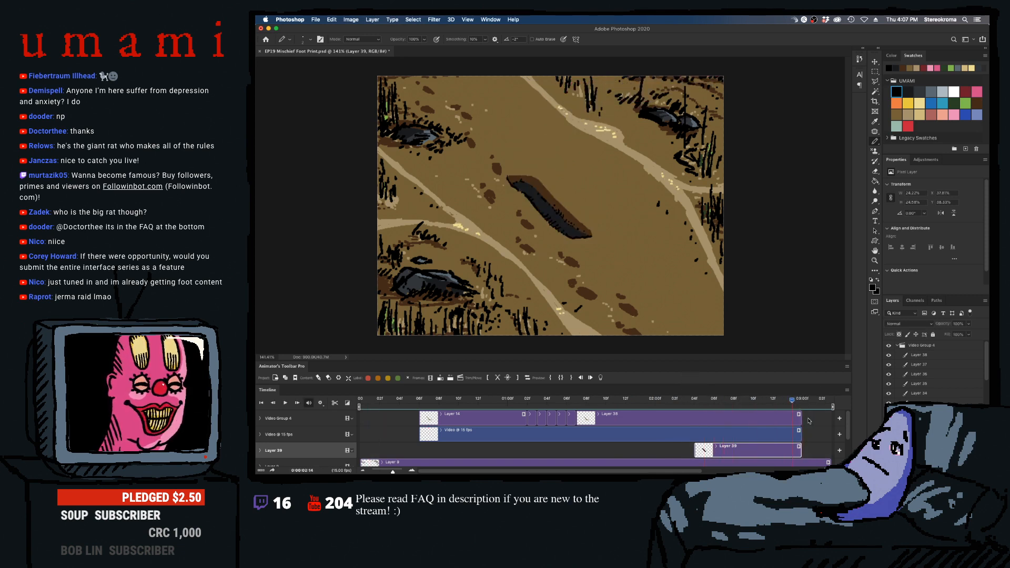
left_click_drag(800, 419, 684, 418)
left_click_drag(656, 450, 684, 450)
key("space")
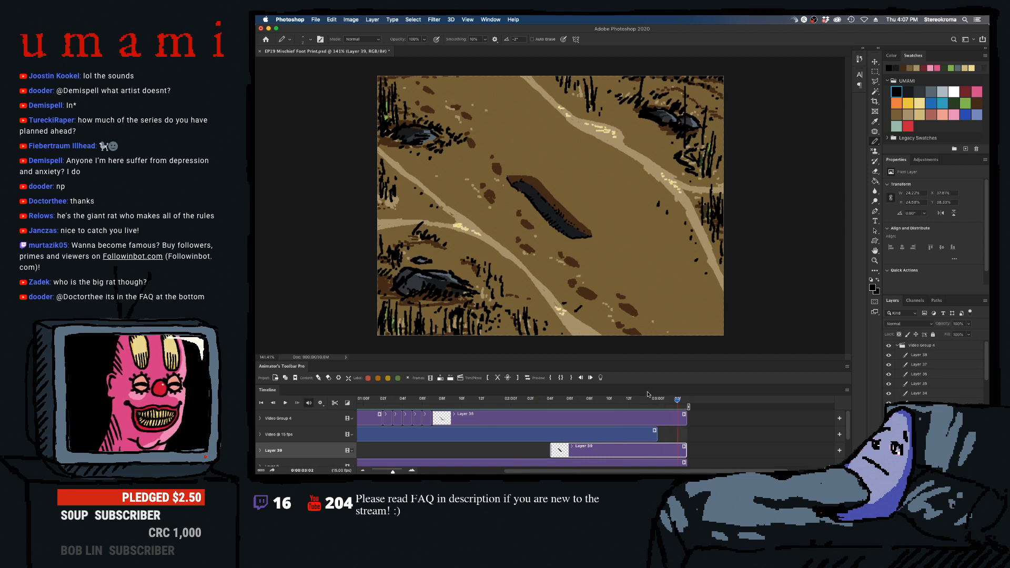
- Replay the whole animation from the first frame to check the footprint remains through the extended ending
left_click(432, 400)
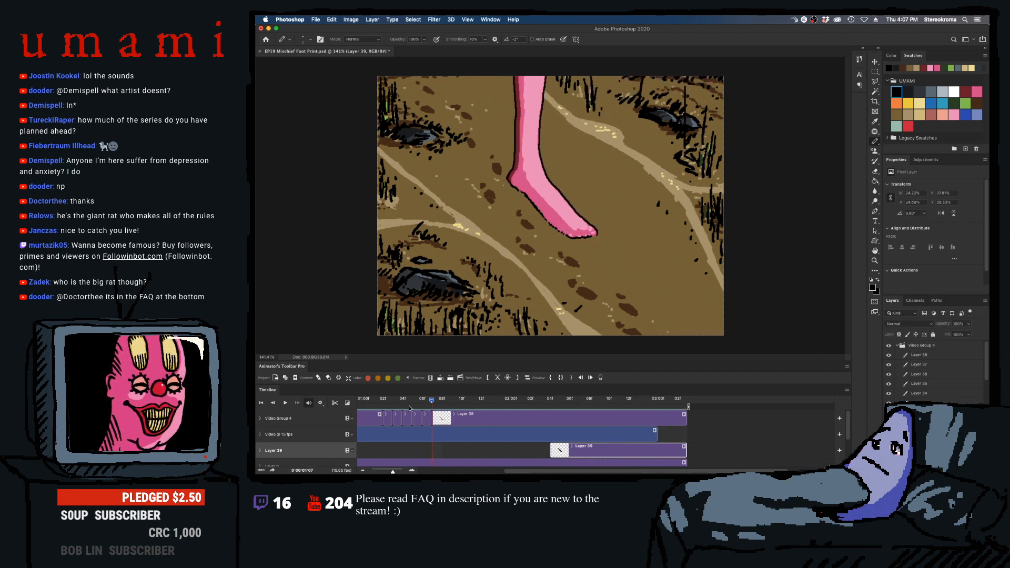
left_click_drag(410, 408, 318, 414)
key("space")
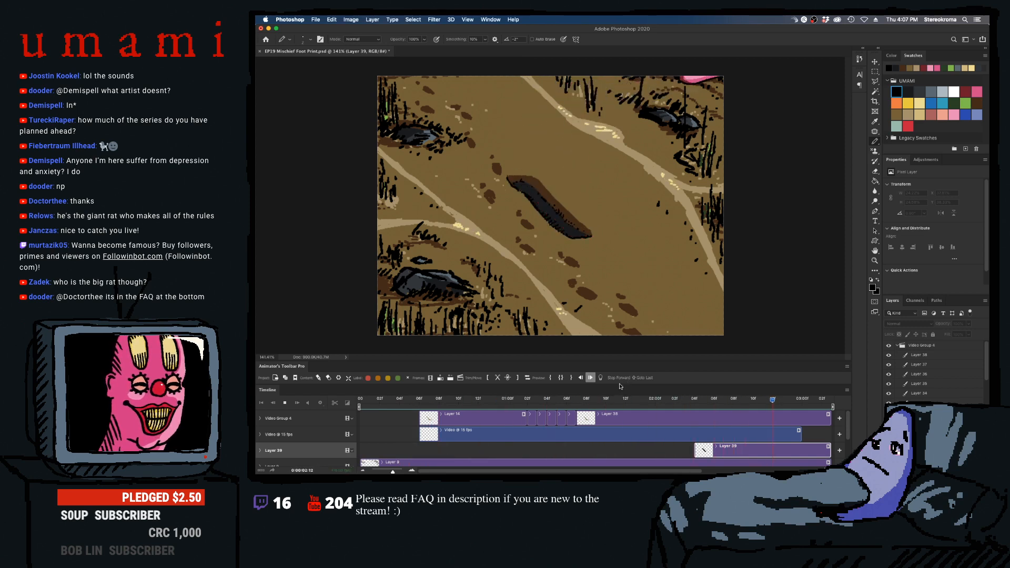
key("space")
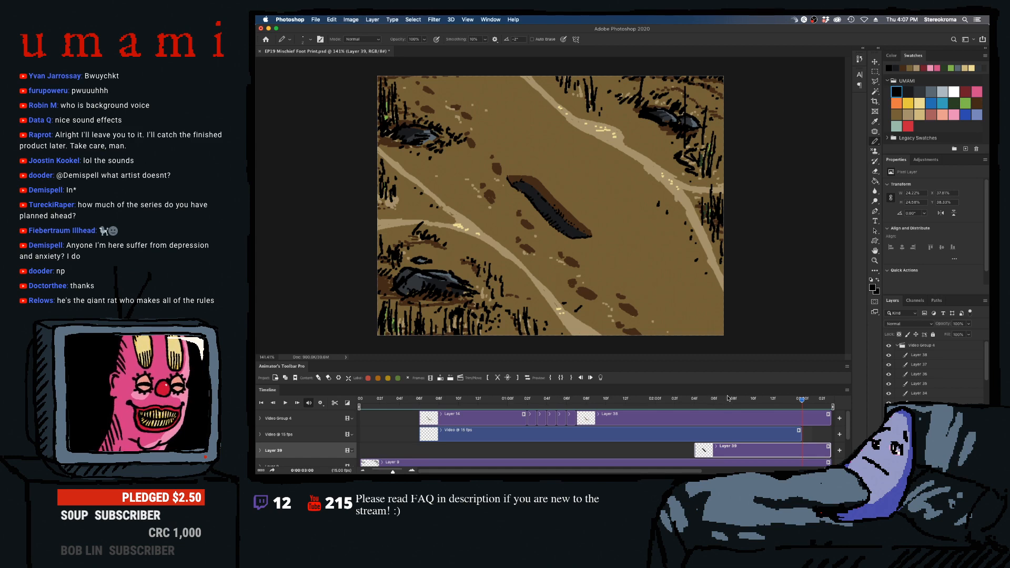
left_click_drag(724, 397, 323, 420)
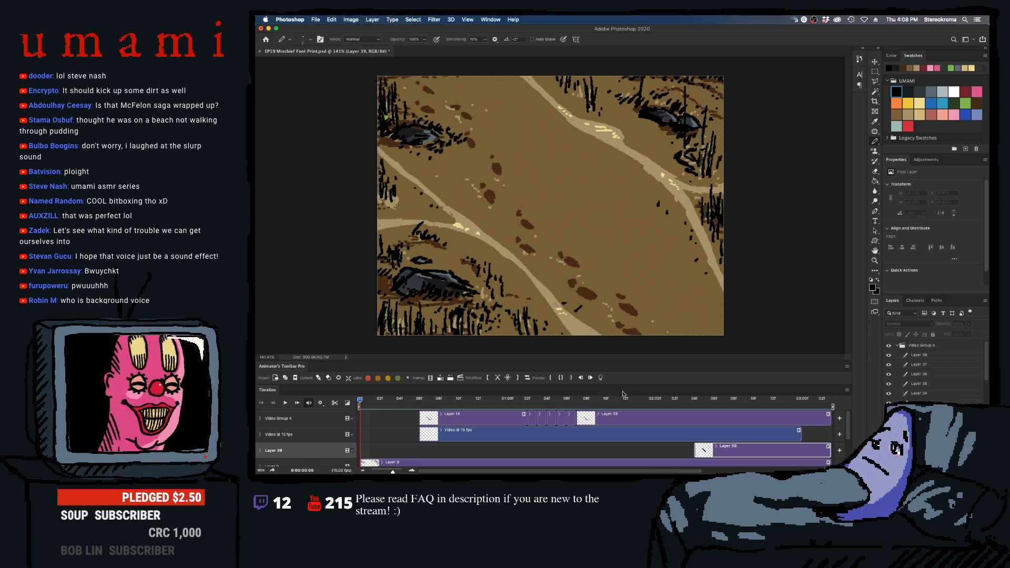
key("space")
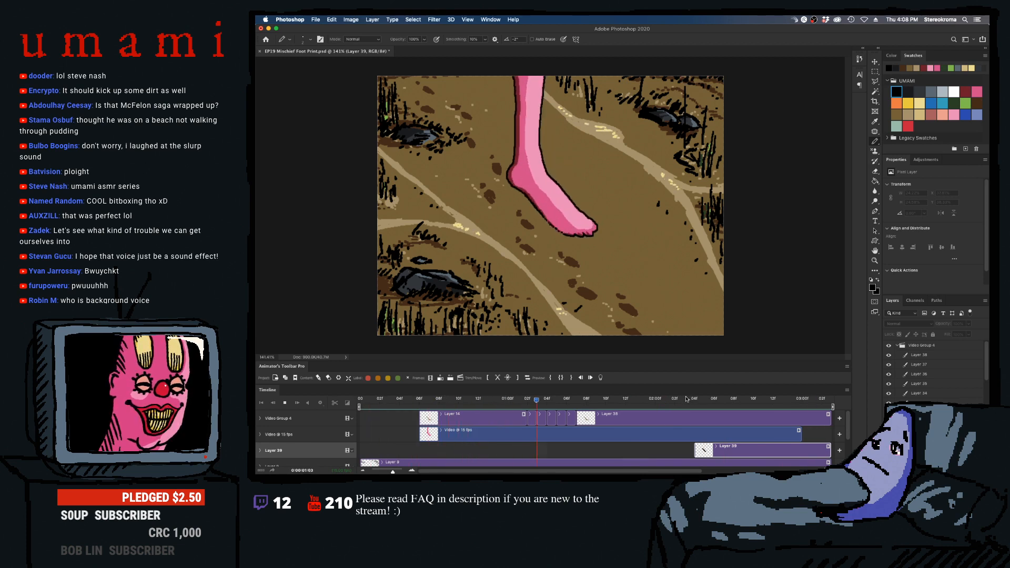
key("space")
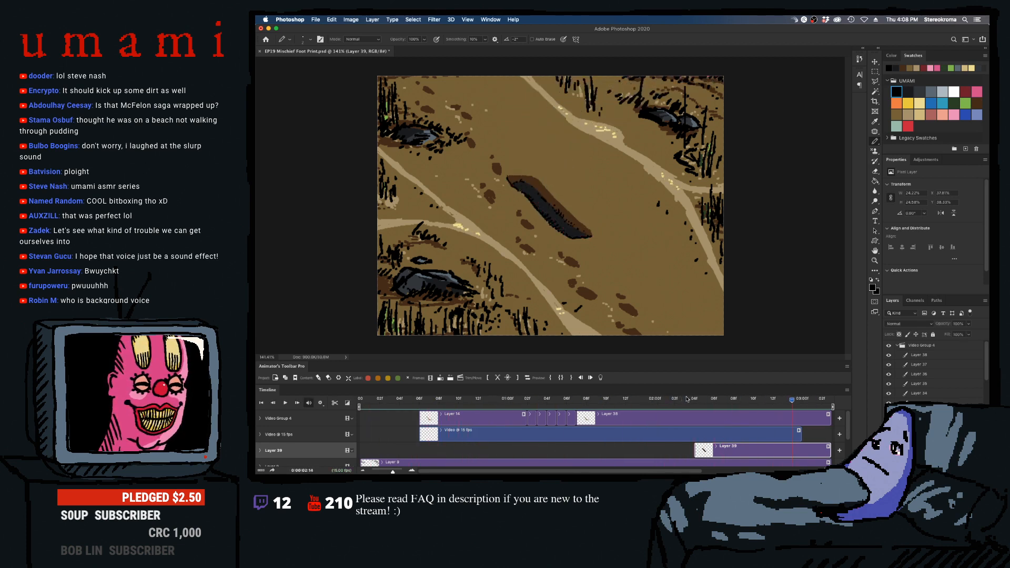
- Add a 15 fps video layer above the overlay group and start its clip with the foot's clips
left_click_drag(721, 403, 605, 404)
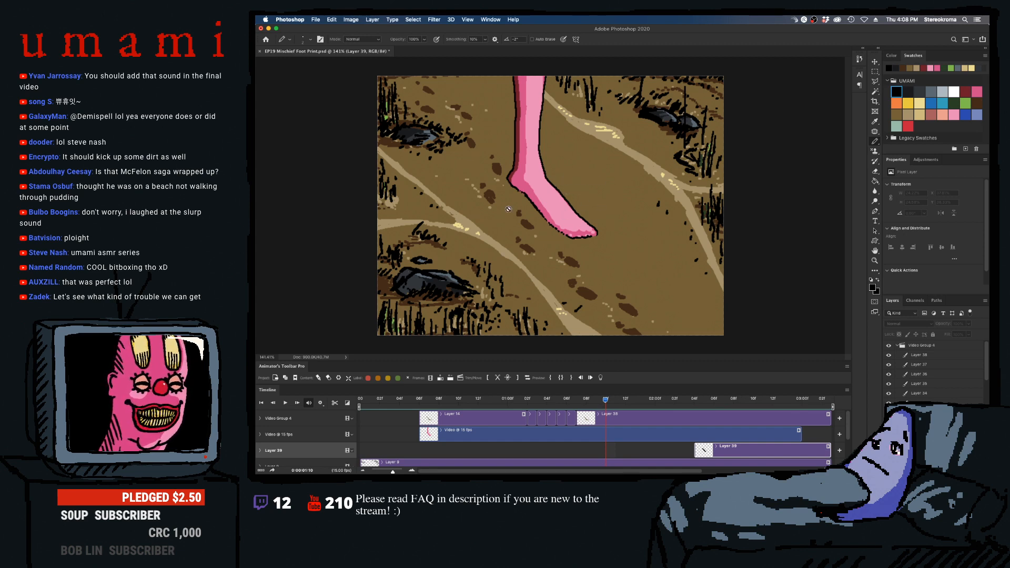
left_click_drag(604, 404, 563, 405)
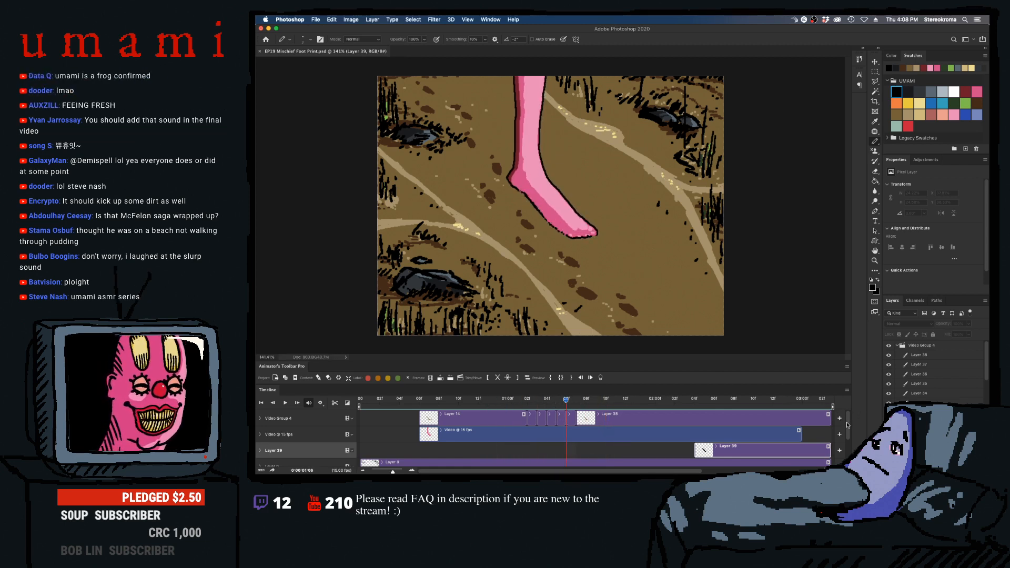
left_click(430, 377)
left_click_drag(586, 417, 438, 417)
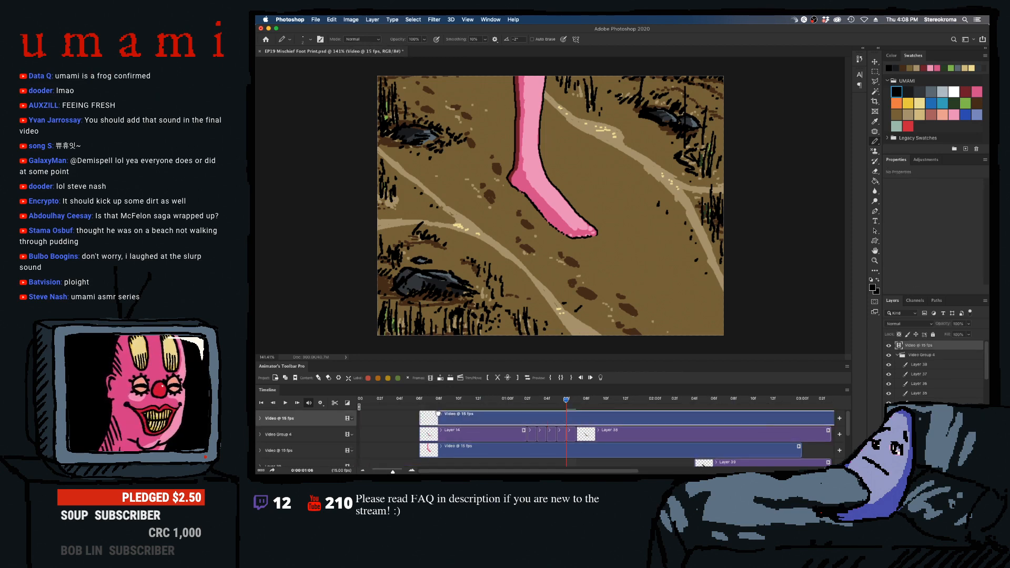
- Draw tan dirt specks along the planted sole frame by frame from 01:03, and play the result back
left_click(553, 400)
mouse_move(550, 401)
left_mouse_down()
mouse_move(514, 402)
mouse_move(538, 403)
left_mouse_up()
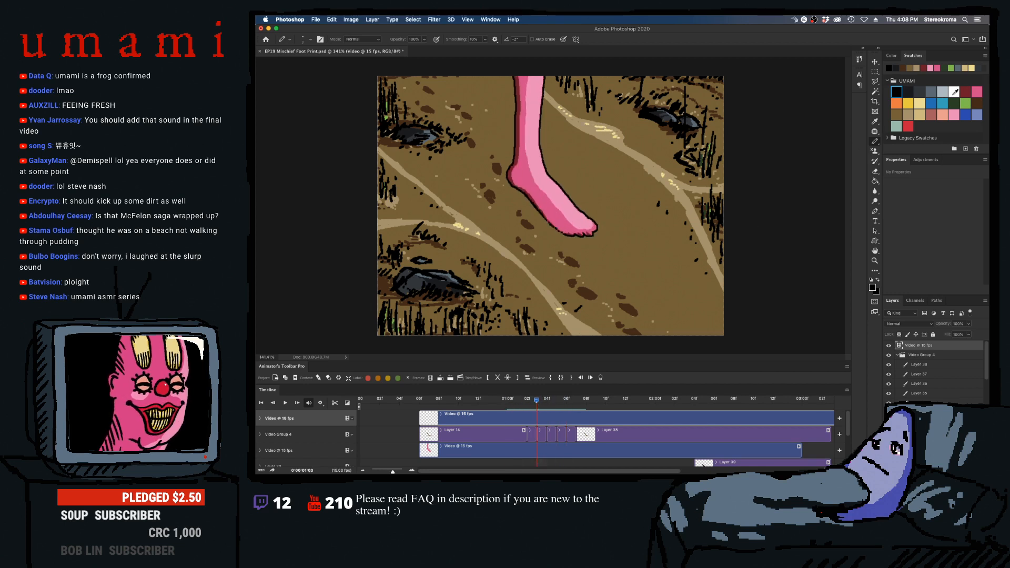
left_click(912, 114)
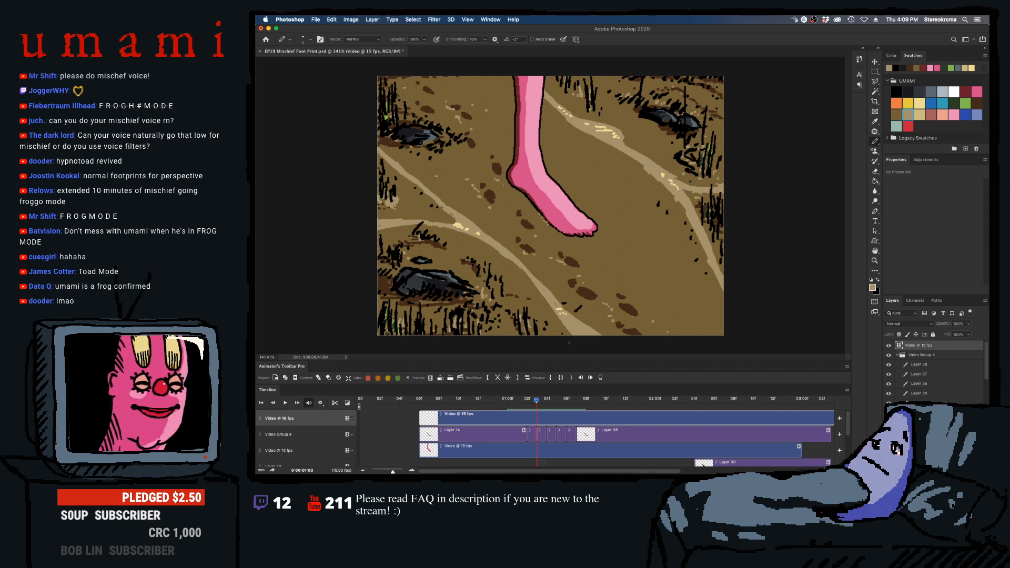
key("Right")
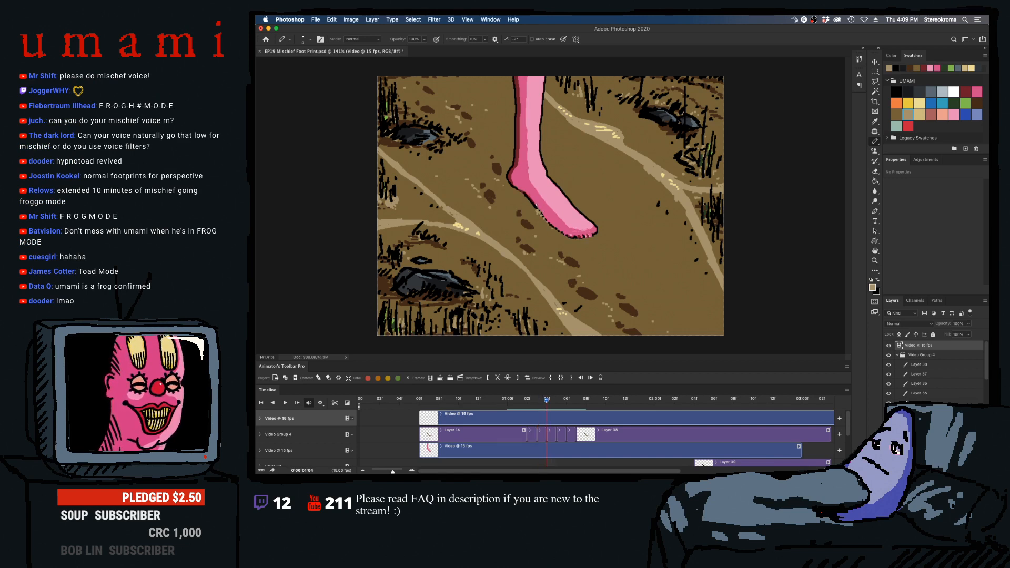
key("Right")
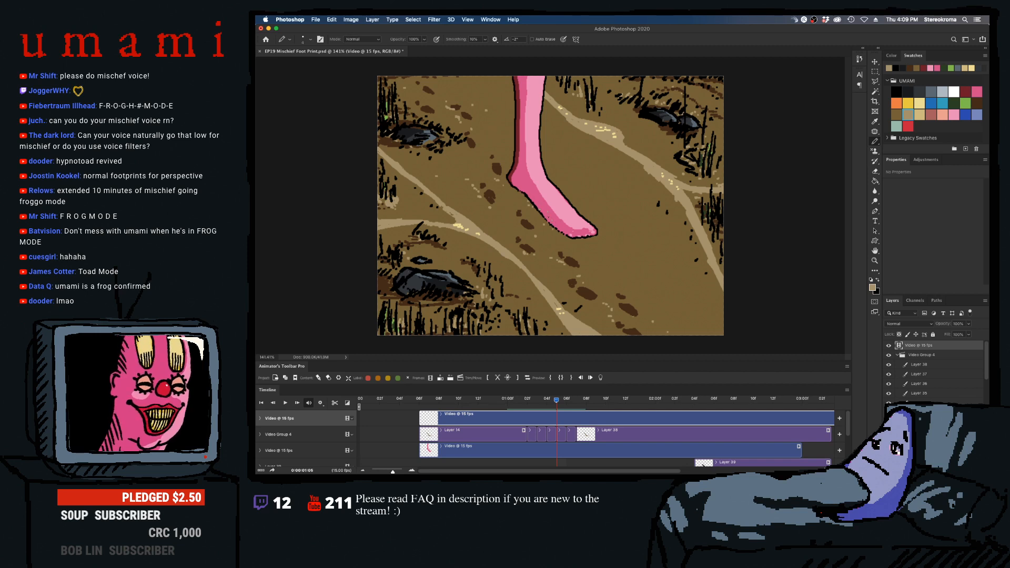
key("Right")
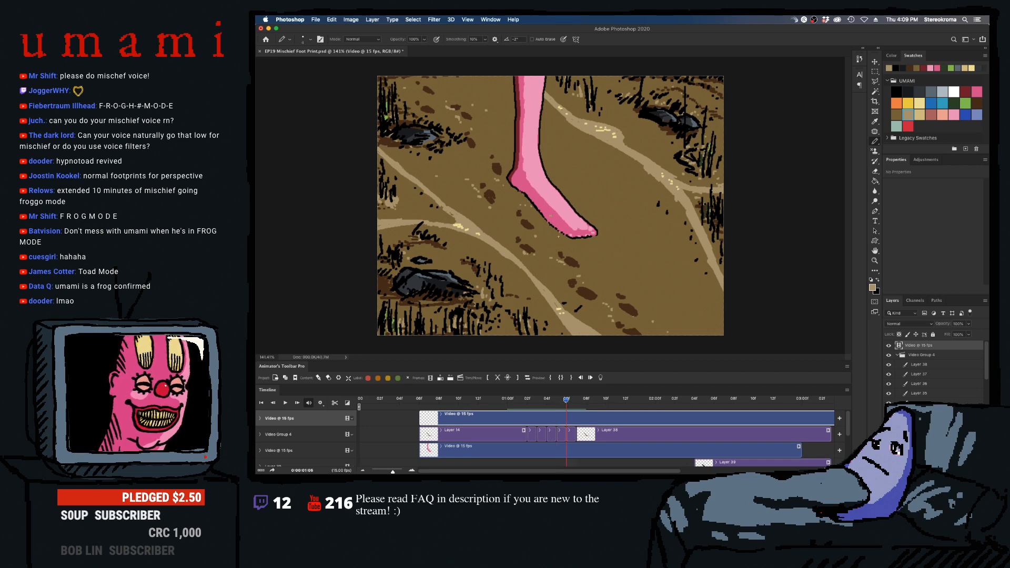
key("Right")
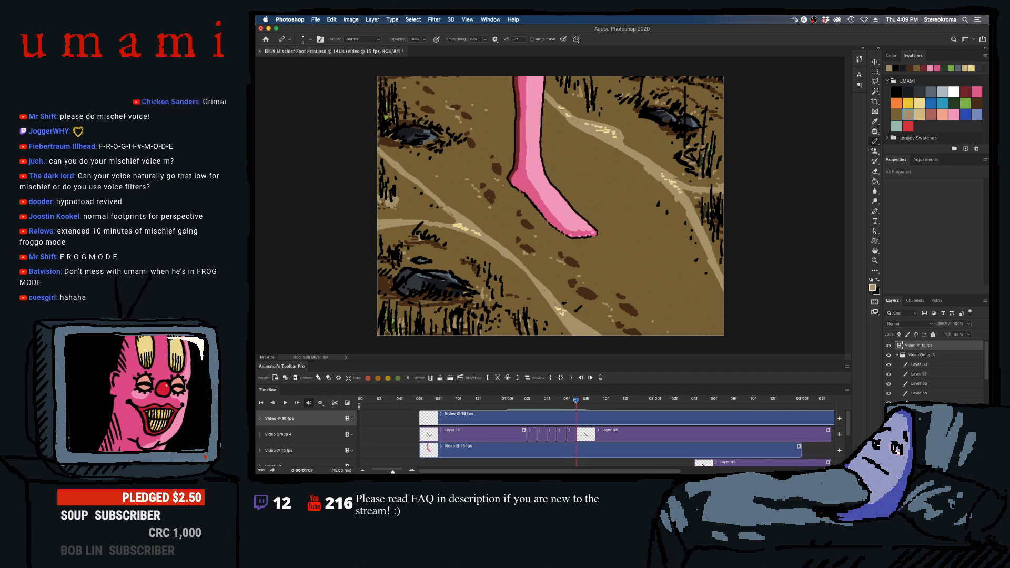
key("Right")
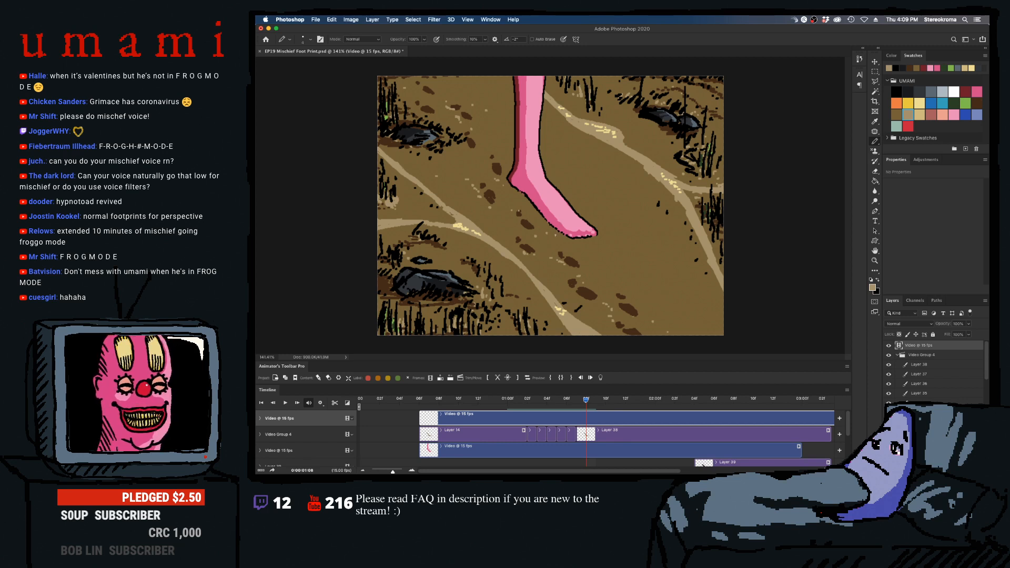
key("space")
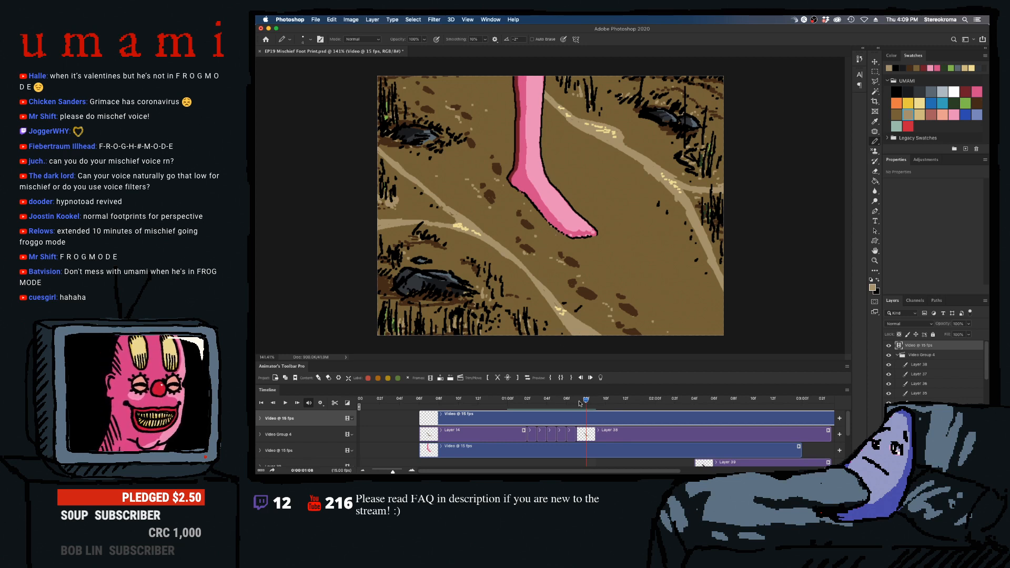
key("space")
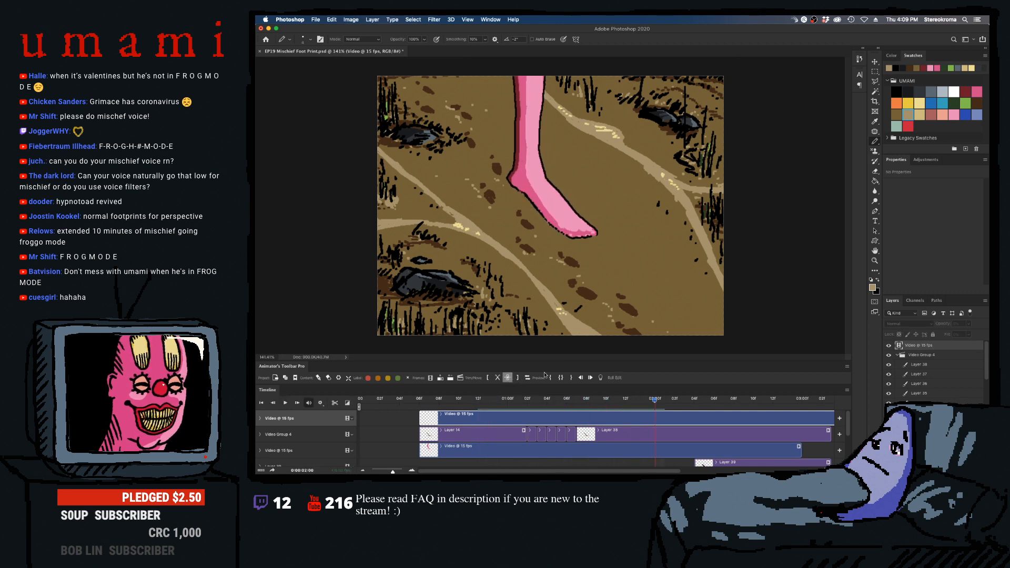
- Add tan dirt specks scattering around the heel frame by frame, starting at the foot's impact
left_click(517, 406)
left_click_drag(517, 409, 556, 405)
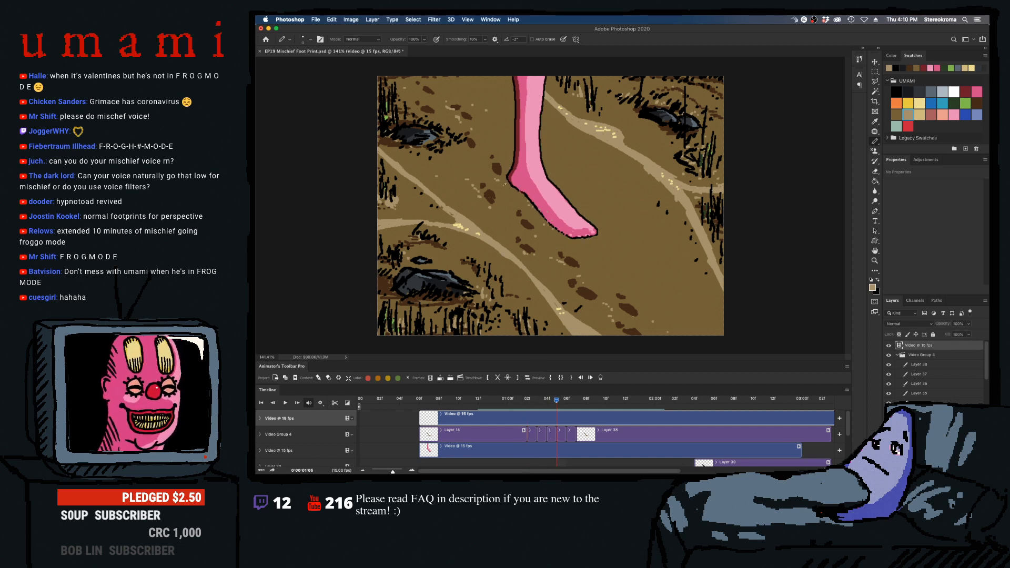
key("Left")
key("Left")
key("Left")
key("Left")
key("Right")
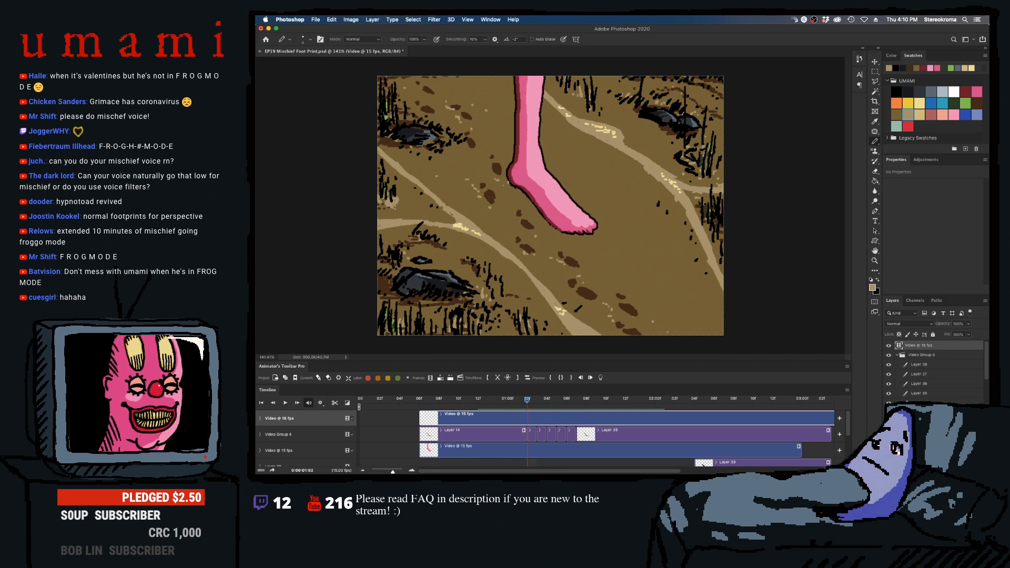
key("Right")
key("Right")
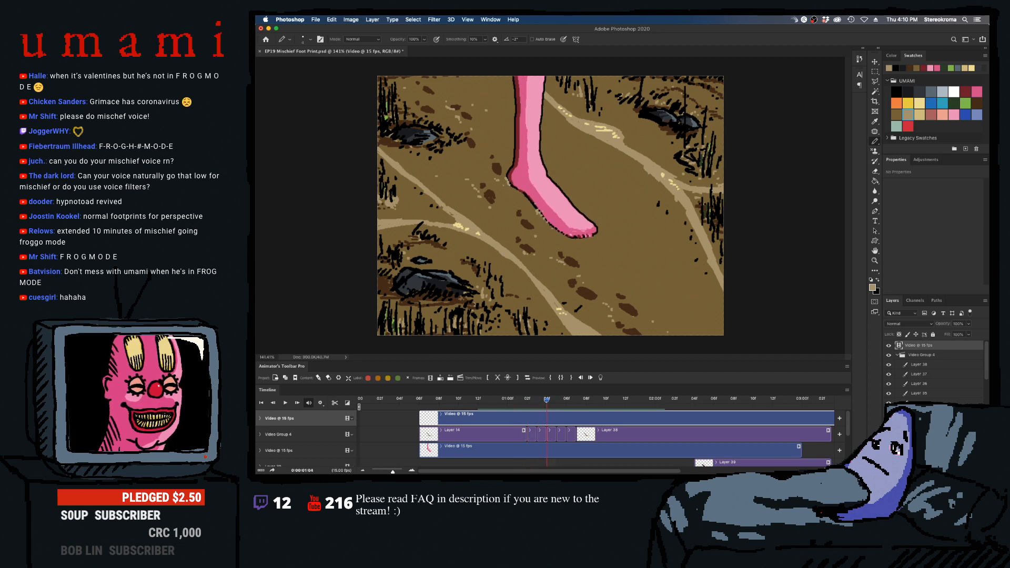
key("Right")
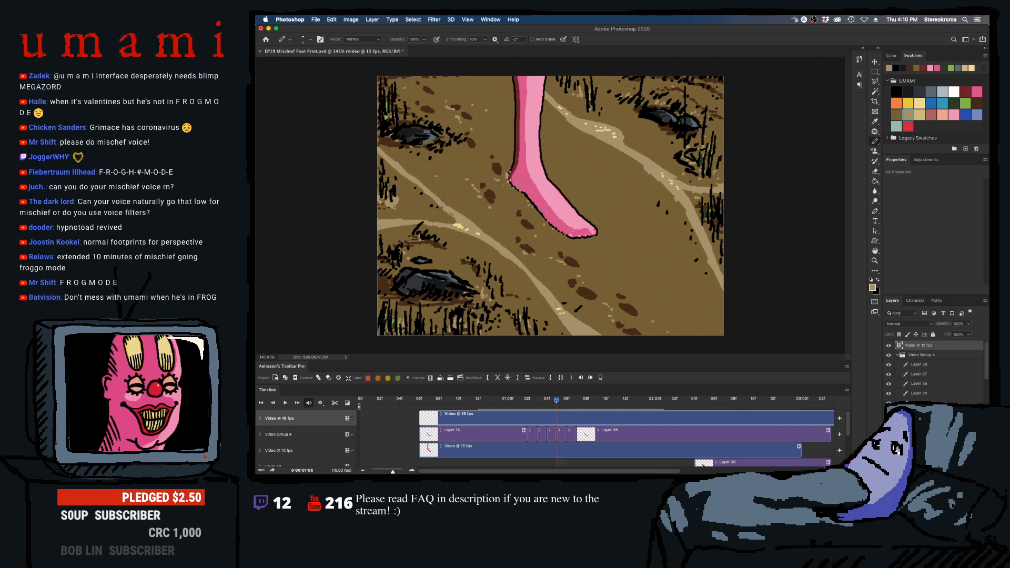
key("Right")
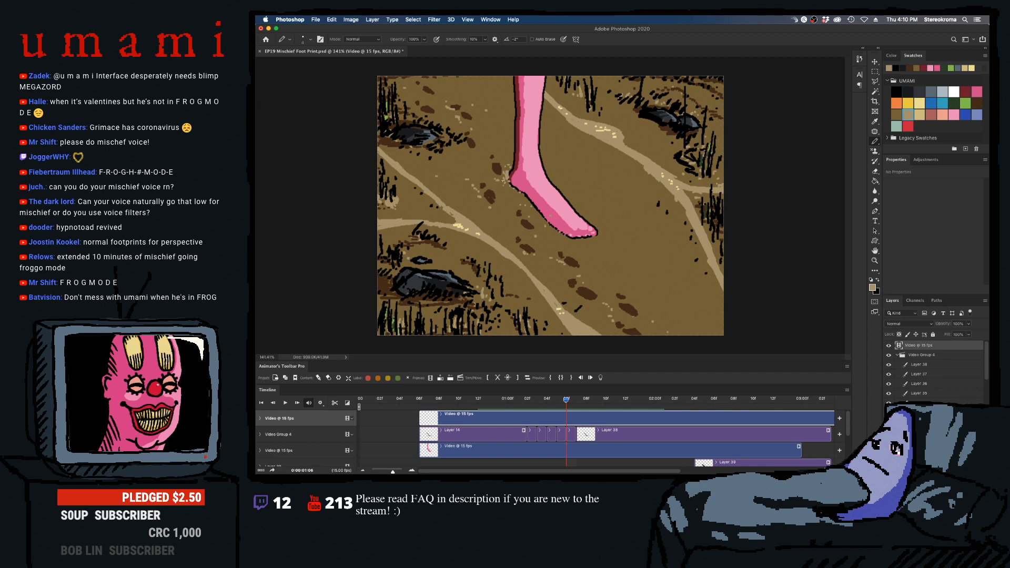
key("Right")
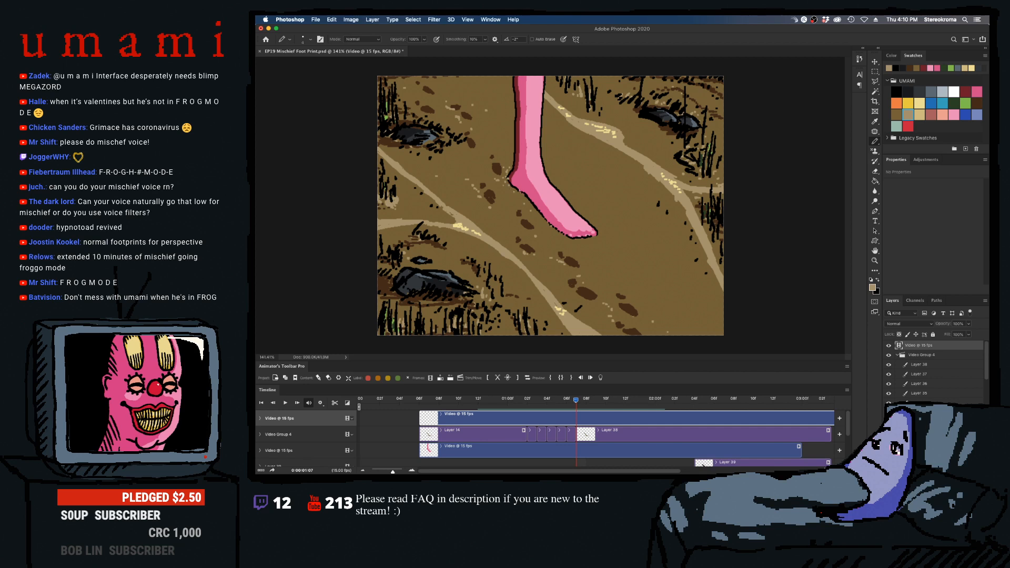
key("Right")
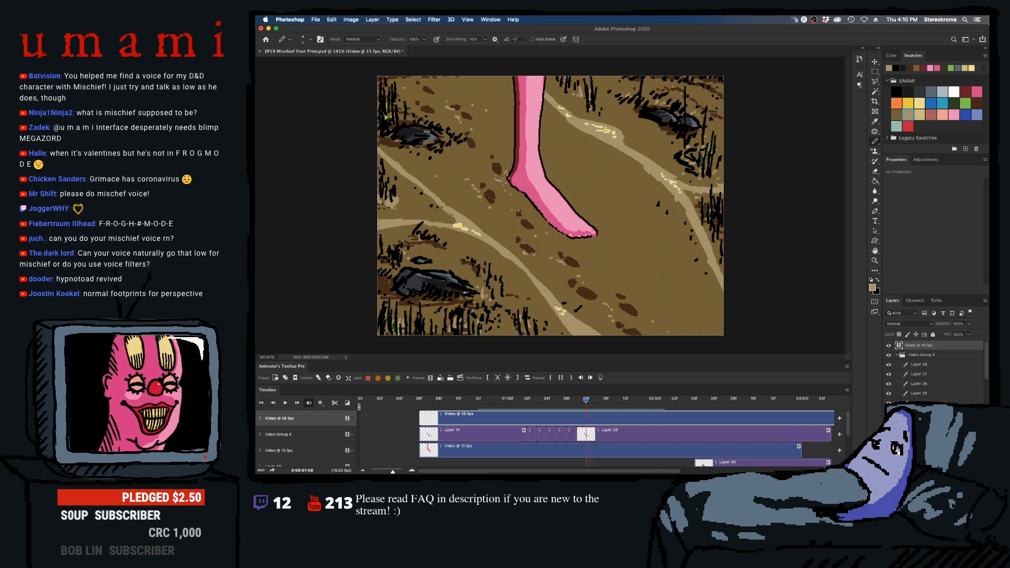
key("Right")
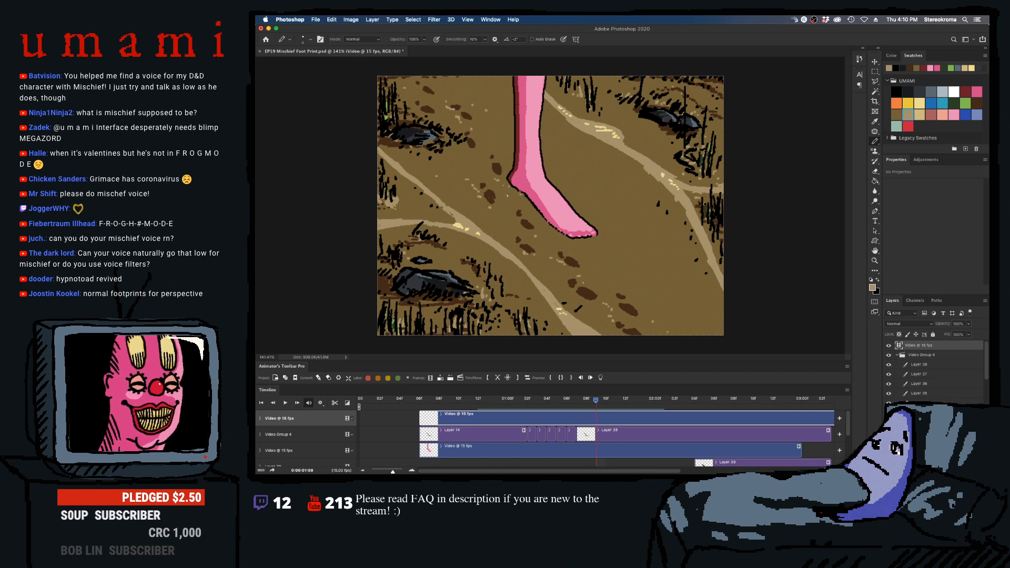
- Play the animation from before the foot's impact to review the kicked-up dirt
left_click_drag(595, 400, 488, 401)
left_click(286, 403)
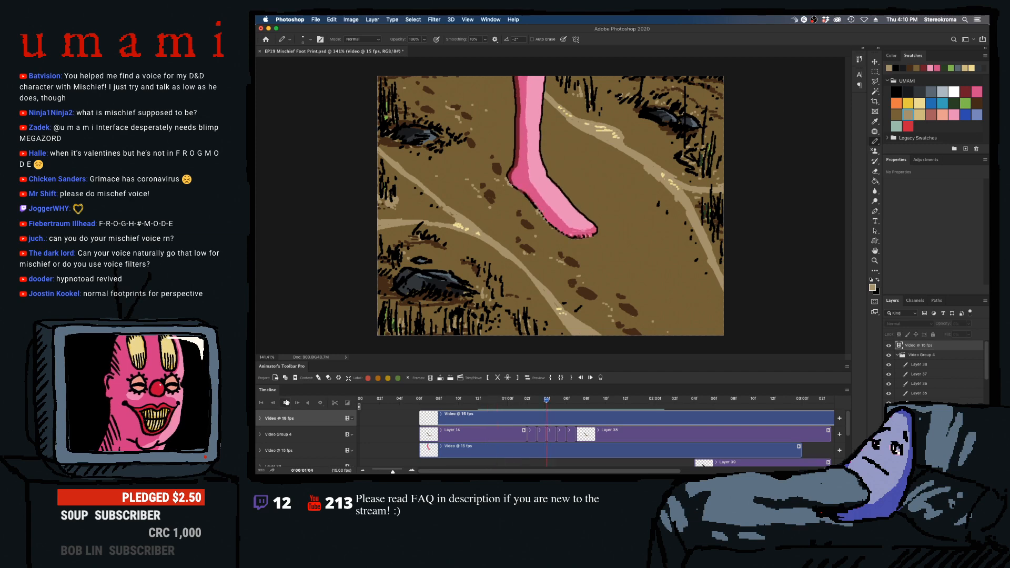
left_click(287, 403)
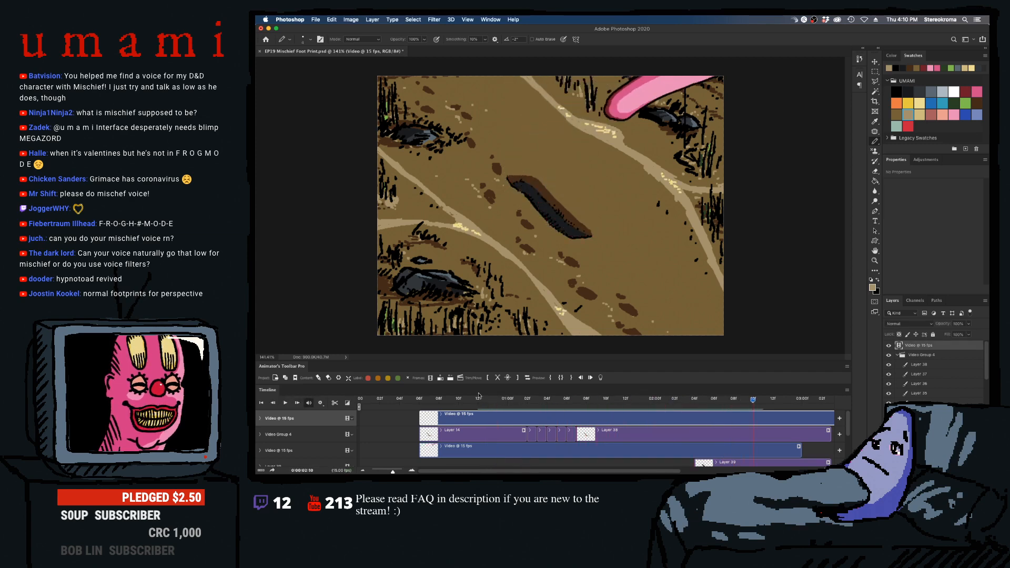
- Add tan dirt specks scattering around the toes frame by frame from 01:02
mouse_move(543, 401)
left_mouse_down()
mouse_move(518, 410)
mouse_move(527, 410)
left_mouse_up()
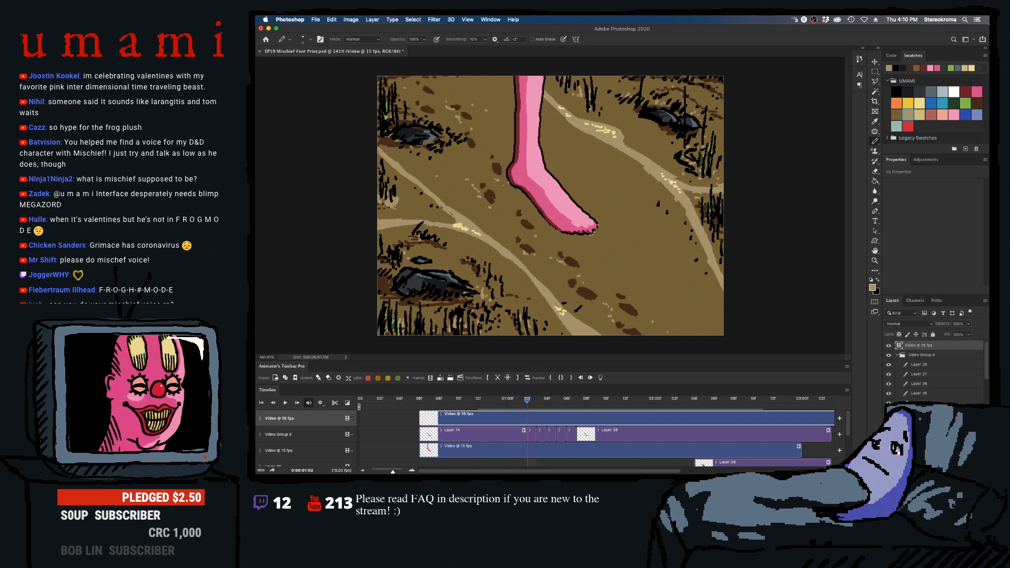
key("Right")
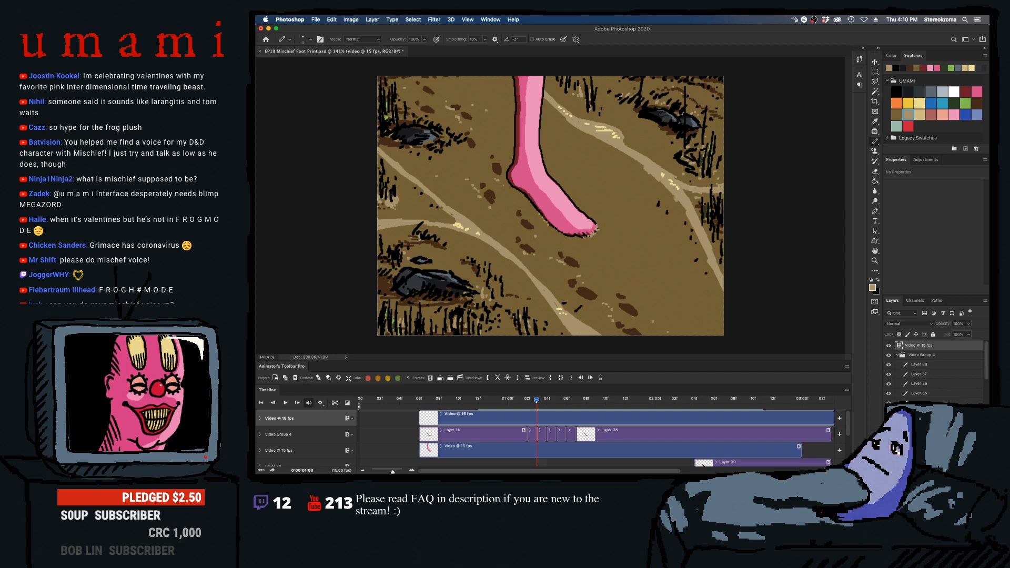
key("Right")
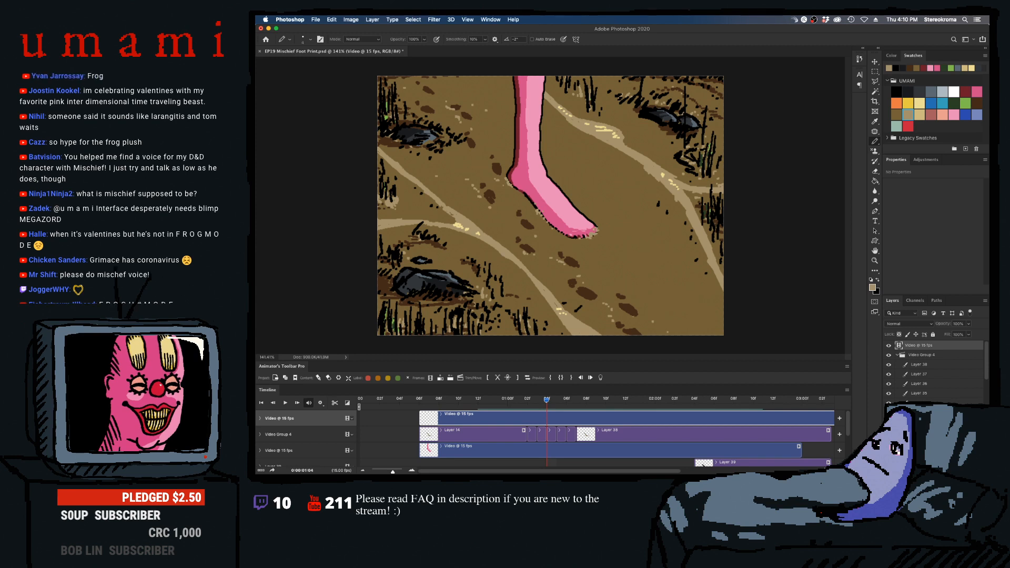
key("Right")
key("Right")
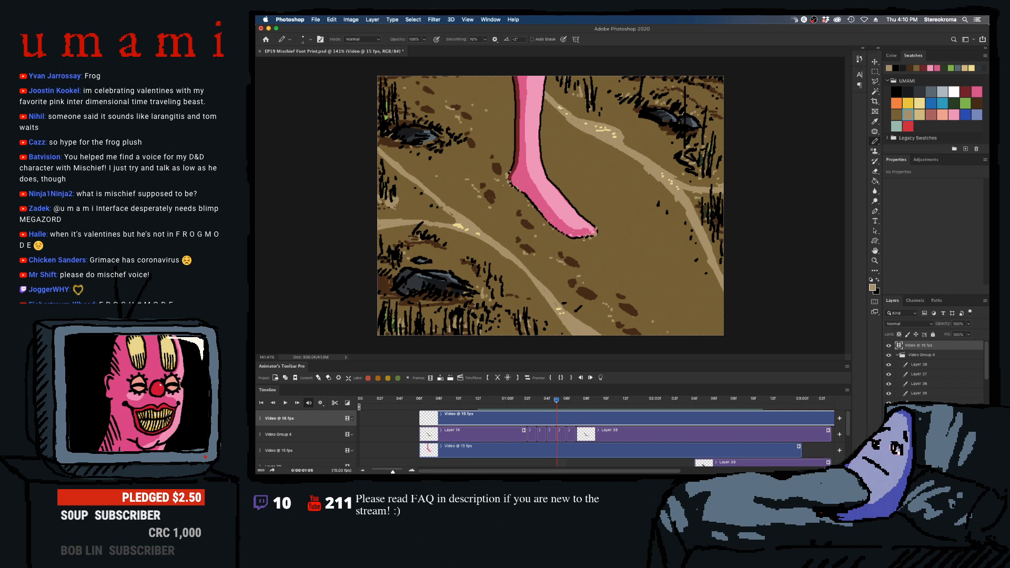
key("Right")
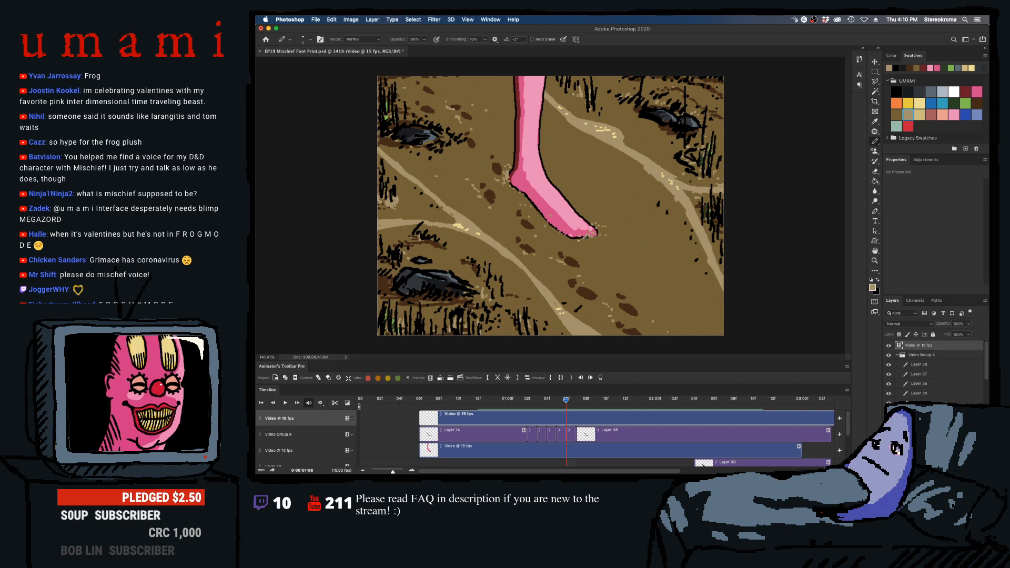
key("Right")
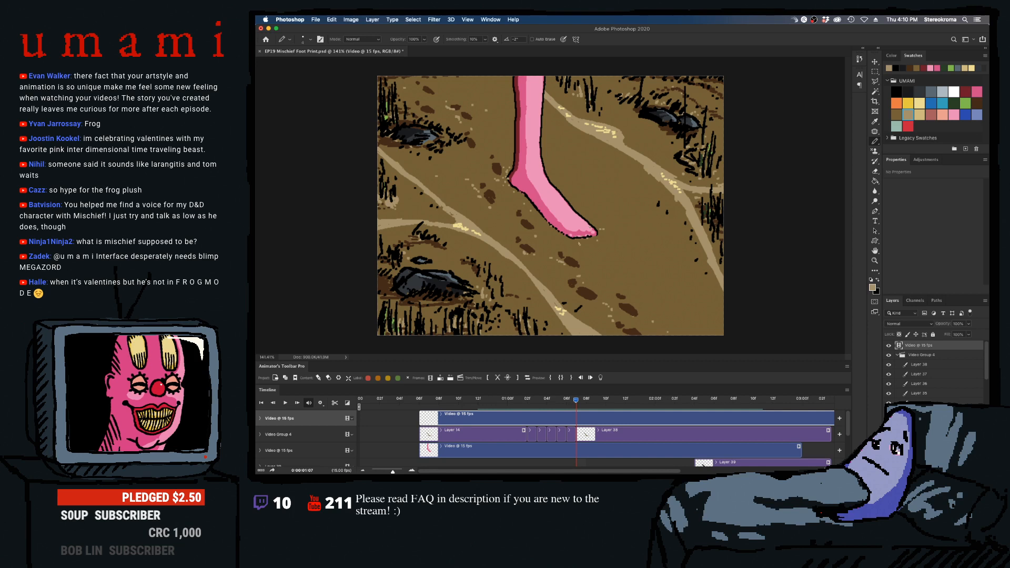
key("Right")
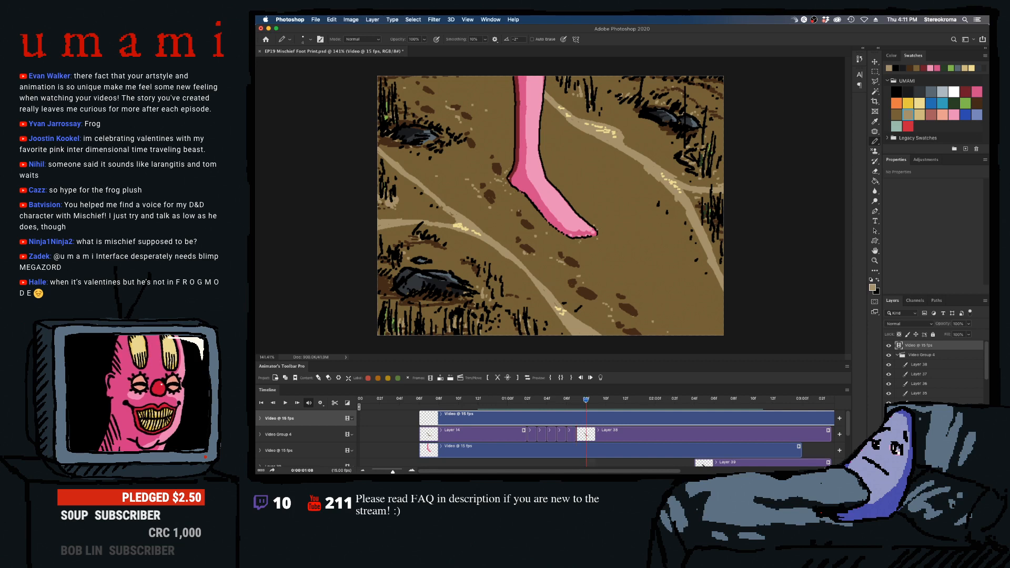
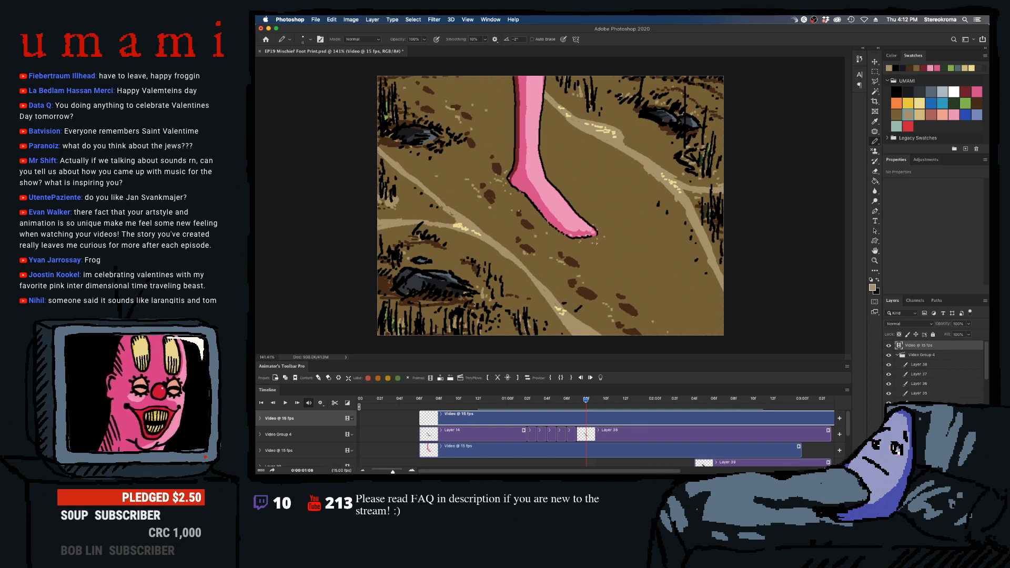
- Step through the frames after the foot's impact and play the animation to review the kicked-up dirt specks
key("Right")
key("Left")
key("Right")
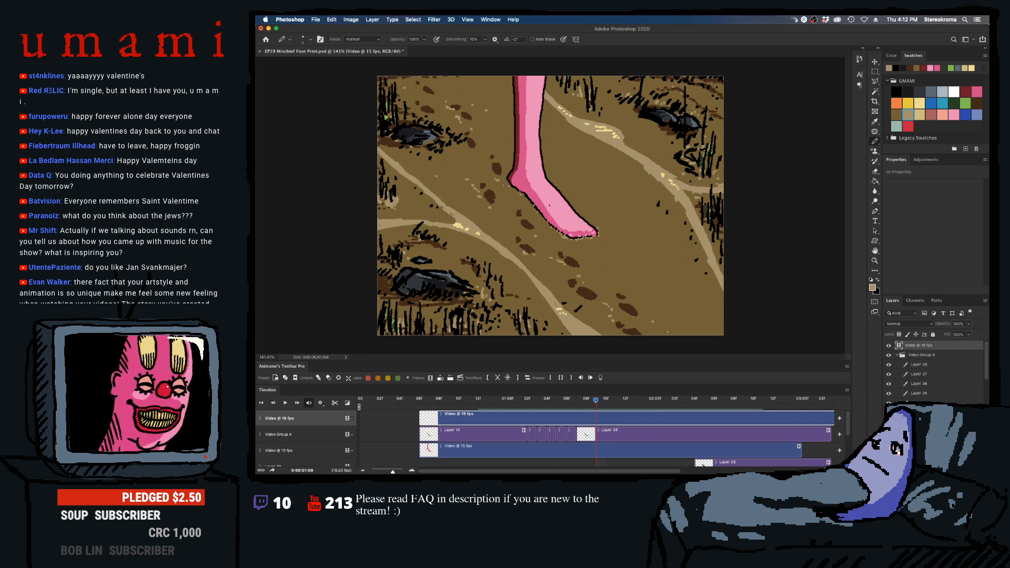
key("Right")
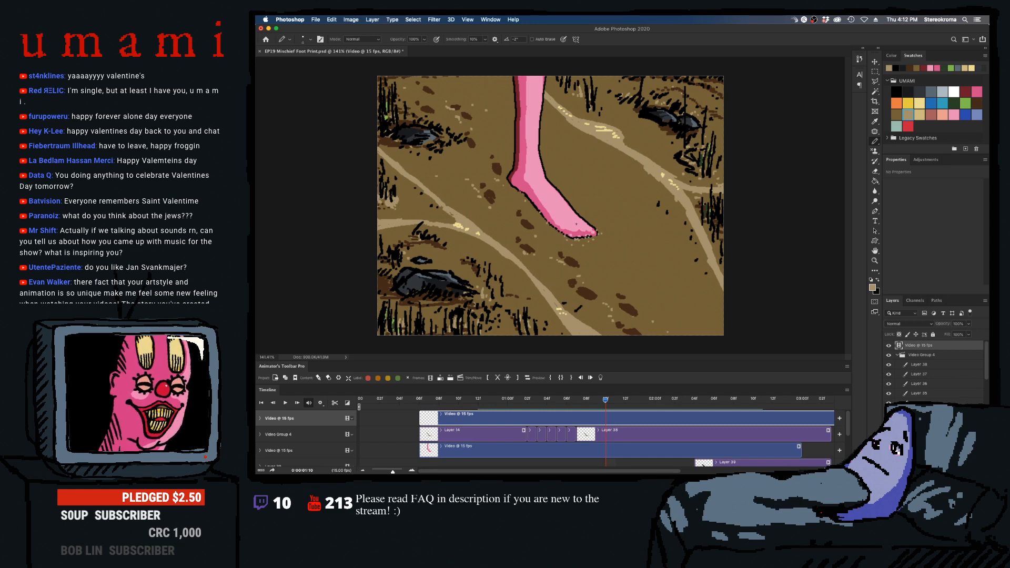
key("Right")
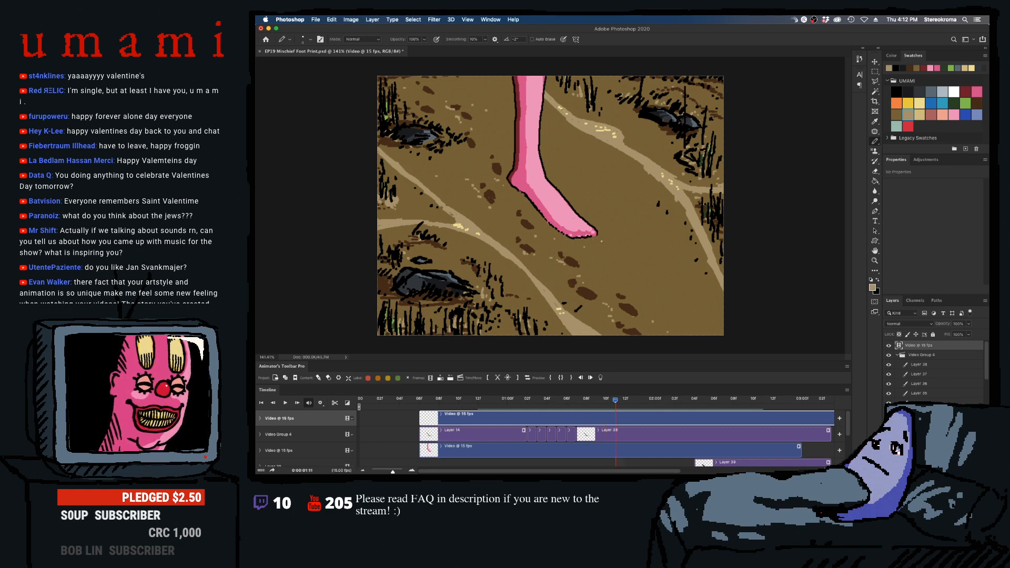
left_click(458, 403)
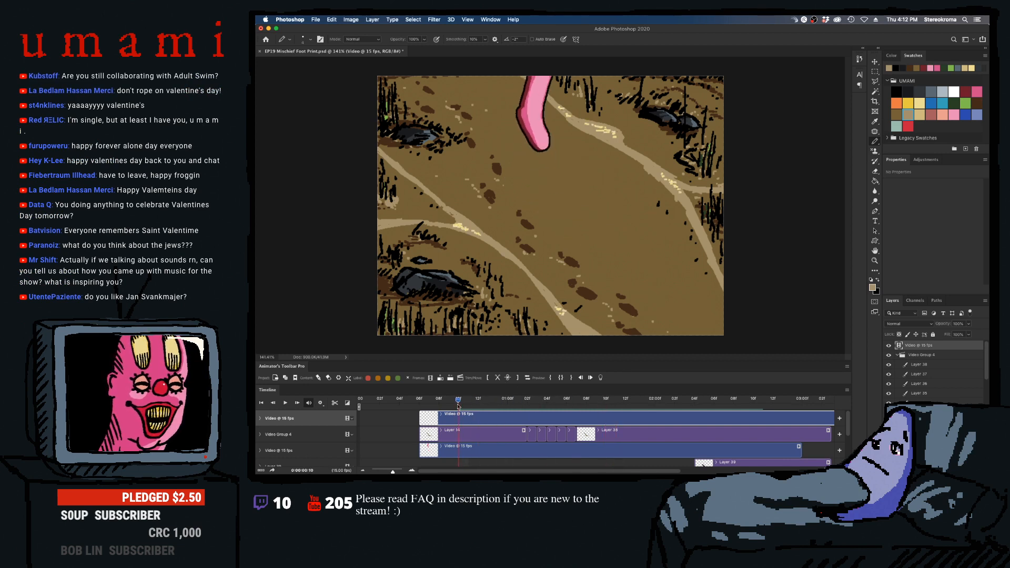
key("space")
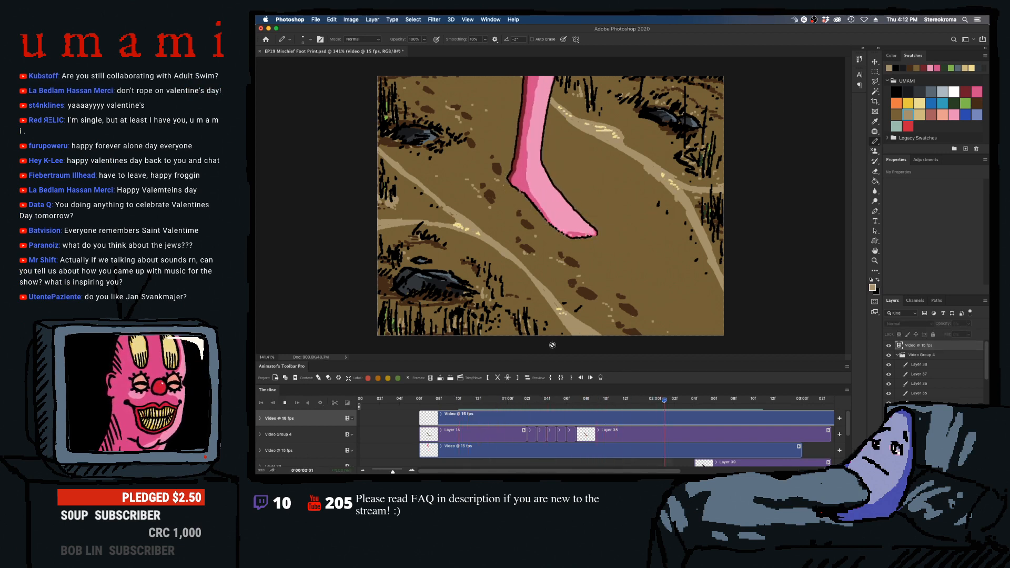
key("space")
left_click_drag(568, 399, 544, 398)
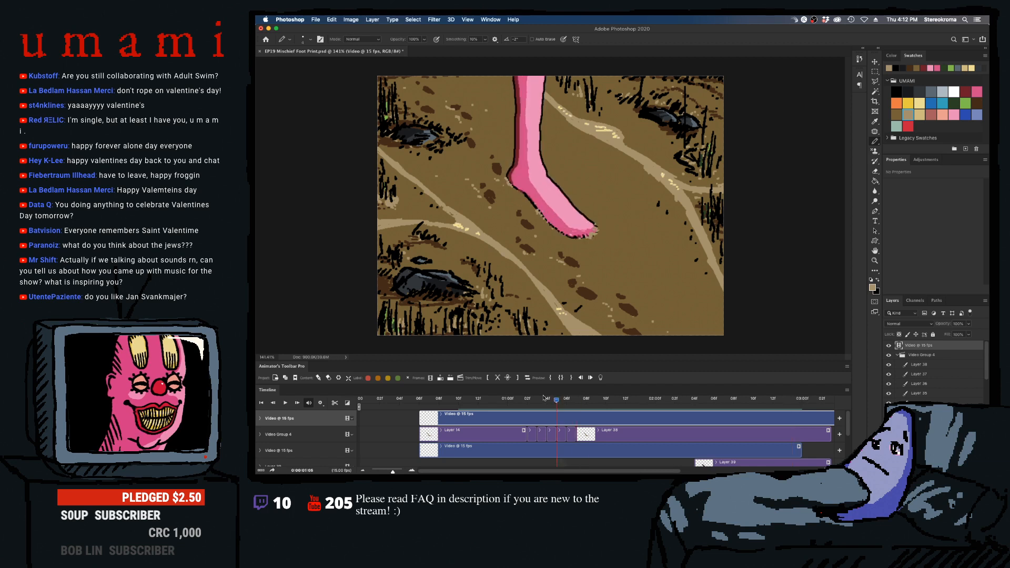
key("space")
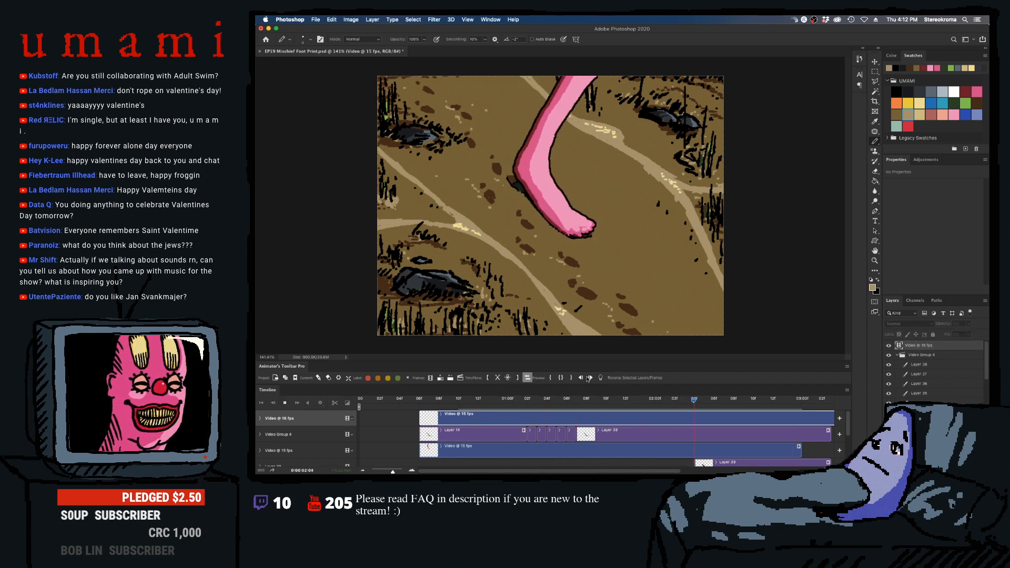
key("space")
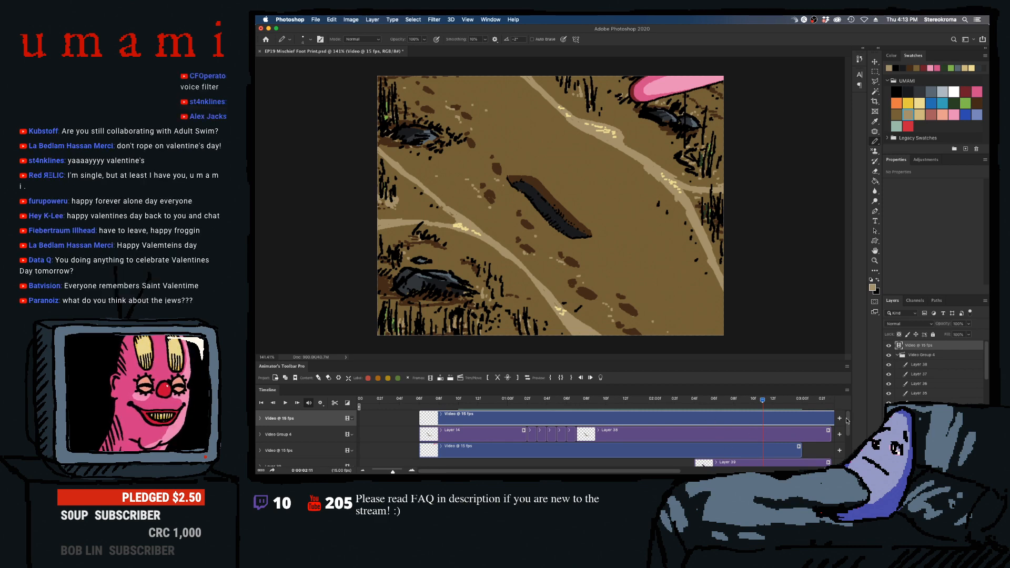
scroll(789, 445, "down", 1)
left_click(743, 450)
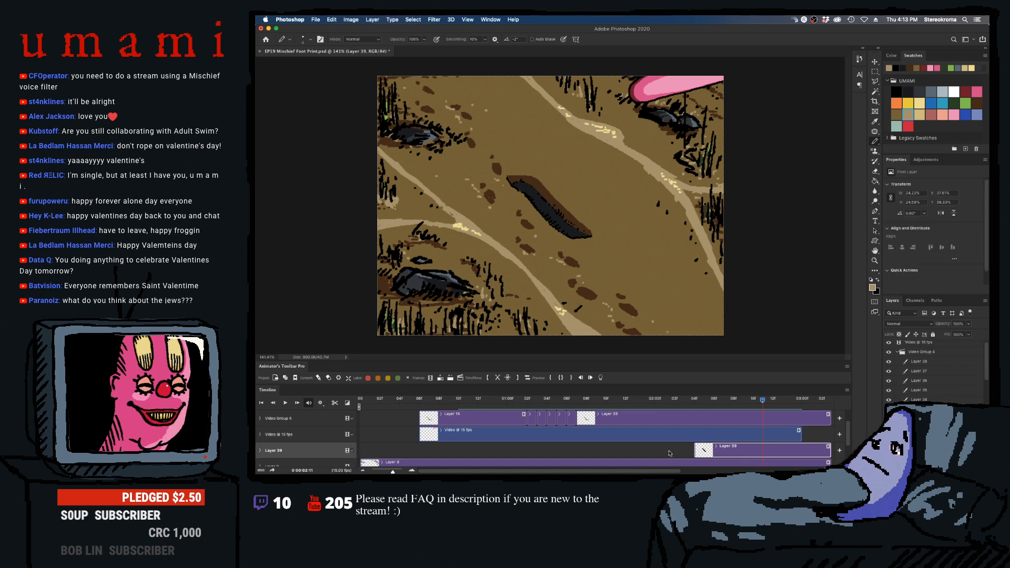
left_click(445, 380)
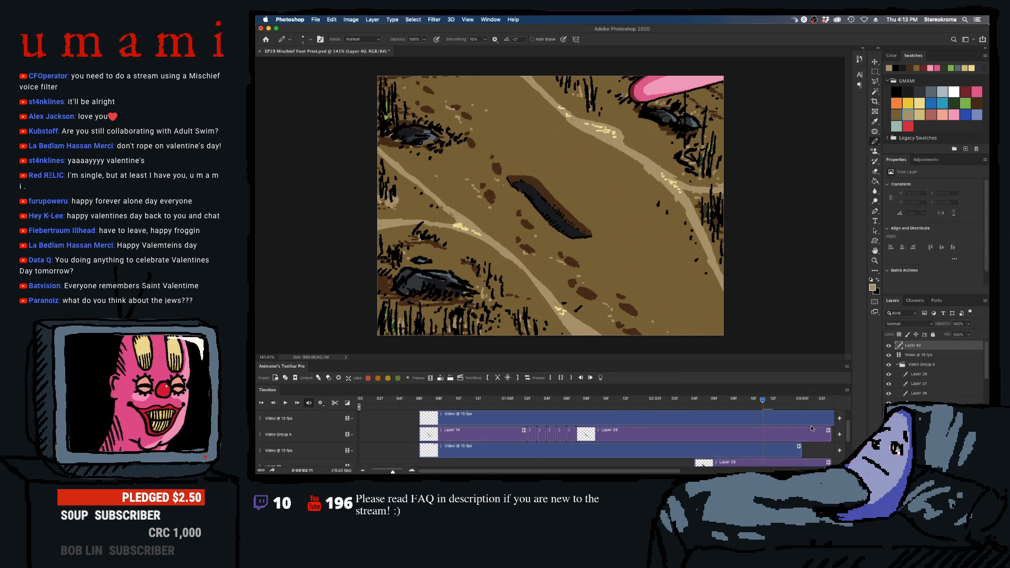
key("super+z")
- Duplicate the footprint layer, Layer 39, and erase the artwork from the copy
left_click(801, 448)
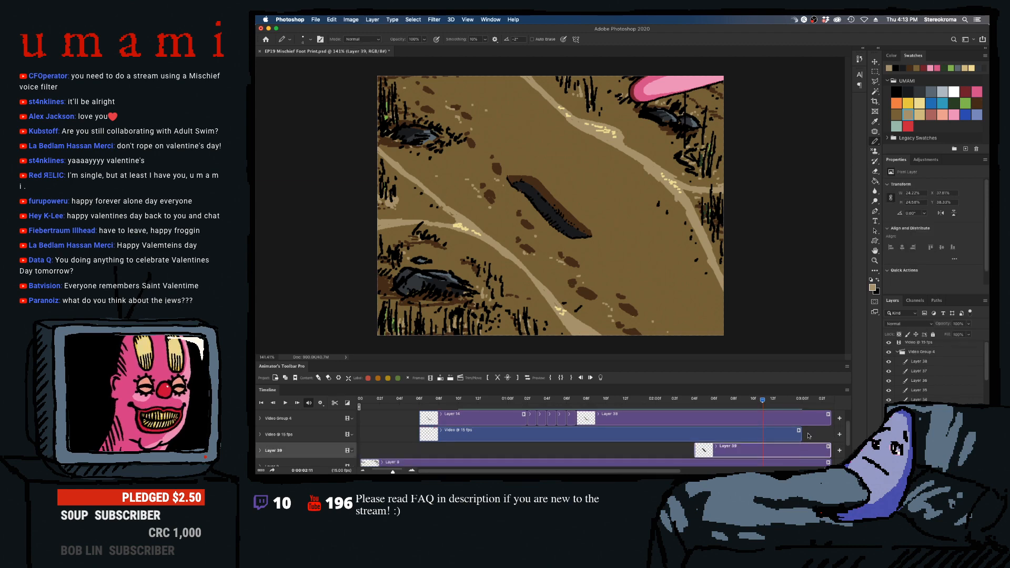
left_click(984, 303)
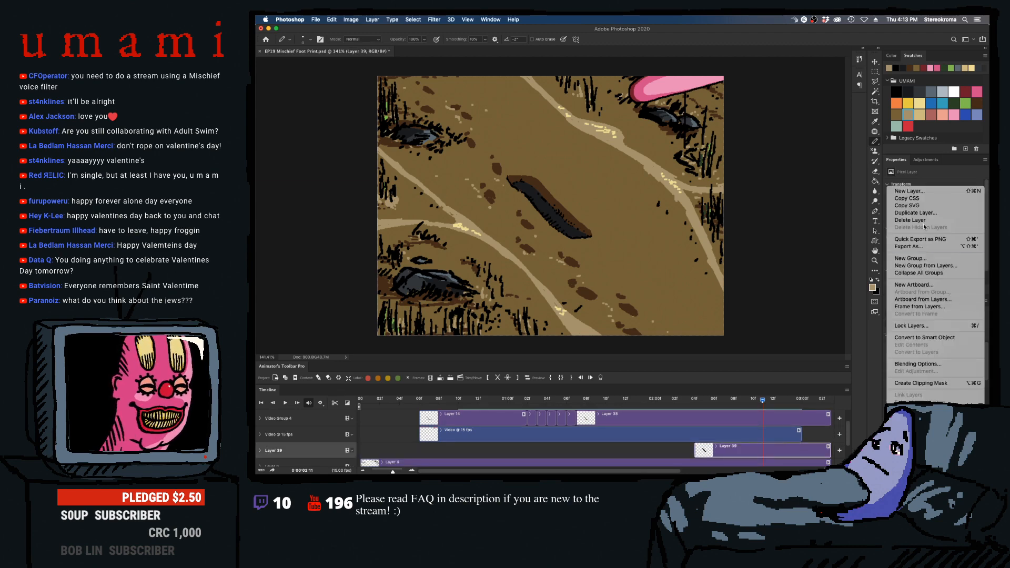
left_click(920, 211)
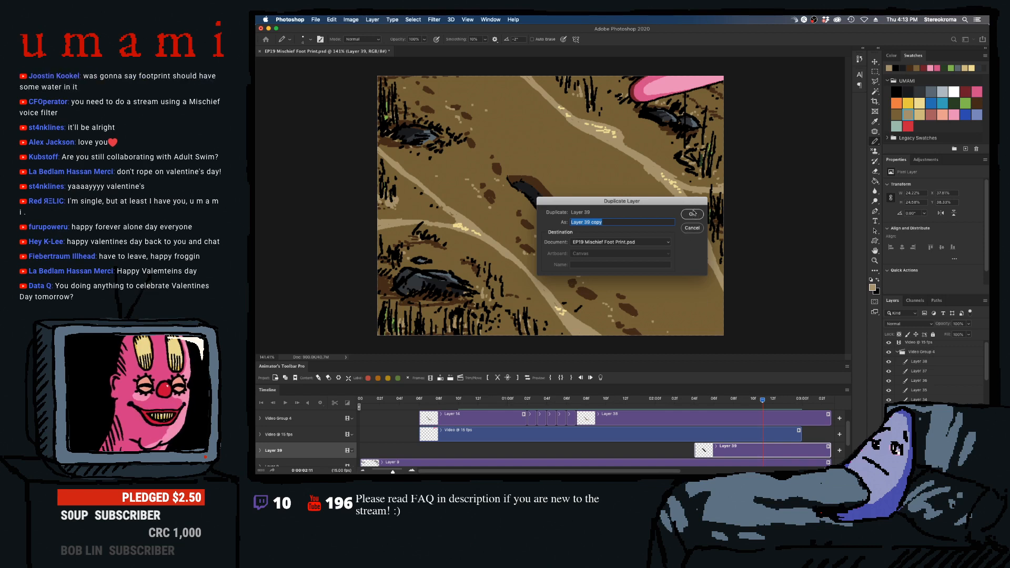
key("Return")
scroll(849, 438, "up", 1)
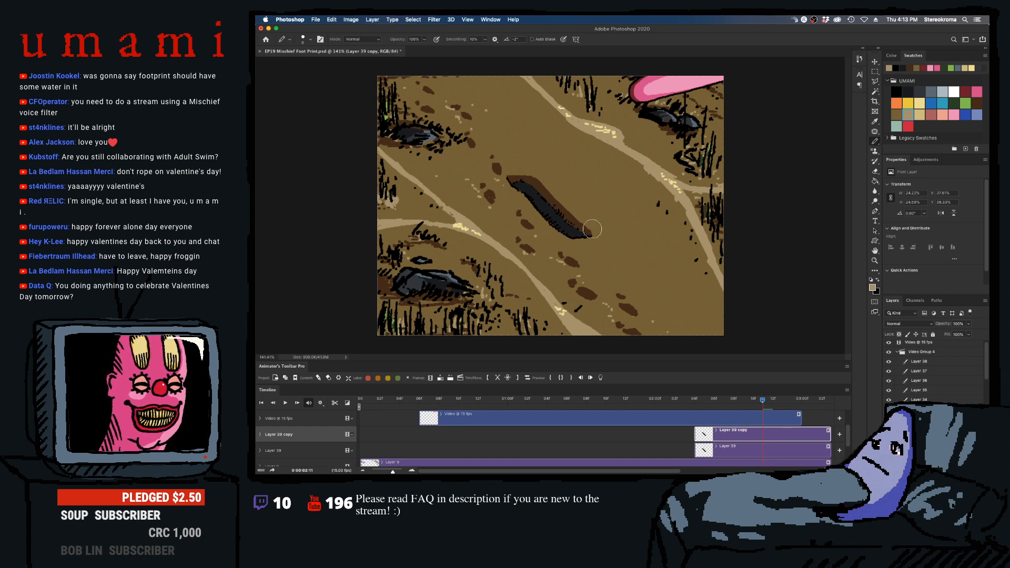
left_click_drag(592, 229, 603, 250)
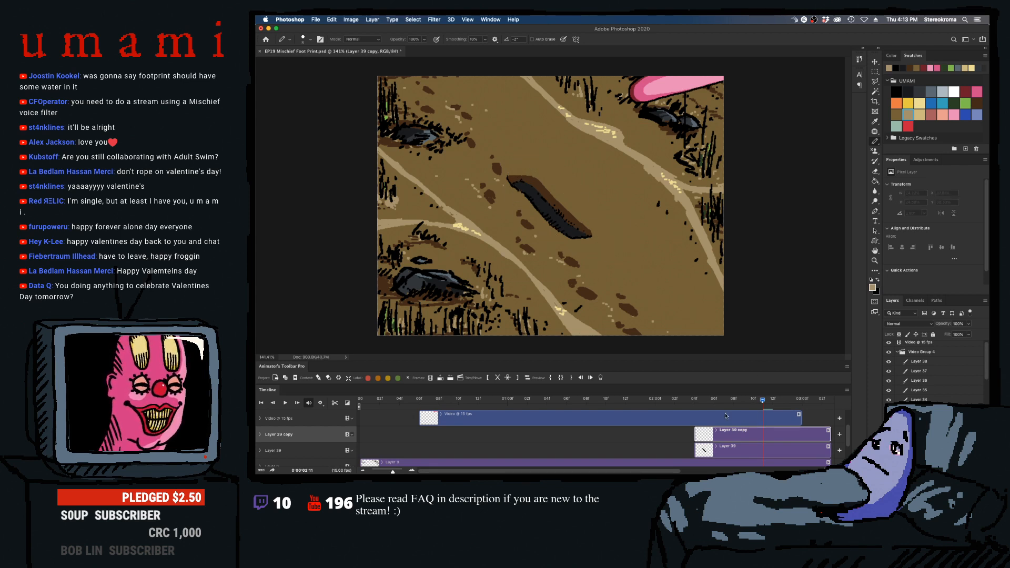
- Try pale tan and reddish-brown strokes inside the footprint at 02:06, undoing each attempt
mouse_move(695, 400)
left_mouse_down()
mouse_move(682, 400)
mouse_move(713, 400)
left_mouse_up()
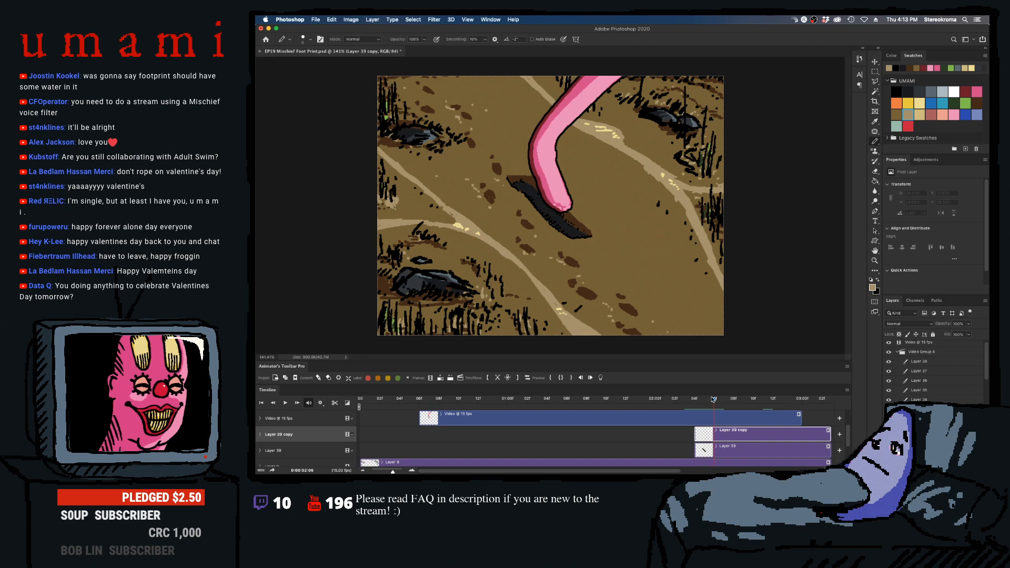
left_click(919, 114)
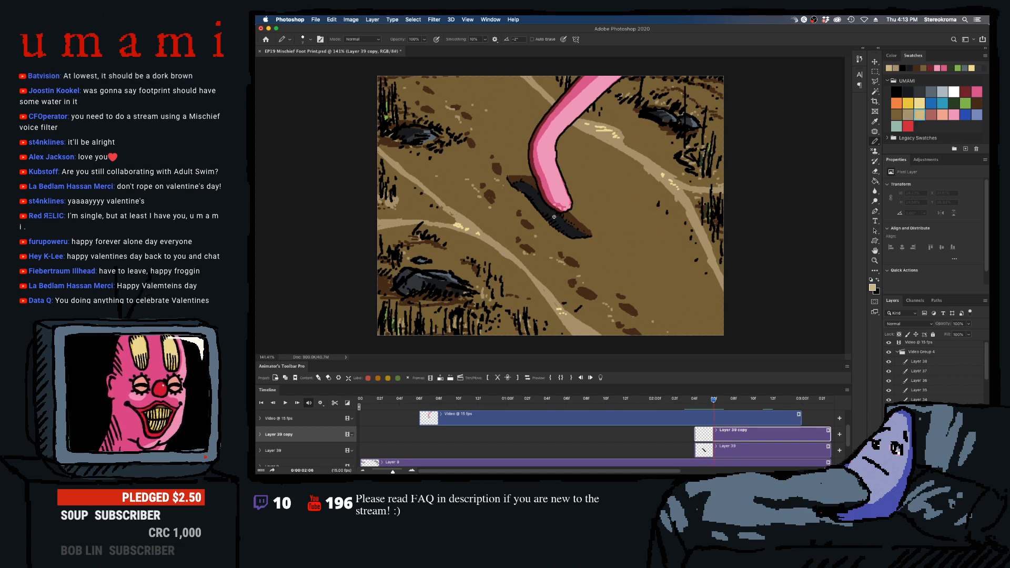
mouse_move(554, 216)
left_mouse_down()
mouse_move(578, 233)
mouse_move(532, 202)
left_mouse_up()
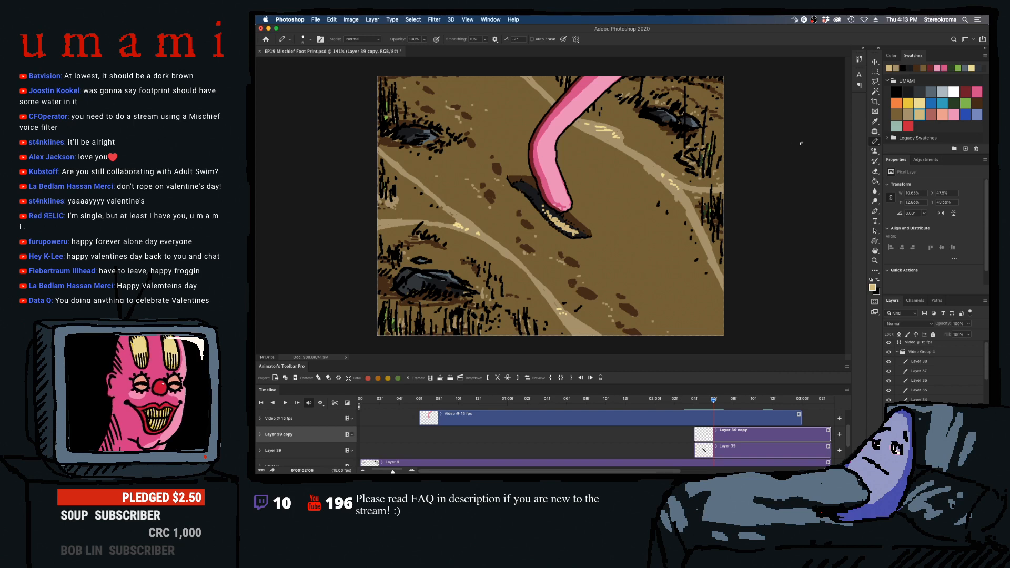
key("super+z")
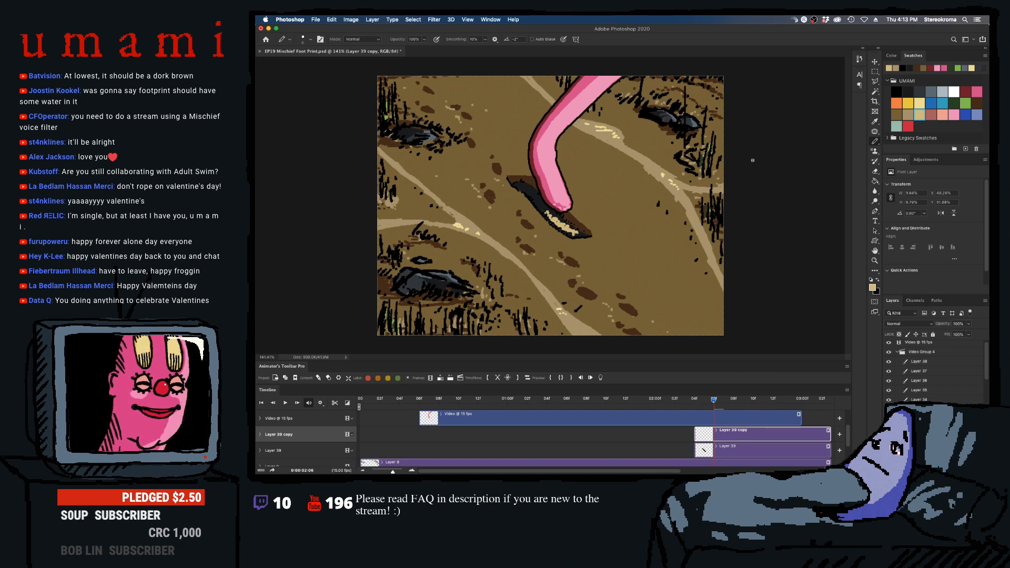
key("super+z")
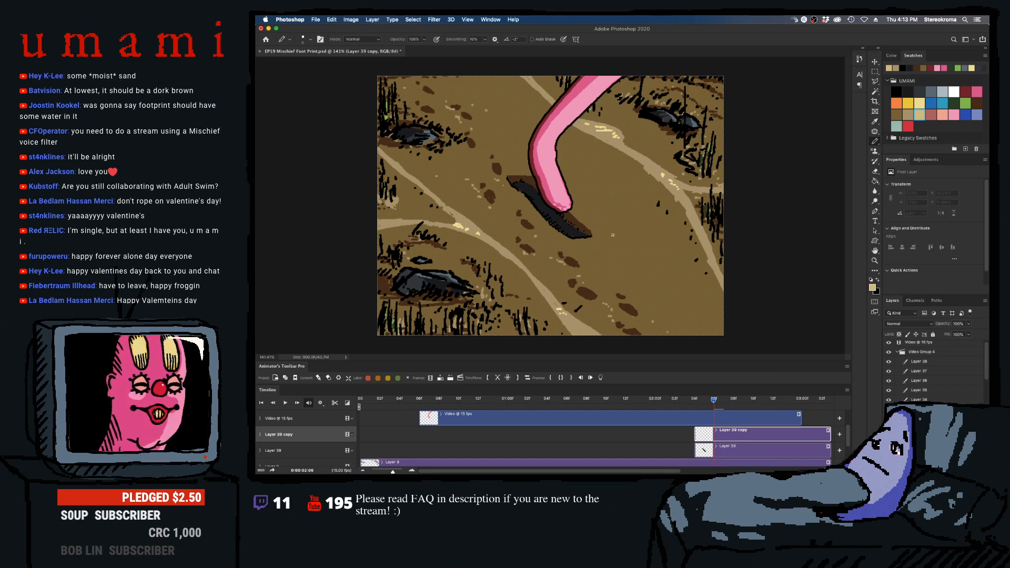
left_click(931, 115)
left_click_drag(560, 219, 573, 231)
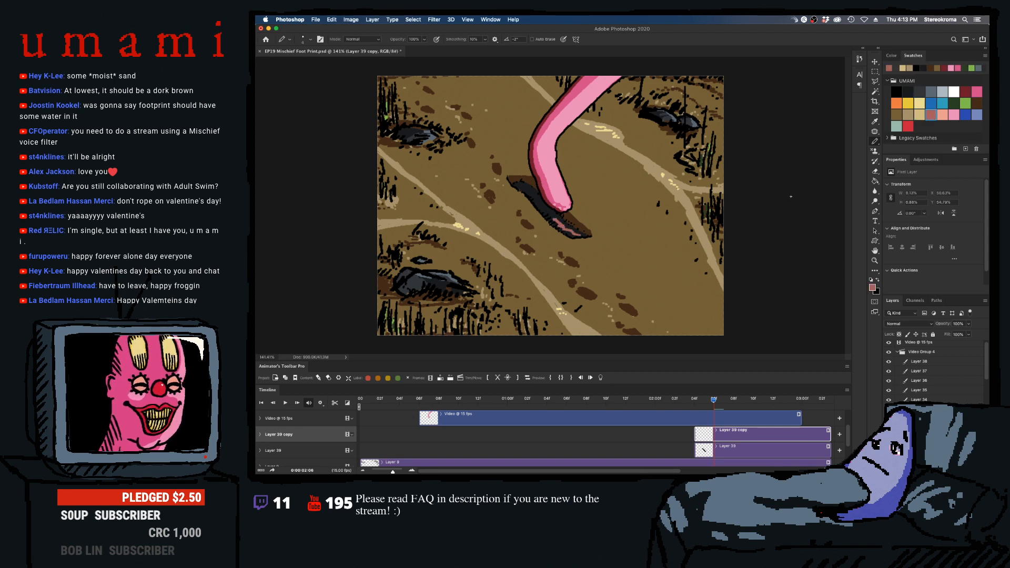
key("super+z")
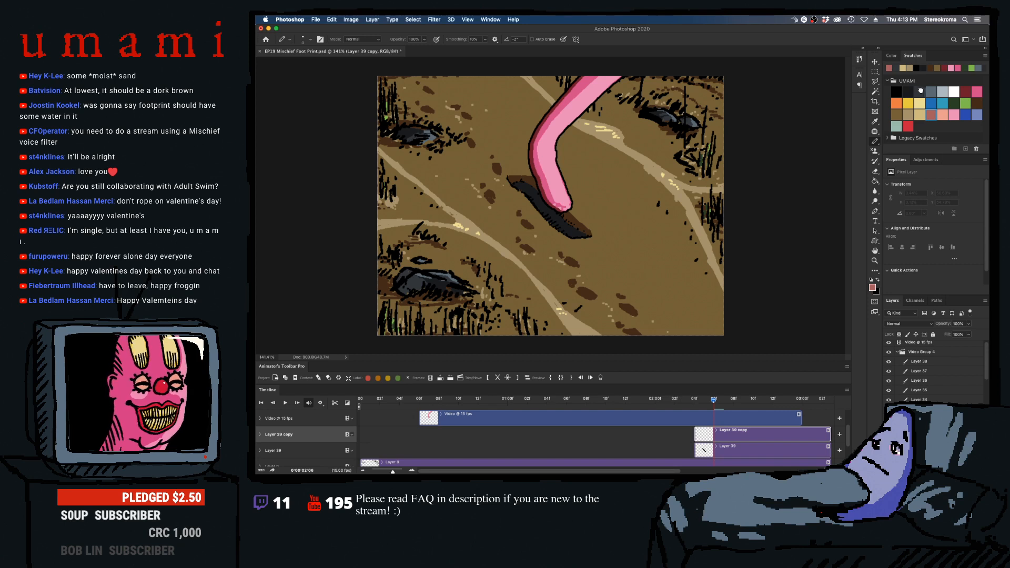
- Draw dark slate-grey shading strokes inside the black footprint on the duplicated layer at 02:06
left_click(920, 90)
mouse_move(549, 210)
left_mouse_down()
mouse_move(579, 232)
mouse_move(530, 193)
left_mouse_up()
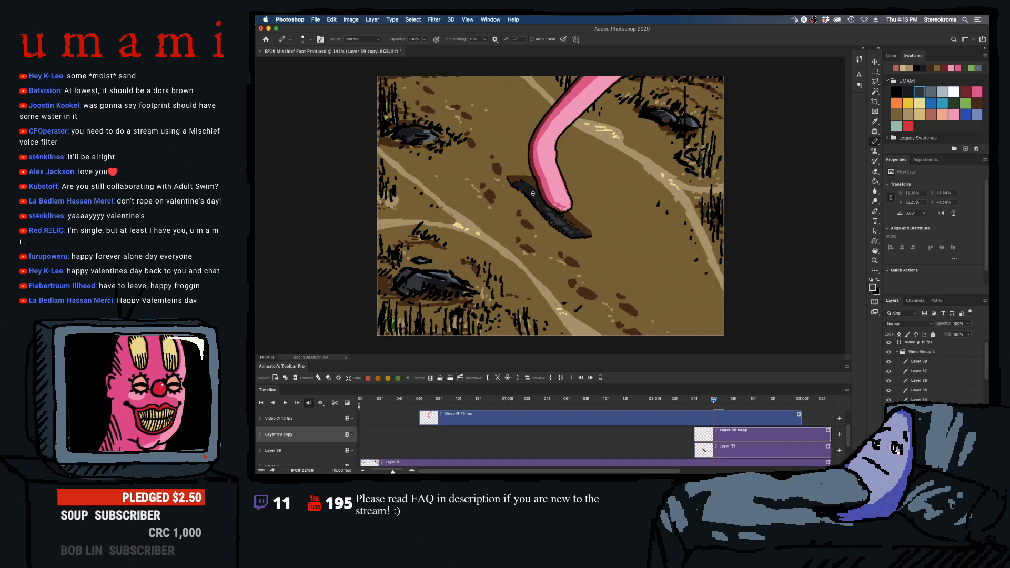
key("[")
left_click(521, 190)
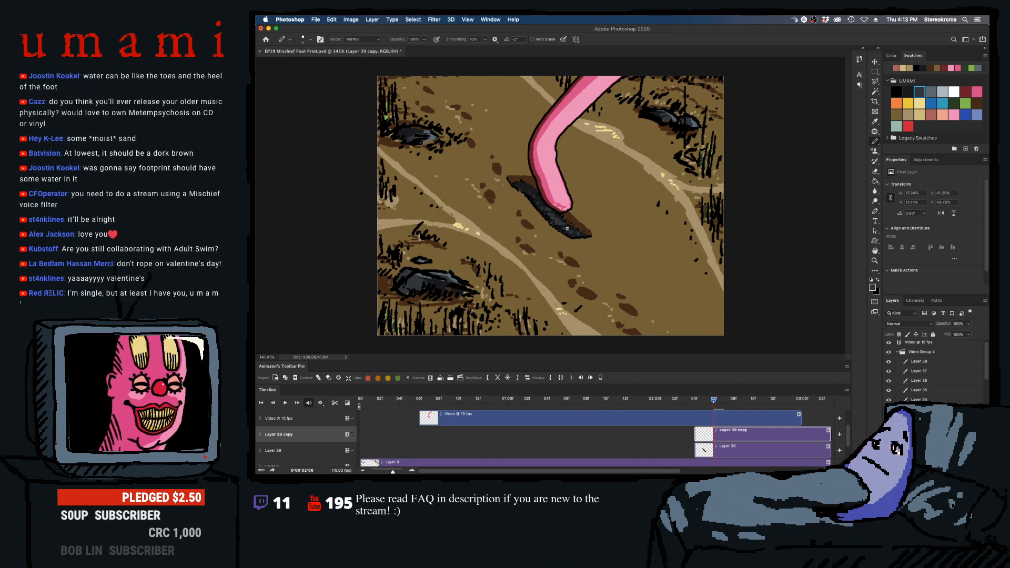
left_click_drag(567, 229, 561, 224)
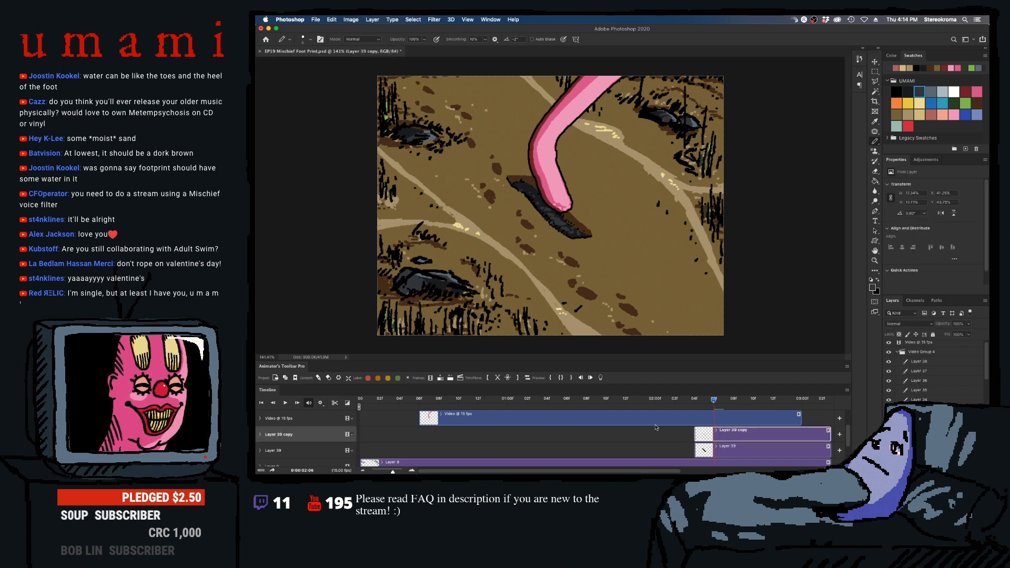
- Try lighter grey and tan highlights inside the footprint, sampling white and pale yellow as well
left_click(574, 224, "alt")
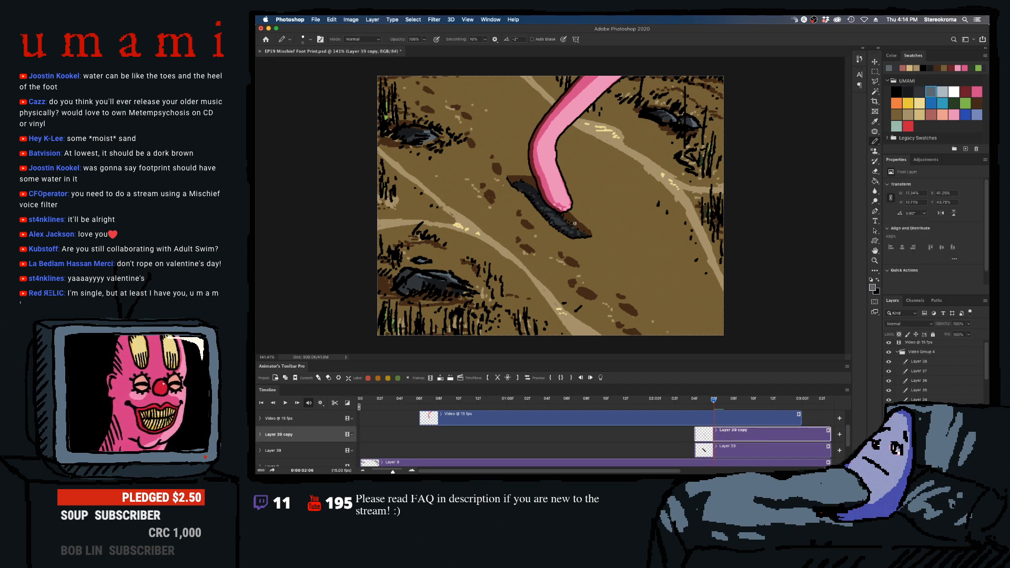
left_click_drag(552, 216, 585, 232)
left_click(919, 115)
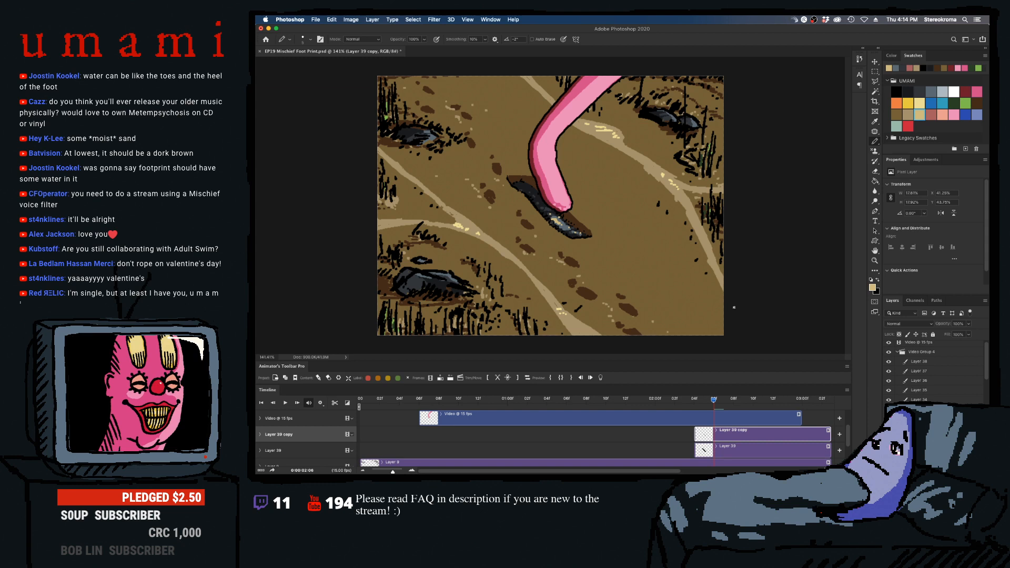
left_click(954, 92)
left_click(919, 103)
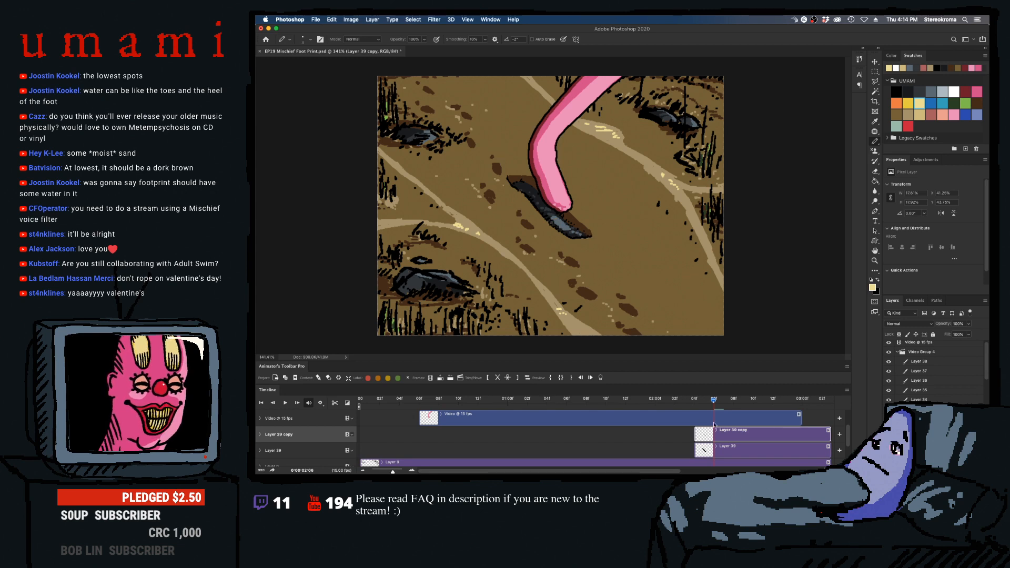
- Scrub the timeline from 01:14 to 02:03 to review the foot before it lifts off the footprint
left_click_drag(713, 424, 650, 419)
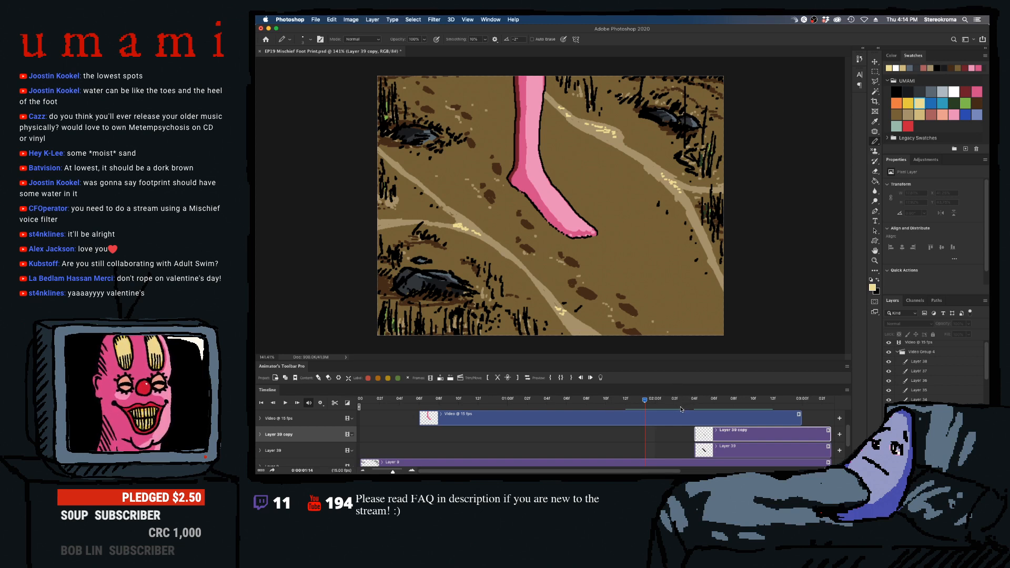
mouse_move(648, 473)
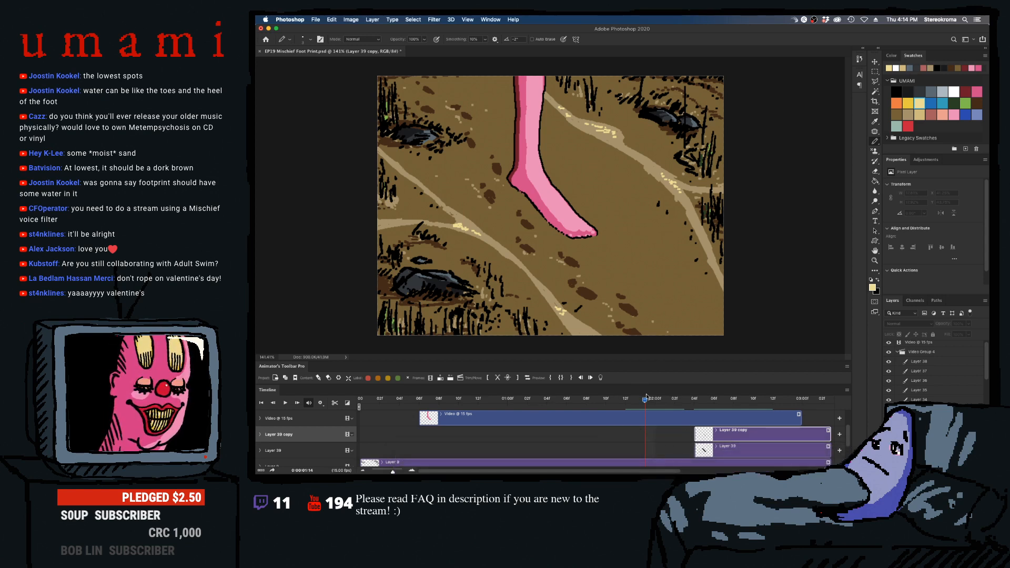
mouse_move(660, 402)
left_mouse_down()
mouse_move(636, 401)
mouse_move(706, 400)
mouse_move(636, 400)
mouse_move(736, 389)
mouse_move(605, 398)
mouse_move(723, 401)
mouse_move(679, 405)
left_mouse_up()
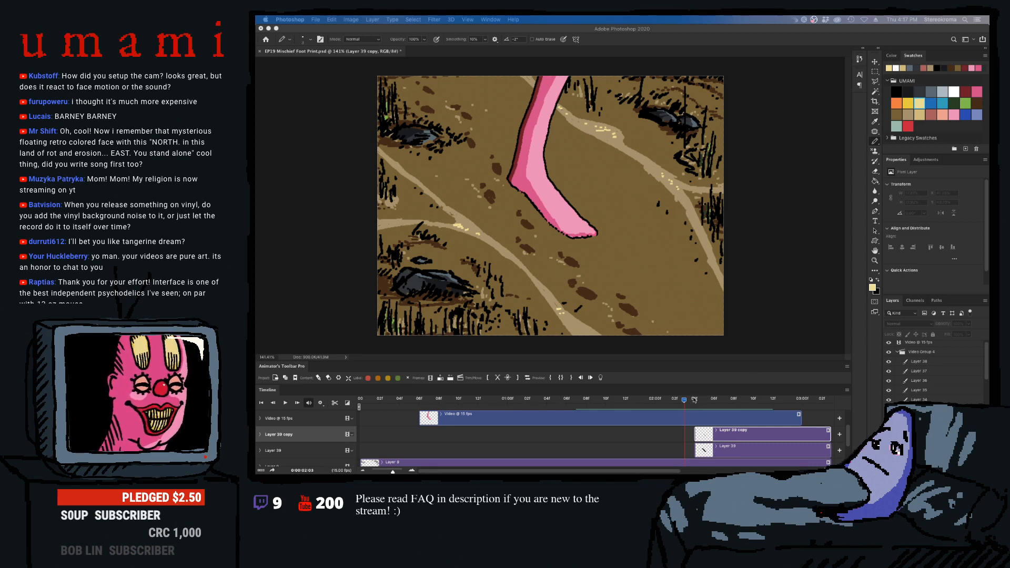
- Split the duplicated footprint shading layer at 02:06, 02:08 and 02:10
left_click_drag(684, 400, 712, 404)
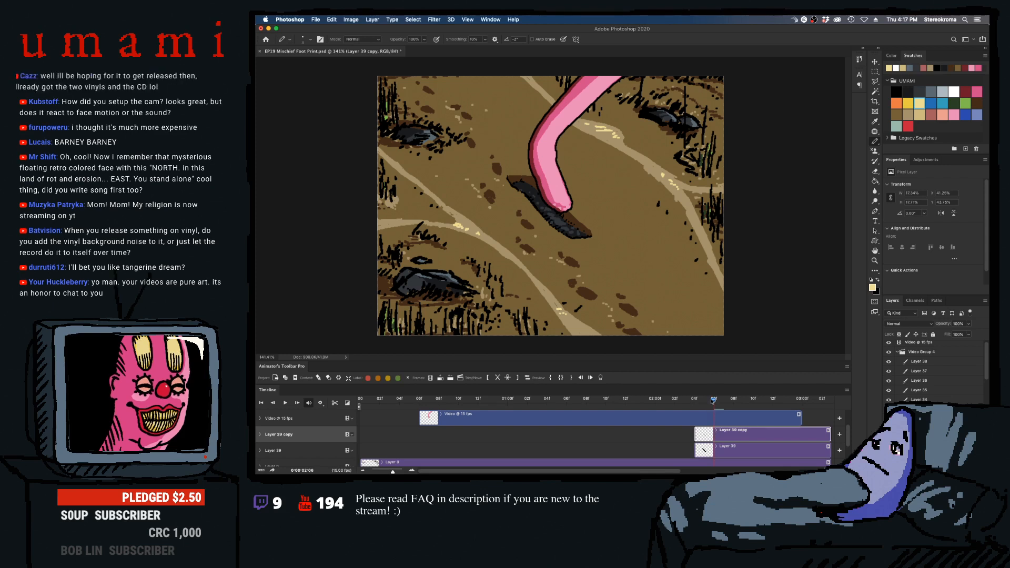
mouse_move(713, 404)
left_mouse_down()
mouse_move(695, 407)
mouse_move(712, 406)
left_mouse_up()
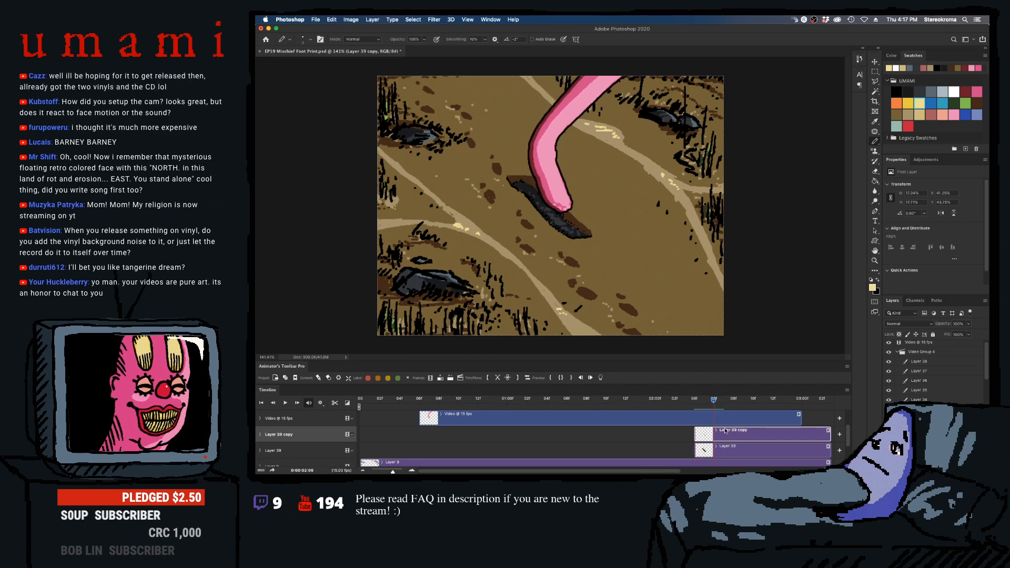
left_click(498, 378)
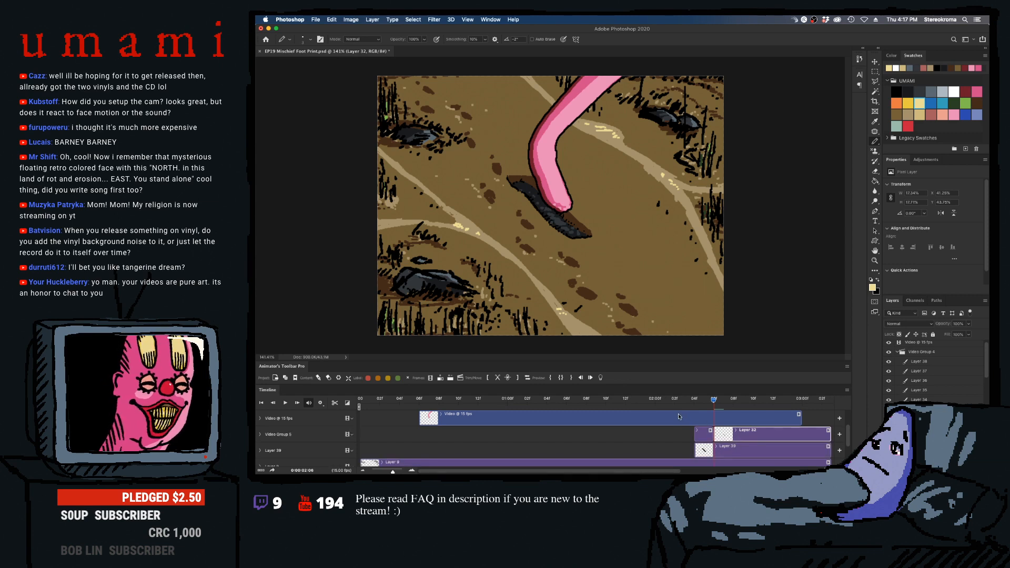
left_click(732, 400)
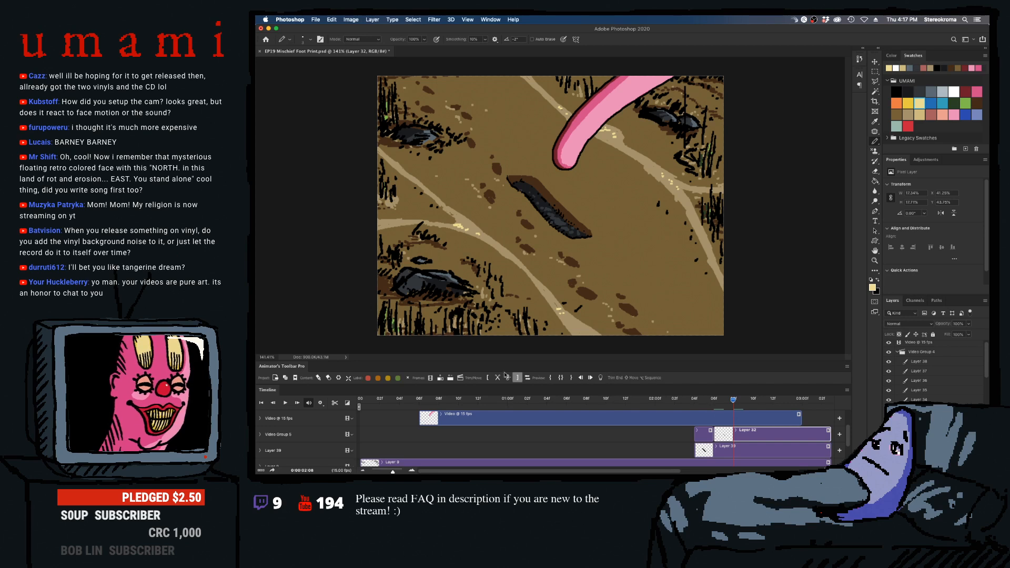
left_click(498, 377)
left_click(745, 403)
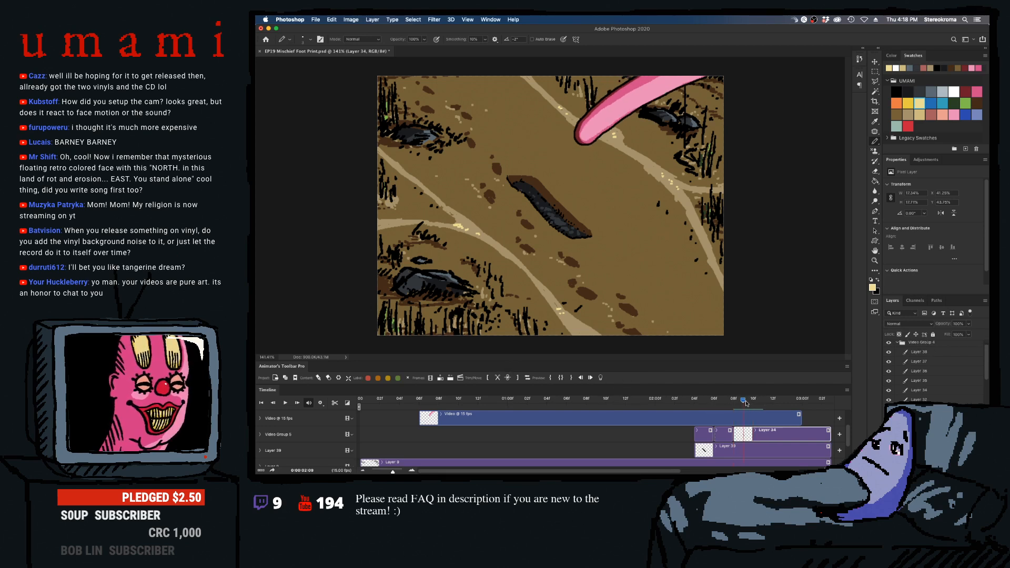
left_click(752, 409)
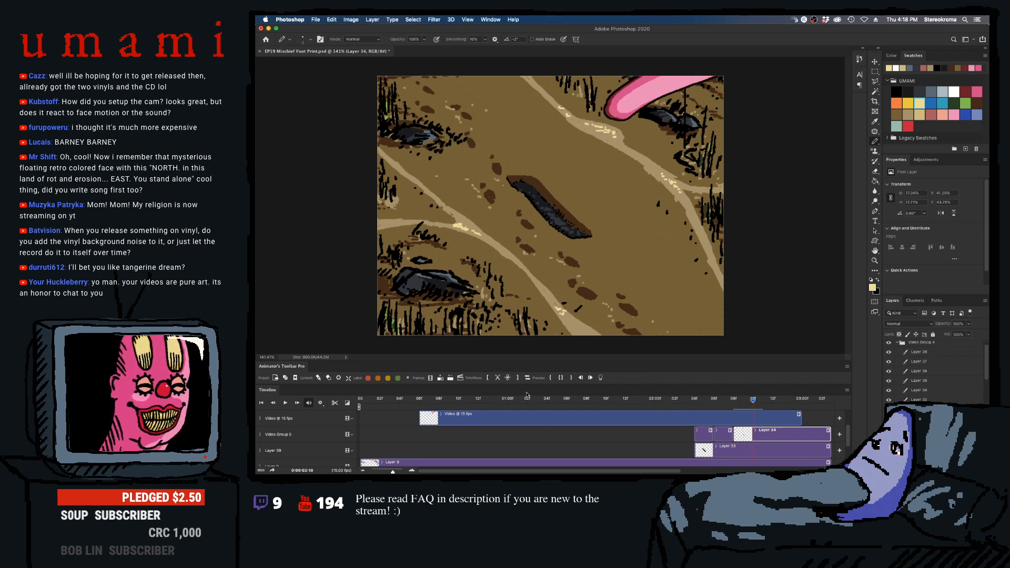
left_click(498, 378)
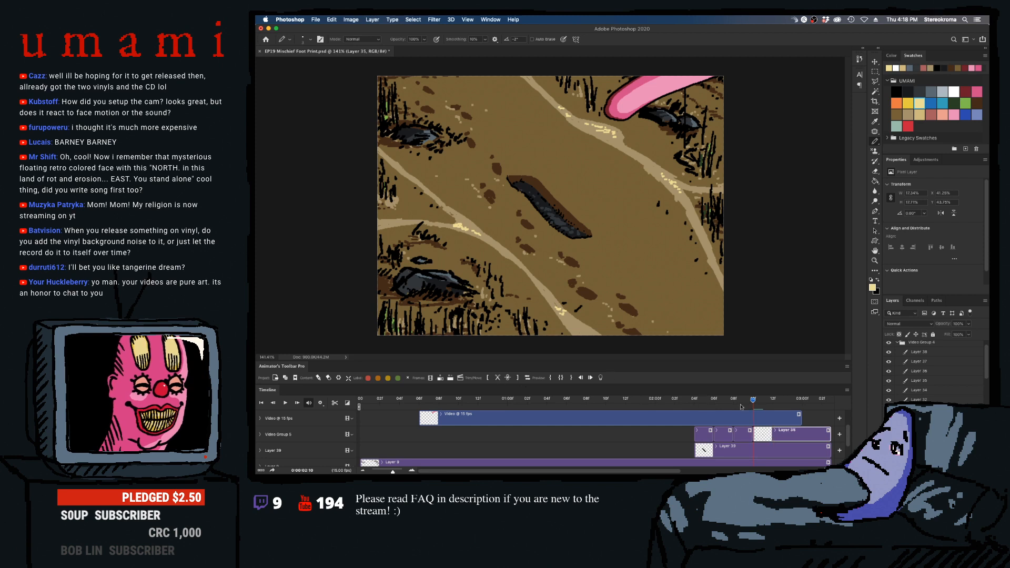
- Draw white and light grey highlights inside the footprint on the 02:06 segment, undoing a stray stroke below it
left_click(710, 403)
mouse_move(714, 406)
left_mouse_down()
mouse_move(691, 408)
mouse_move(723, 408)
mouse_move(715, 404)
left_mouse_up()
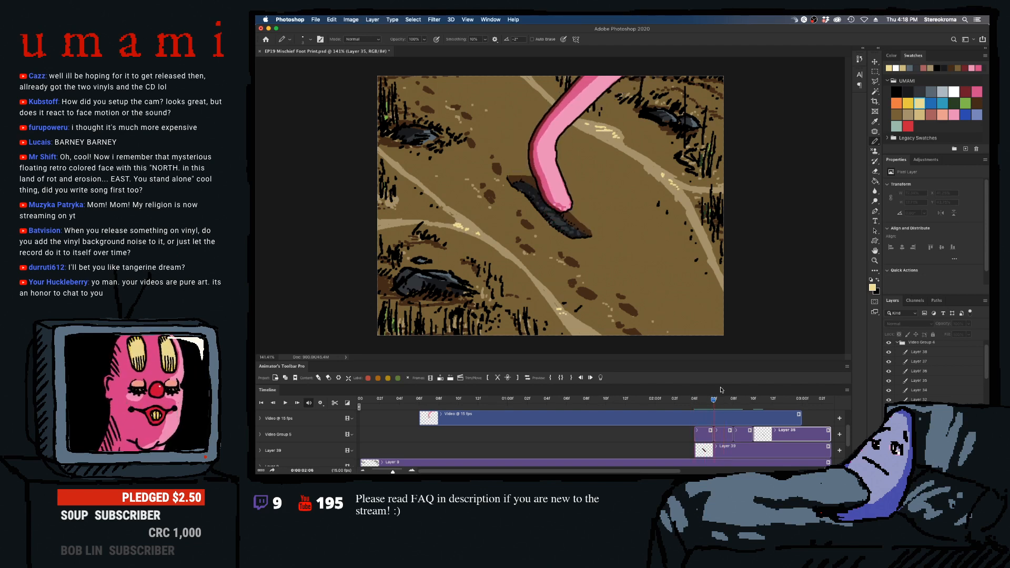
left_click(954, 90)
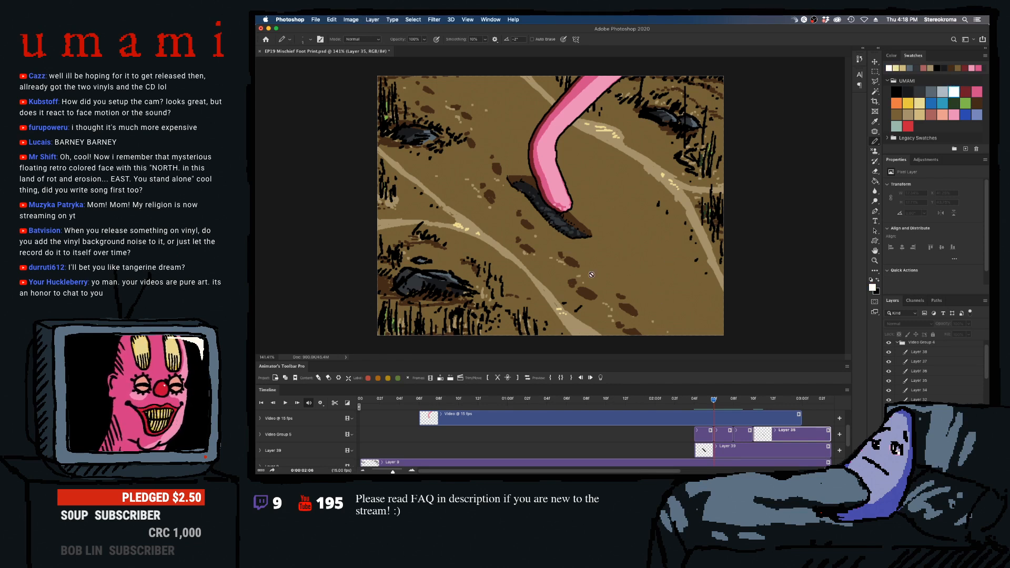
left_click(717, 436)
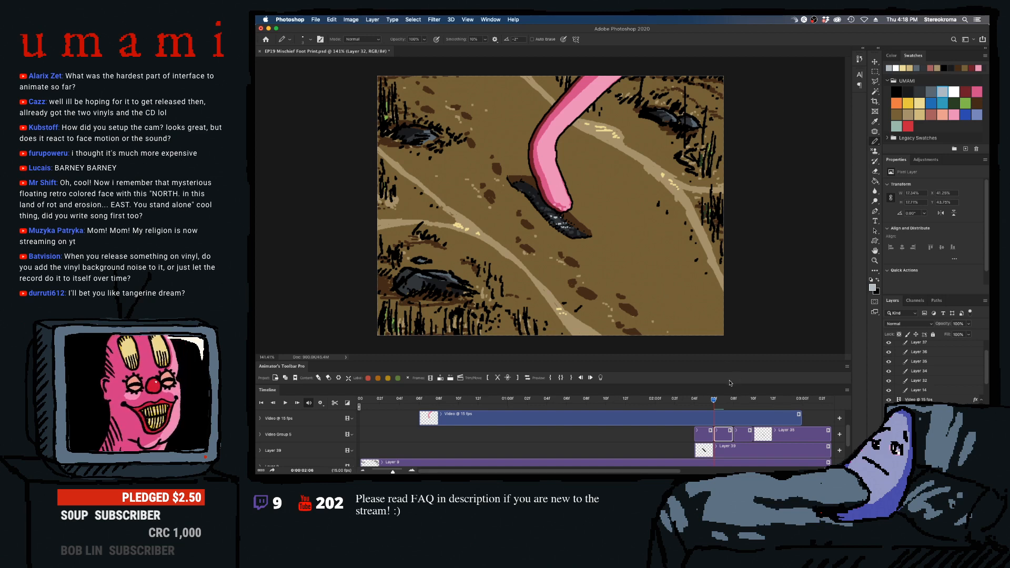
left_click_drag(549, 255, 553, 248)
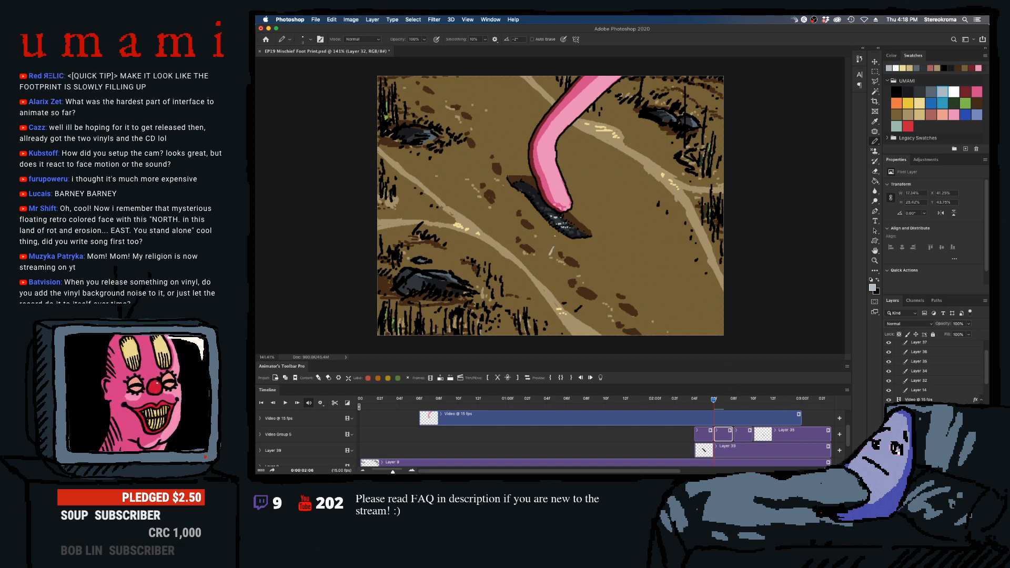
key("super+z")
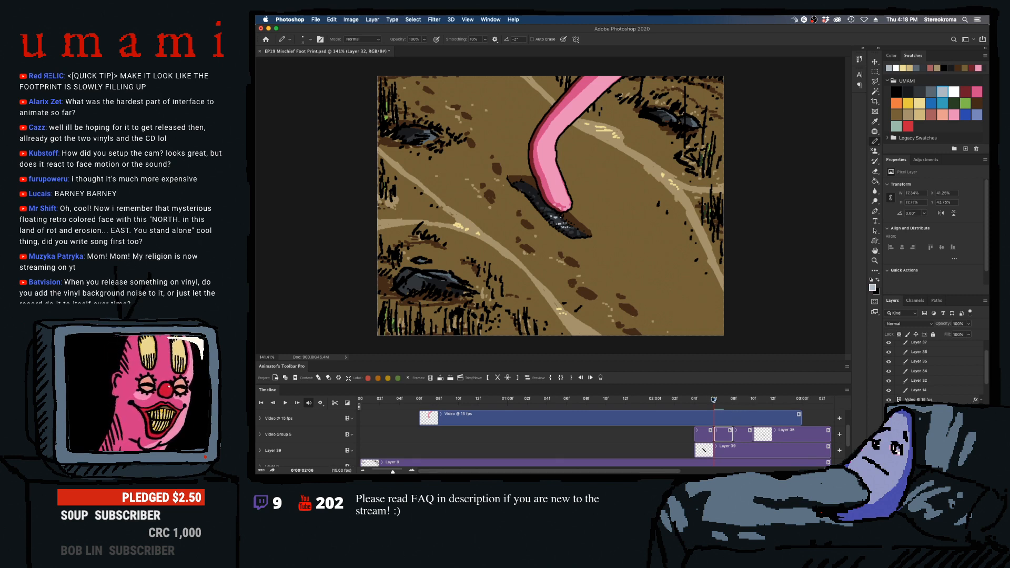
- Go to 02:04 and hide both foot video layers and Video Group 4 to expose the whole footprint
left_click_drag(714, 399, 694, 399)
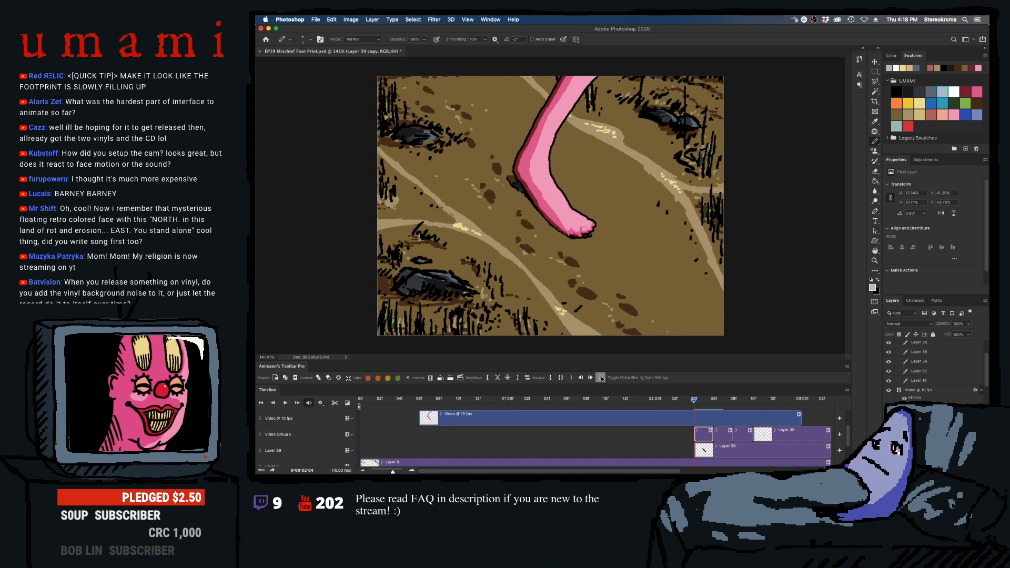
scroll(936, 368, "up", 3)
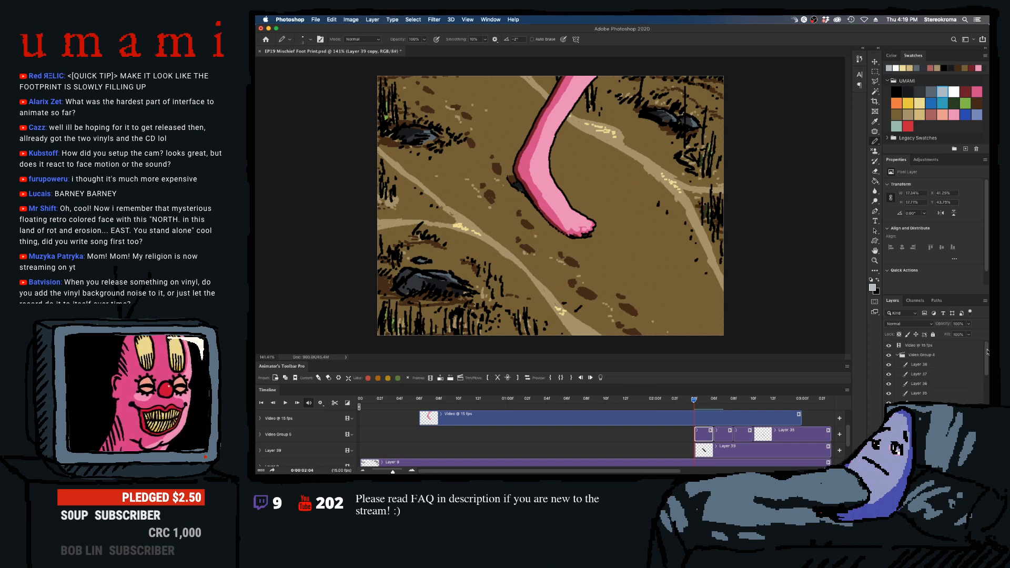
left_click(897, 364)
left_click(897, 364)
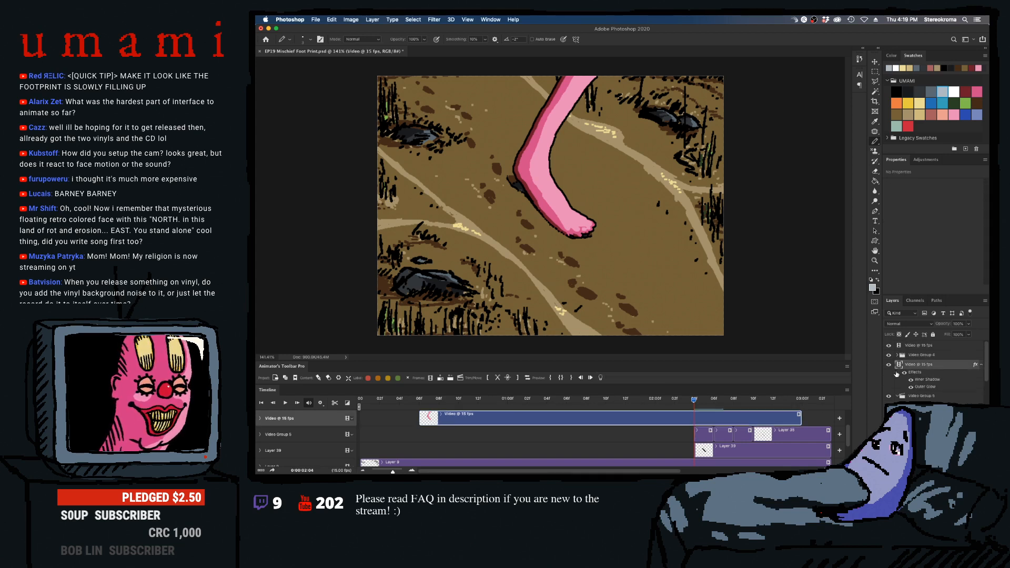
left_click(887, 346)
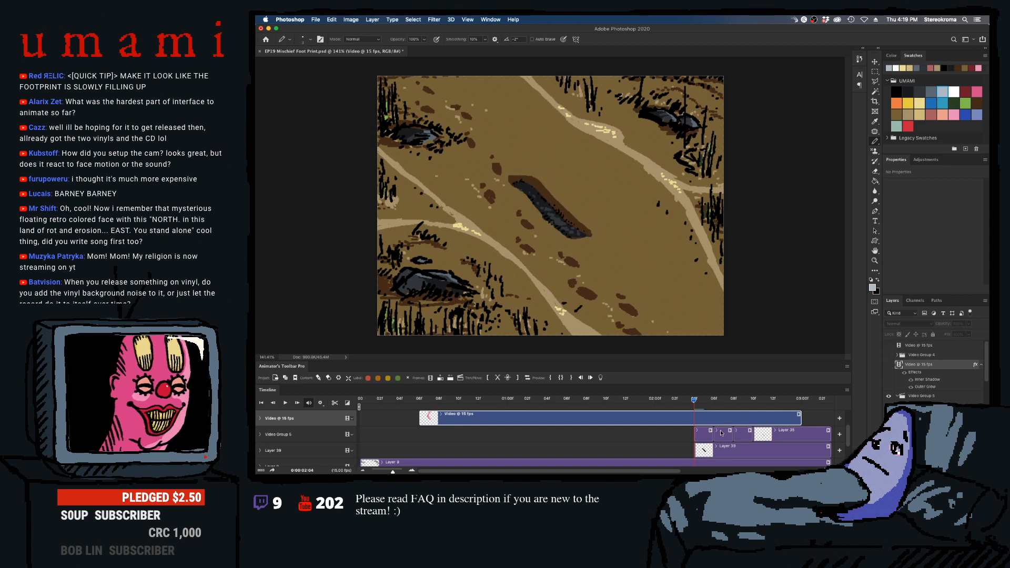
- Draw light grey highlights inside the footprint on the other shading segments, toggling onion skin and scrubbing between frames to compare
left_click(701, 434)
left_click(601, 377)
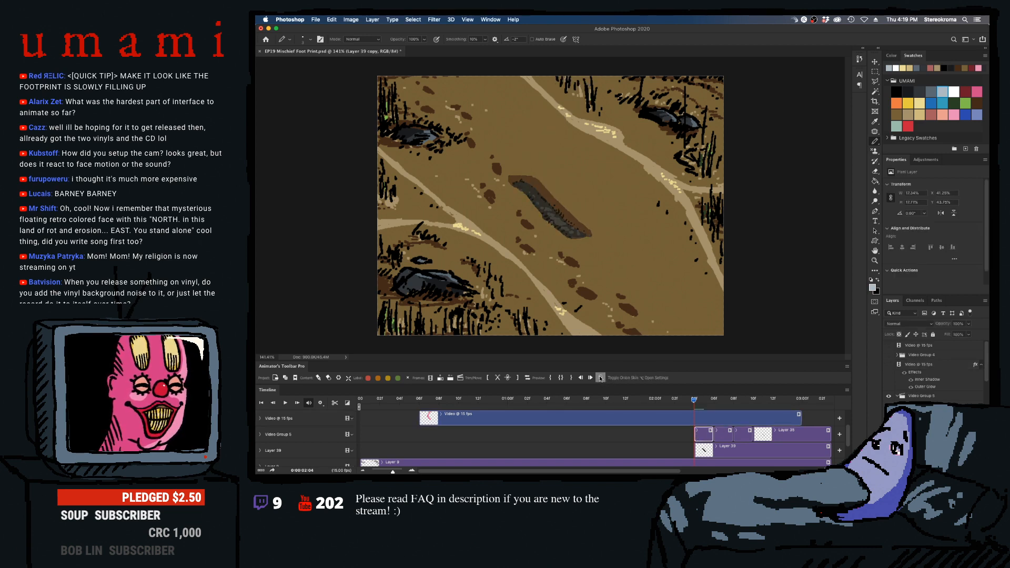
left_click(600, 378)
left_click(705, 400)
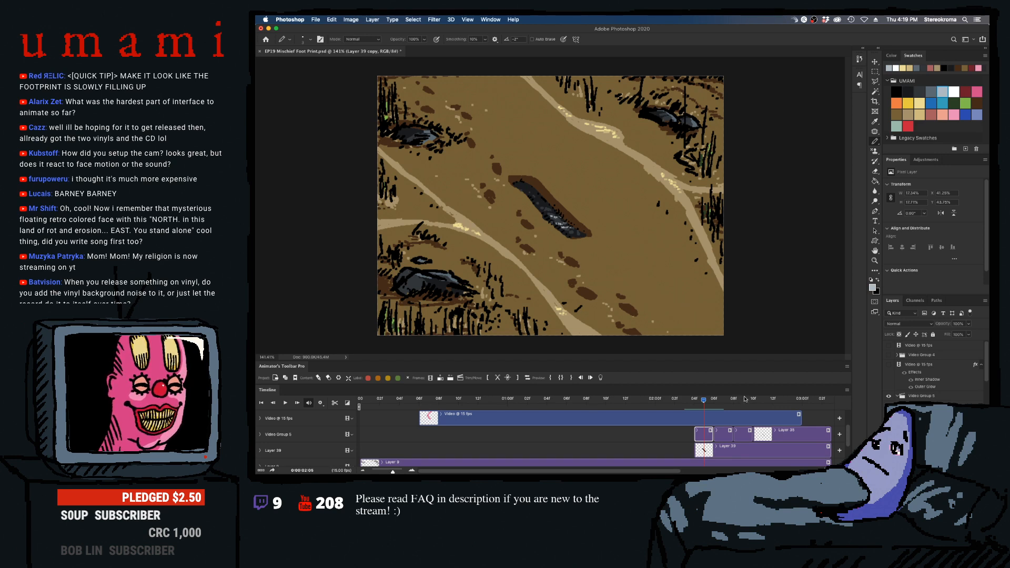
left_click(734, 400)
left_click(738, 428)
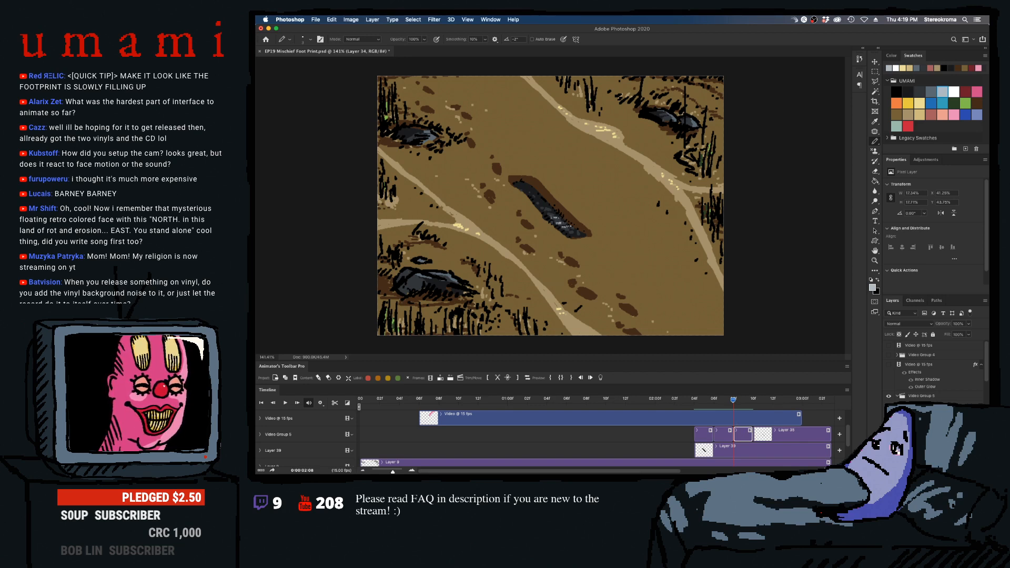
left_click(724, 401)
mouse_move(727, 404)
left_mouse_down()
mouse_move(705, 404)
mouse_move(745, 405)
mouse_move(714, 408)
left_mouse_up()
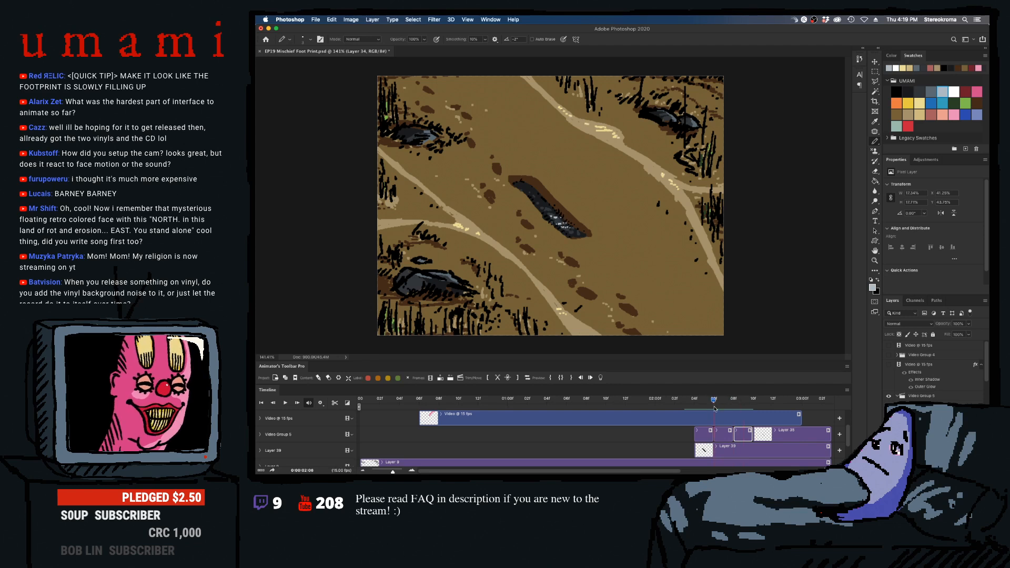
- Delete all the split footprint shading segments together with their Video Group 5
left_click(706, 432)
key("Delete")
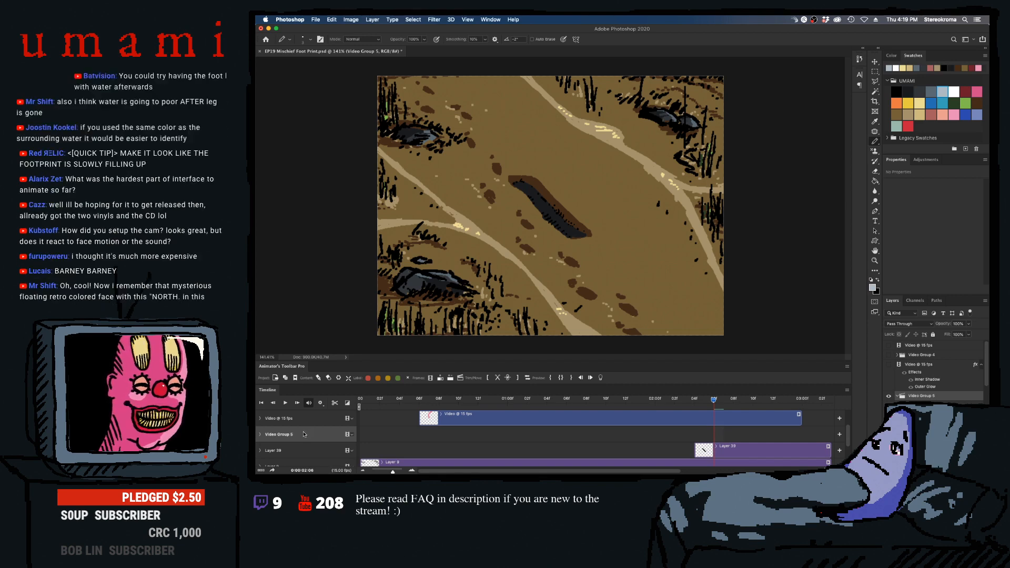
key("Delete")
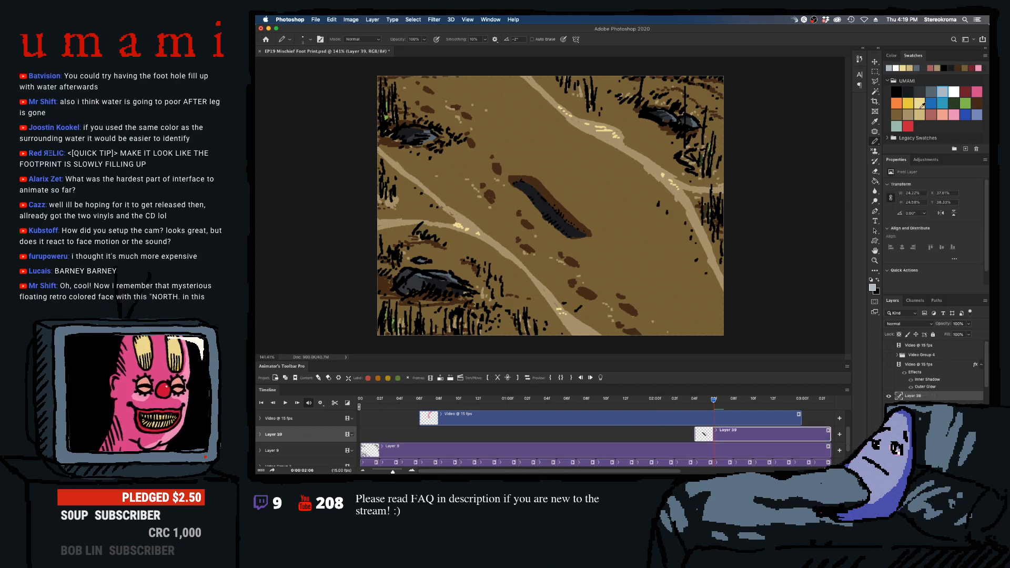
- Draw dark slate-grey shading inside the footprint on Layer 39, show the hidden foot layers again and play the animation
left_click(931, 91)
left_click(920, 91)
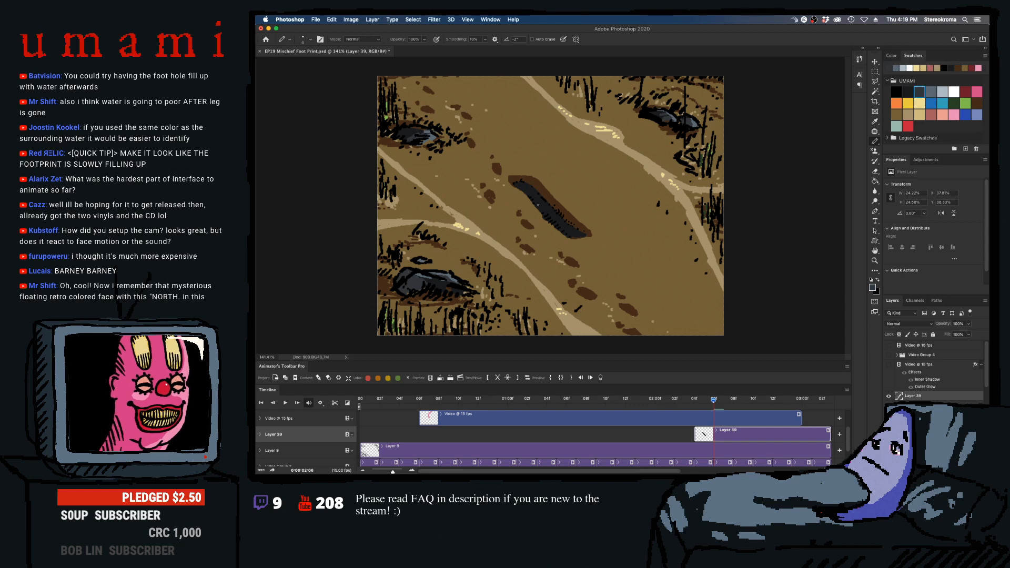
left_click_drag(545, 210, 577, 236)
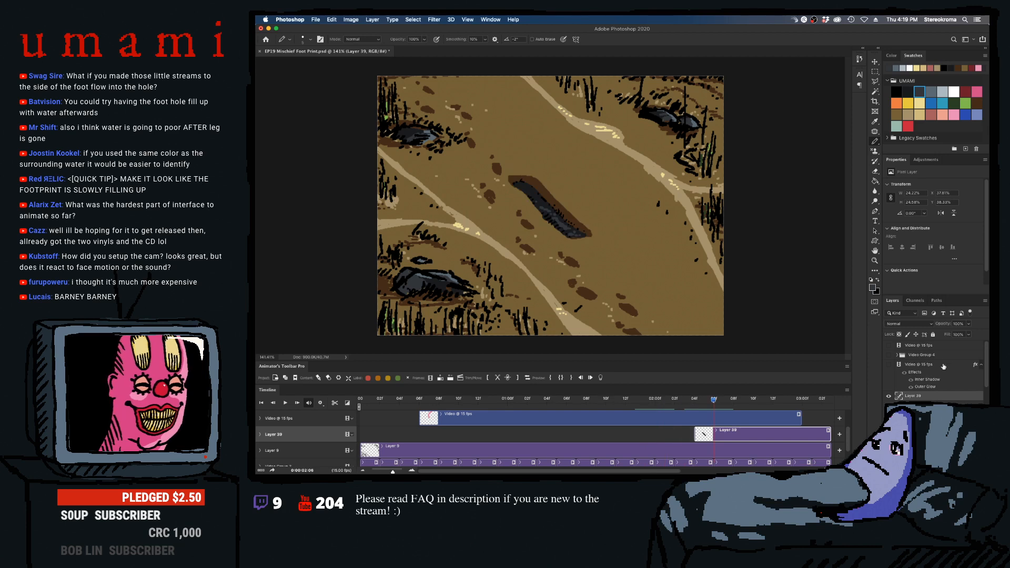
left_click_drag(888, 364, 888, 346)
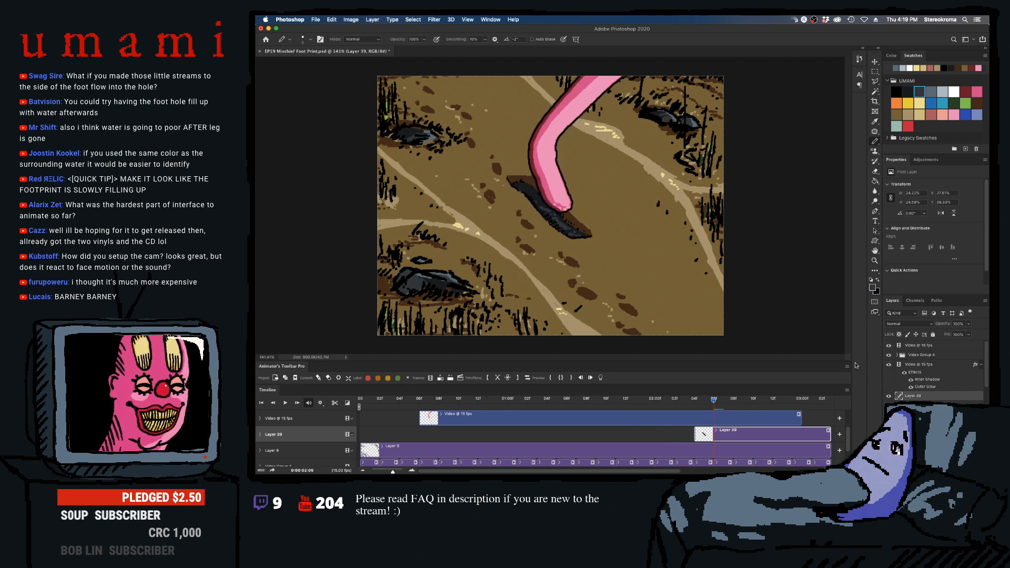
key("space")
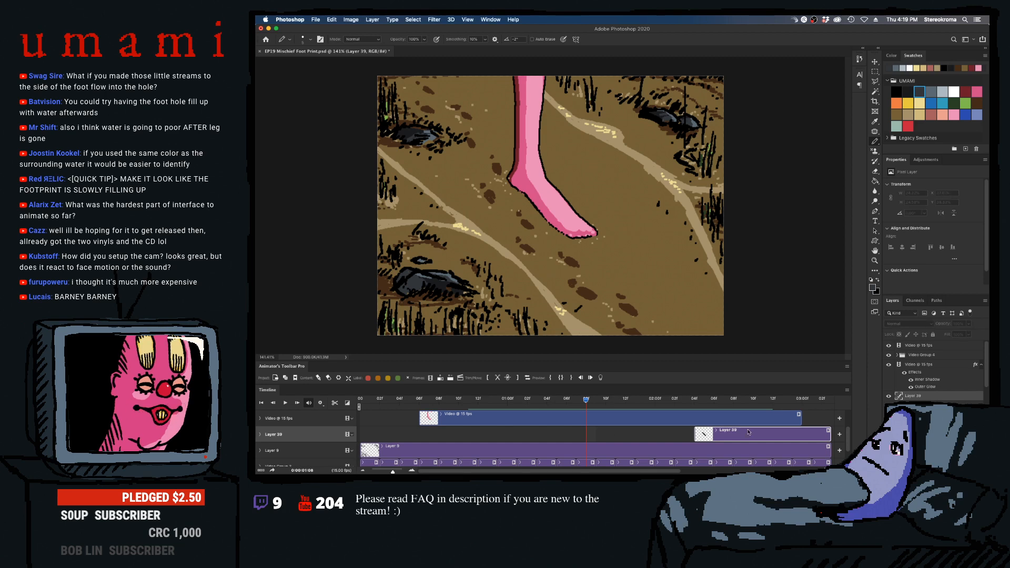
- Add a new layer above all the video layers and stretch its clip from 01:04 to 02:08
left_click_drag(846, 436, 848, 420)
left_click(814, 449)
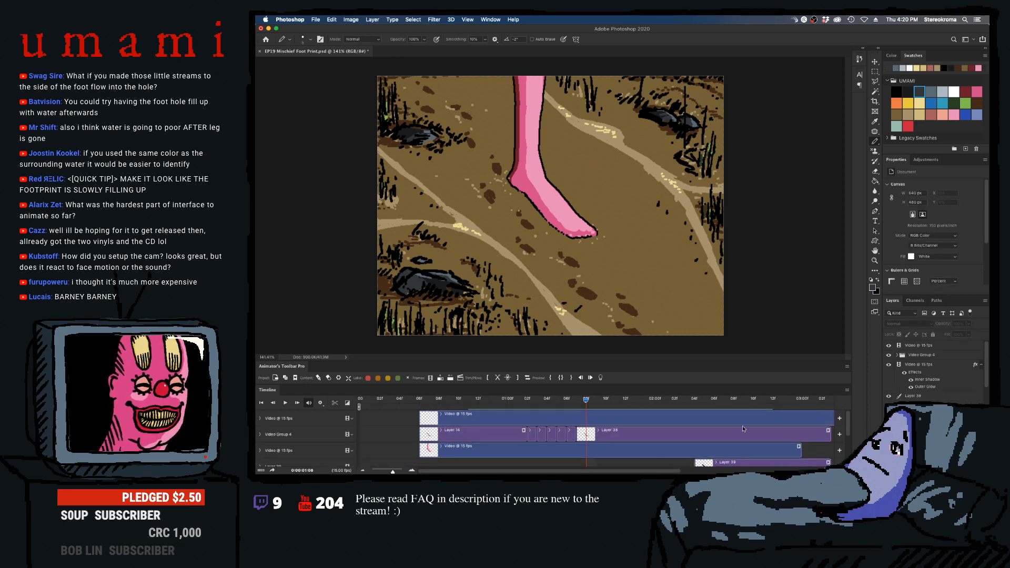
left_click(440, 378)
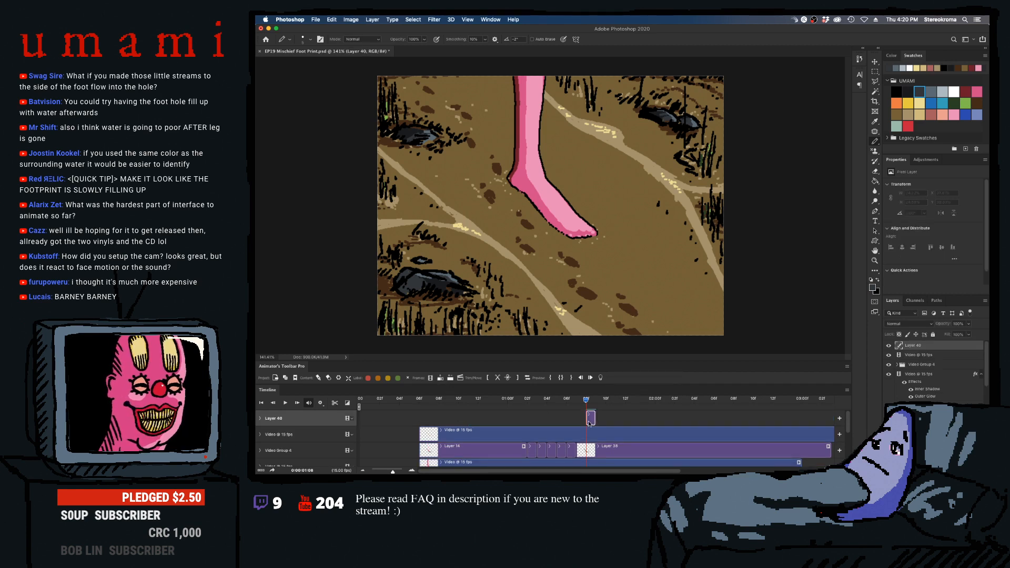
key("Left")
key("Left")
key("Left")
key("Left")
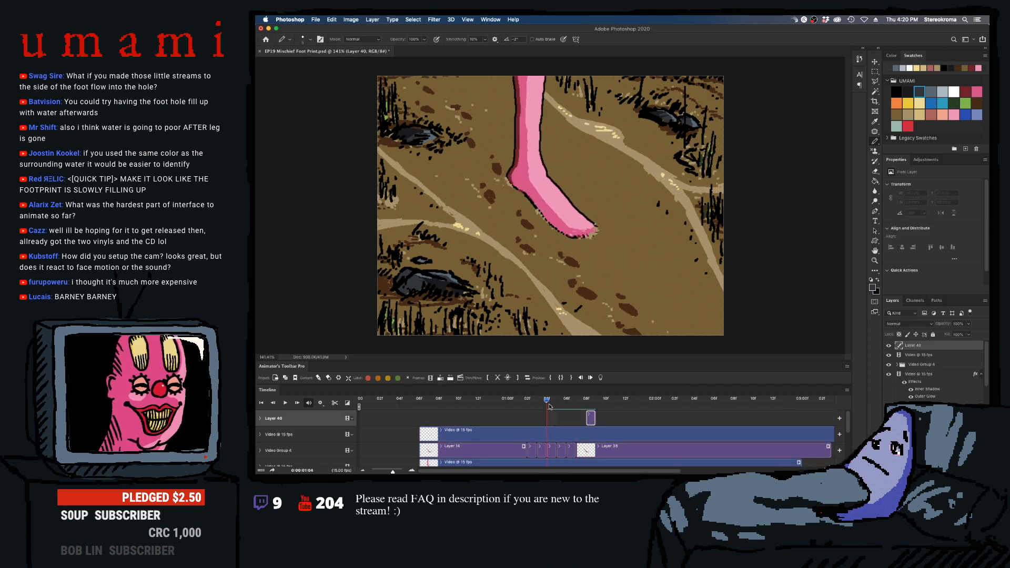
left_click(583, 419)
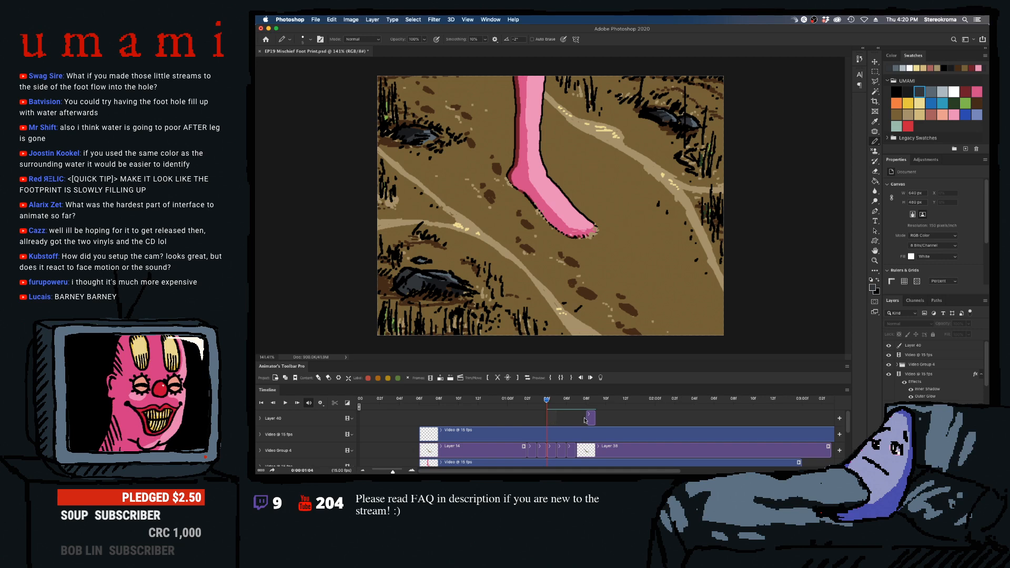
left_click_drag(587, 419, 733, 419)
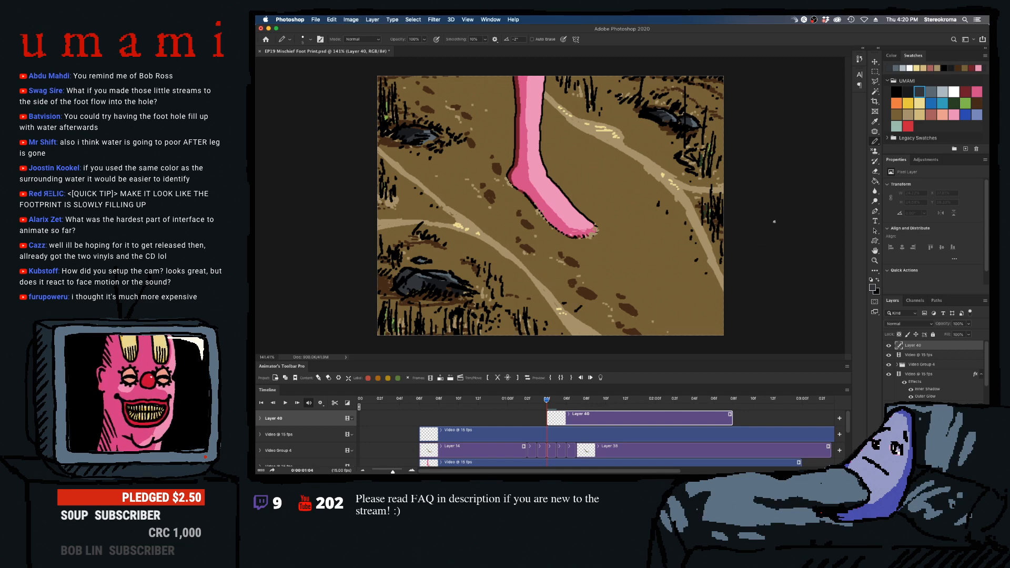
- Draw tan specks along the planted foot's lower edge on Layer 40 at 01:05 and scrub back to check
left_click(909, 113)
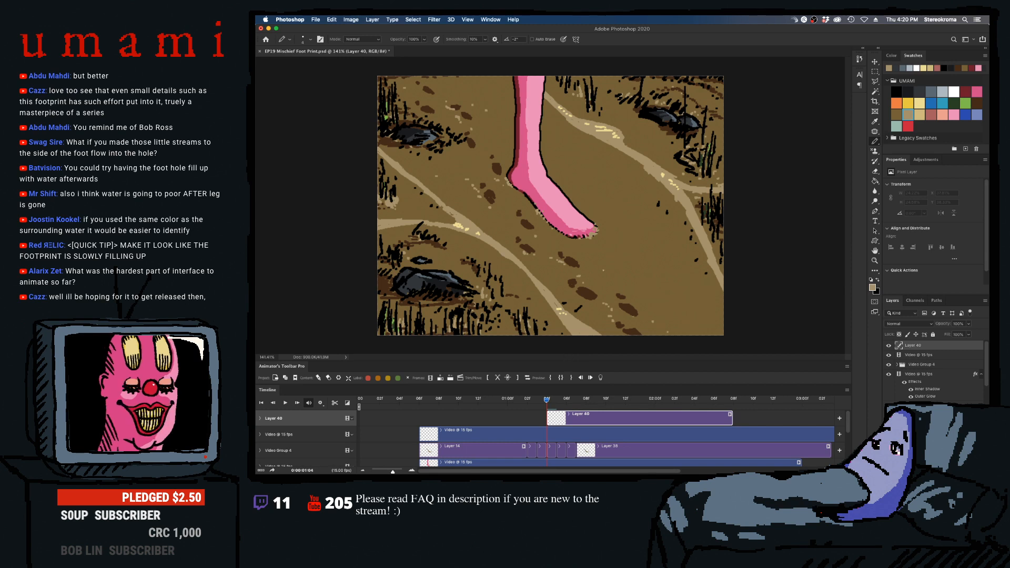
mouse_move(545, 407)
left_mouse_down()
mouse_move(597, 406)
mouse_move(556, 405)
left_mouse_up()
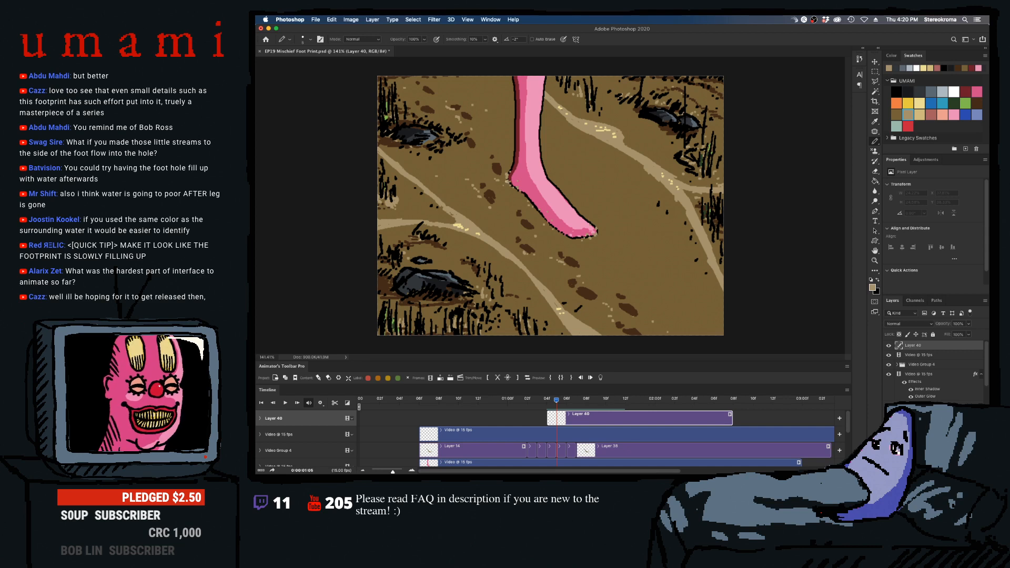
mouse_move(512, 185)
left_mouse_down()
mouse_move(563, 234)
mouse_move(590, 237)
left_mouse_up()
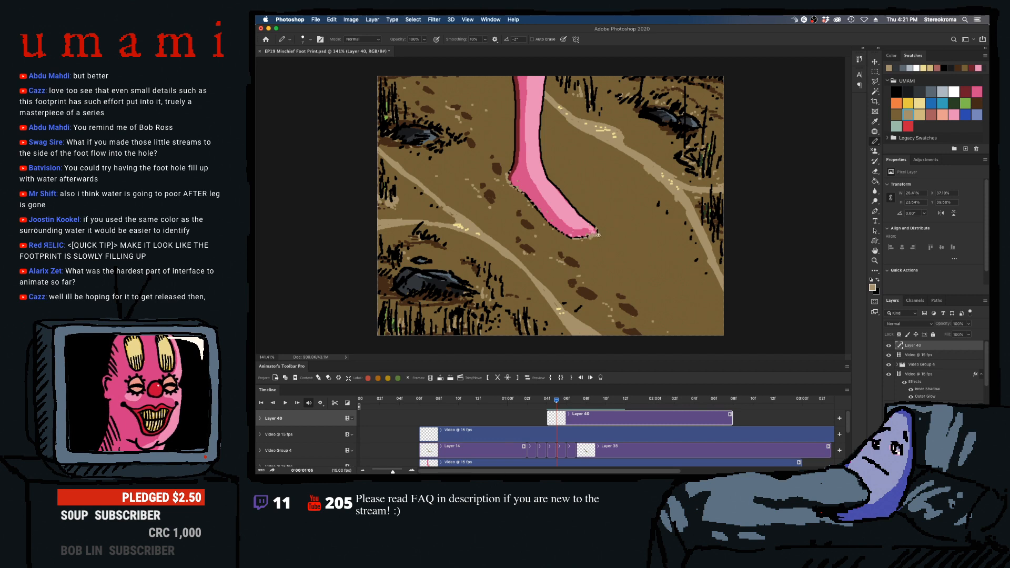
left_click(530, 401)
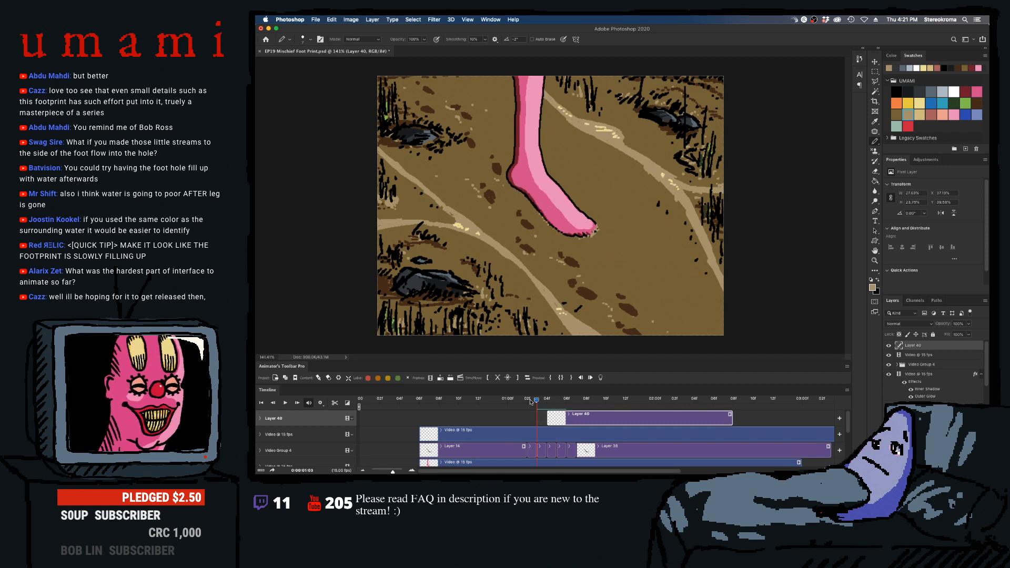
- Play the animation from different points to review the tan specks around the planted foot
key("space")
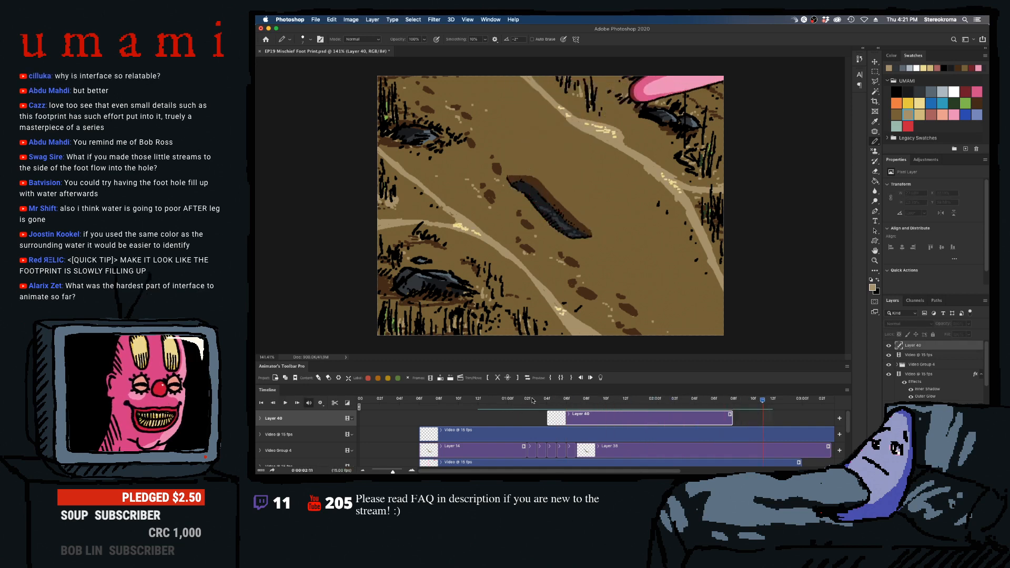
left_click(650, 403)
key("space")
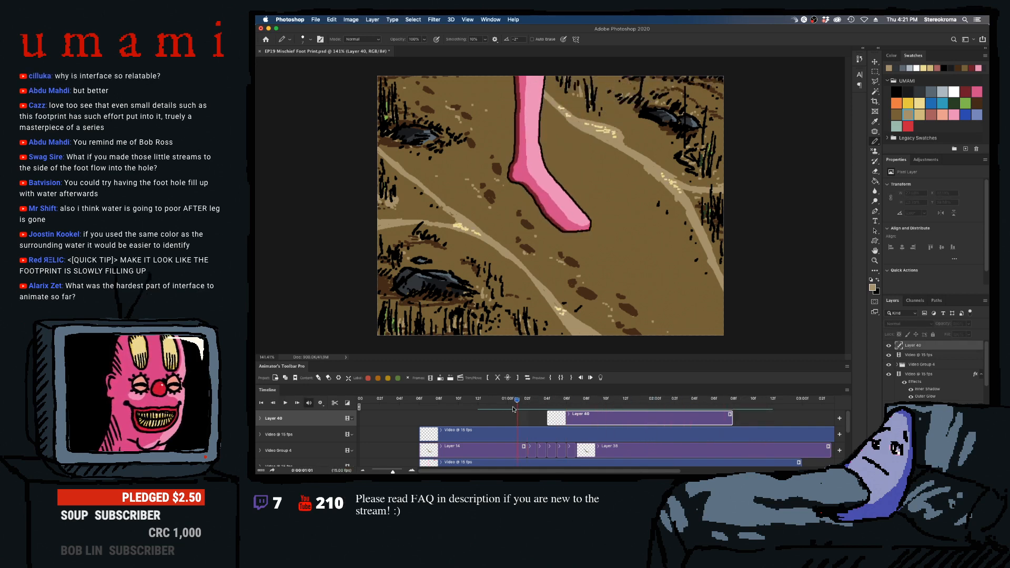
key("space")
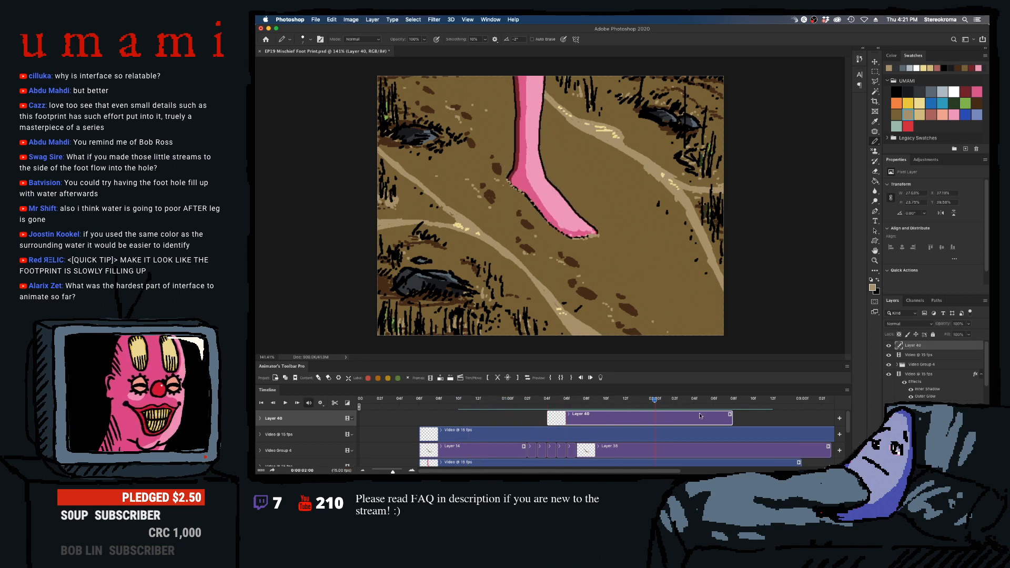
- Extend Layer 40's clip to 03:00, then split the uppermost video clip at 03:00 and delete its remainder
mouse_move(731, 419)
left_mouse_down()
mouse_move(828, 419)
mouse_move(733, 427)
left_mouse_up()
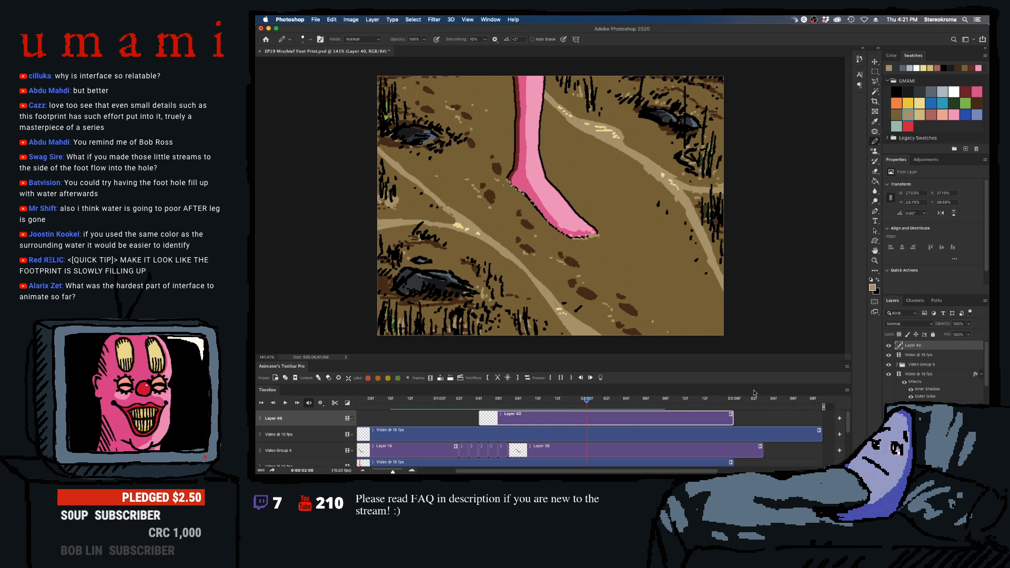
left_click(734, 398)
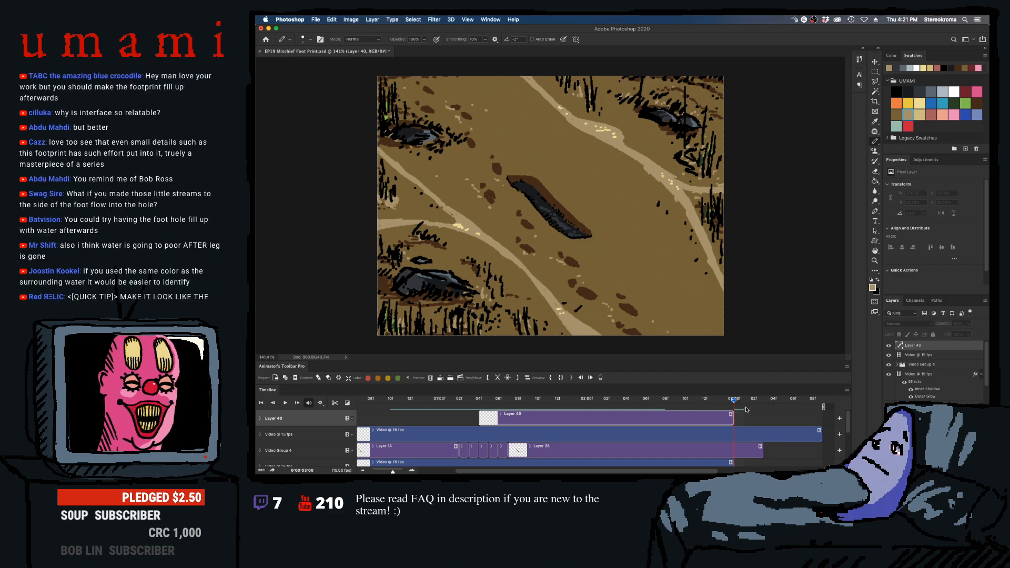
left_click(727, 432)
left_click(499, 378)
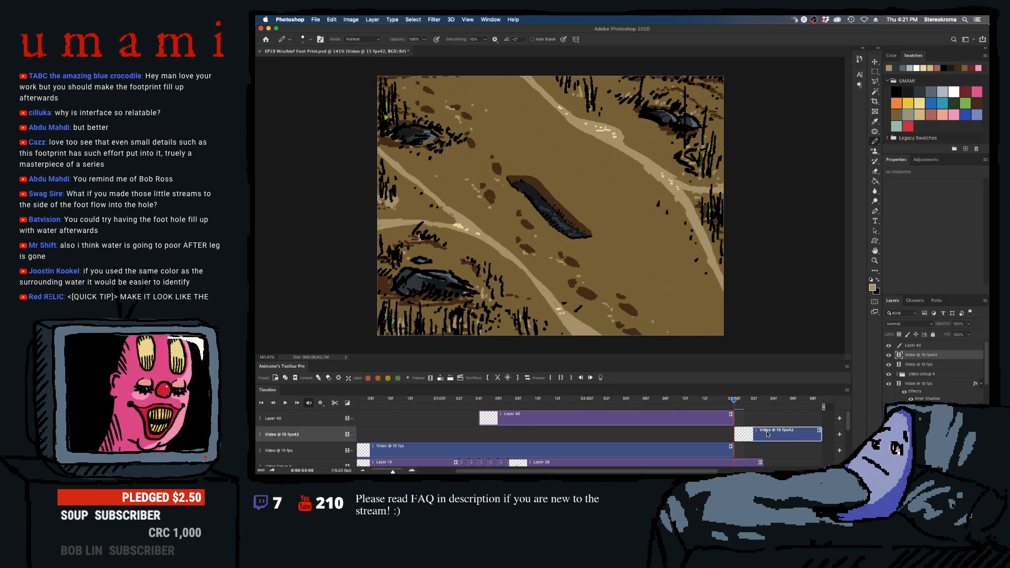
key("Delete")
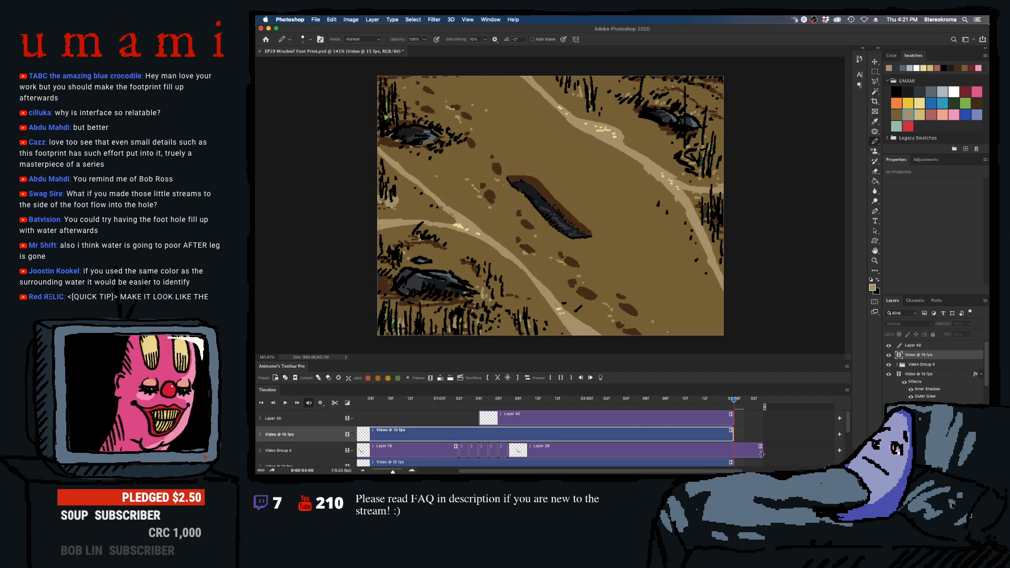
- Trim the Layer 38 clip to 03:00 and scrub to check, then stretch Layer 40 and Layer 38 to 03:03
left_click_drag(761, 454, 733, 452)
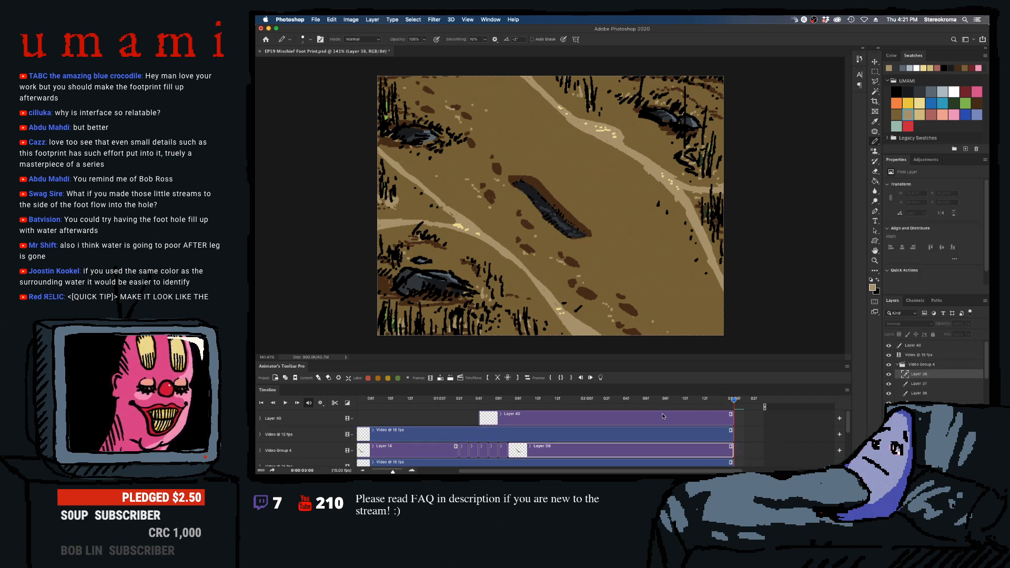
left_click_drag(733, 400, 705, 411)
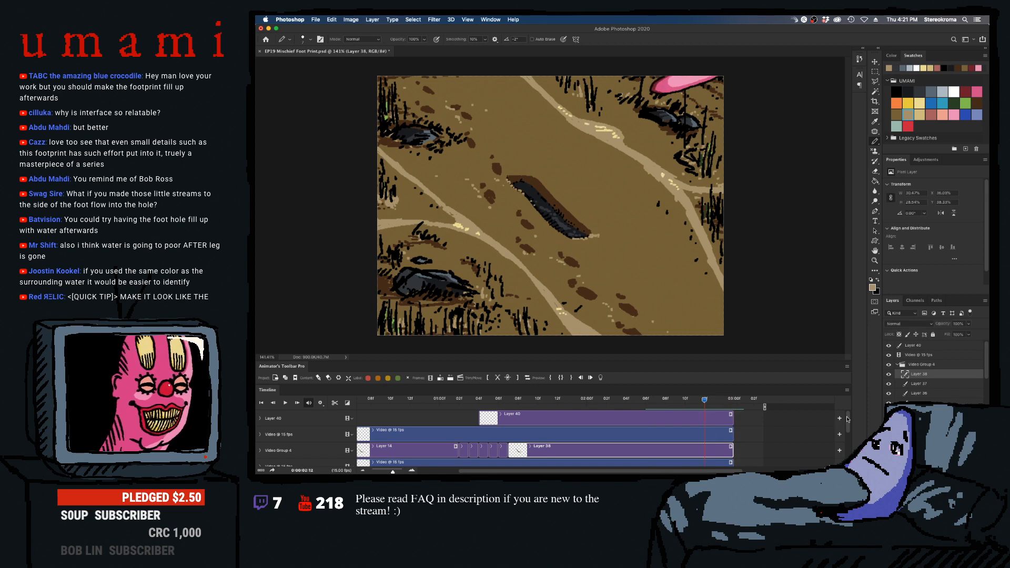
mouse_move(847, 419)
left_mouse_down()
mouse_move(847, 438)
mouse_move(845, 419)
left_mouse_up()
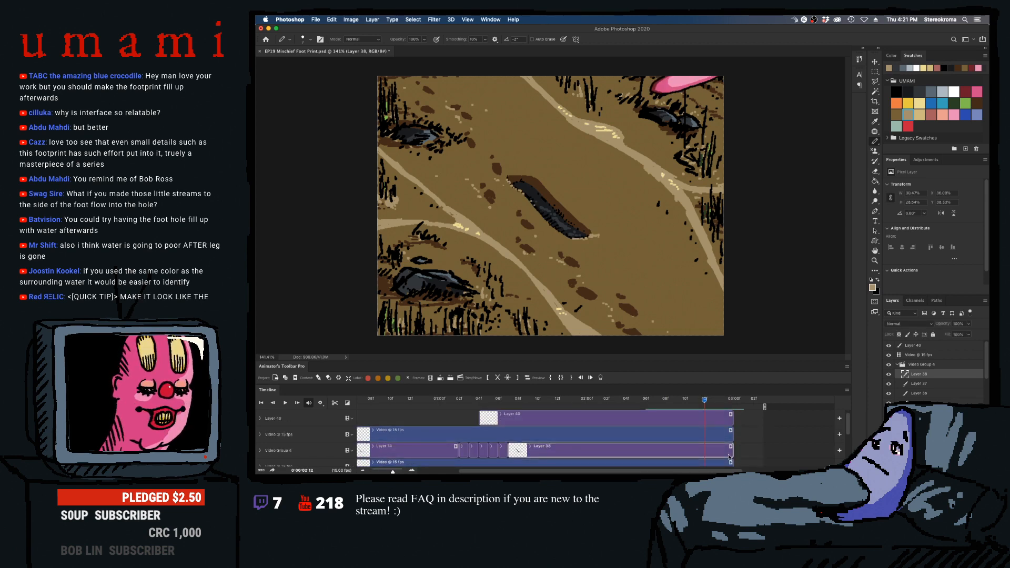
left_click_drag(715, 404, 763, 418)
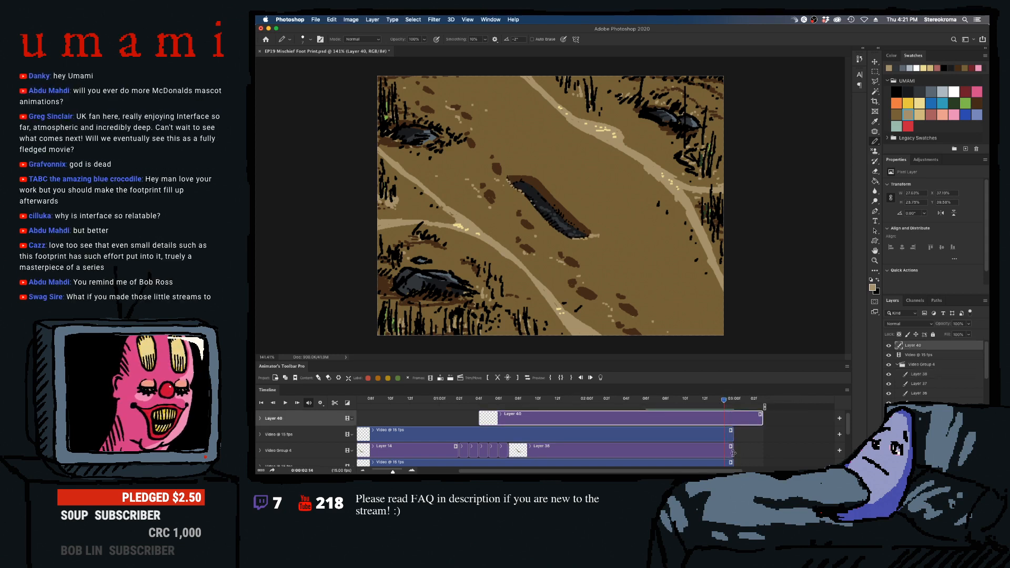
left_click_drag(732, 453, 763, 451)
- Split the footprint shading clip below the lower video clip at 02:05
left_click_drag(724, 405, 636, 421)
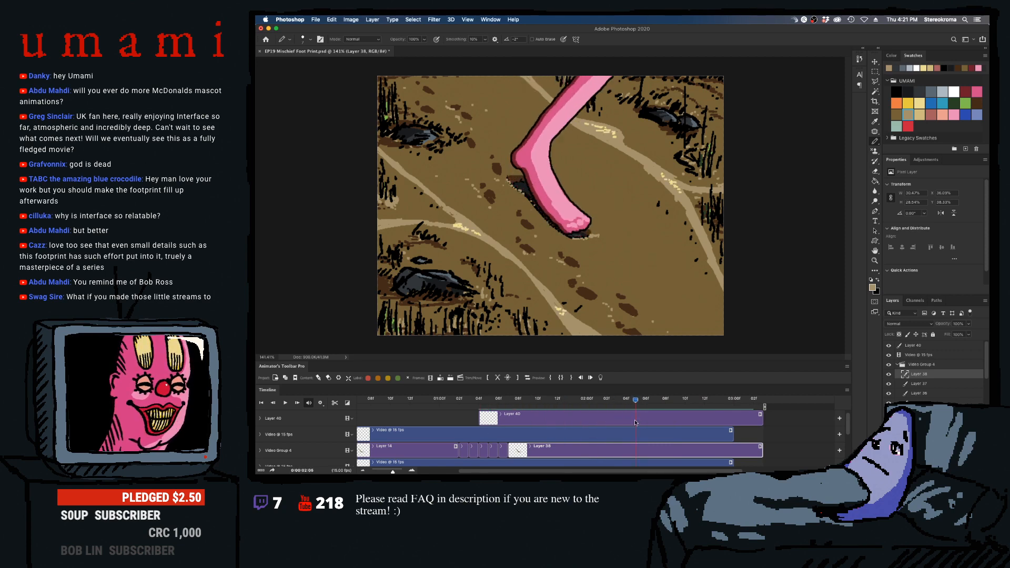
scroll(846, 439, "down", 2)
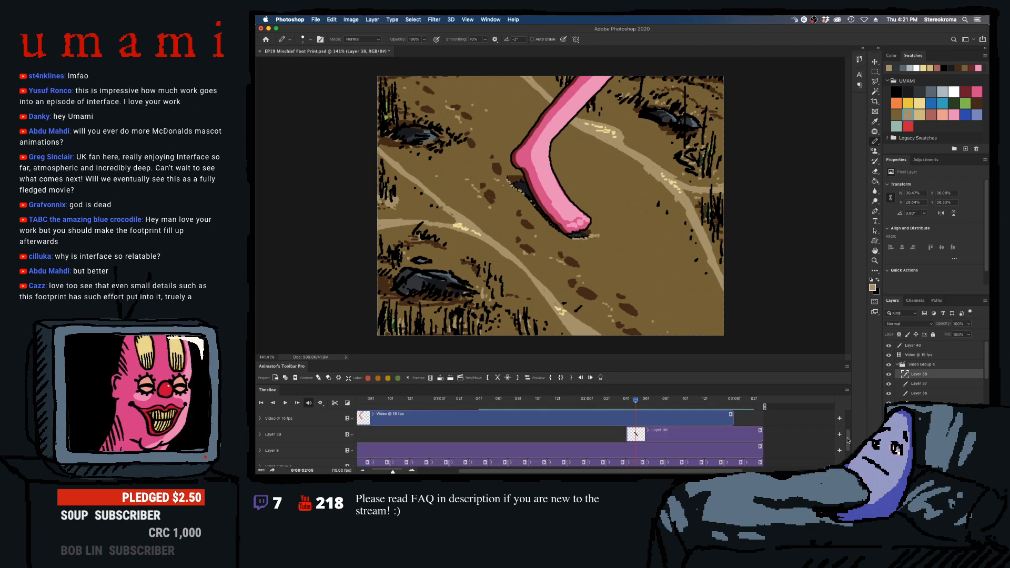
left_click(663, 436)
left_click(498, 378)
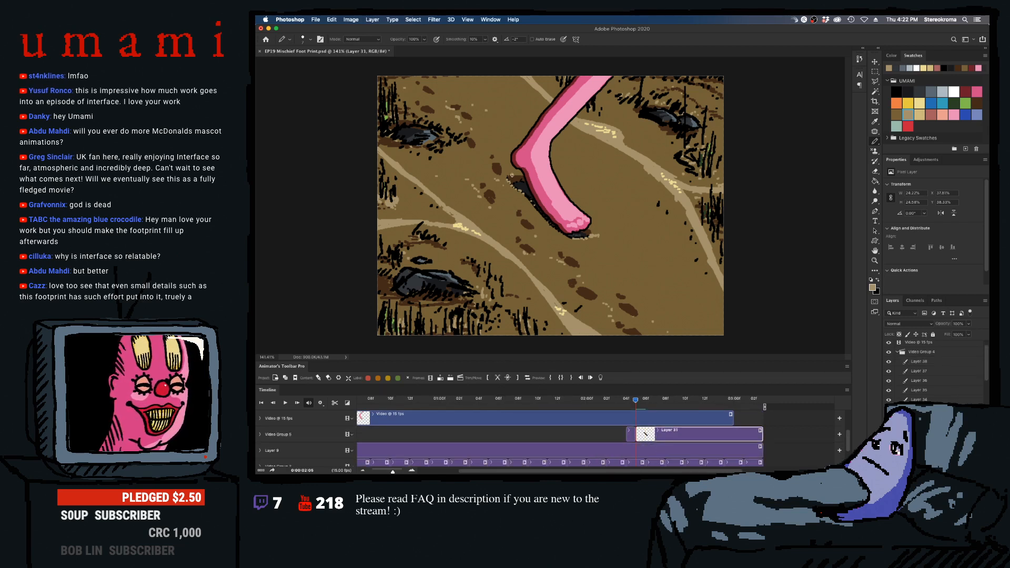
- Draw tan specks along the footprint's upper rim at 02:09 on the new shading segment and play the animation back
left_click_drag(657, 401, 675, 402)
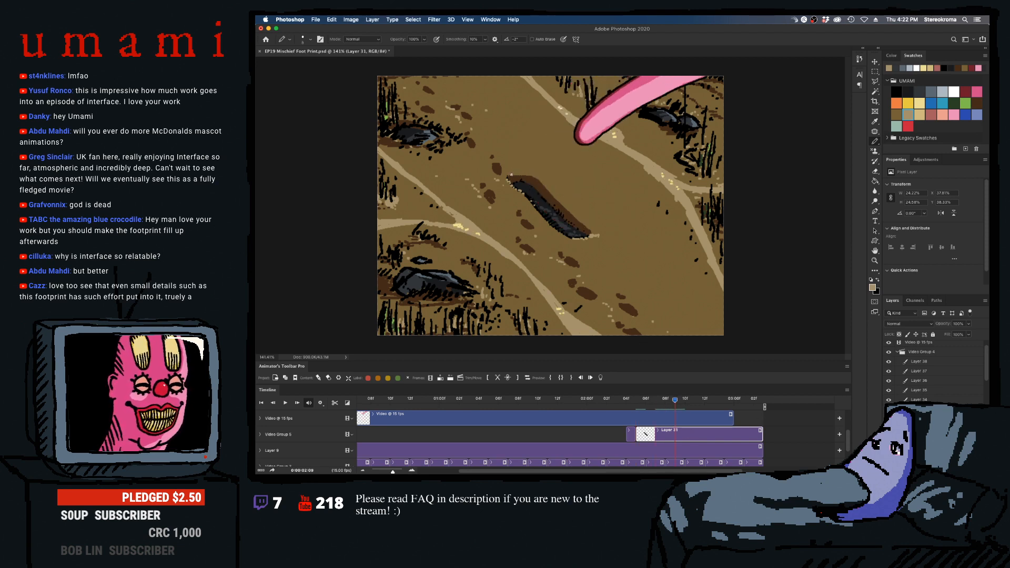
key("bracketleft")
left_click(518, 173)
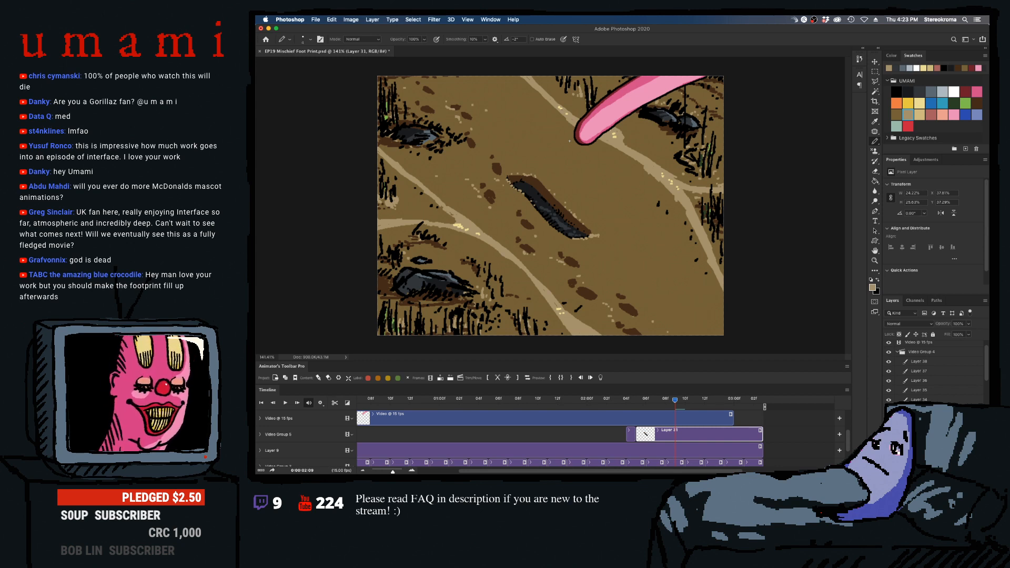
left_click_drag(627, 403, 596, 403)
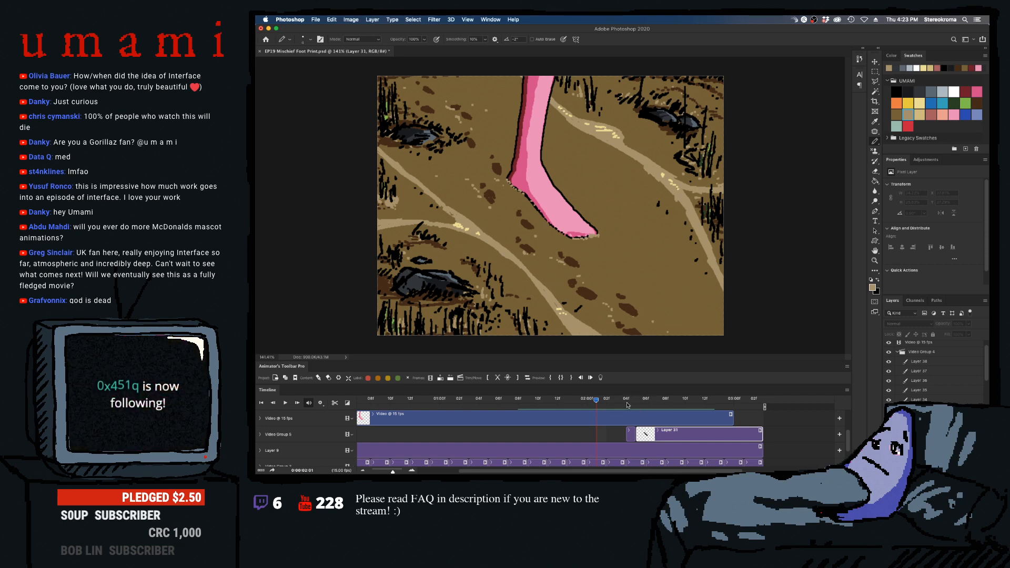
key("space")
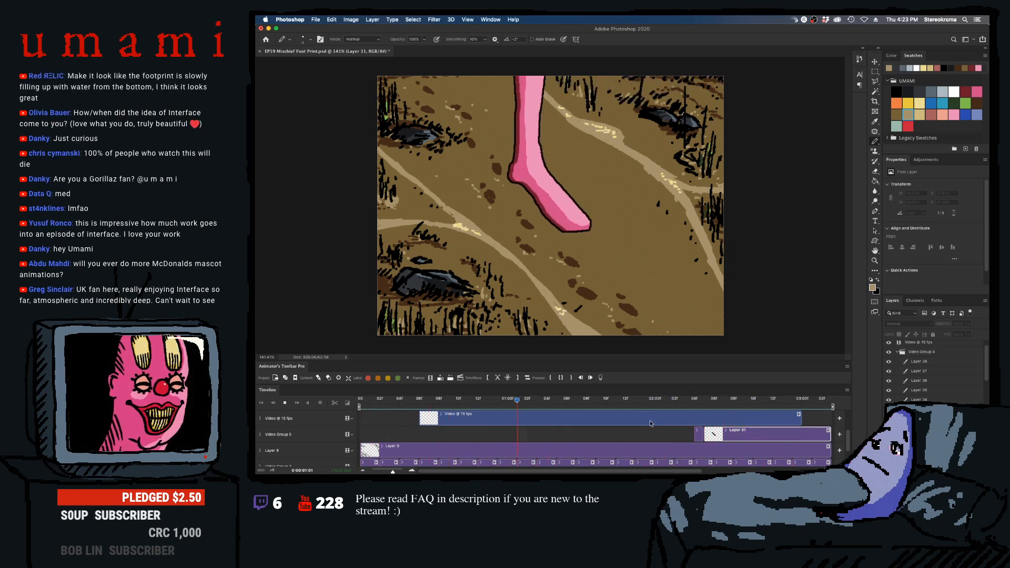
key("space")
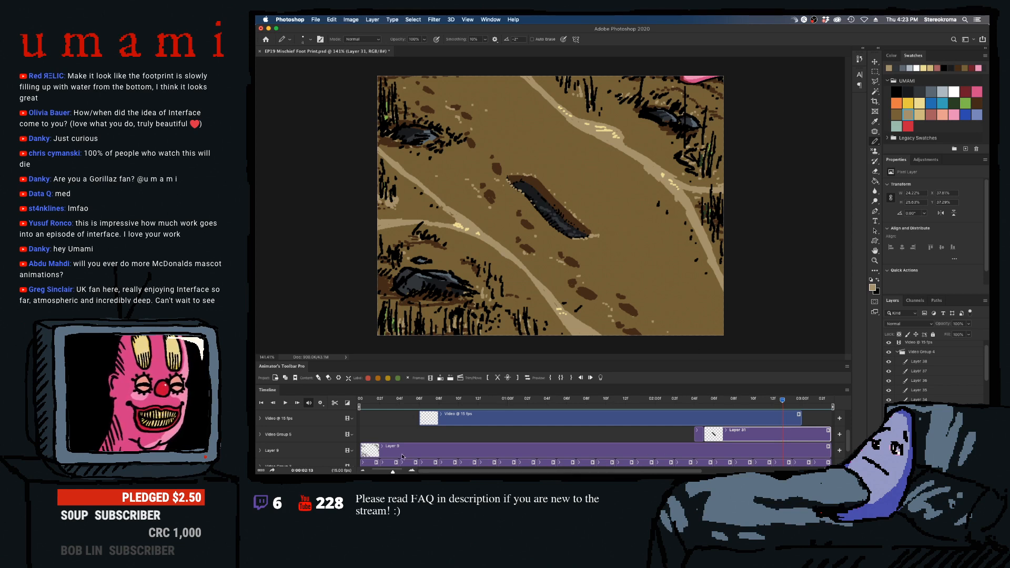
- Duplicate the last six clips of Video Group 3 twice, placing the copies after the originals
left_click_drag(392, 472, 388, 472)
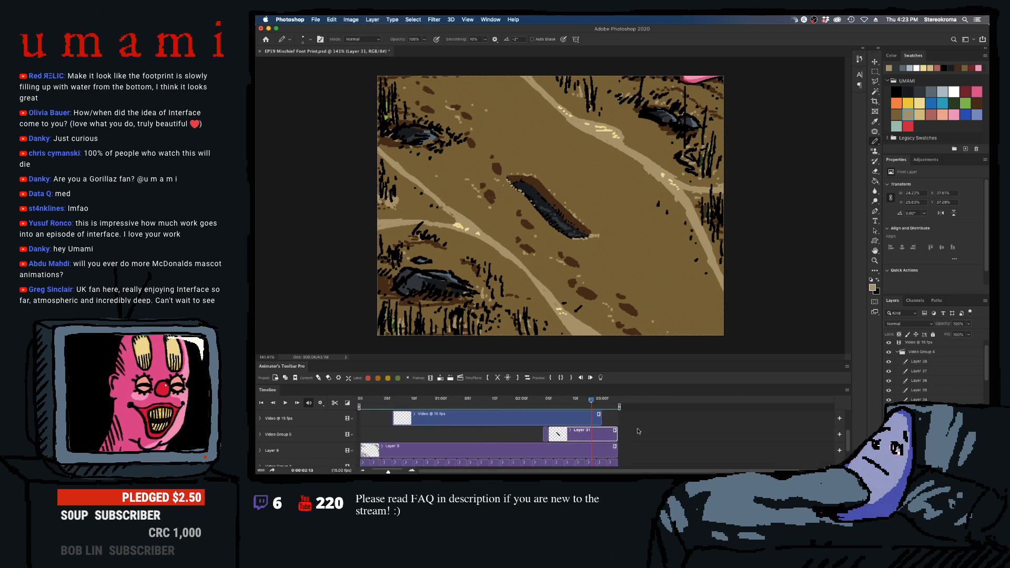
scroll(606, 437, "down", 3)
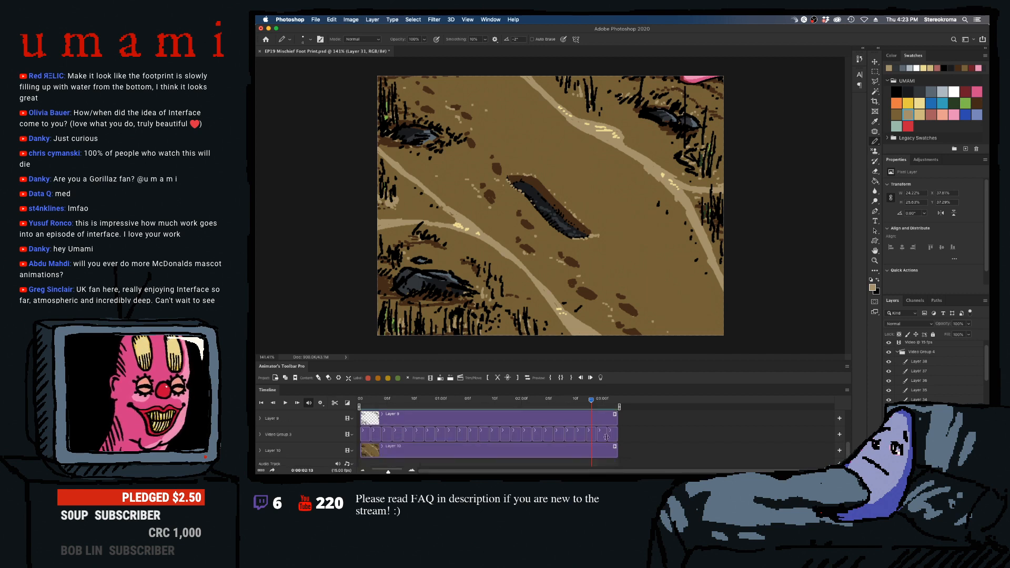
left_click(561, 439, "shift")
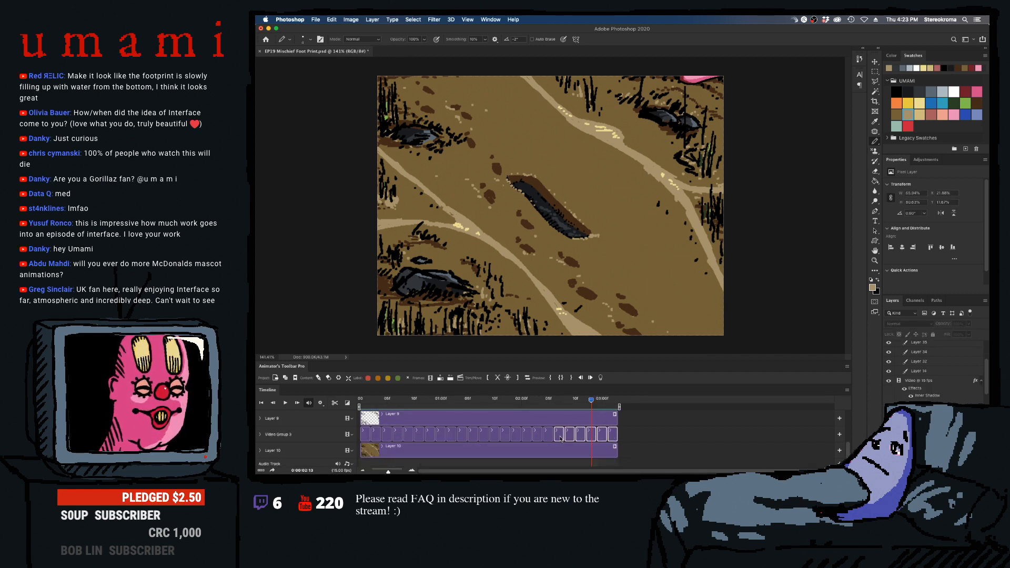
left_click(440, 377, "alt")
left_click(680, 186)
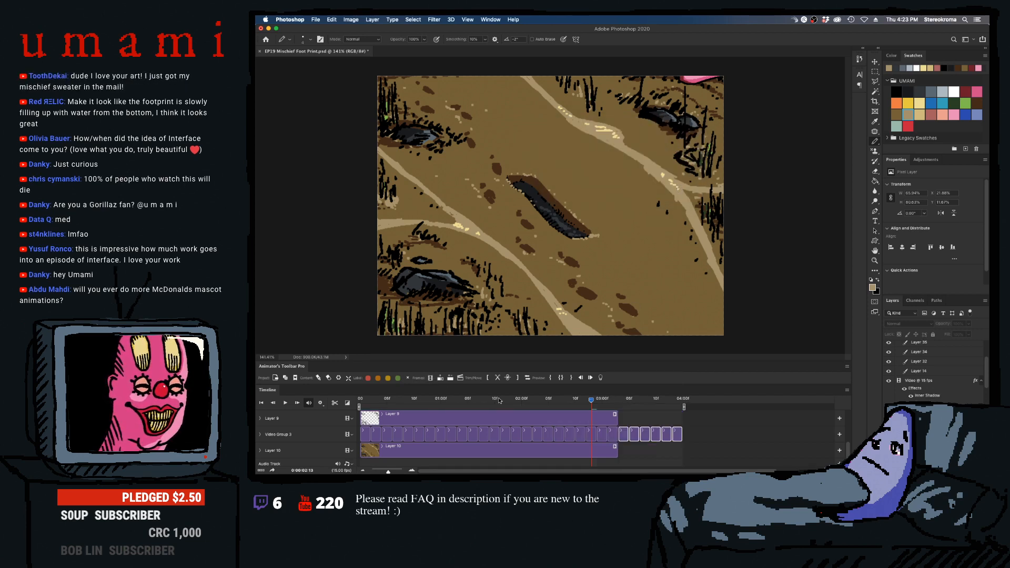
left_click(440, 378, "alt")
left_click(680, 186)
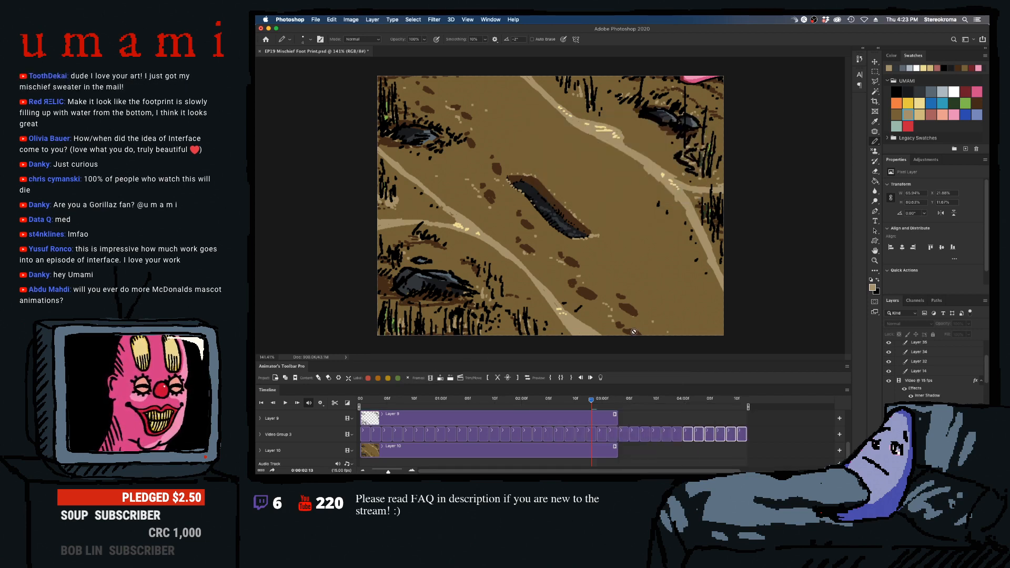
- Stretch the Layer 10, Layer 9, Layer 38 and footprint shading clips to the end of Video Group 3 and save the file
left_click_drag(617, 453, 753, 447)
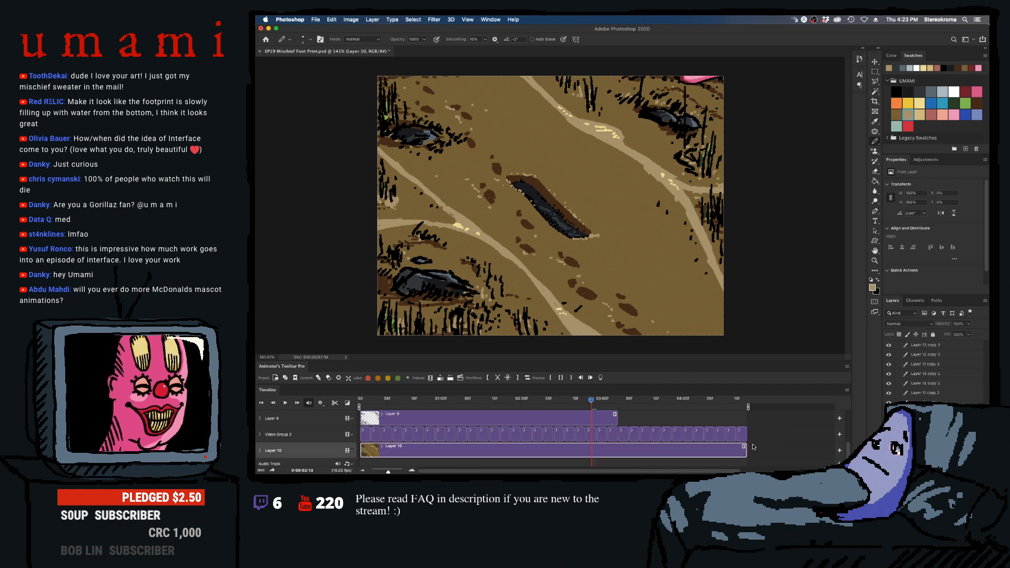
scroll(848, 447, "up", 1)
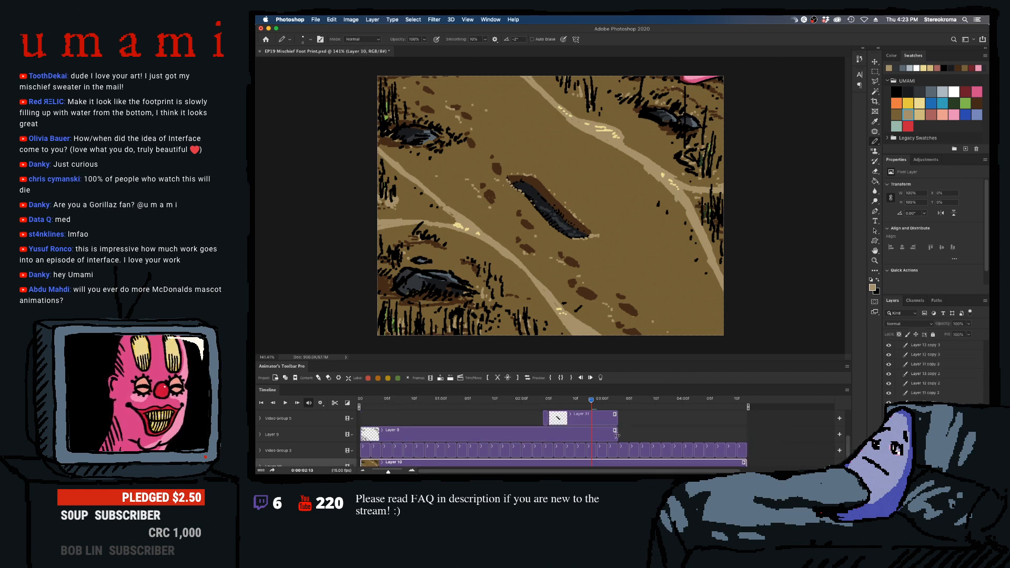
left_click_drag(617, 435, 793, 427)
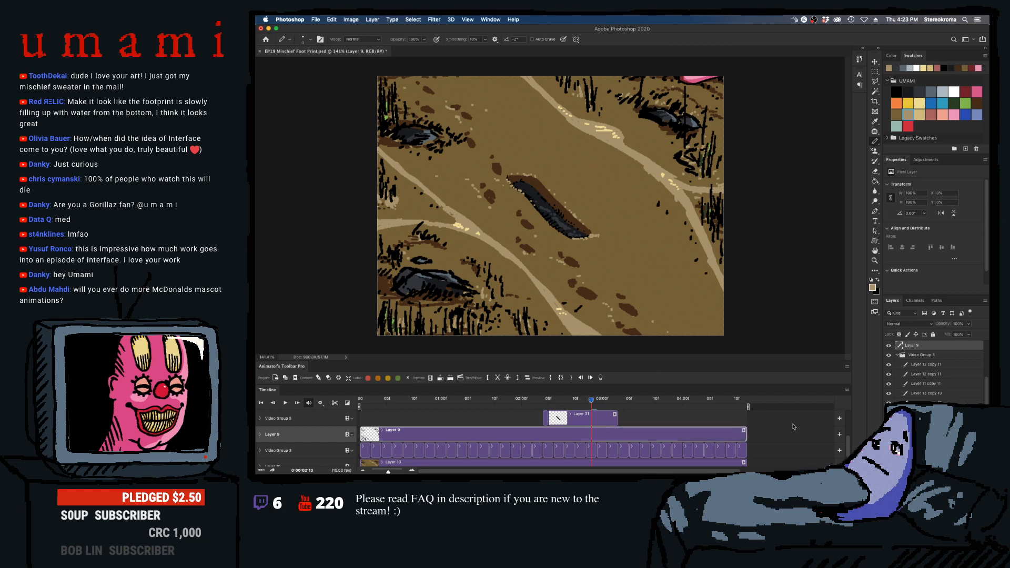
scroll(848, 447, "up", 1)
scroll(846, 436, "up", 1)
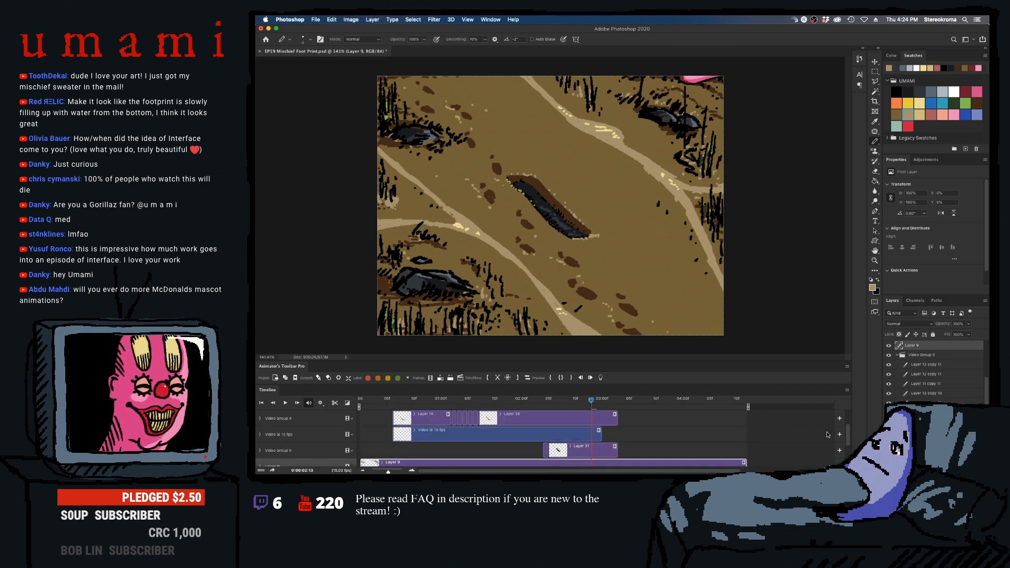
left_click_drag(615, 419, 746, 419)
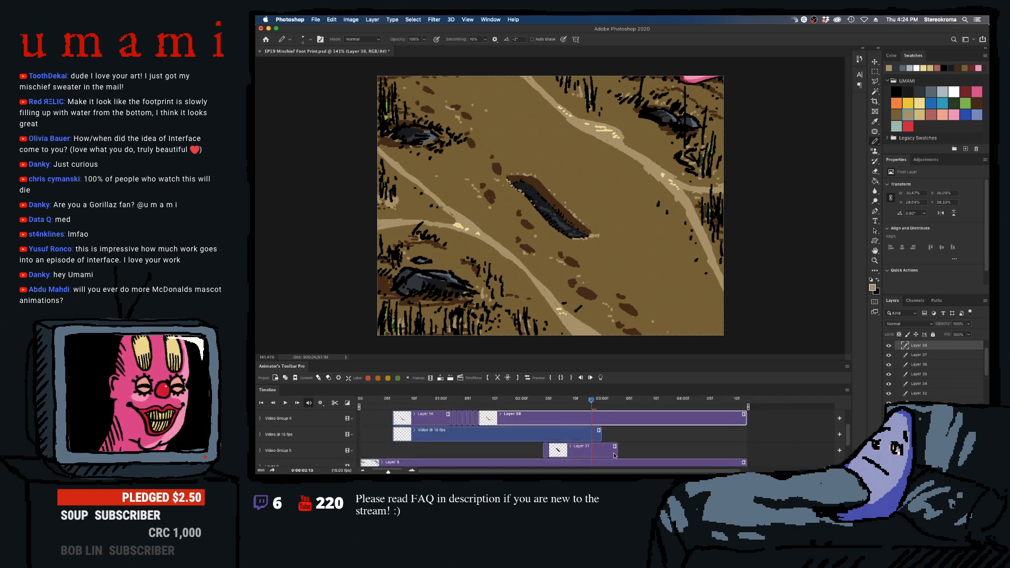
left_click_drag(615, 453, 745, 446)
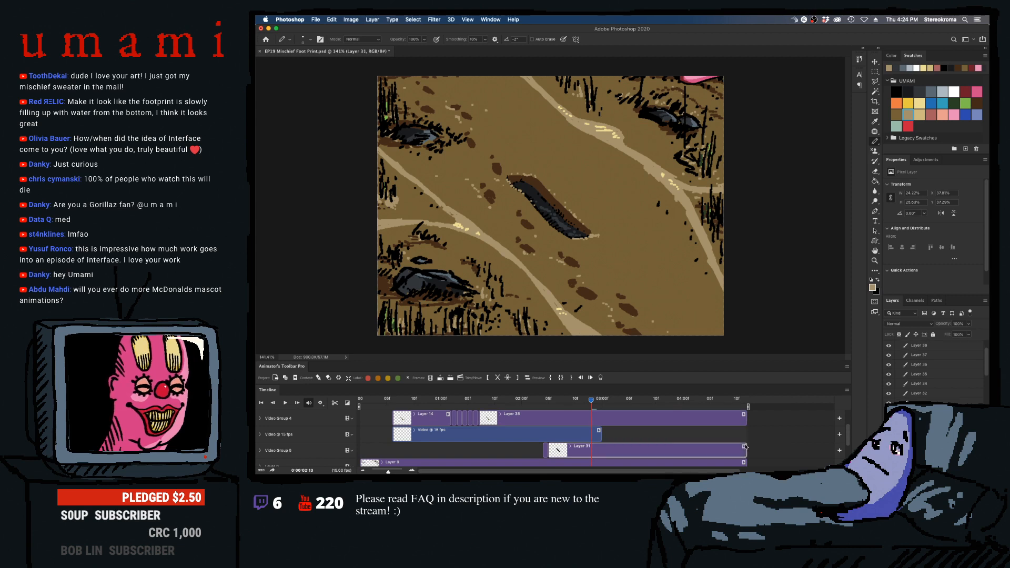
key("super+s")
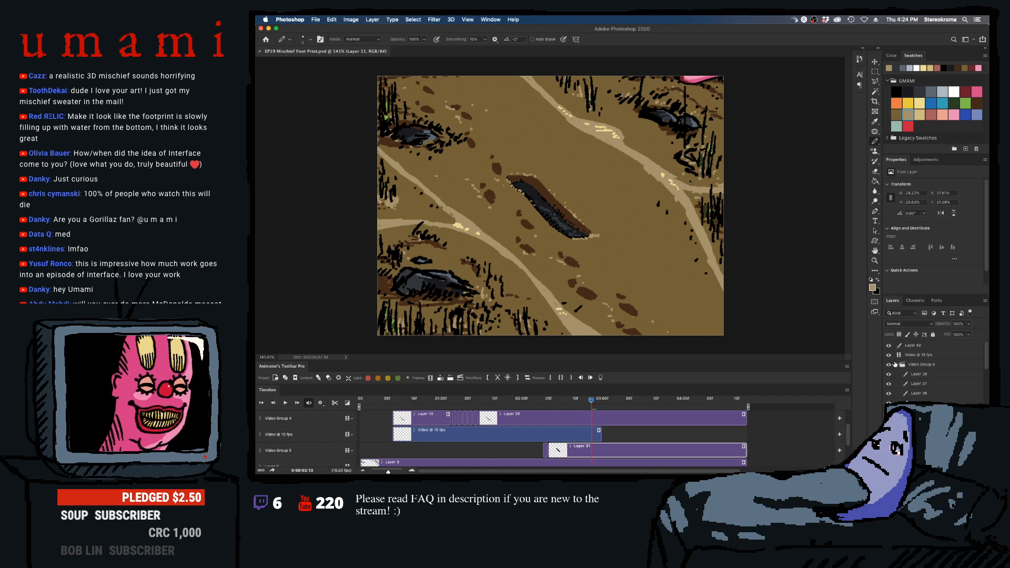
- Collapse the open video groups in the layer stack and rename the topmost layer, Layer 40, as "Sand"
left_click(898, 364)
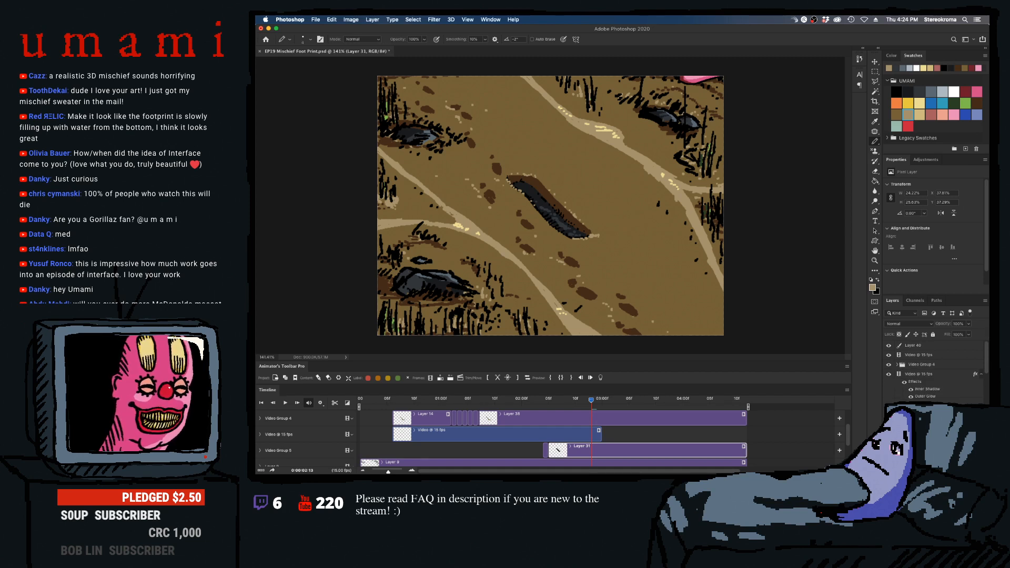
left_click(897, 406)
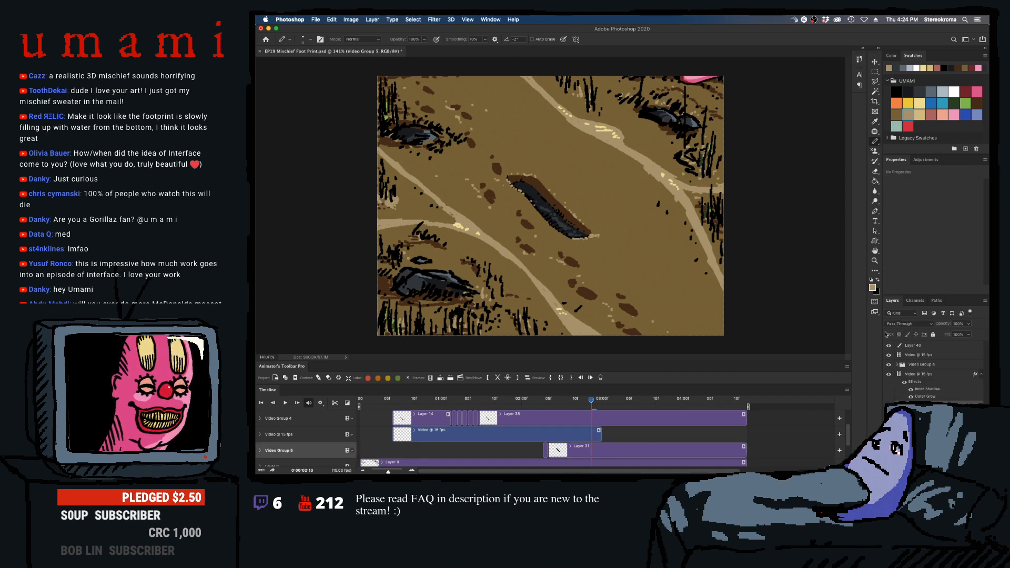
left_click(906, 347)
left_click_drag(582, 402, 569, 400)
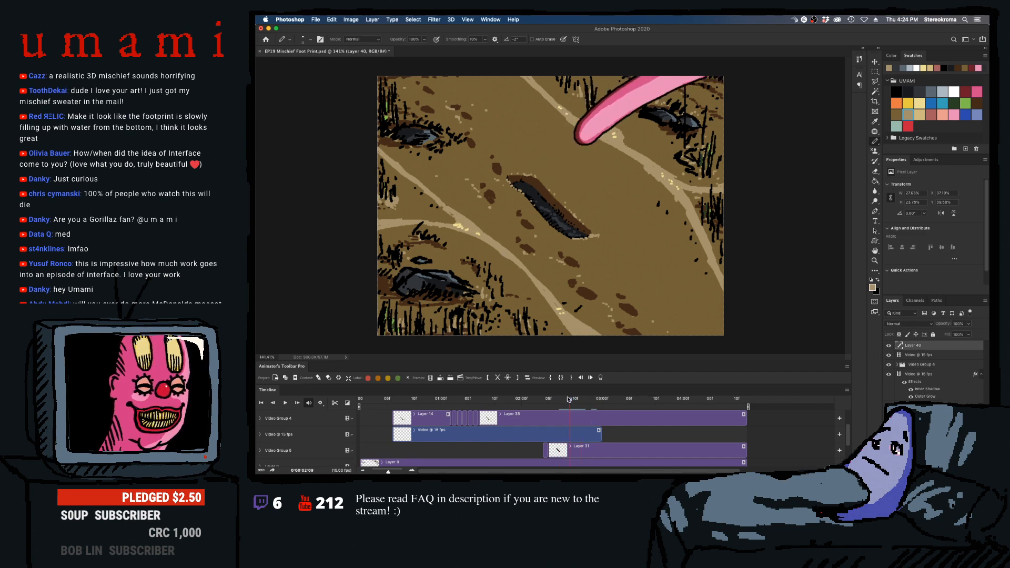
double_click(910, 345)
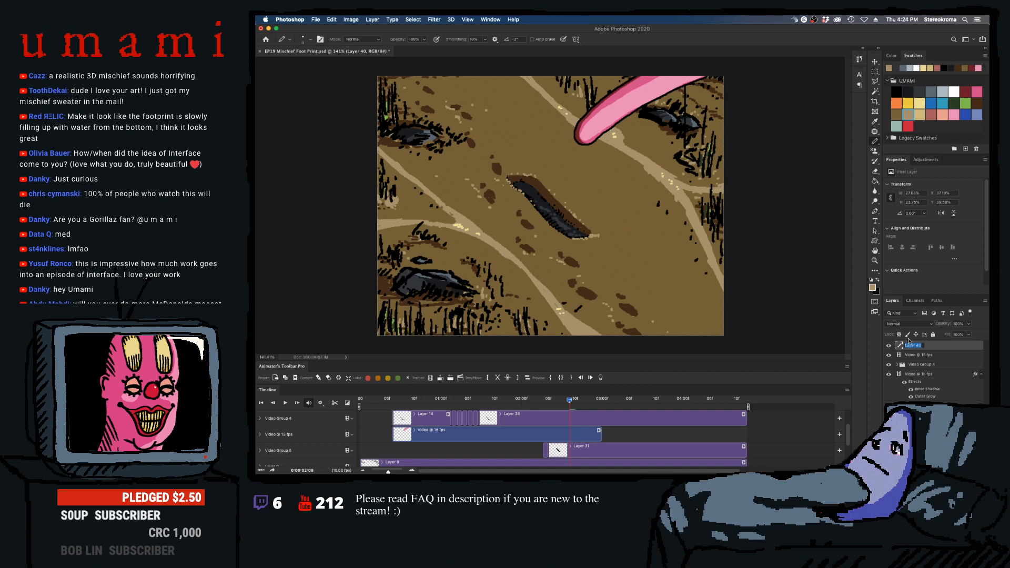
type("Sand")
key("Return")
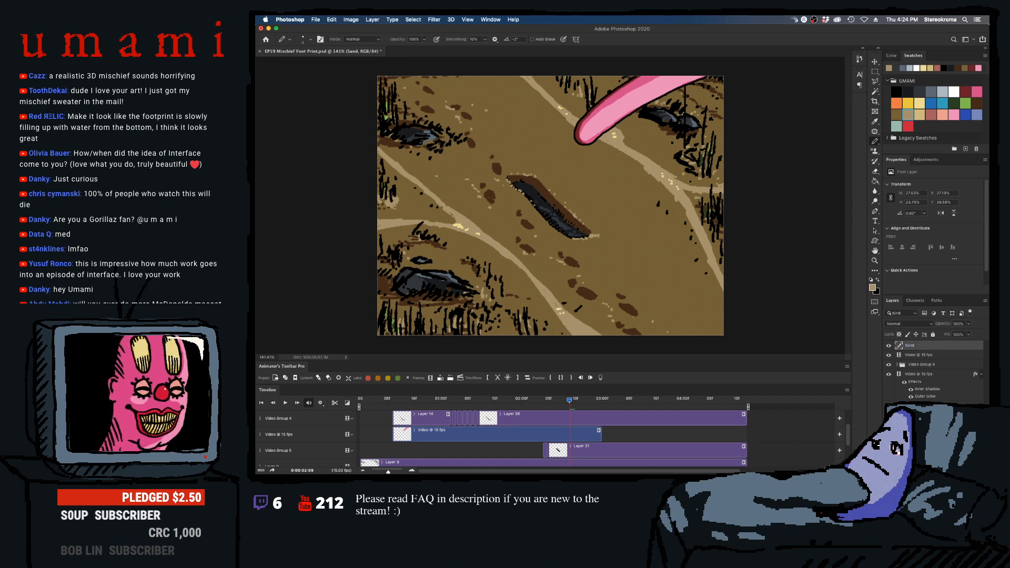
- Rename the upper "Video @ 15 fps" layer directly below Sand as "Sand Particles"
left_click(914, 356)
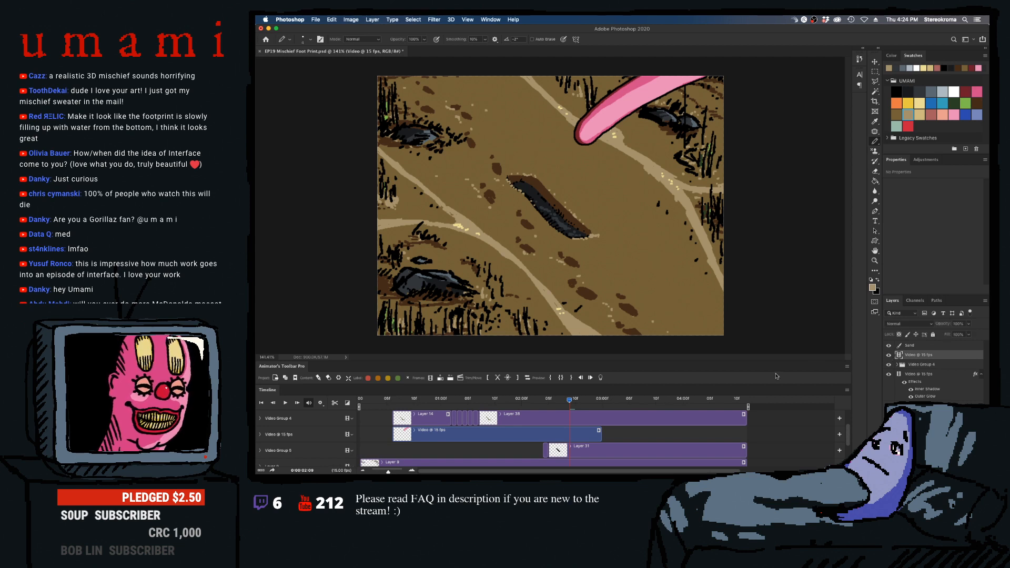
left_click_drag(565, 400, 456, 402)
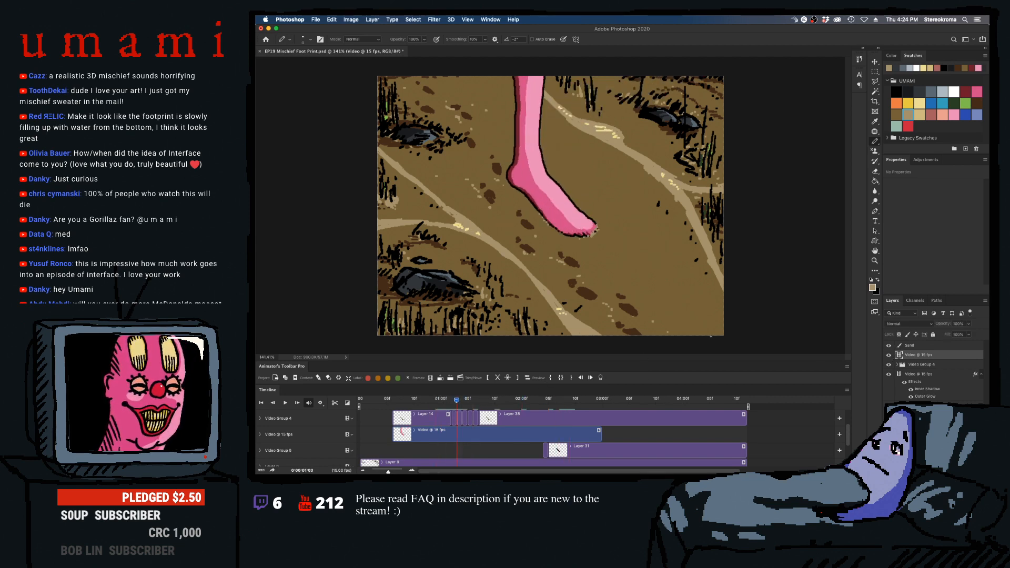
double_click(910, 355)
type("S")
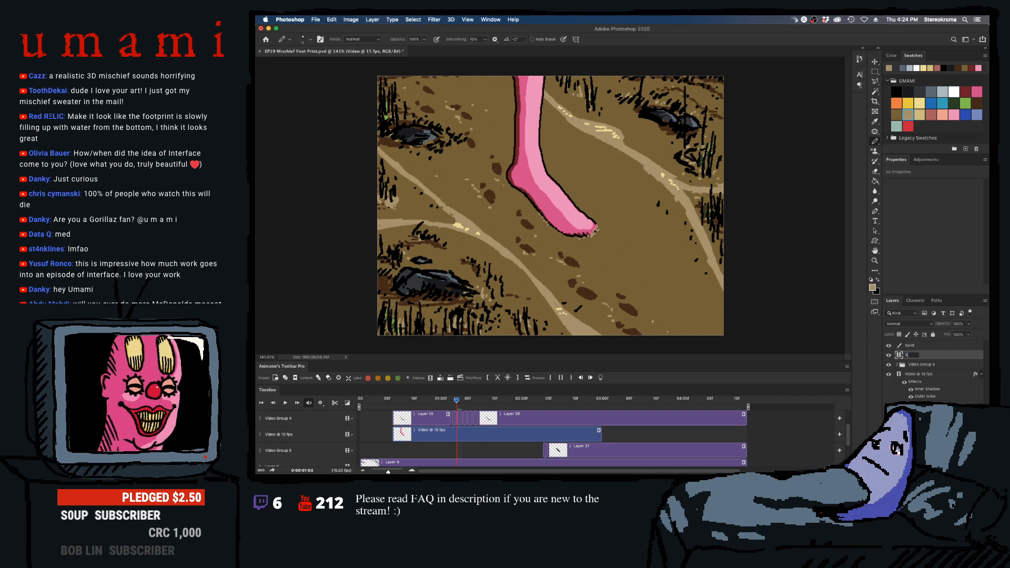
type("and Particle")
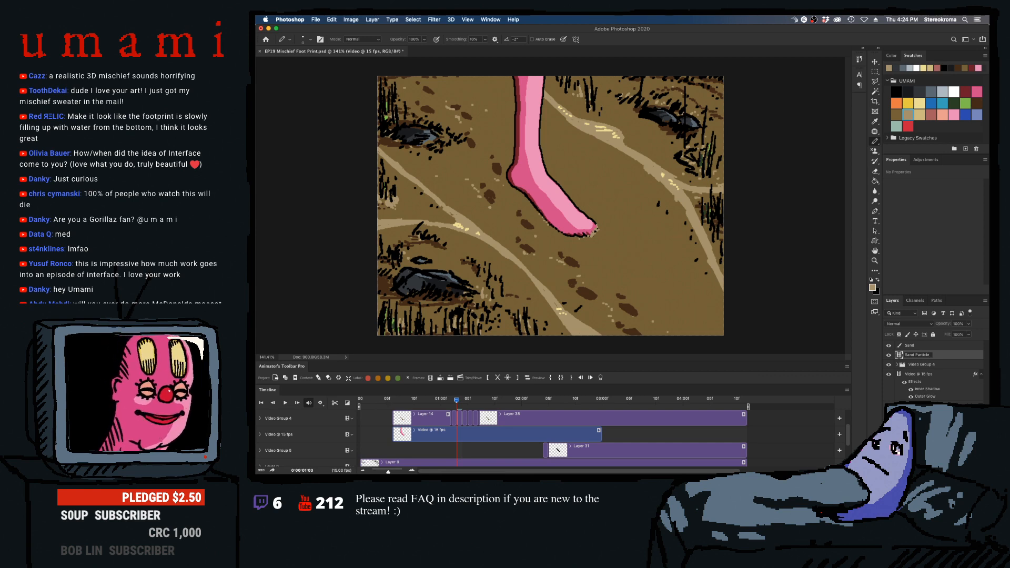
type("s")
key("Return")
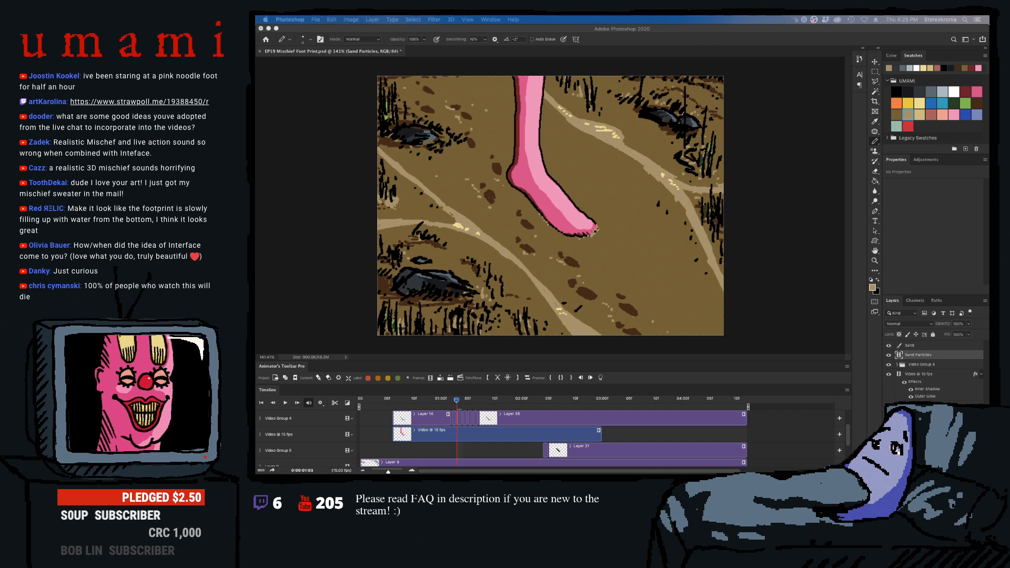
- Scrub through the foot stomp and its exit to review the animation, return to the first frame and save the file
left_click(556, 403)
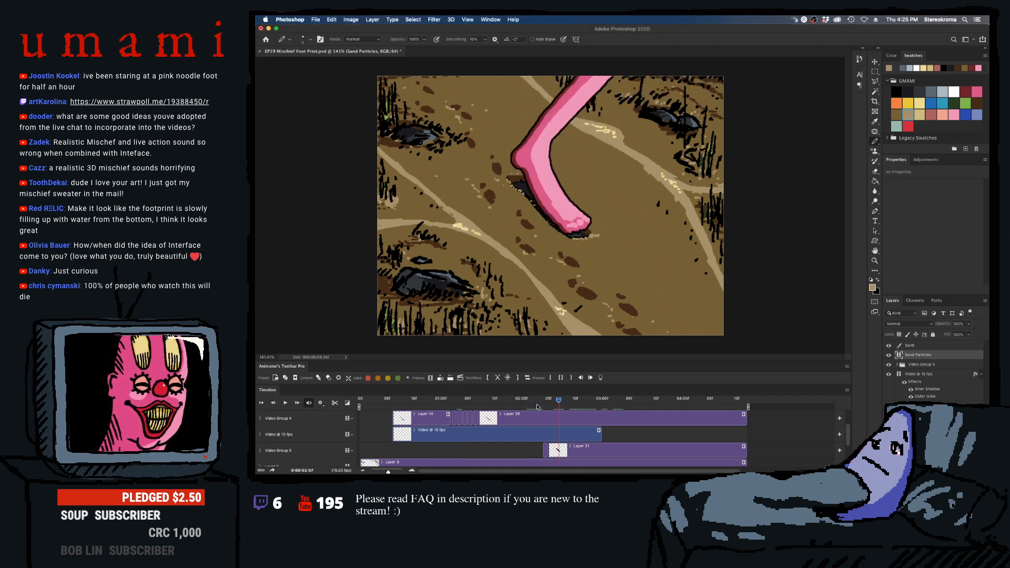
left_click_drag(537, 406, 747, 415)
scroll(848, 417, "up", 2)
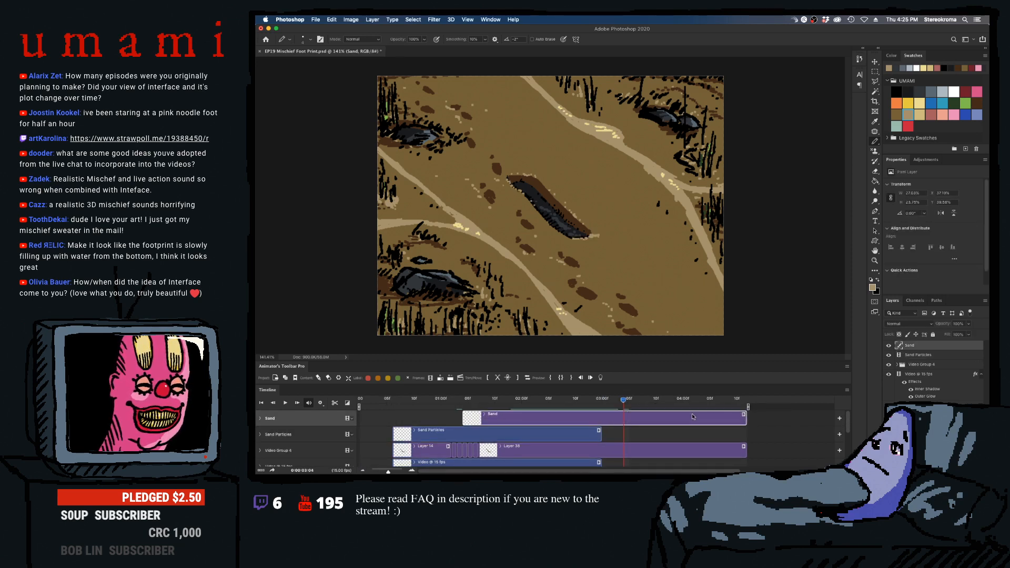
left_click_drag(623, 401, 586, 406)
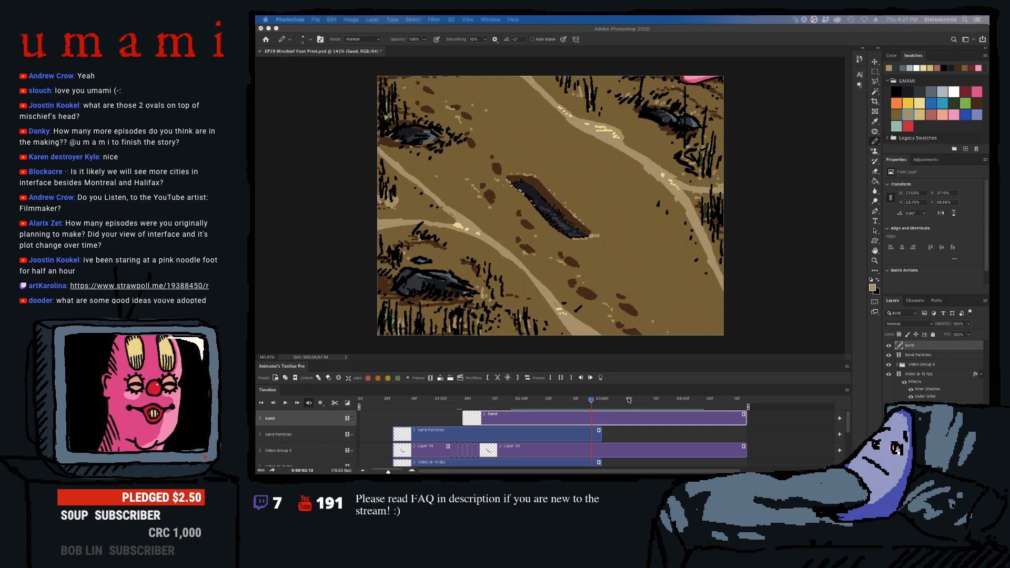
left_click_drag(591, 401, 472, 400)
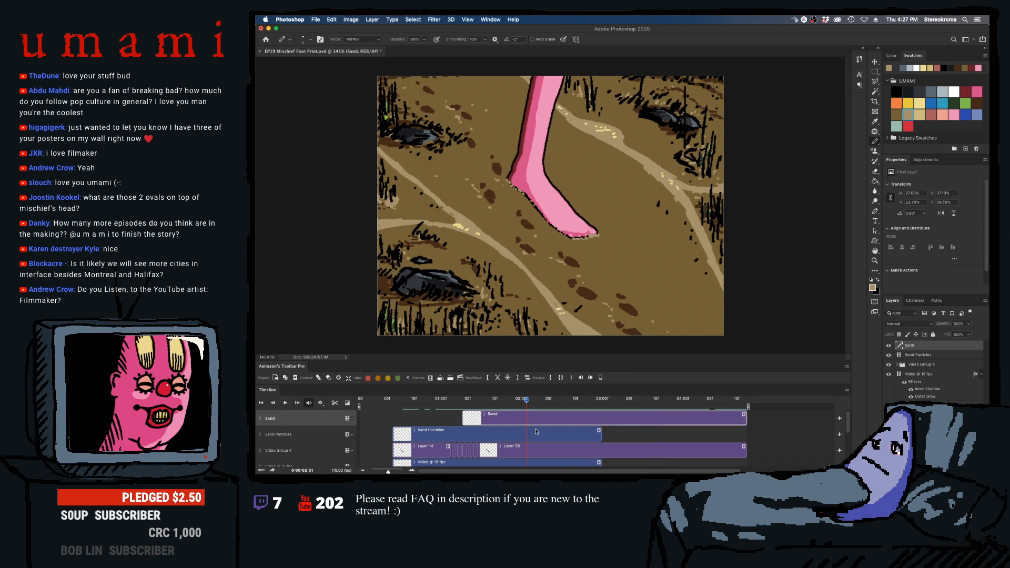
left_click_drag(627, 417, 537, 416)
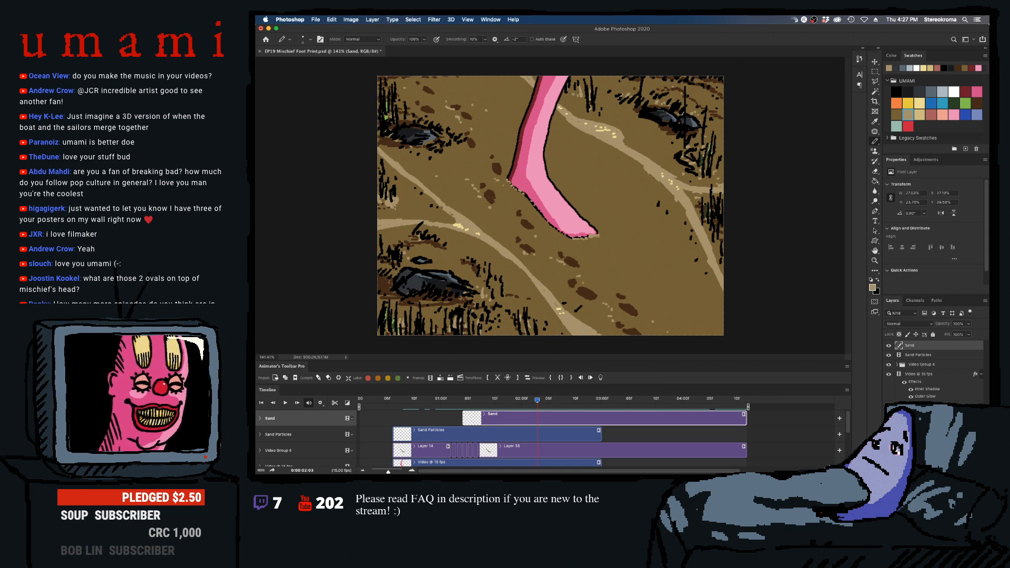
left_click_drag(594, 400, 324, 410)
key("super+s")
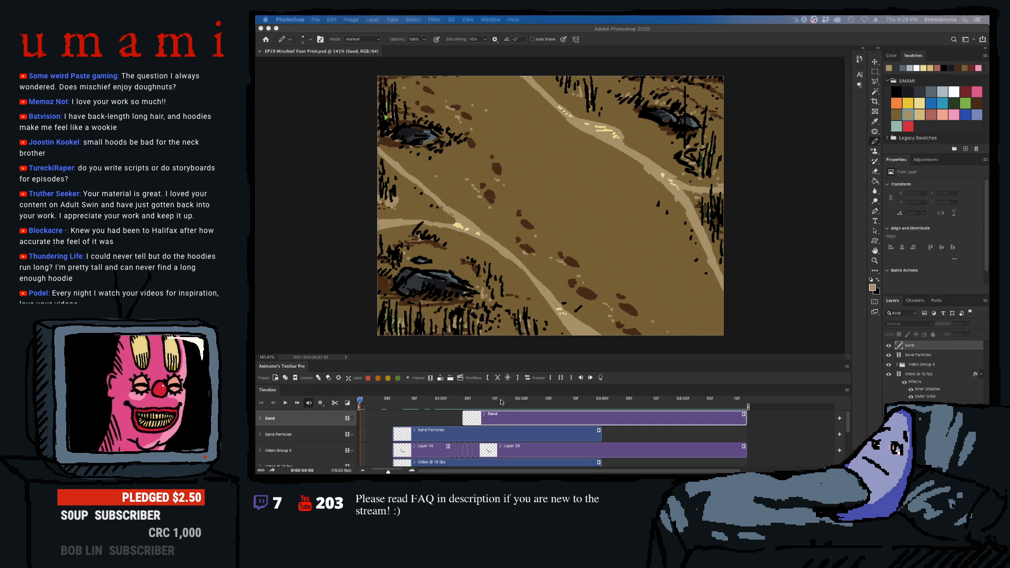
- Draw small dark pink crease marks on the ankle at 01:05 in the foot's Video @ 15 fps layer, undoing unwanted strokes
left_click_drag(516, 401, 478, 405)
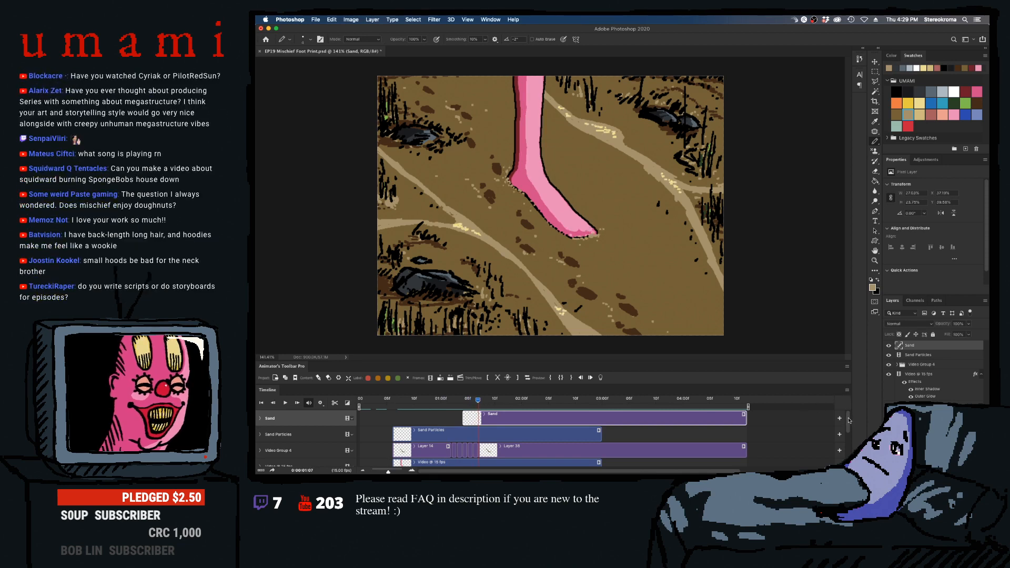
scroll(813, 423, "down", 1)
left_click(528, 451)
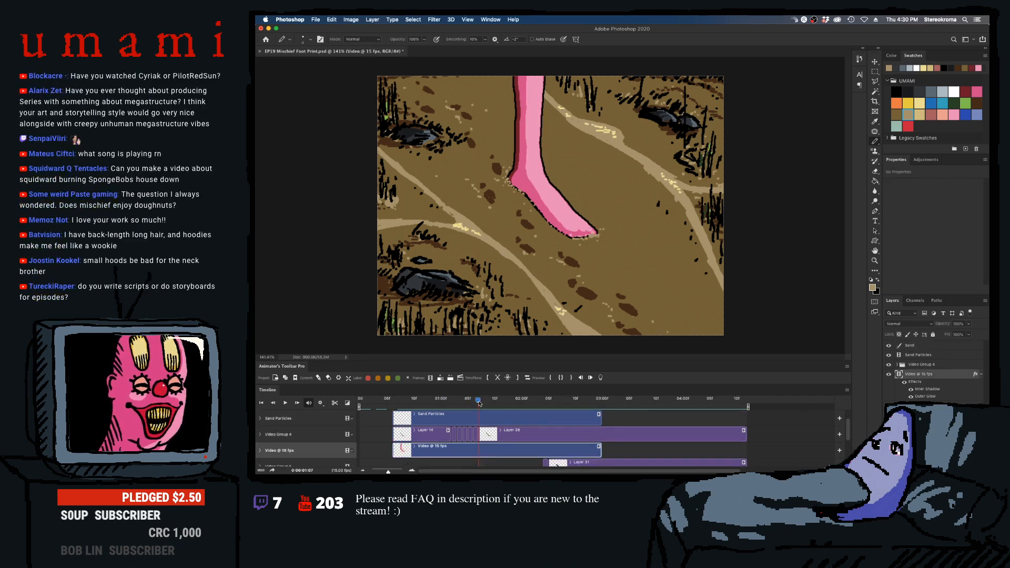
mouse_move(478, 401)
left_mouse_down()
mouse_move(451, 408)
mouse_move(467, 405)
left_mouse_up()
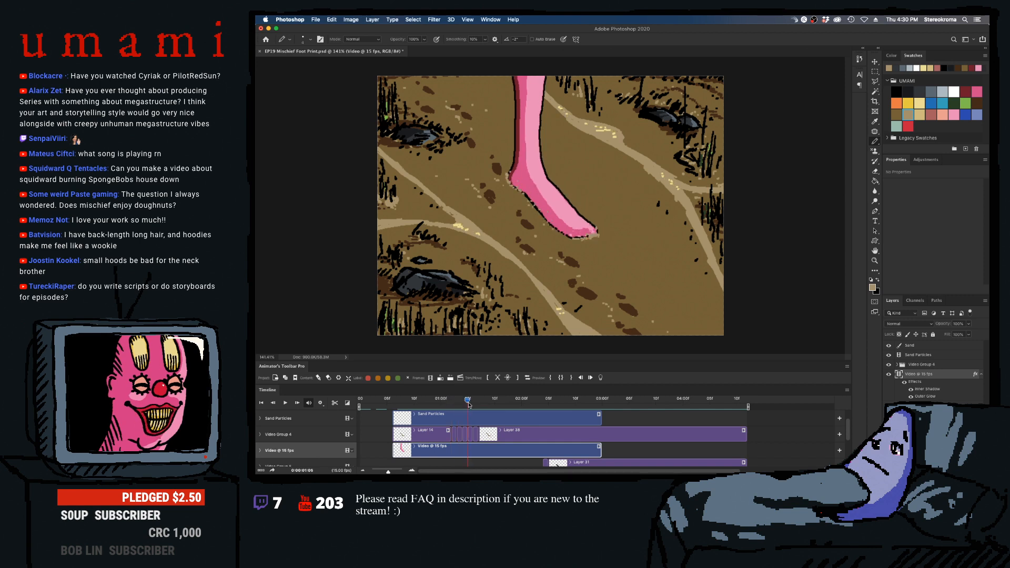
left_click(967, 91)
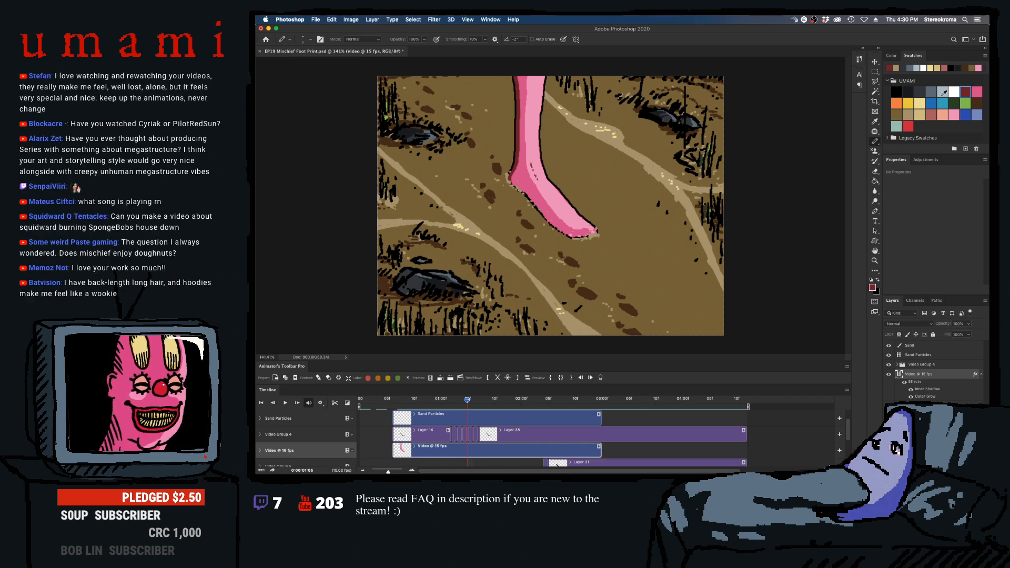
left_click(976, 91)
key("super+z")
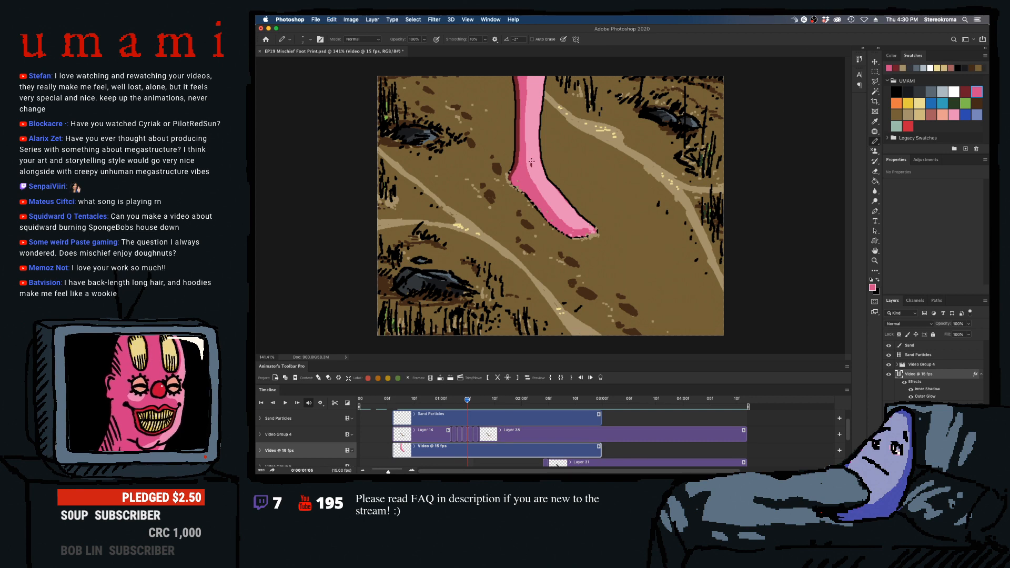
key("super+z")
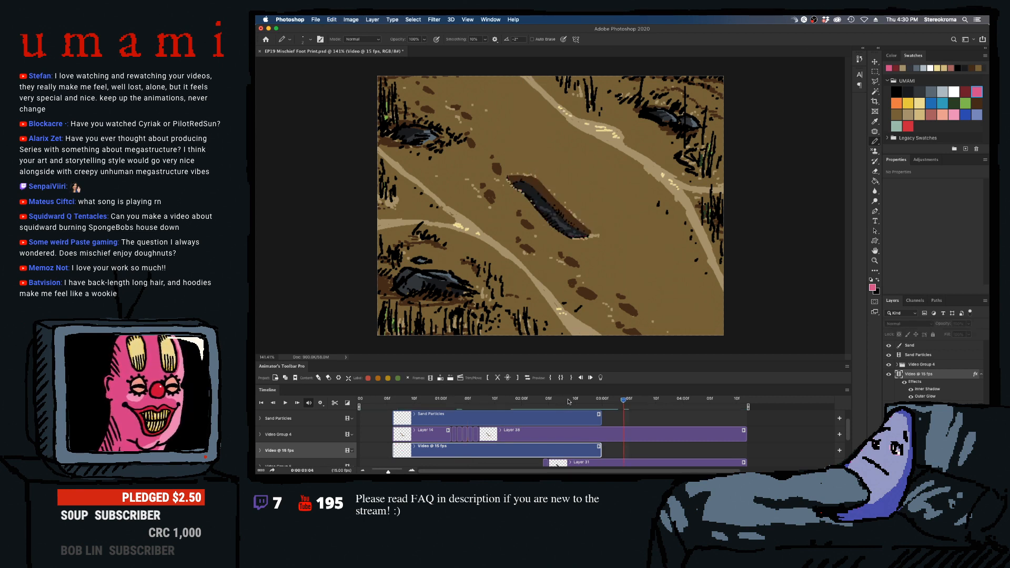
left_click_drag(530, 401, 469, 420)
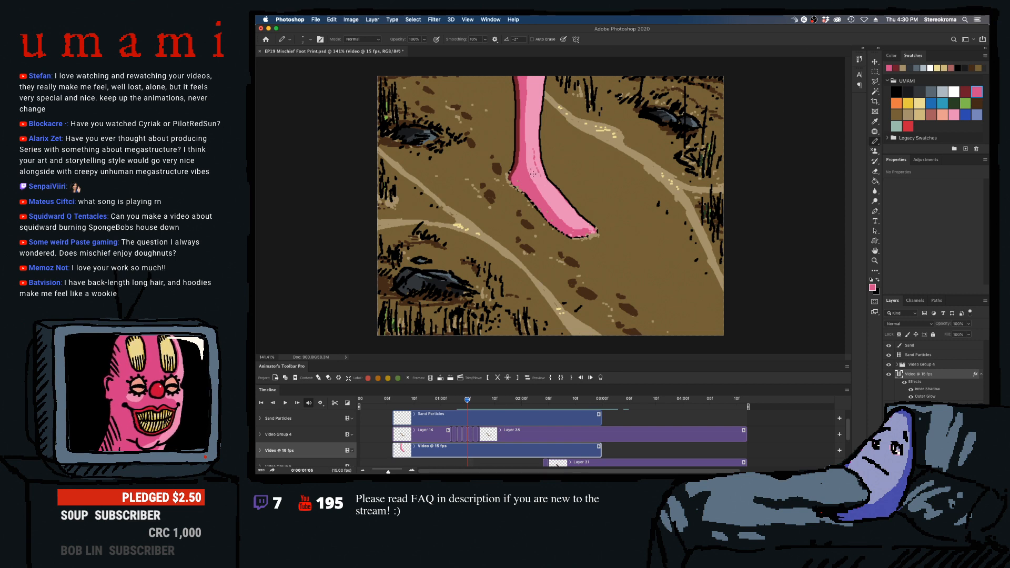
- Draw matching dark pink ankle creases on frames 01:06, 01:07 and 01:08, toggling onion skins for reference
key("Right")
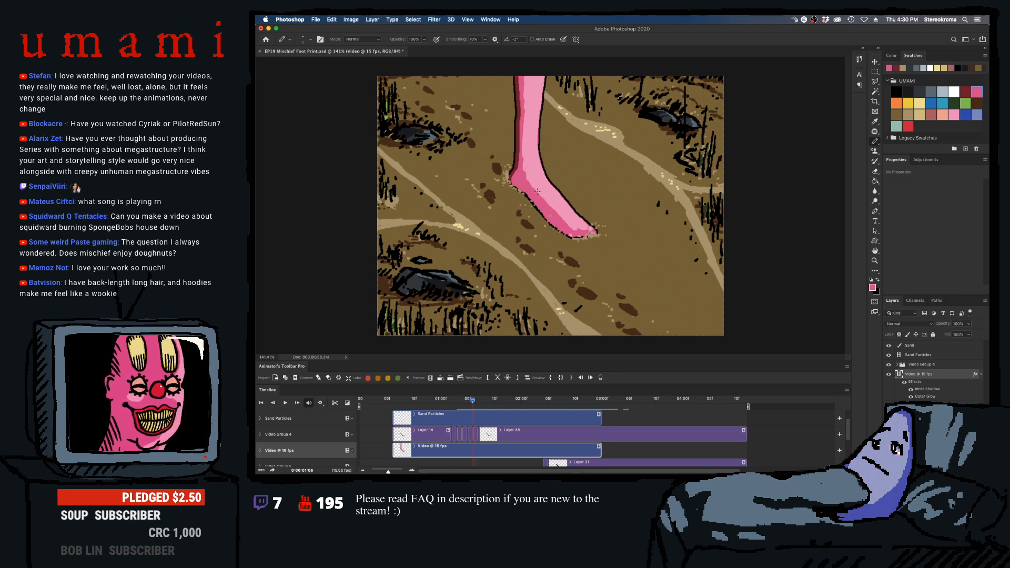
left_click(600, 378)
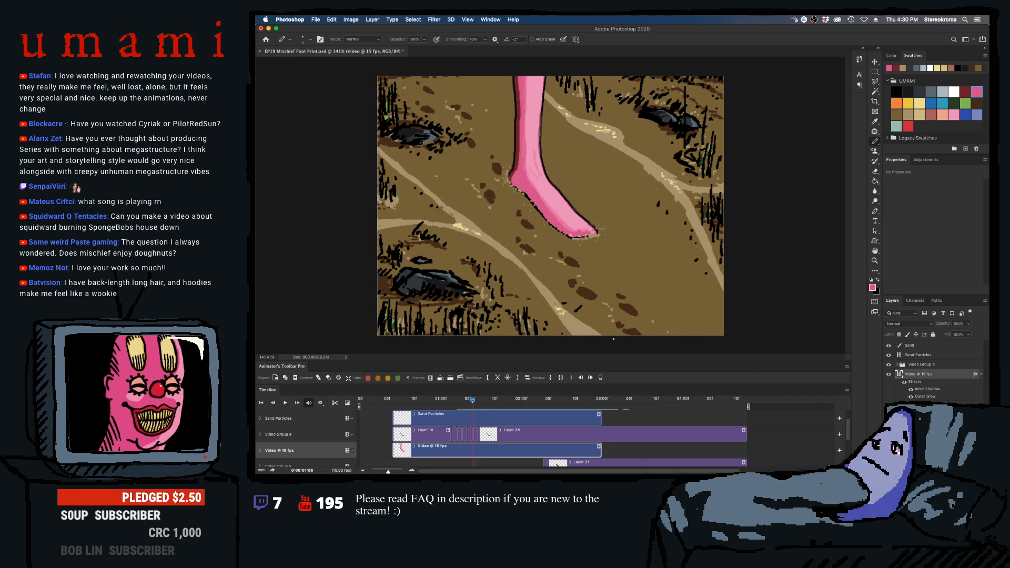
left_click(600, 378)
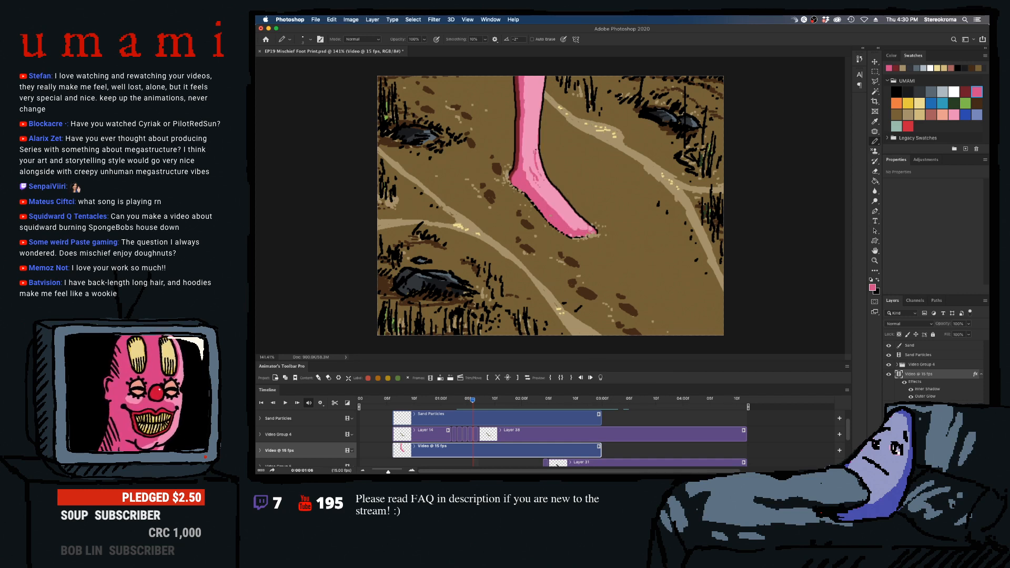
key("Right")
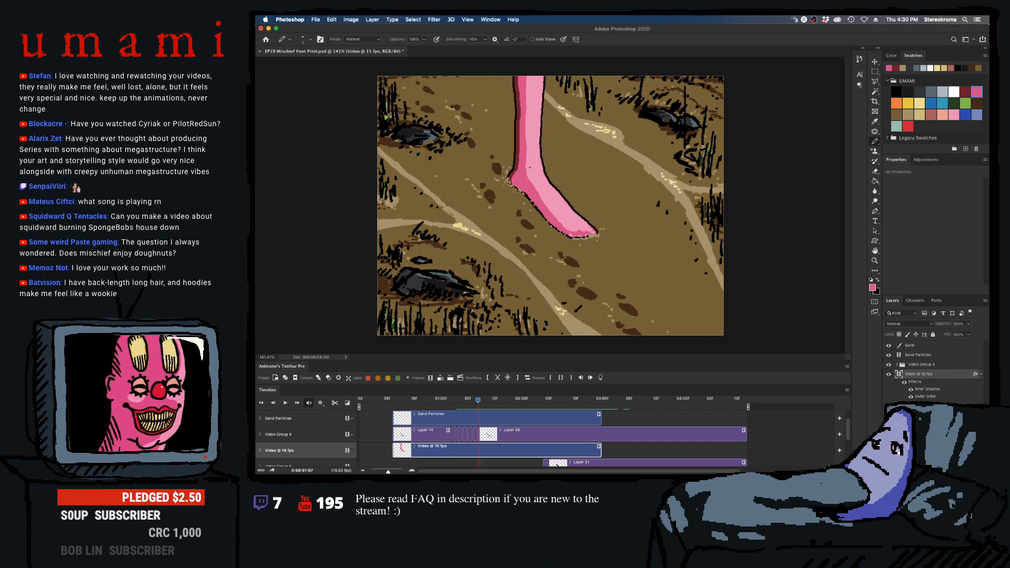
left_click(600, 377)
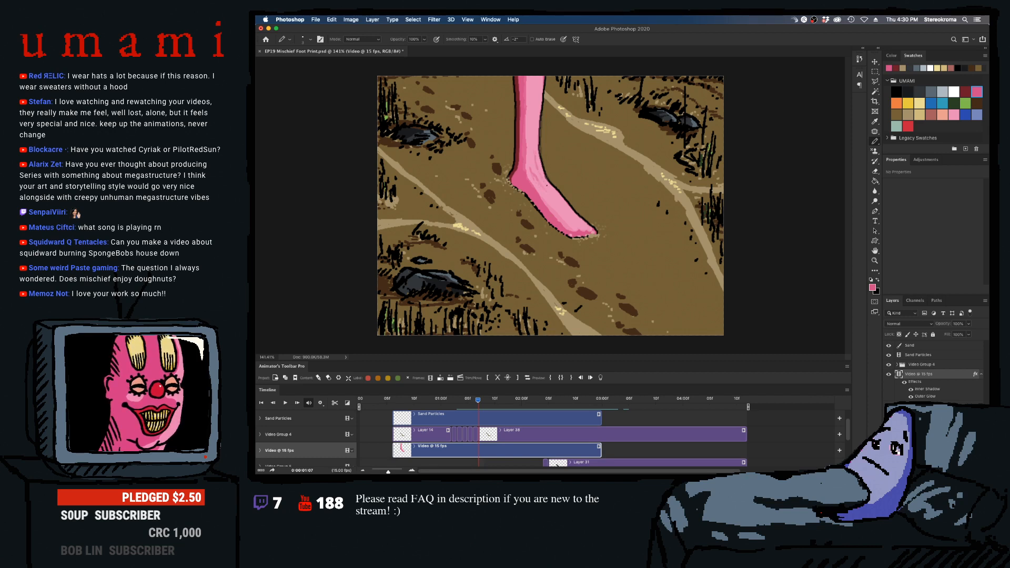
left_click(600, 378)
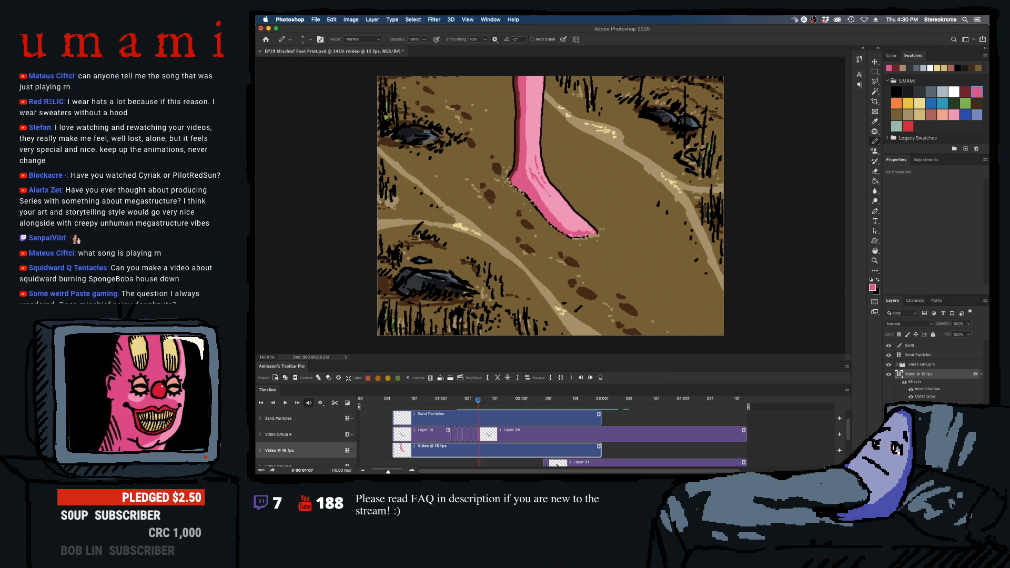
key("Right")
left_click(600, 378)
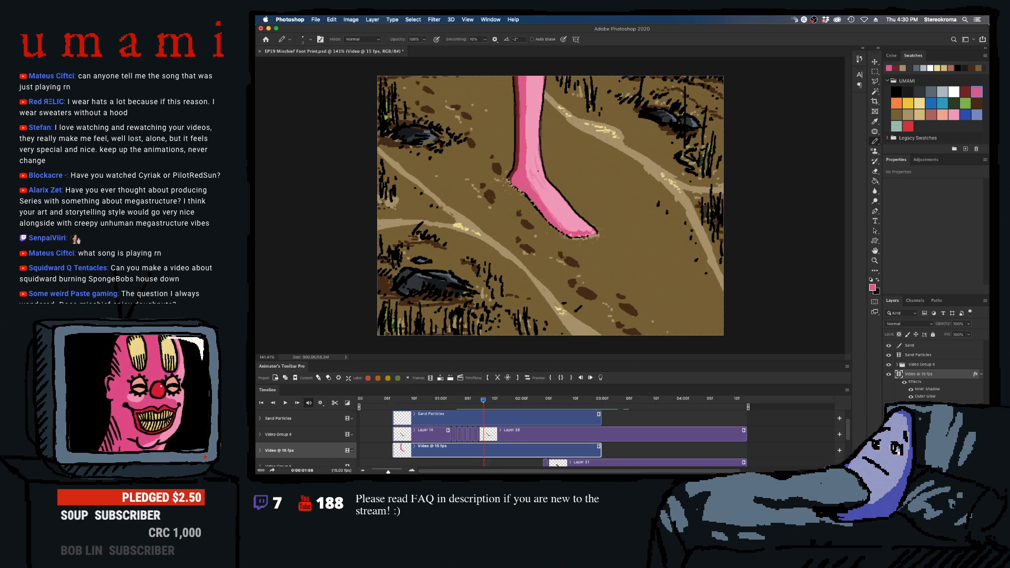
left_click(600, 377)
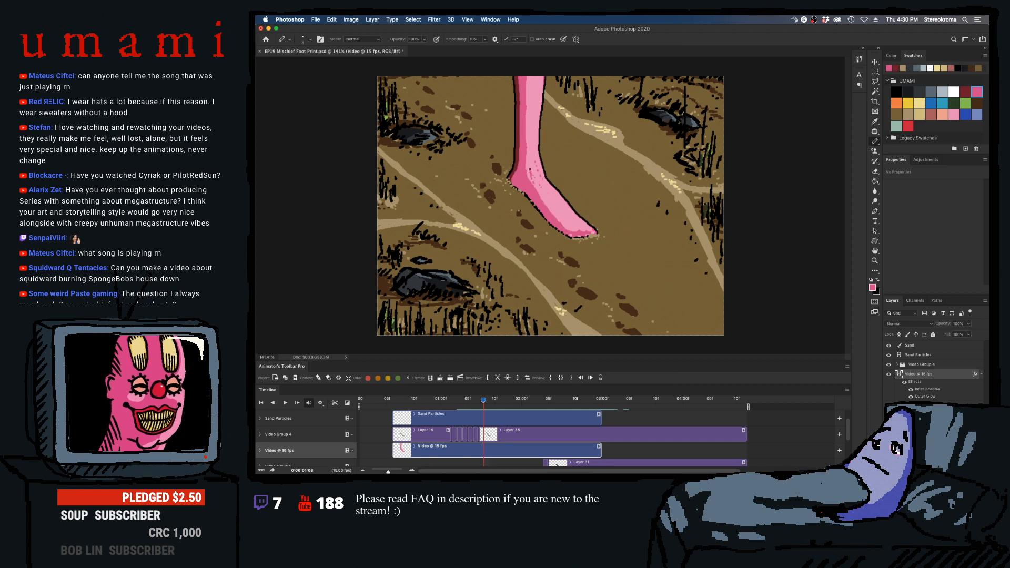
- Play the animation back from 00:08 to check the ankle creases during the stomp
key("Right")
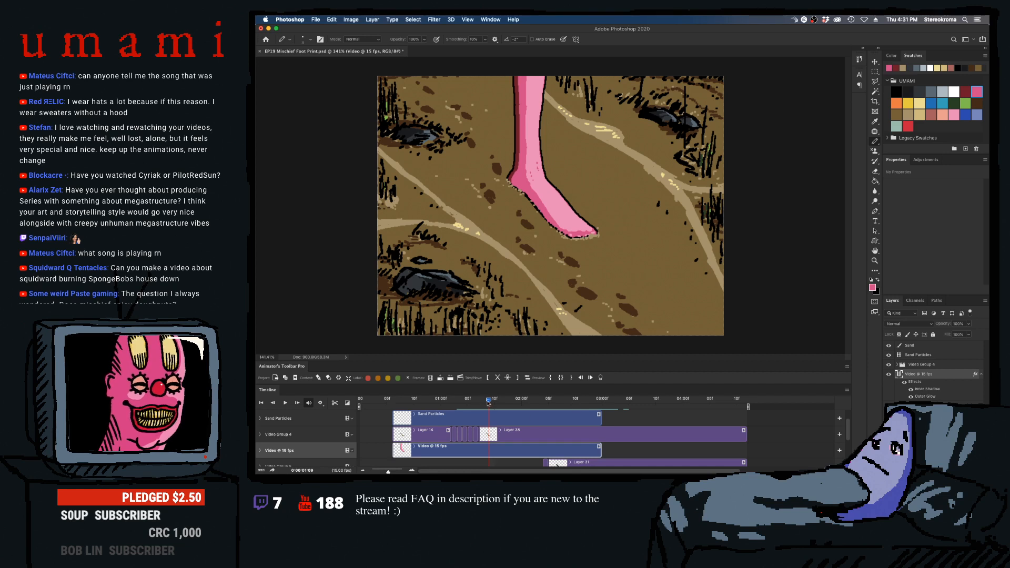
key("space")
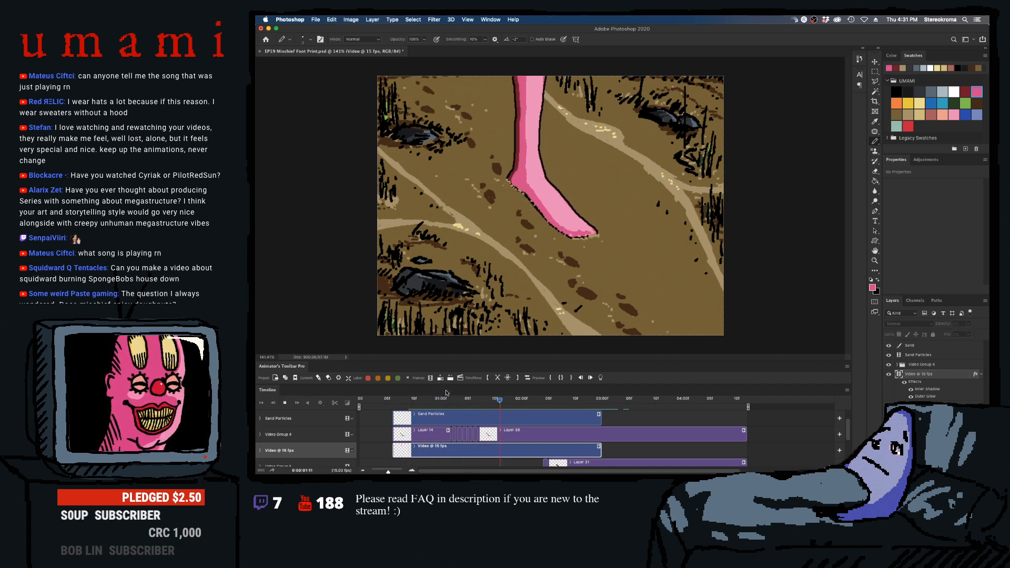
left_click(398, 403)
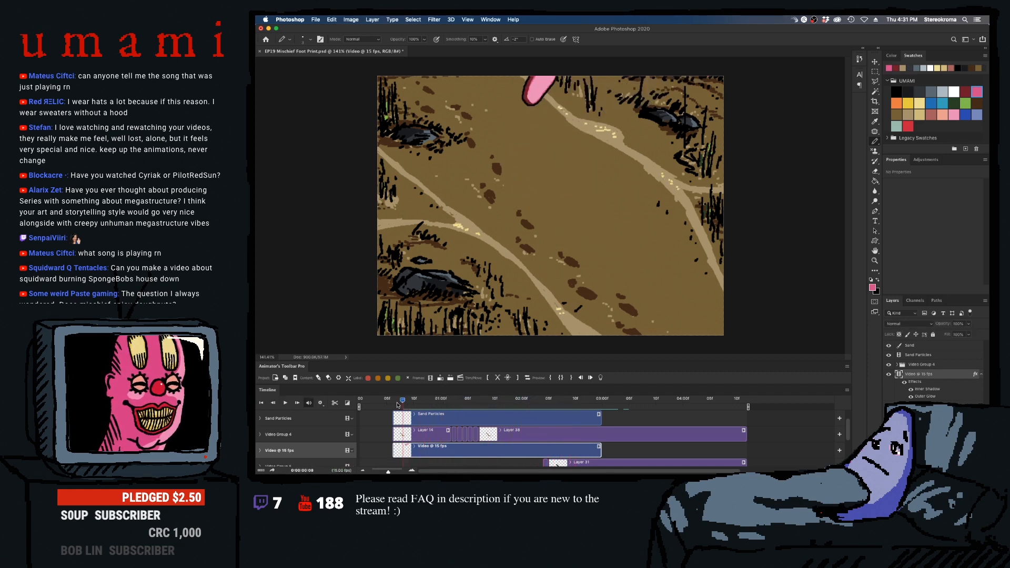
key("space")
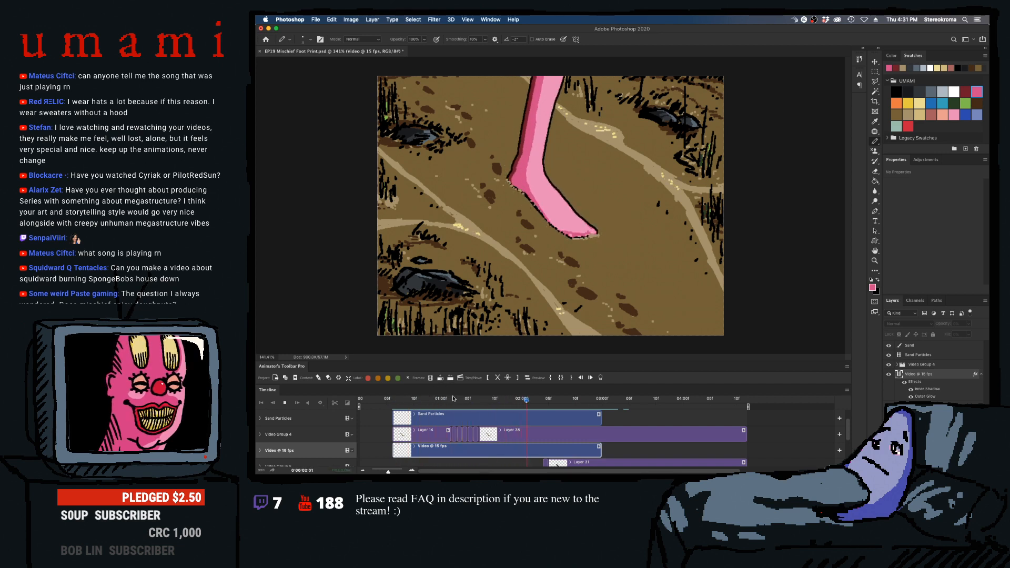
- Play the stomp back repeatedly from just before the foot lands to check how the ankle creases read
left_click_drag(424, 401, 389, 403)
key("space")
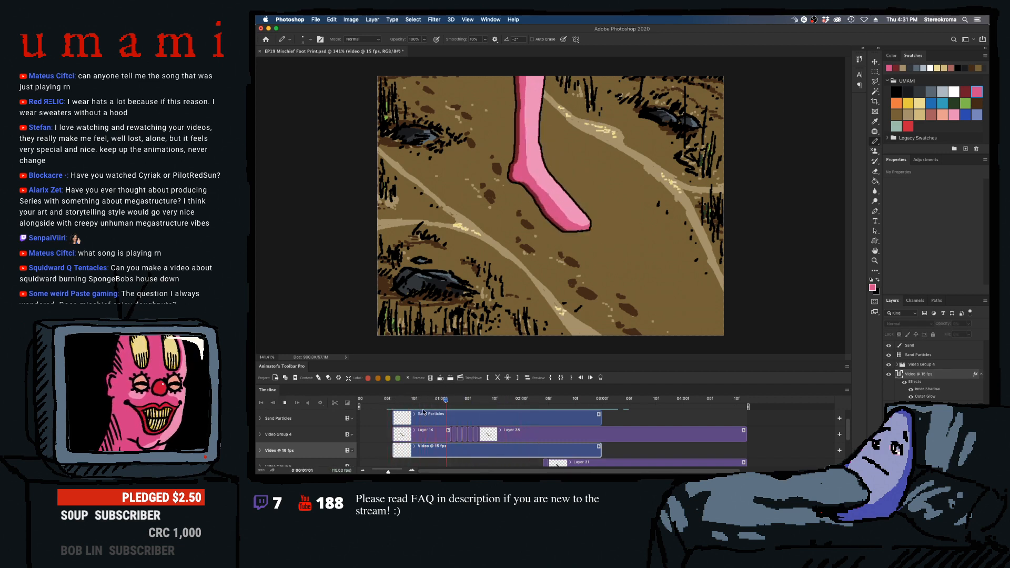
key("space")
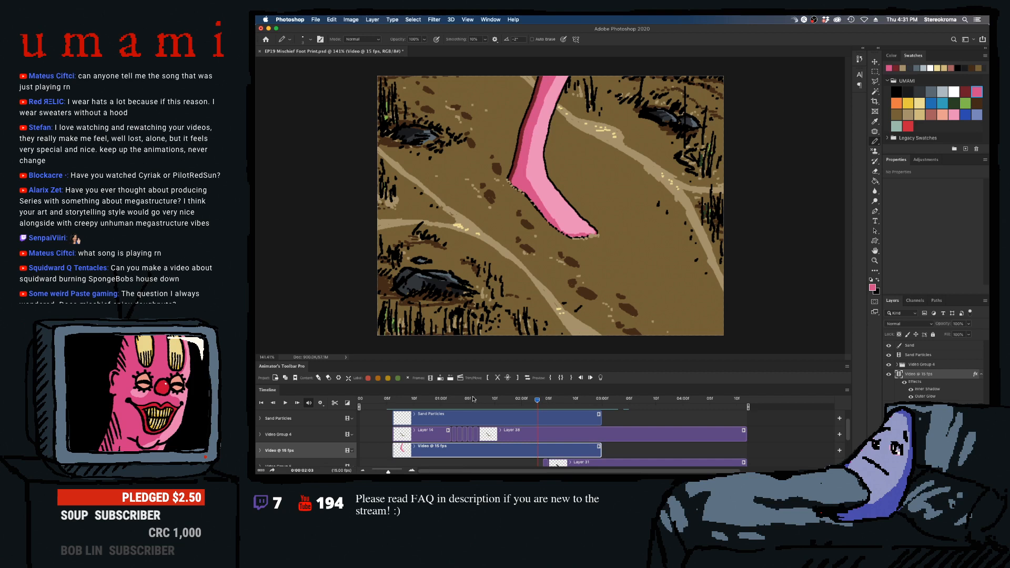
left_click(473, 399)
key("space")
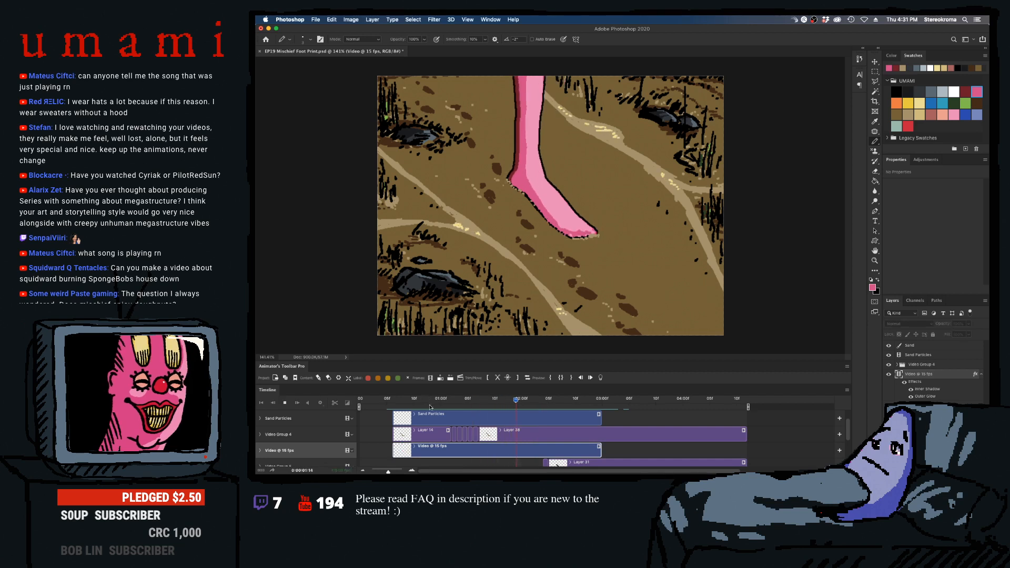
key("space")
left_click_drag(427, 400, 390, 401)
key("space")
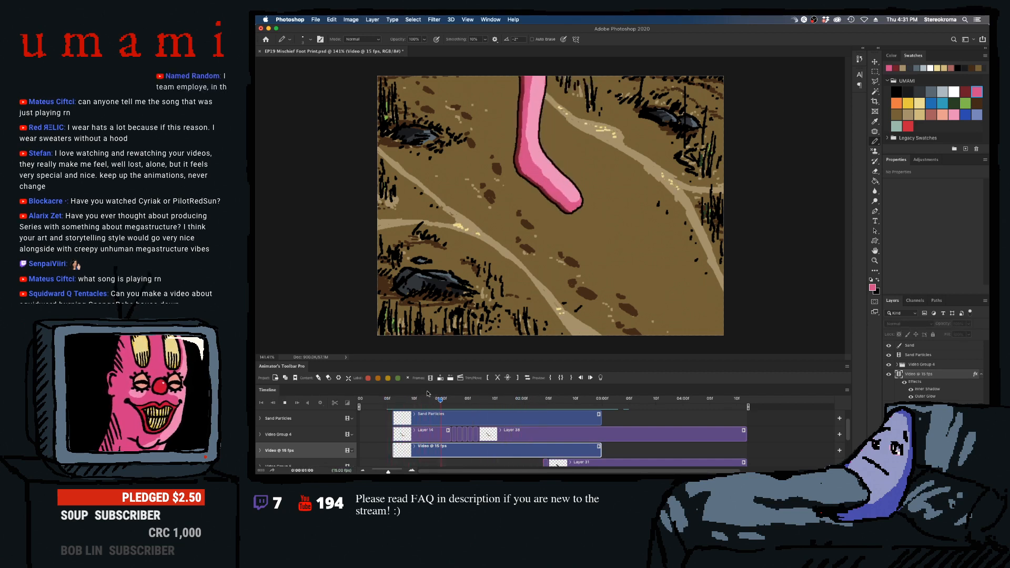
key("space")
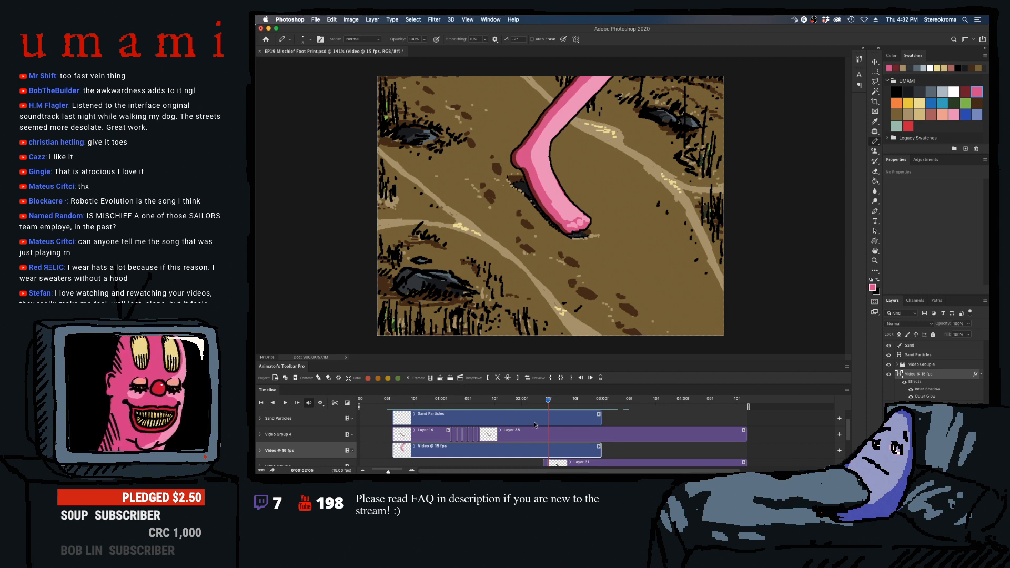
- Draw salmon-pink vein strokes on the ankle on frames 01:04, 01:05 and 01:06, undoing unwanted strokes
left_click_drag(553, 401, 388, 400)
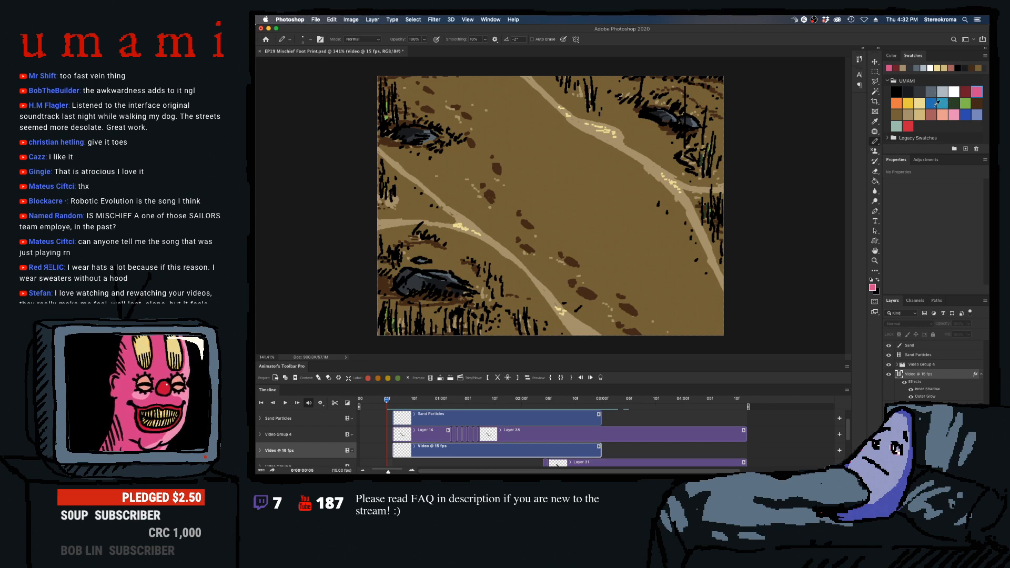
left_click(942, 114)
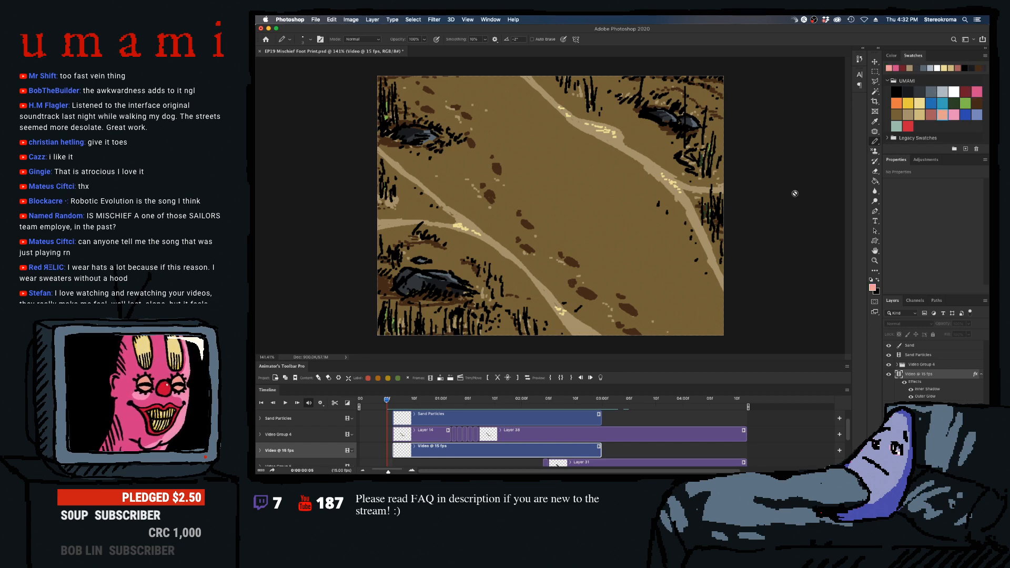
left_click(472, 402)
mouse_move(466, 408)
left_mouse_down()
mouse_move(445, 412)
mouse_move(462, 414)
left_mouse_up()
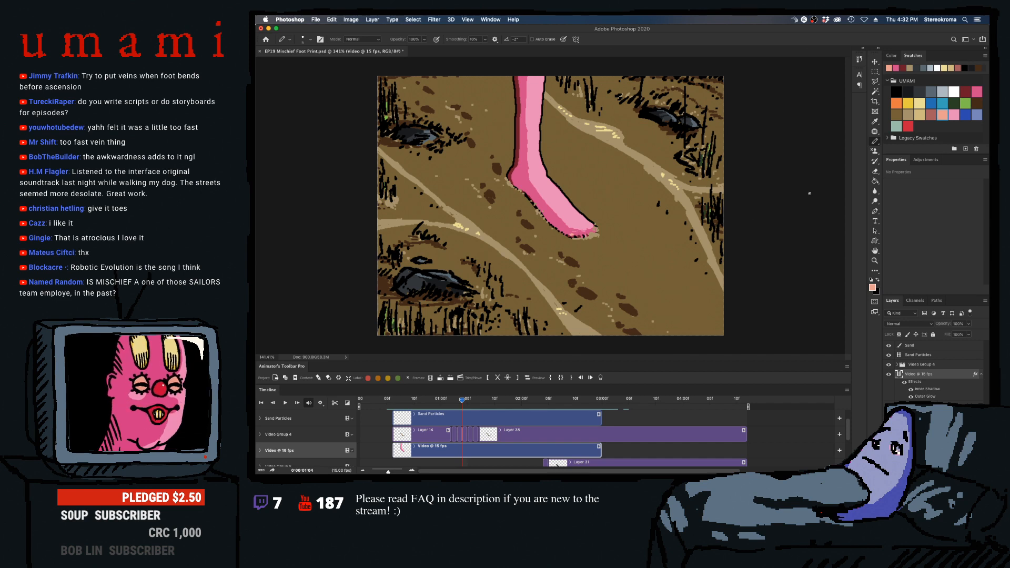
key("super+z")
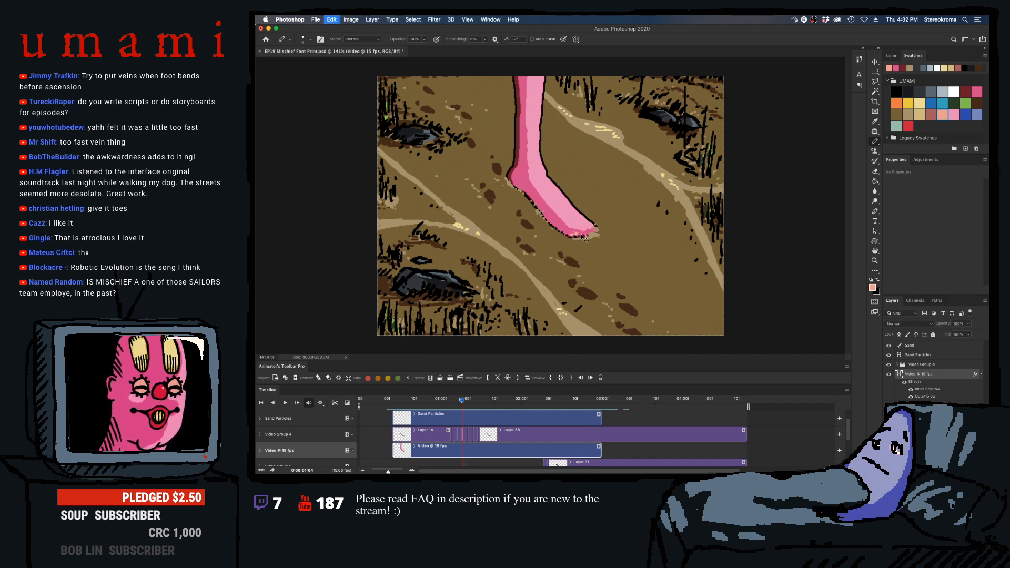
key("super+z")
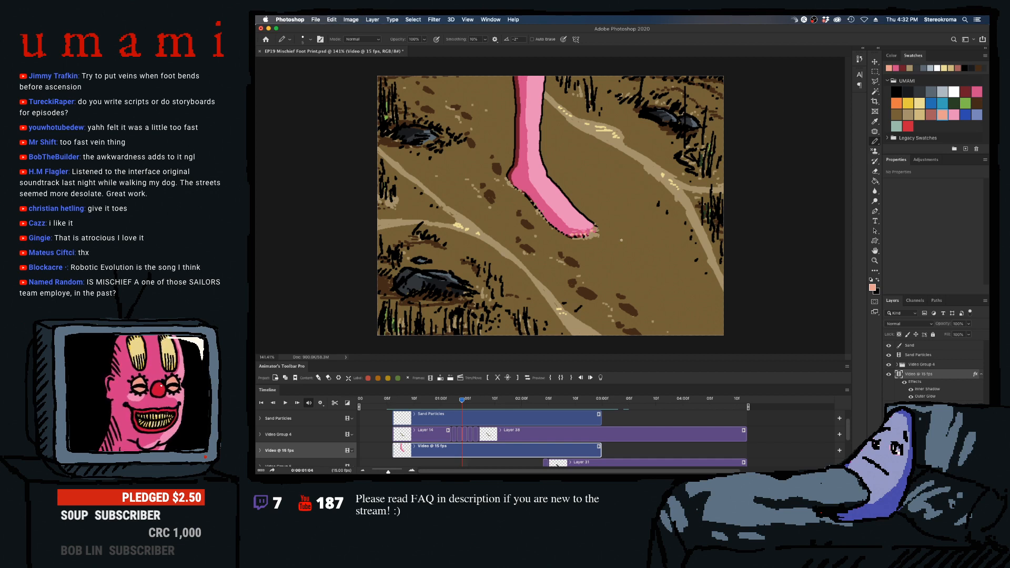
key("Right")
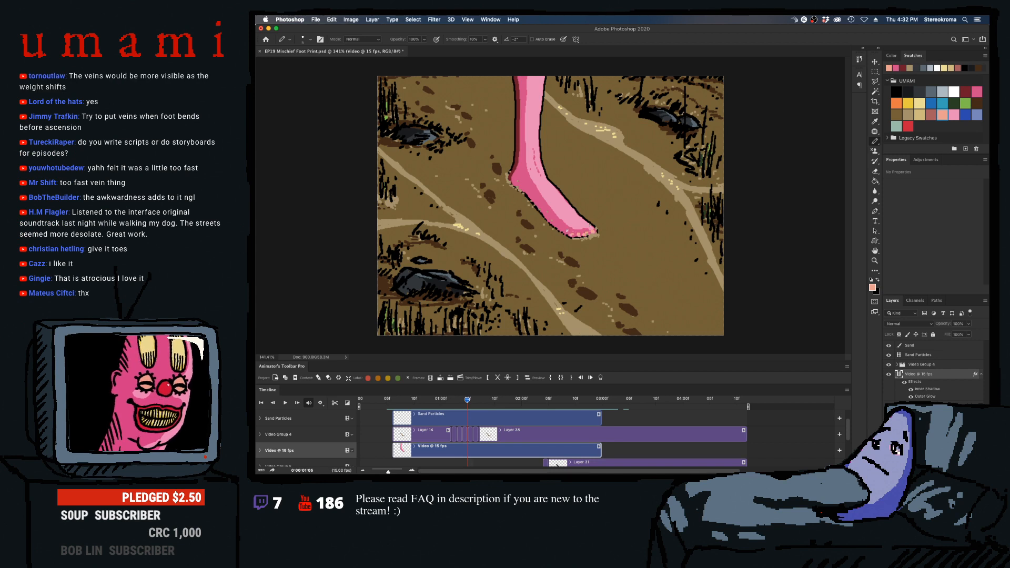
key("Right")
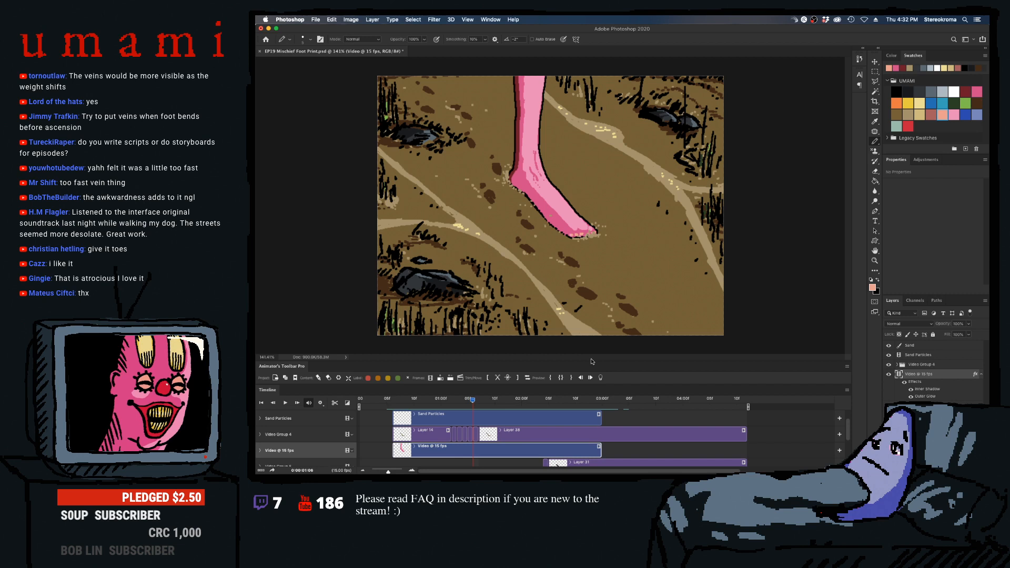
- Replay the animation from about 01:00 to review the vein strokes during the stomp
left_click(435, 400)
key("space")
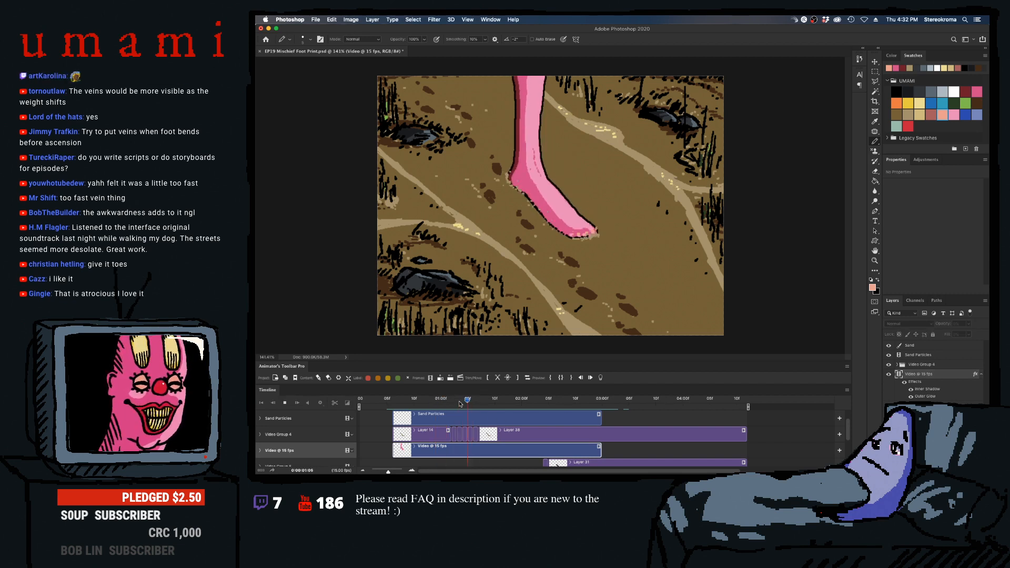
left_click(441, 406)
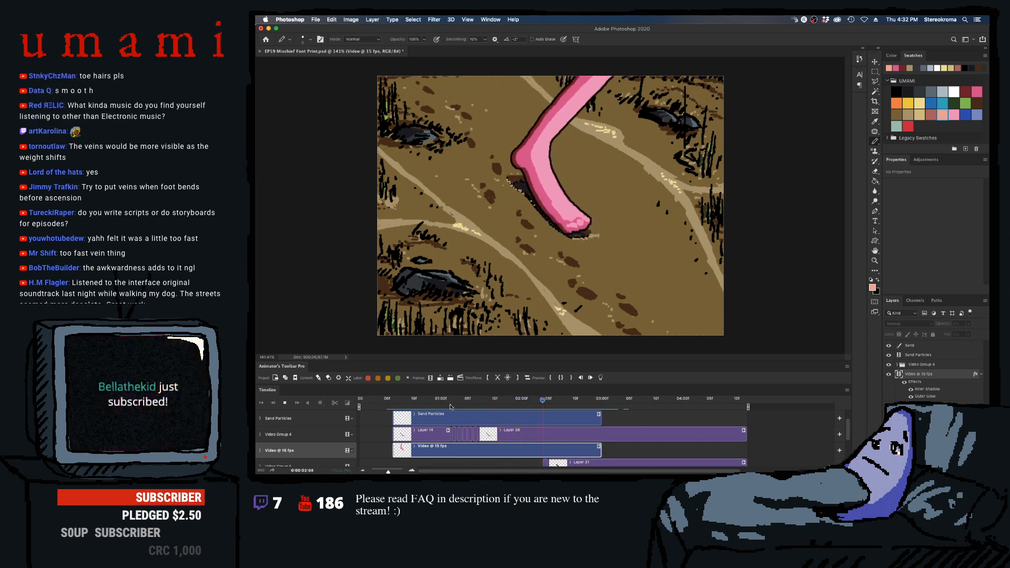
key("space")
left_click(442, 405)
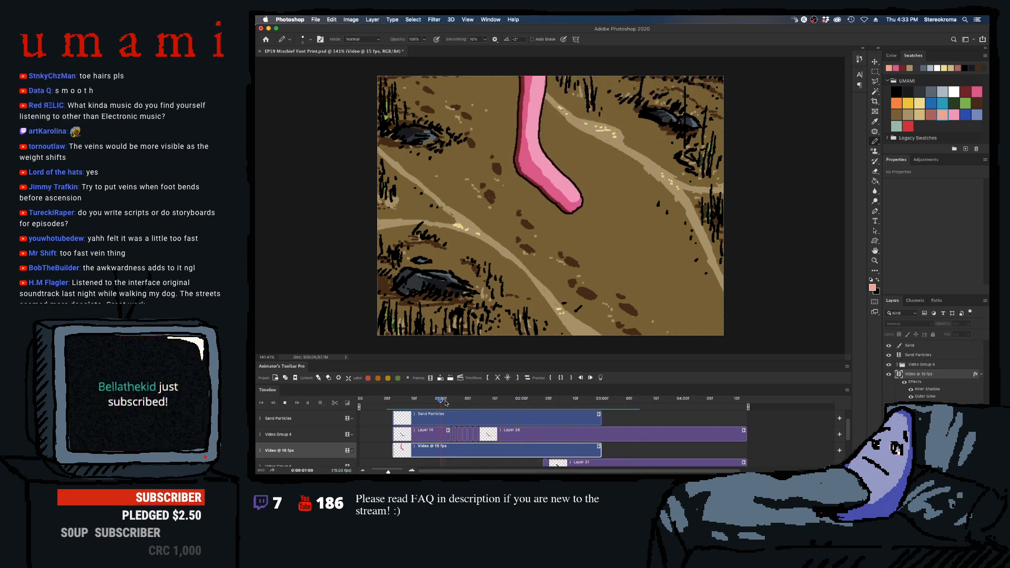
key("space")
key("space")
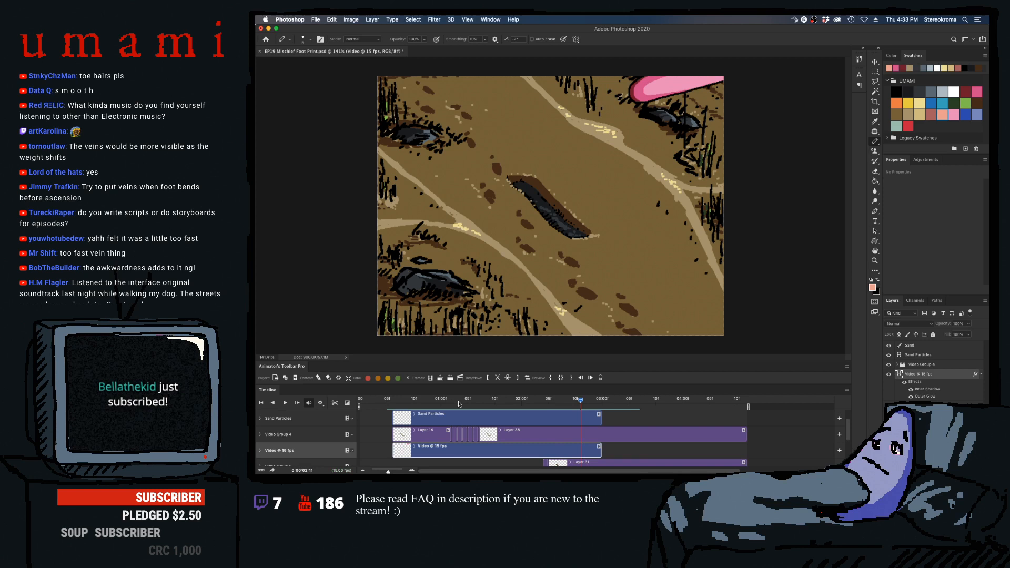
left_click_drag(474, 401, 445, 403)
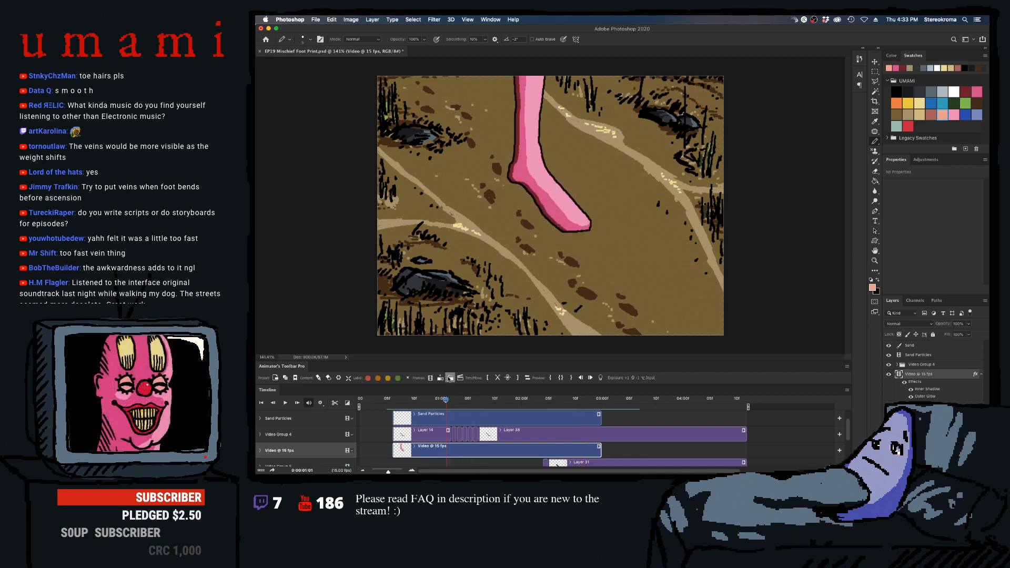
- Select the dark pink foot shading and creases at 01:07 with the Magic Wand and fill the creases at 01:08 with an enlarged dark pink Pencil
left_click(977, 91)
left_click_drag(447, 401, 478, 407)
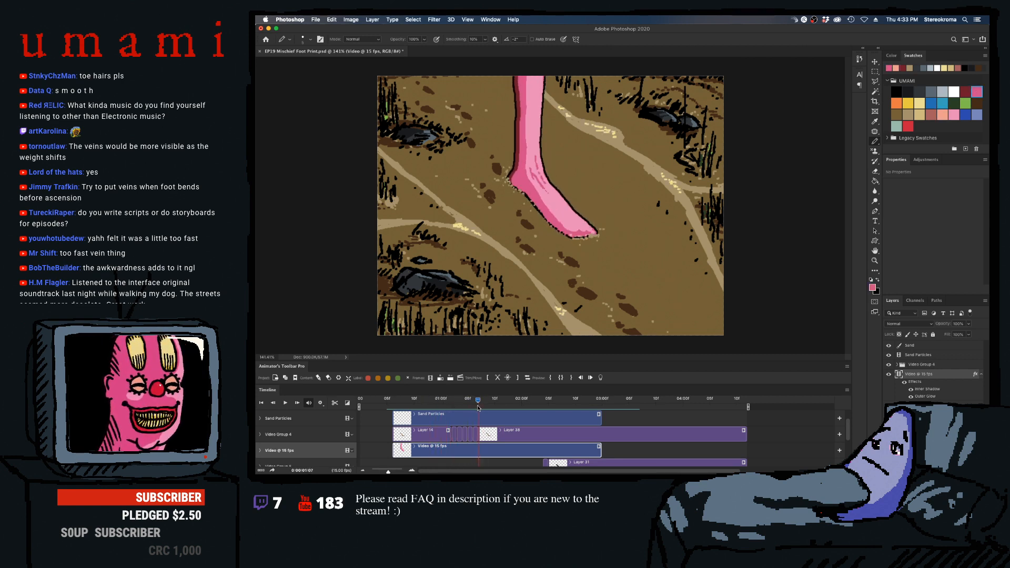
left_click(875, 91)
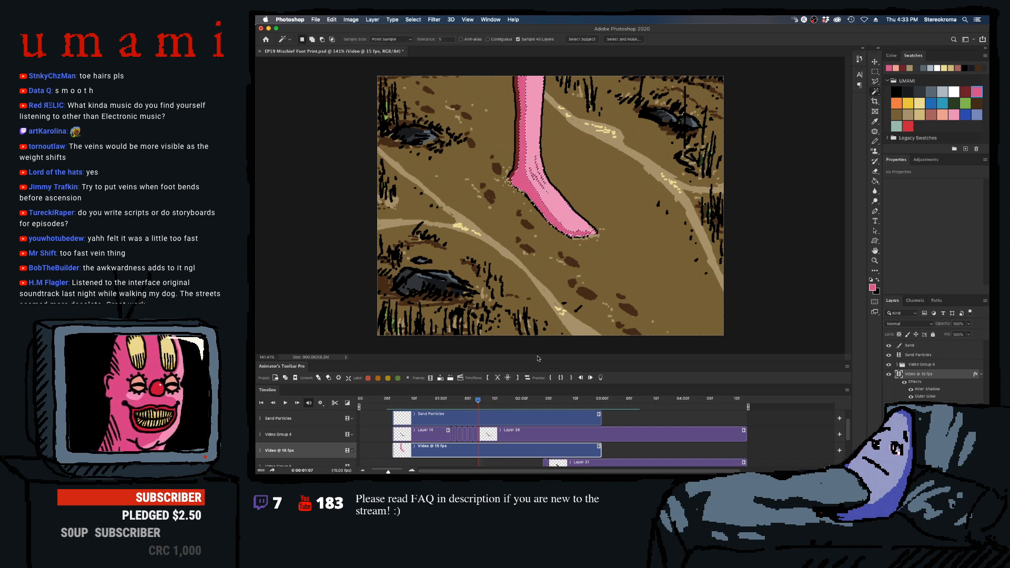
left_click_drag(478, 402, 483, 402)
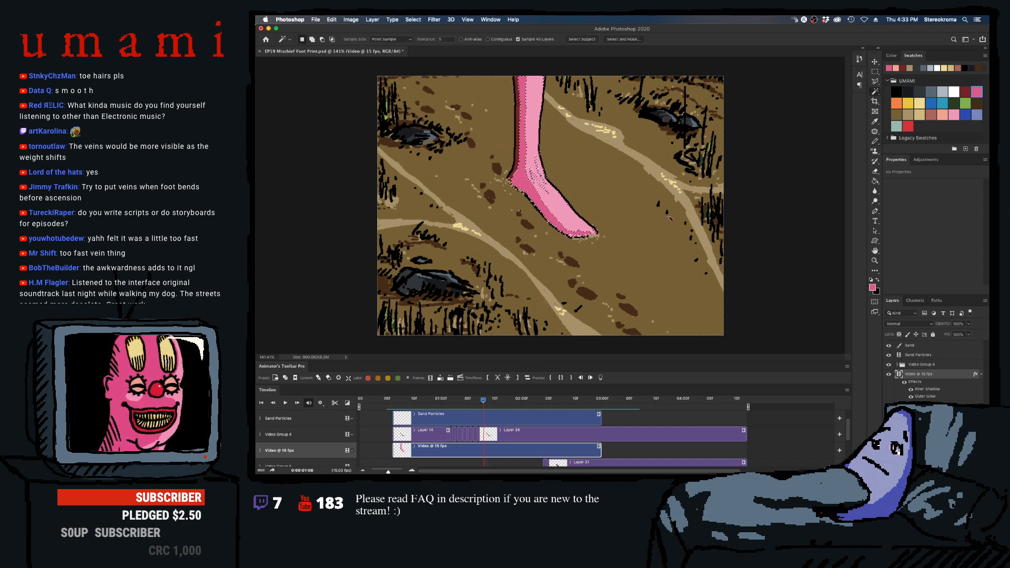
left_click(875, 142)
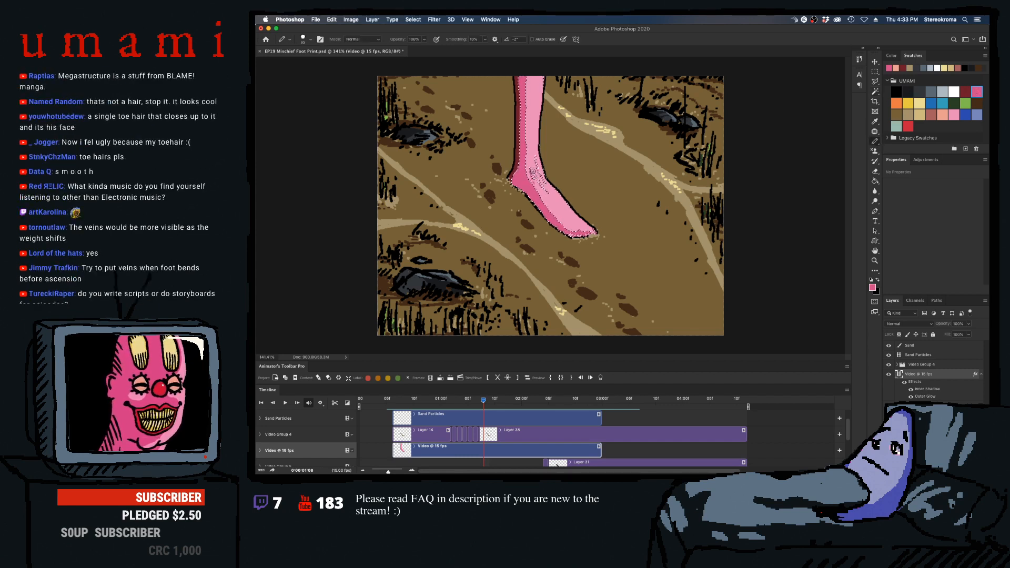
key("bracketright")
key("bracketright")
key("bracketright")
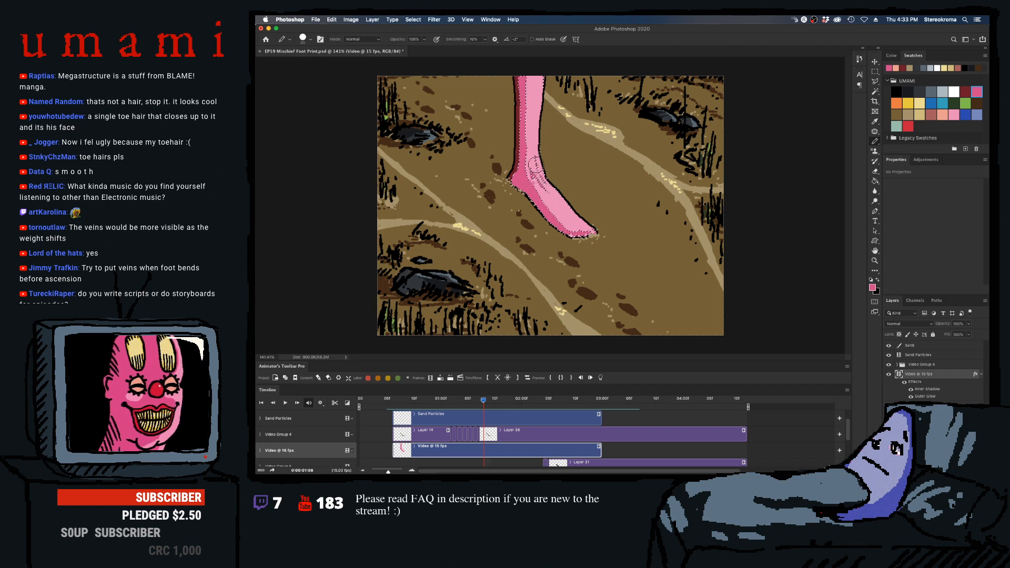
- Paint the same dark pink ankle creases through the selection on frames 01:09 to 01:13, reducing the pencil size
key("Right")
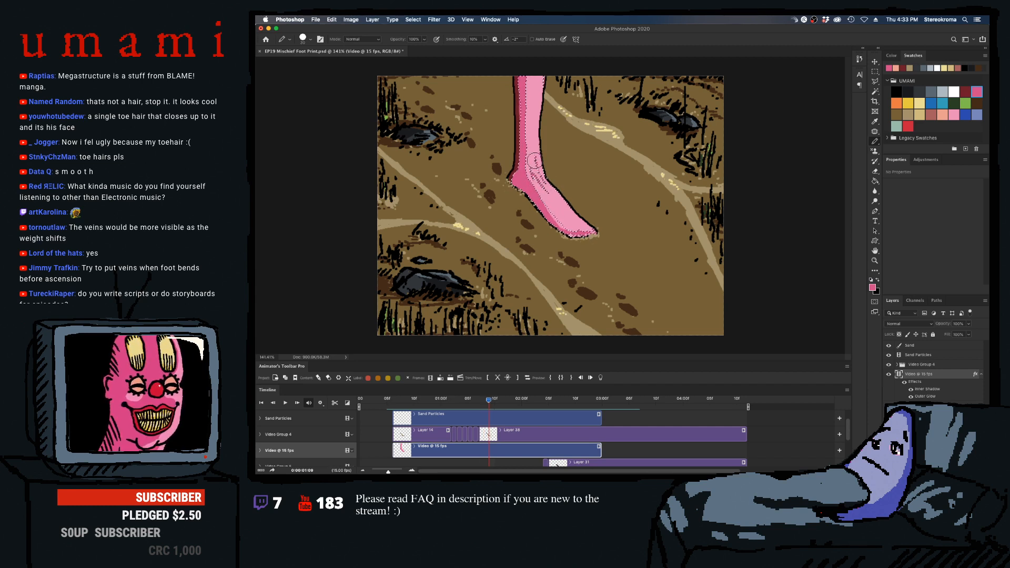
key("Right")
key("bracketleft")
key("bracketleft")
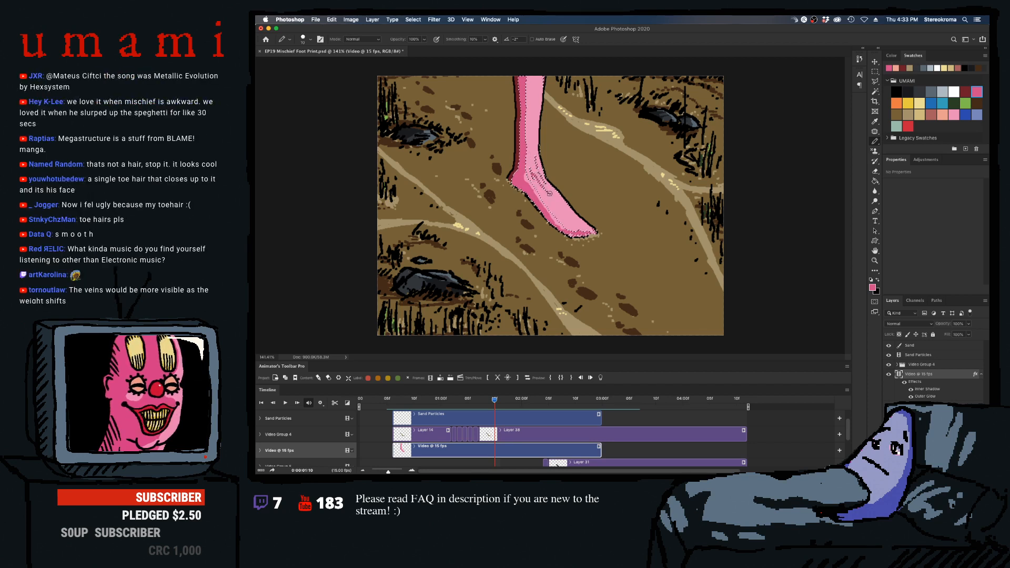
key("Right")
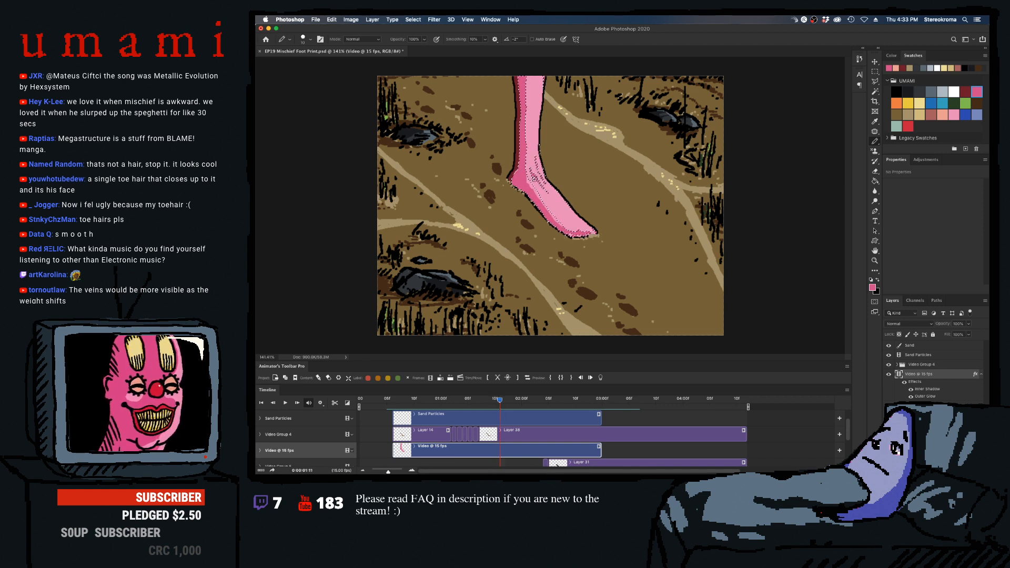
key("Right")
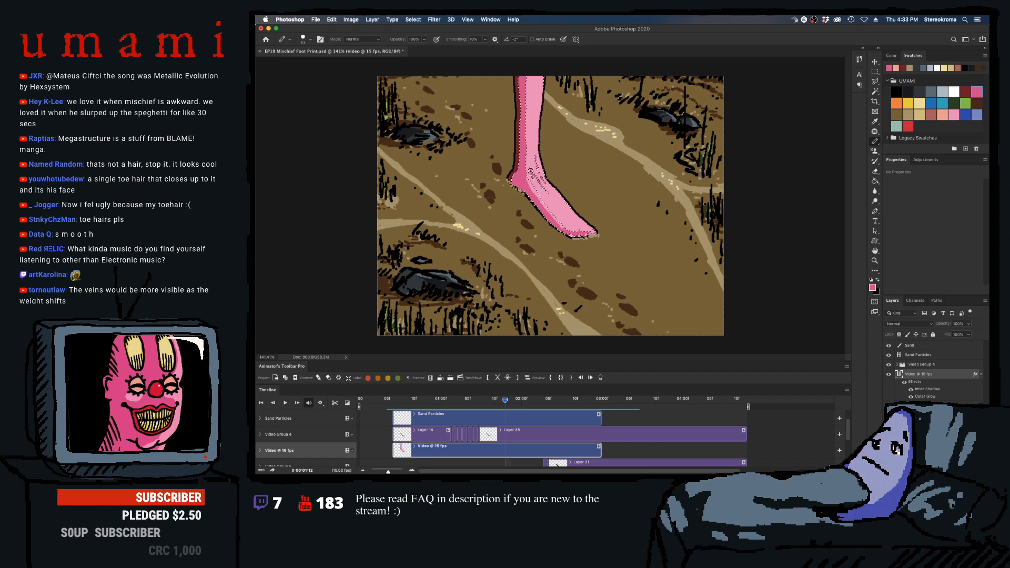
key("Right")
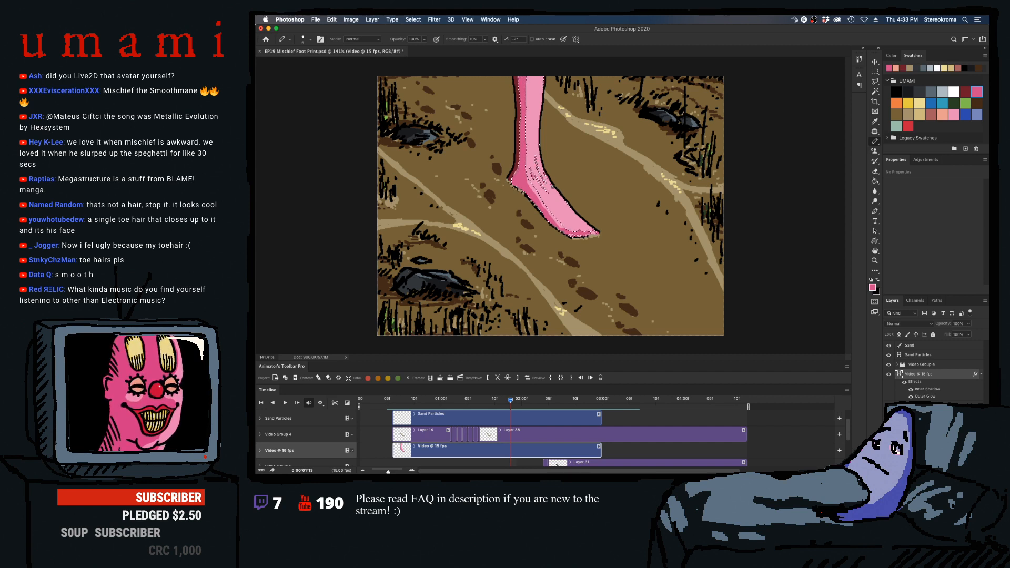
- Clear the selection at 01:14 and draw dark pink ankle creases freehand with the Pencil
key("Right")
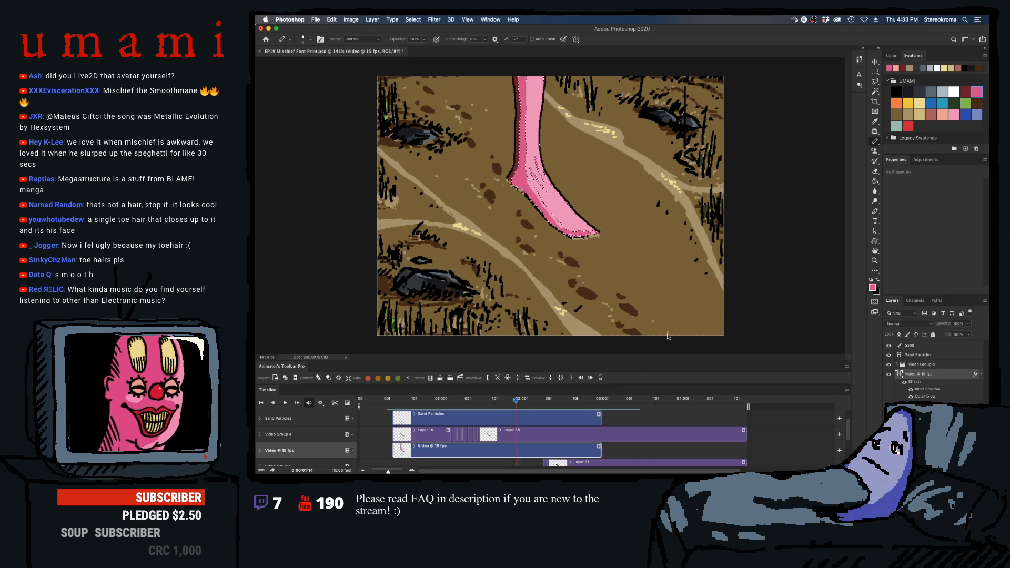
key("m")
key("ctrl+d")
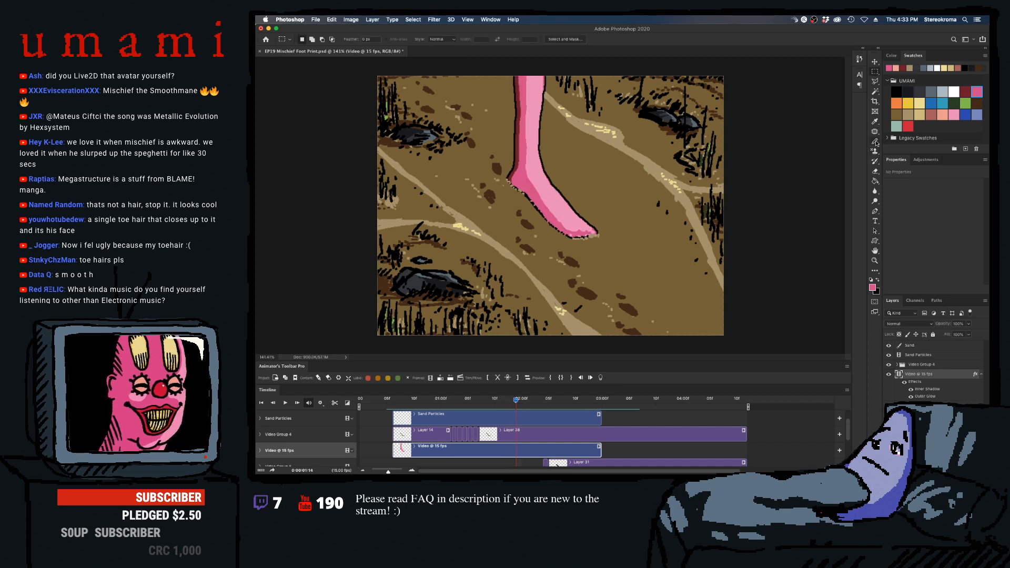
left_click(875, 142)
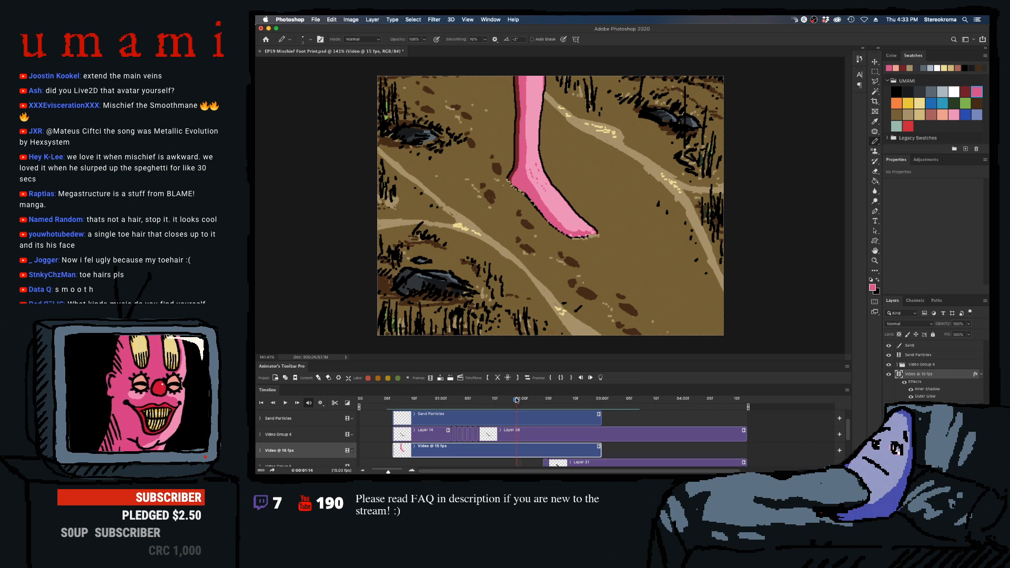
- Play the whole stomp back several times from before the foot enters to check the extended ankle creases
left_click_drag(516, 399, 399, 401)
key("space")
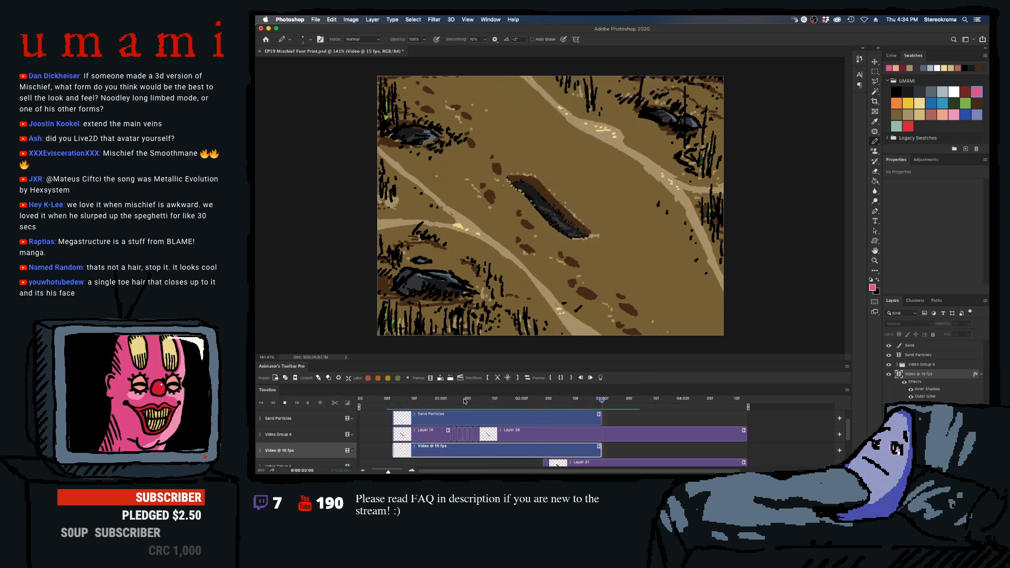
left_click(457, 401)
key("space")
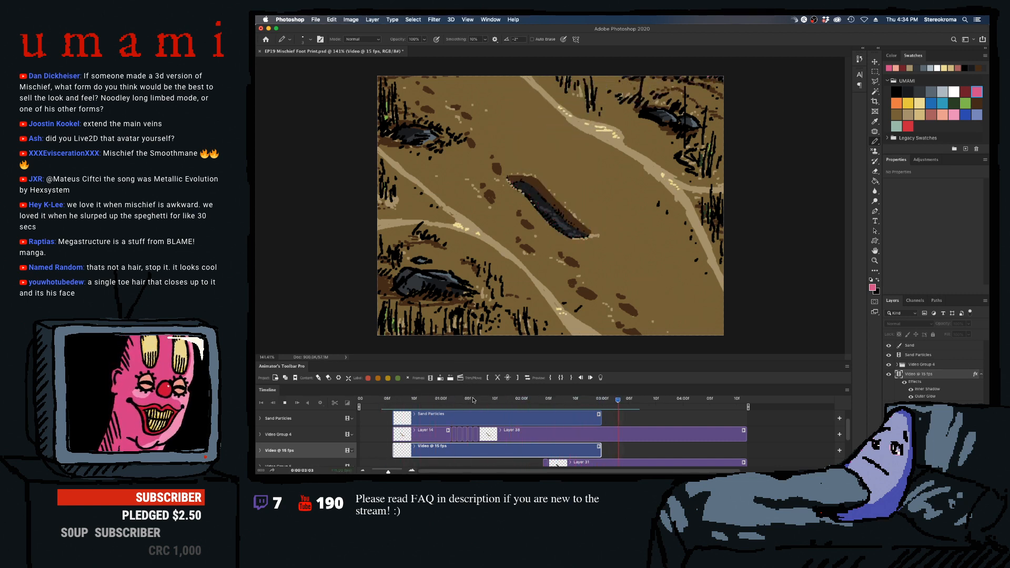
key("space")
left_click_drag(450, 400, 398, 400)
key("space")
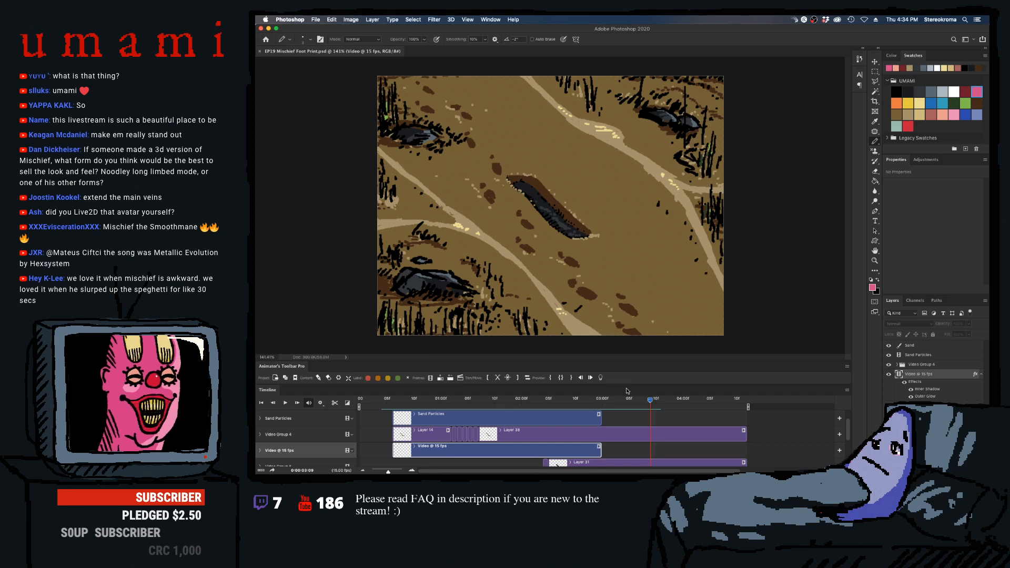
- Undo the latest changes at 01:09 and touch up the dark pink ankle creases with the Pencil through frame 01:14
left_click_drag(618, 403, 490, 402)
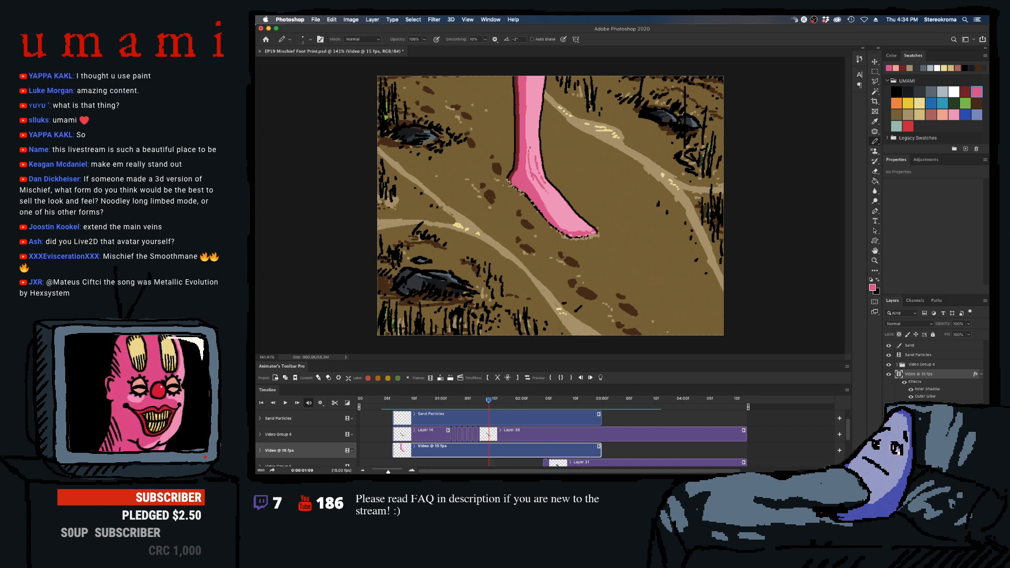
key("super+z")
key("super+z")
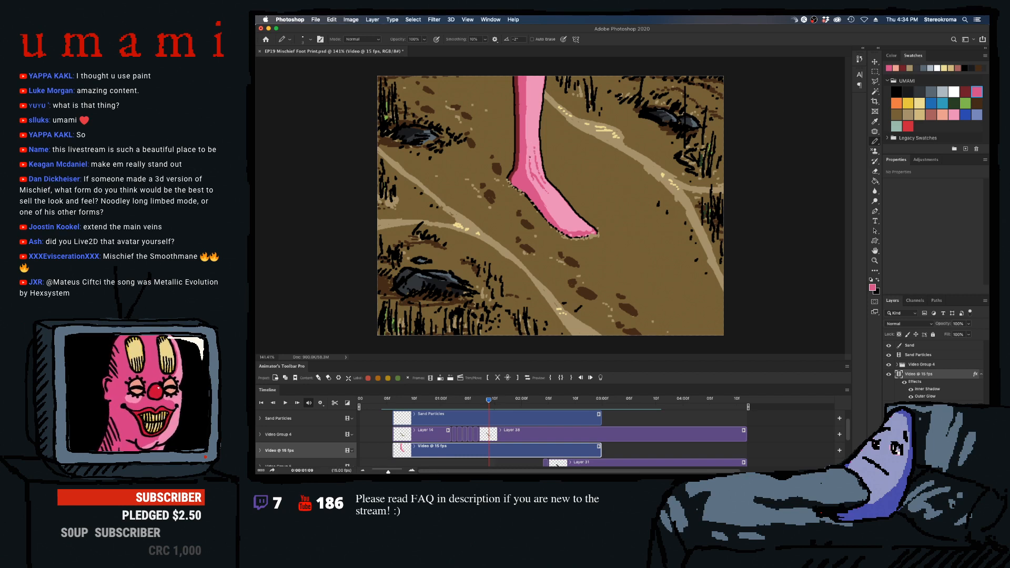
key("Right")
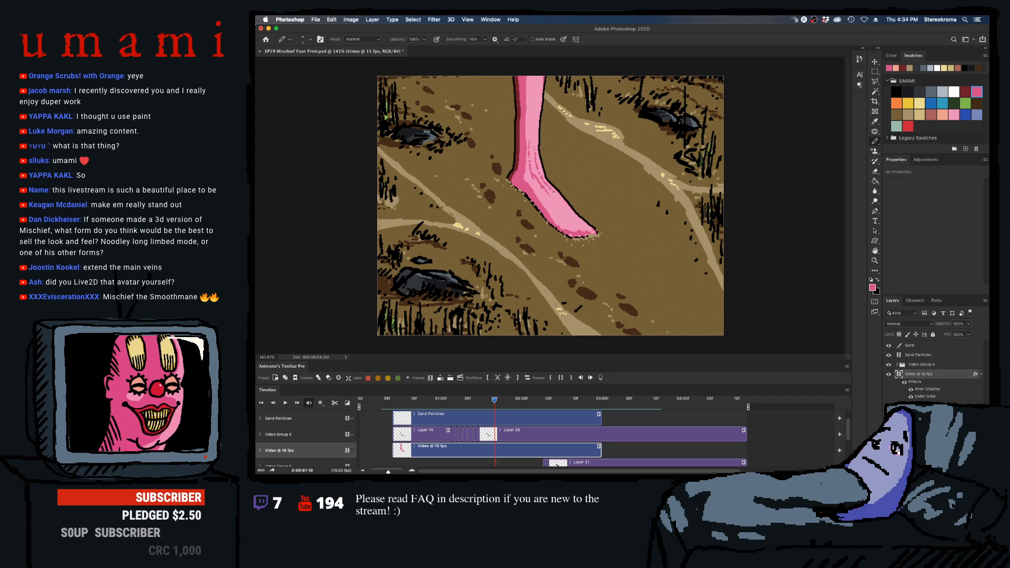
key("Right")
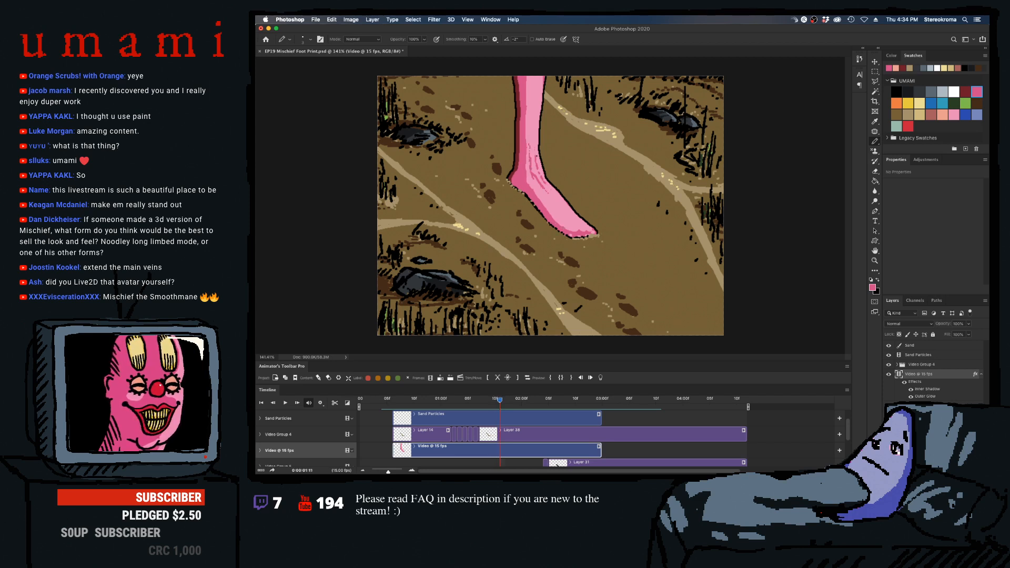
left_click_drag(533, 145, 536, 156)
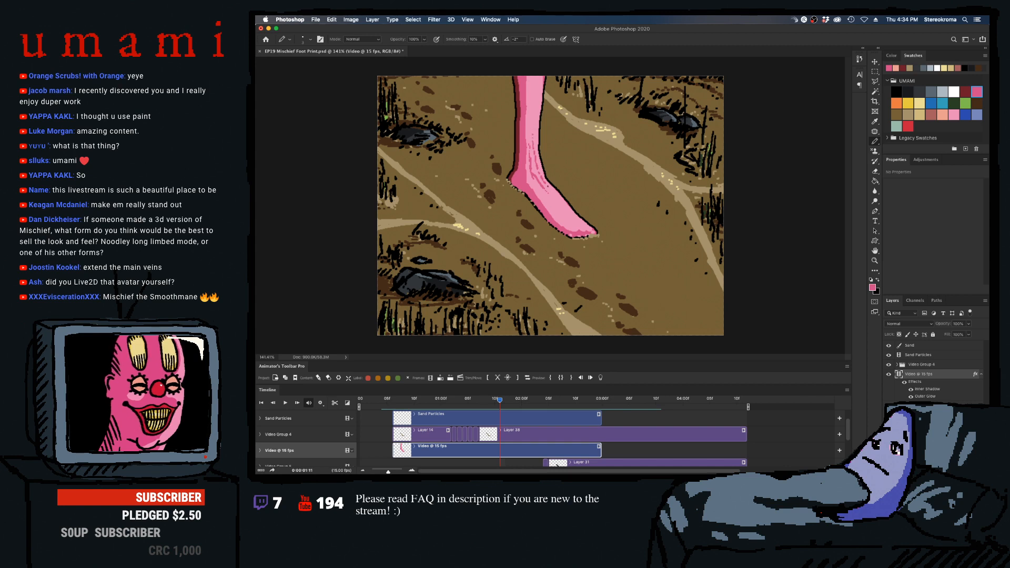
key("Right")
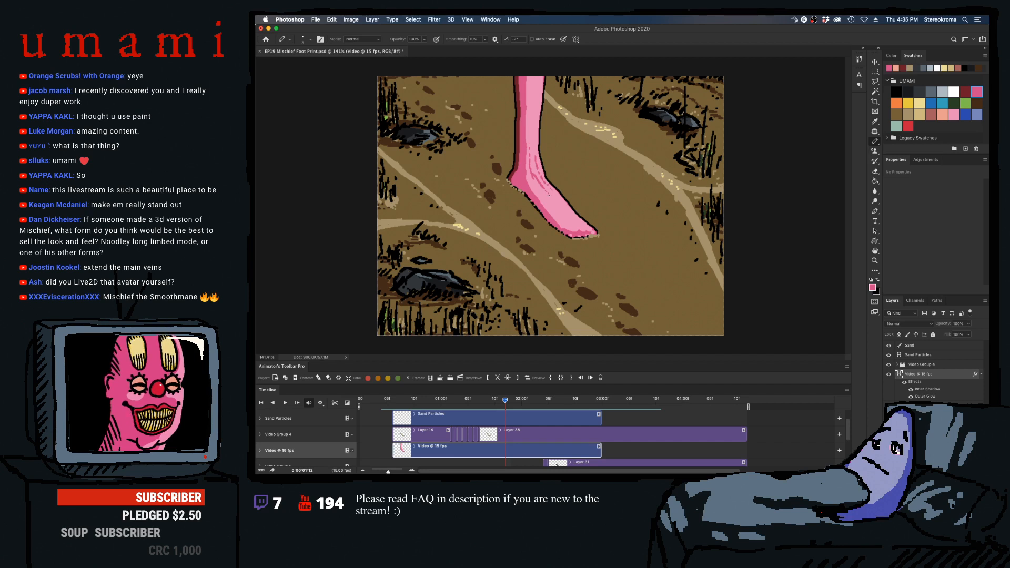
key("Right")
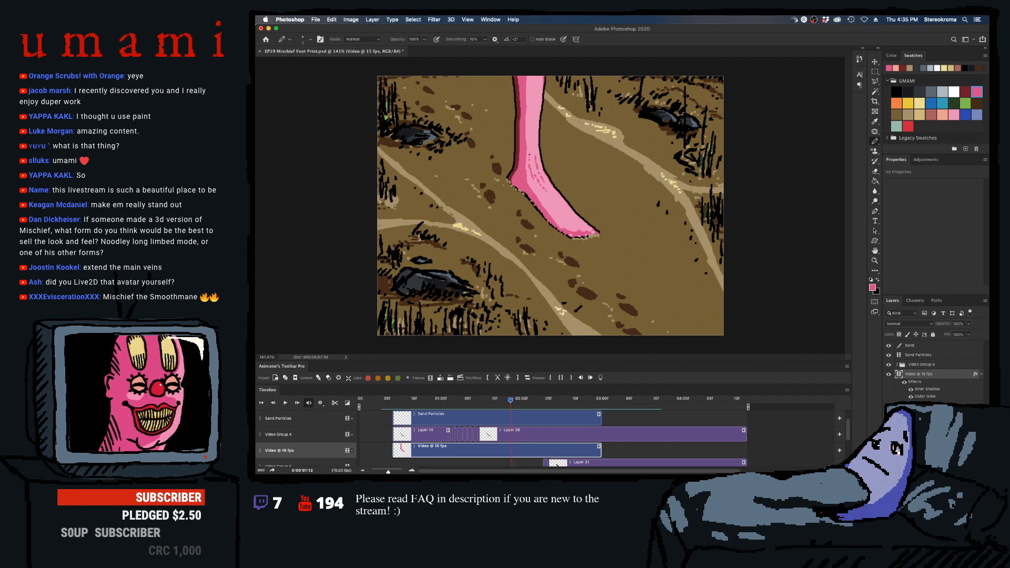
key("Right")
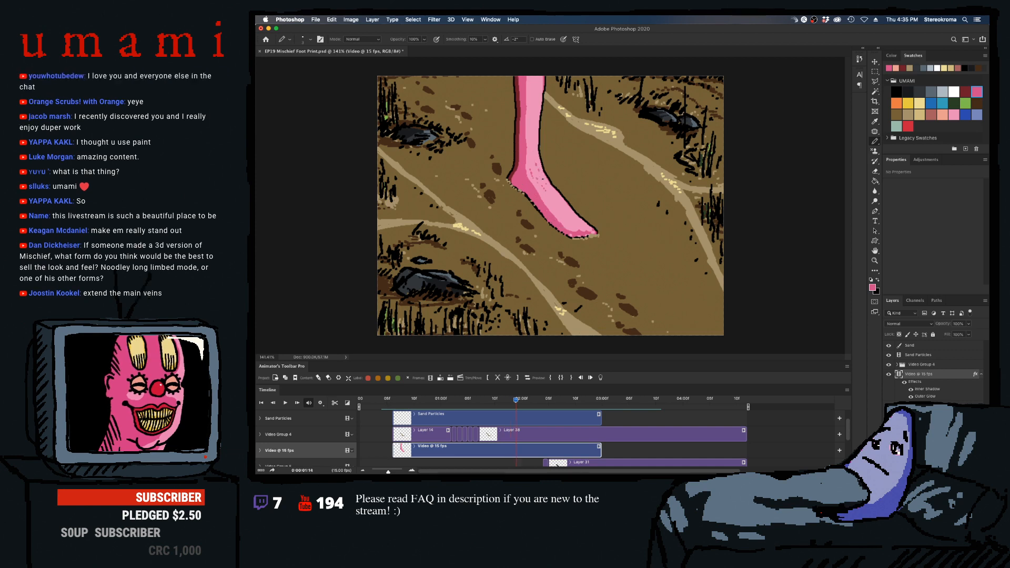
- Play the stomp back and scrub through the planted frames to check the ankle creases
key("space")
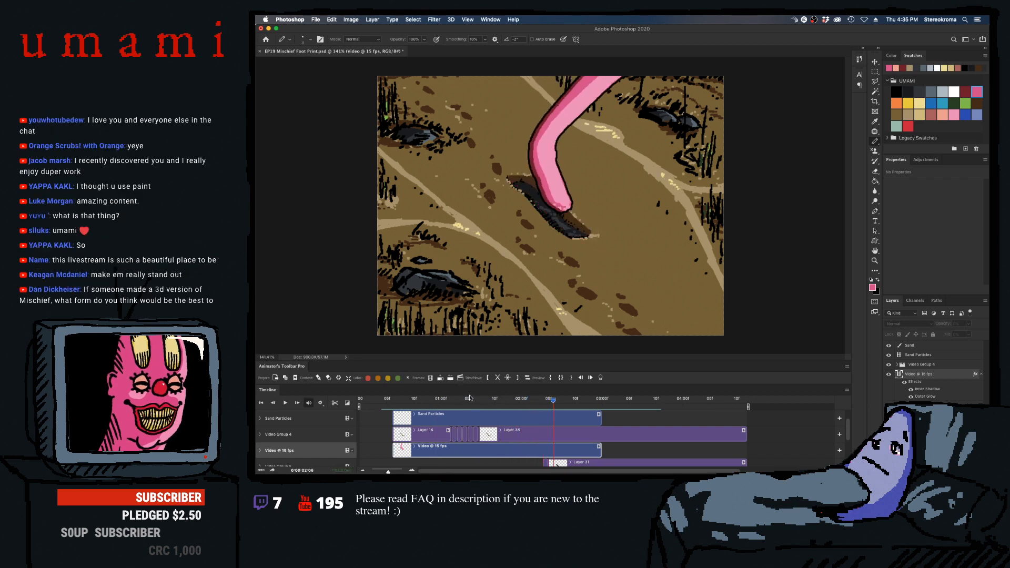
left_click(441, 401)
left_click_drag(441, 405, 472, 394)
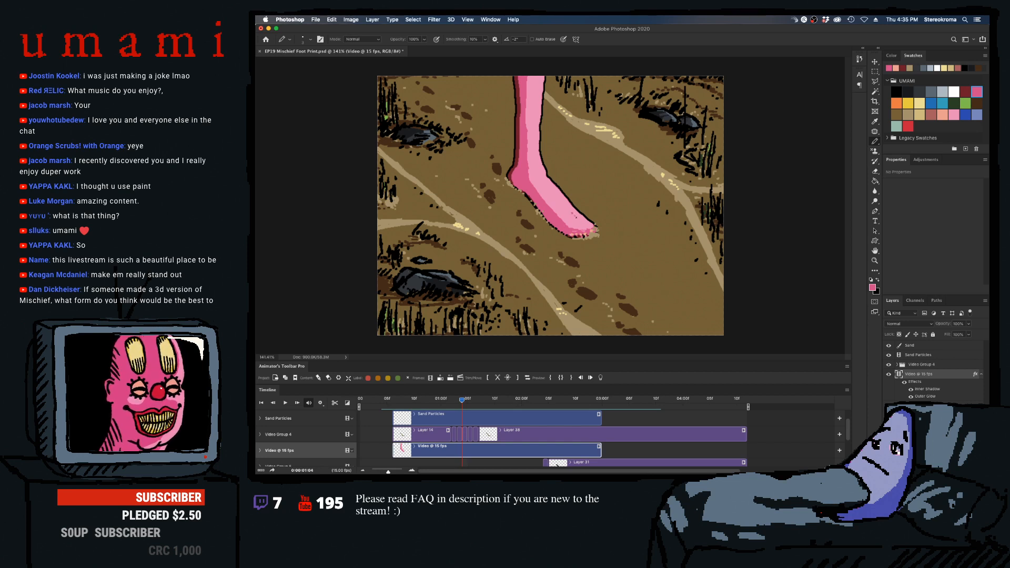
- Select the dark pink foot shading at 01:05 with the Magic Wand and enlarge the Pencil for painting foot details
key("Right")
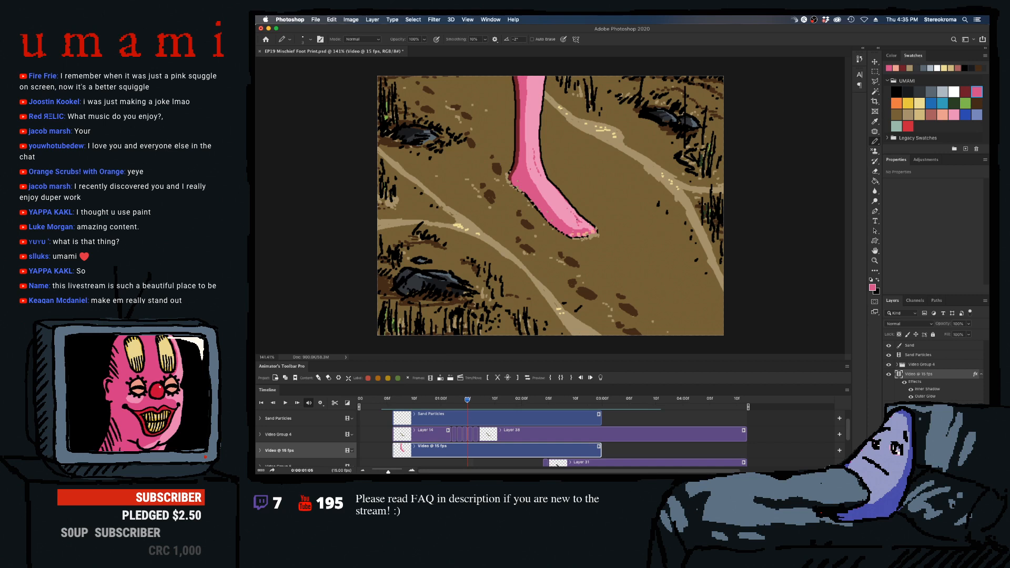
left_click(874, 91)
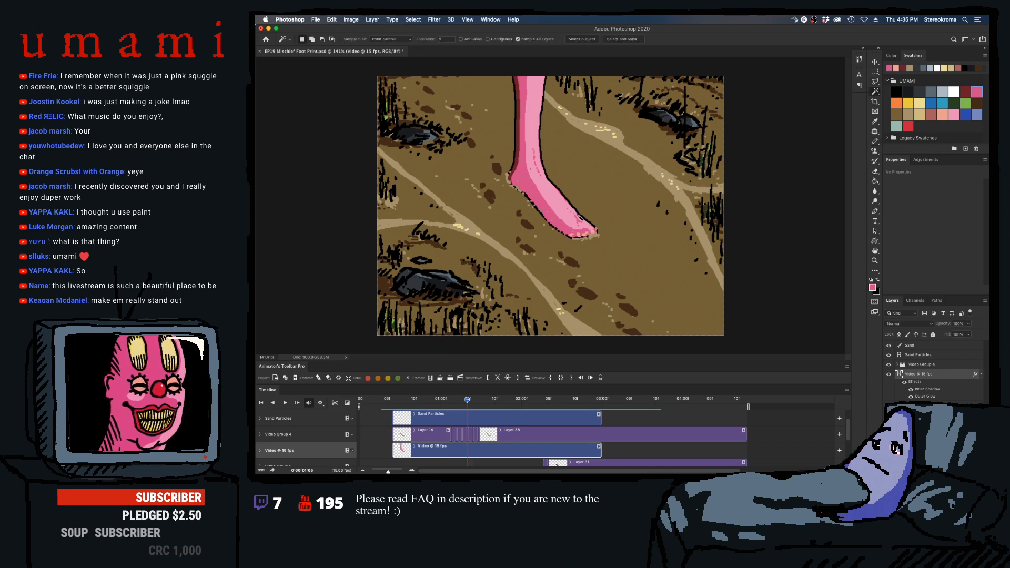
key("Right")
left_click(573, 227)
key("b")
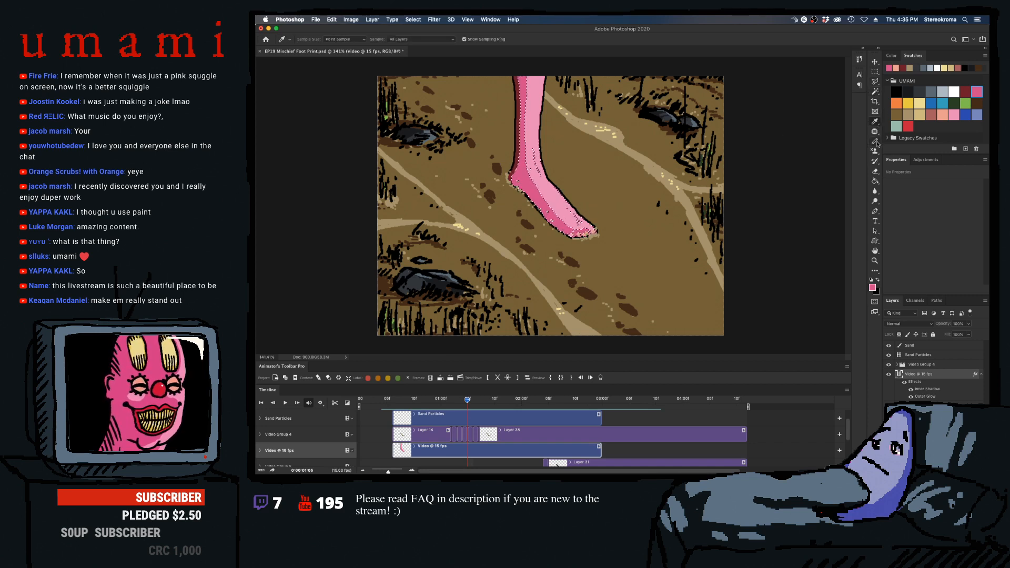
key("]")
key("]")
key("]")
key("]")
key("]")
key("]")
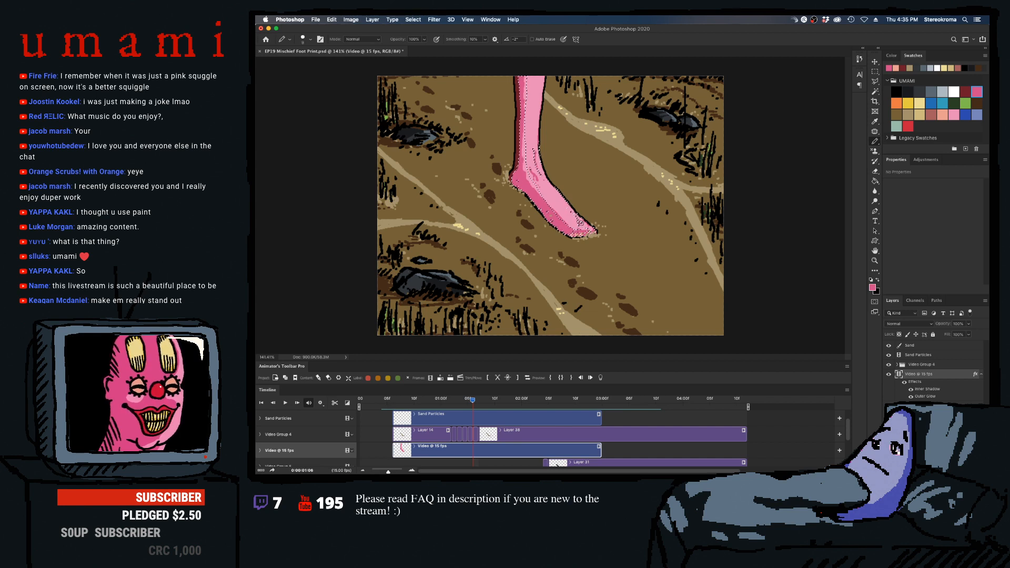
- Paint dark pink details toward the toes through the selection on frames 01:06 to 01:11, undoing a stray stroke
key("Right")
key("Right")
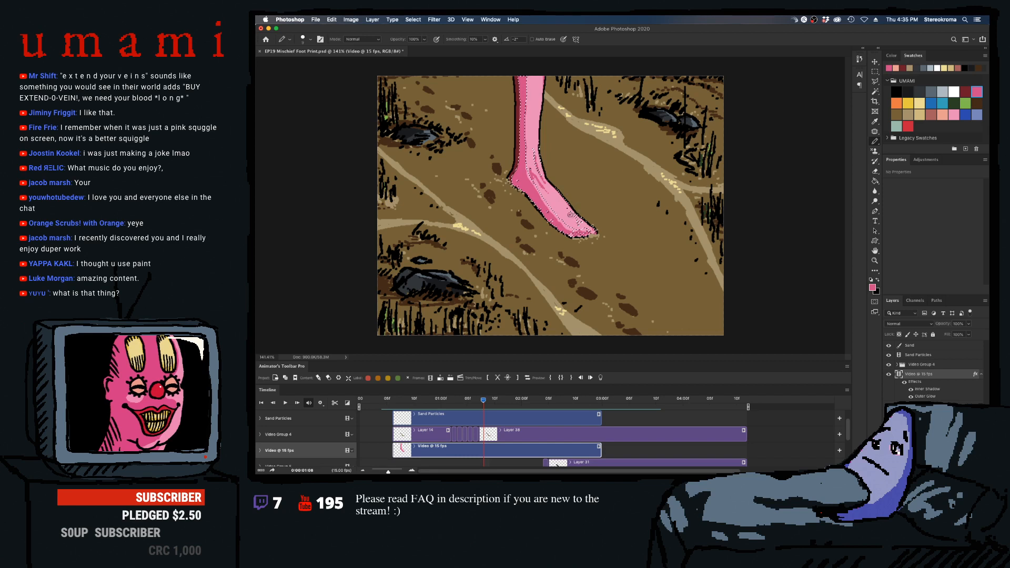
key("Right")
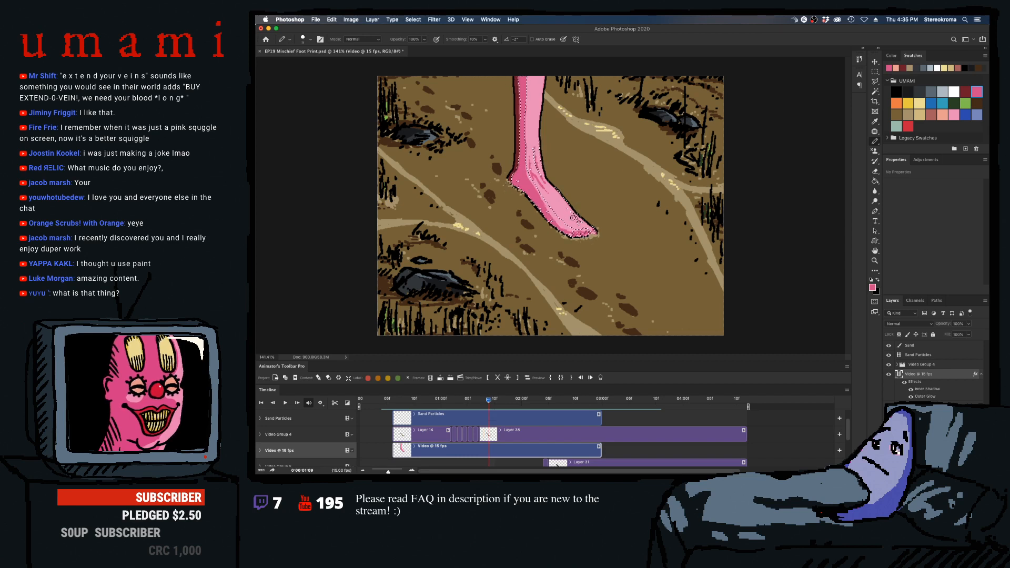
key("Right")
left_click_drag(573, 217, 584, 227)
key("super+z")
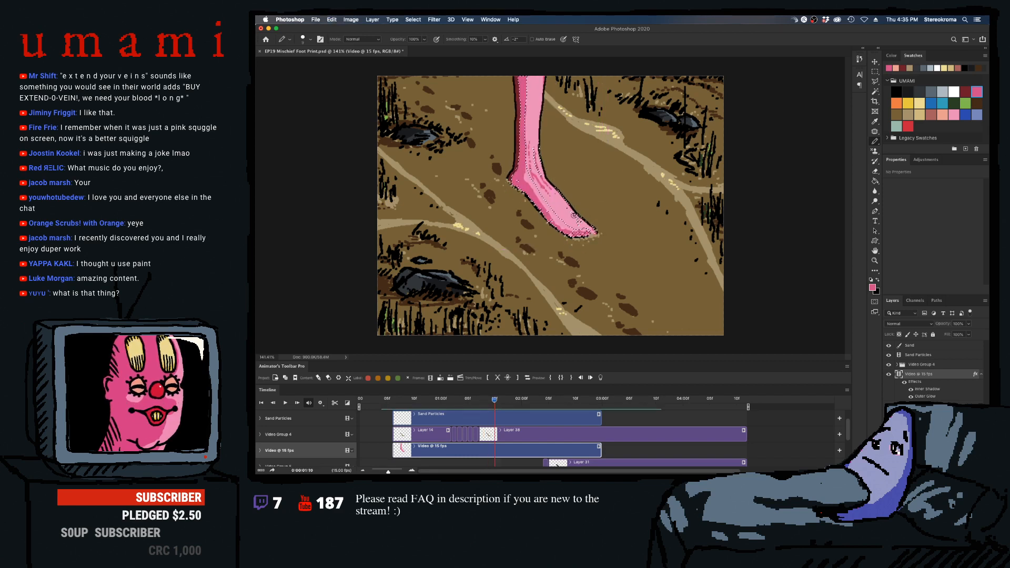
key("Right")
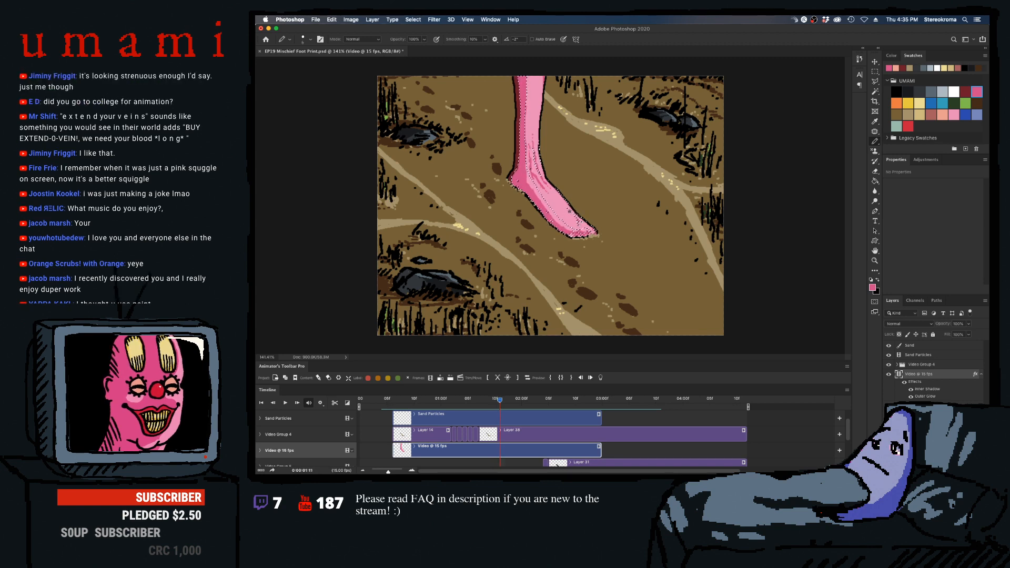
- Clear the selection at 01:11, return to the Pencil and undo the last change at 01:12
left_click(874, 71)
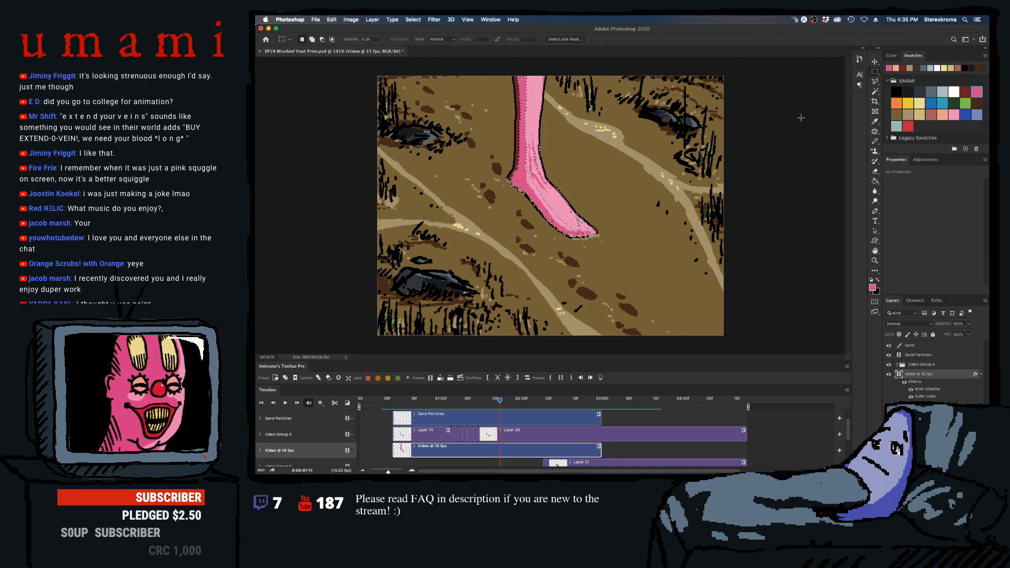
left_click(727, 219)
left_click(875, 141)
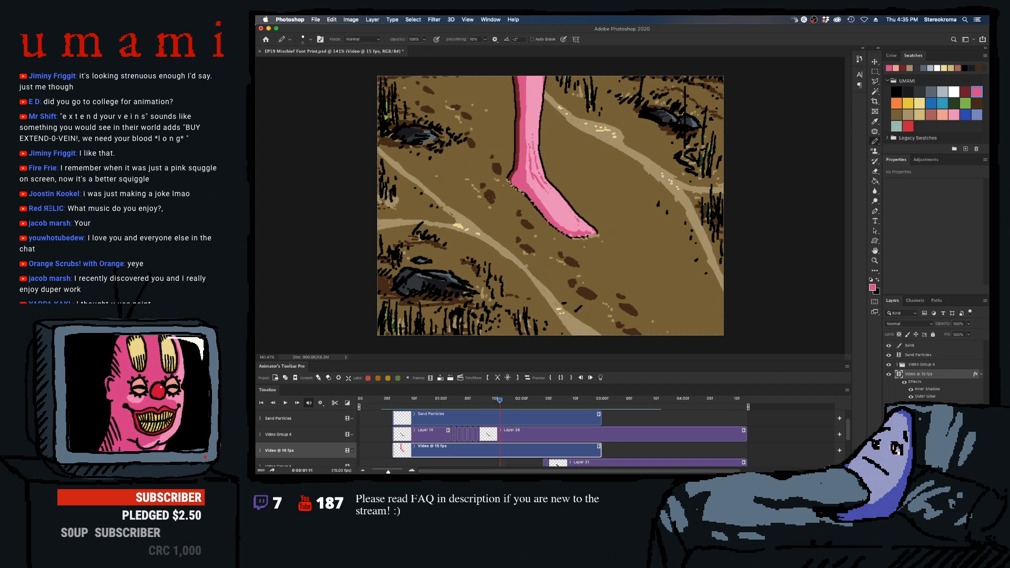
key("Right")
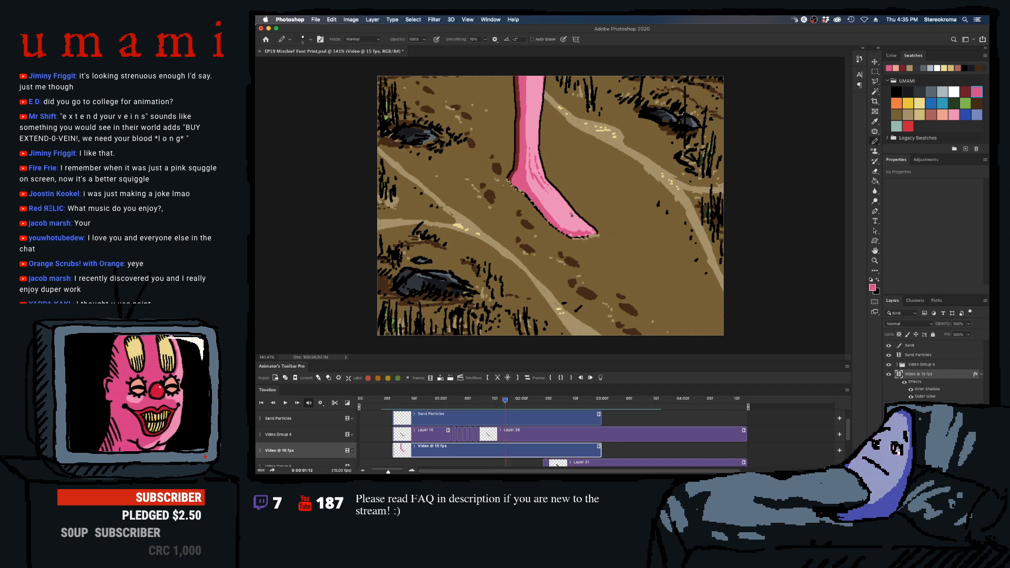
key("super+z")
key("Left")
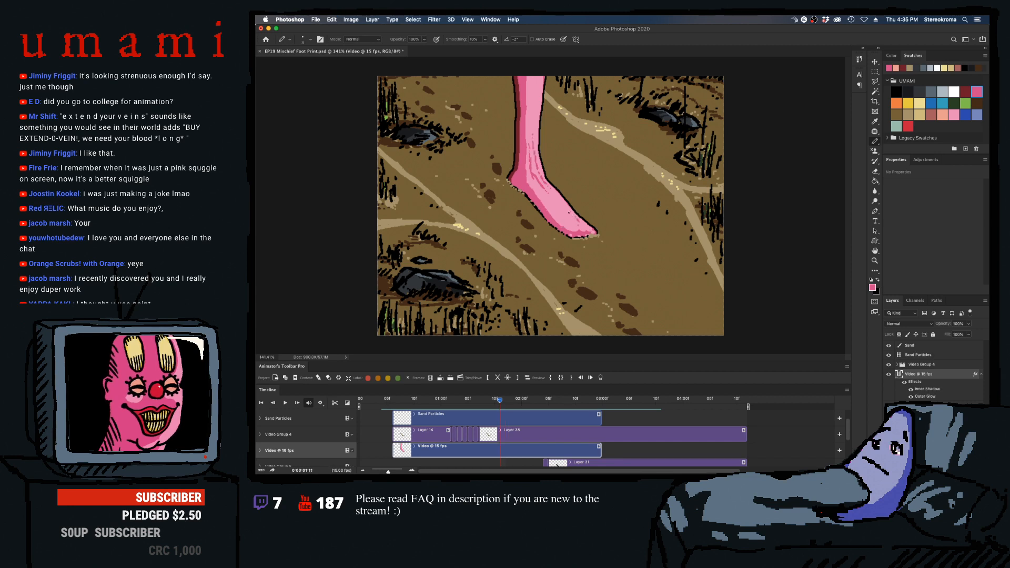
- Play the stomp back to check the foot details and save the document
key("space")
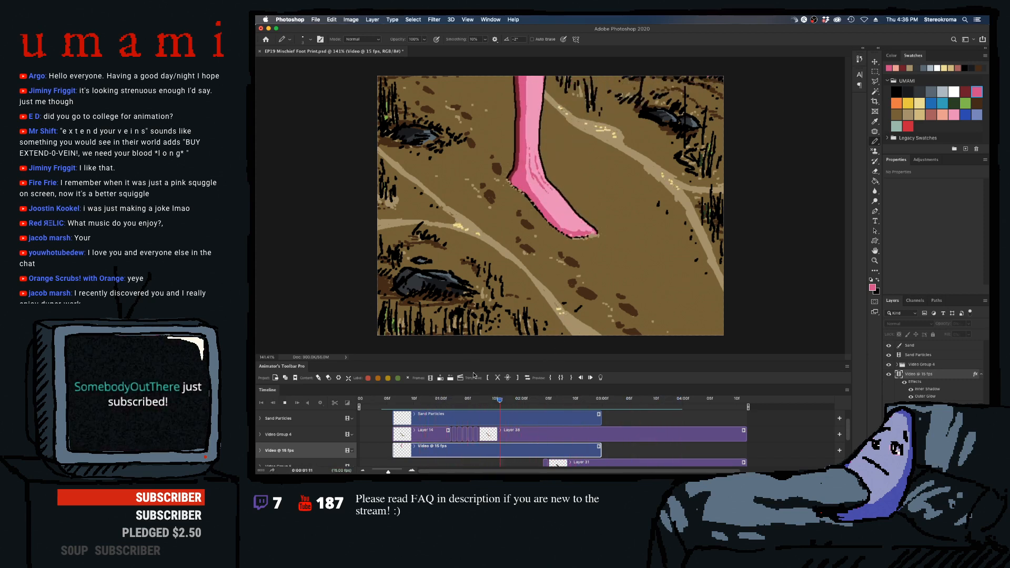
key("space")
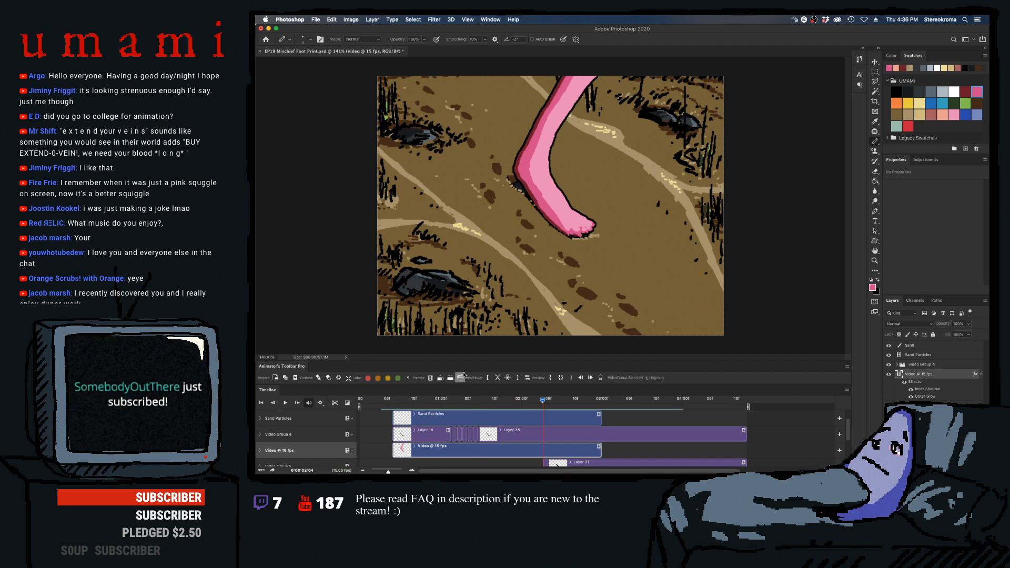
key("cmd+s")
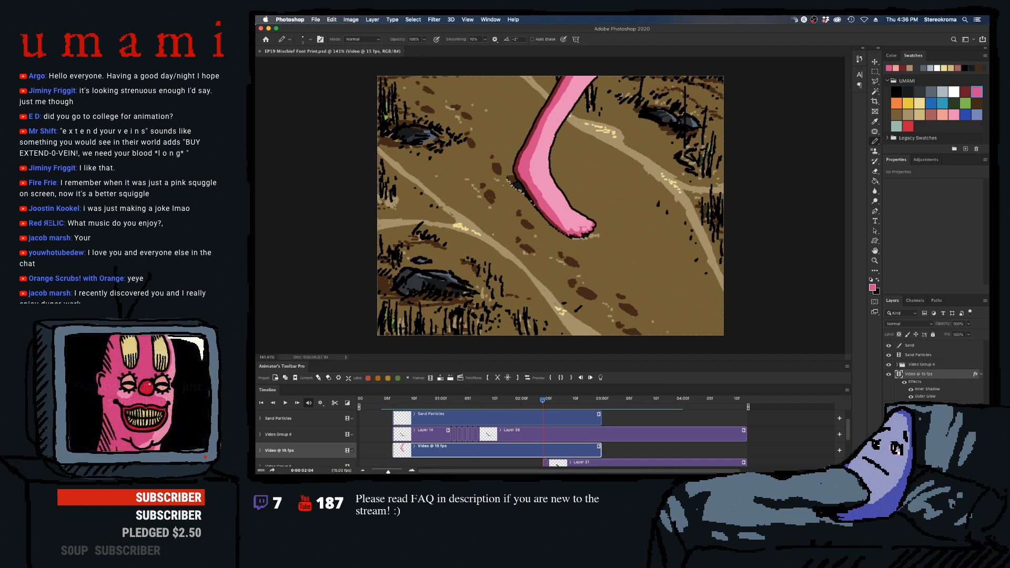
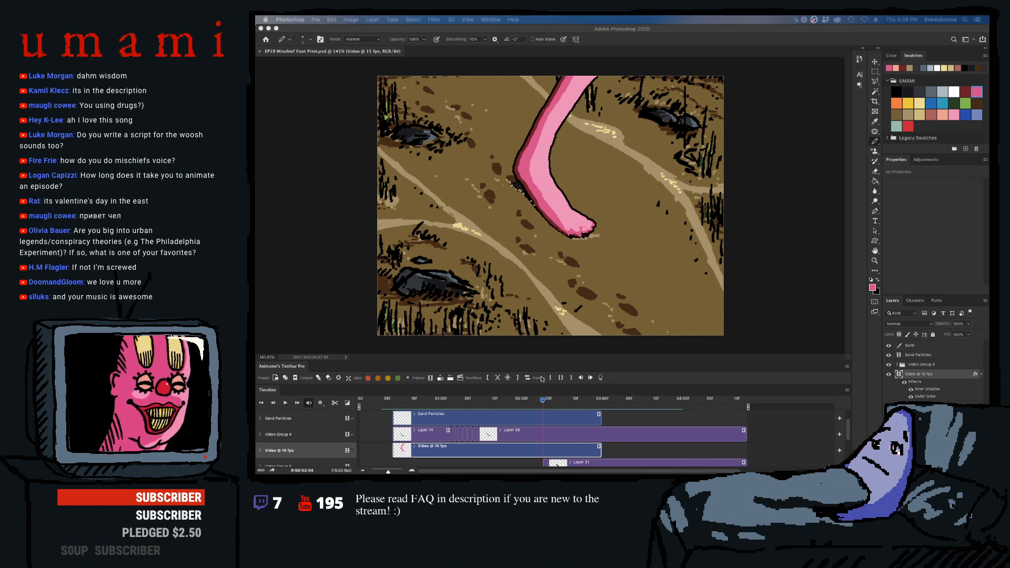
- Rename Video Group 4 as Sand FG, the foot's video layer as Mischief's Foot, and the footprint's video group as Footprint
left_click_drag(542, 400, 612, 428)
left_click(625, 453)
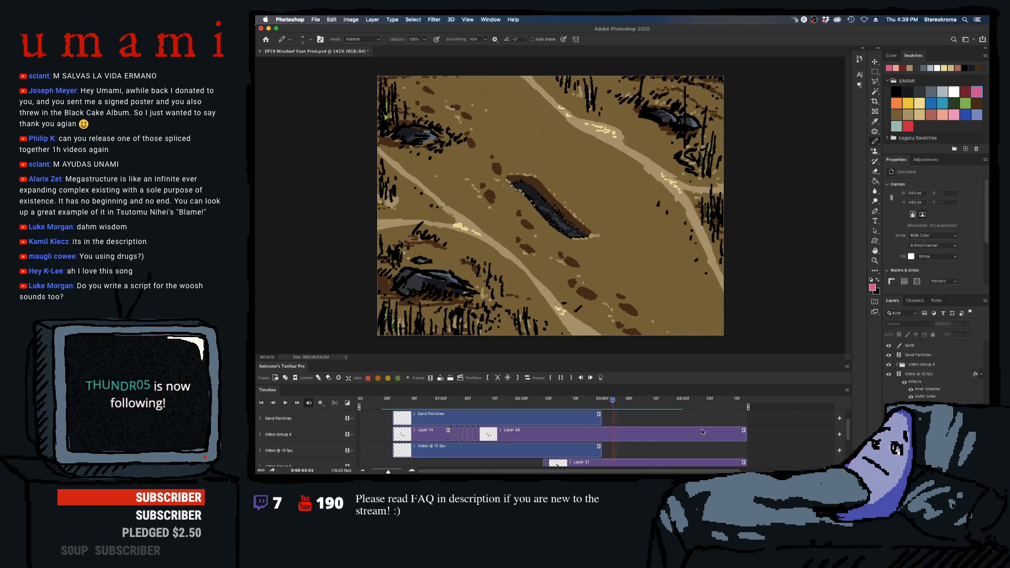
left_click(912, 366)
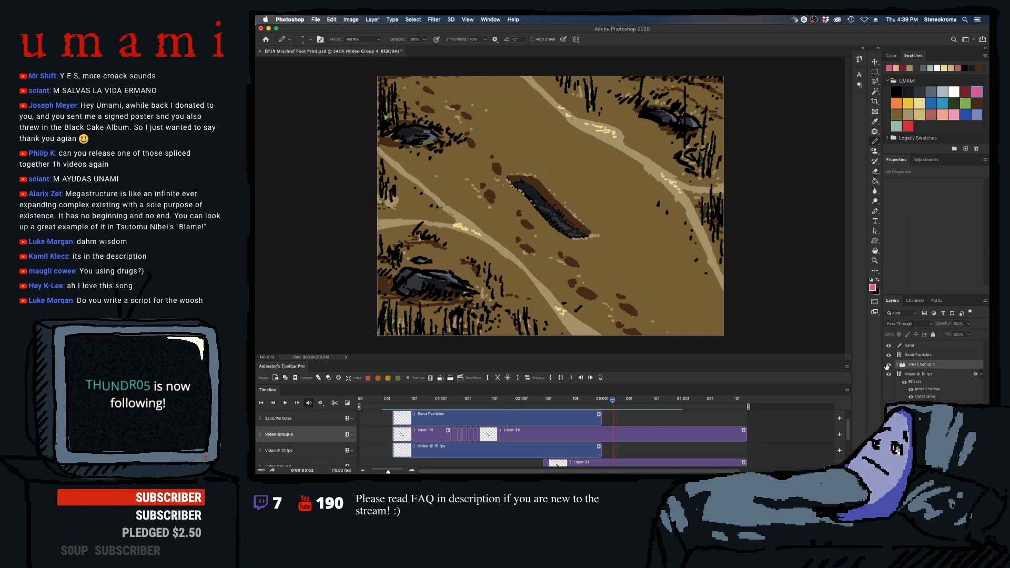
left_click_drag(586, 400, 521, 401)
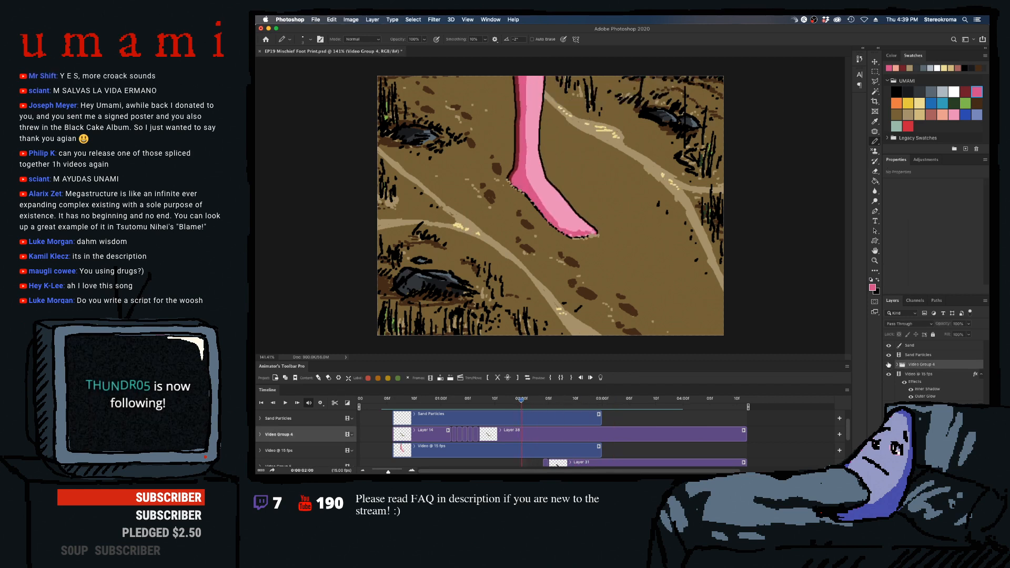
double_click(915, 364)
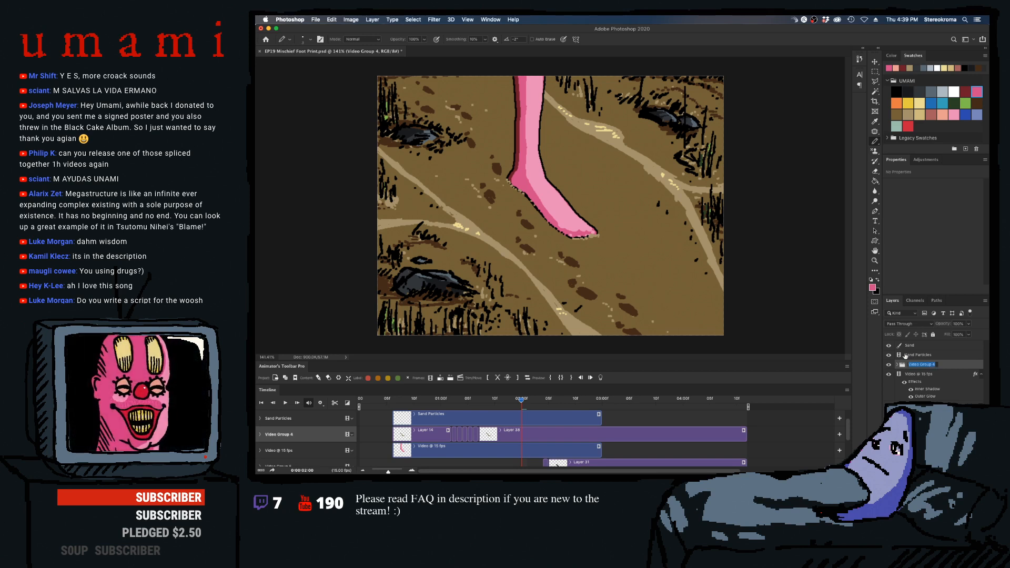
type("Sand FG")
key("Return")
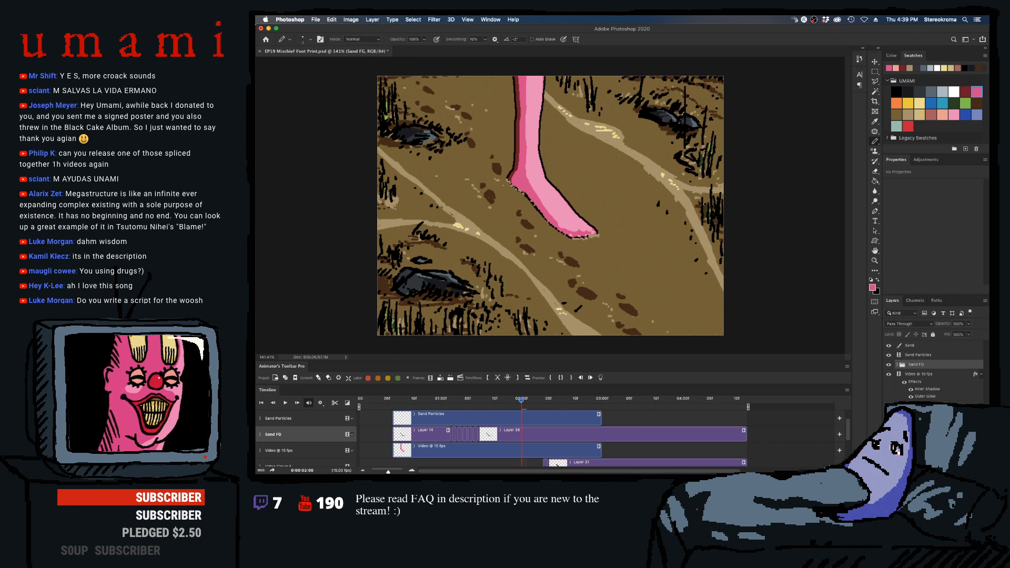
left_click(918, 373)
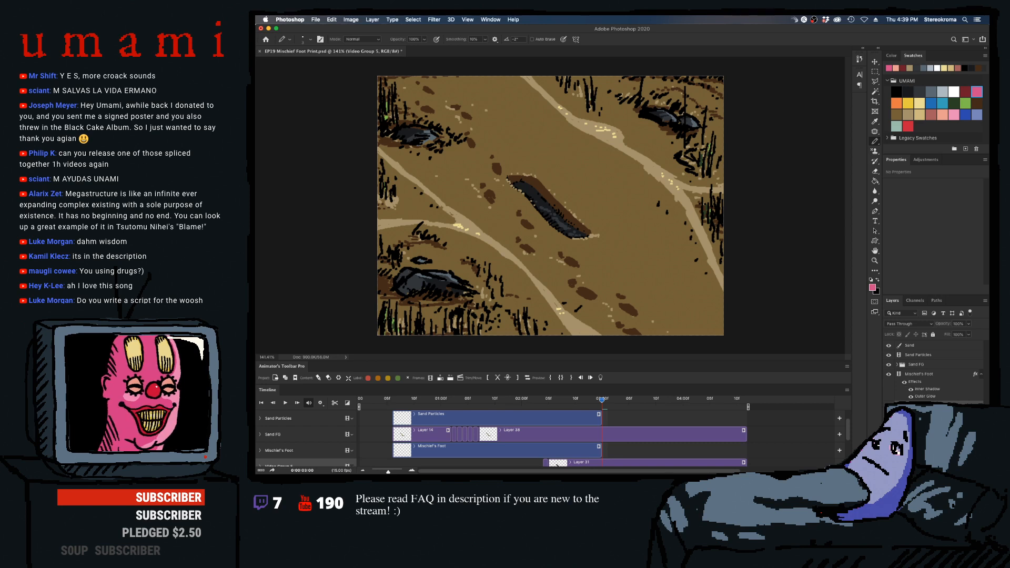
key("Return")
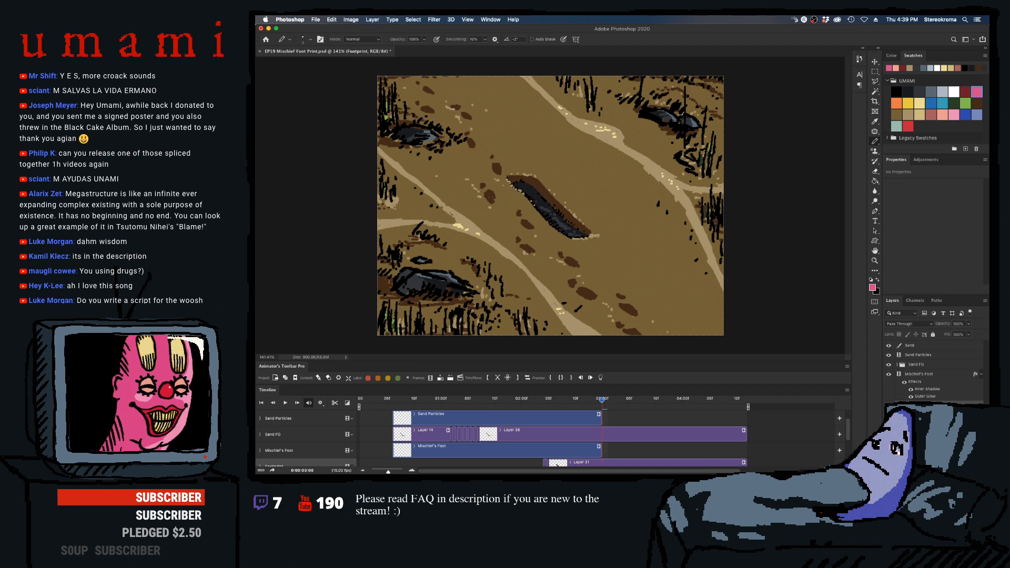
- Convert the locked Background into a regular layer named Layer 0 and delete it
left_click(915, 425)
left_click(888, 425)
left_click(888, 425)
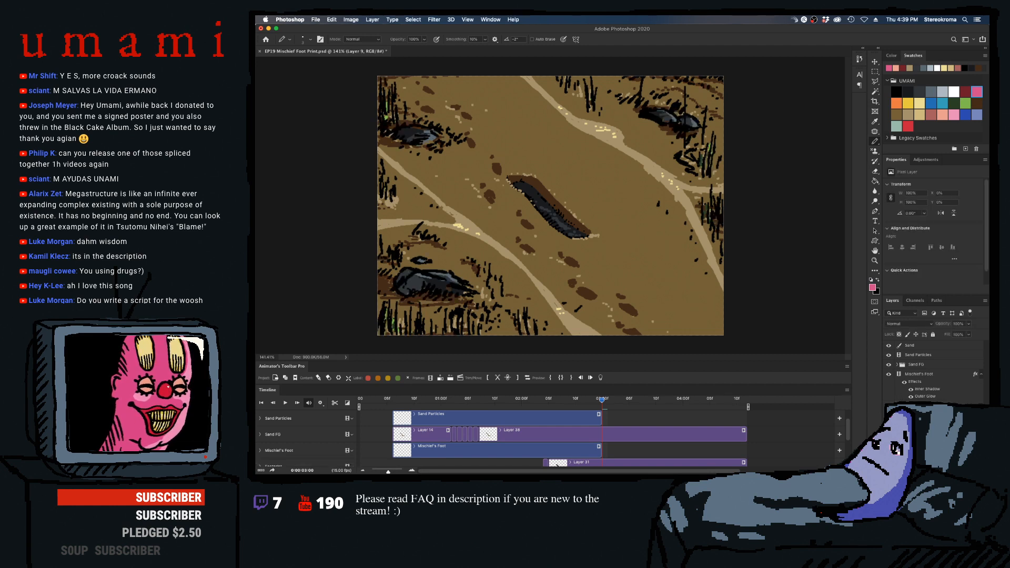
key("super+shift+n")
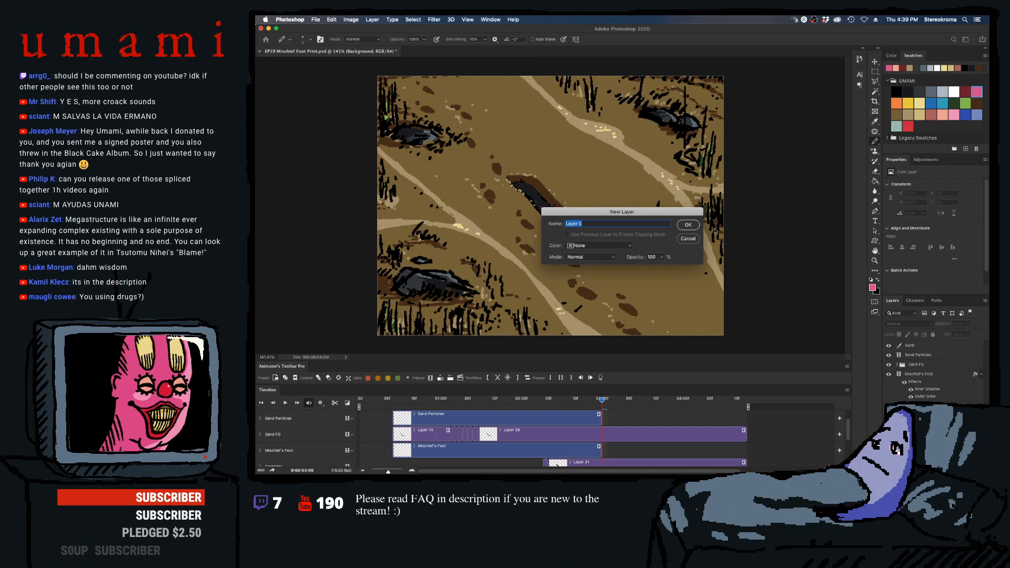
key("Return")
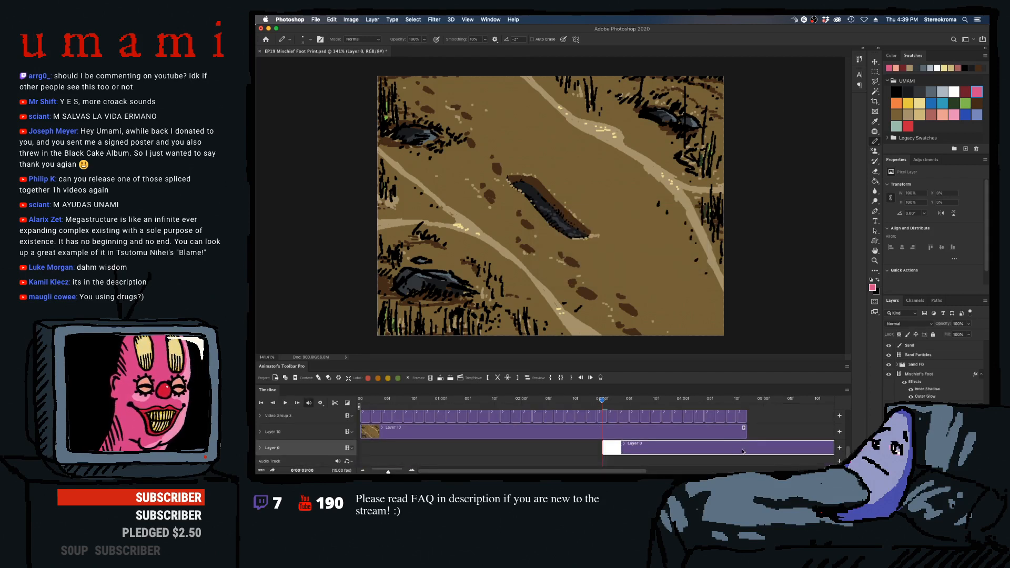
key("Delete")
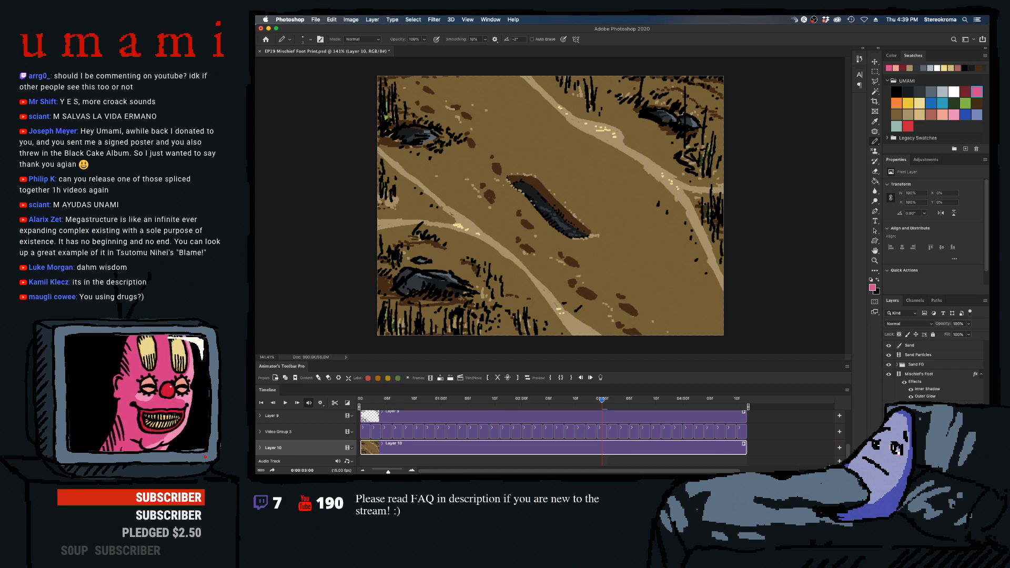
- Group the scenery layers beneath Footprint into a group named BG and save the document
key("super+alt+a")
key("super+g")
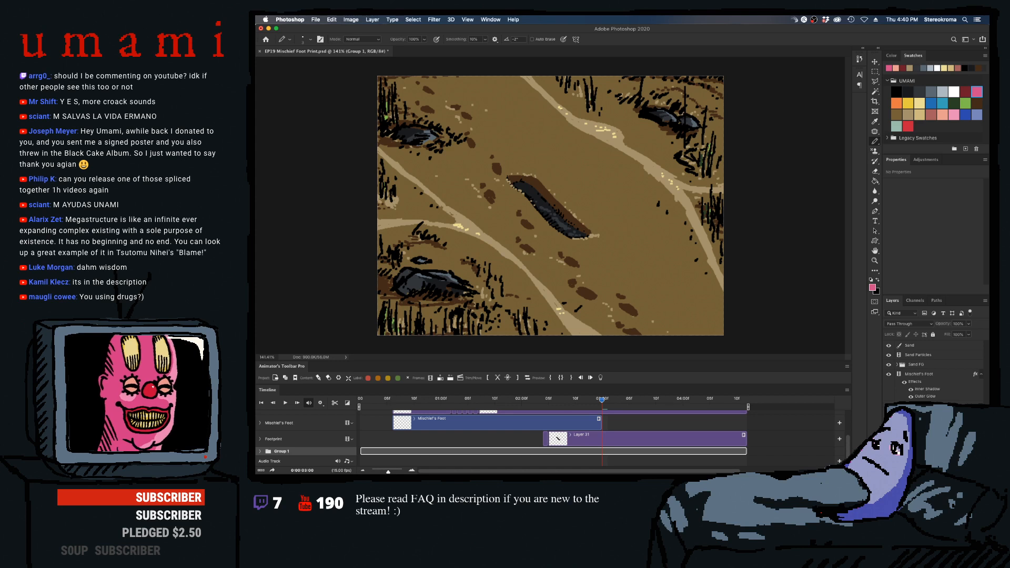
type("BG")
key("Return")
key("super+s")
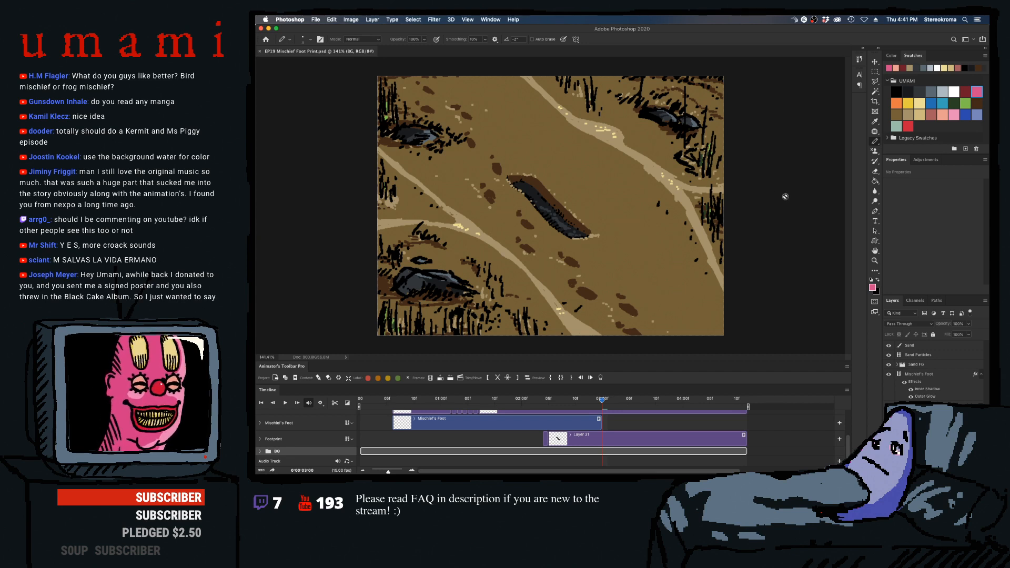
- Add a 15 fps video layer above Footprint starting at 03:00 and trim it to the end of the footprint clip
left_click(602, 443)
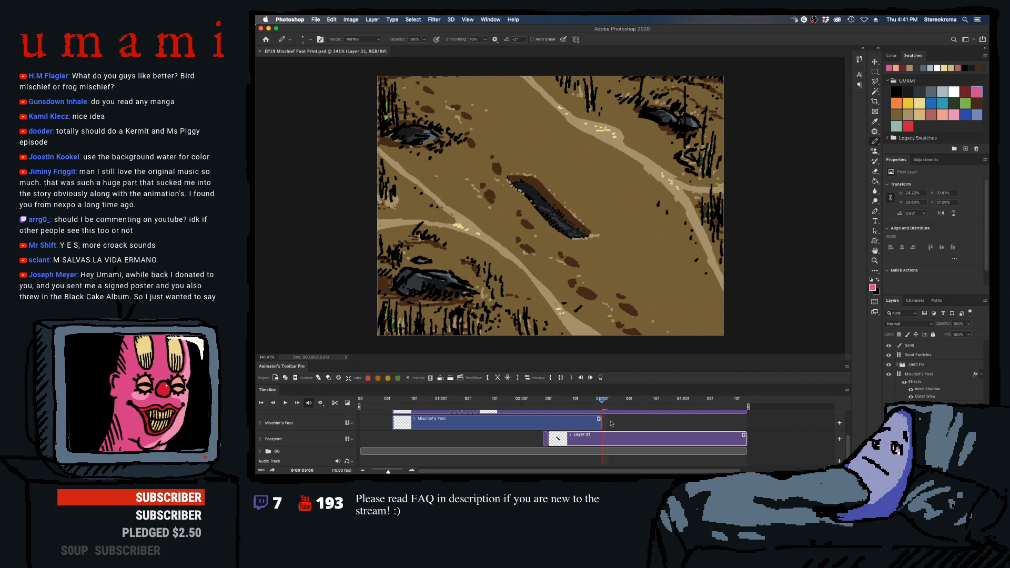
left_click(275, 438)
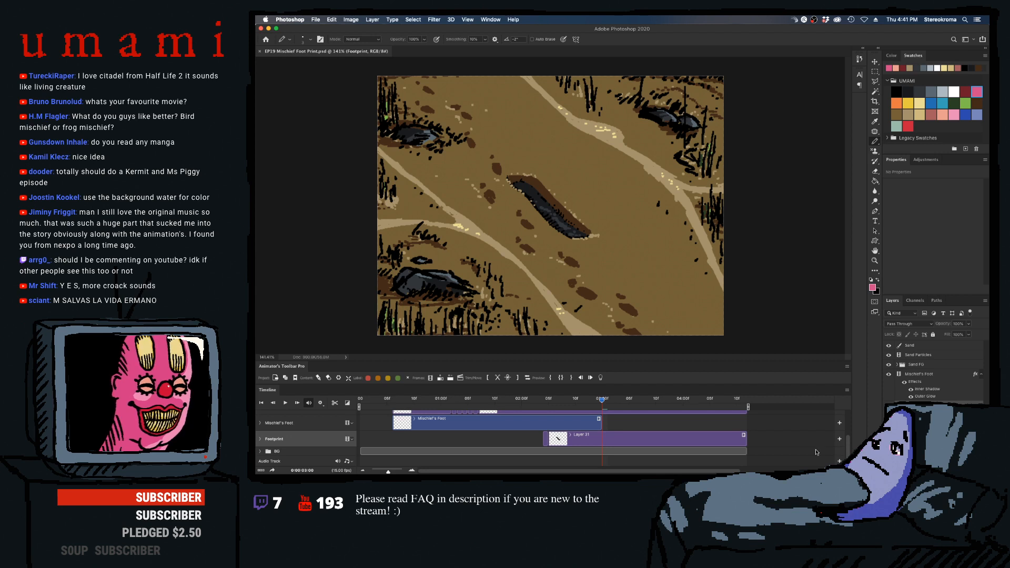
left_click(430, 378)
mouse_move(644, 440)
left_mouse_down()
mouse_move(455, 440)
mouse_move(547, 429)
mouse_move(652, 436)
mouse_move(644, 437)
left_mouse_up()
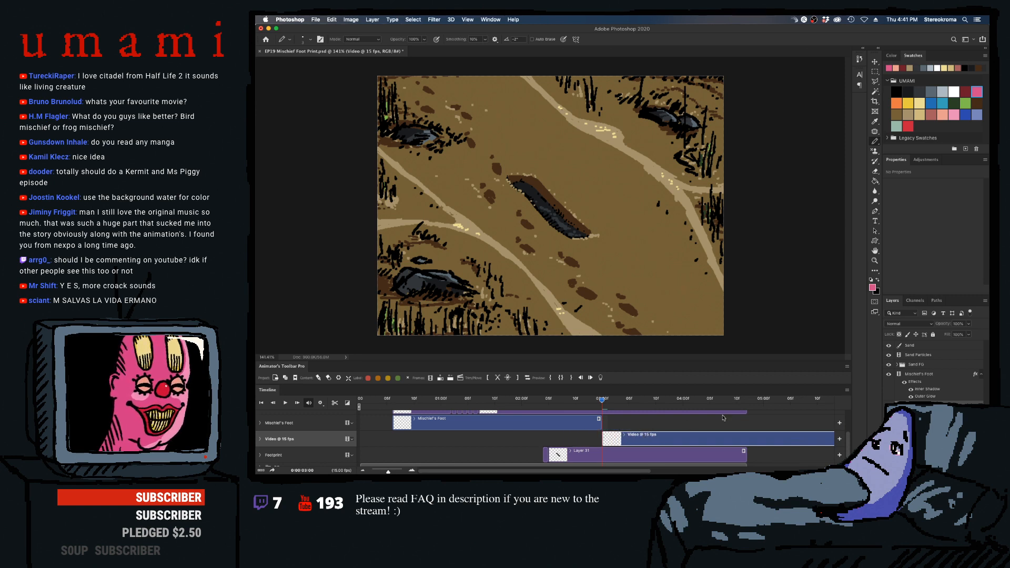
left_click(742, 401)
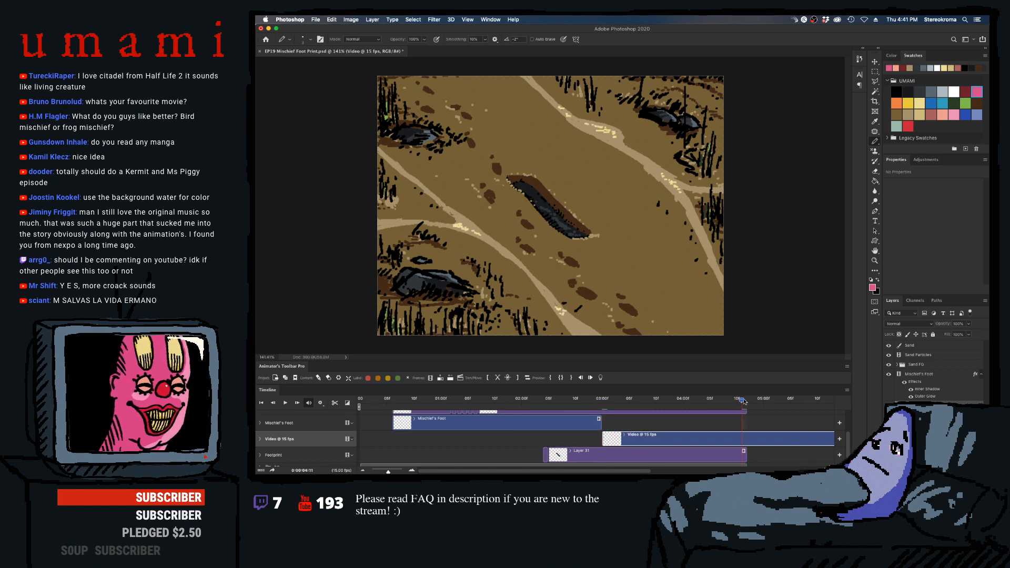
left_click(498, 377)
left_click_drag(740, 440, 746, 438)
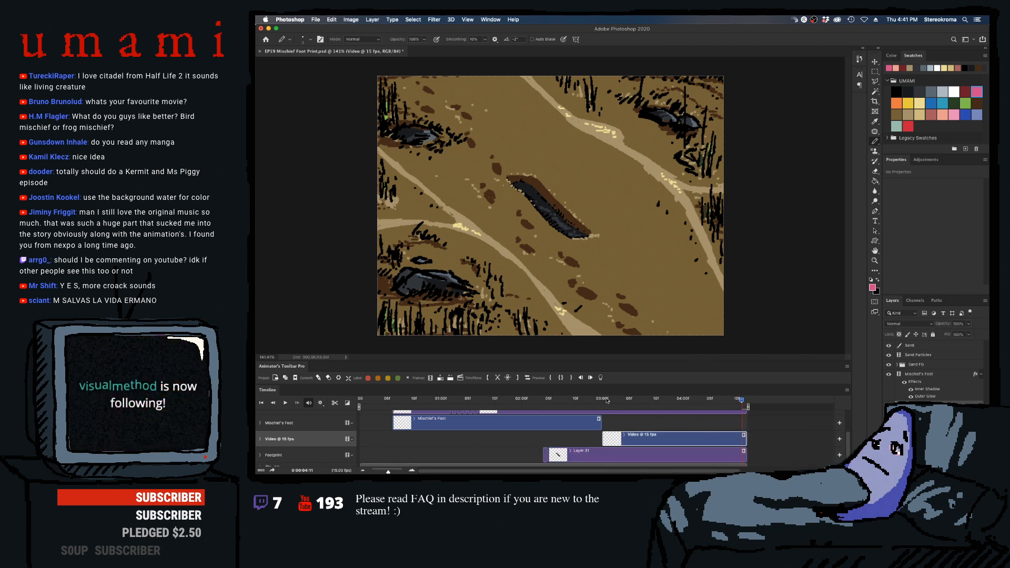
- Choose a sandy tan swatch for the Pencil at 03:00, undoing the test strokes and enlarging the brush
mouse_move(606, 400)
left_mouse_down()
mouse_move(535, 400)
mouse_move(618, 400)
mouse_move(607, 400)
left_mouse_up()
key("Right")
key("Left")
key("Left")
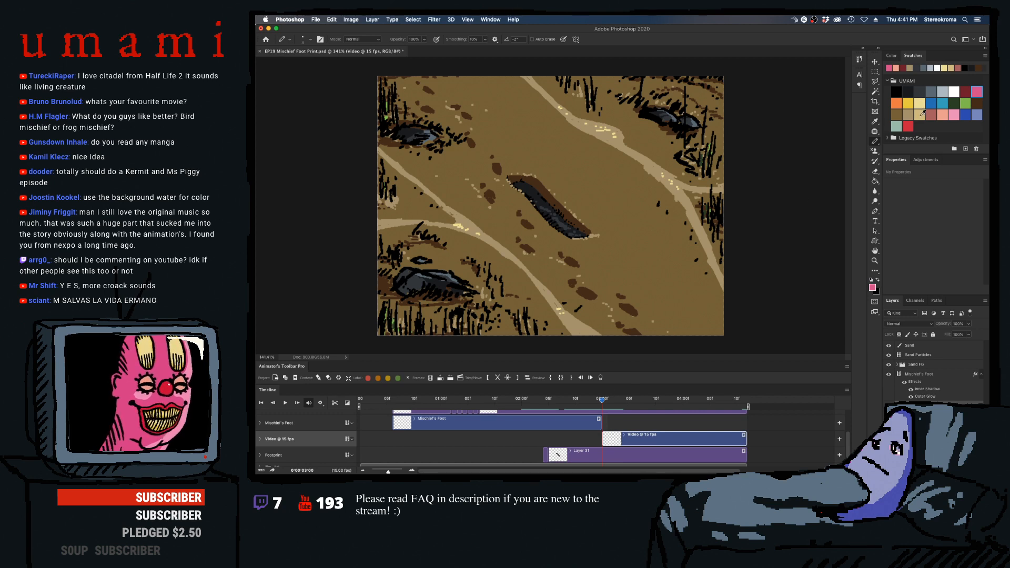
left_click(919, 113)
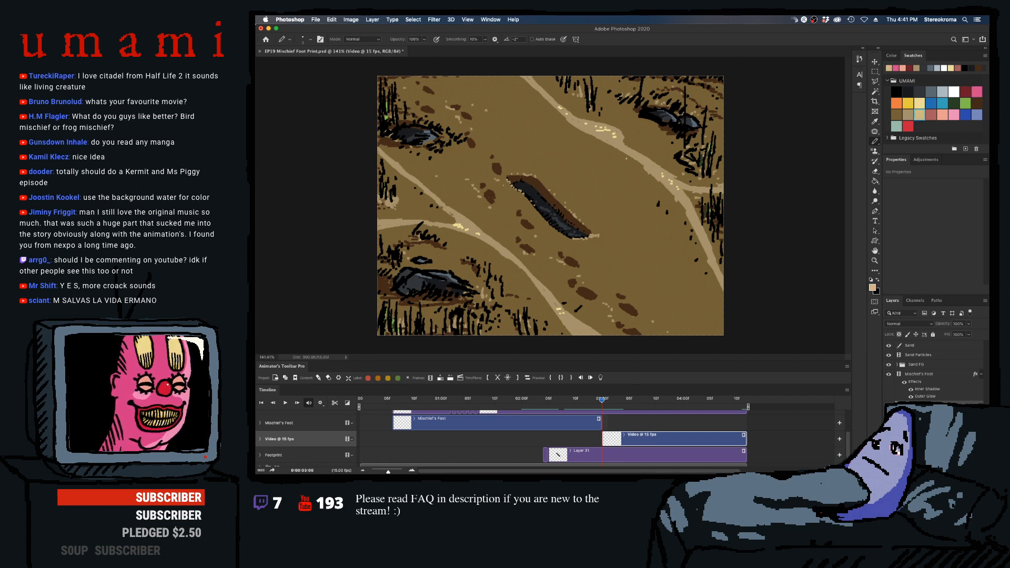
mouse_move(626, 158)
left_mouse_down()
mouse_move(643, 158)
mouse_move(636, 166)
left_mouse_up()
key("super+z")
left_click(909, 113)
key("super+z")
key("bracketright")
key("bracketright")
key("bracketright")
key("bracketright")
key("bracketright")
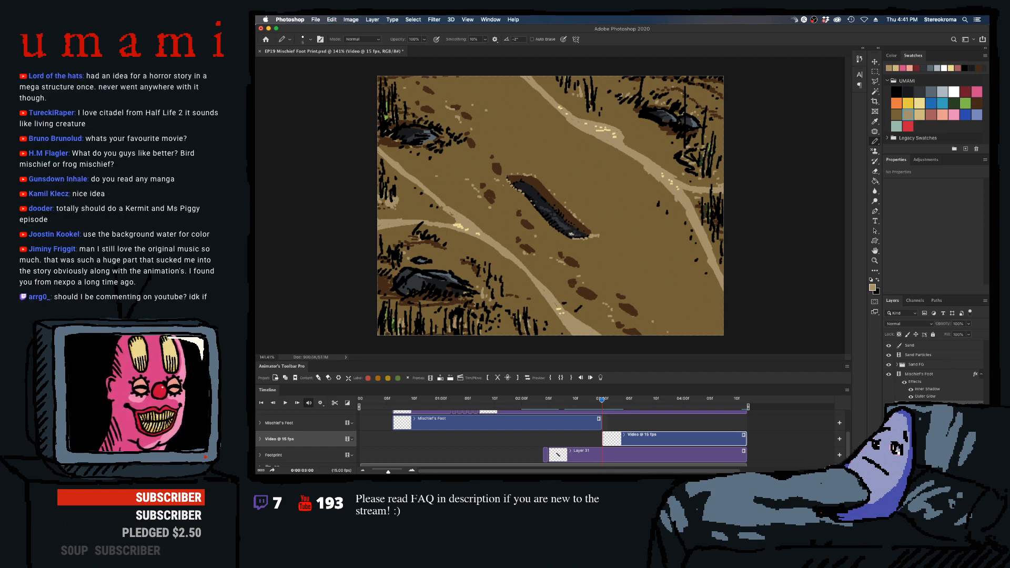
left_click(606, 456)
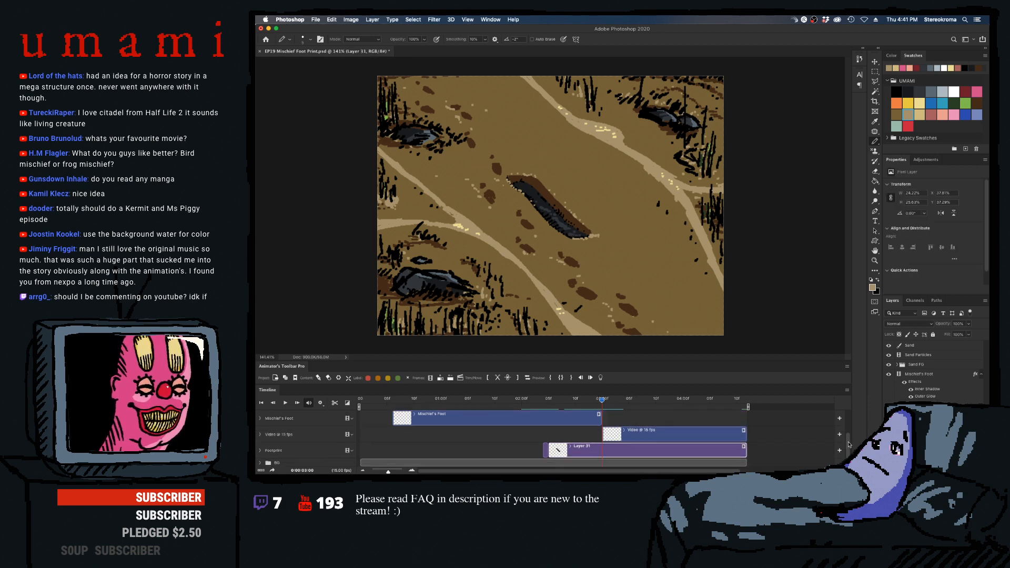
scroll(847, 448, "down", 1)
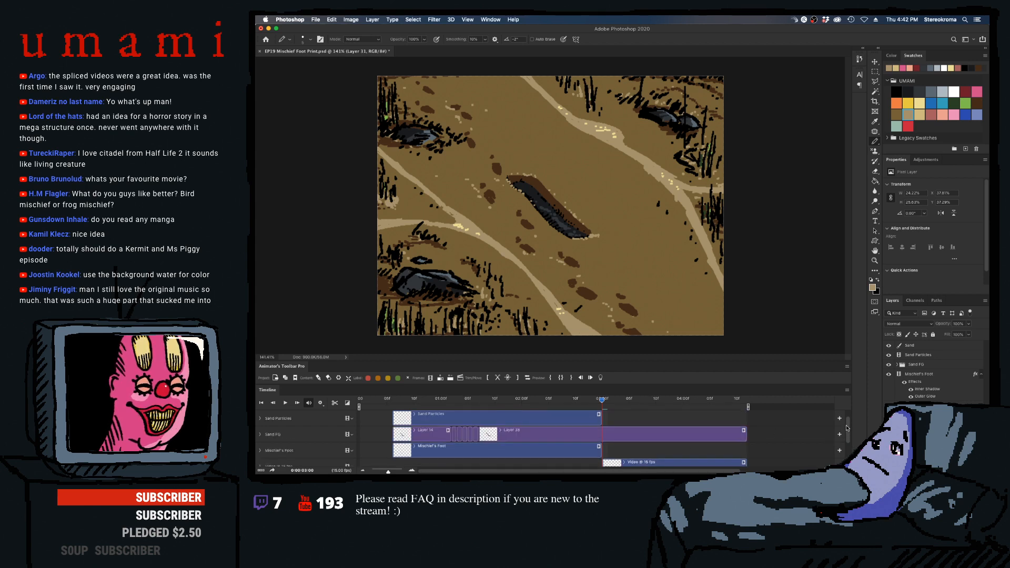
scroll(845, 447, "down", 1)
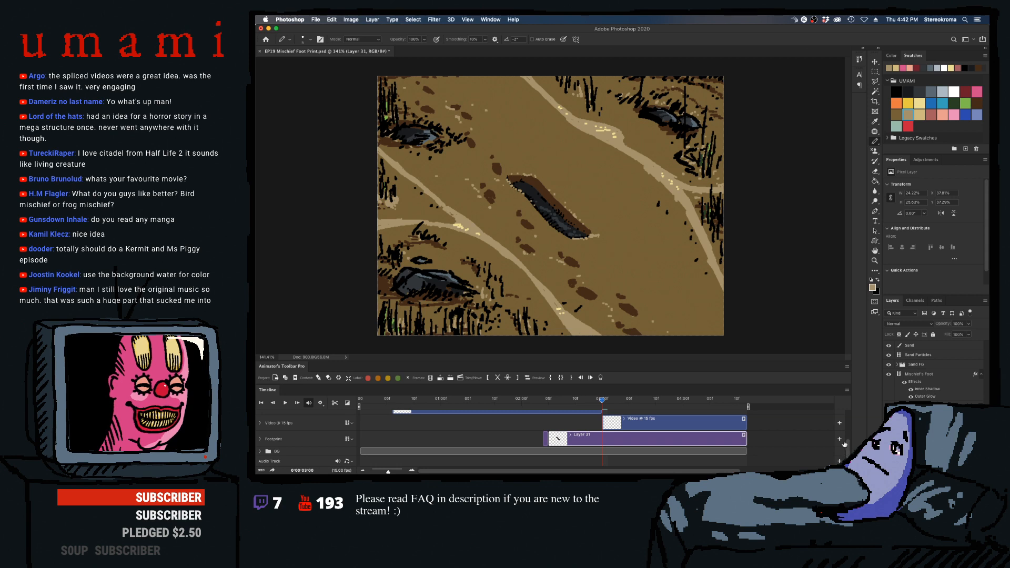
left_click(295, 423)
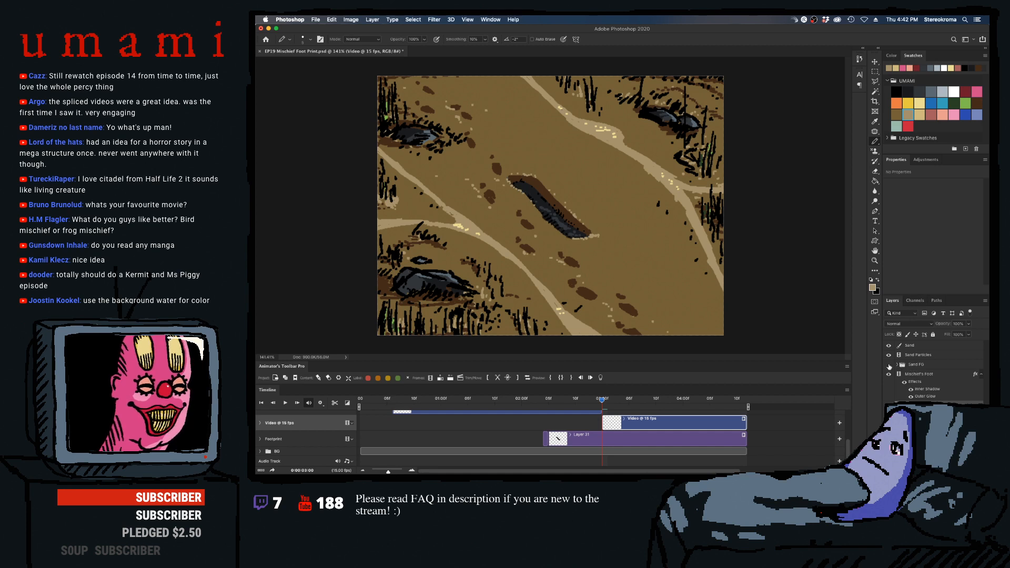
left_click(908, 367)
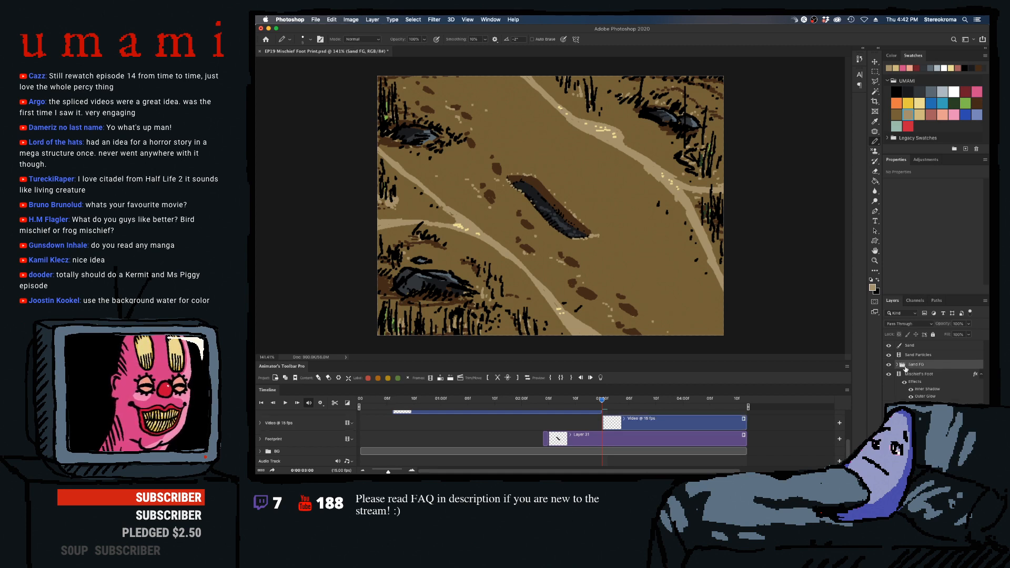
scroll(850, 436, "up", 2)
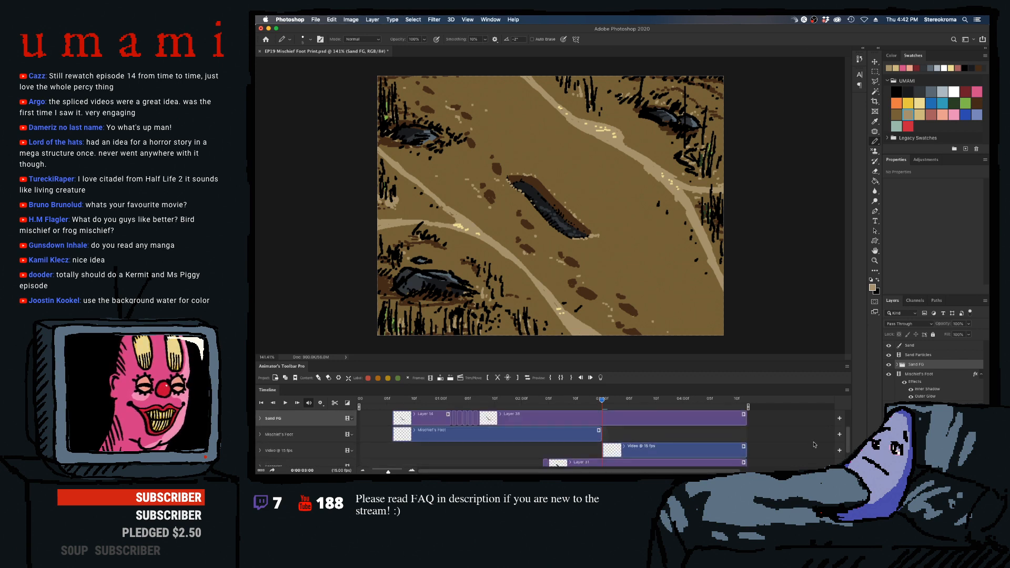
- Try a stroke with a much larger Pencil across the footprint at 03:06 on the new video layer, and undo it
left_click_drag(602, 400, 628, 400)
left_click(636, 447)
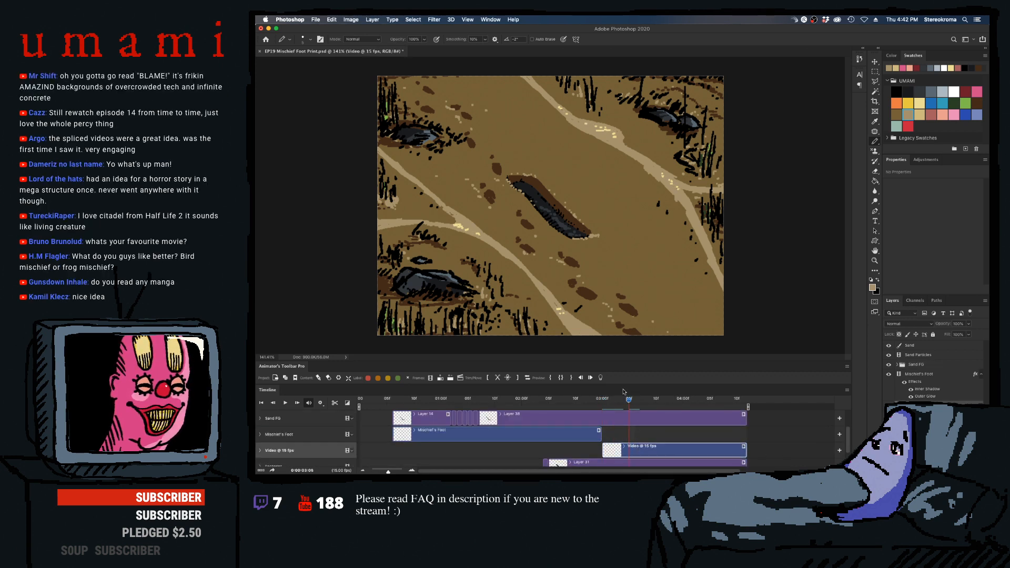
key("]")
key("]")
key("]")
key("]")
key("]")
key("]")
key("]")
key("]")
key("]")
key("]")
key("]")
mouse_move(556, 223)
left_mouse_down()
mouse_move(585, 221)
mouse_move(545, 217)
mouse_move(523, 167)
left_mouse_up()
key("super+z")
scroll(847, 451, "down", 2)
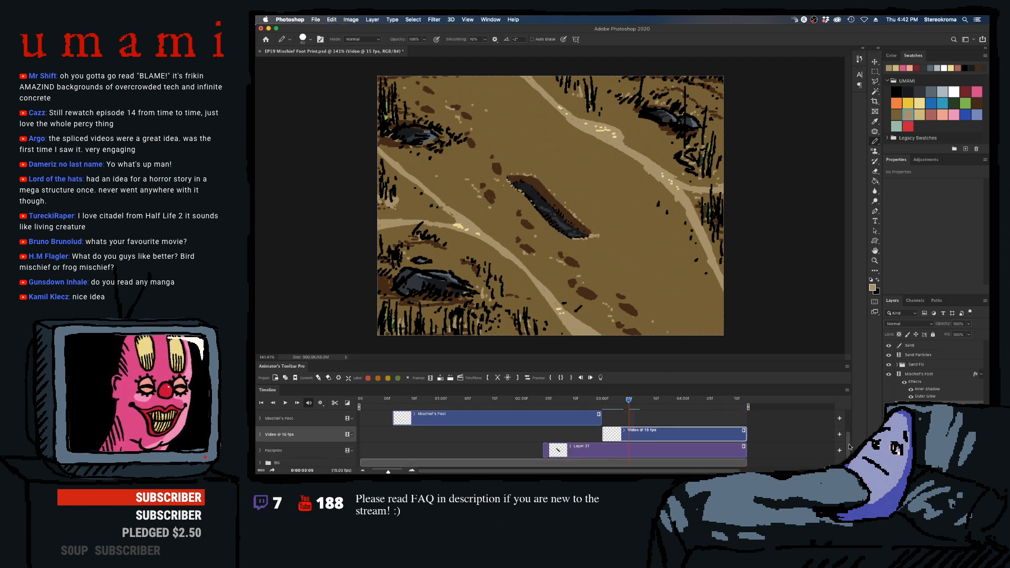
- Paint tan sand with a small Pencil at the toe end of the footprint from 03:00 to 03:03, and step back to 03:00
left_click_drag(628, 400, 601, 400)
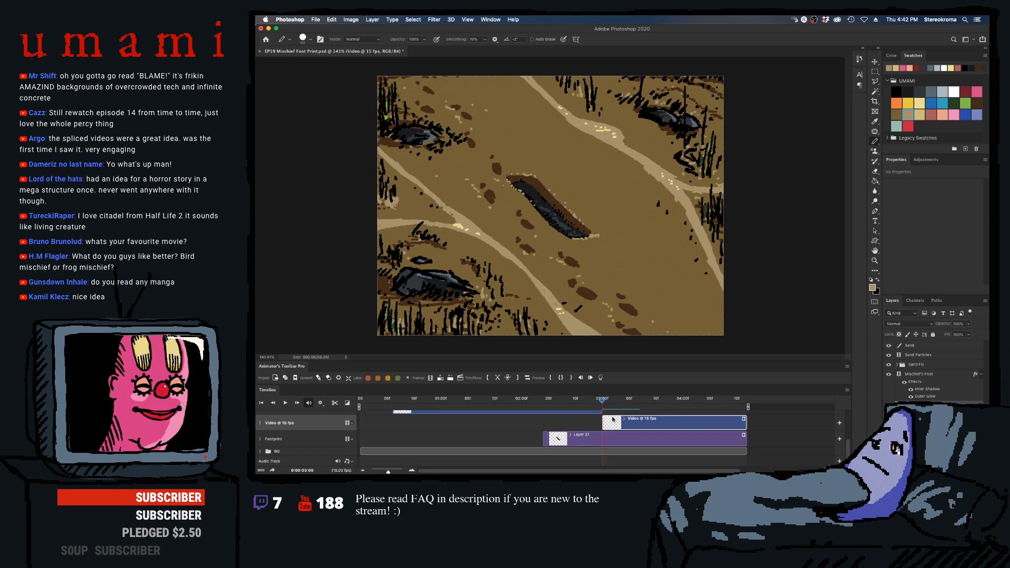
key("[")
key("[")
key("[")
key("[")
key("[")
key("[")
key("[")
key("[")
key("[")
key("[")
key("[")
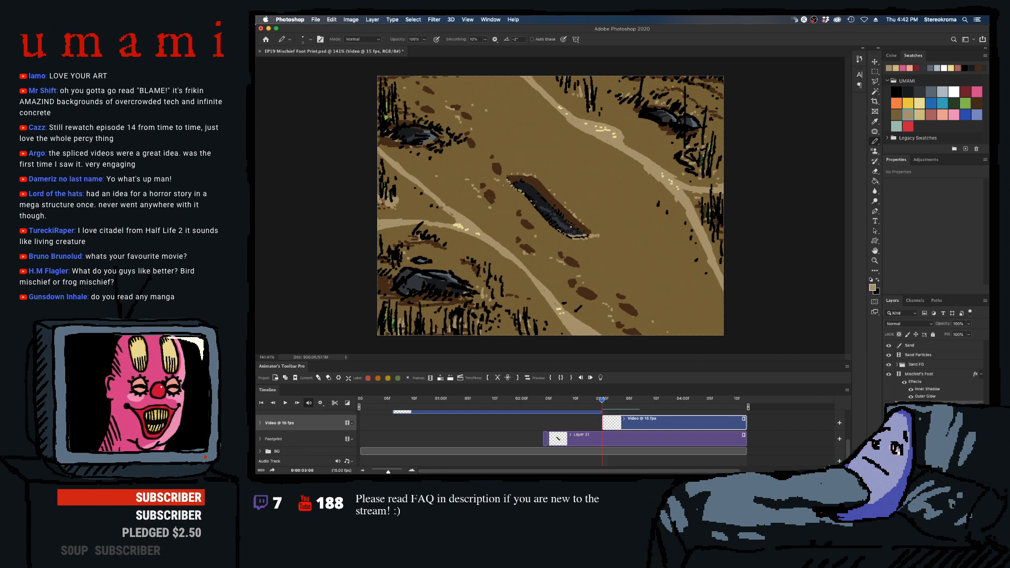
key("Right")
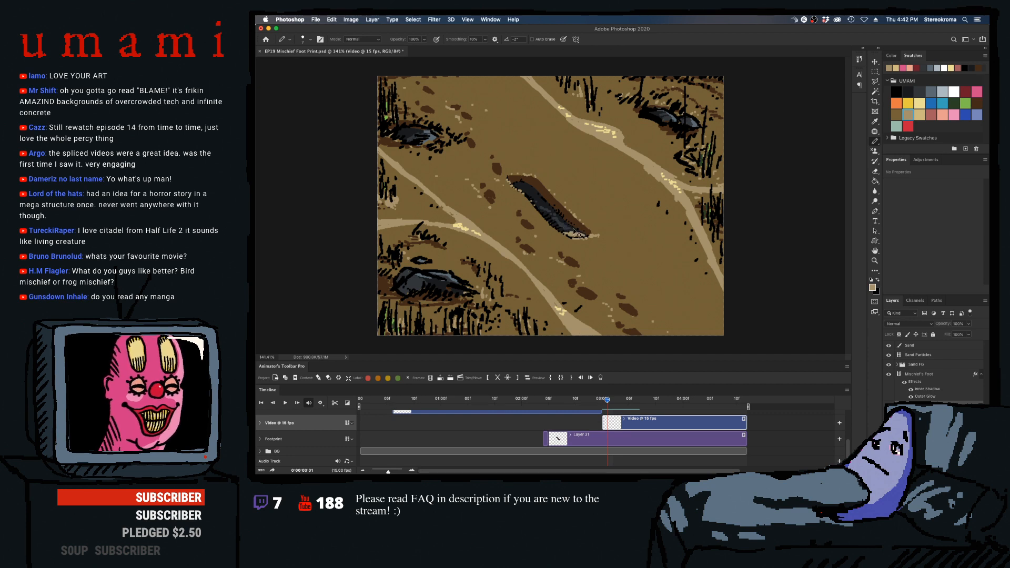
key("Right")
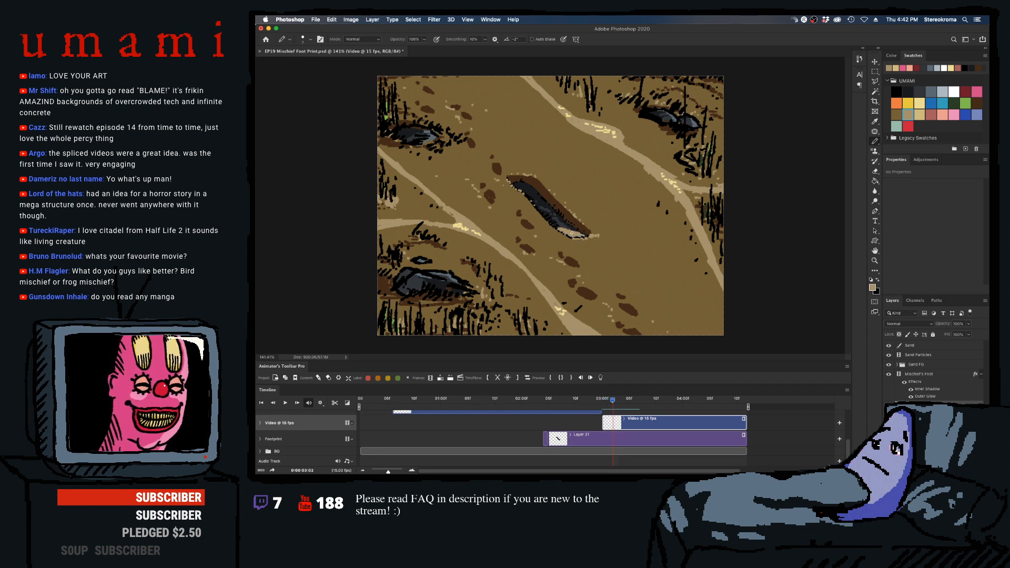
key("Right")
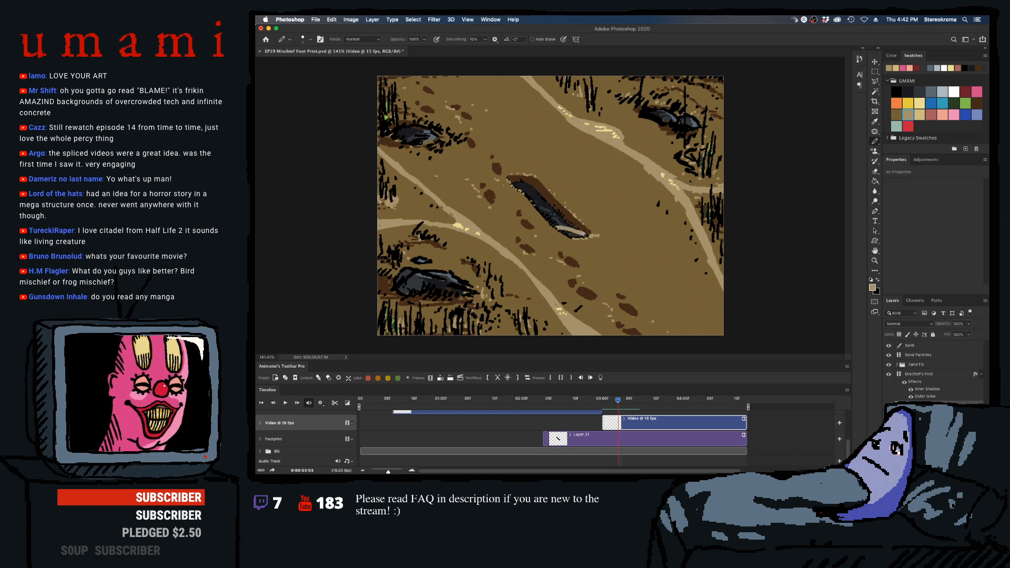
key("Left")
key("Left")
key("Left")
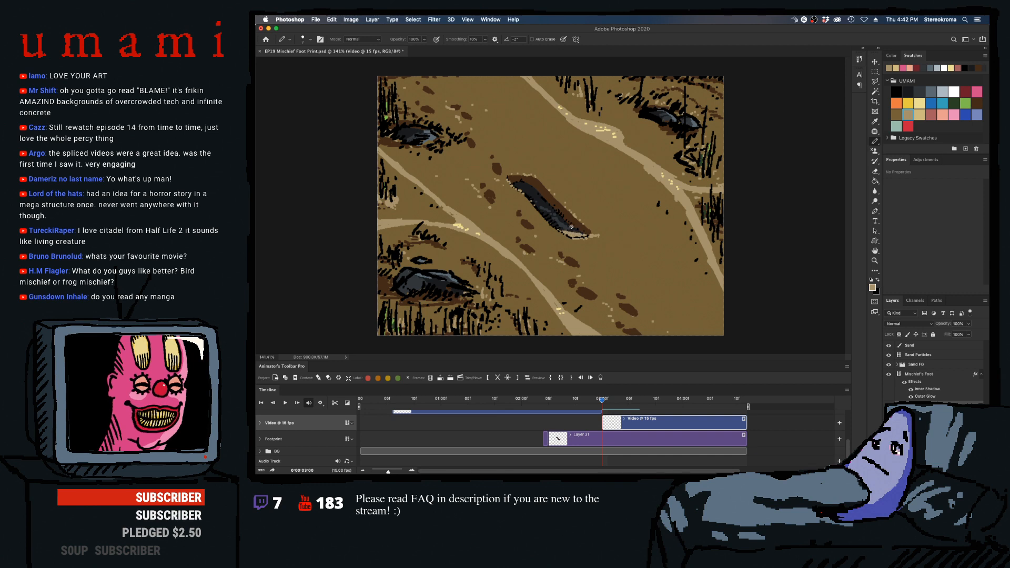
- Paint progressively more tan sand over the footprint's toe end, frame by frame up to 03:06, and scrub back to 03:02
key("Right")
key("Right")
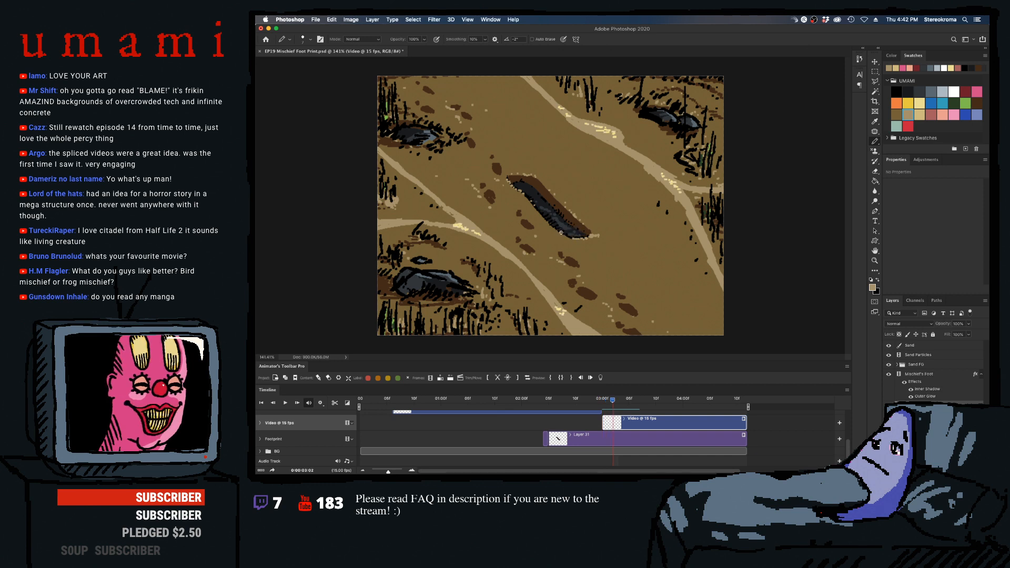
key("Right")
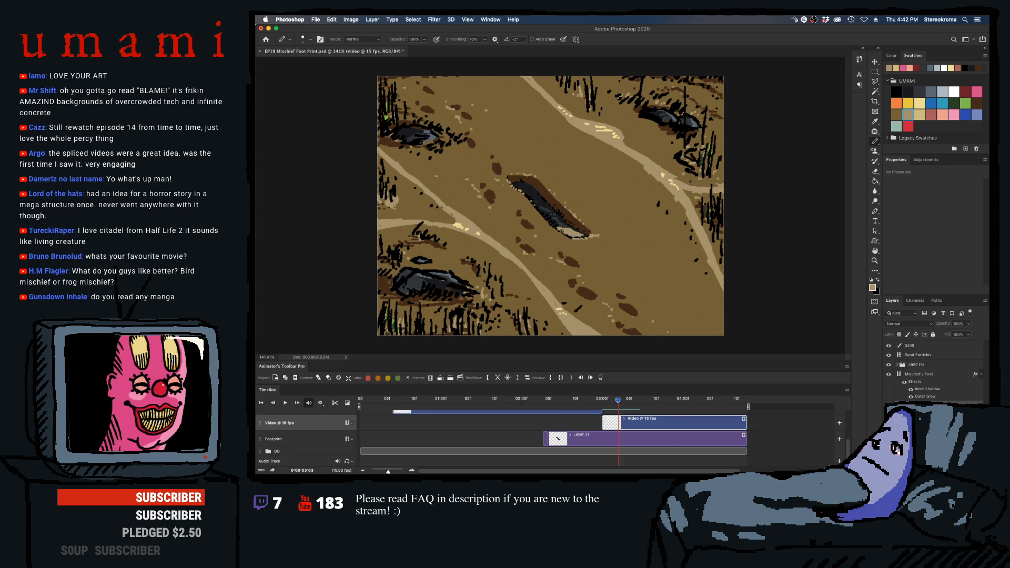
key("Right")
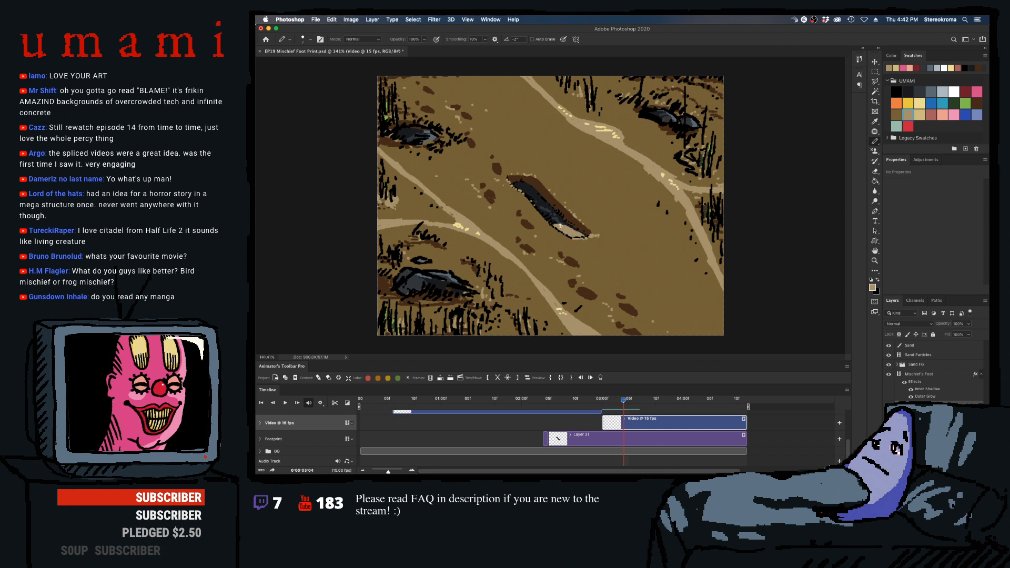
key("Right")
key("Right")
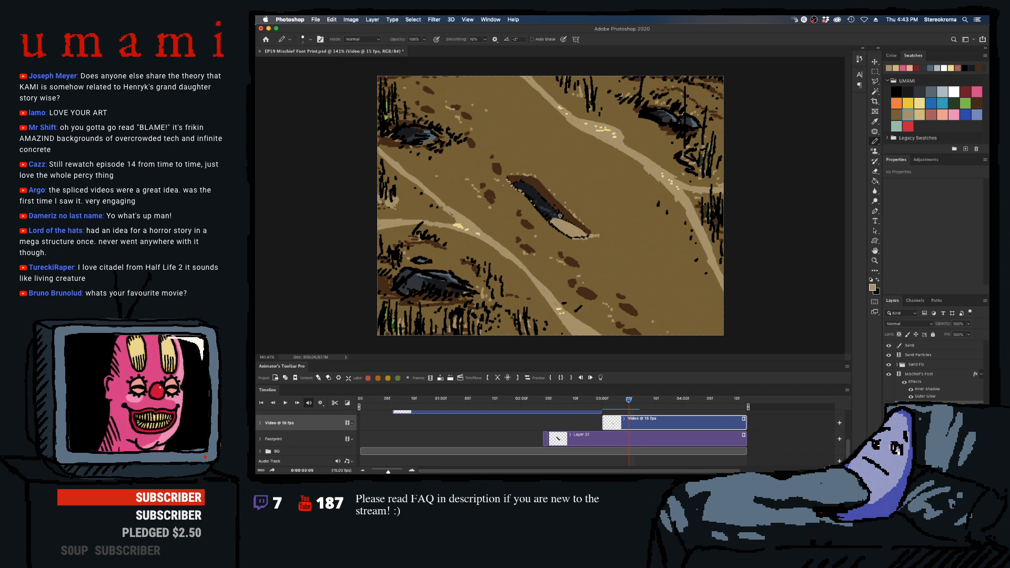
key("Right")
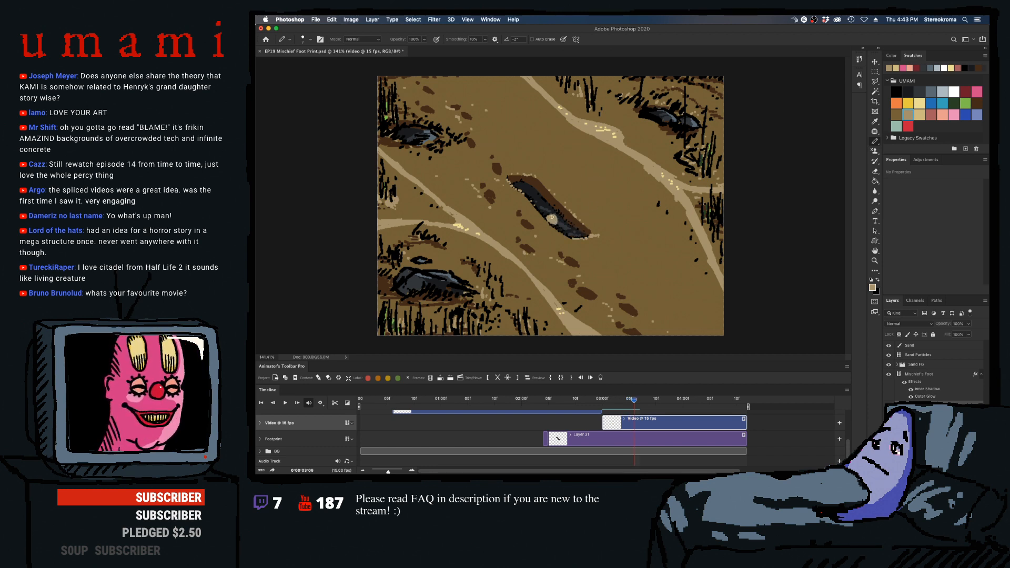
mouse_move(551, 218)
left_mouse_down()
mouse_move(582, 232)
mouse_move(551, 223)
mouse_move(567, 234)
left_mouse_up()
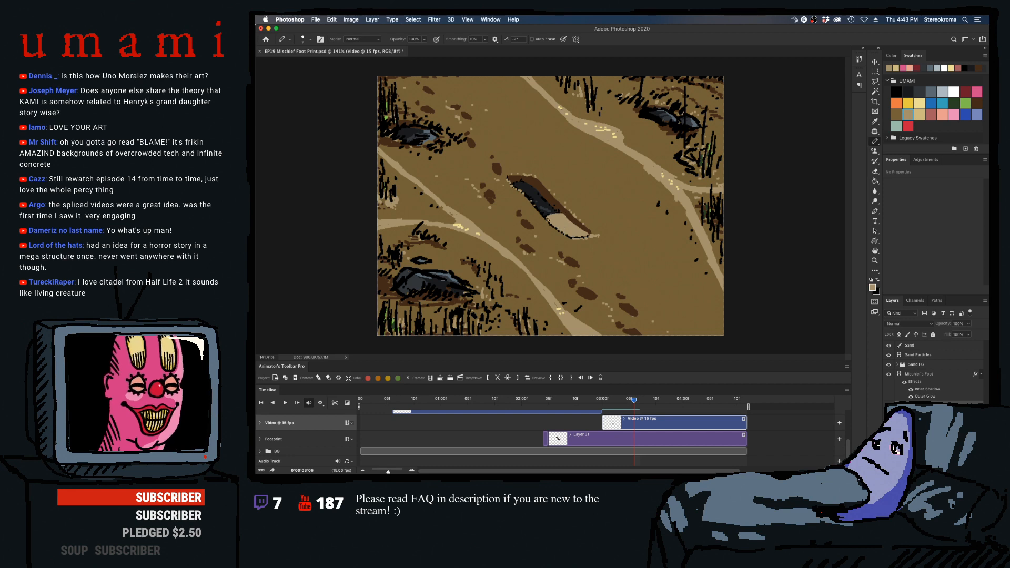
mouse_move(634, 404)
left_mouse_down()
mouse_move(589, 401)
mouse_move(634, 401)
mouse_move(591, 402)
mouse_move(633, 402)
mouse_move(616, 402)
left_mouse_up()
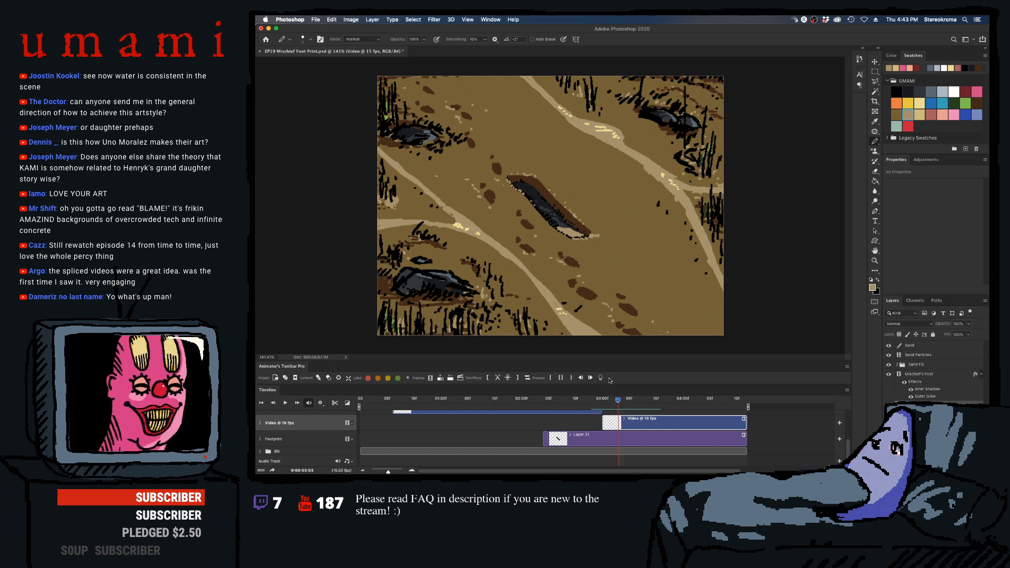
mouse_move(612, 402)
left_mouse_down()
mouse_move(599, 406)
mouse_move(626, 408)
mouse_move(612, 409)
left_mouse_up()
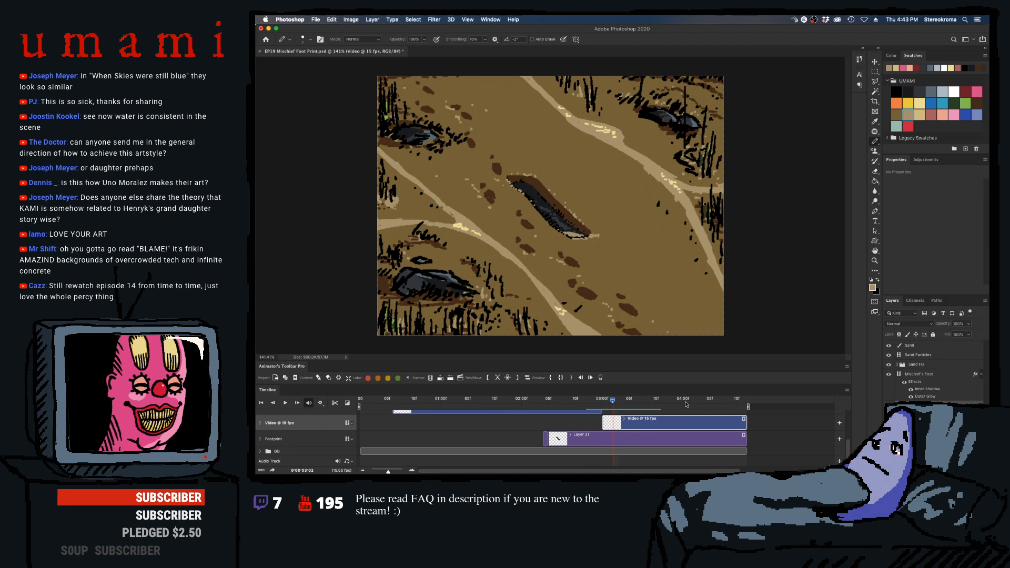
- Try slowing the sand video clip to 50% speed, play it back, and reopen the clip's speed setting to revert it
left_click(744, 418)
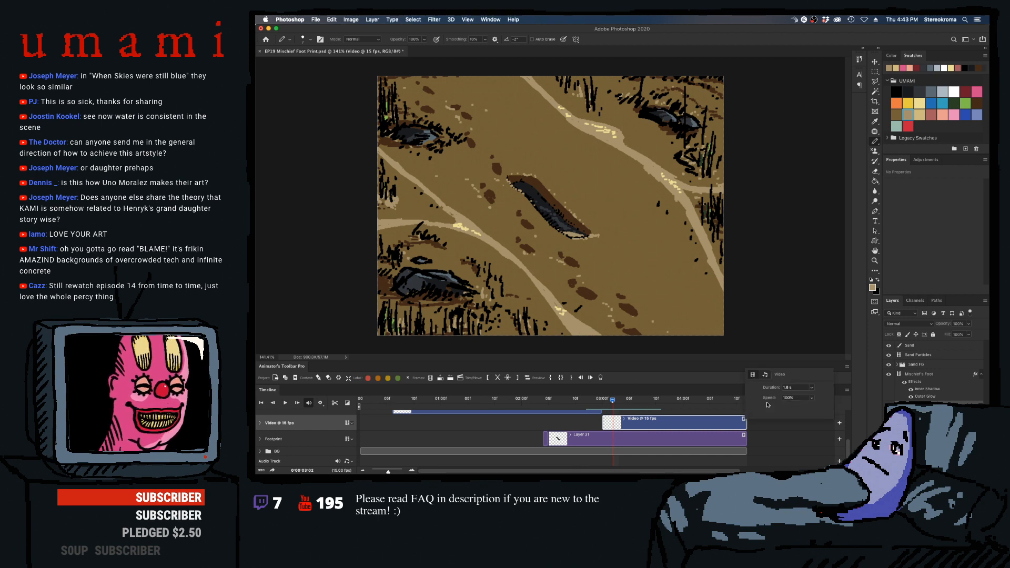
left_click(773, 401)
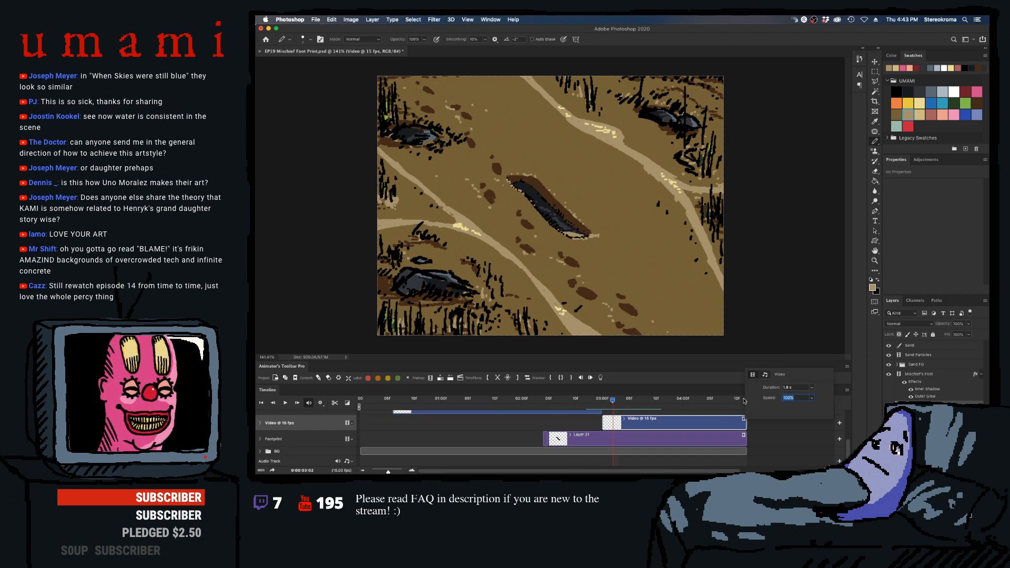
type("50")
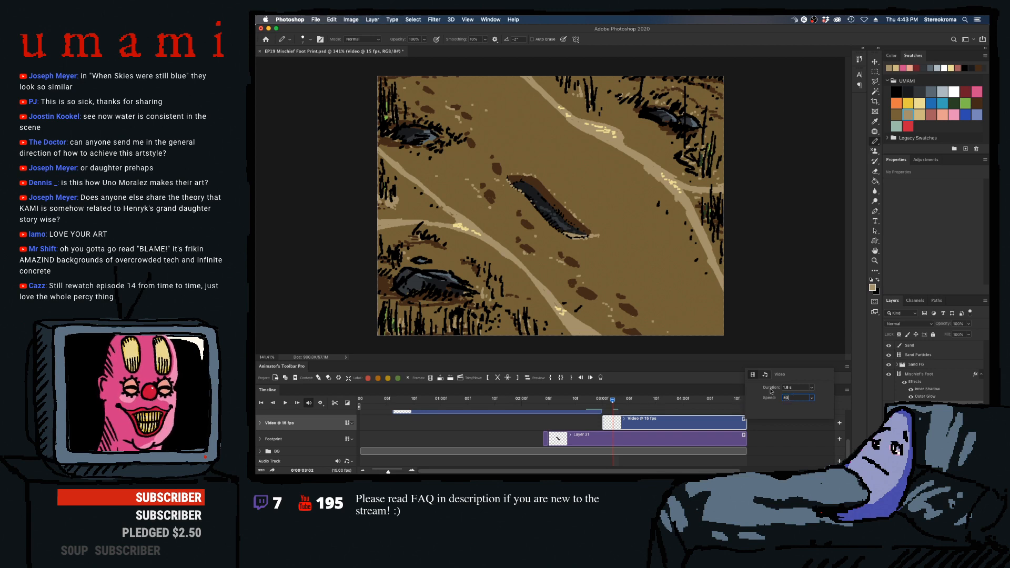
left_click(778, 430)
key("space")
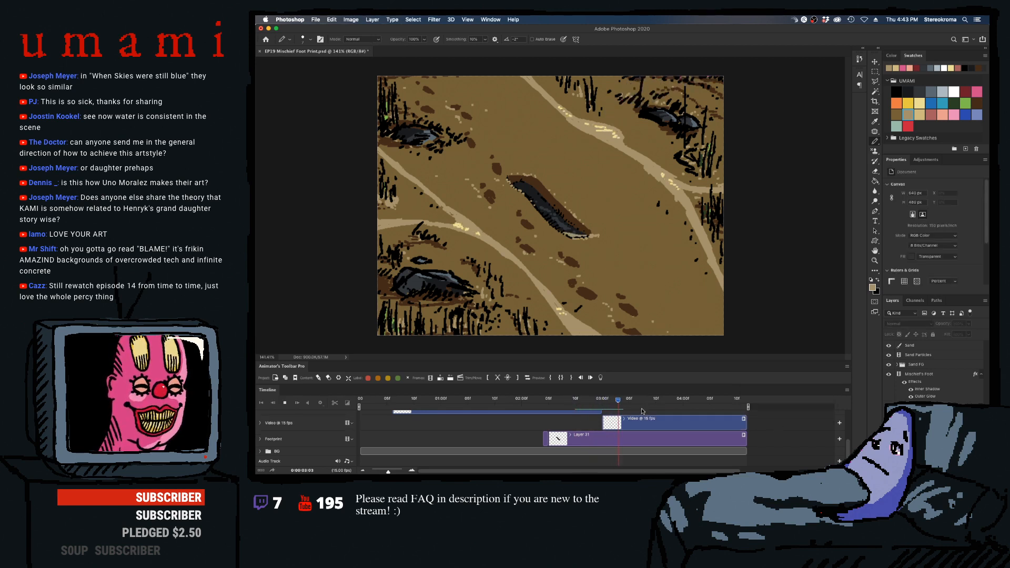
key("space")
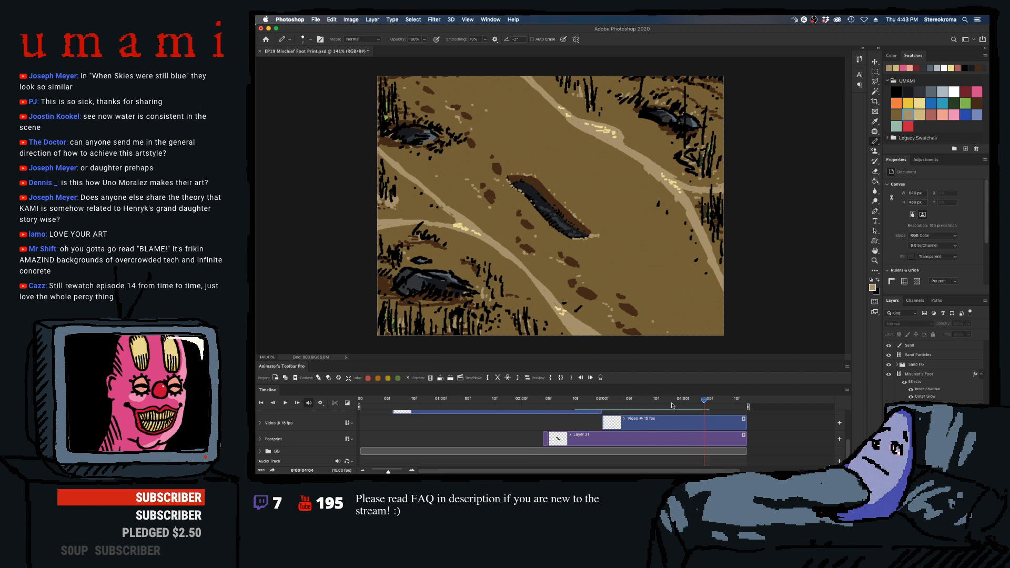
left_click(744, 420)
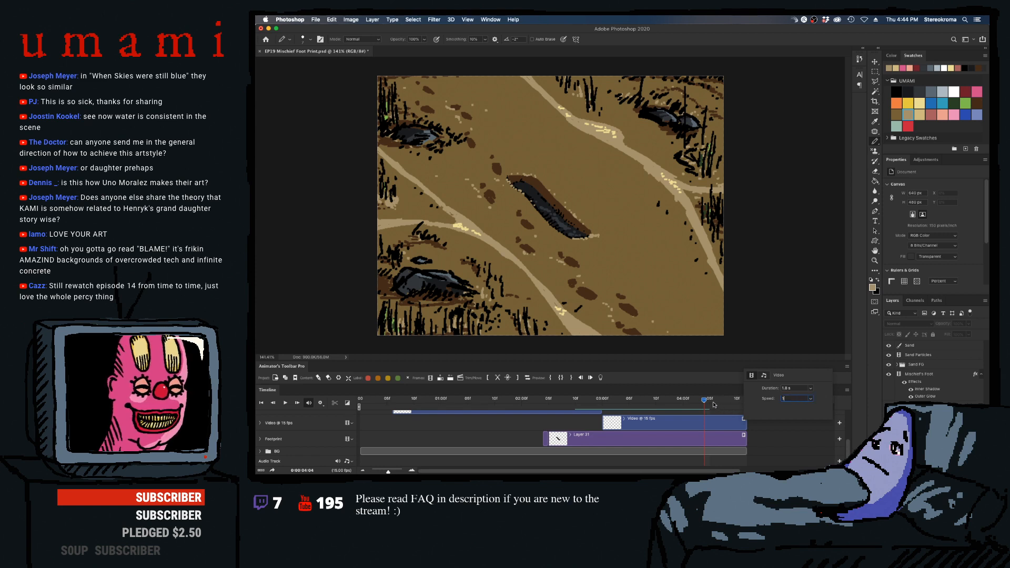
left_click(768, 426)
- Insert in-between frames into the sand clip at 03:03 and 03:05, and touch up the sand at the toe end
left_click_drag(702, 399, 614, 408)
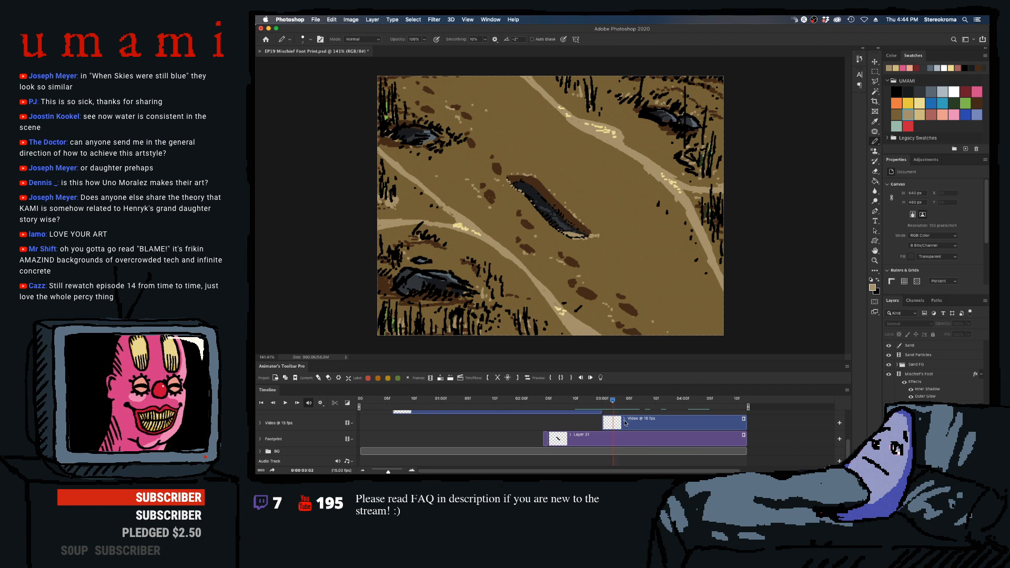
left_click(626, 423)
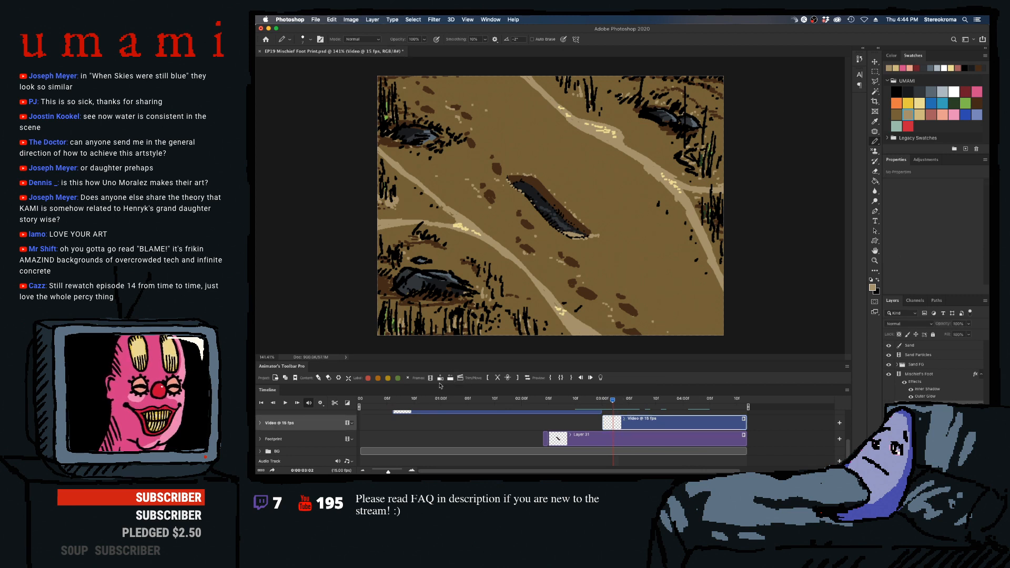
left_click(440, 378)
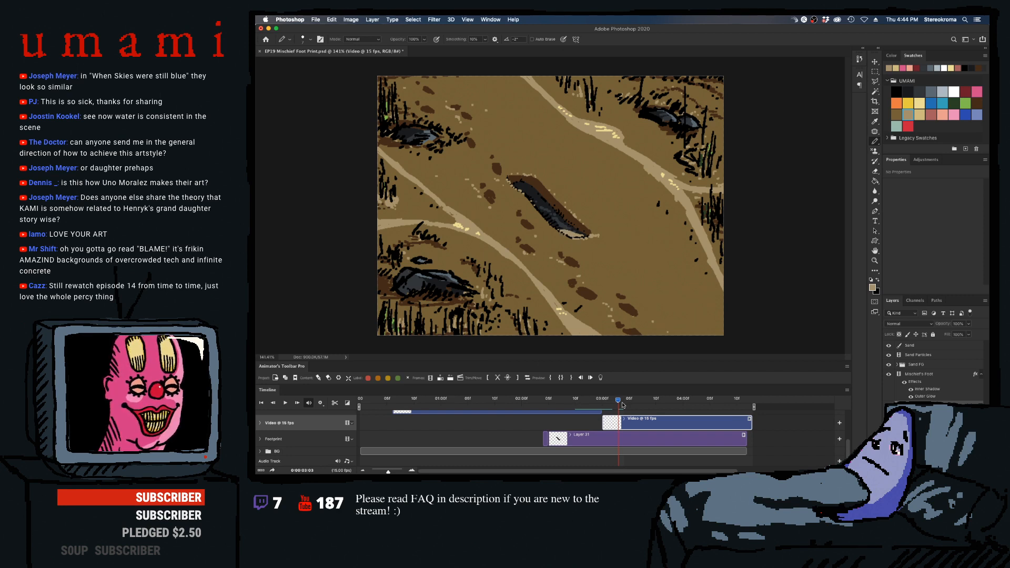
left_click(623, 403)
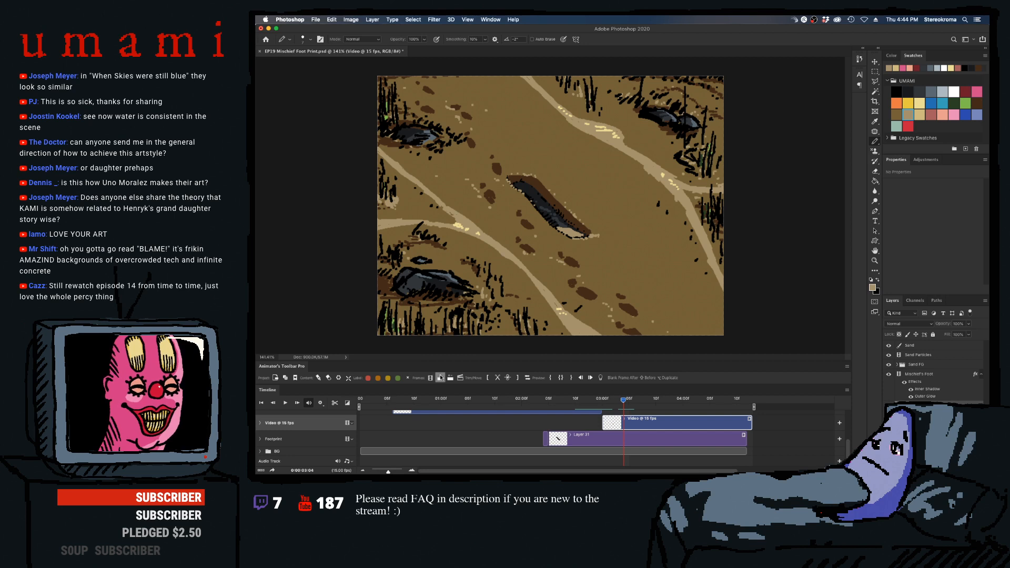
left_click(440, 378)
left_click_drag(556, 226, 564, 230)
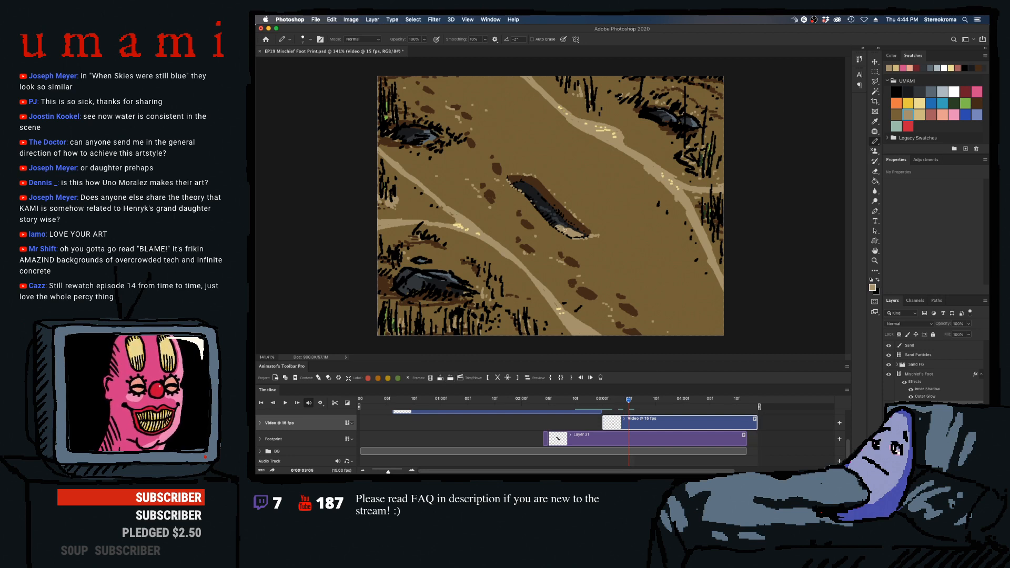
- Add in-between frames to the sand clip at 03:06 and 03:08, extending the sand's upper edge with the Pencil
left_click(440, 377)
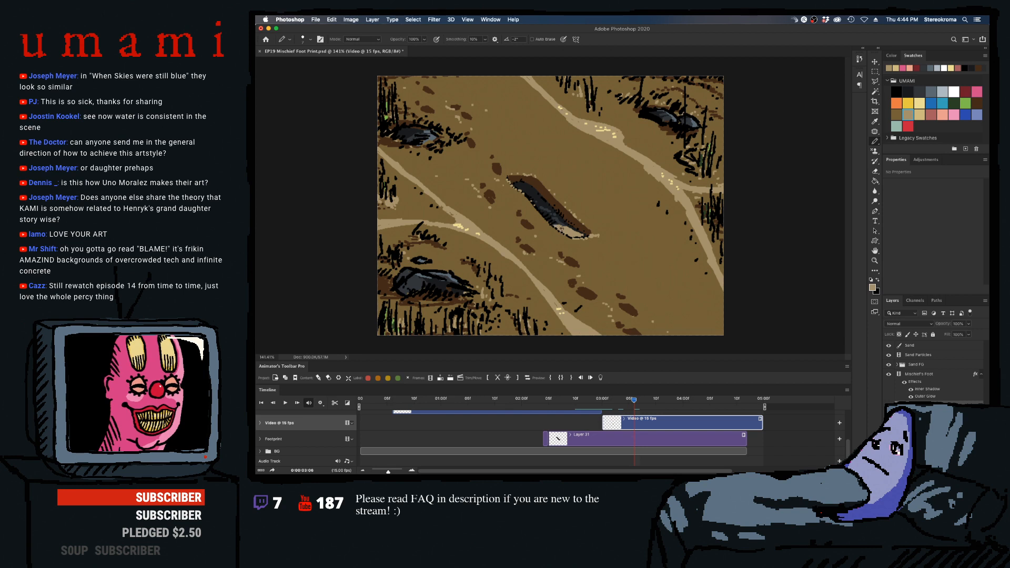
left_click_drag(561, 228, 569, 227)
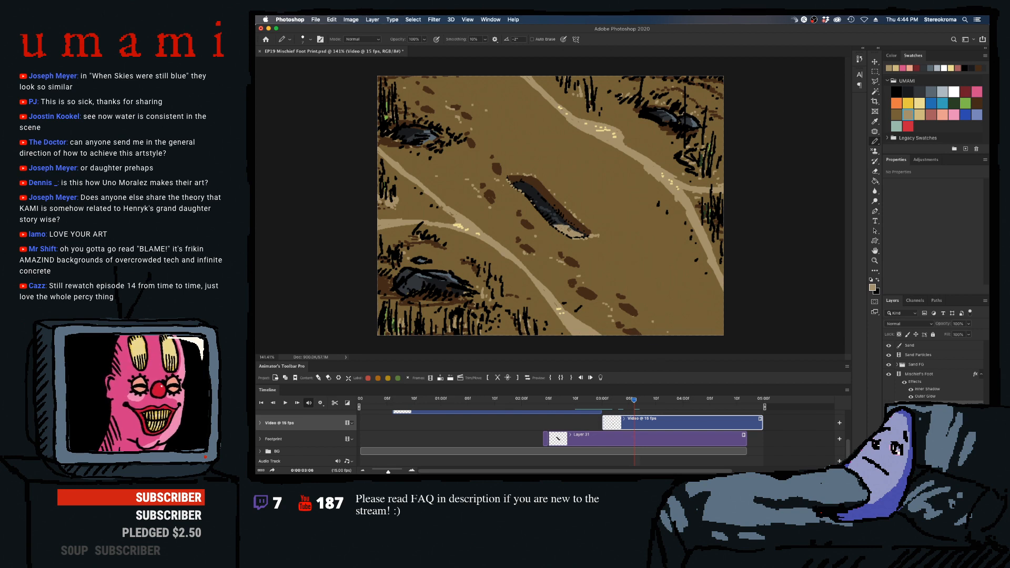
left_click_drag(634, 401, 640, 400)
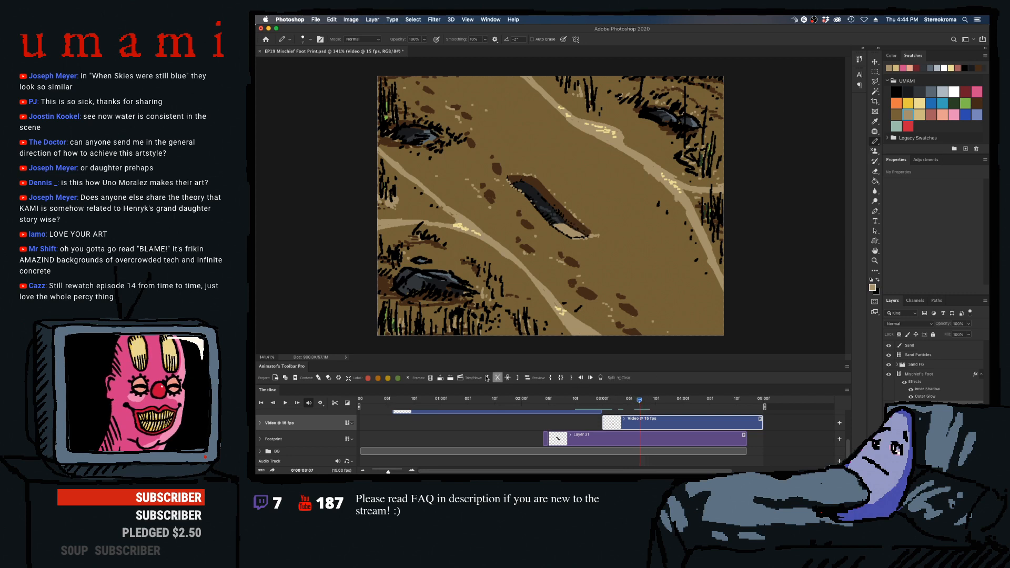
left_click(440, 378)
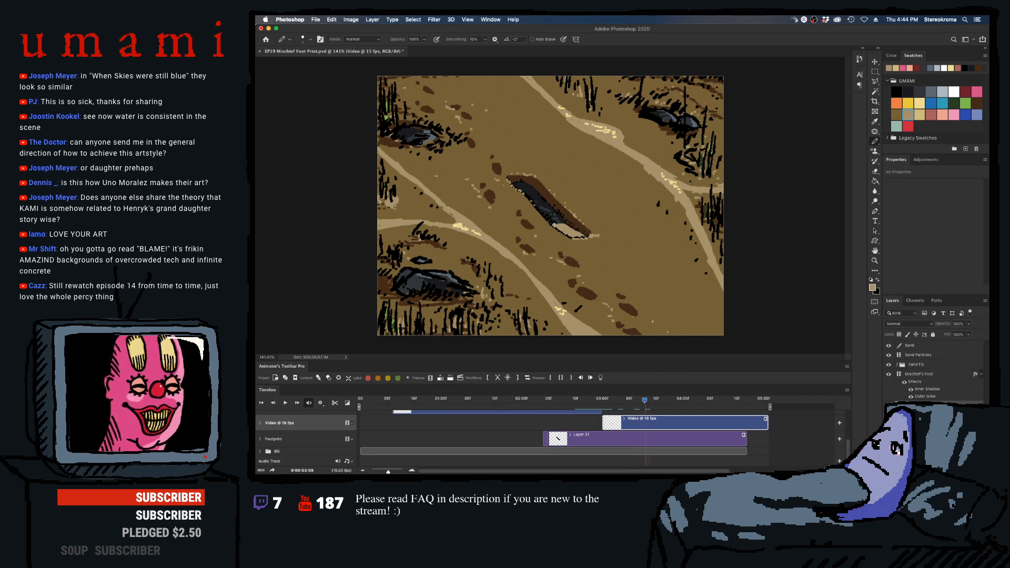
left_click_drag(554, 224, 583, 236)
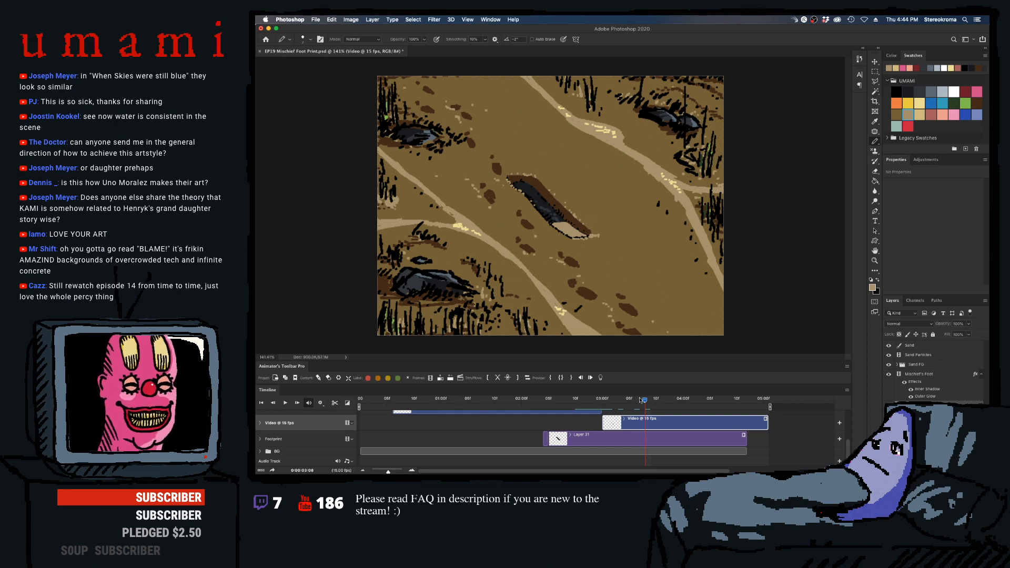
- Preview the sand fill, add frames after 03:10, and paint the sand farther up the footprint at 03:11 and 03:12
key("space")
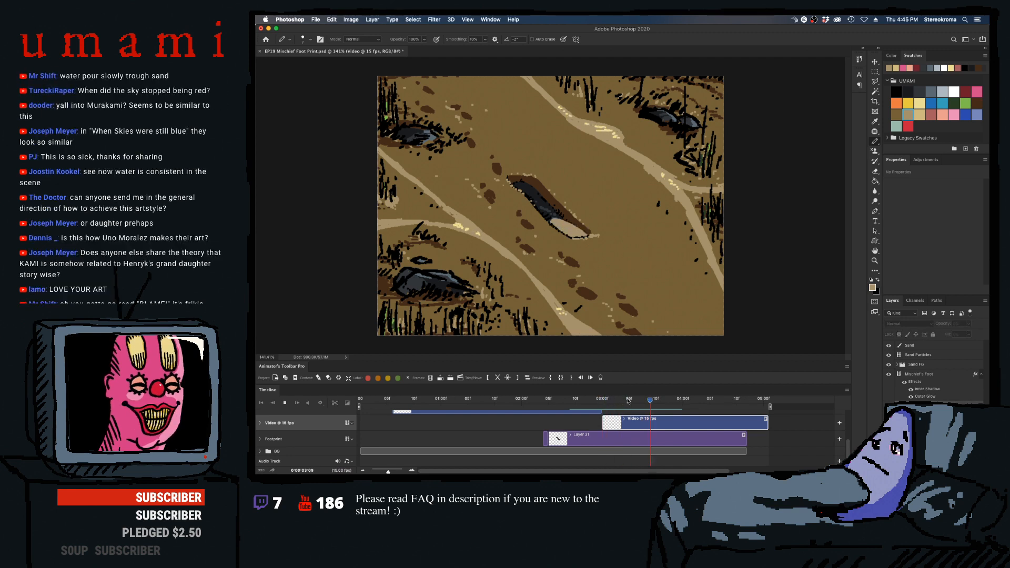
left_click_drag(627, 400, 658, 404)
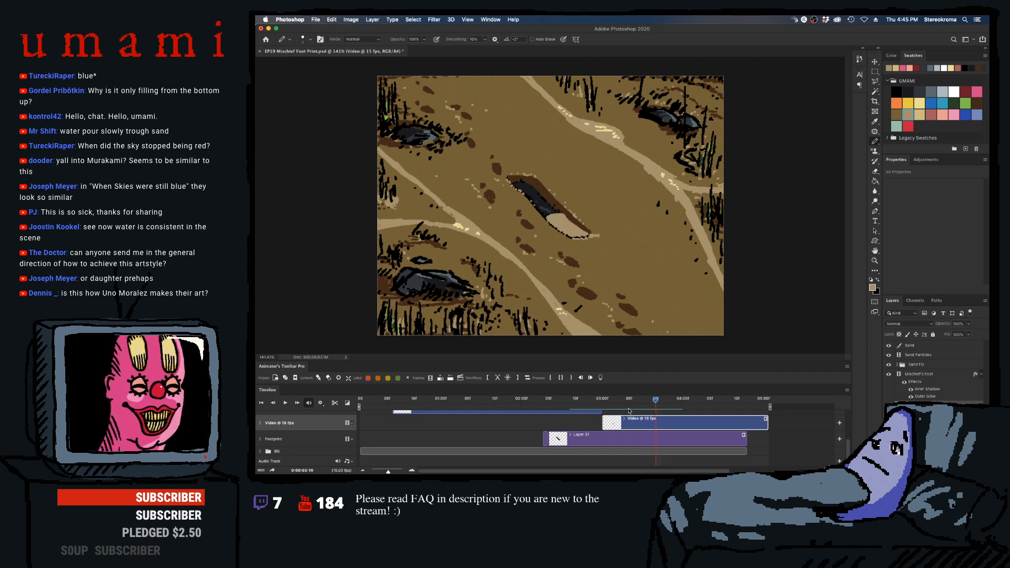
left_click_drag(655, 401, 655, 404)
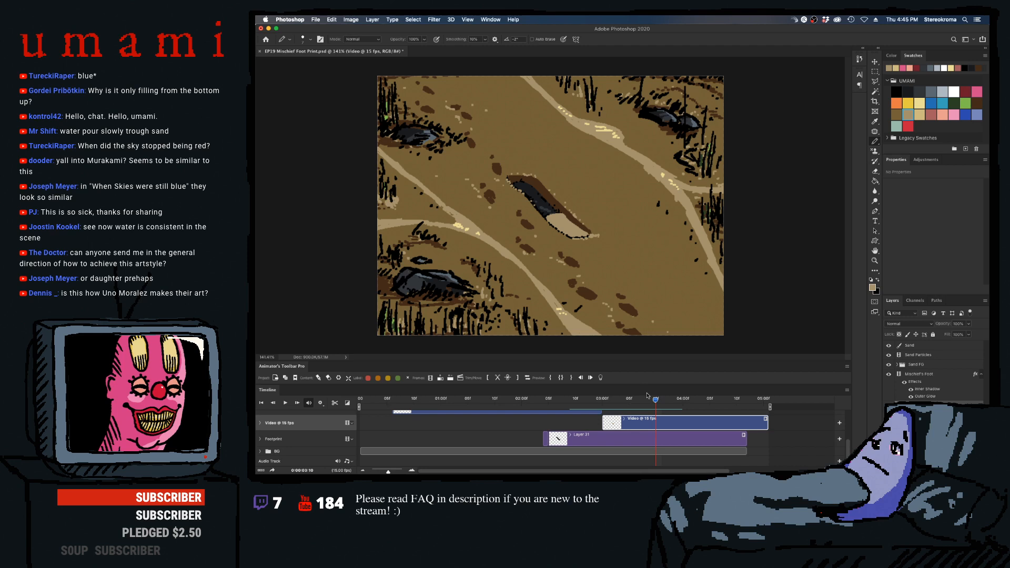
left_click(440, 378)
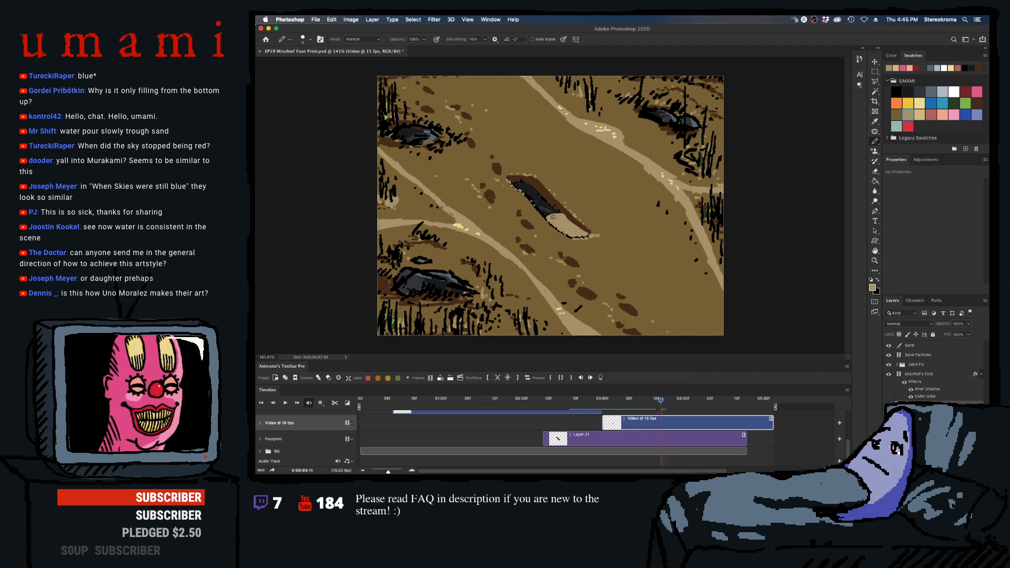
left_click_drag(543, 213, 559, 214)
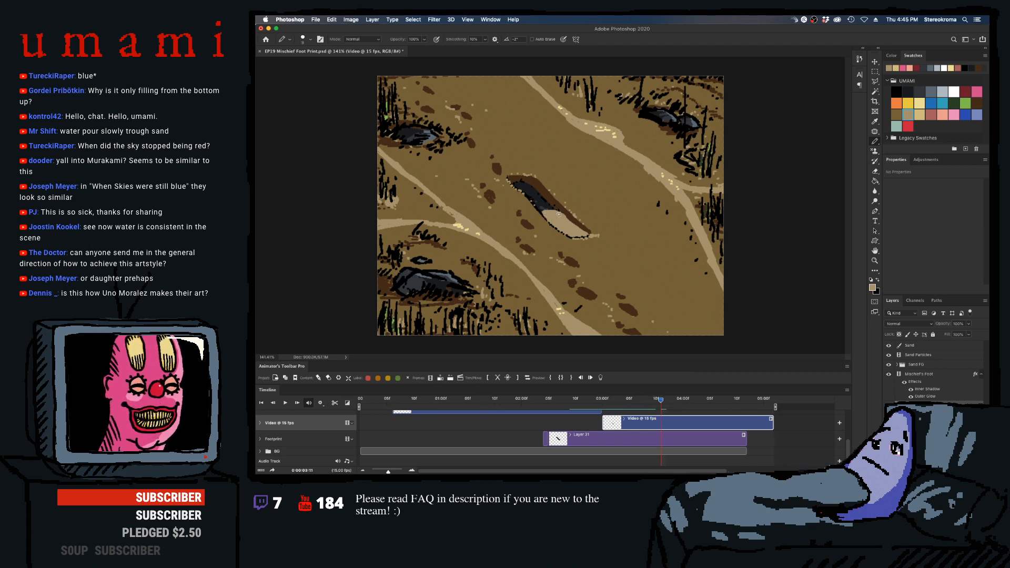
left_click(440, 377)
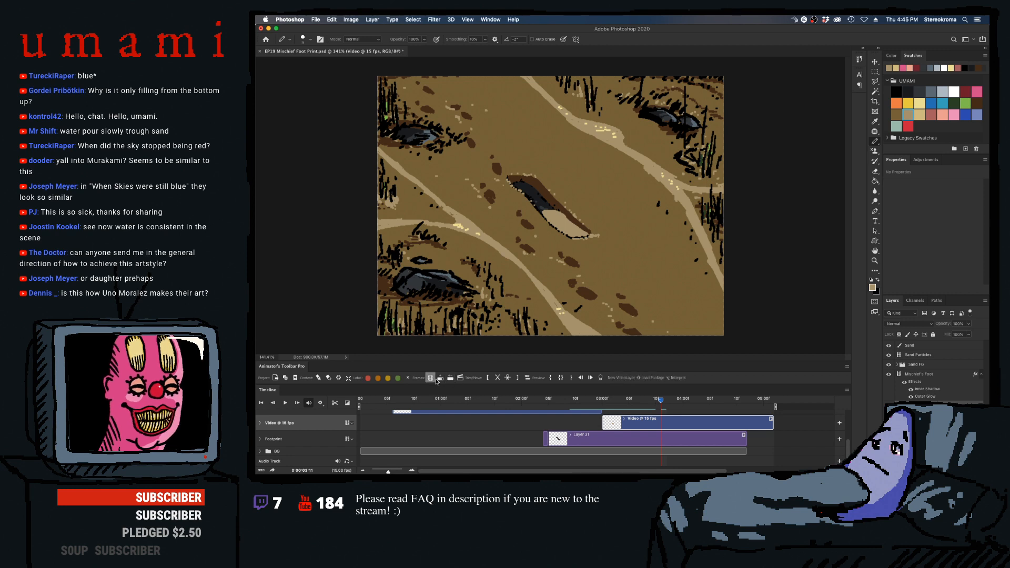
key("]")
left_click_drag(544, 212, 587, 233)
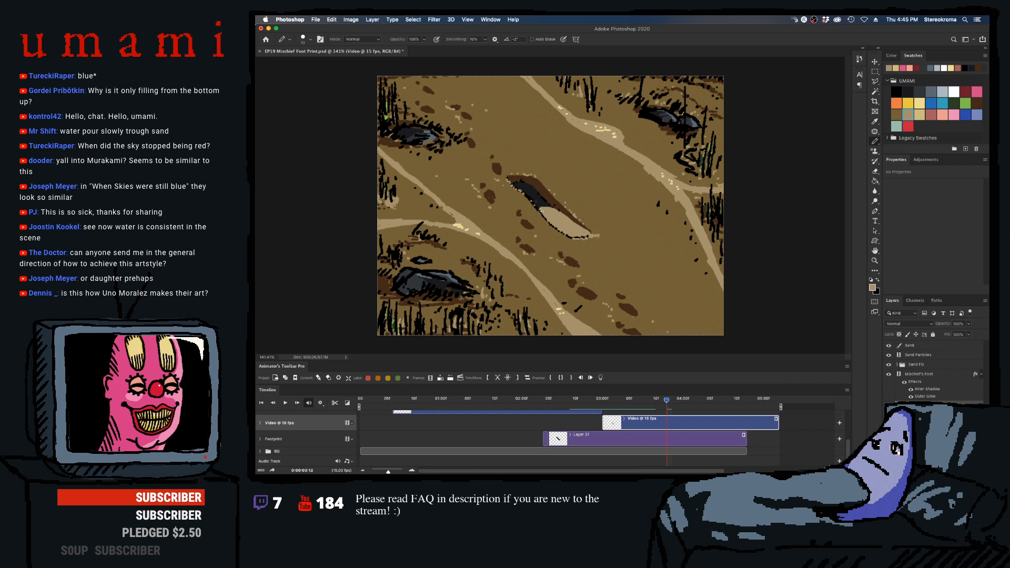
- Add frames 03:13, 03:14 and 04:00 to the sand clip and paint the sand toward the heel, adjusting the Pencil size
left_click(440, 378)
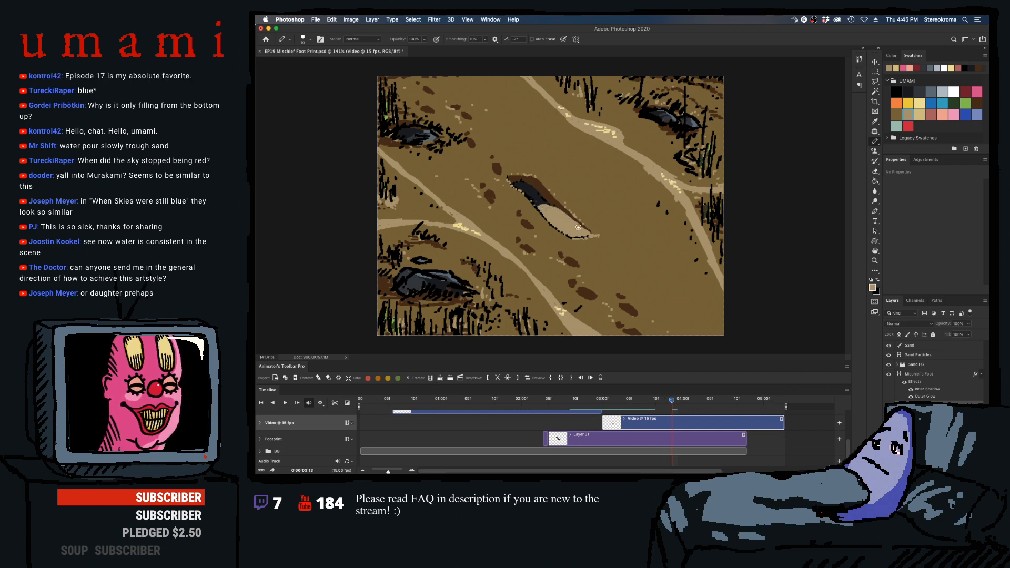
left_click(440, 378)
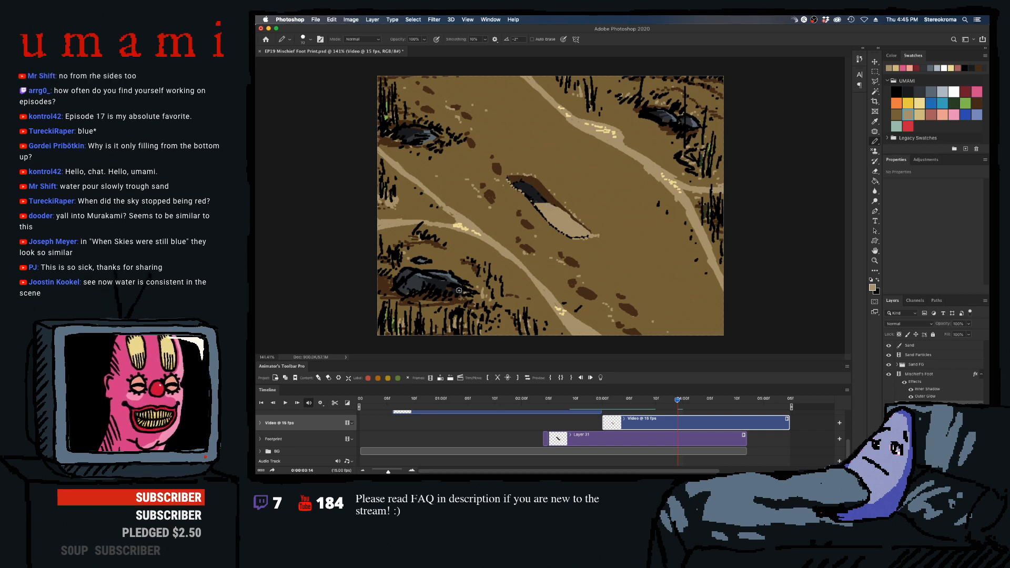
left_click(441, 377)
key("bracketright")
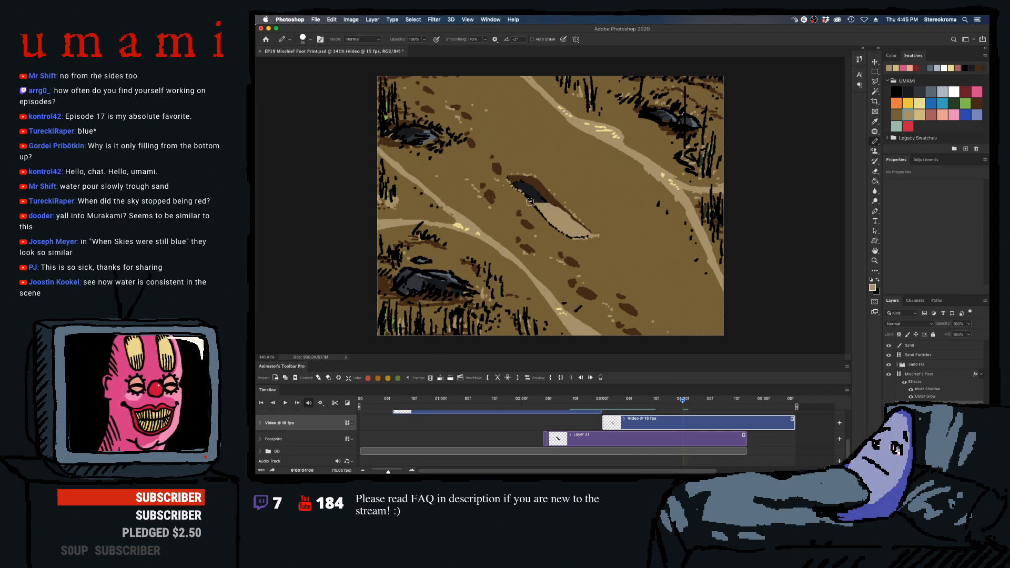
key("bracketleft")
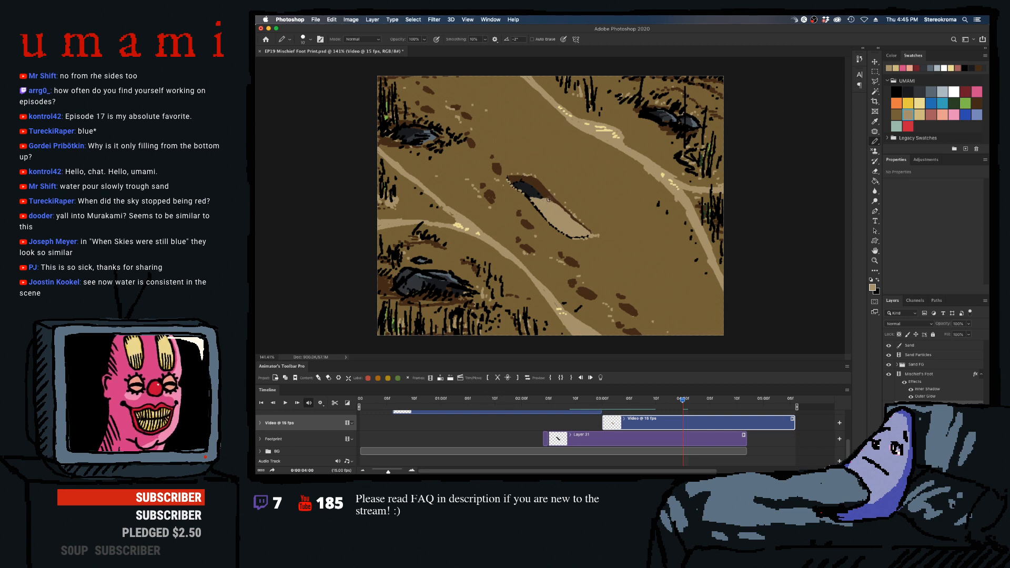
- Preview the sand fill, insert in-between frames after 03:14 and 04:01, and paint the sand farther toward the heel
left_click(646, 394)
key("space")
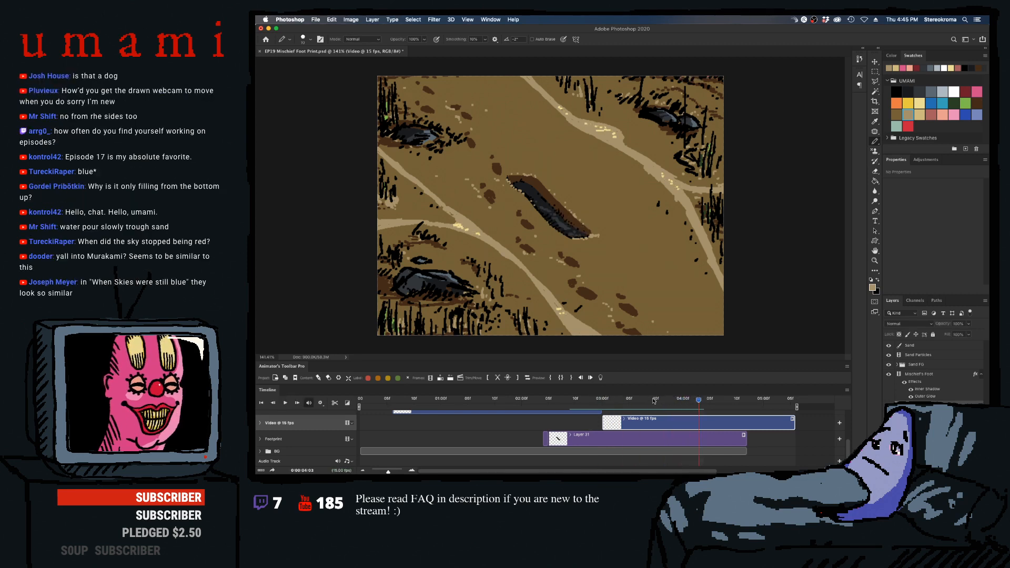
left_click(609, 399)
key("space")
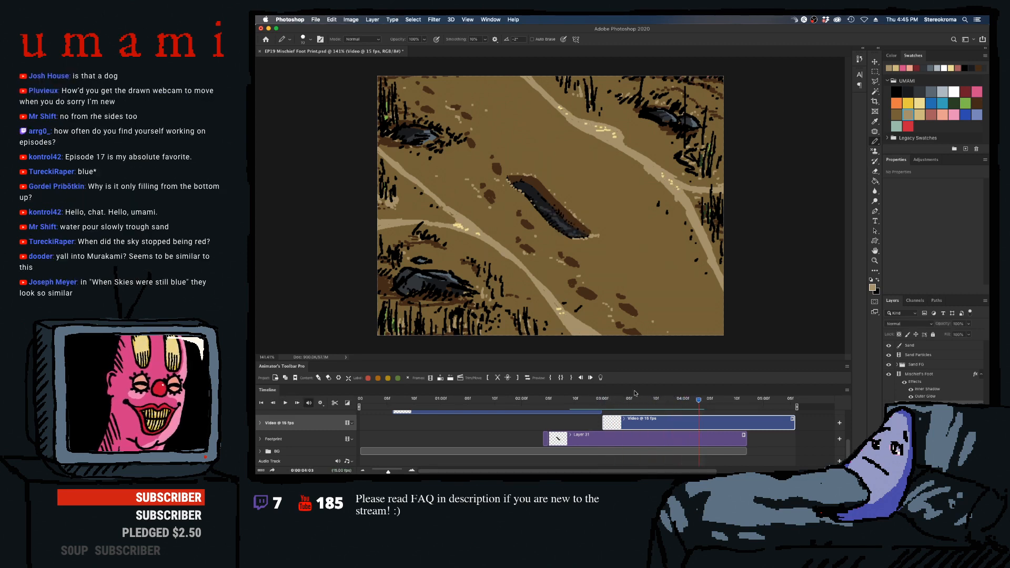
left_click(642, 400)
left_click_drag(642, 406, 678, 403)
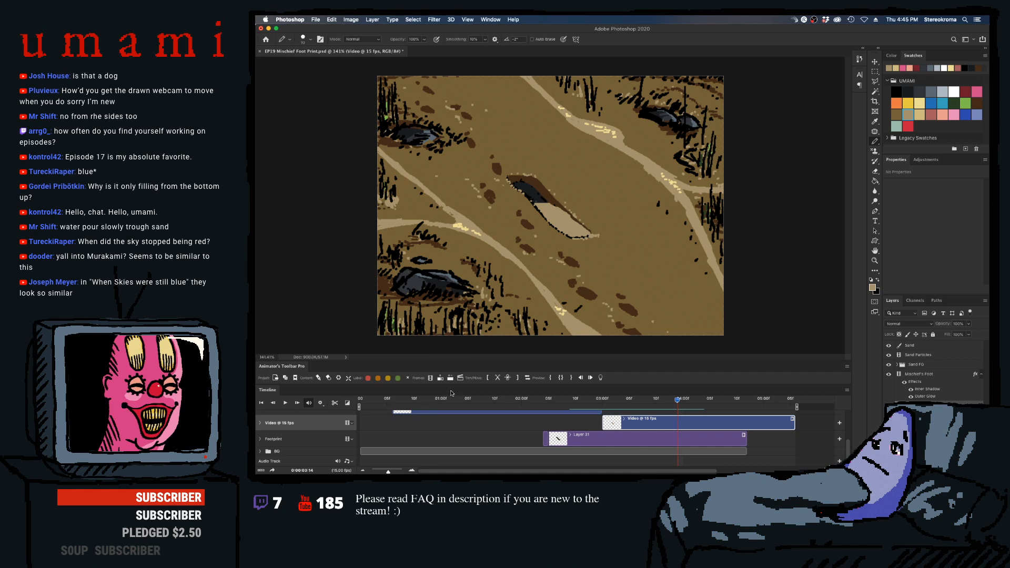
left_click(440, 378)
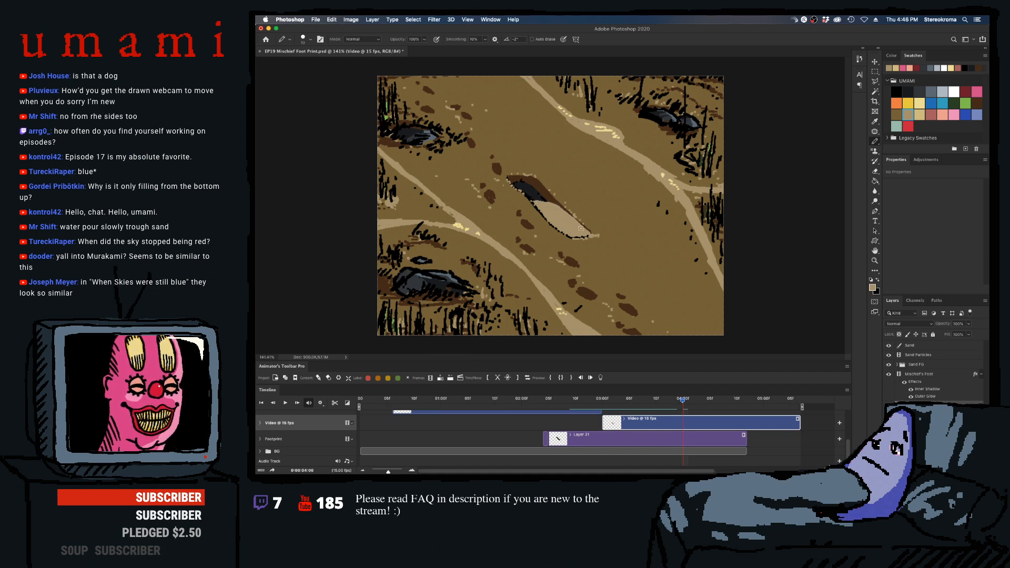
left_click(687, 402)
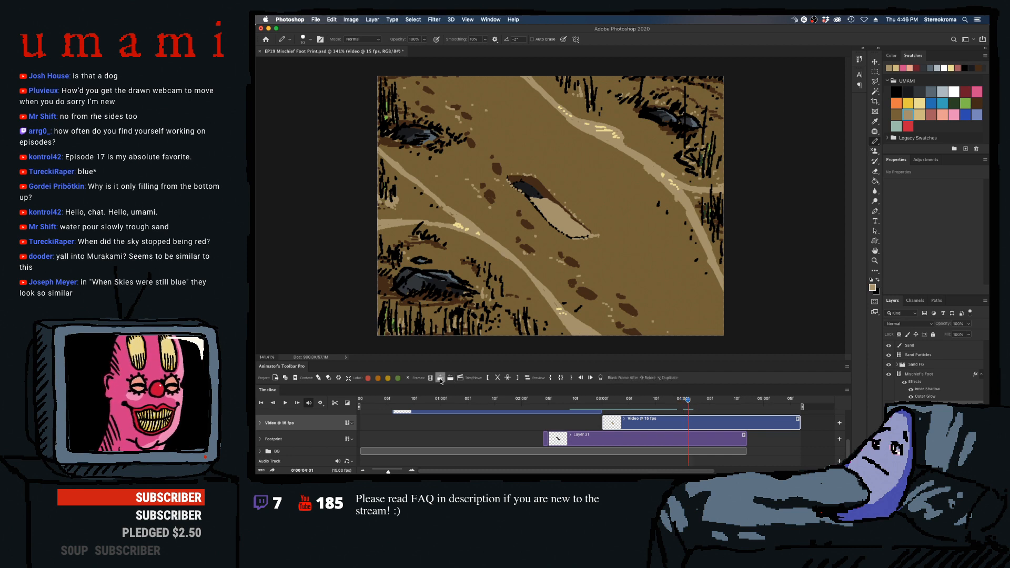
left_click(440, 379)
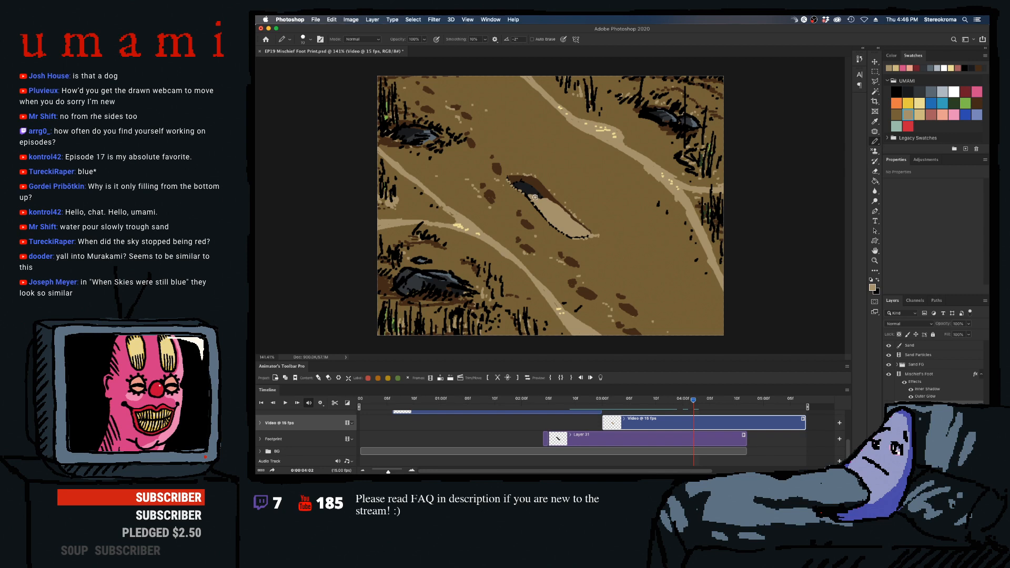
left_click_drag(534, 197, 544, 198)
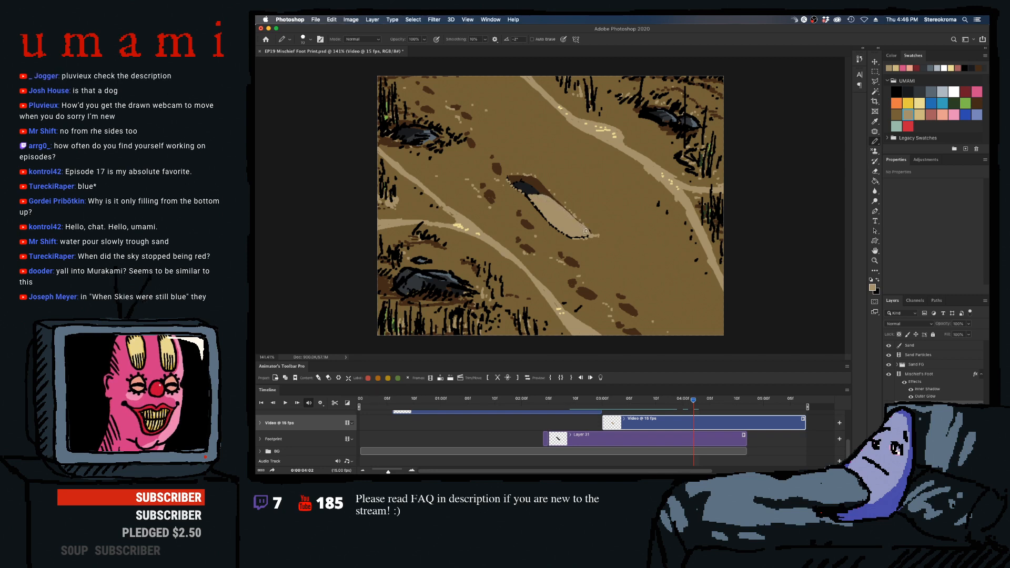
- Add frames 04:03 through 04:07 to the sand clip, painting the sand up to the heel until the footprint is full
left_click(431, 379)
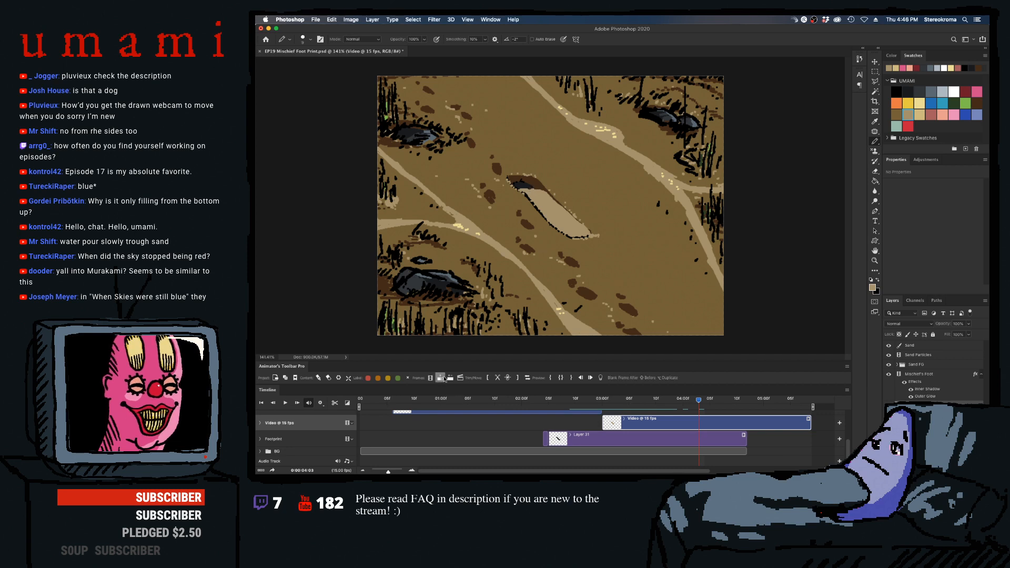
left_click(441, 378)
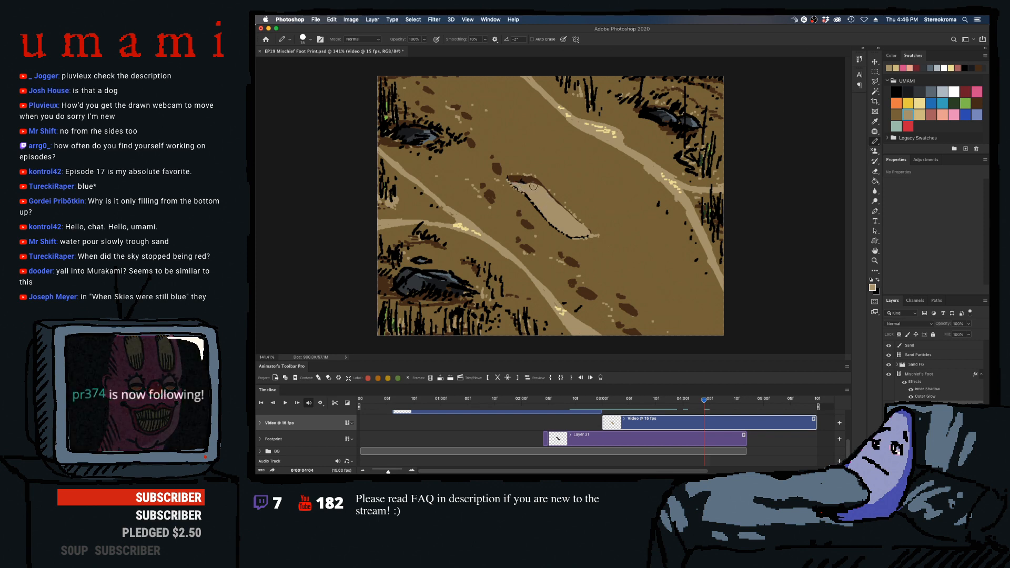
left_click(441, 379)
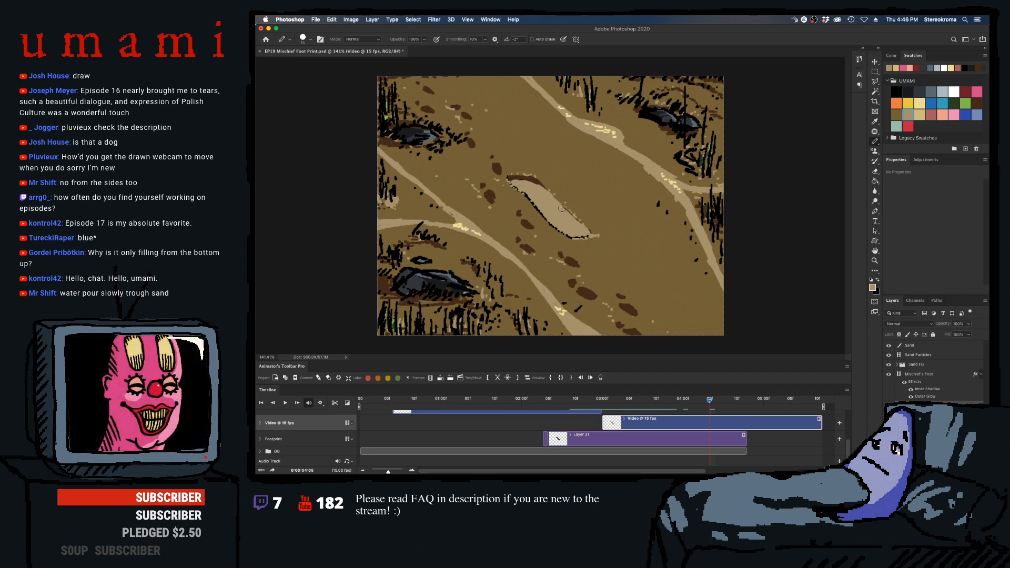
left_click(441, 379)
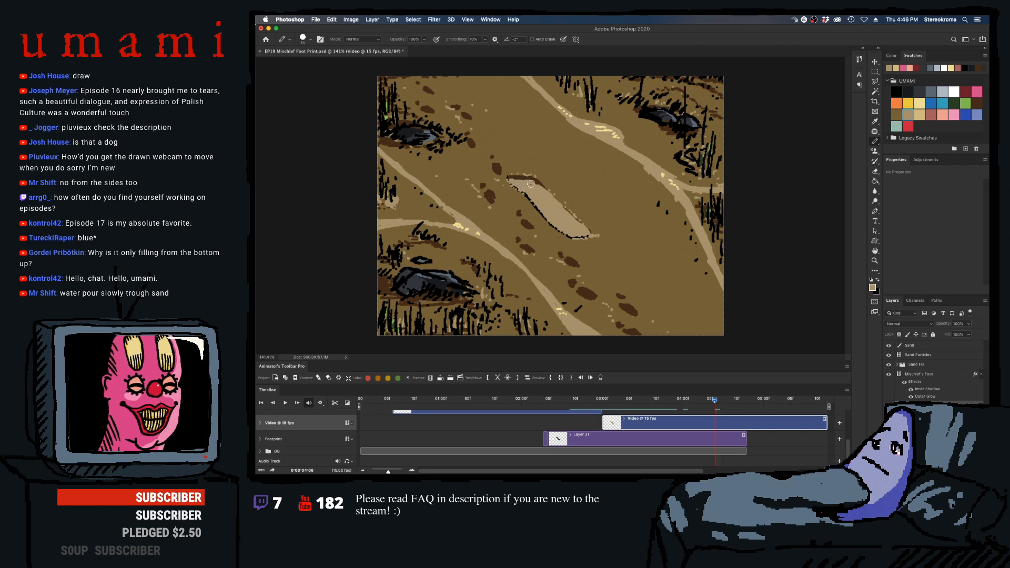
left_click(441, 379)
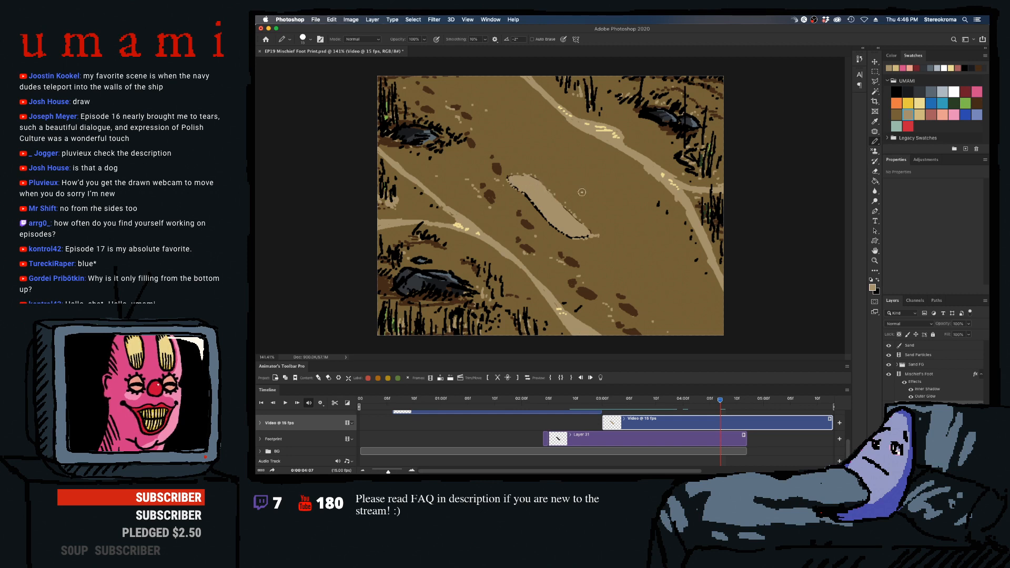
- Extend the sand clip with more filled-footprint frames up to 04:11 and preview the whole fill
left_click(441, 377)
left_click(441, 378)
left_click(440, 377)
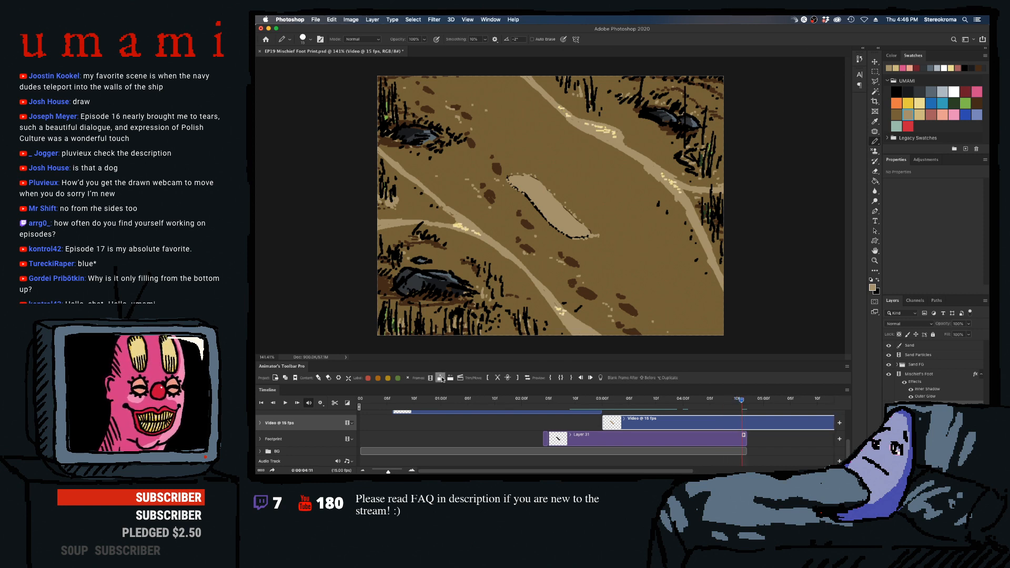
left_click_drag(741, 400, 556, 392)
key("space")
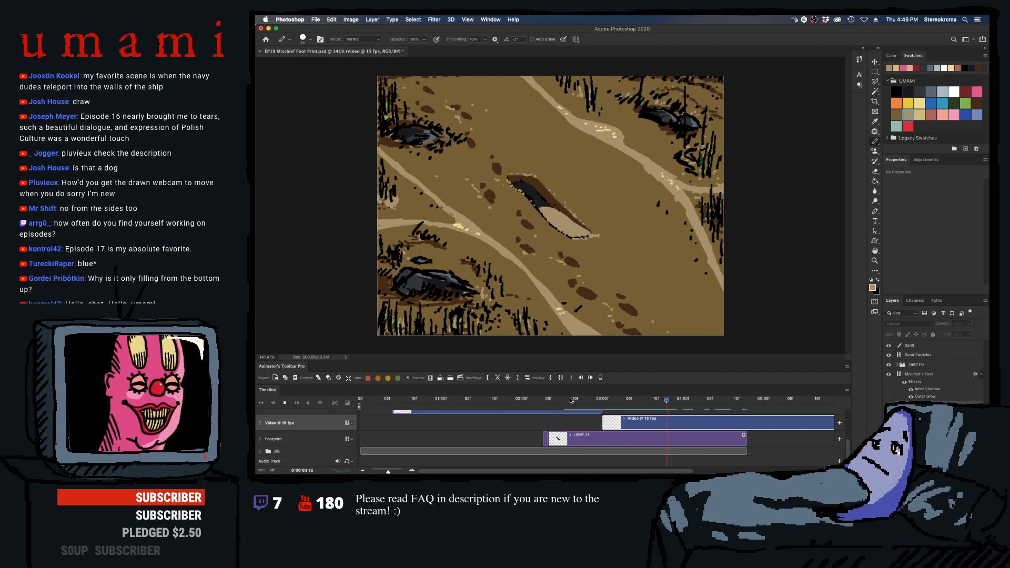
- Split the sand clip at 04:12 and delete the part after the split
left_click(738, 401)
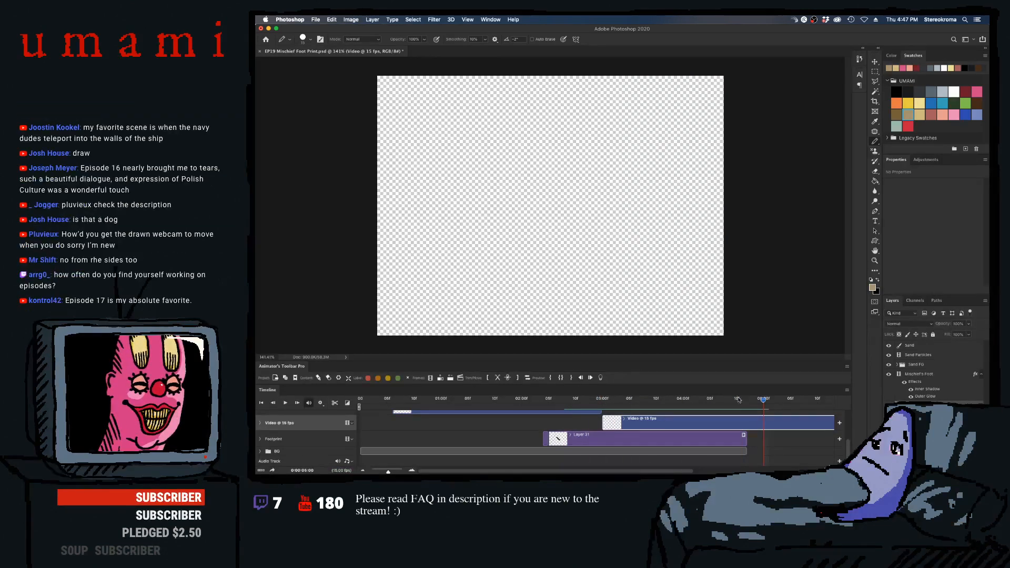
left_click_drag(738, 402, 746, 401)
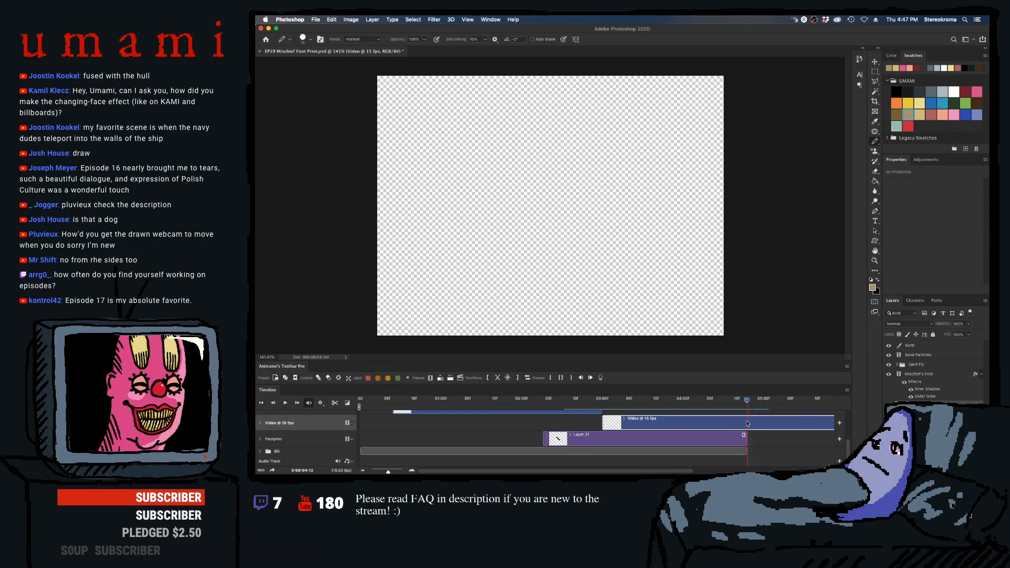
left_click(497, 378)
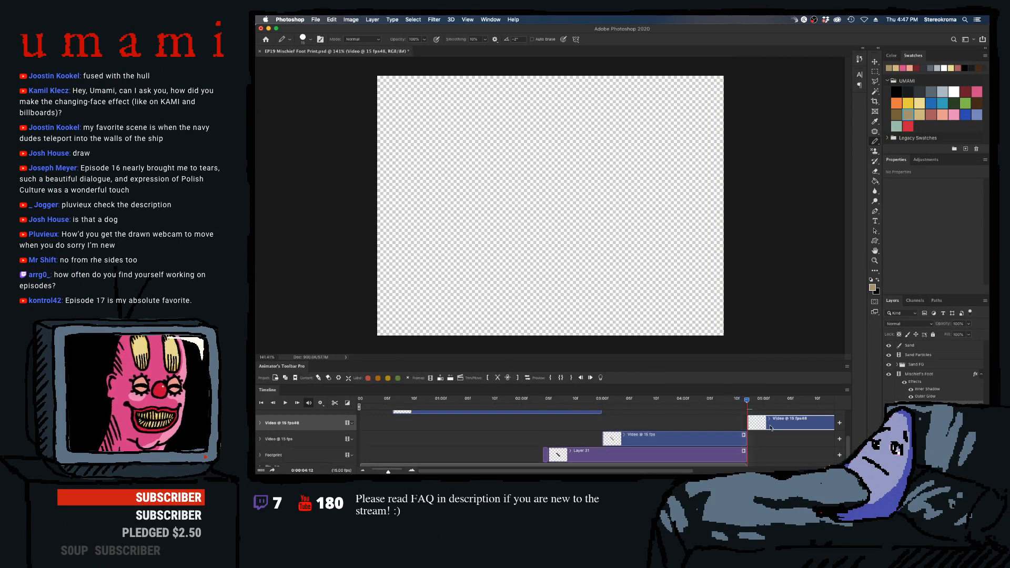
key("Delete")
- Reduce the Pencil size and refine the sand's edge around the heel and upper rim on frames 04:08 to 04:10
mouse_move(742, 401)
left_mouse_down()
mouse_move(700, 402)
mouse_move(740, 400)
mouse_move(725, 404)
left_mouse_up()
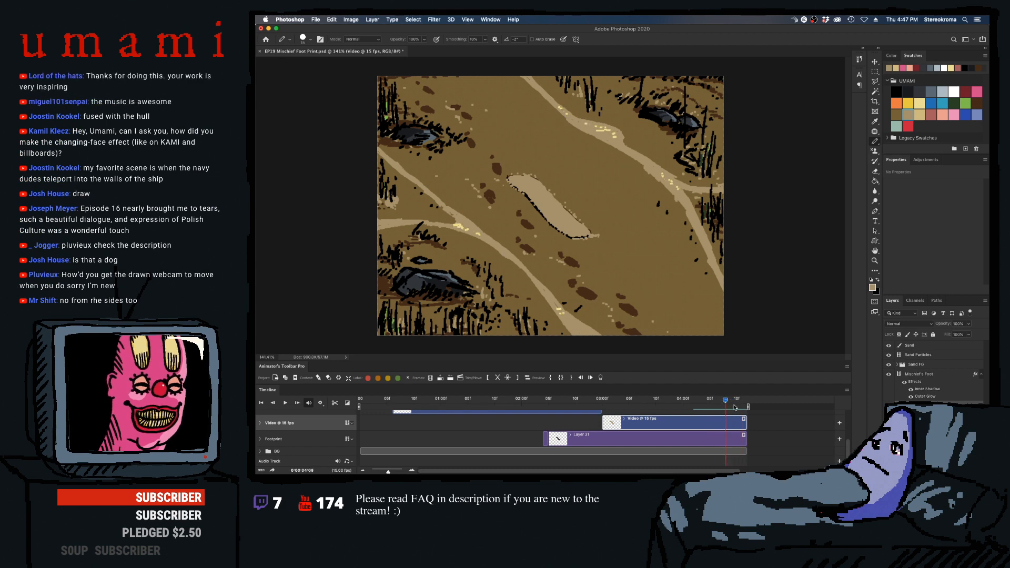
key("[")
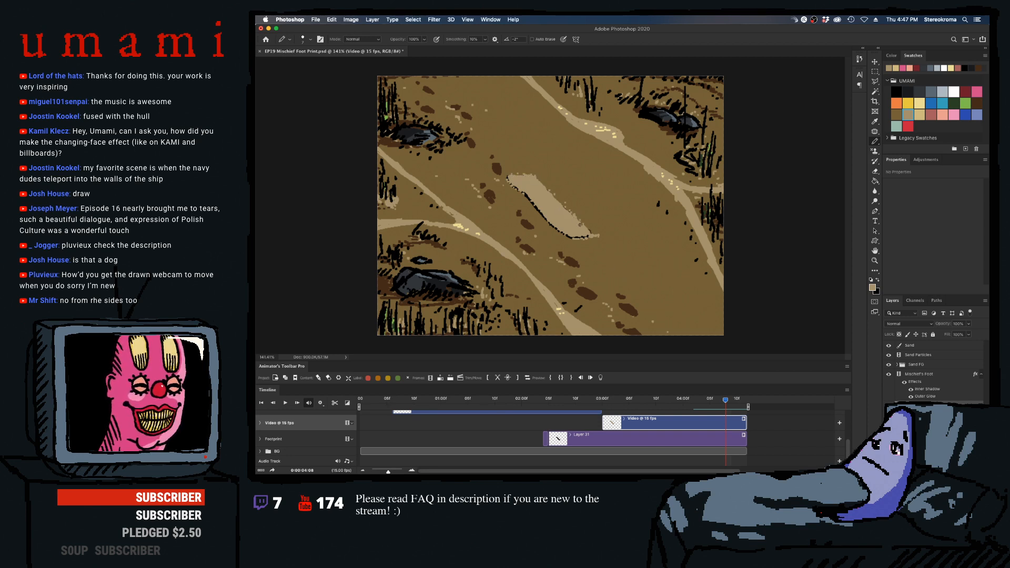
key("super+Right")
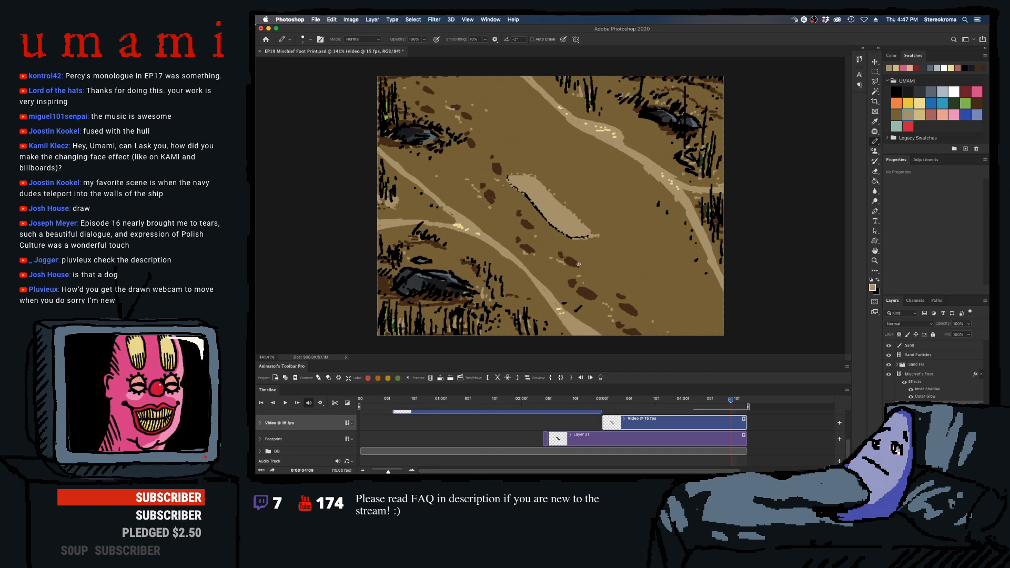
key("super+Right")
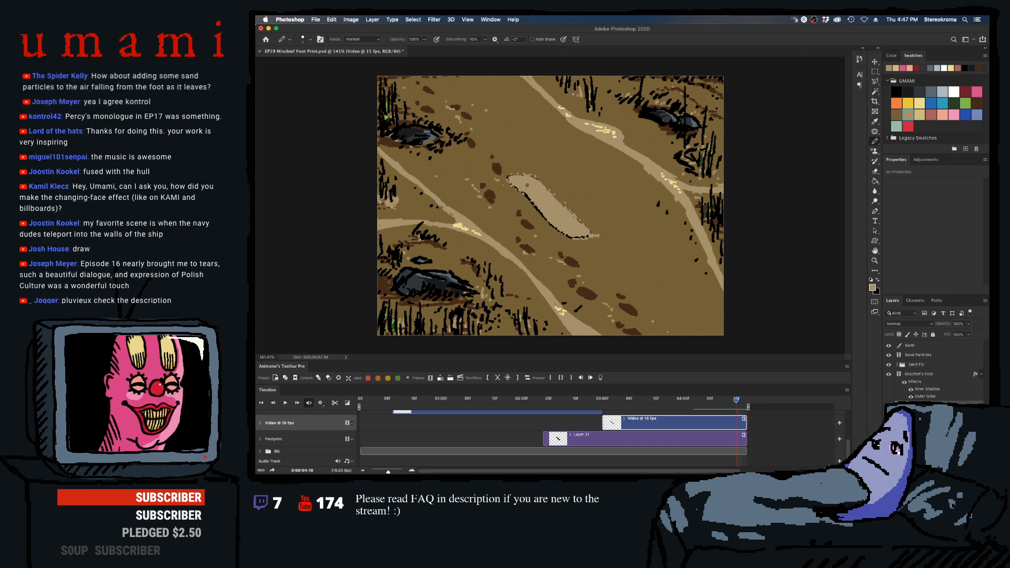
- Play back and scrub through the footprint filling with sand to check the animation's timing
left_click_drag(737, 401, 652, 400)
key("space")
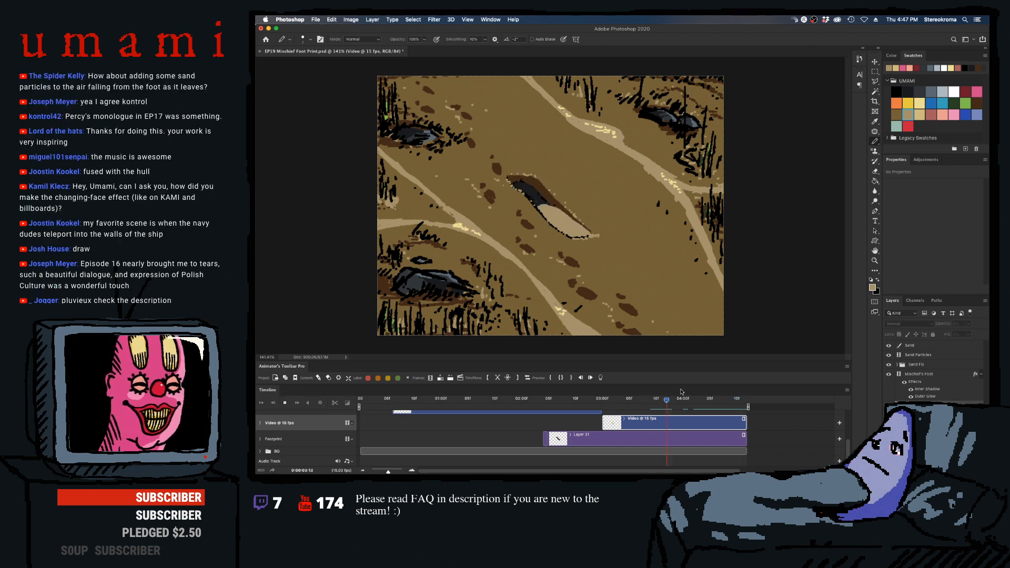
key("space")
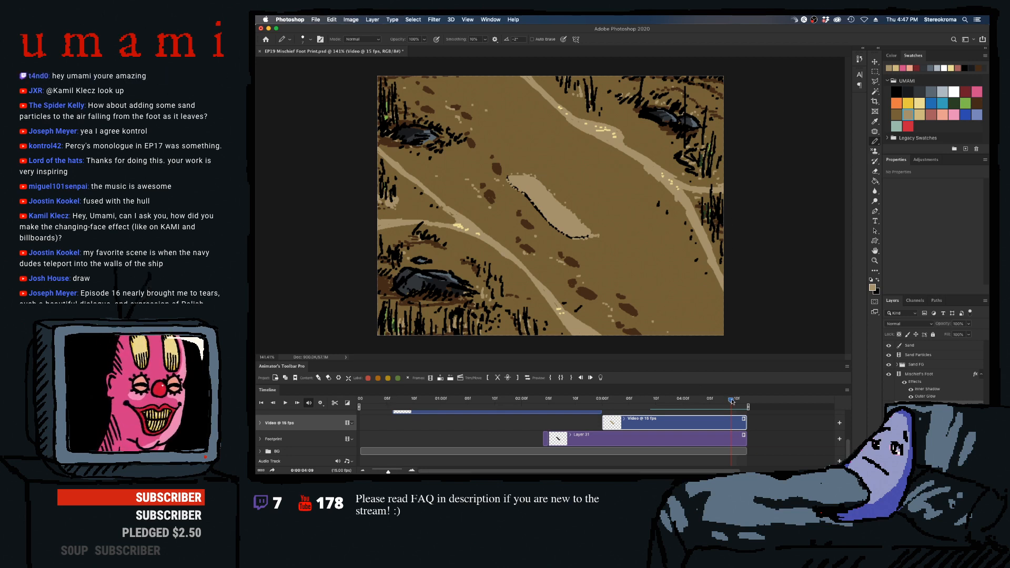
mouse_move(731, 400)
left_mouse_down()
mouse_move(609, 392)
mouse_move(724, 389)
left_mouse_up()
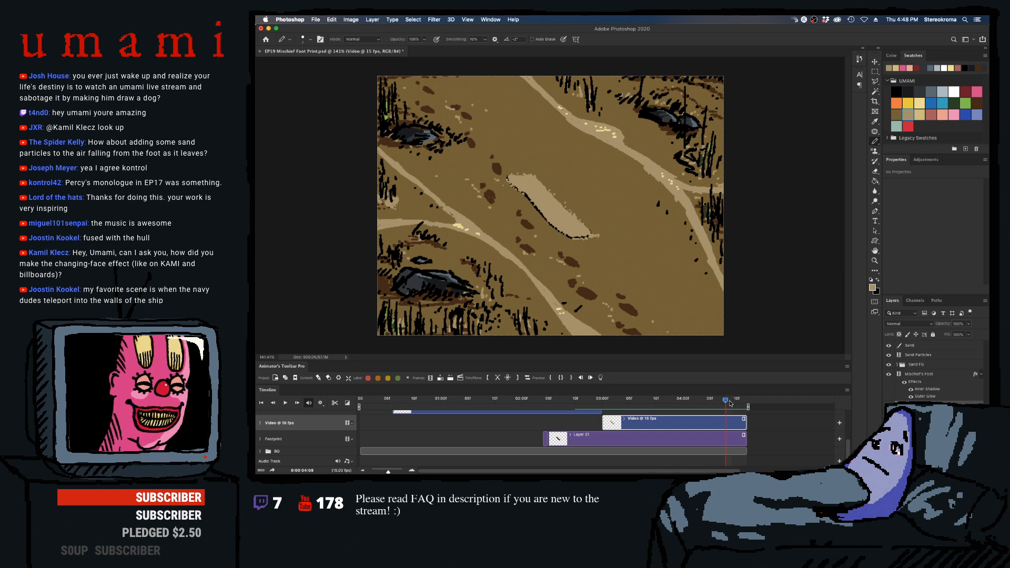
left_click_drag(730, 403, 612, 425)
left_click_drag(647, 415, 500, 431)
key("space")
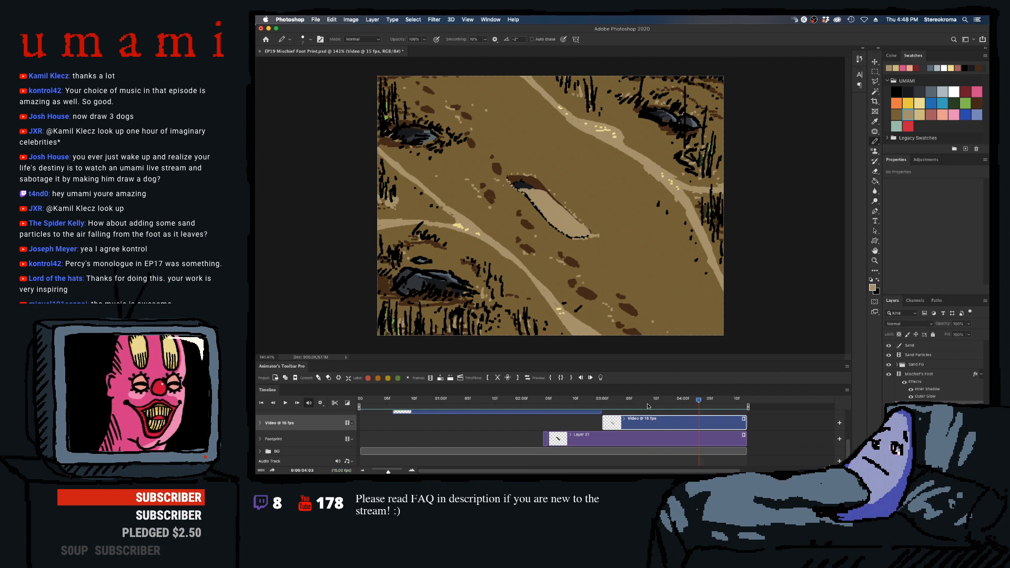
- Pick the lighter tan swatch and draw highlight specks on the sand at the footprint's lower end, frames 03:03 to 03:06
mouse_move(626, 406)
left_mouse_down()
mouse_move(609, 405)
mouse_move(632, 407)
left_mouse_up()
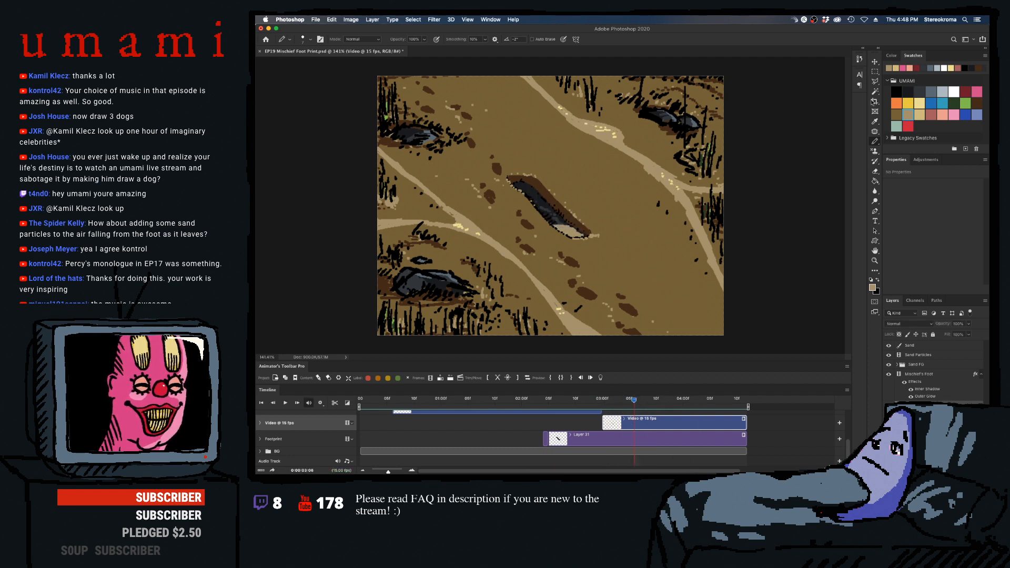
left_click(920, 113)
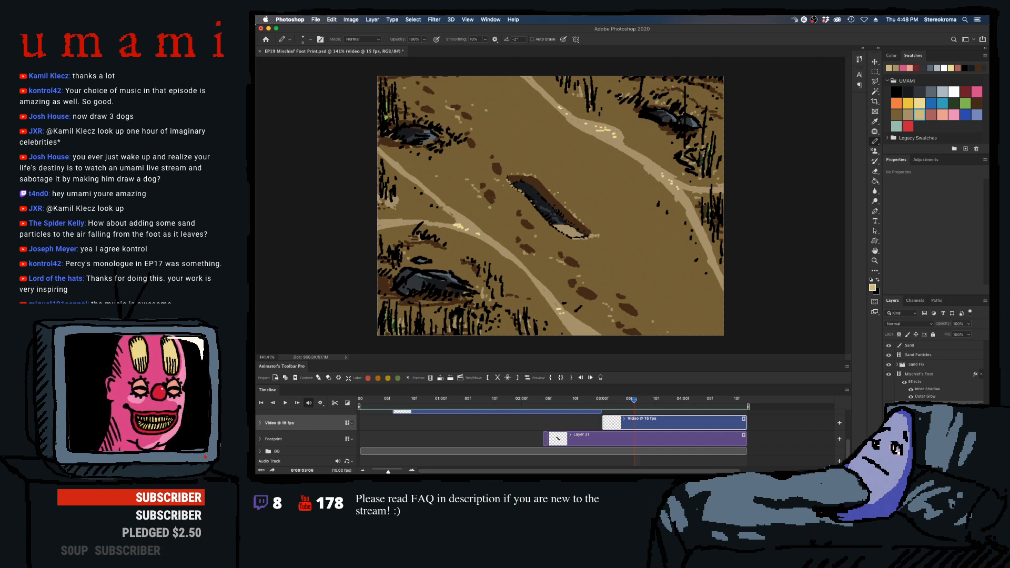
key("Left")
key("Left")
key("Left")
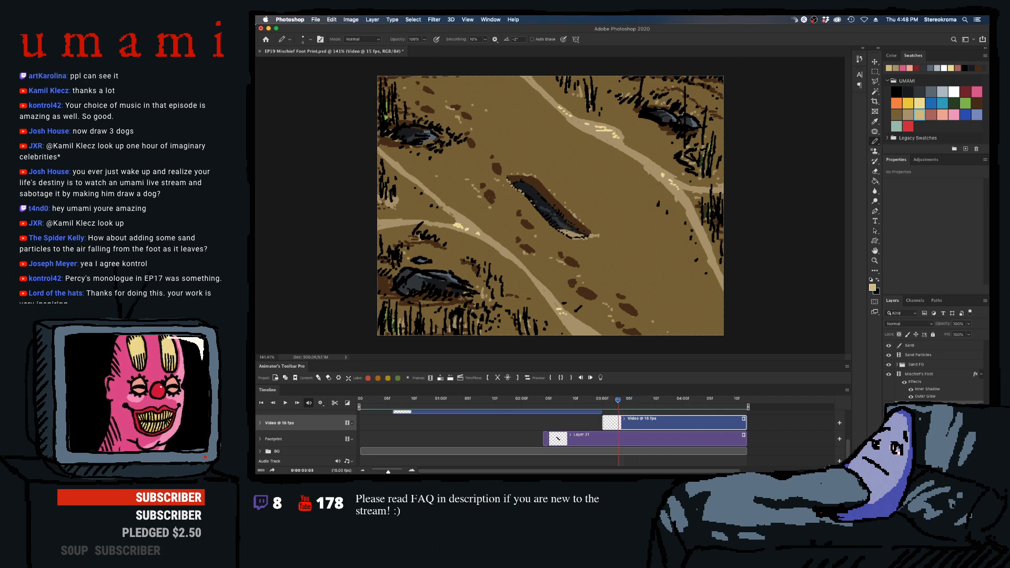
key("Right")
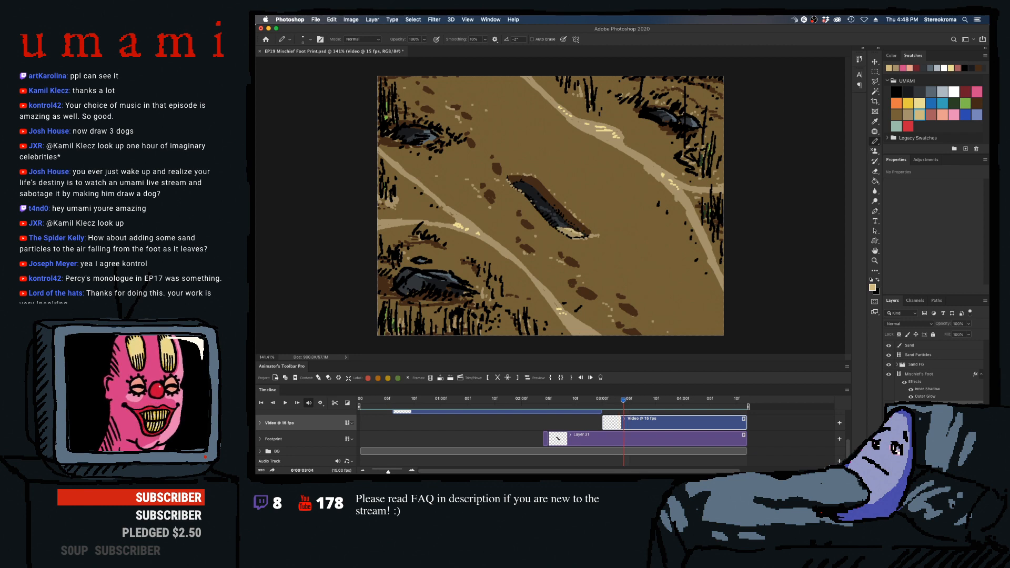
key("Right")
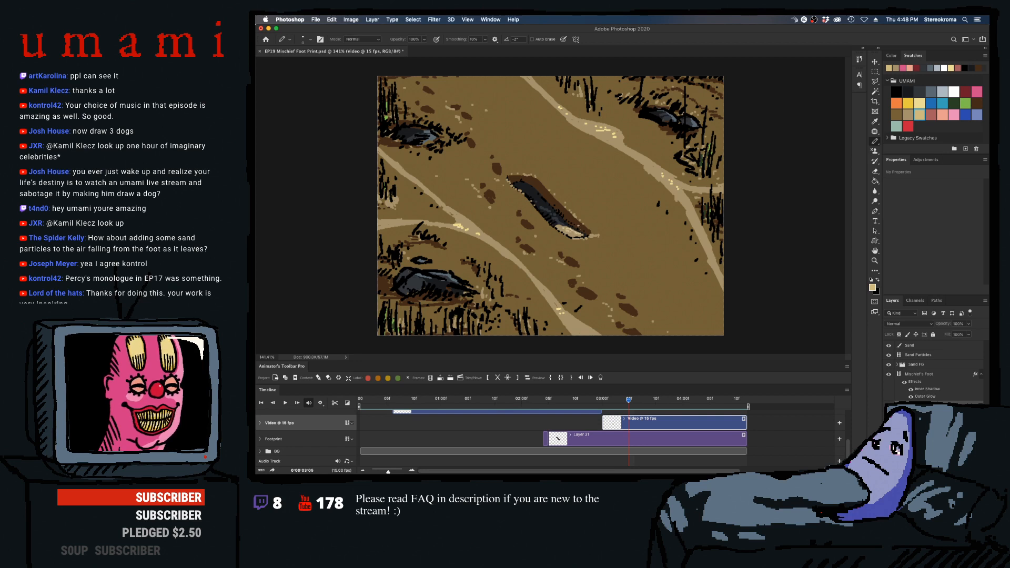
key("Right")
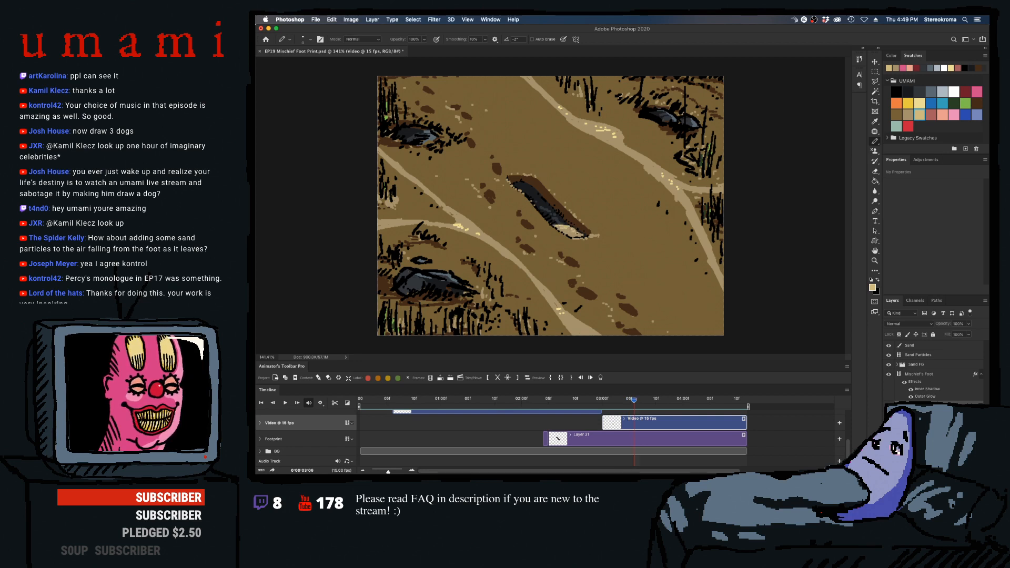
- Continue the light tan highlights on the rising sand through frames 03:07 to 03:10 and preview the result
key("Right")
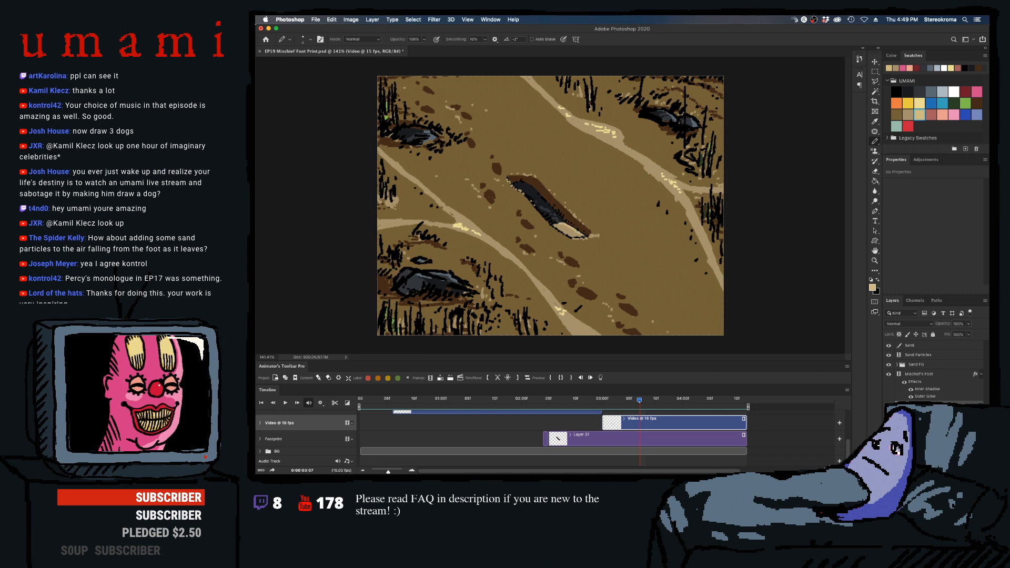
key("Right")
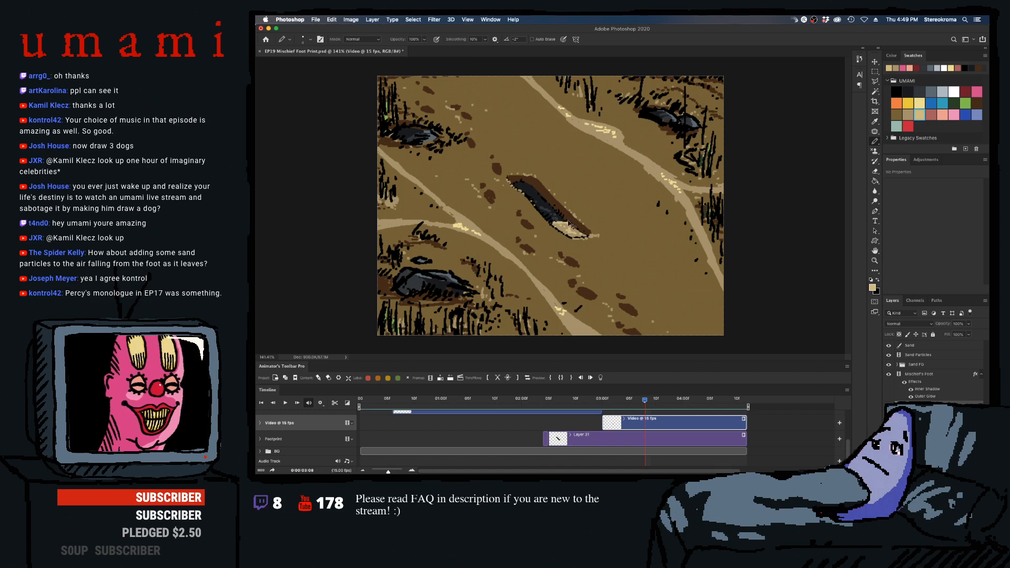
key("Right")
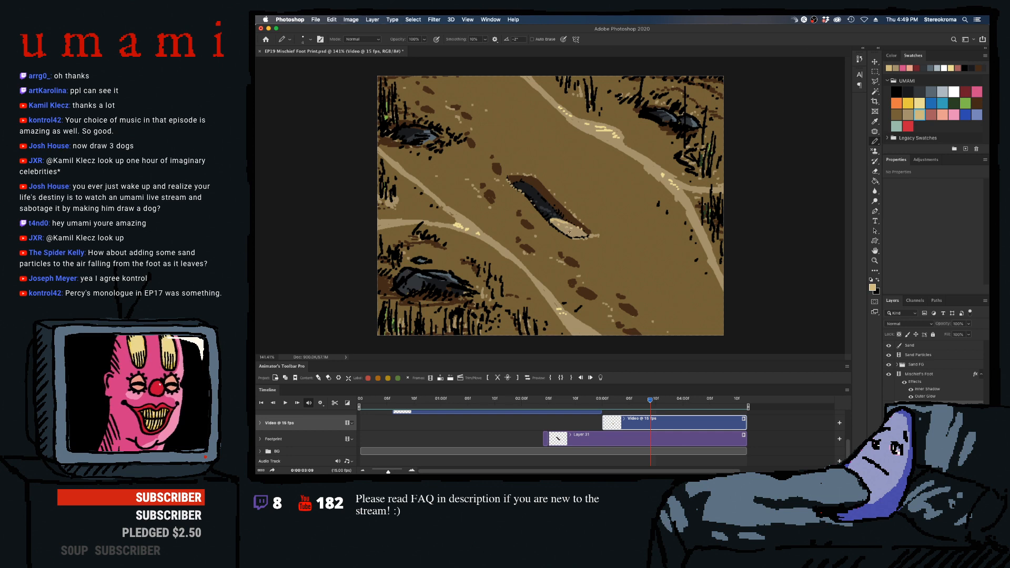
key("Right")
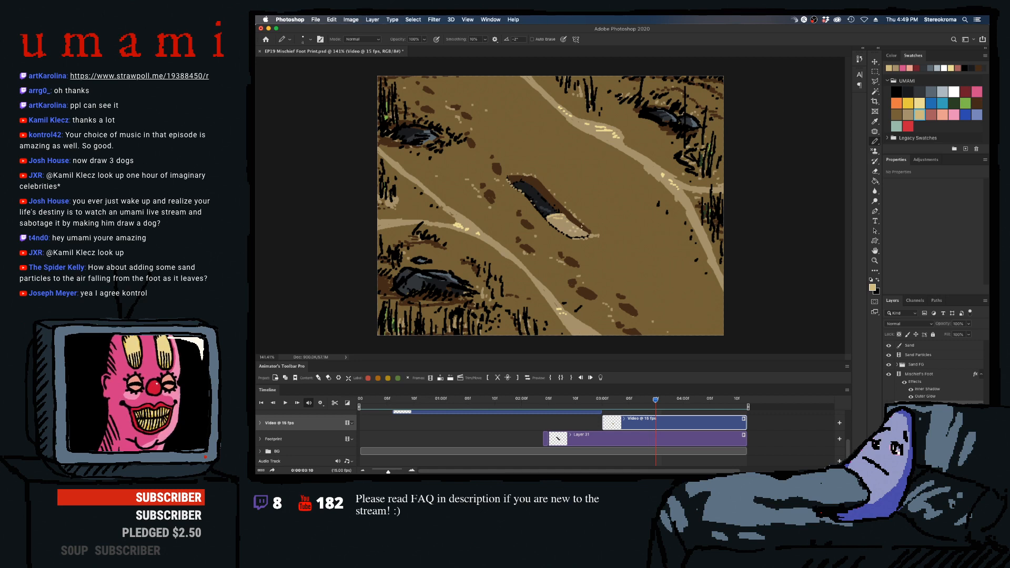
key("space")
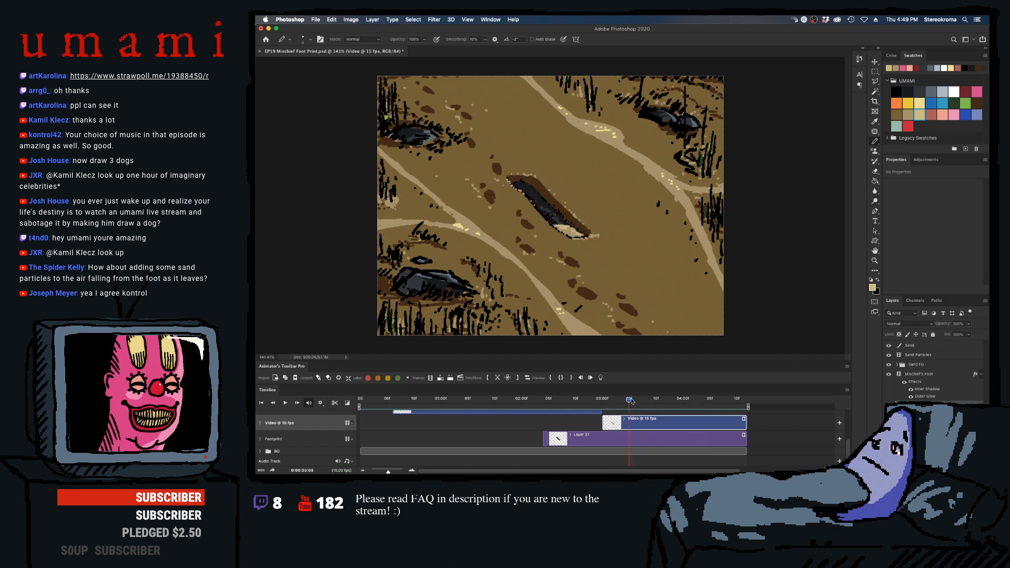
left_click(651, 400)
left_click_drag(650, 400, 656, 399)
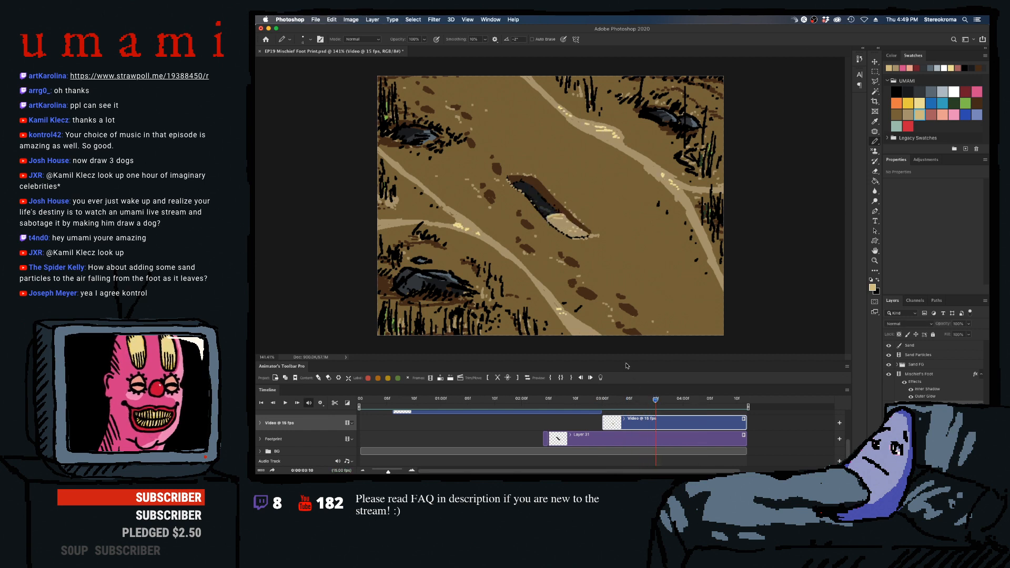
- Draw light tan highlights along the sand's advancing edge on frames 03:11 to 04:00, previewing the movement
key("Right")
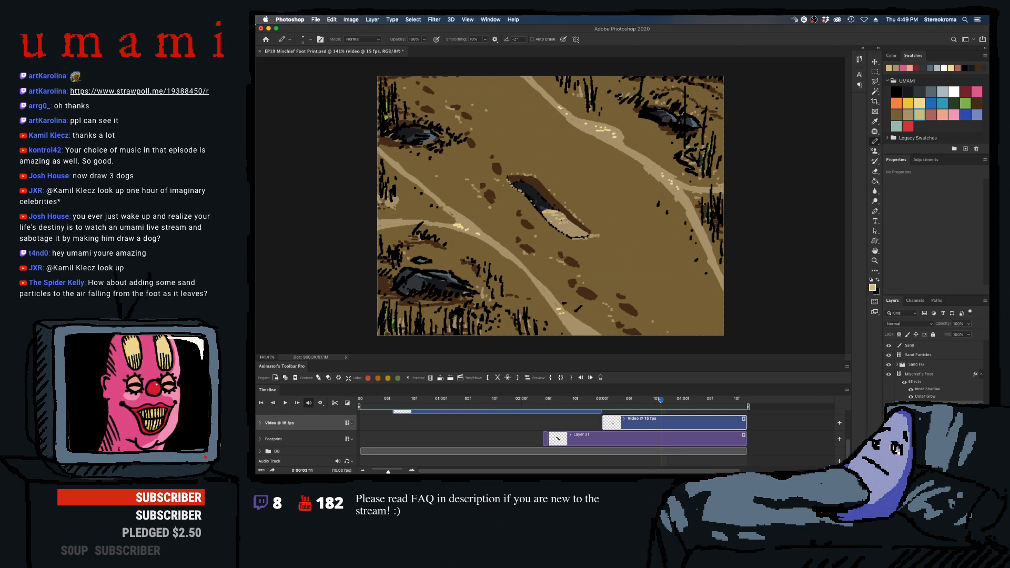
key("Right")
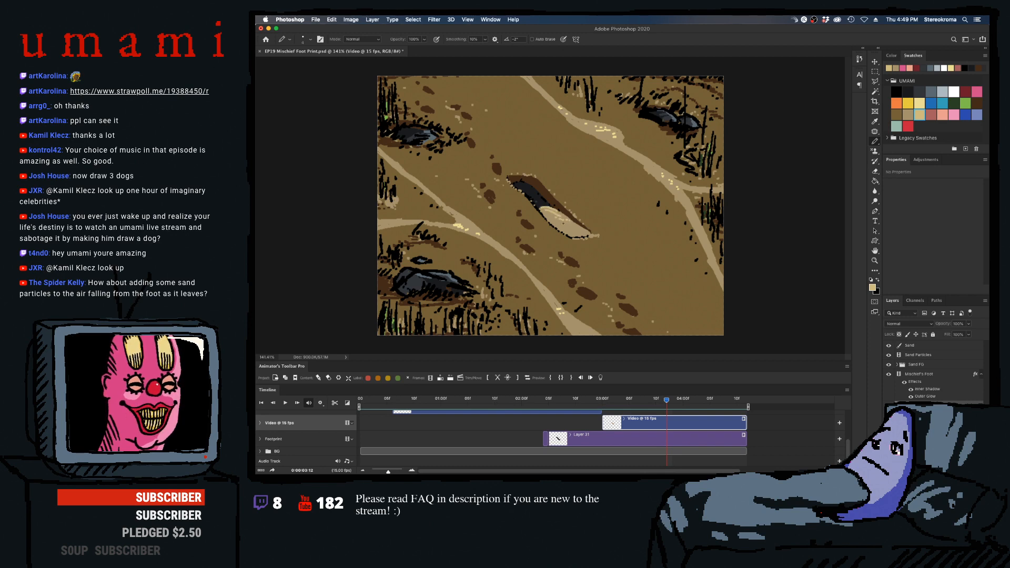
key("Right")
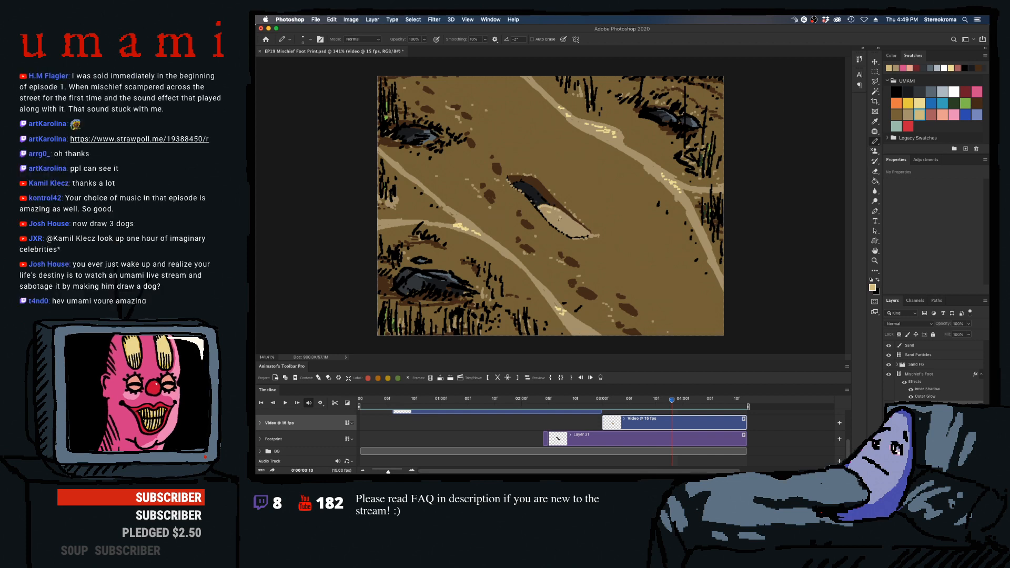
key("Right")
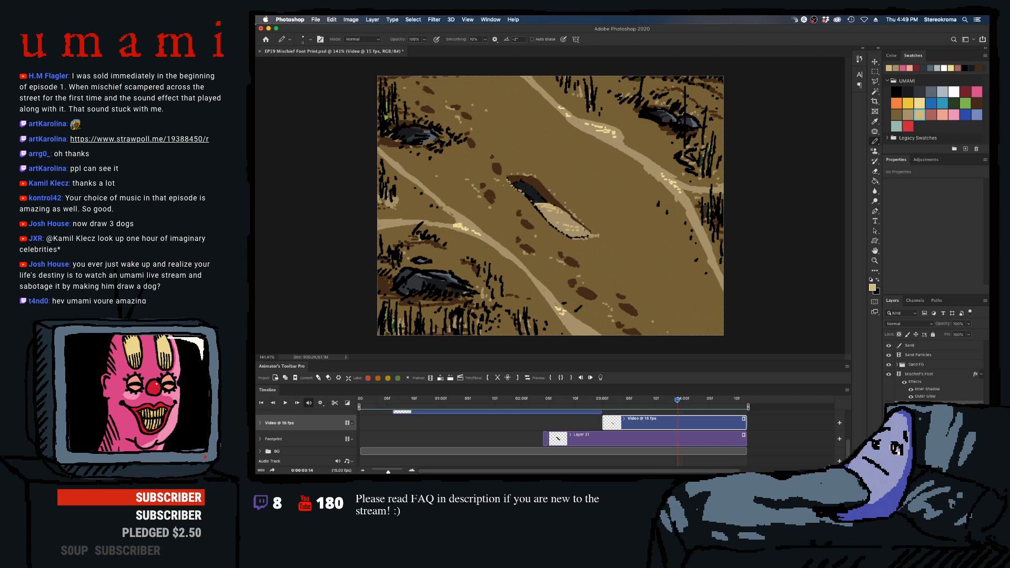
key("Right")
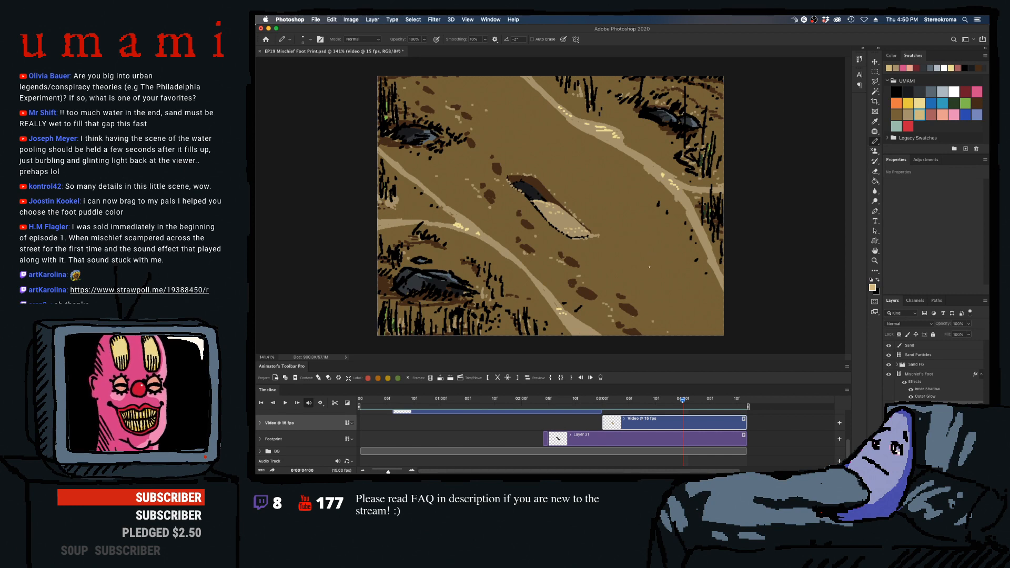
key("space")
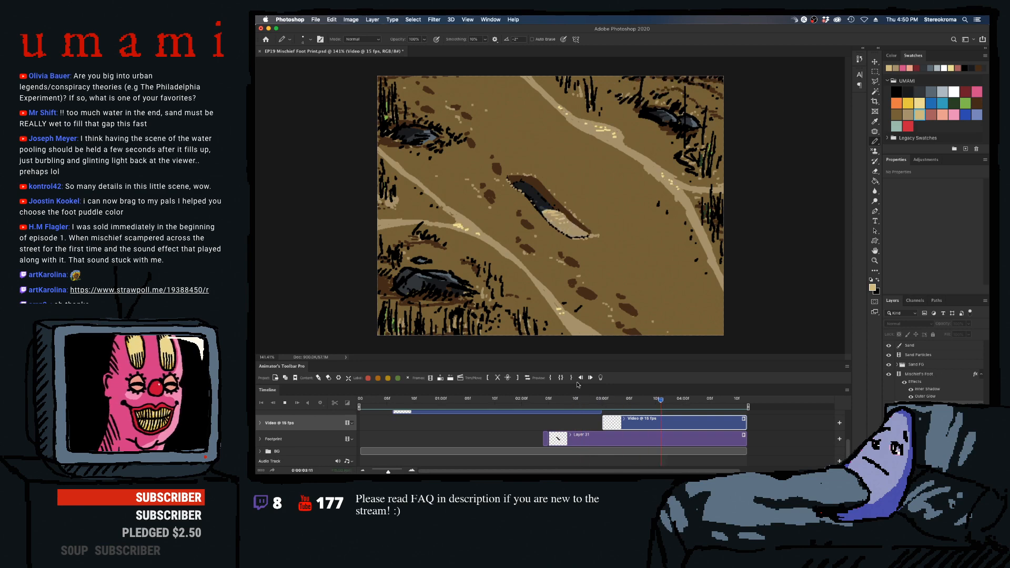
left_click(609, 400)
left_click_drag(610, 400, 677, 405)
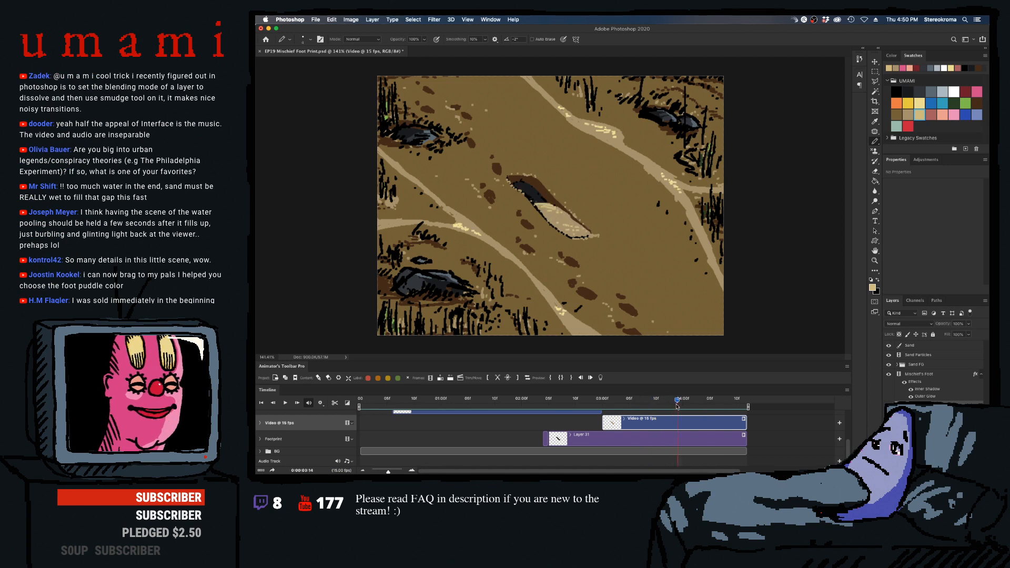
- Add light tan highlight specks to the sand on frames 04:01 to 04:04, undoing an unwanted stroke on 04:01
key("Right")
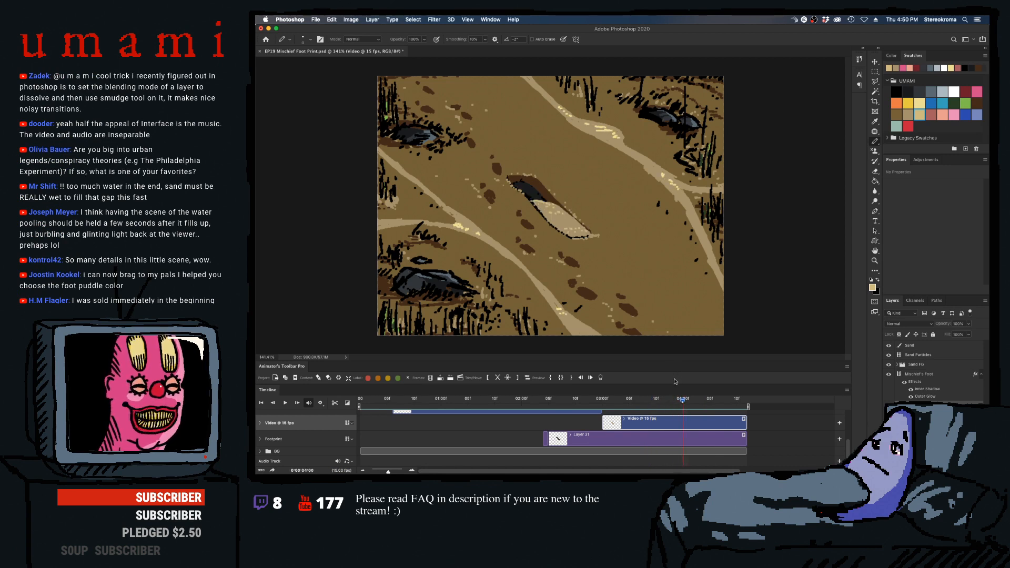
key("Right")
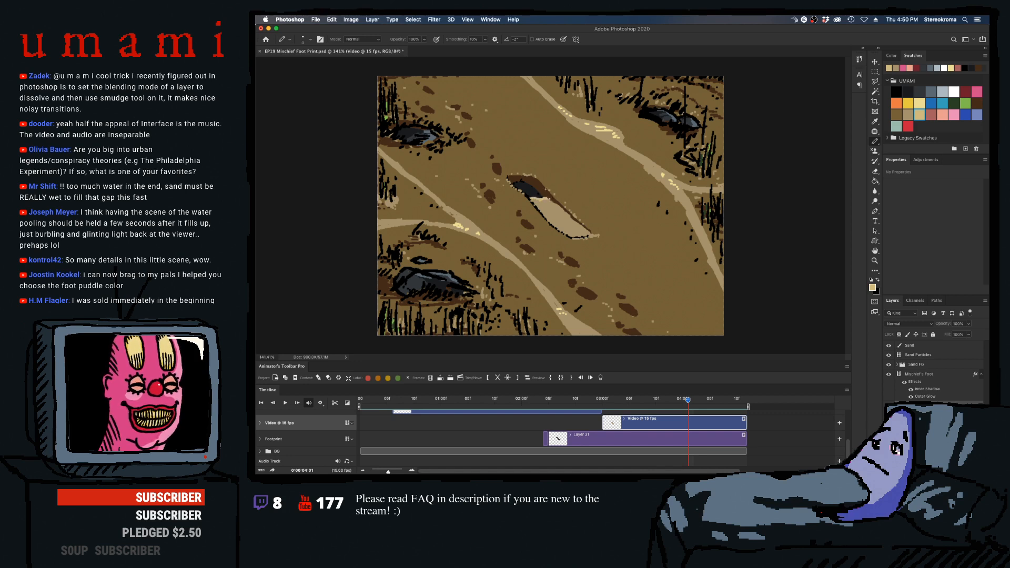
key("super+z")
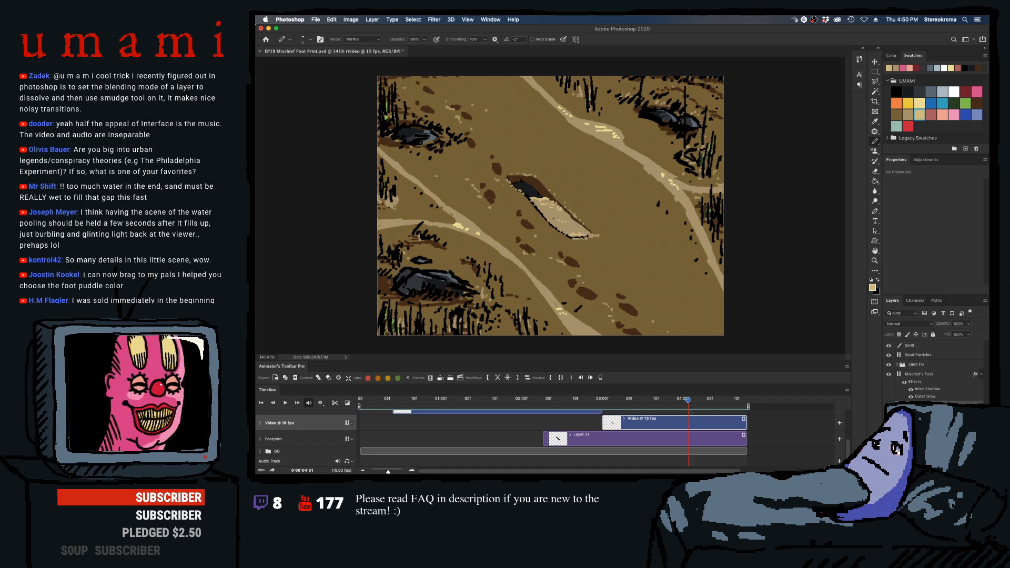
key("Right")
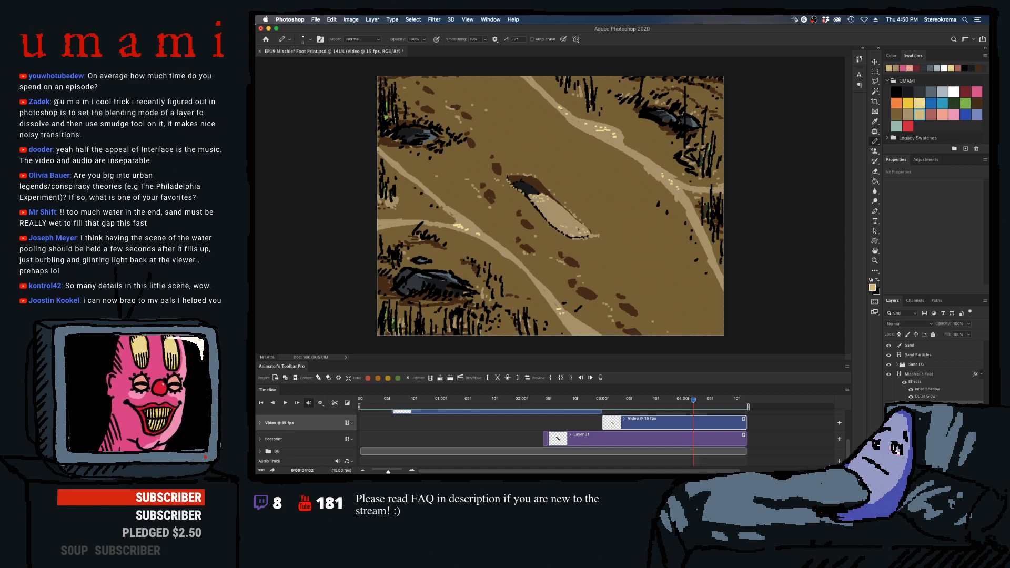
key("Right")
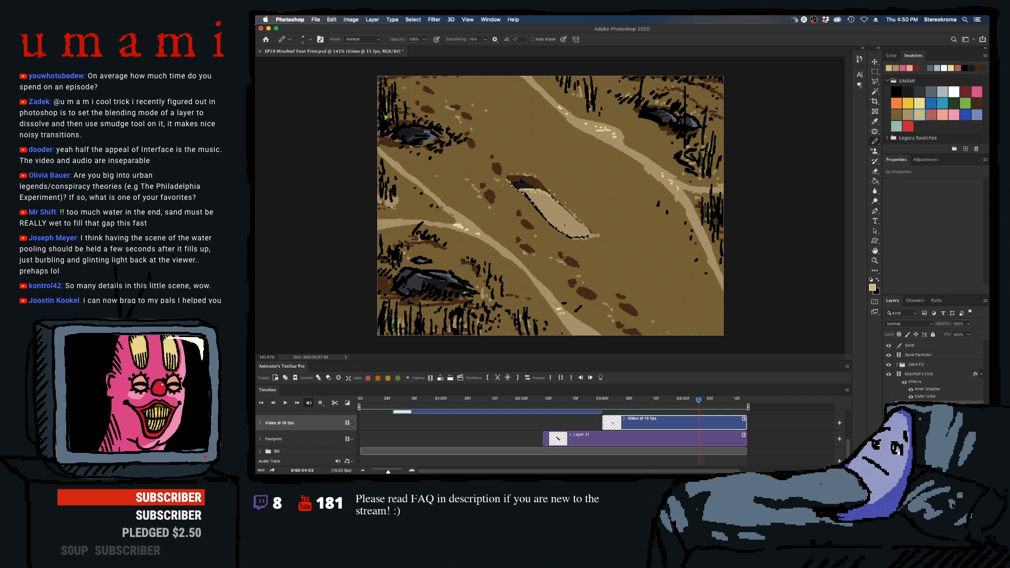
mouse_move(698, 404)
left_mouse_down()
mouse_move(673, 404)
mouse_move(699, 405)
left_mouse_up()
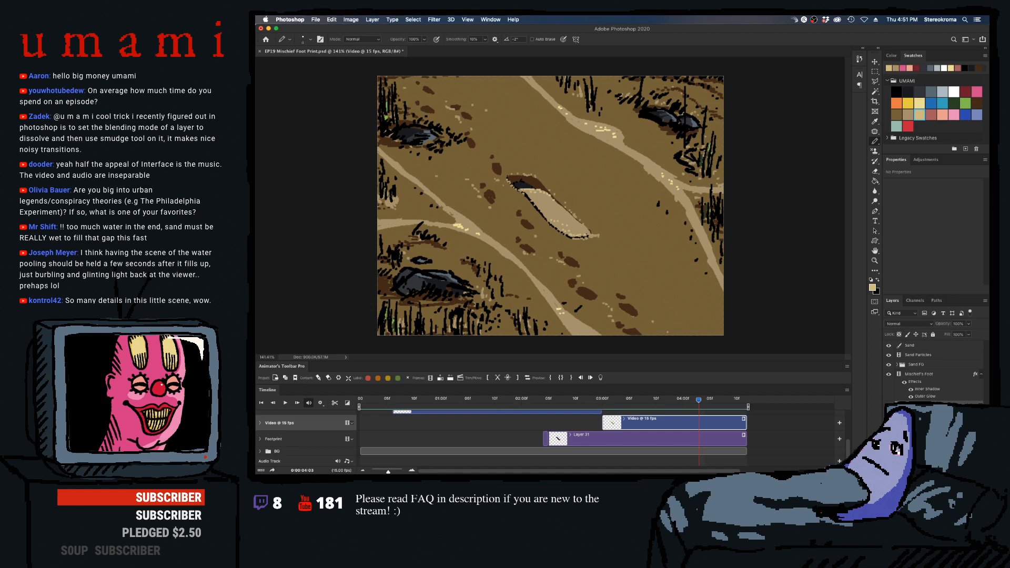
key("Right")
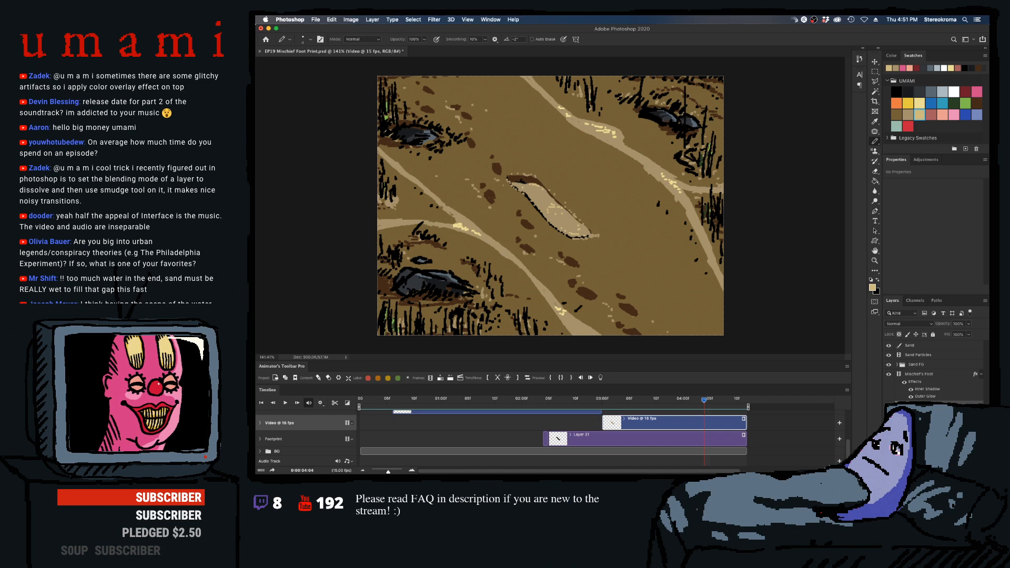
- Finish the light tan highlights on the nearly and fully filled footprint, frames 04:05 to 04:11
key("Right")
key("Right")
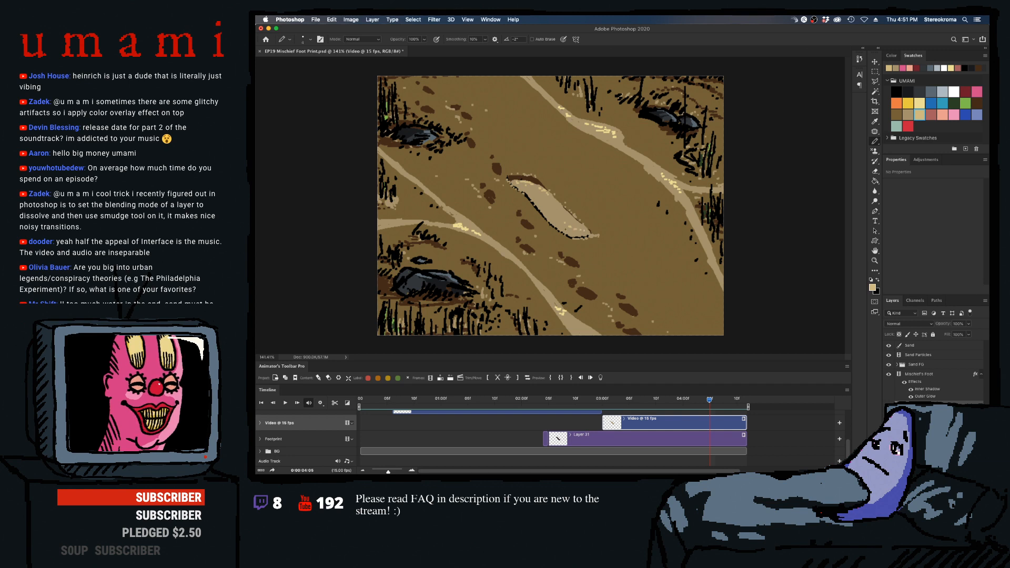
key("Right")
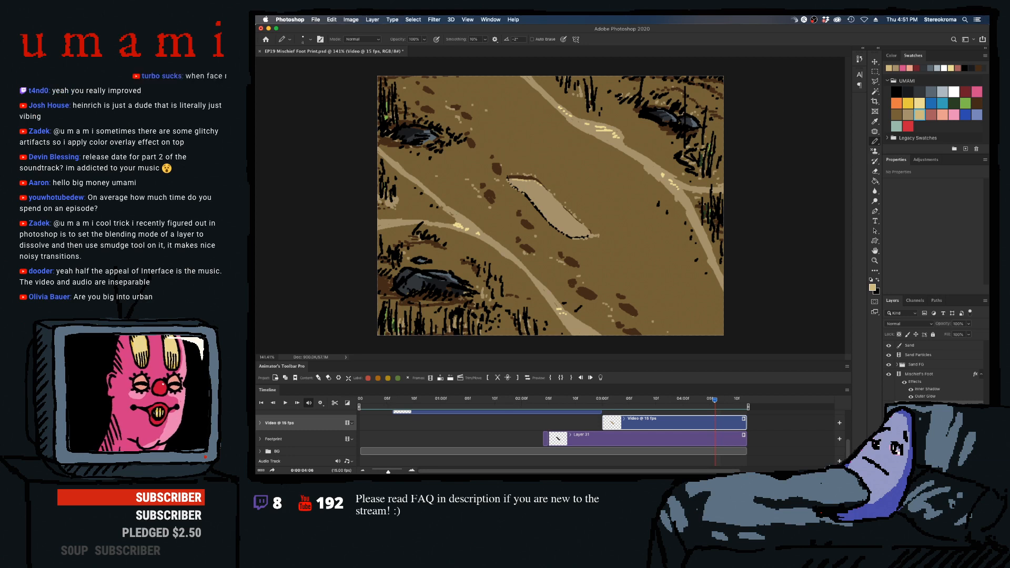
key("Right")
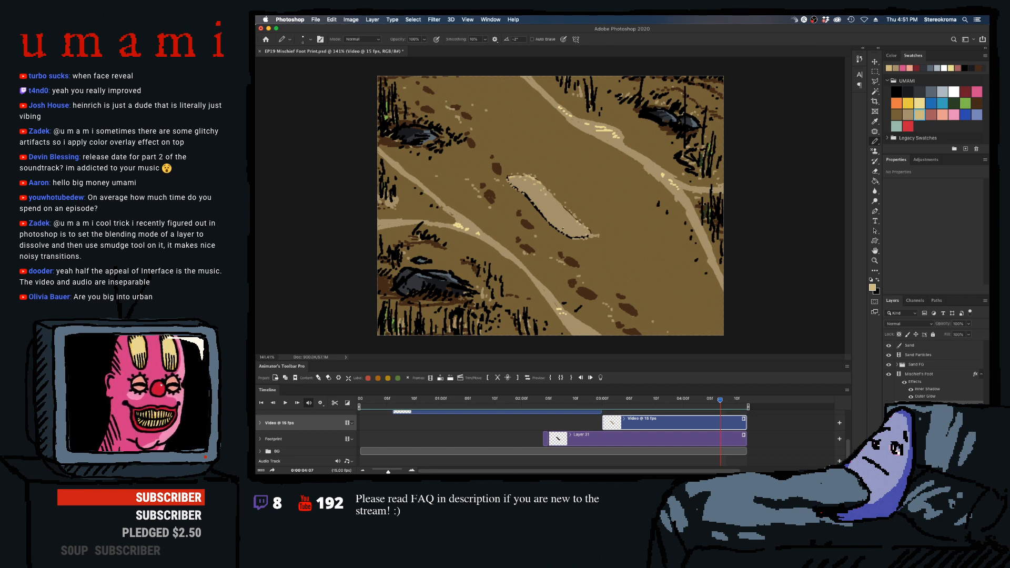
key("Right")
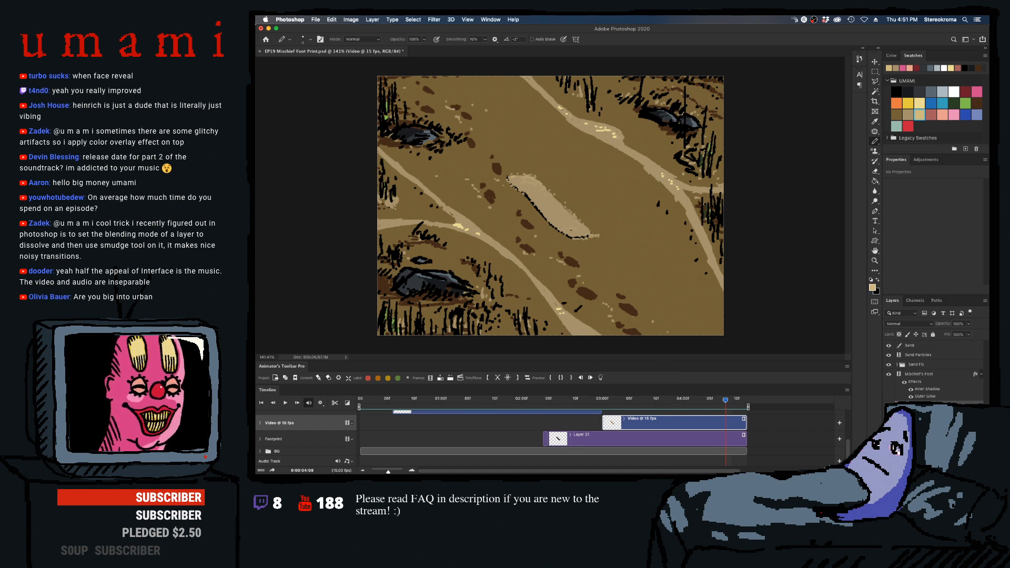
key("Right")
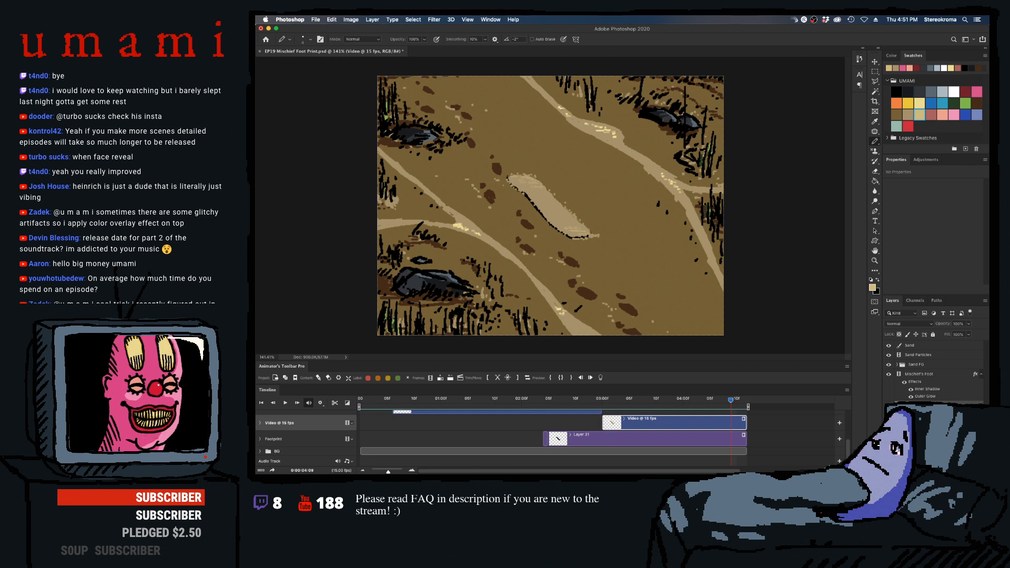
key("Right")
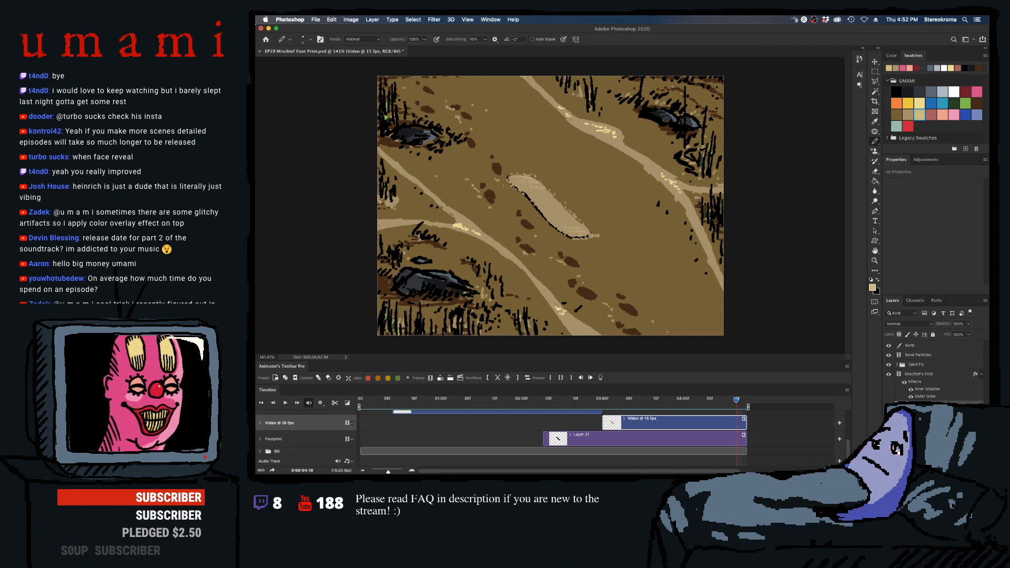
key("Right")
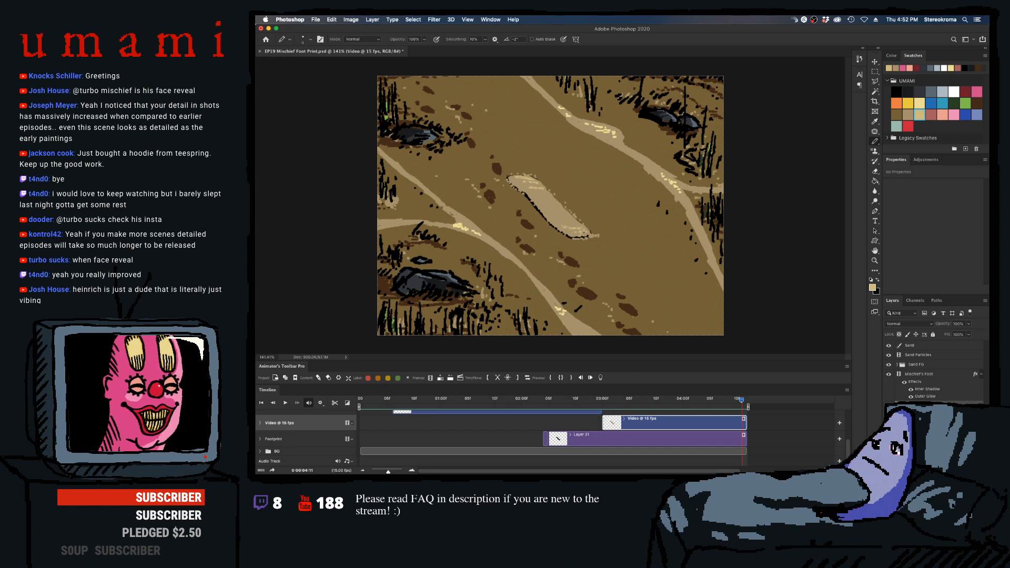
- Play back the sand fill from its start to check the animated highlights
key("space")
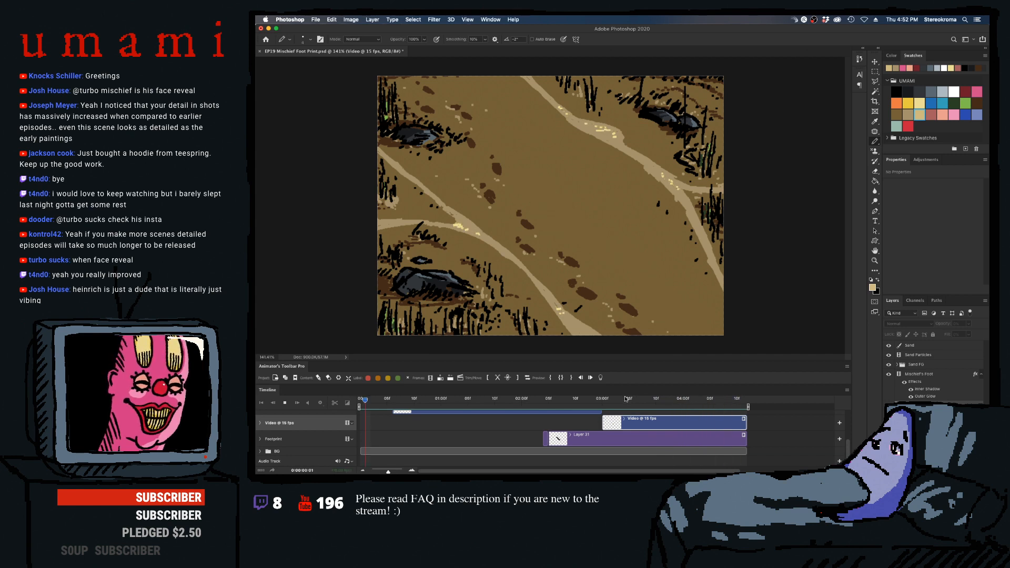
left_click(612, 406)
key("space")
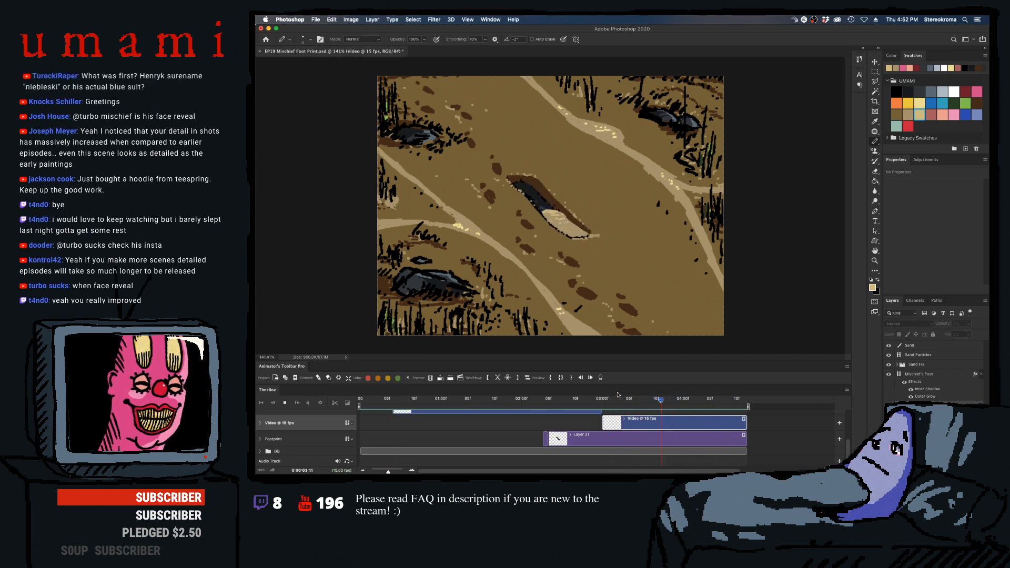
- Play back the foot stomp scene and the sand fill to check the timing of the whole animation
left_click(699, 403)
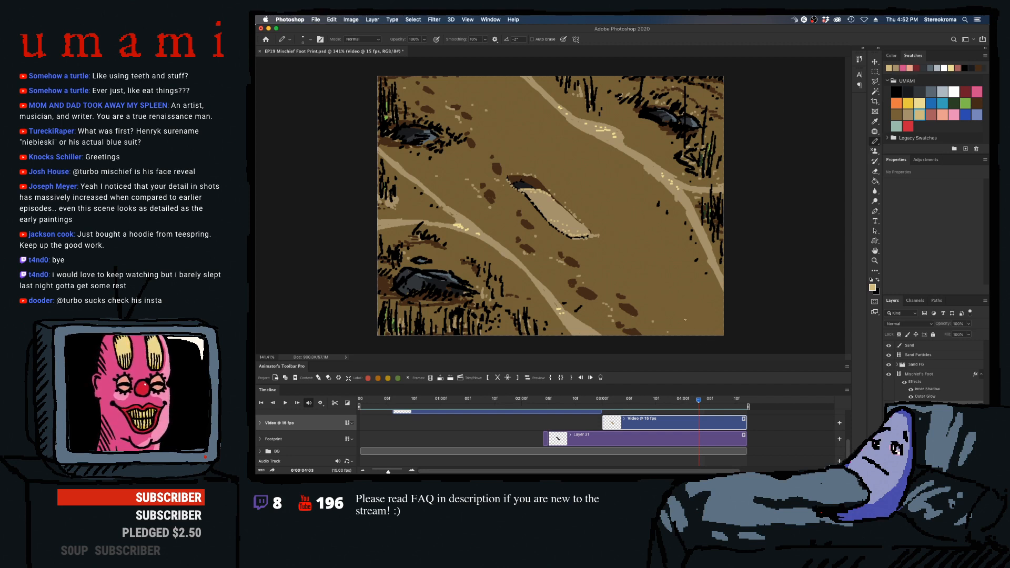
left_click_drag(717, 400, 577, 404)
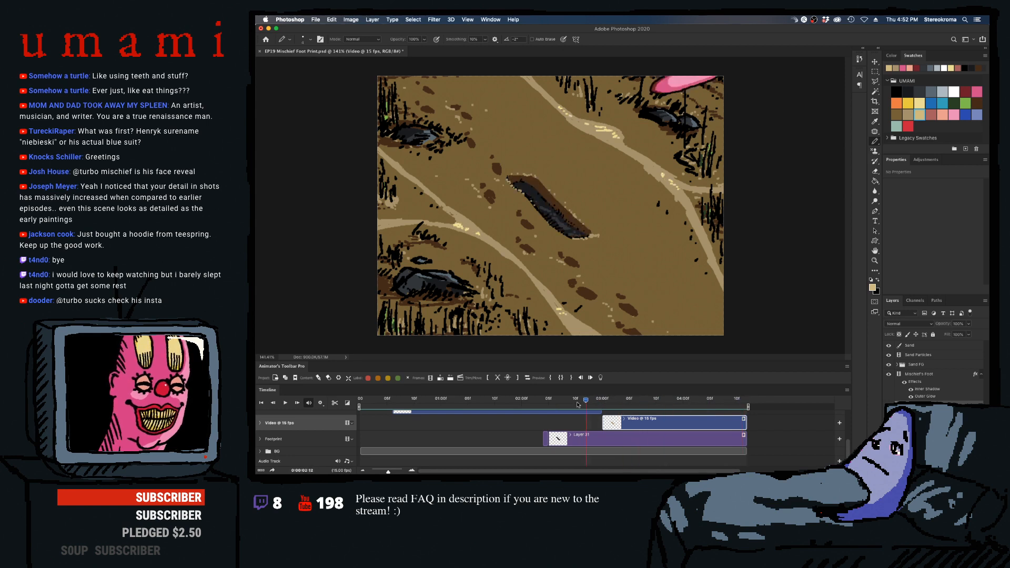
key("space")
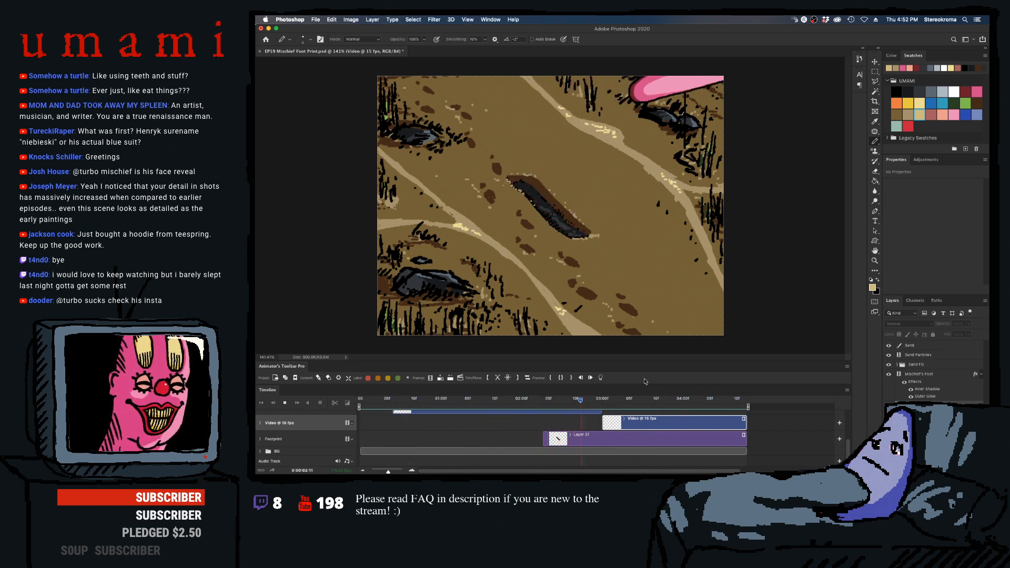
key("space")
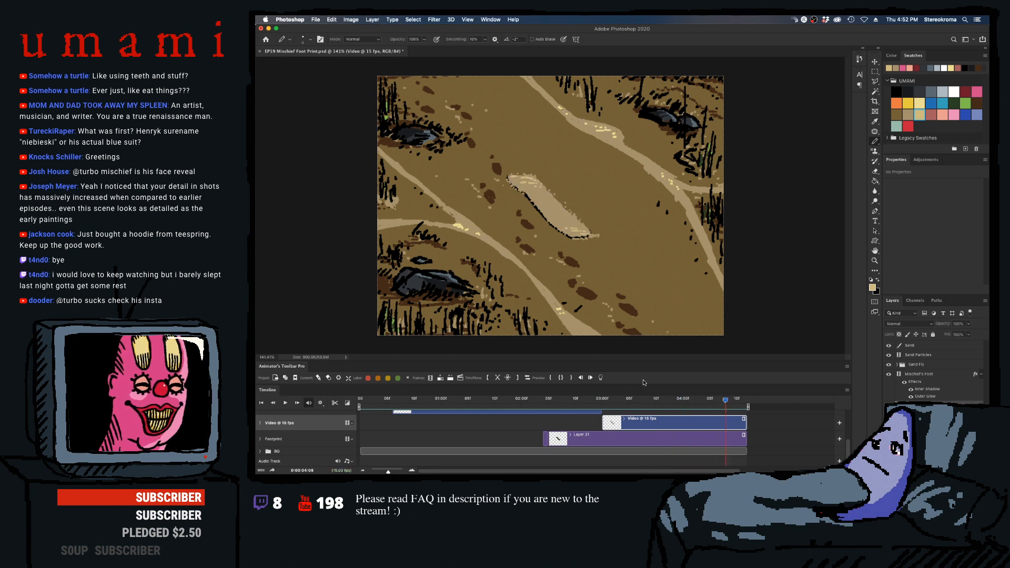
key("space")
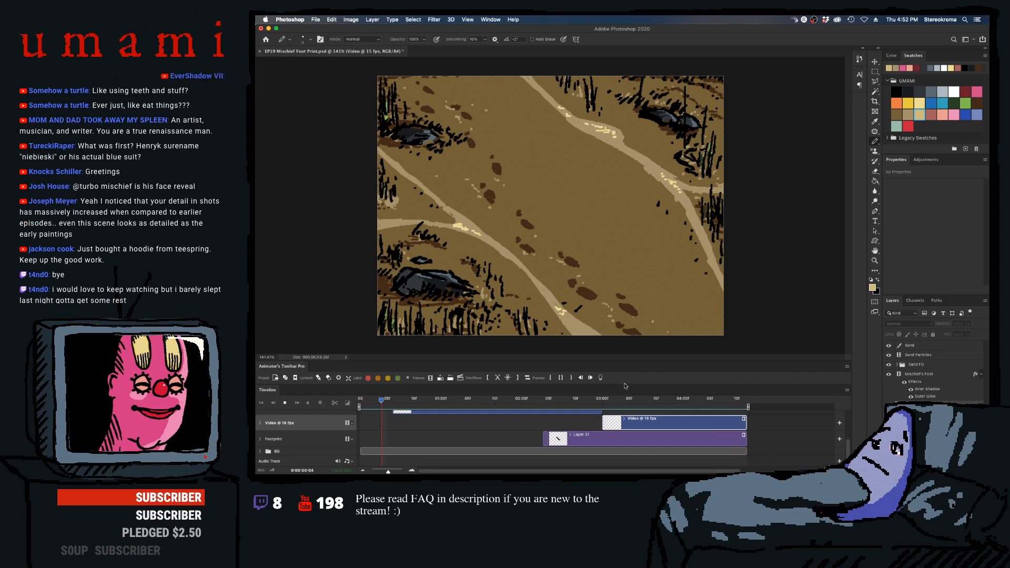
key("space")
left_click_drag(589, 400, 359, 395)
key("space")
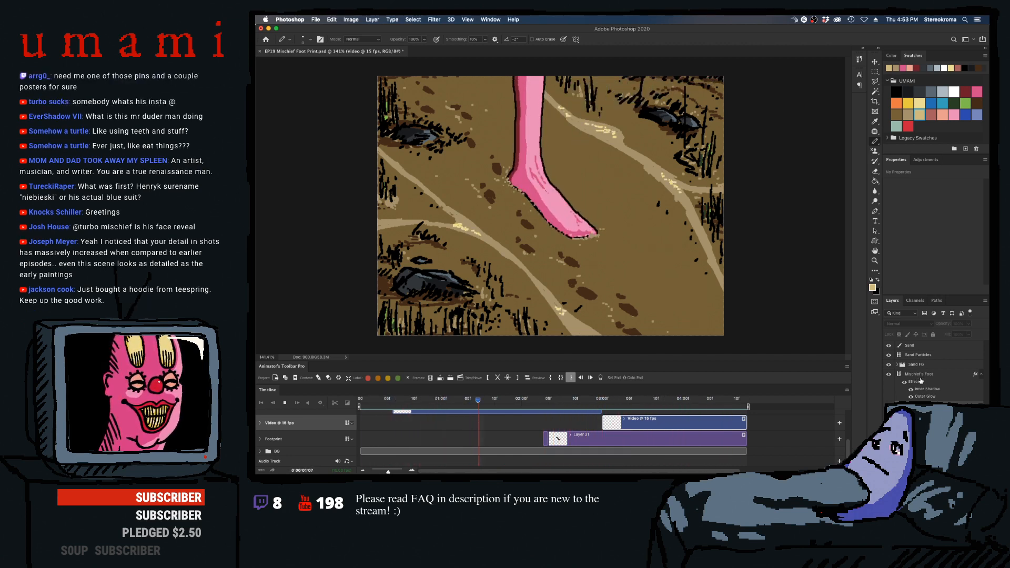
- Pick the white swatch and review the sand fill from frame 04:00 to 04:04, replaying the section
left_click_drag(672, 401, 690, 405)
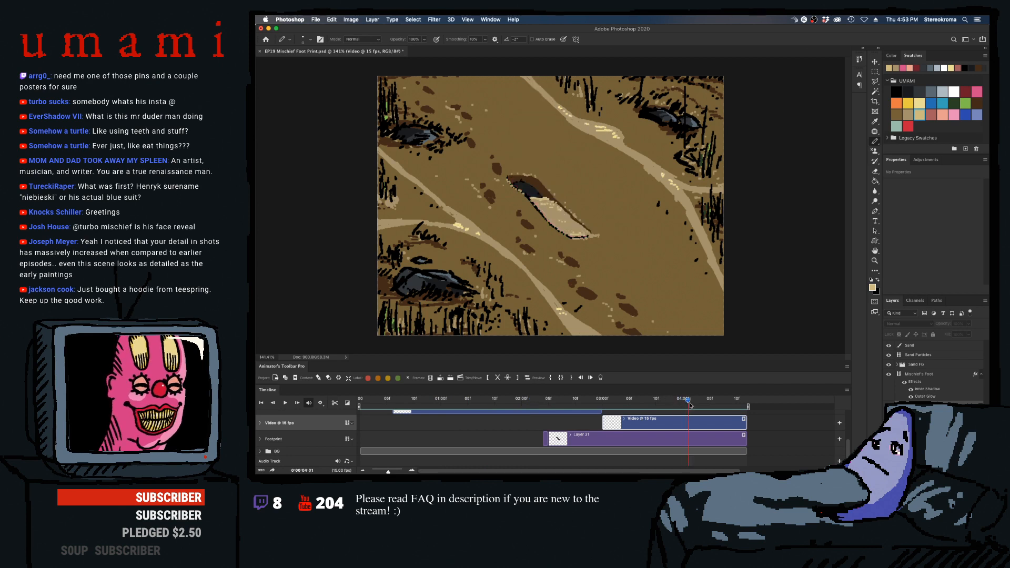
left_click(953, 92)
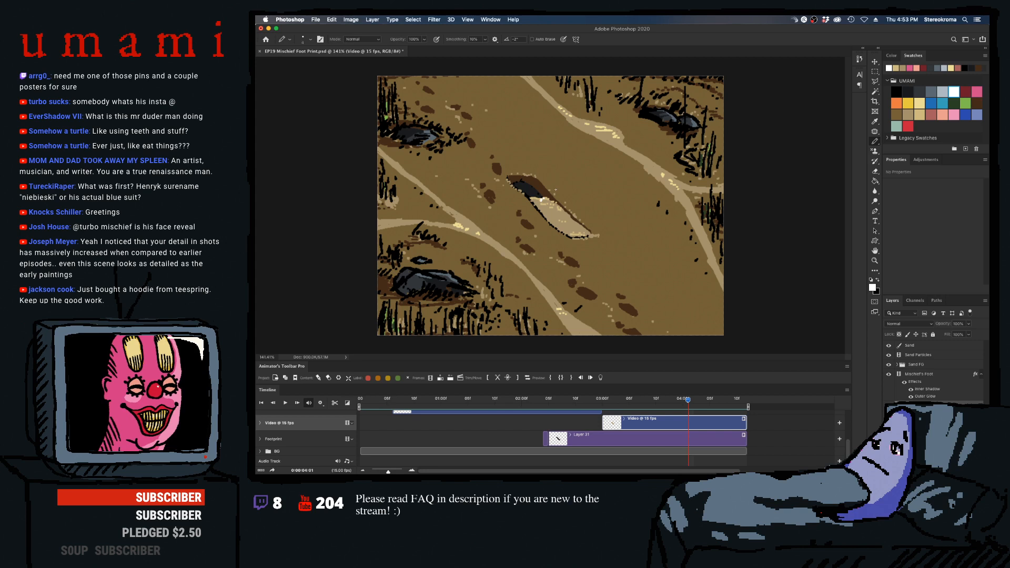
key("Left")
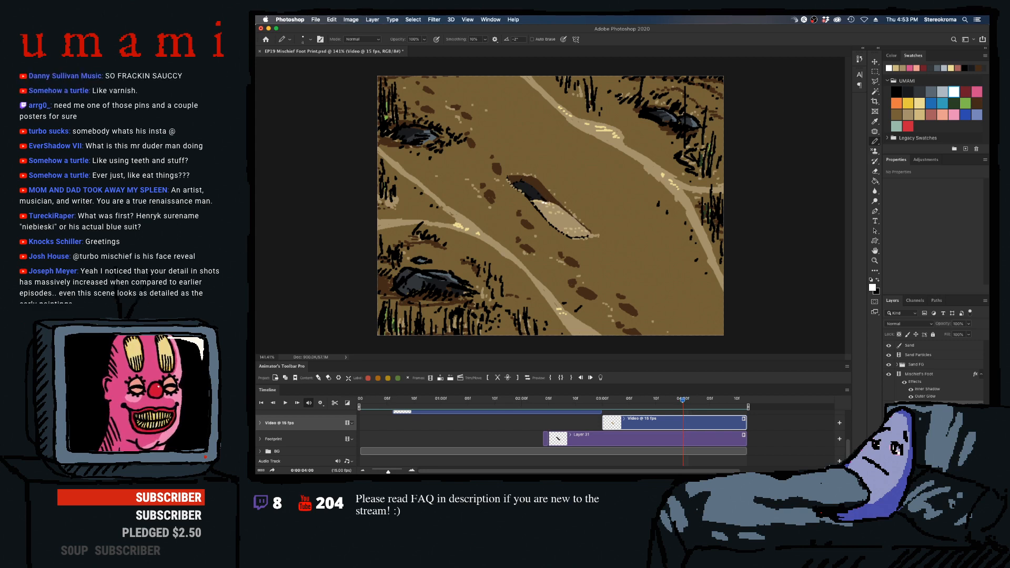
key("Right")
key("Right")
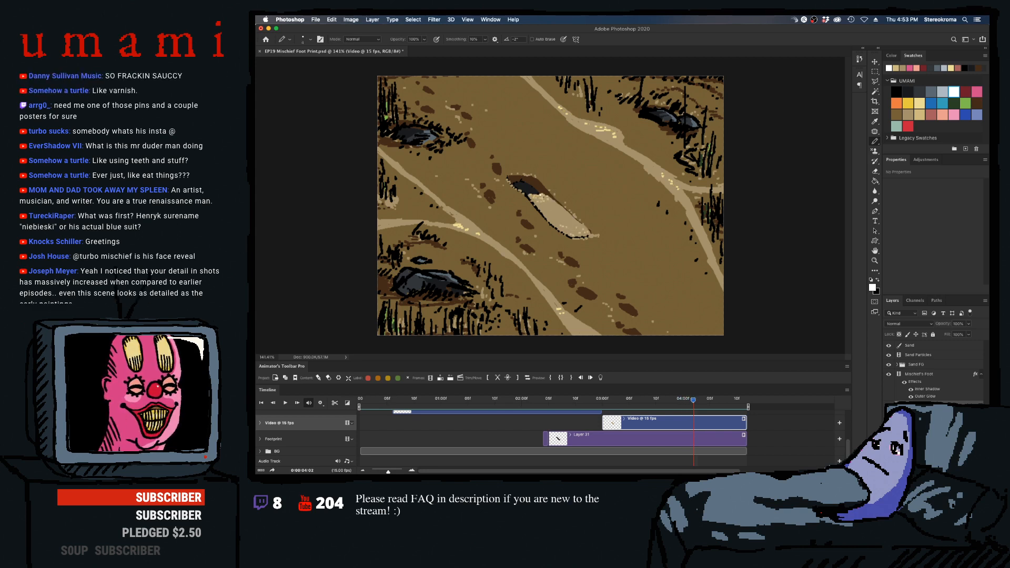
key("Right")
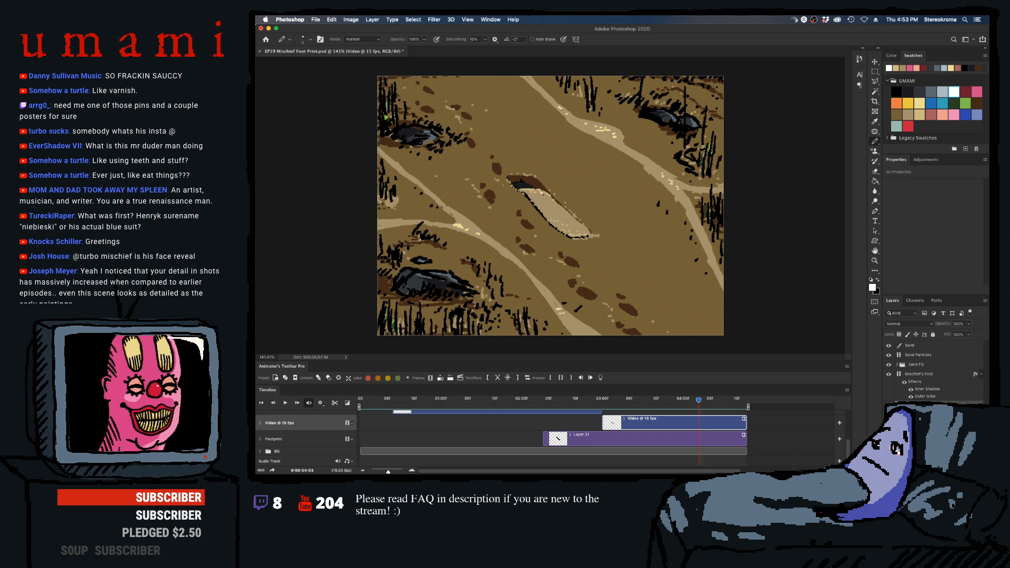
key("Right")
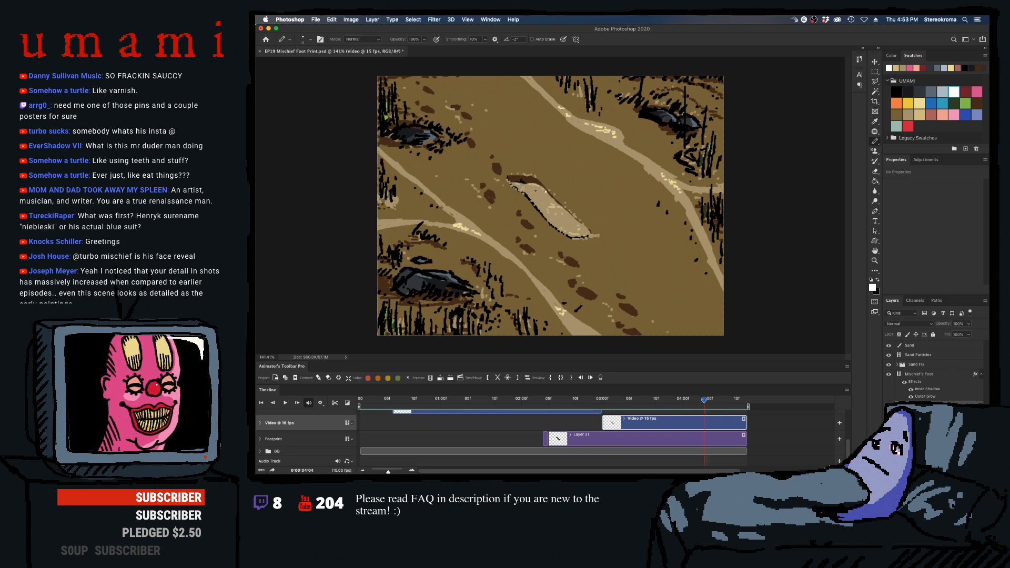
key("space")
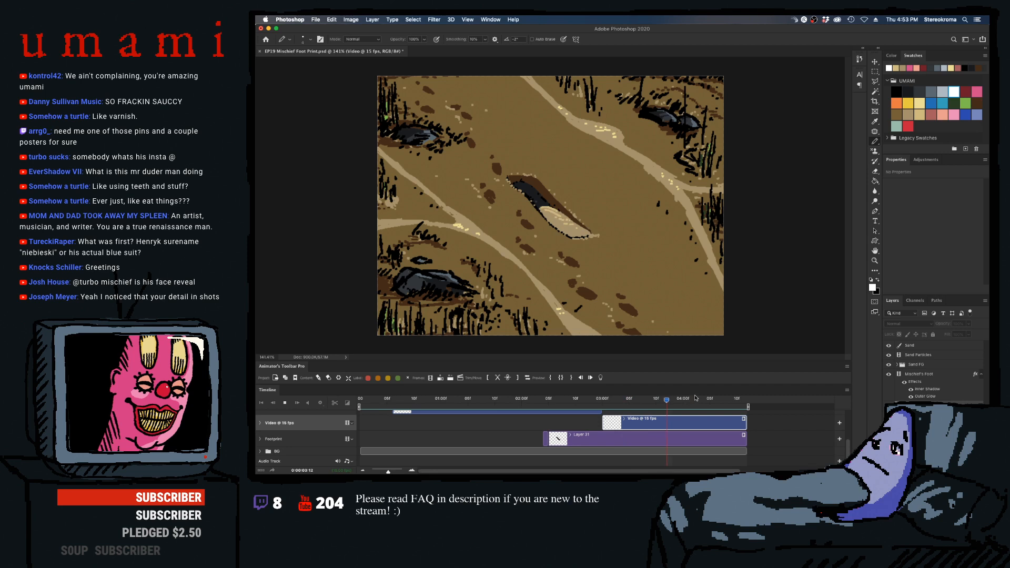
key("space")
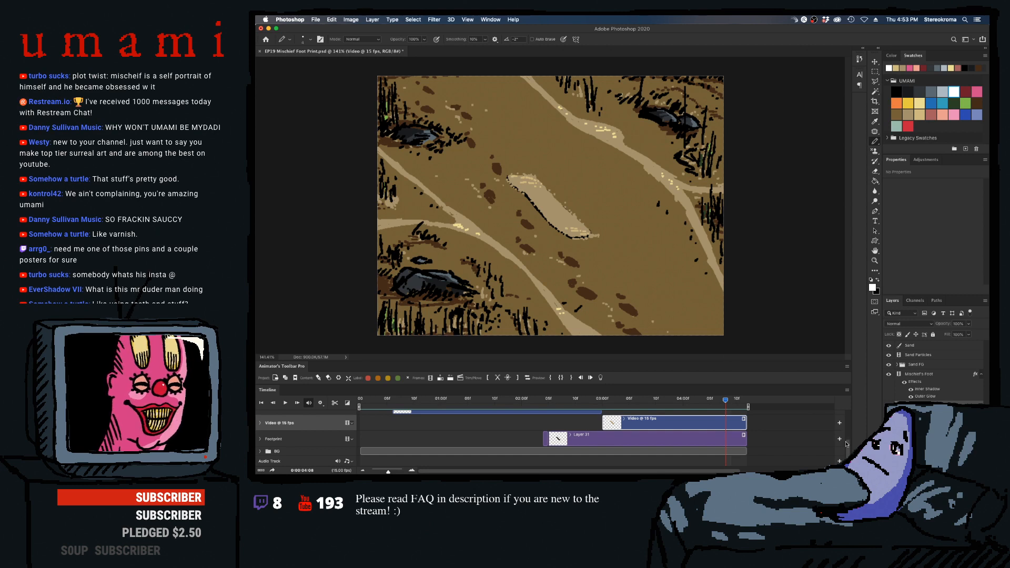
- Extend the Sand, Sand FG and Footprint clips on the timeline to end at 05:02
left_click_drag(848, 452, 848, 418)
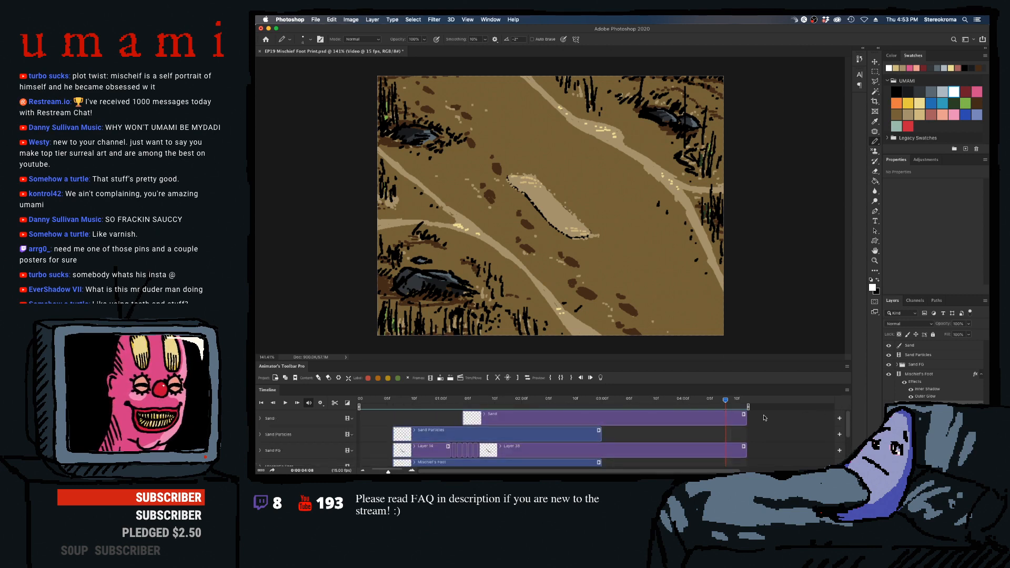
left_click(747, 422)
left_click_drag(747, 421, 779, 451)
scroll(849, 427, "down", 3)
scroll(847, 446, "down", 1)
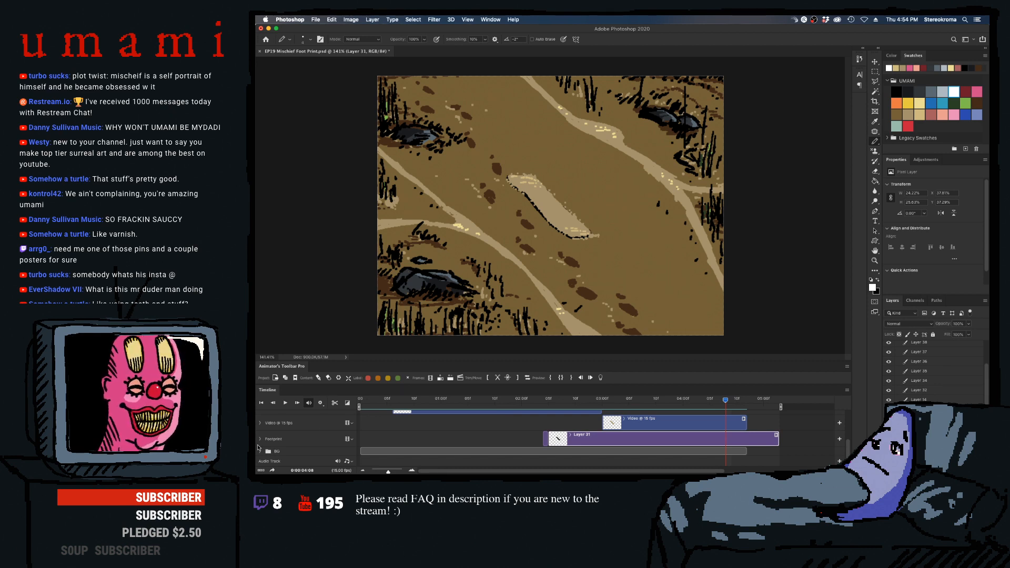
- Extend the BG group to 05:02 by lengthening its Layer 9 and Layer 10 clips and duplicating Video Group 3's last three clips
left_click(260, 451)
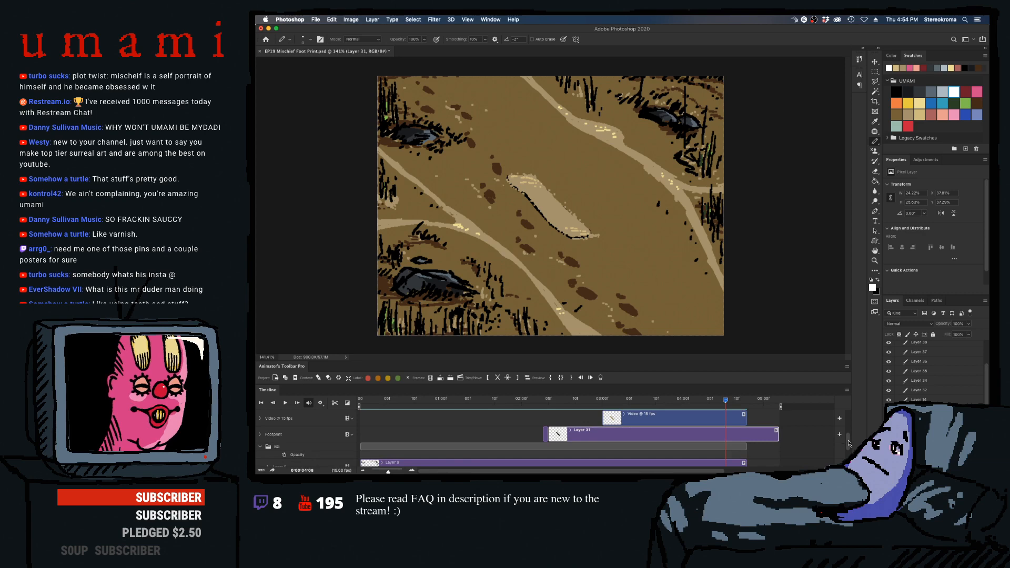
scroll(844, 431, "down", 3)
left_click_drag(747, 439, 779, 437)
left_click(739, 450)
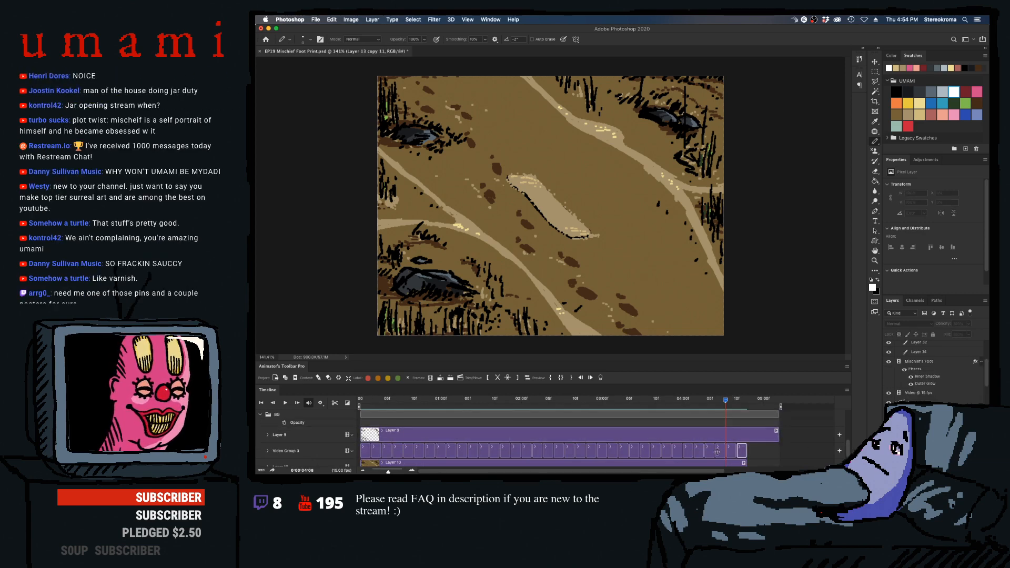
left_click(719, 452, "shift")
left_click(445, 379)
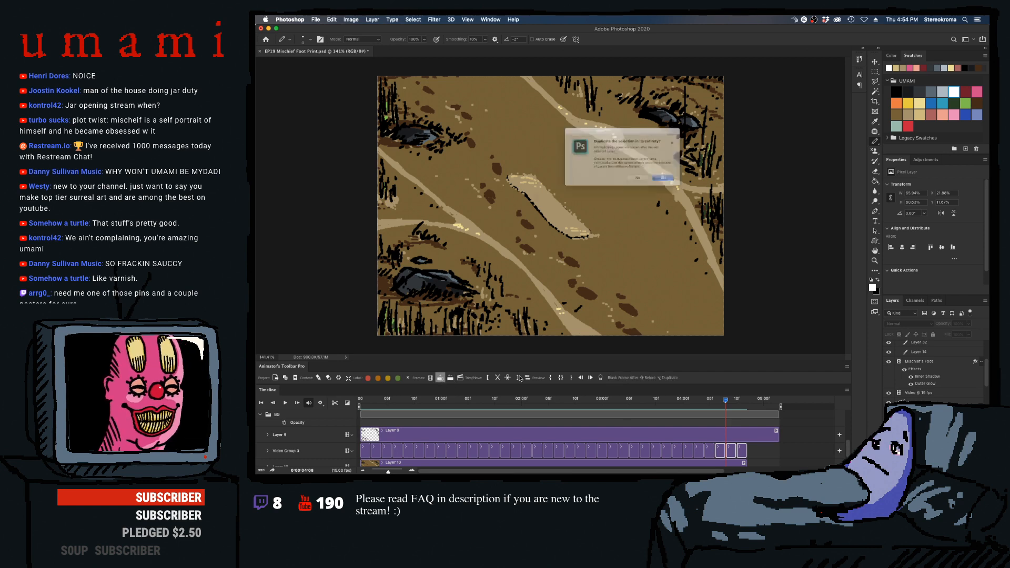
left_click(744, 463)
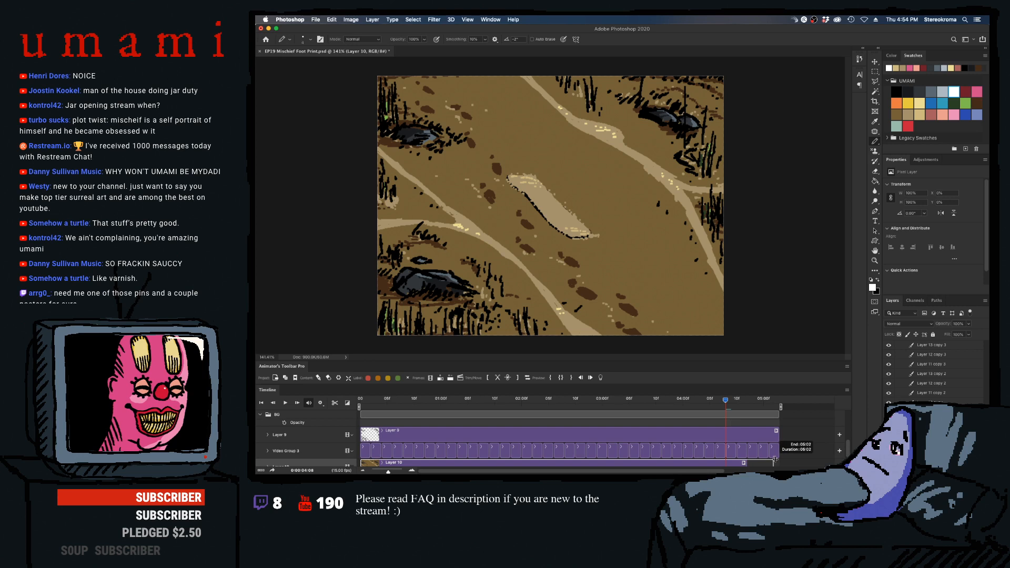
- Add frames to the end of the sand fill's Video @ 15 fps layer until it reaches 05:02
left_click_drag(847, 447, 848, 413)
left_click(837, 436)
left_click_drag(747, 404, 742, 404)
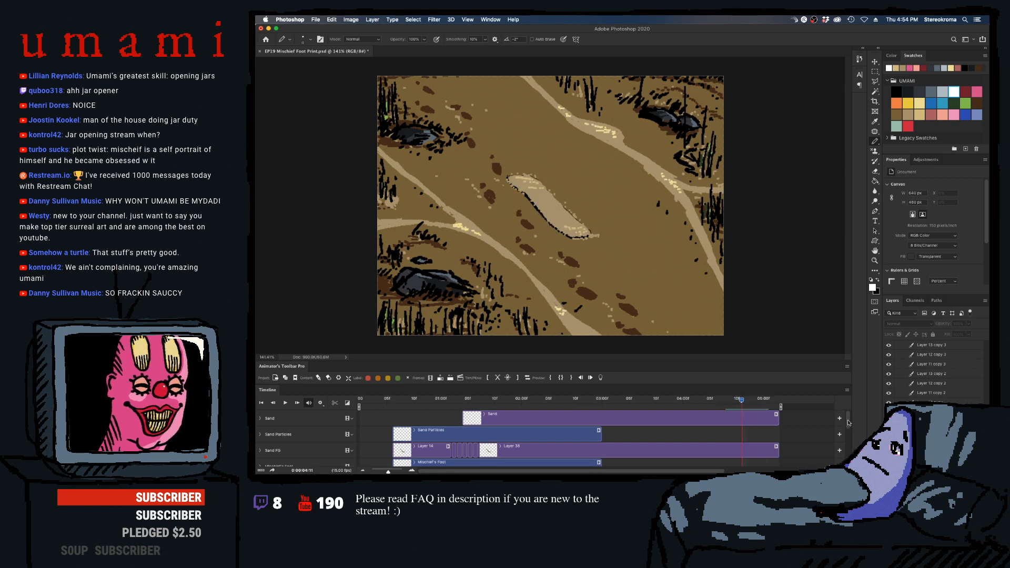
scroll(824, 435, "down", 2)
left_click(730, 453)
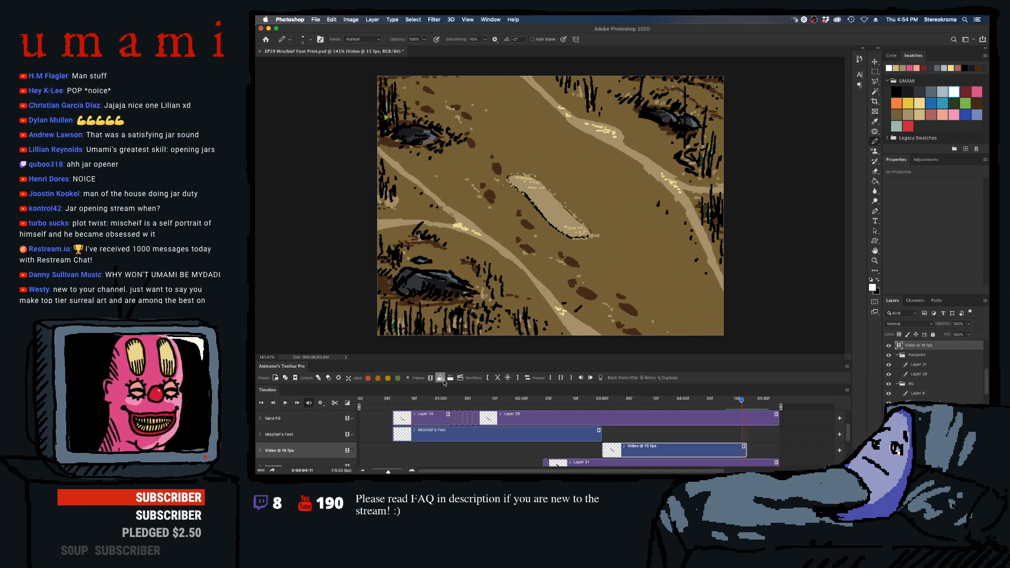
left_click(440, 378)
left_click(440, 378)
left_click(440, 378)
left_click(441, 378)
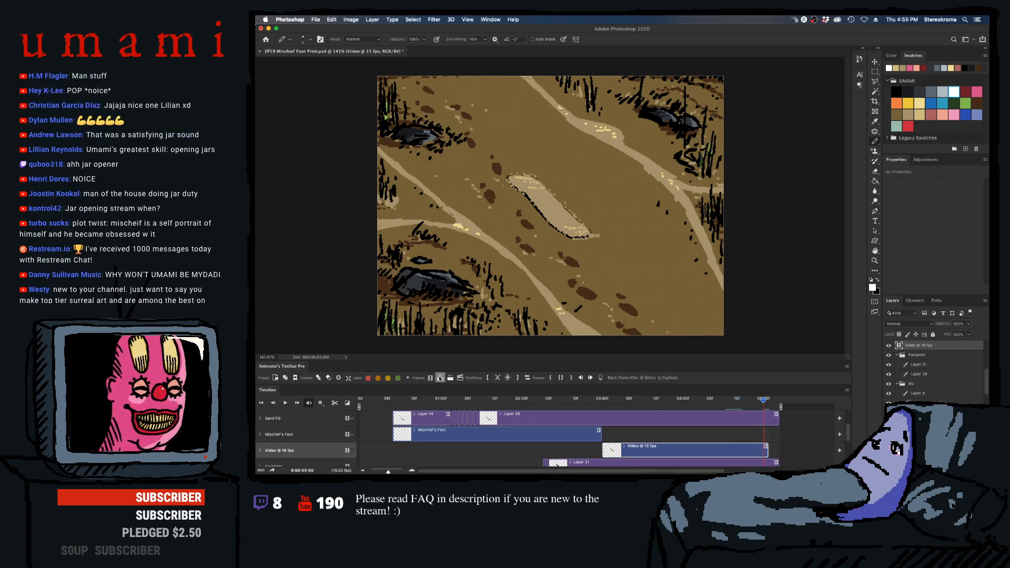
left_click(441, 378)
left_click(440, 378)
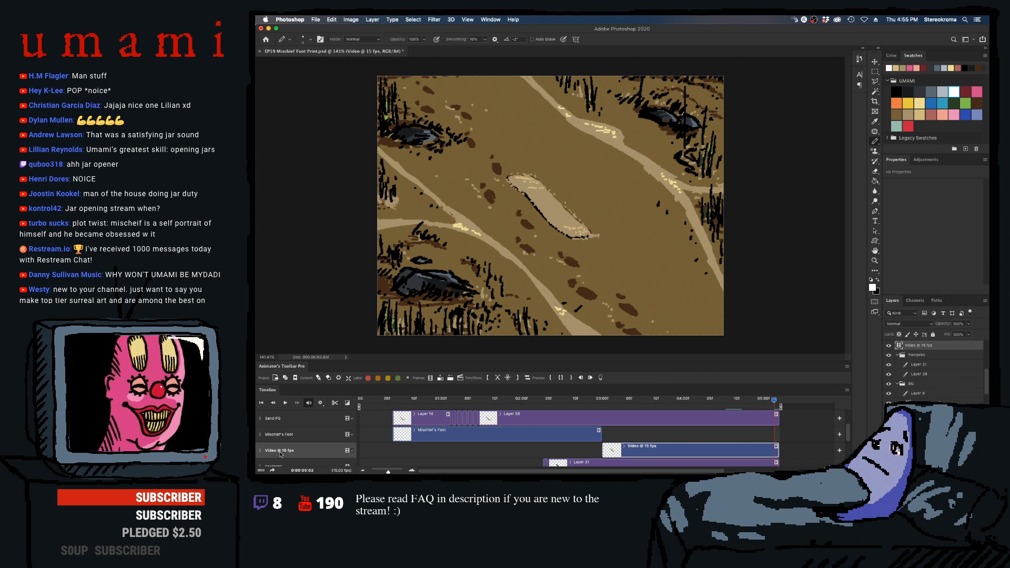
- Create three consecutive blank frame layers in a video group above Sand, covering the last frames up to 05:02
left_click(631, 434)
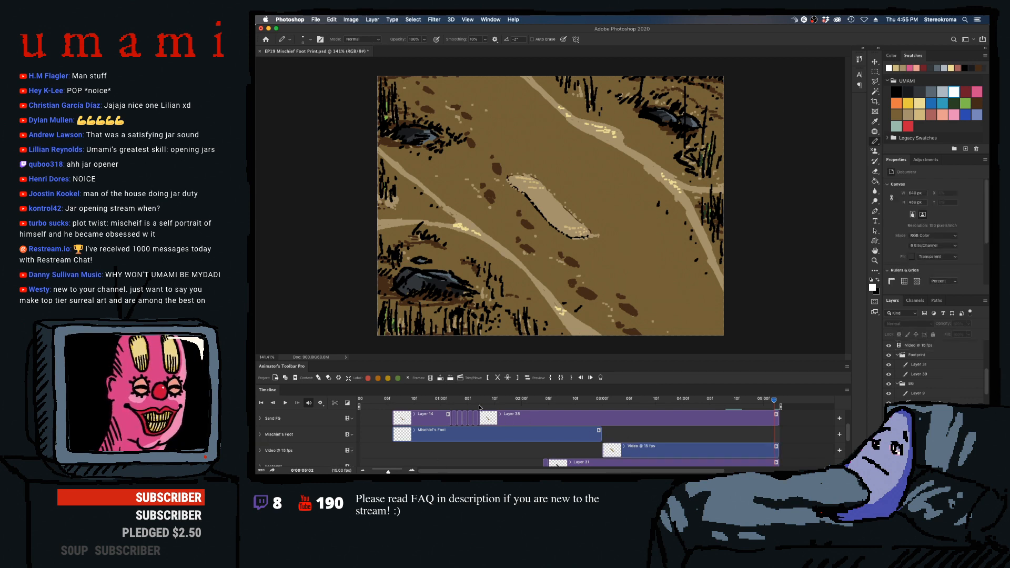
left_click(440, 378)
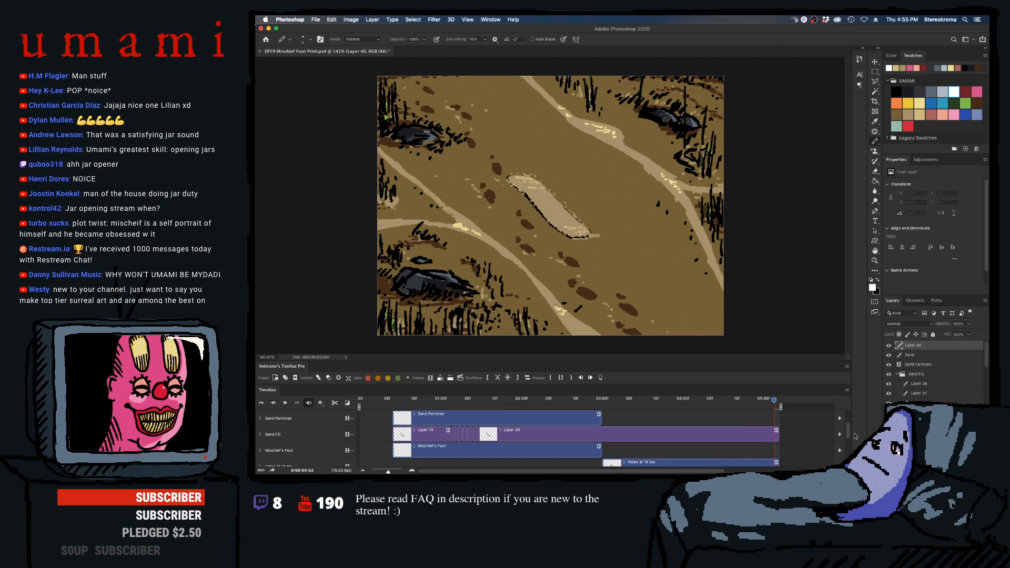
left_click_drag(847, 434, 847, 417)
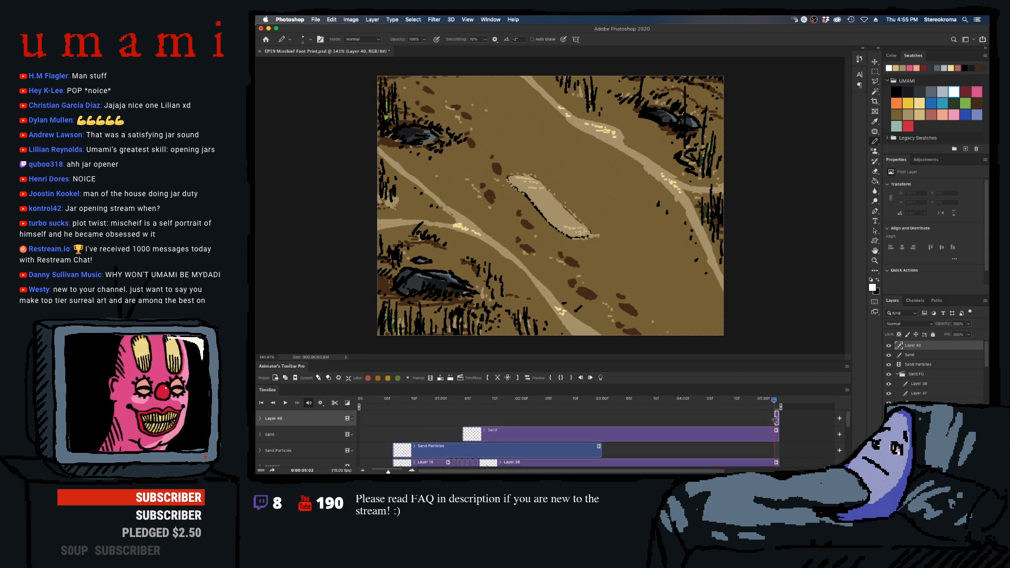
left_click_drag(775, 421, 751, 419)
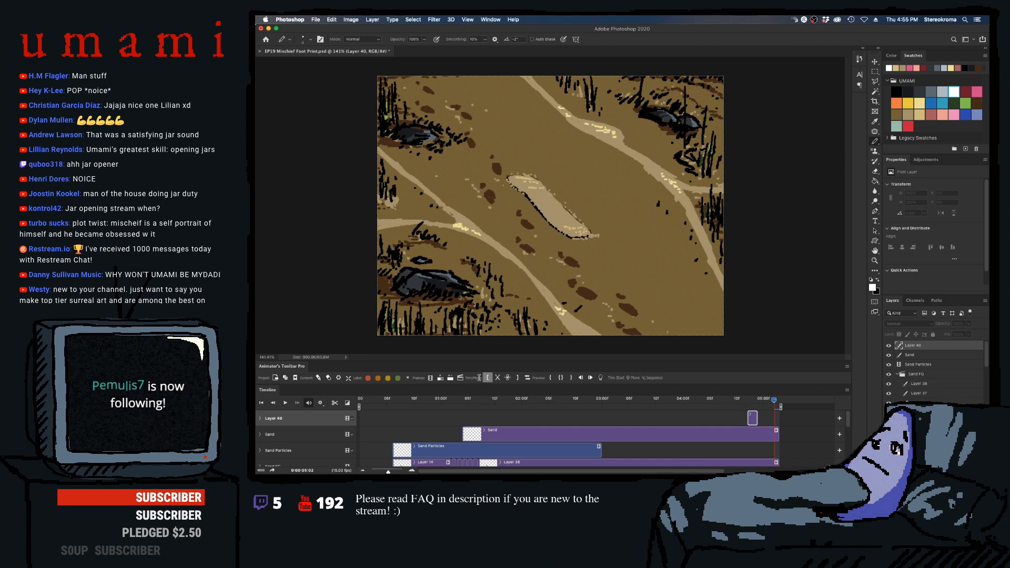
left_click(440, 378)
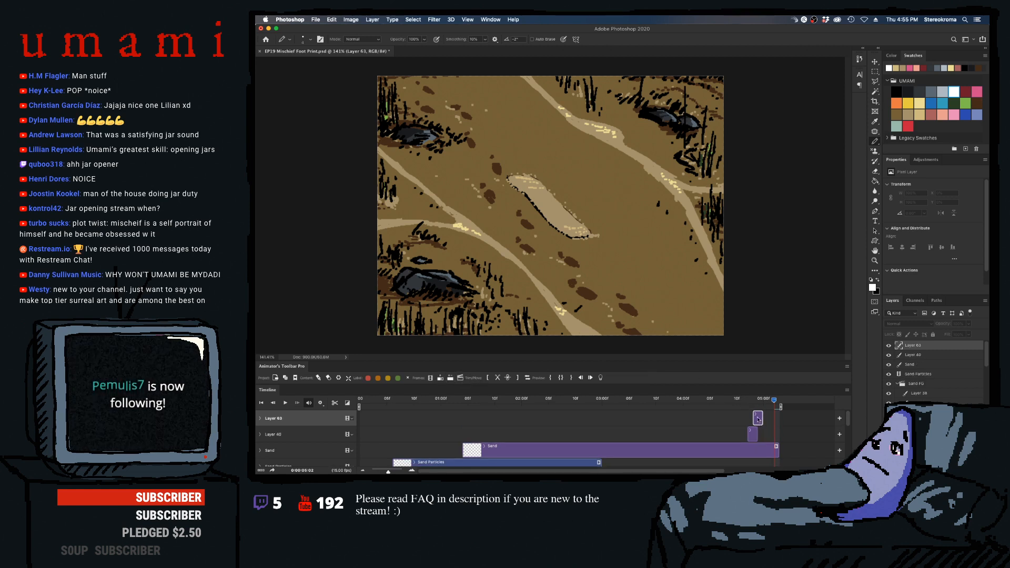
left_click_drag(758, 419, 763, 434)
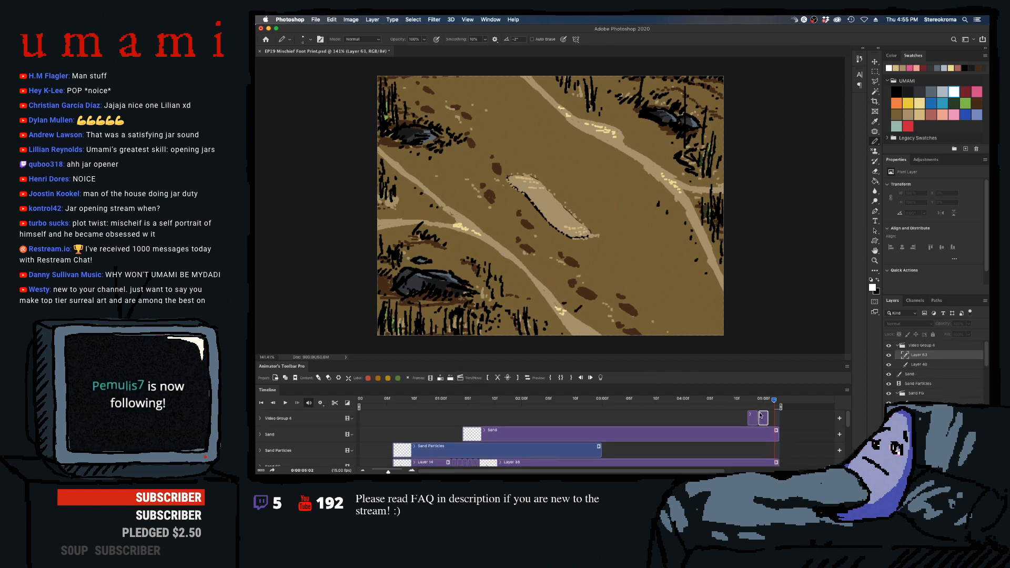
left_click(441, 378)
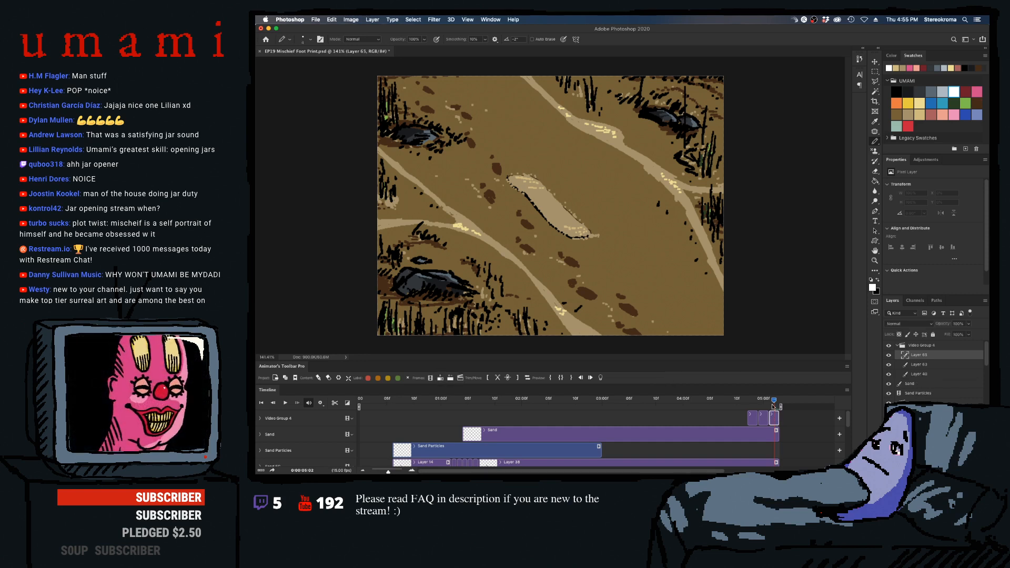
- Draw light tan highlight specks on the sand-filled footprint in Video Group 4's middle frame, Layer 63
mouse_move(772, 407)
left_mouse_down()
mouse_move(730, 405)
mouse_move(763, 407)
left_mouse_up()
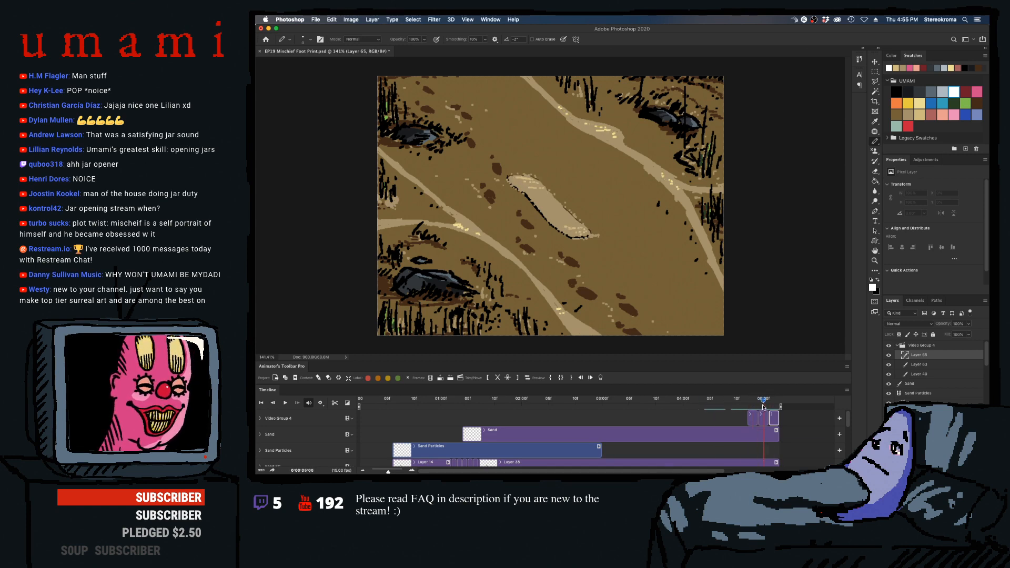
left_click(765, 419)
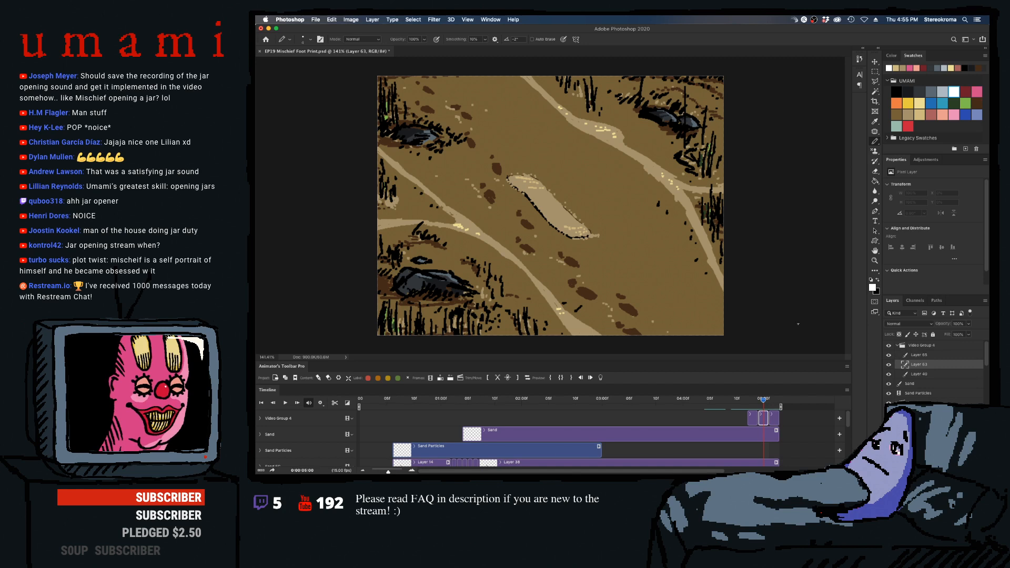
left_click(922, 113)
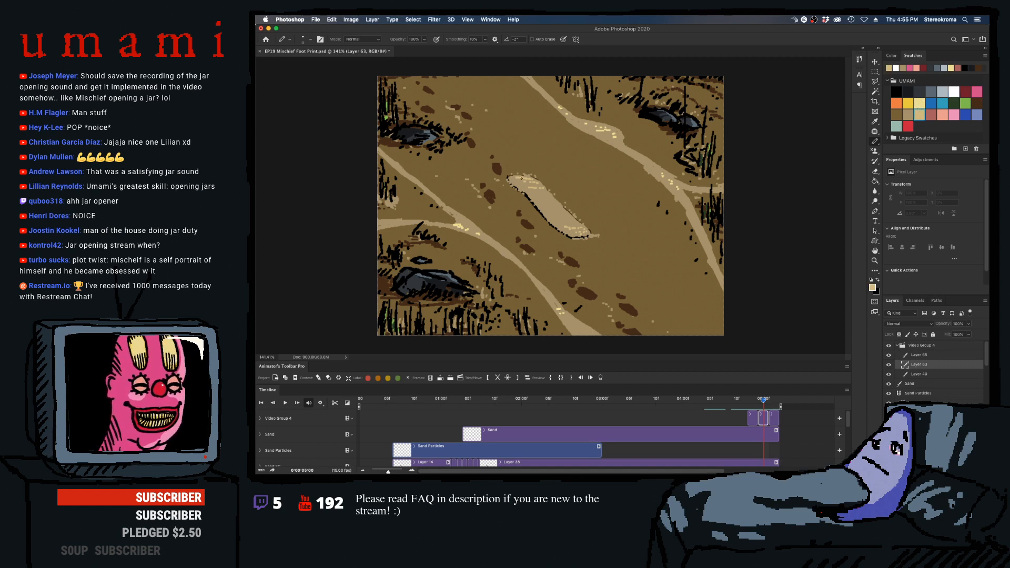
left_click_drag(513, 178, 525, 179)
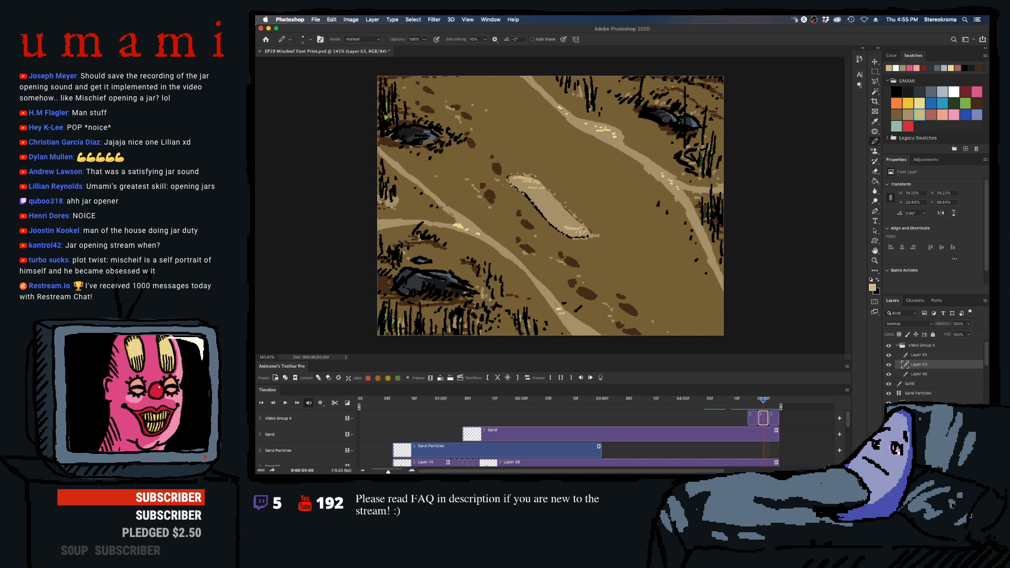
- Draw light tan highlight specks at both ends of the sand-filled footprint in Video Group 4's last frame, Layer 65
left_click(774, 405)
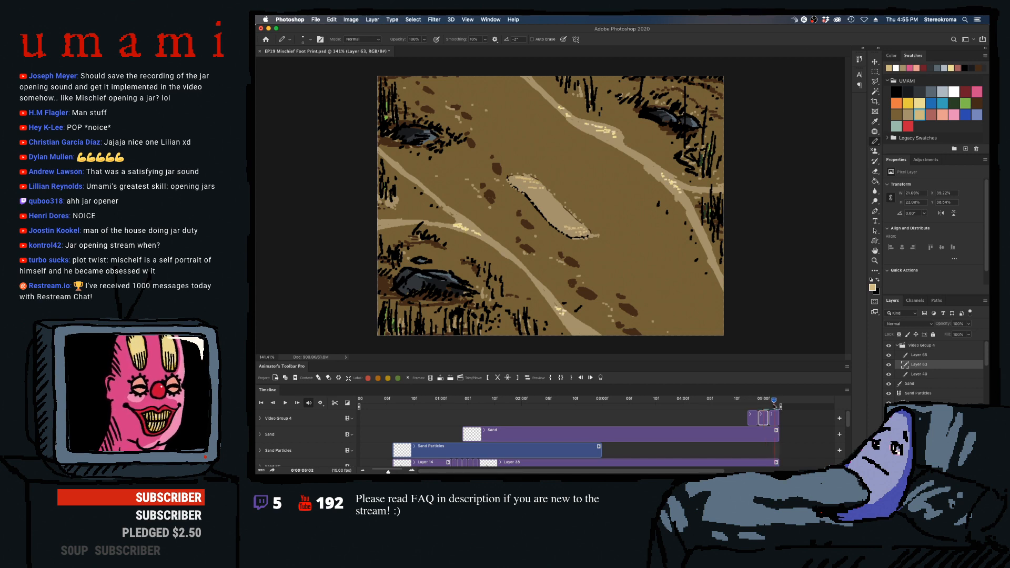
left_click_drag(511, 177, 525, 185)
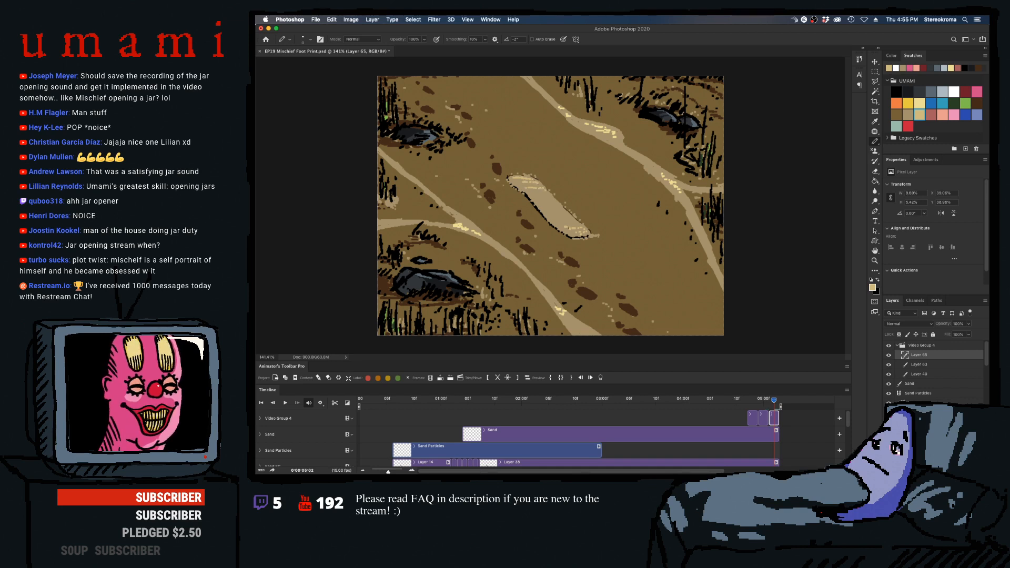
left_click_drag(572, 228, 579, 232)
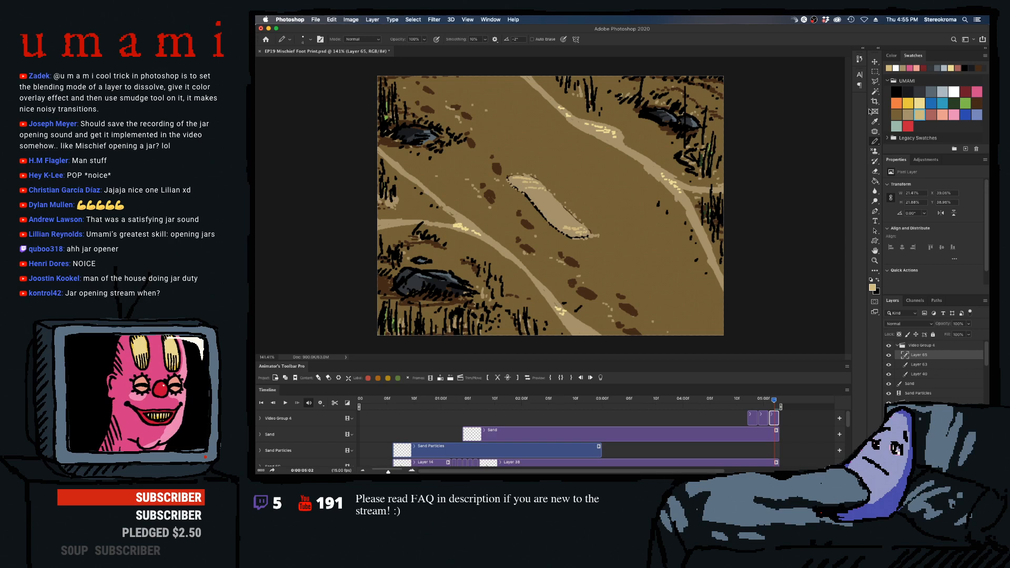
- Recolor the footprint highlights on Layer 65 and Layer 63 with the pale yellow swatch using the Paint Bucket
left_click(918, 102)
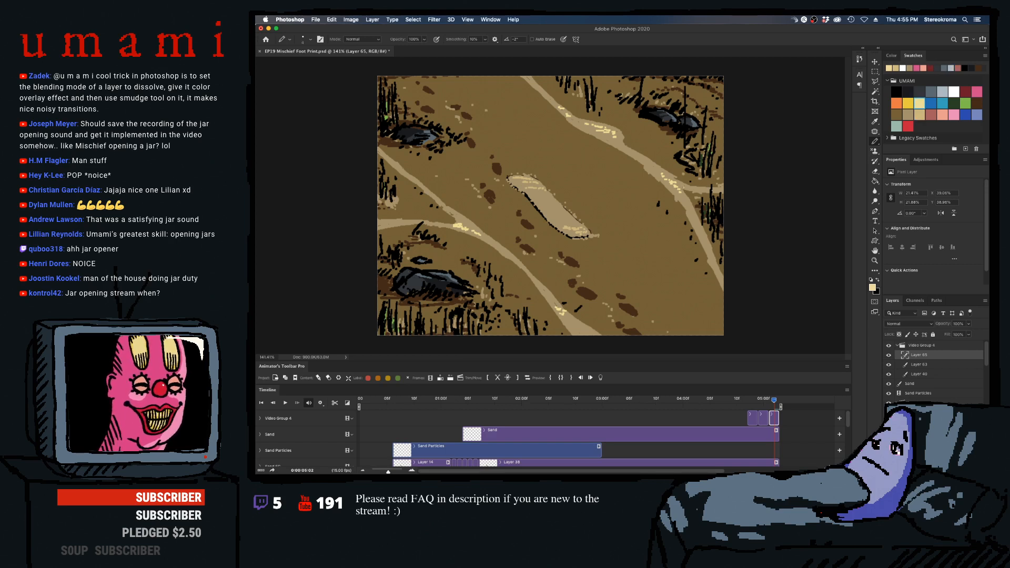
left_click(875, 181)
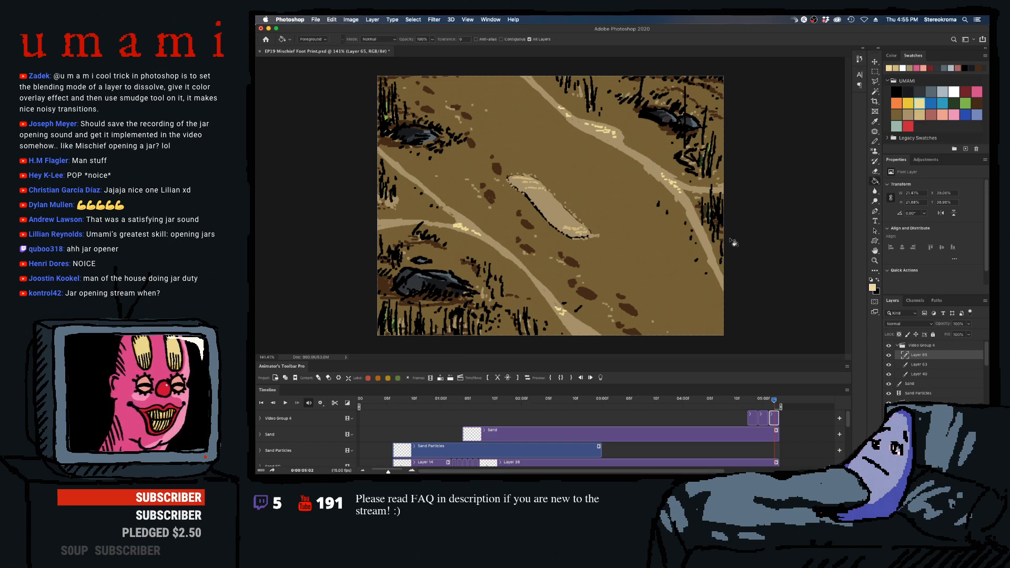
left_click(529, 184)
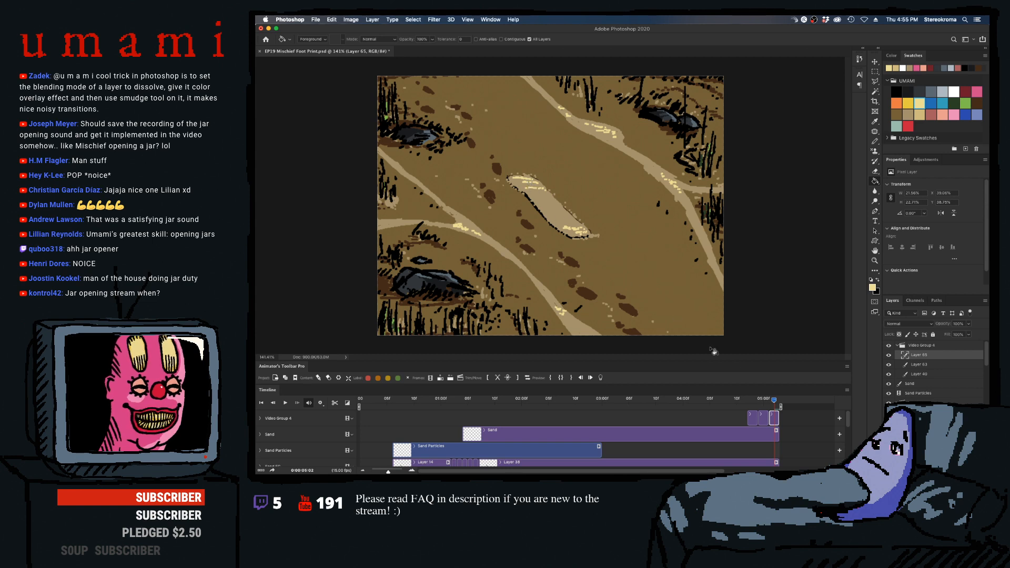
left_click(763, 417)
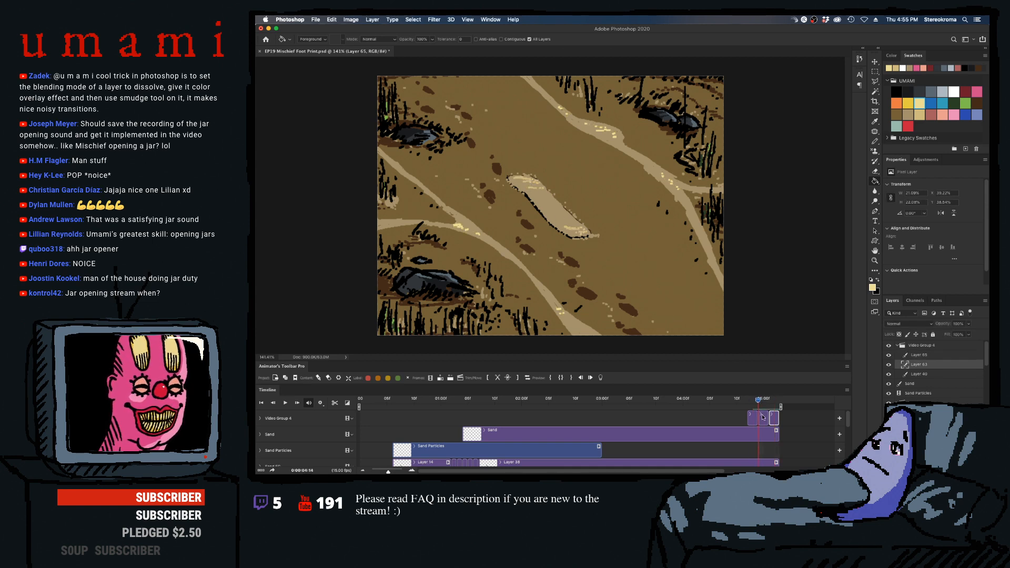
left_click(529, 184)
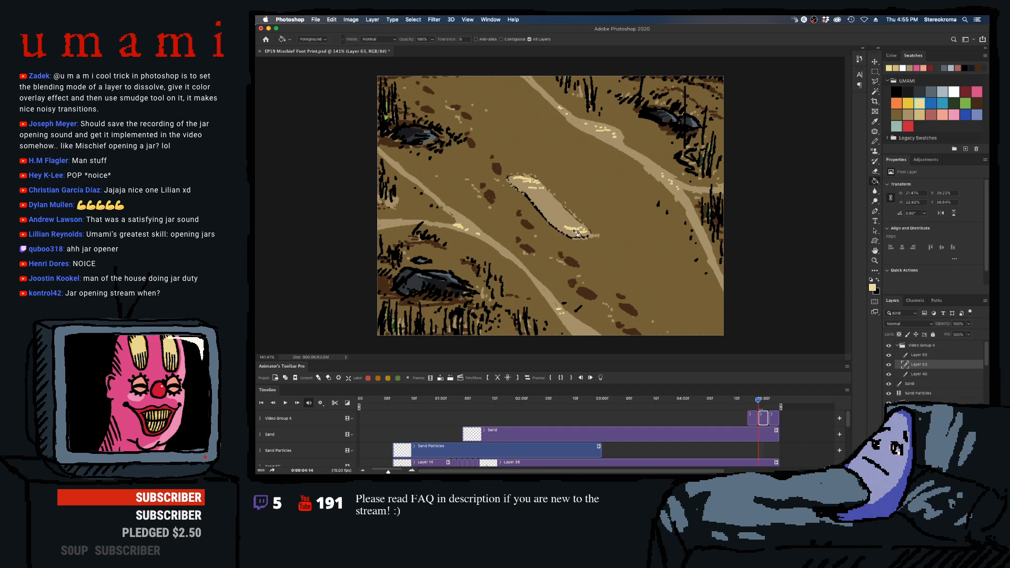
- Draw pale yellow highlight specks on the sand-filled footprint in Video Group 4's first frame at 04:12
left_click_drag(764, 408, 746, 406)
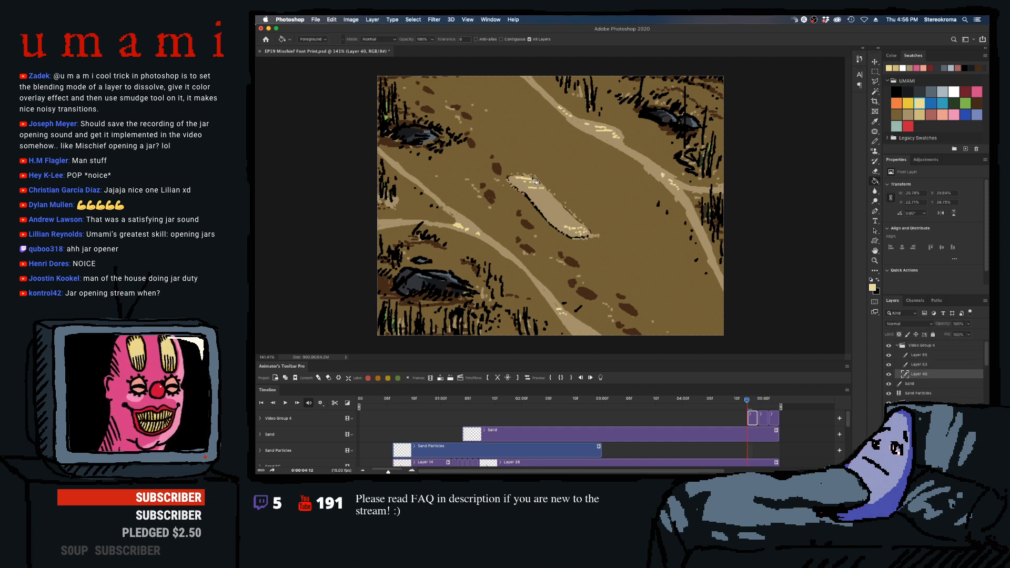
left_click(758, 401)
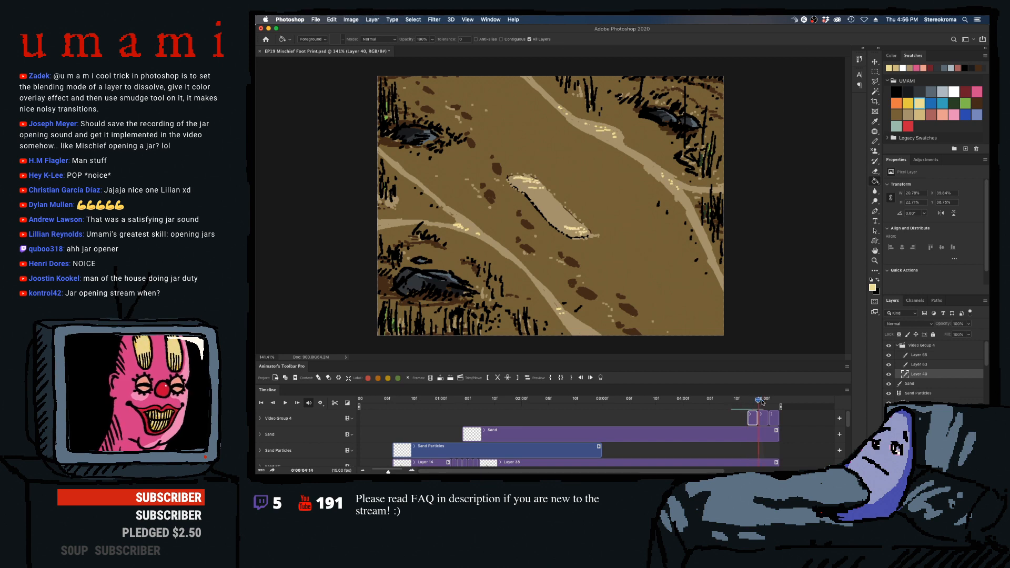
left_click_drag(758, 402, 747, 404)
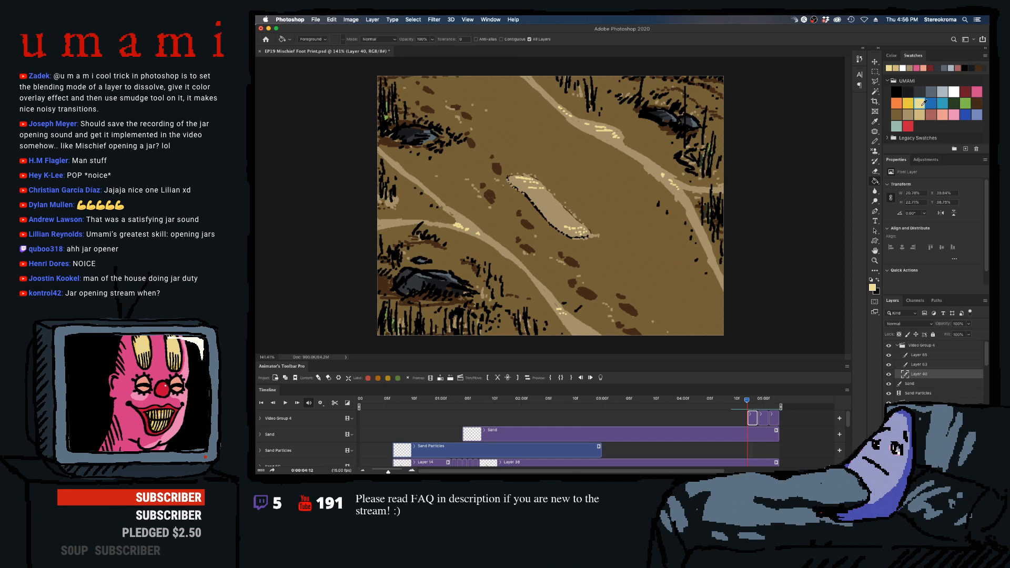
key("b")
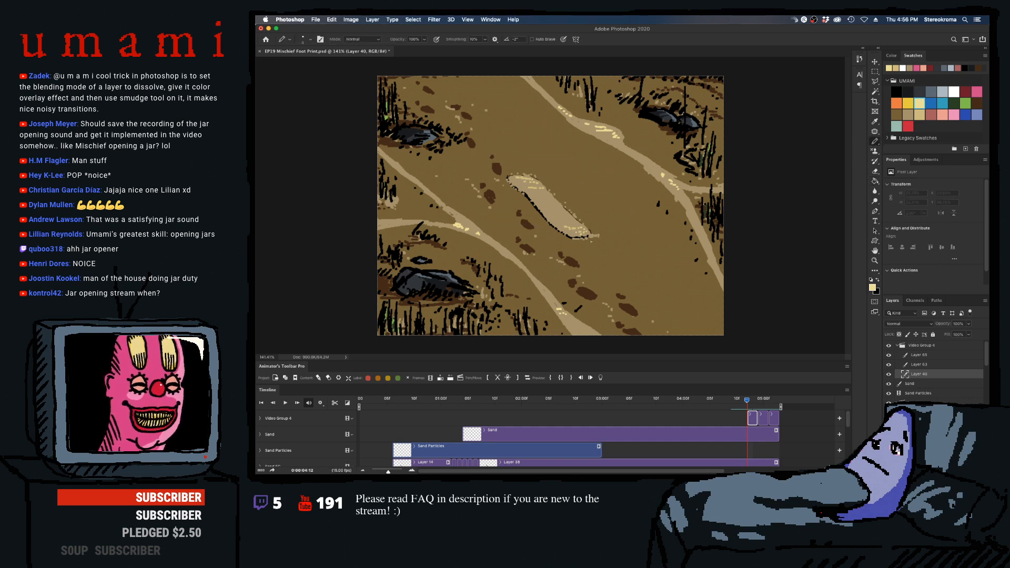
left_click_drag(515, 177, 530, 181)
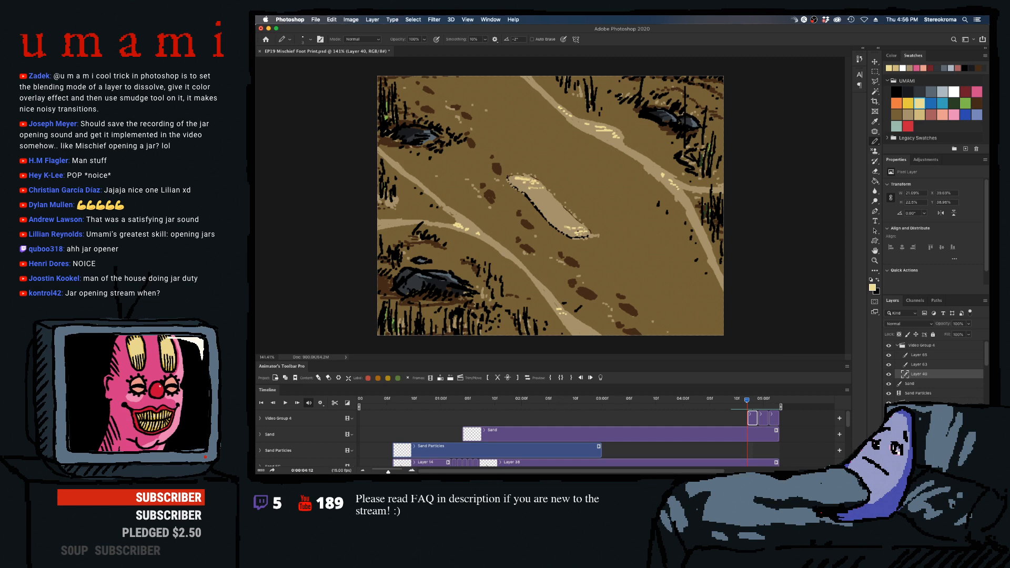
- Select the sand fill's Video @ 15 fps layer and hide Video Group 4
scroll(847, 421, "down", 5)
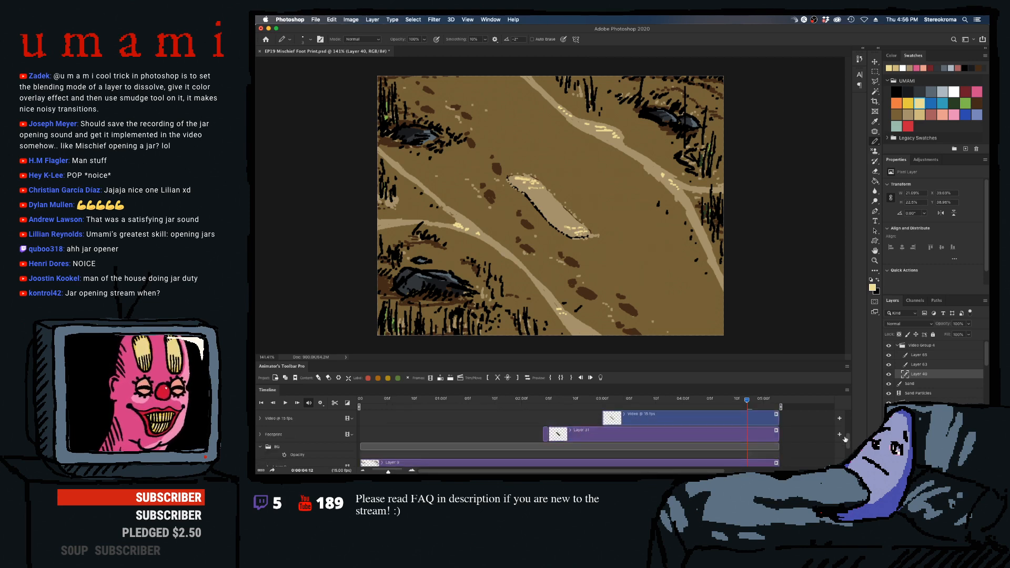
left_click(777, 425)
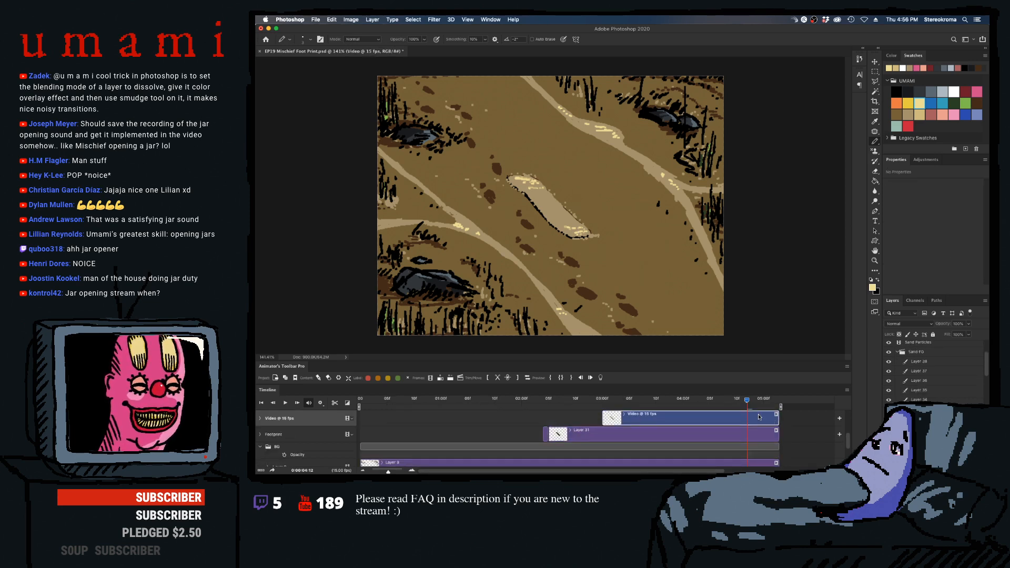
scroll(988, 367, "up", 3)
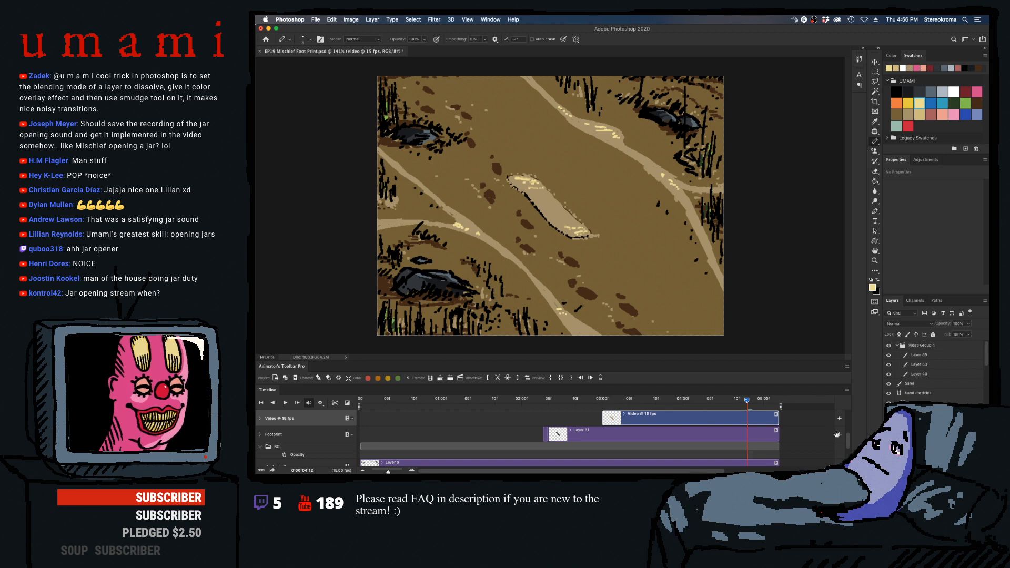
scroll(847, 442, "up", 5)
left_click(888, 345)
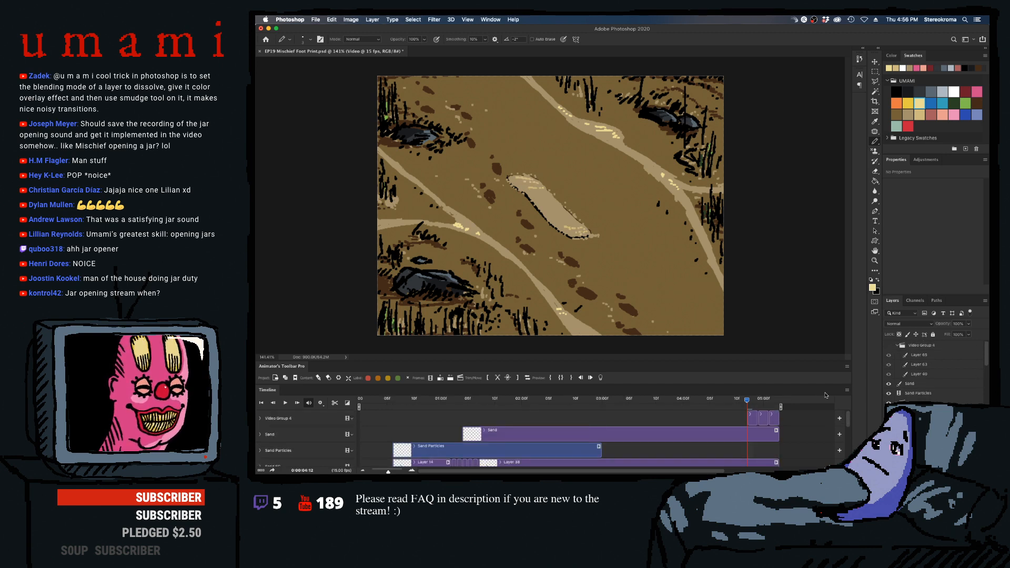
- Fill the old highlight specks on Video @ 15 fps with the footprint's sand tan, frame by frame from 04:12 to 05:02
scroll(848, 427, "down", 2)
scroll(848, 428, "down", 1)
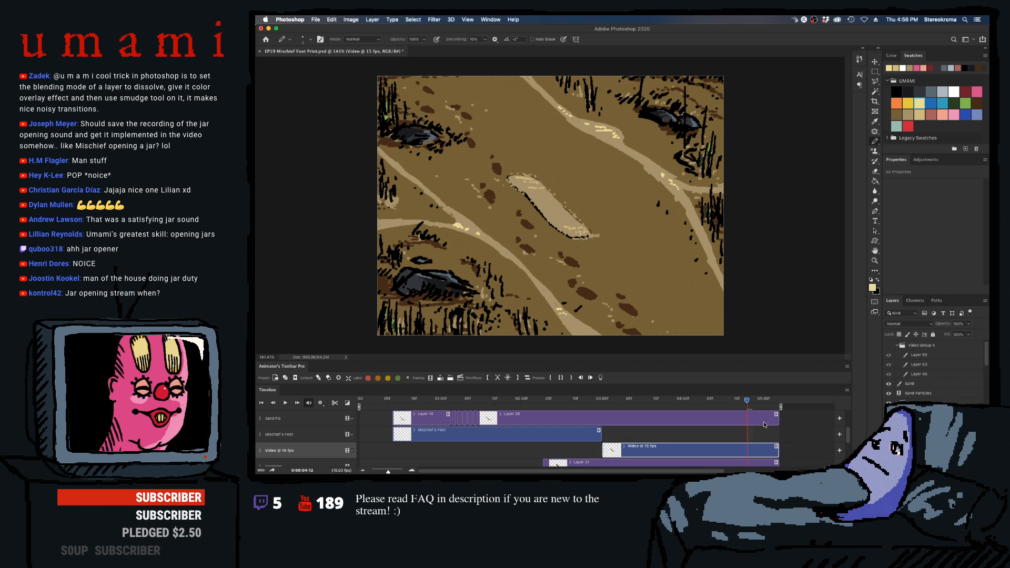
scroll(762, 423, "down", 1)
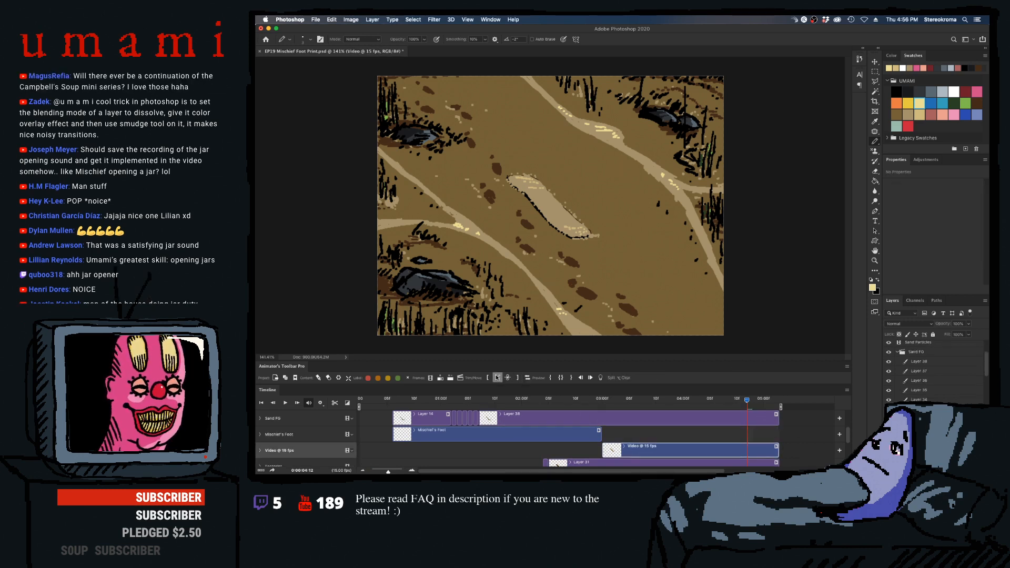
left_click(875, 180)
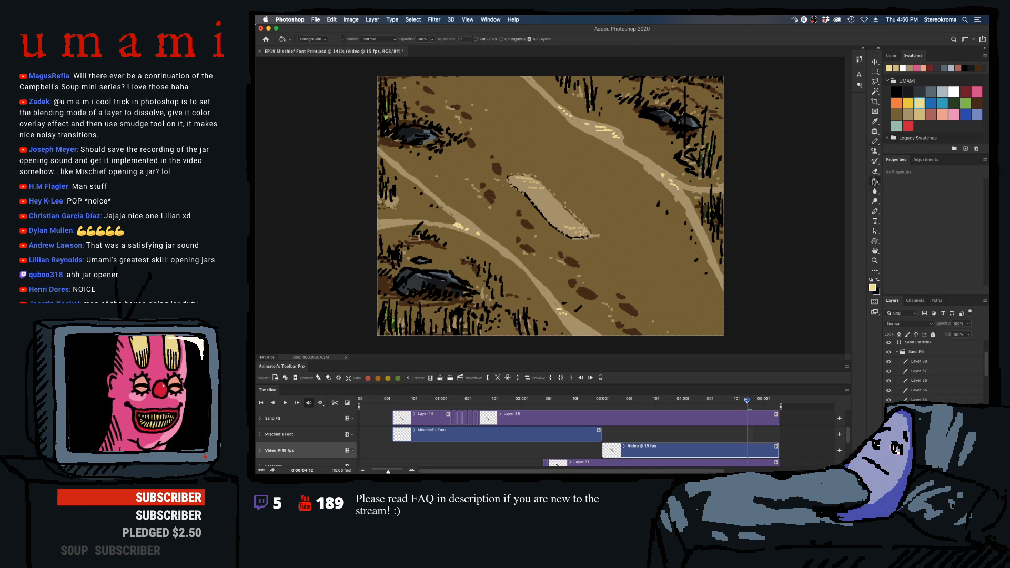
left_click(910, 113)
left_click(569, 228)
left_click(569, 229)
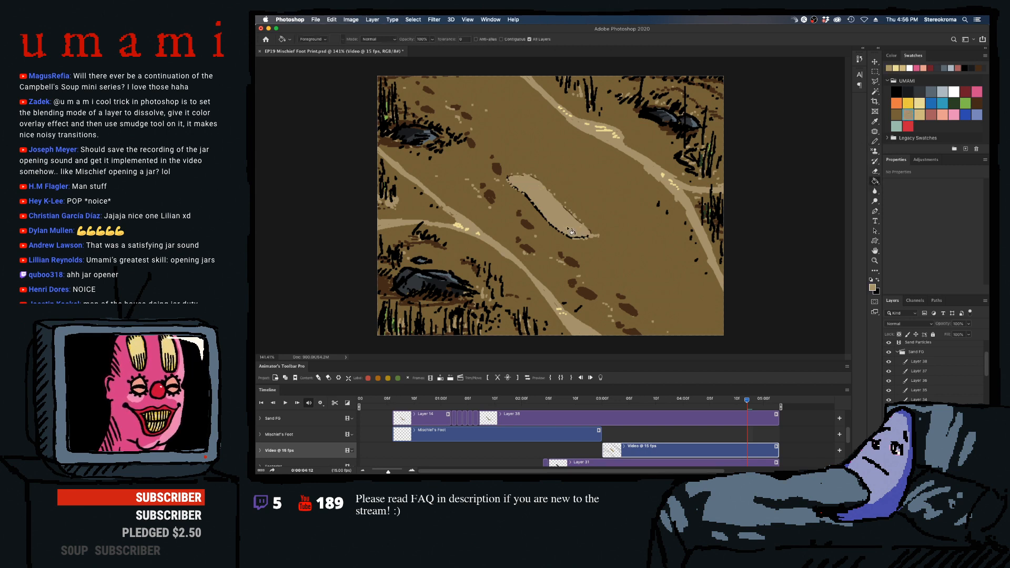
key("Right")
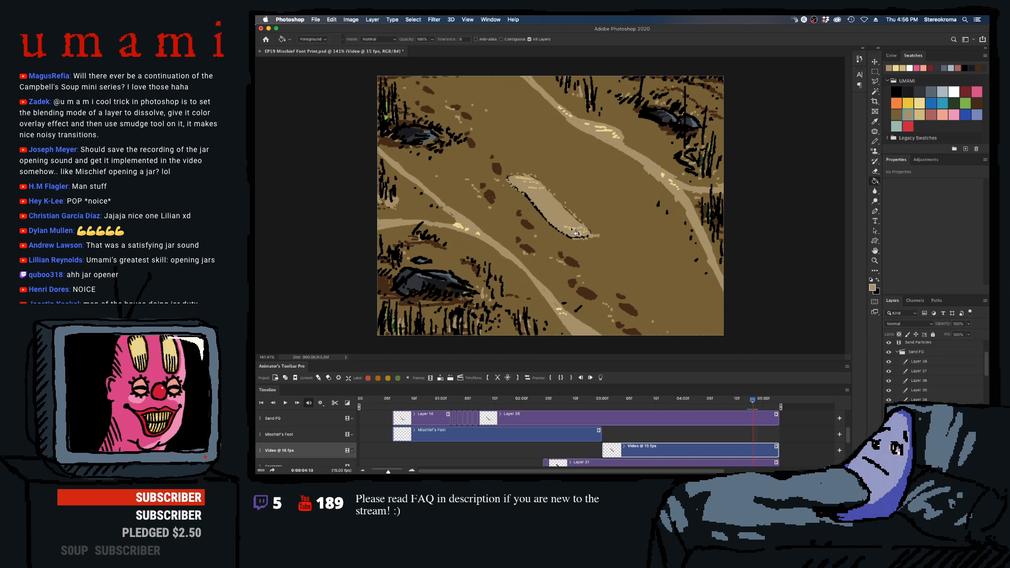
left_click(575, 232)
key("Right")
left_click(574, 231)
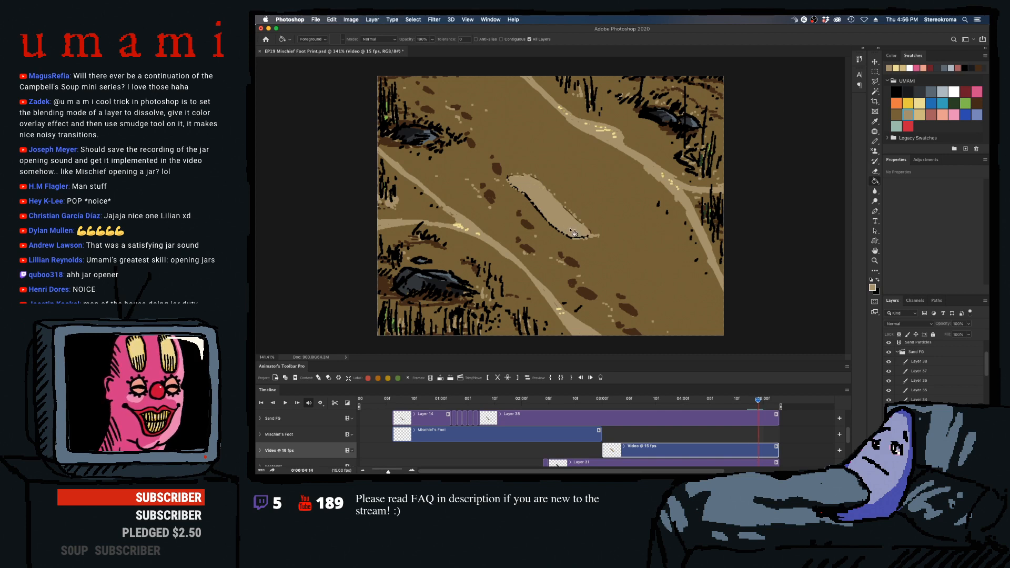
key("Right")
left_click(574, 232)
key("Right")
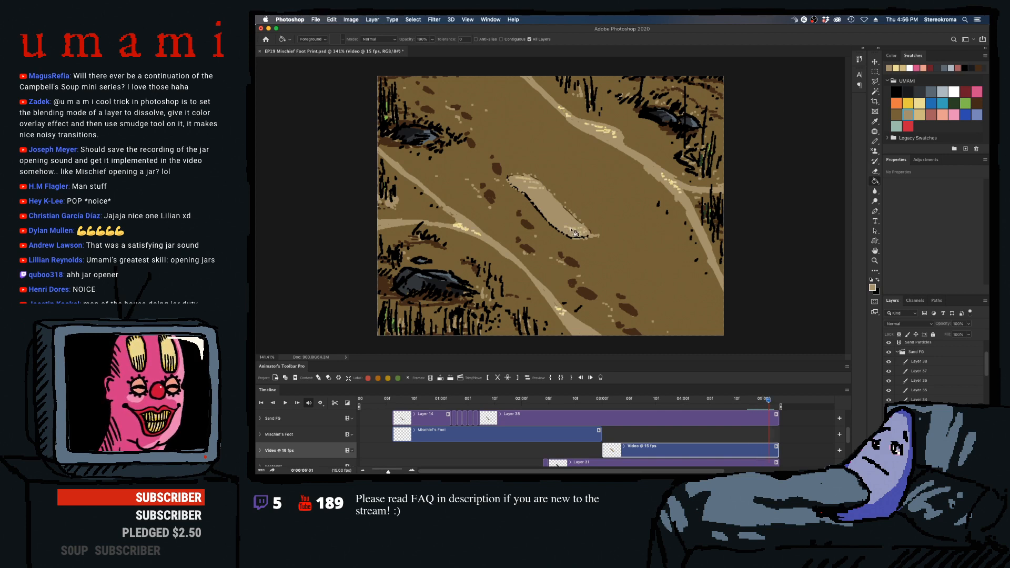
left_click(571, 230)
key("Right")
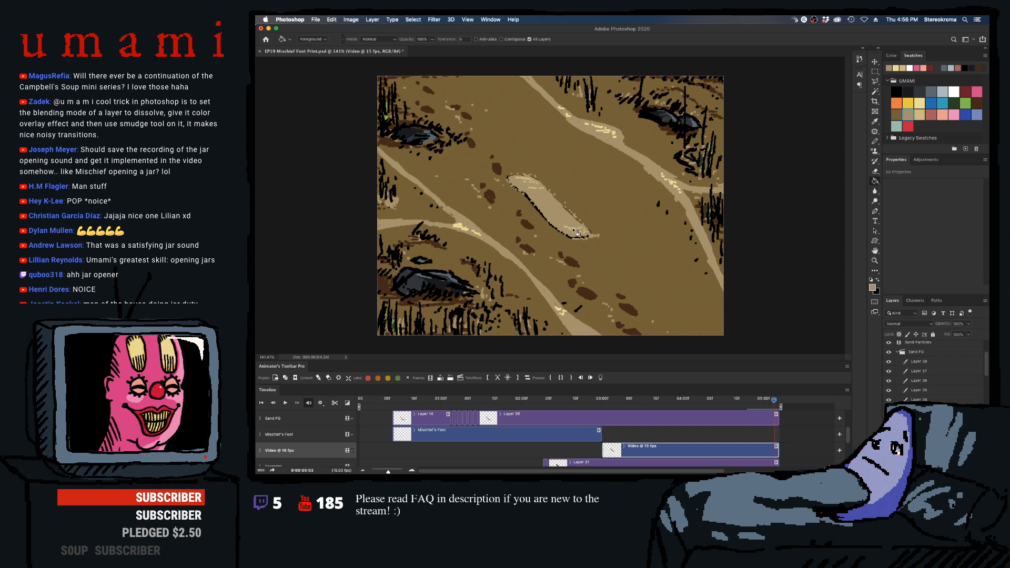
left_click(577, 232)
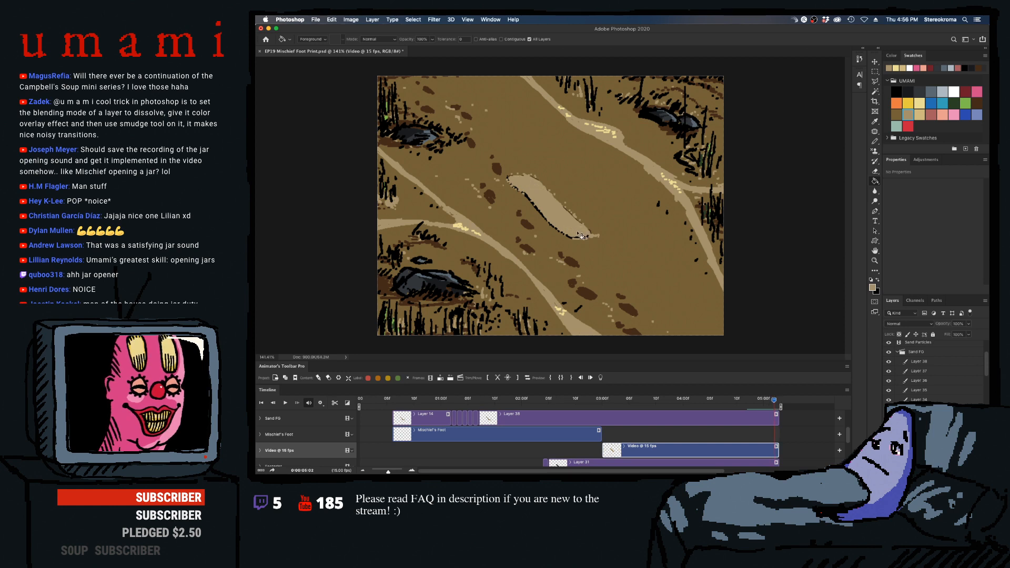
- Fill the highlight specks on Video @ 15 fps with the pale yellow swatch, frame by frame from 04:11 back to 04:06
key("Left")
key("Left")
key("Left")
key("Left")
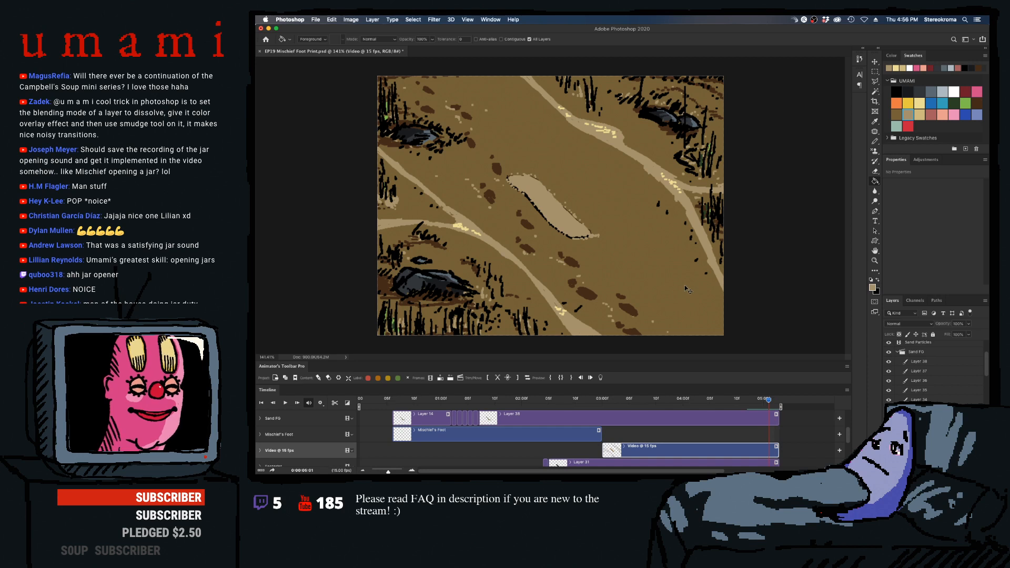
key("Left")
key("Left")
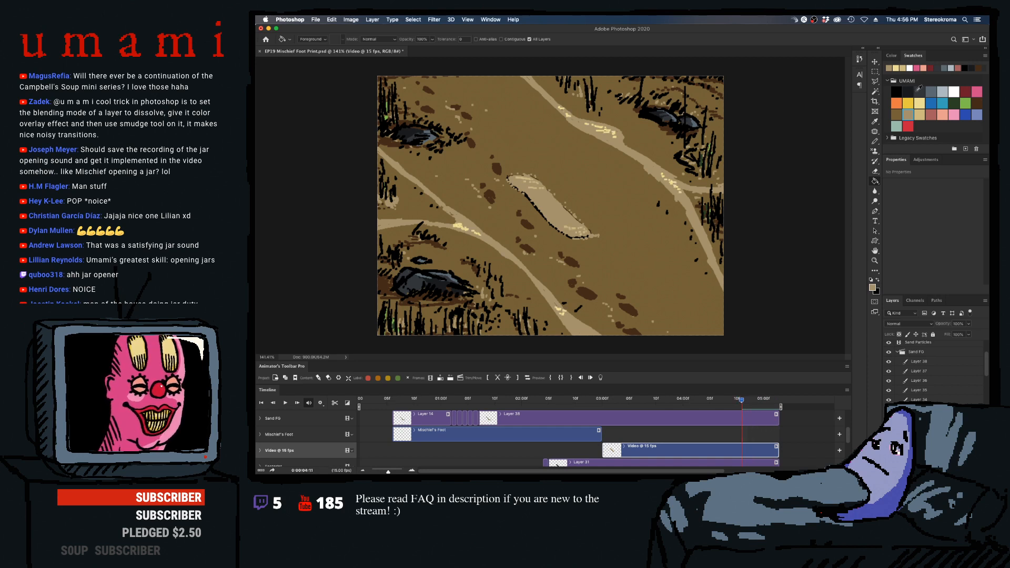
left_click(919, 103)
left_click(530, 184)
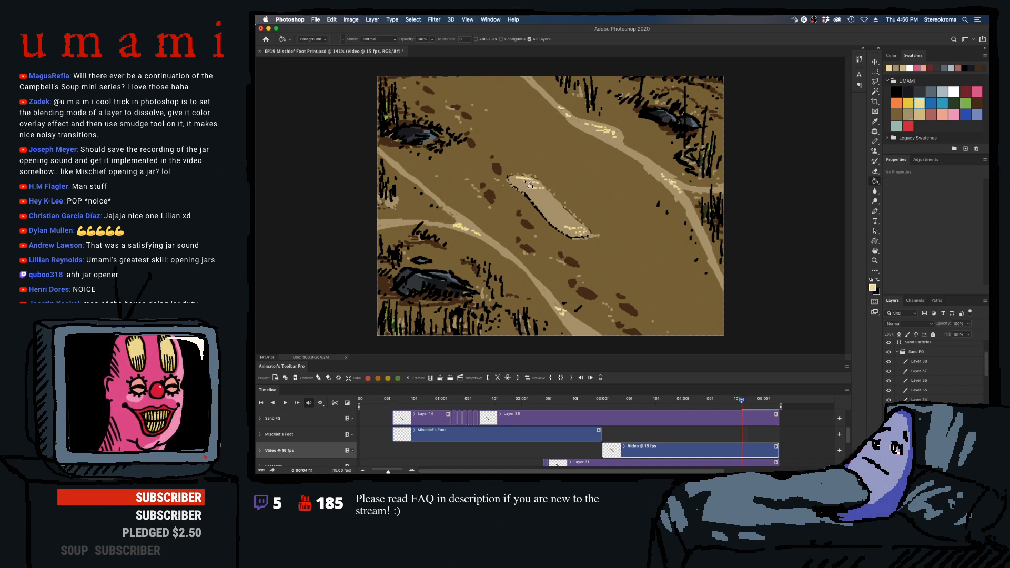
key("Left")
key("Left")
key("Left")
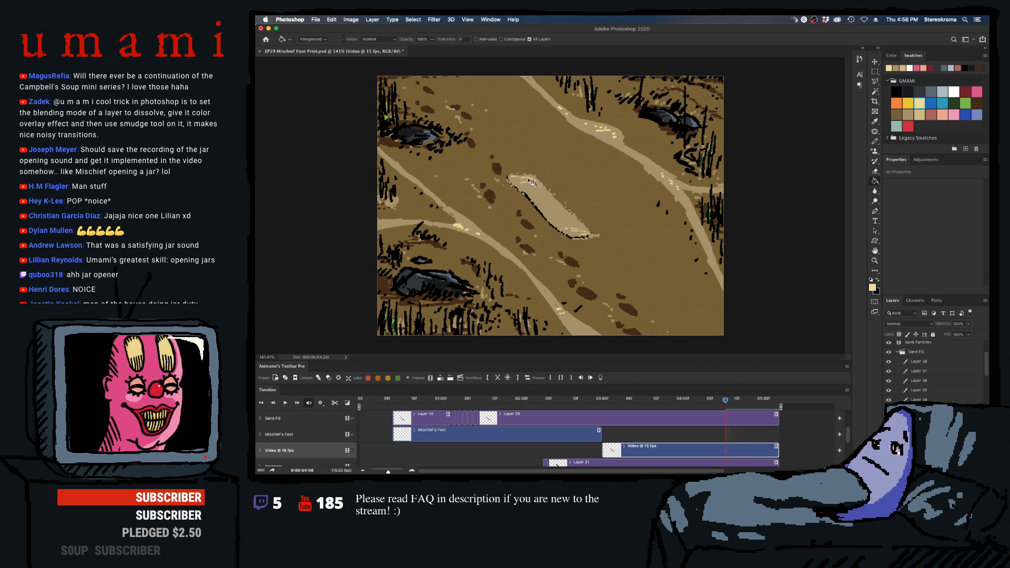
key("Left")
key("Left")
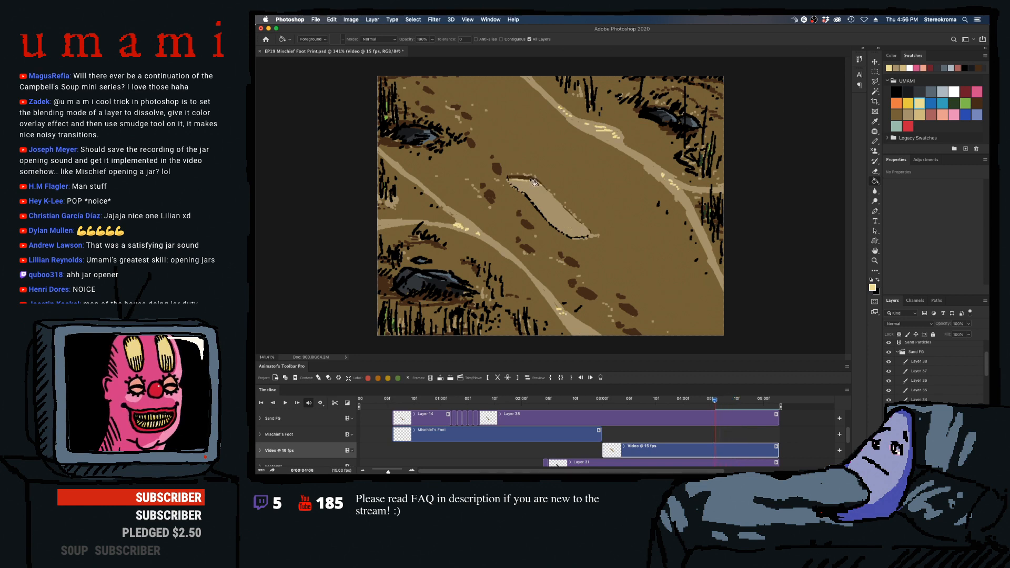
- Recolor the sand fill's highlights pale yellow on the frames from 04:05 back to 04:01, undoing the stray last fill
key("Left")
key("Left")
key("Left")
key("Left")
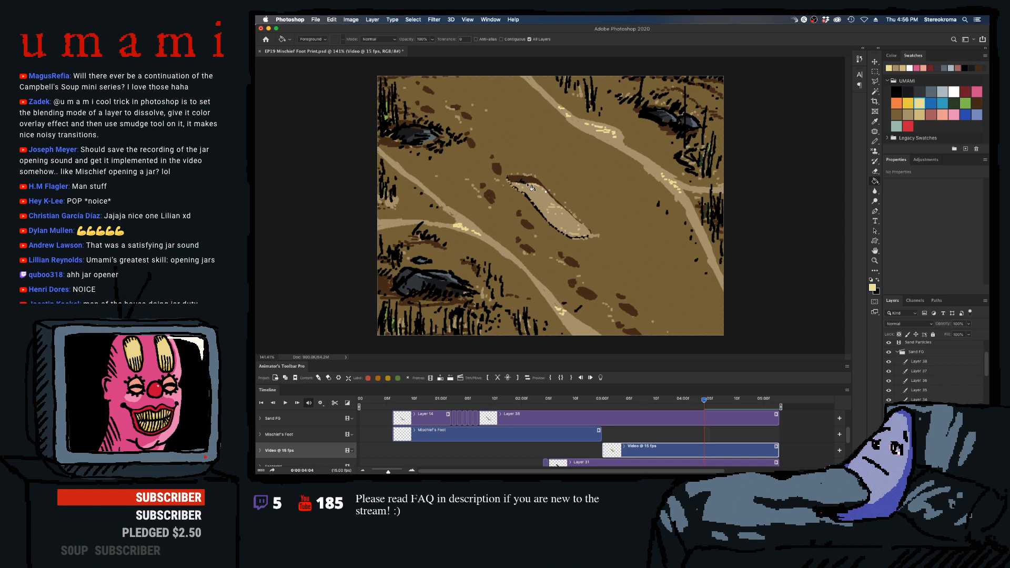
key("Left")
key("Left")
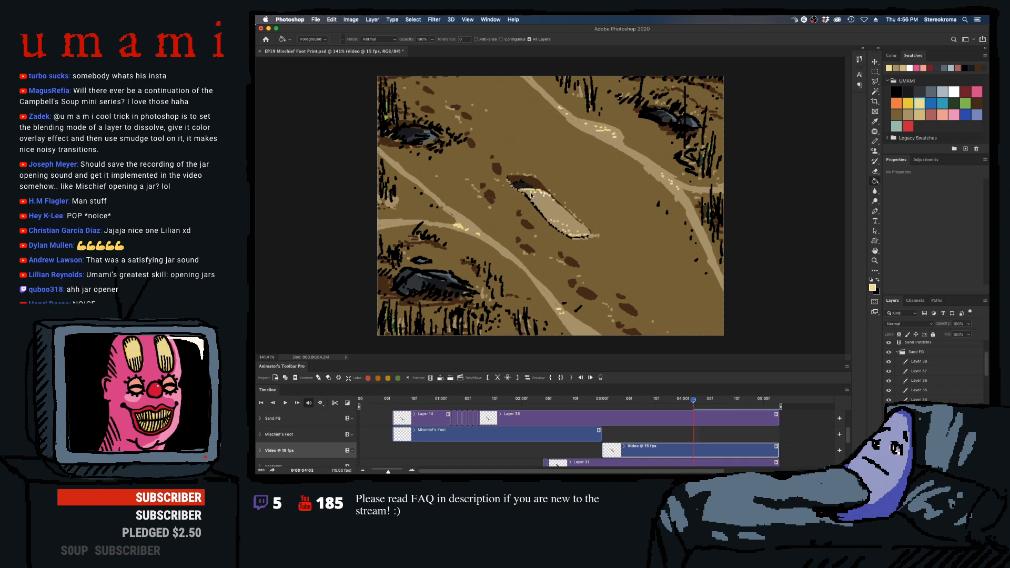
left_click(537, 199)
key("Left")
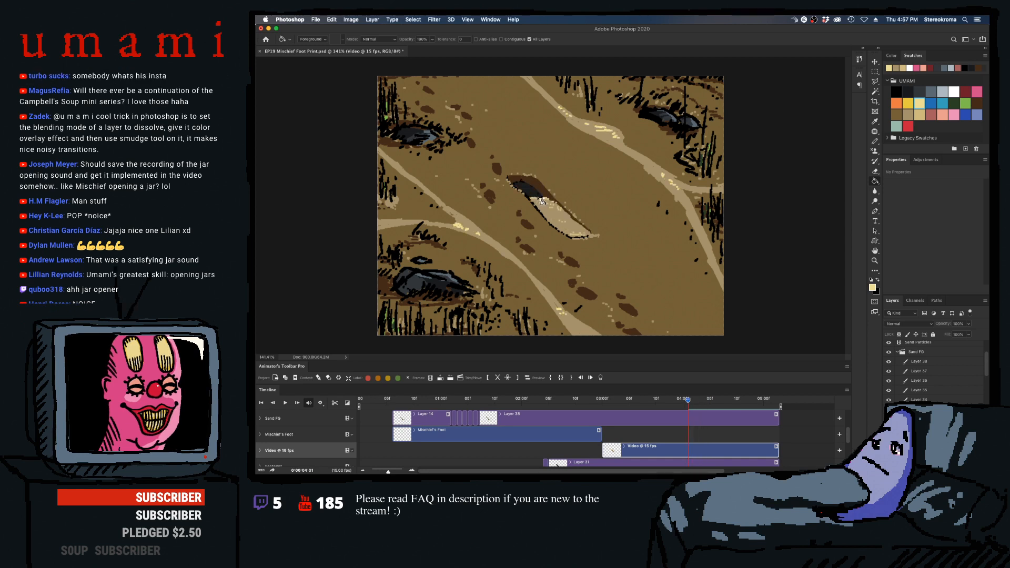
left_click(542, 202)
key("super+z")
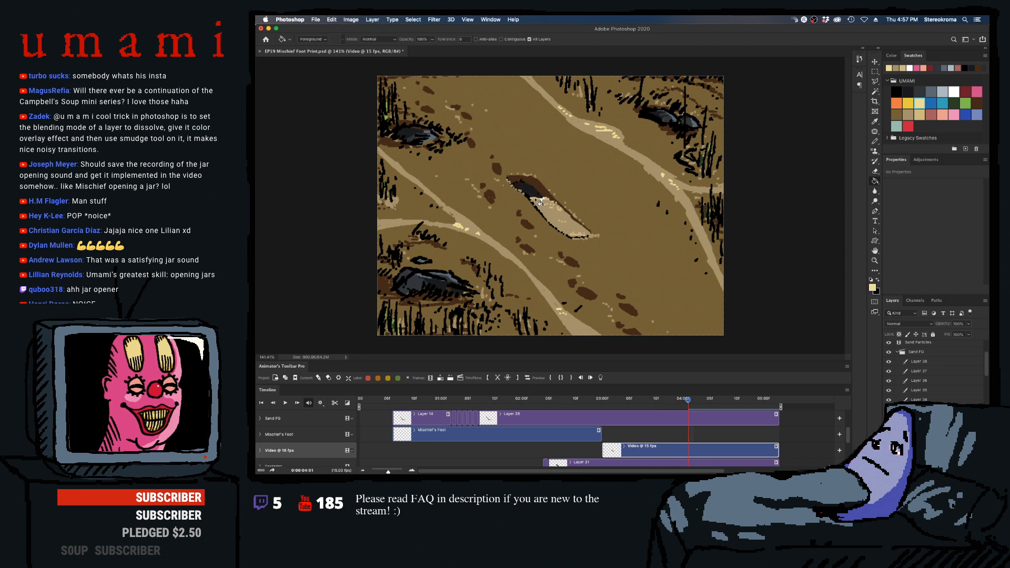
- Continue the pale yellow highlight fills on the sand fill frames between 04:00 and 03:11
key("Left")
key("Left")
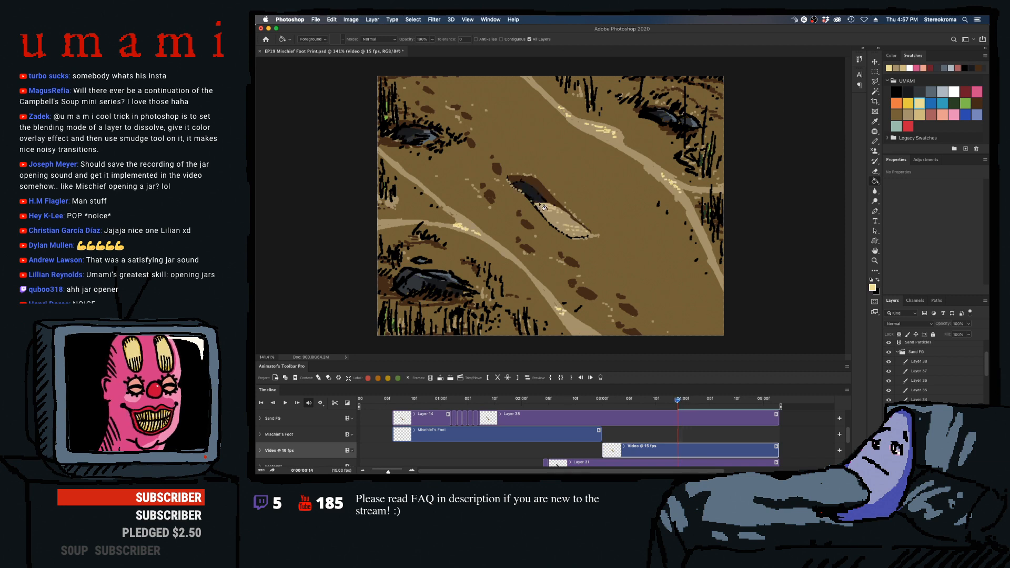
key("Left")
key("Left")
key("Right")
key("Right")
key("Right")
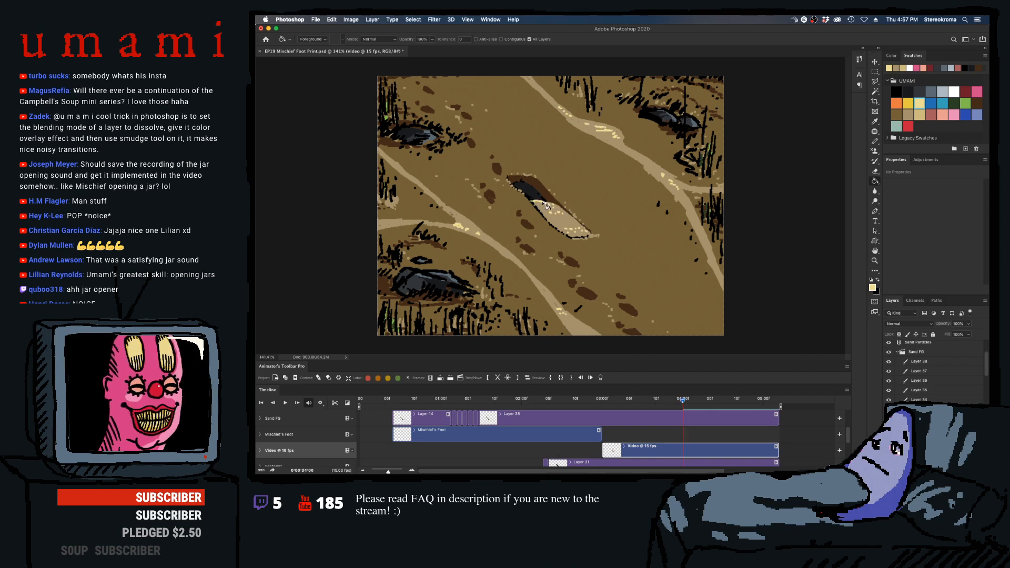
key("Left")
key("Left")
key("Left")
key("Left")
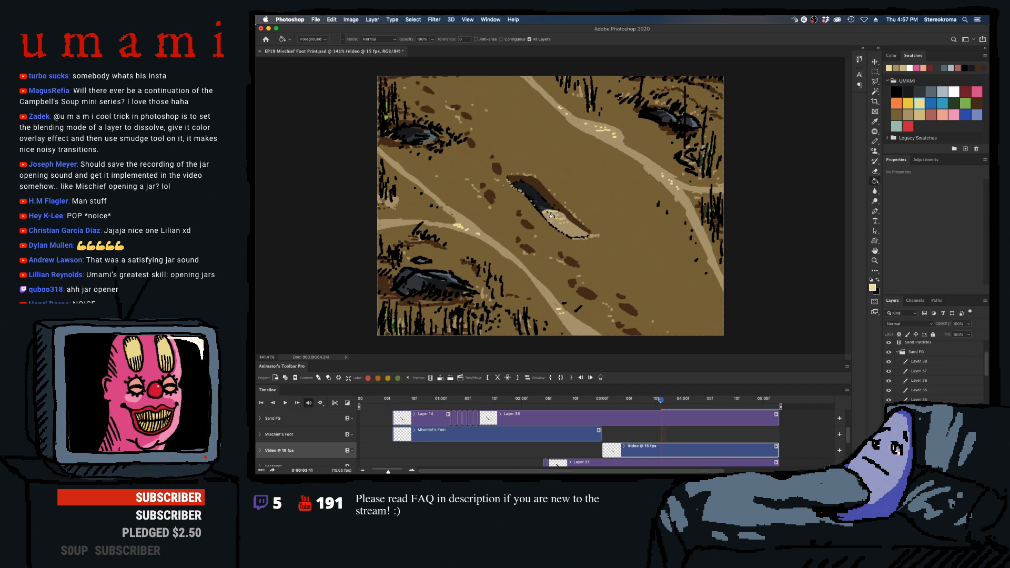
- Fill the remaining sand highlights with pale yellow, frame by frame from 03:10 back to 03:01
key("Left")
key("Left")
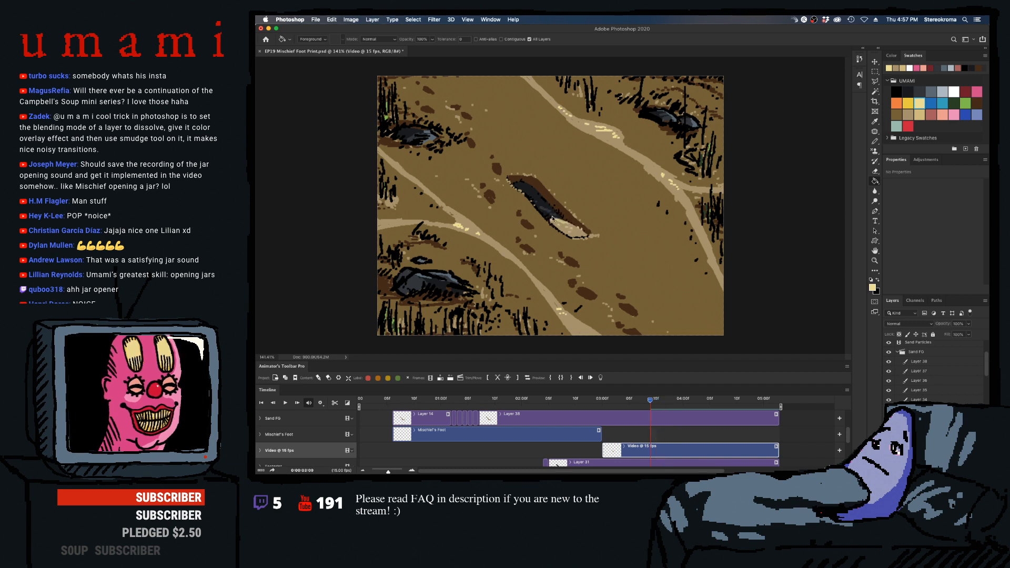
key("Left")
key("Left")
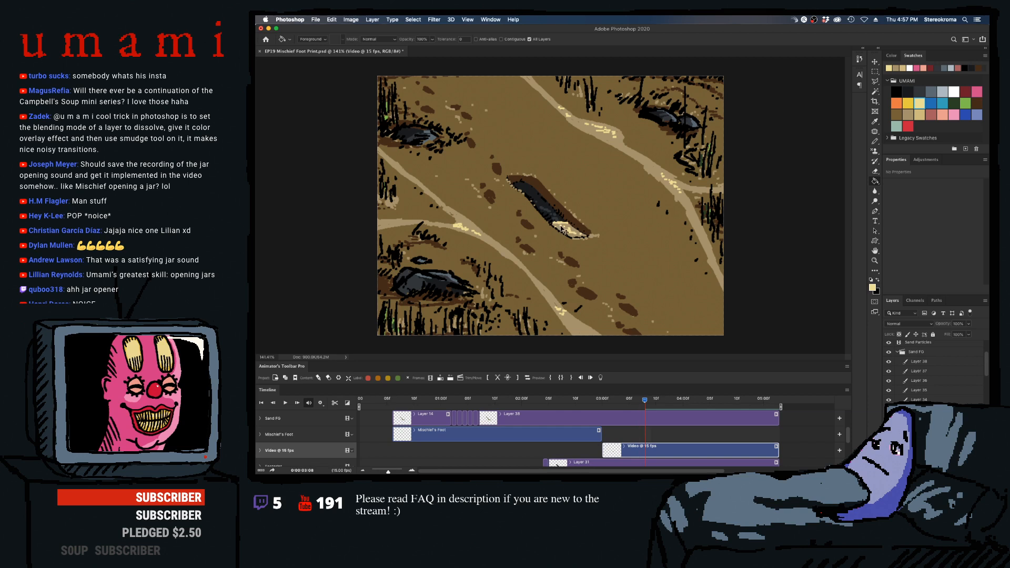
key("Left")
key("Left")
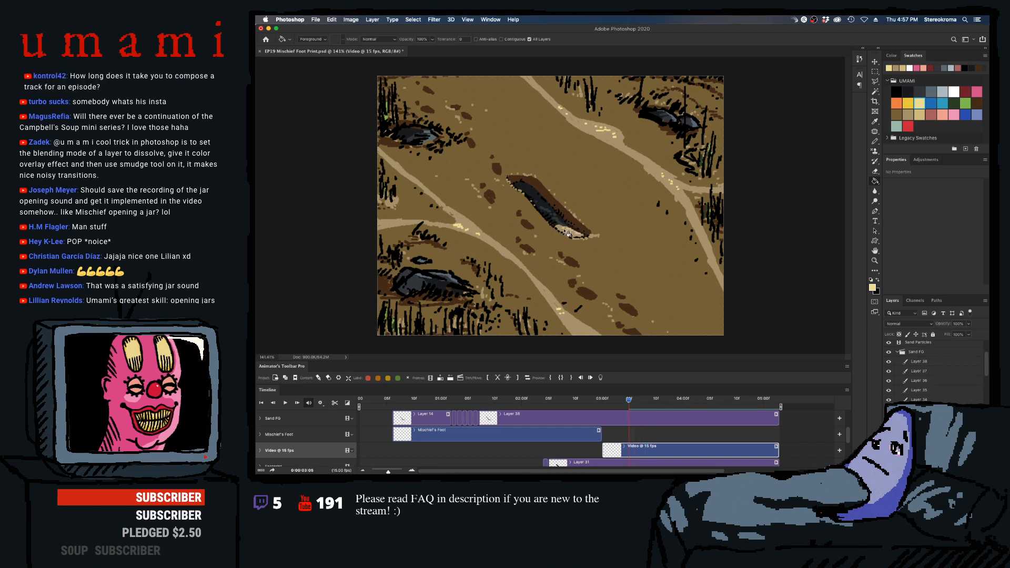
key("Left")
key("Left")
key("Left")
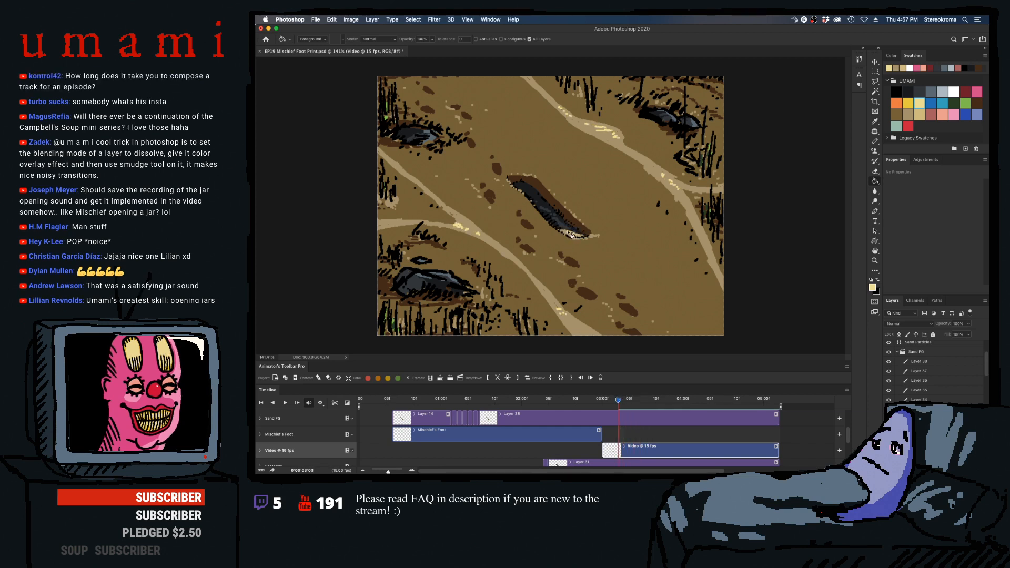
key("Left")
key("Left")
key("Left")
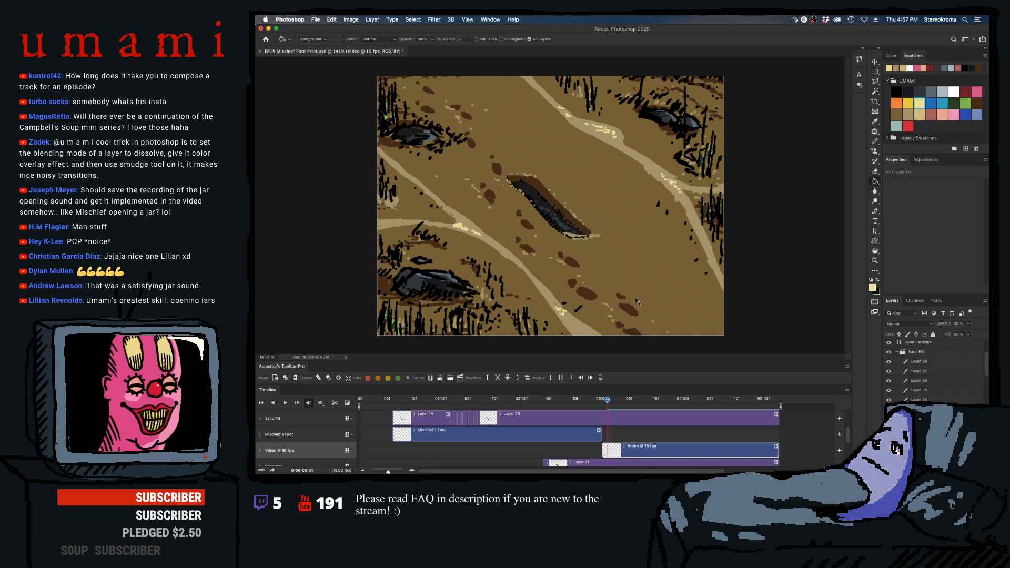
- Play back the animation to check the recolored sand fill, replaying it from around 04:02
key("space")
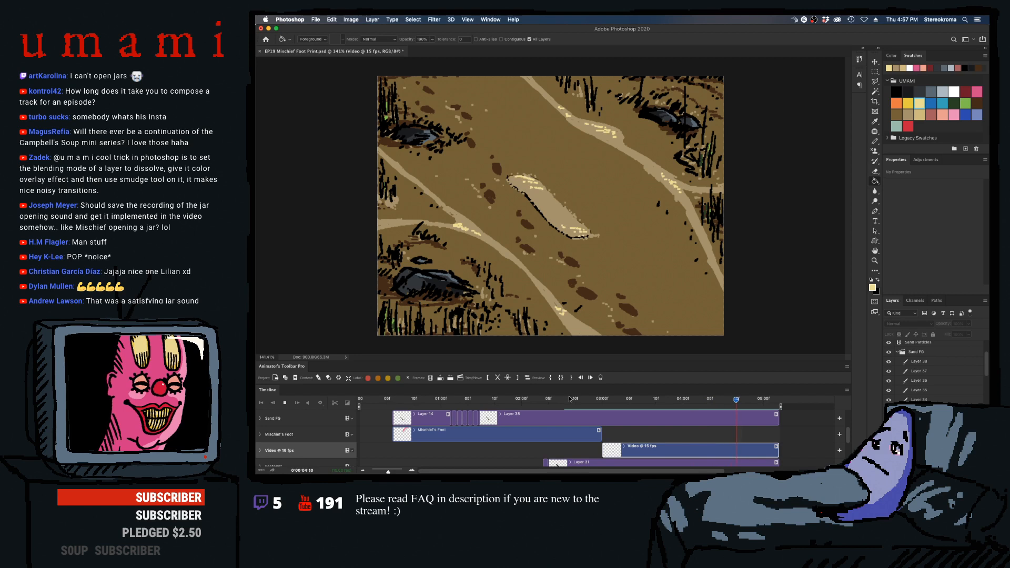
key("space")
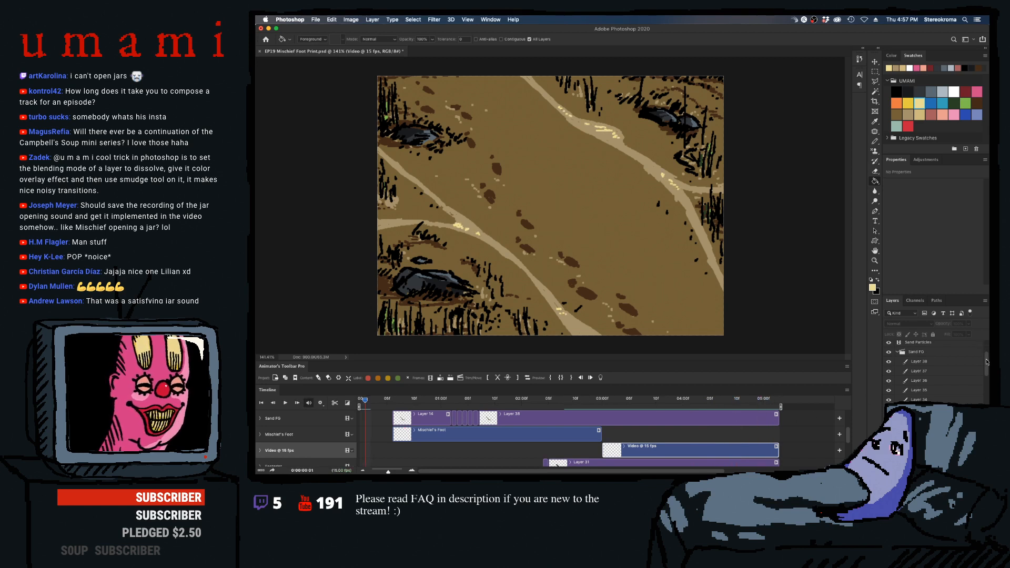
left_click_drag(986, 361, 987, 351)
left_click(693, 400)
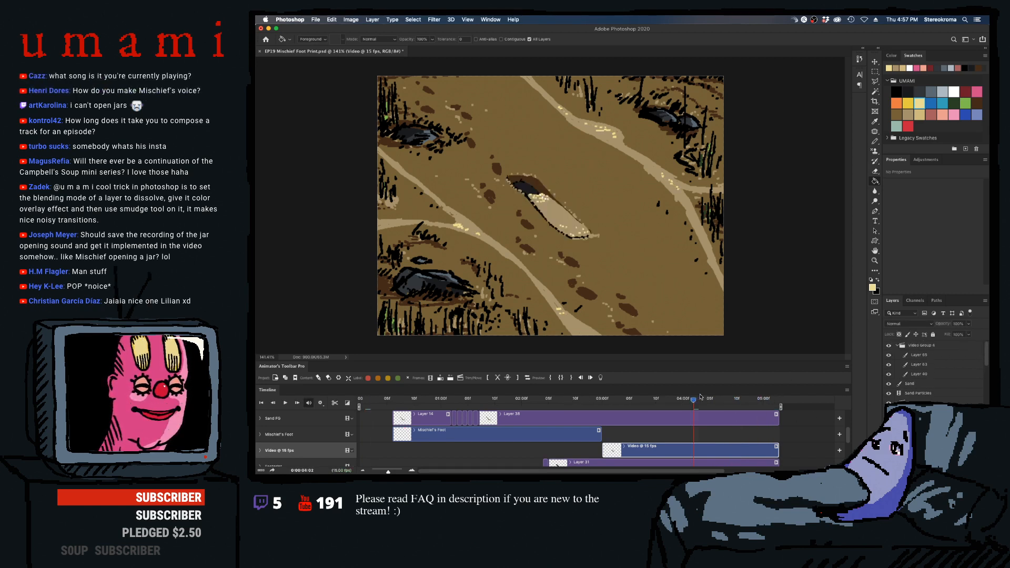
key("space")
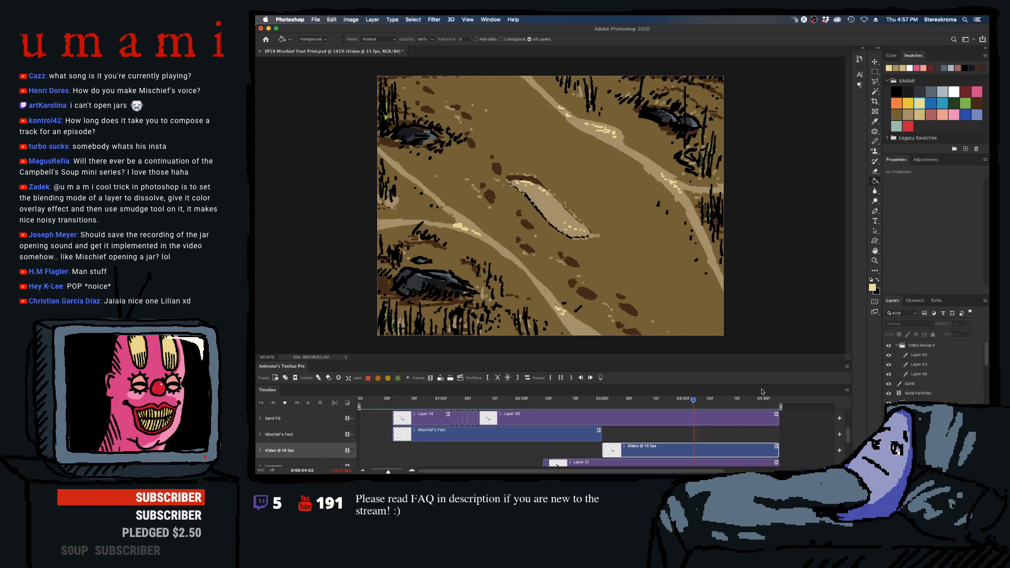
key("space")
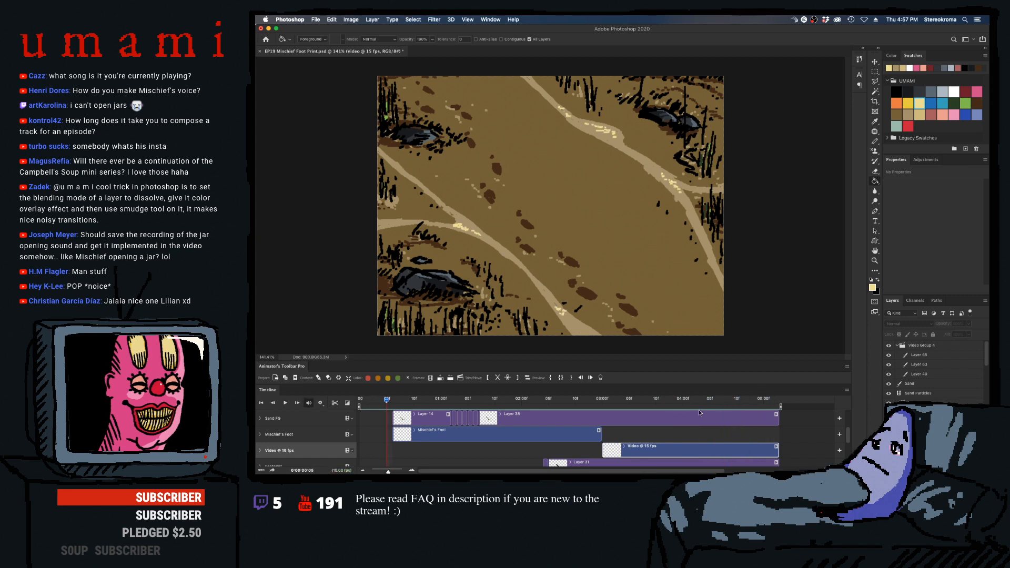
- Scrub and replay the scene to examine the looping footprint highlights between 04:02 and the end
left_click_drag(531, 398, 312, 404)
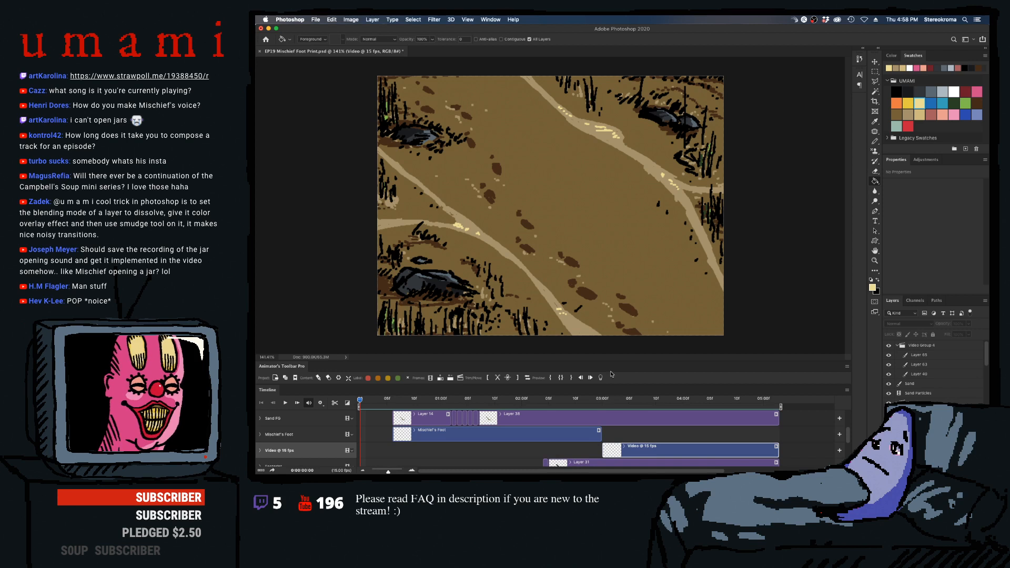
left_click_drag(606, 402, 719, 408)
key("space")
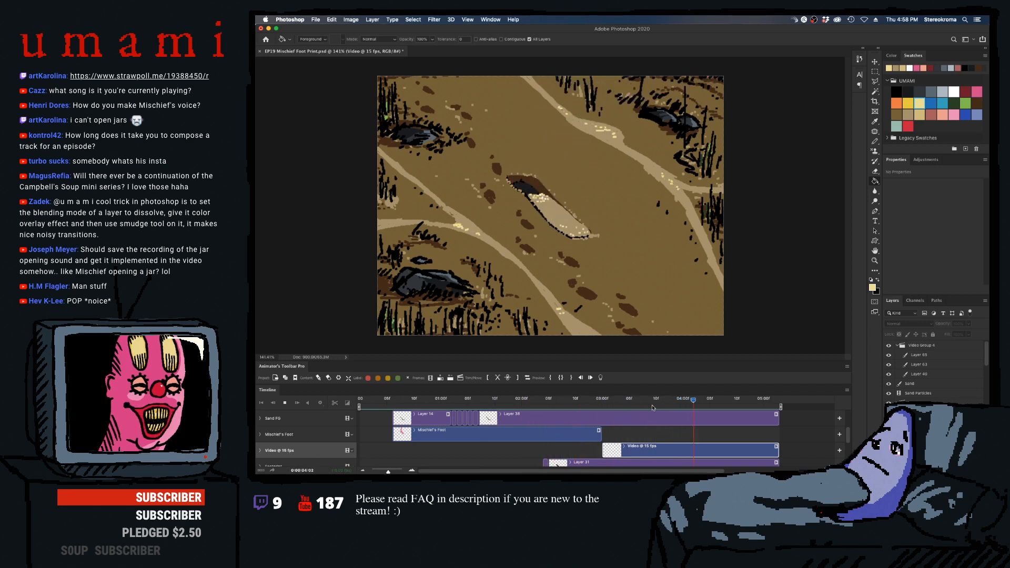
key("space")
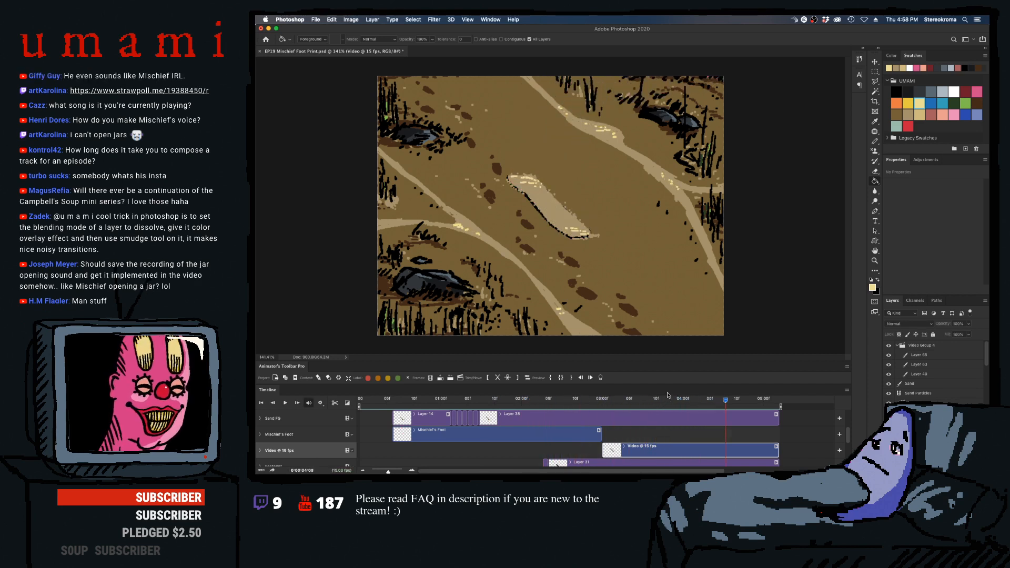
mouse_move(718, 406)
left_mouse_down()
mouse_move(687, 402)
mouse_move(720, 402)
left_mouse_up()
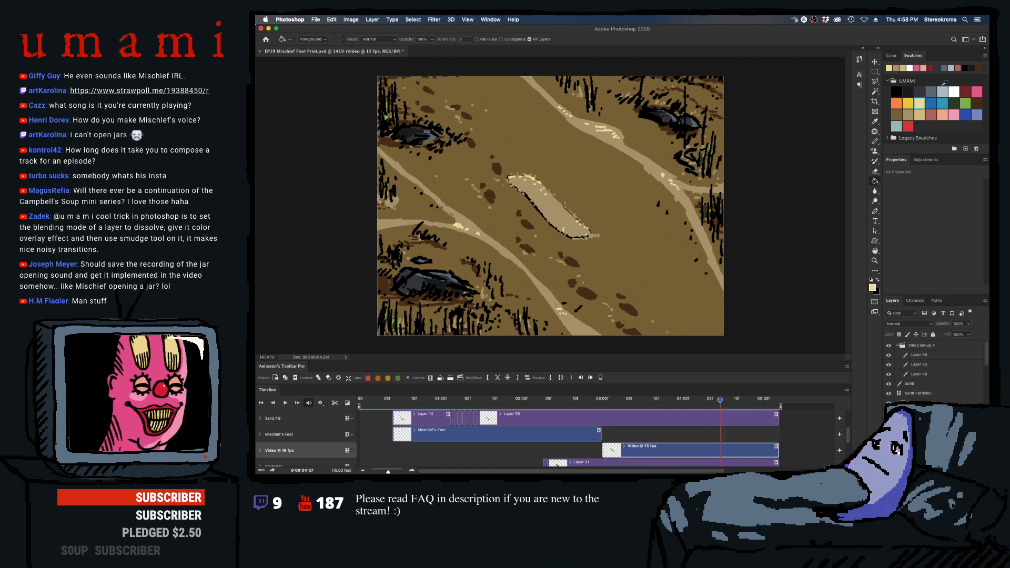
key("space")
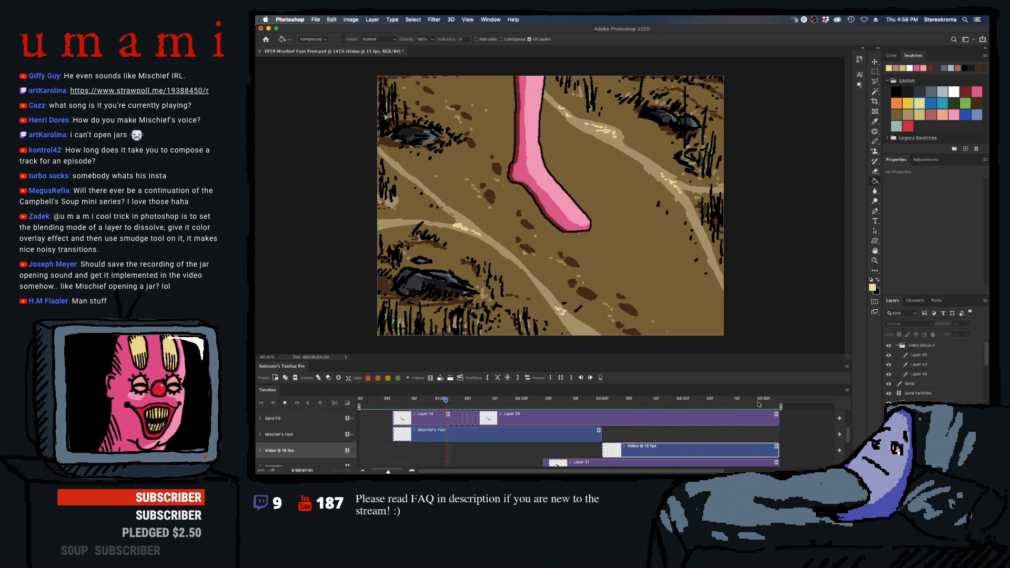
left_click(773, 399)
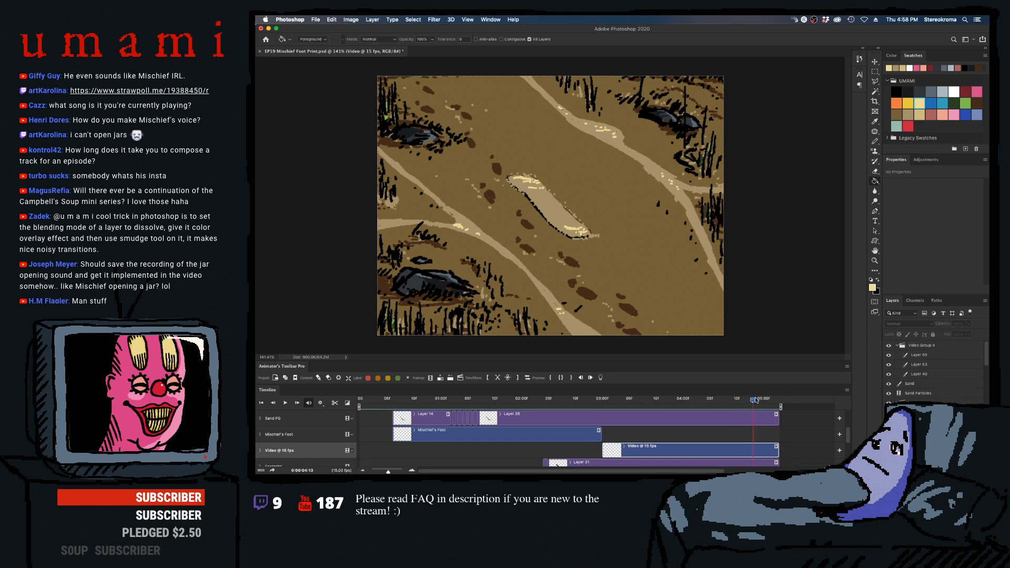
key("space")
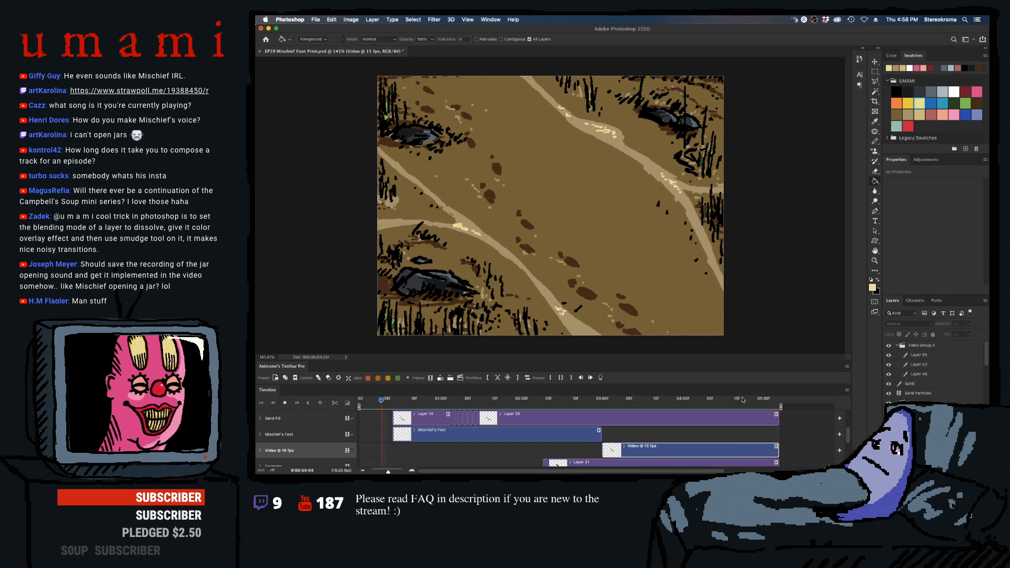
left_click(764, 399)
mouse_move(773, 401)
left_mouse_down()
mouse_move(737, 405)
mouse_move(771, 402)
mouse_move(754, 404)
left_mouse_up()
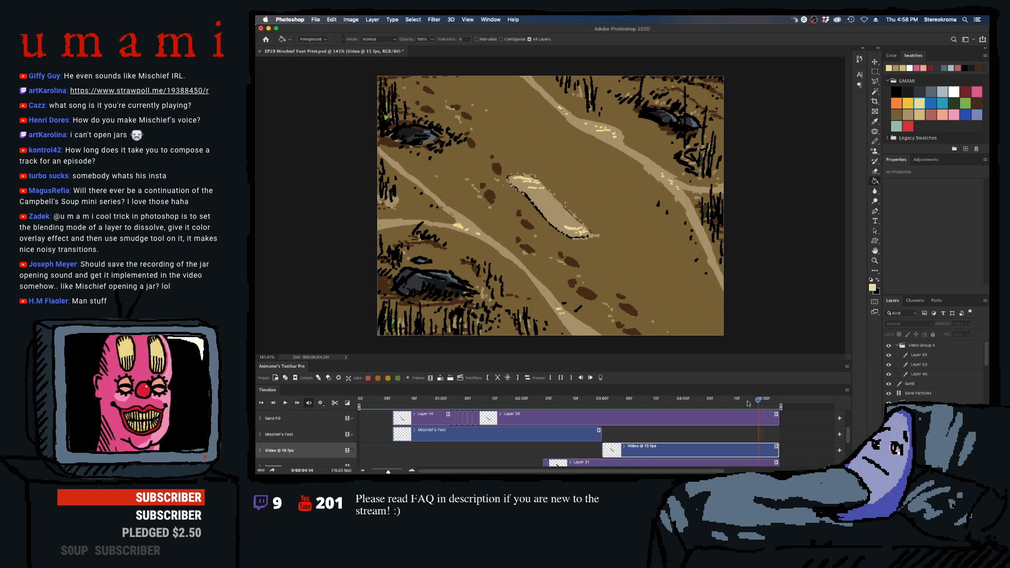
left_click_drag(747, 403, 318, 418)
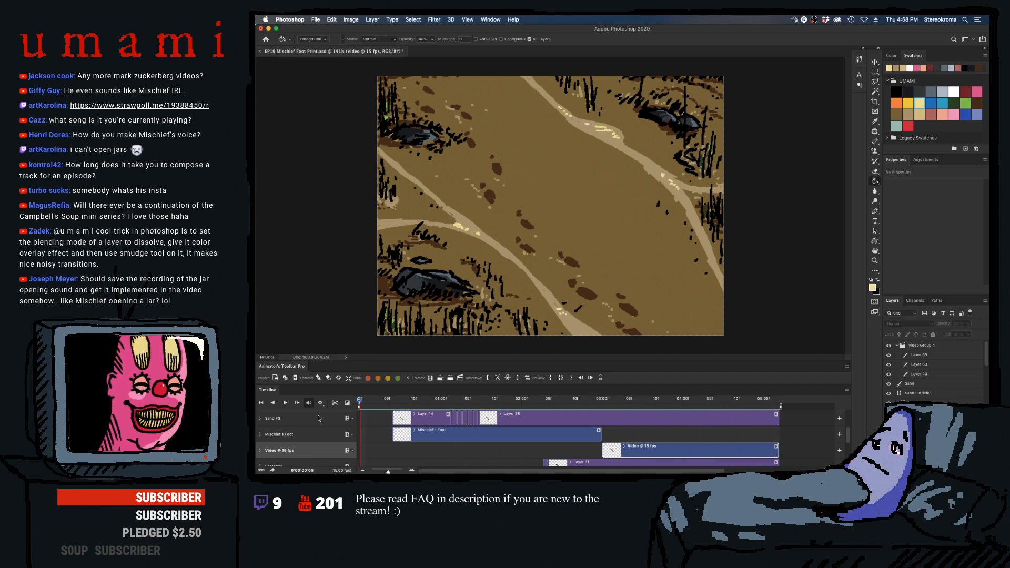
- Save the document and collapse the Video Group 4 and Sand FG layer groups
key("super+s")
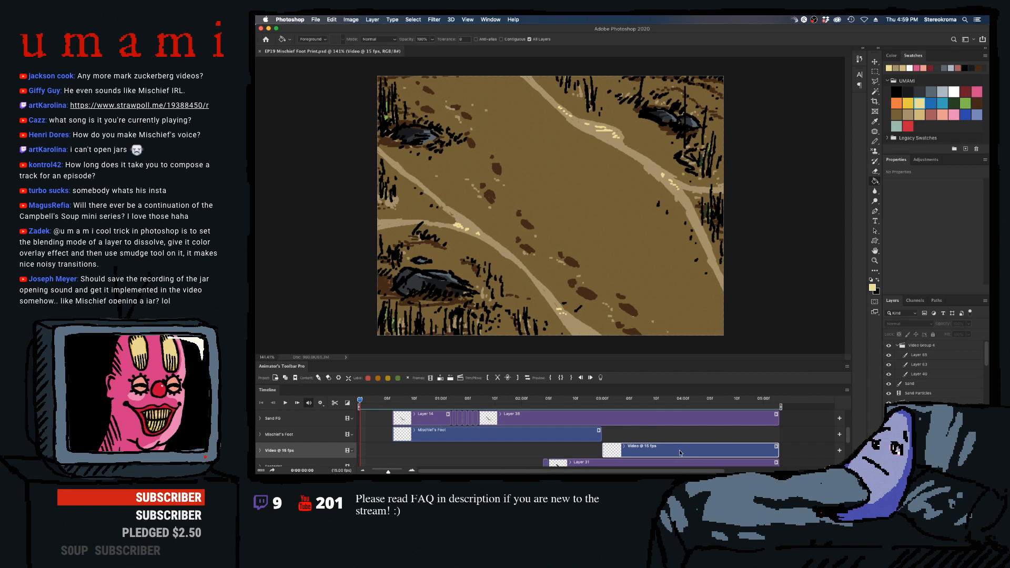
left_click(897, 345)
left_click(896, 374)
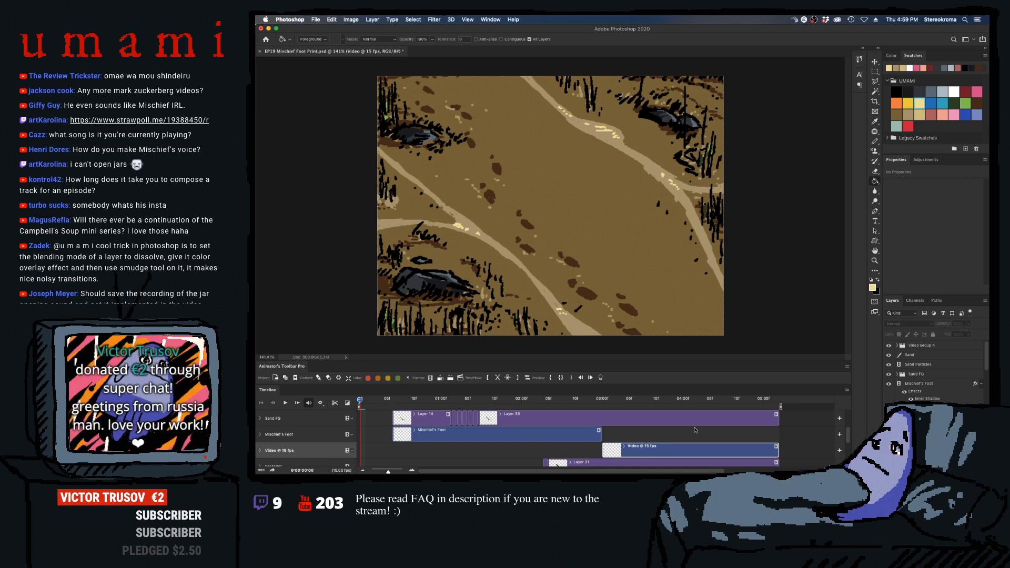
- Scrub through the sand fill around 04:02 and replay the foot stomp from just before the foot enters
left_click(655, 400)
left_click_drag(656, 401, 693, 402)
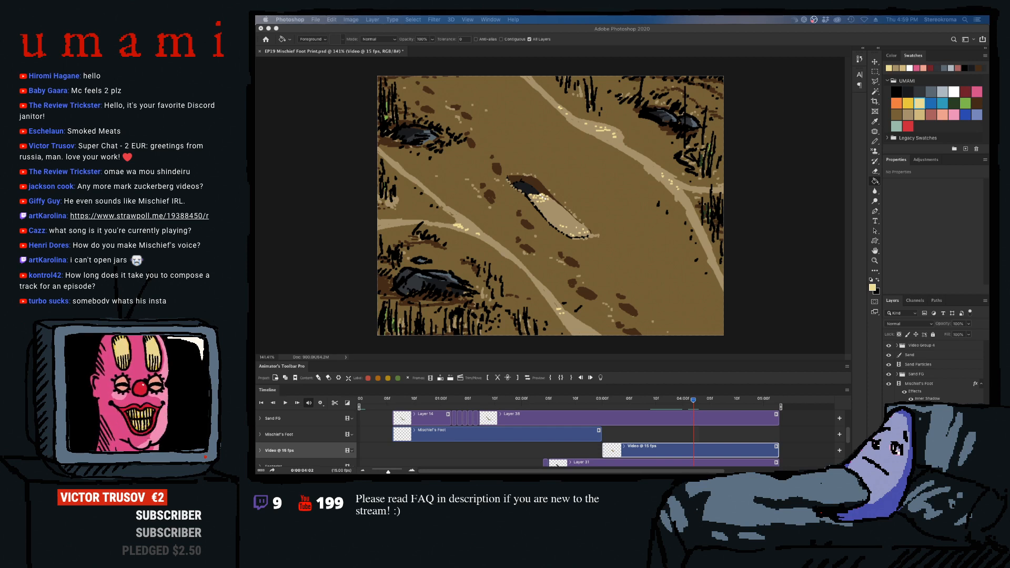
left_click(678, 403)
key("space")
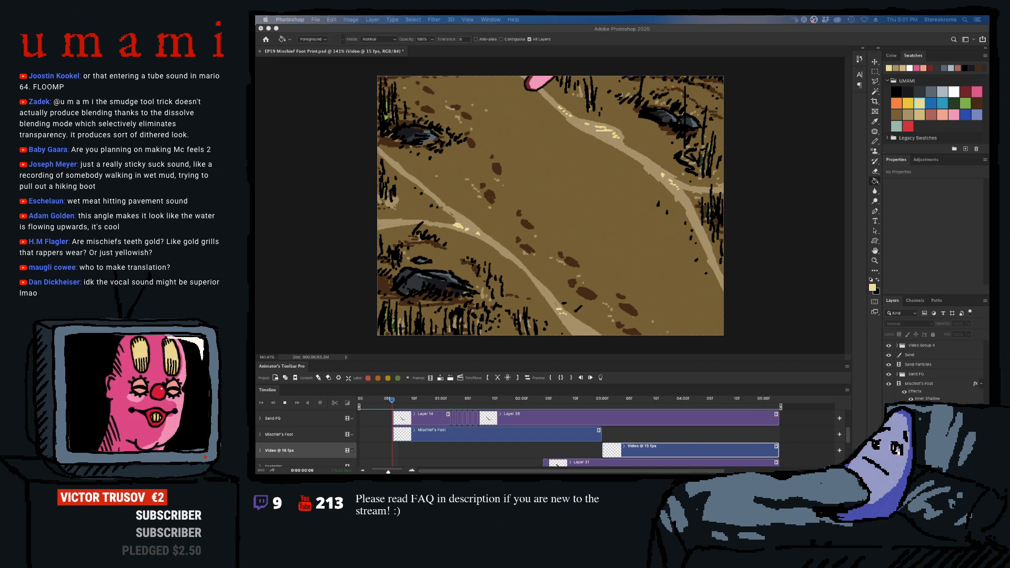
left_click_drag(391, 403, 382, 405)
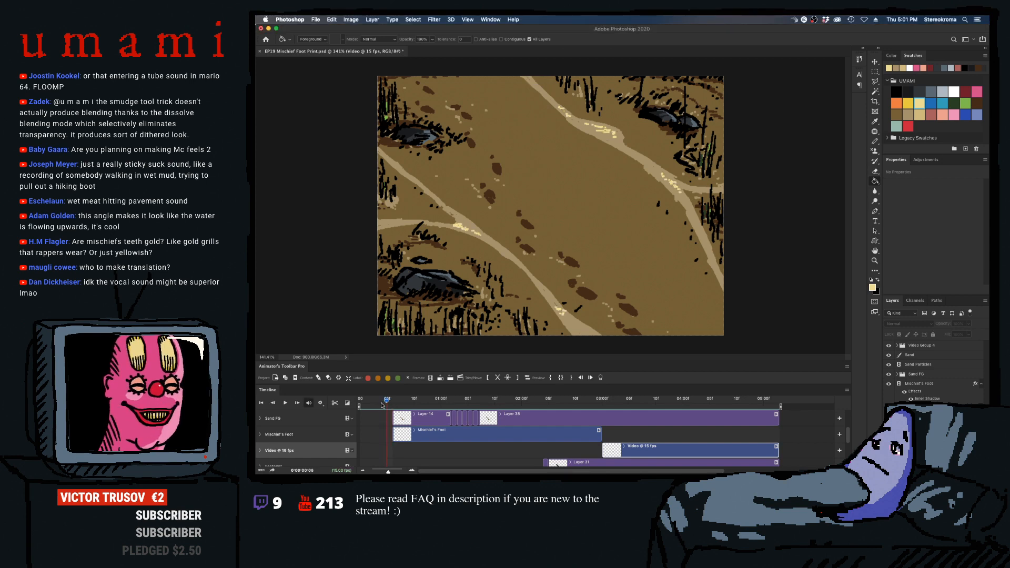
key("space")
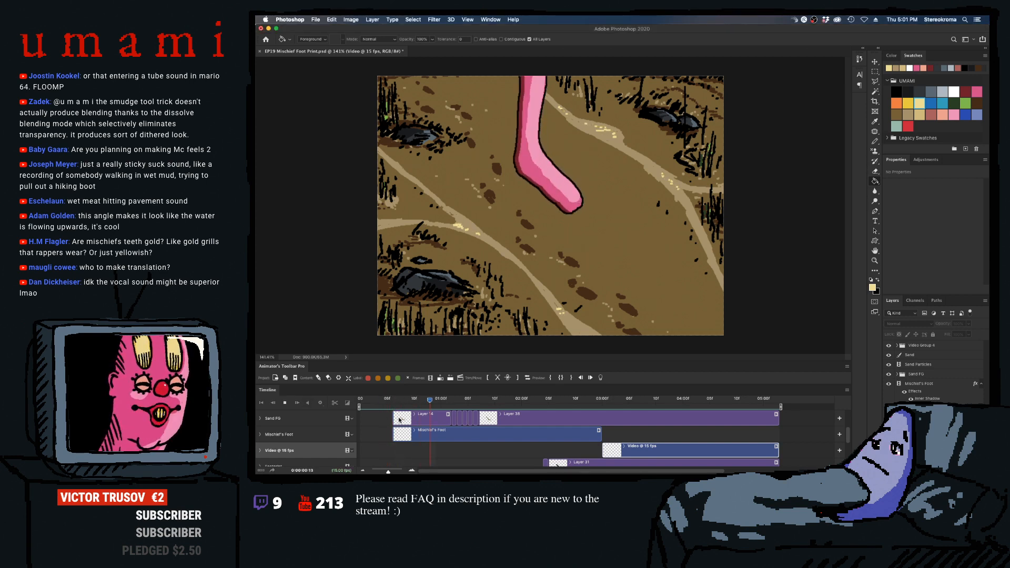